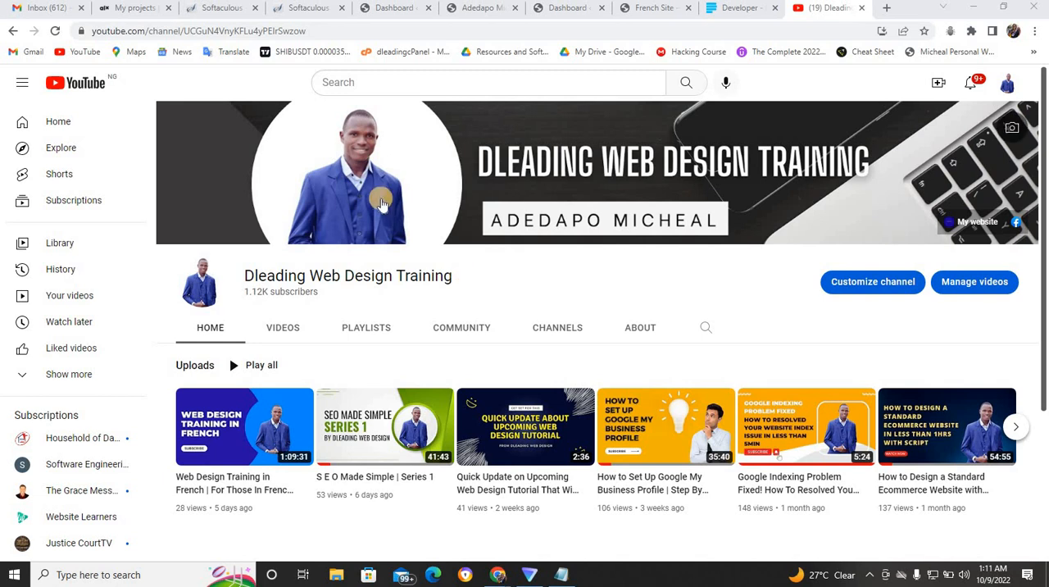
- Copy the French site's address french.omoyanmanagementconsult.com from the regular Chrome window and load it in the incognito window
{"action": "left_click", "coordinate": [651, 10]}
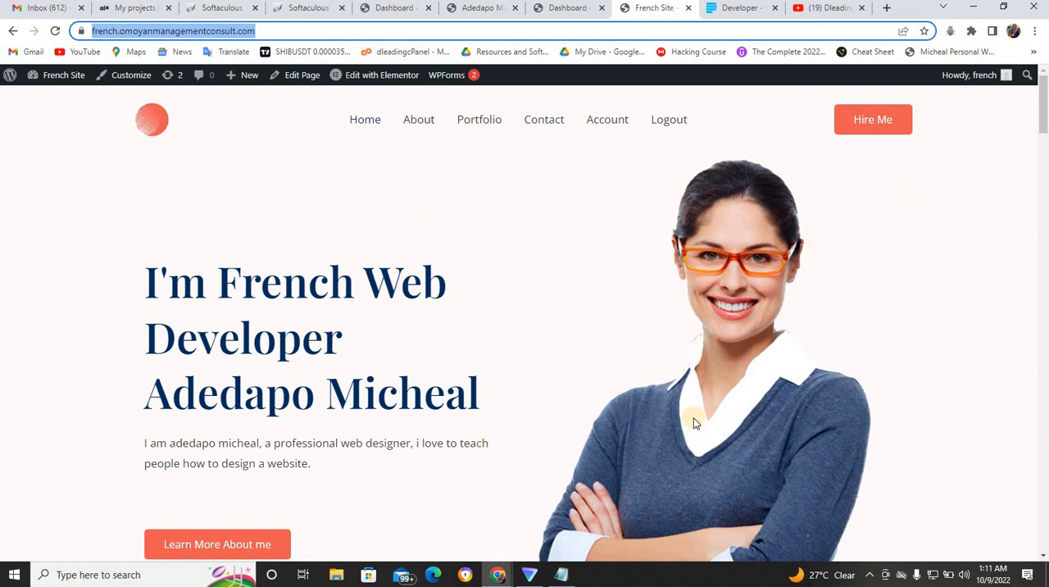
{"action": "mouse_move", "coordinate": [499, 574]}
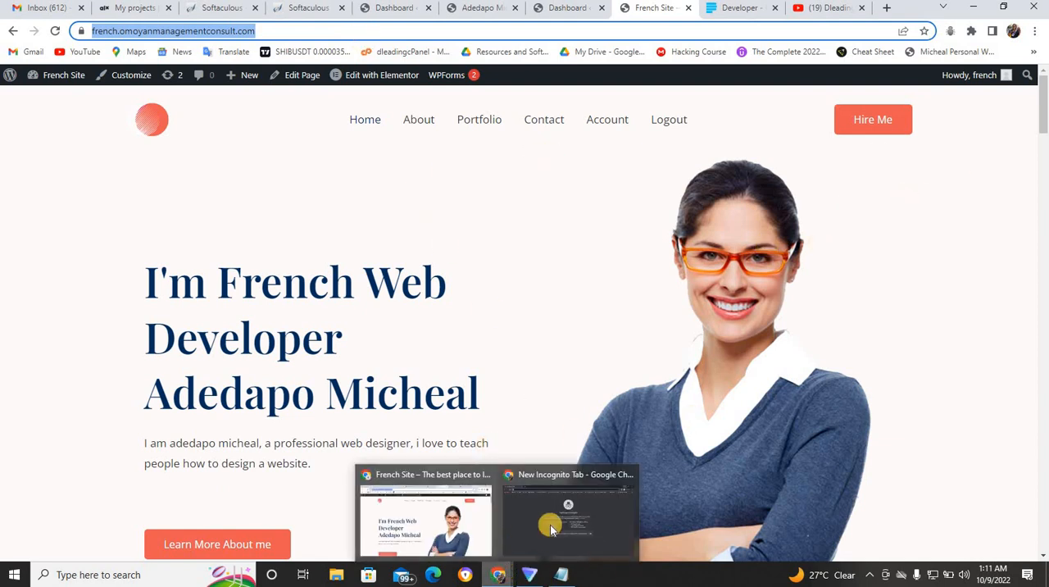
{"action": "left_click", "coordinate": [551, 529]}
{"action": "type", "text": "https://french.omoyanmanagementconsult.com/"}
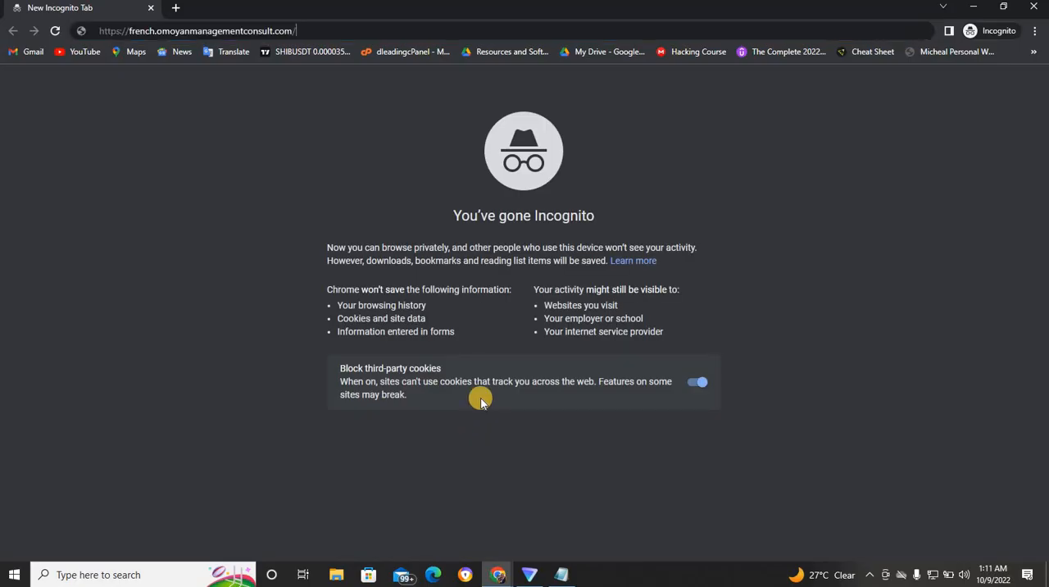
{"action": "key", "text": "Return"}
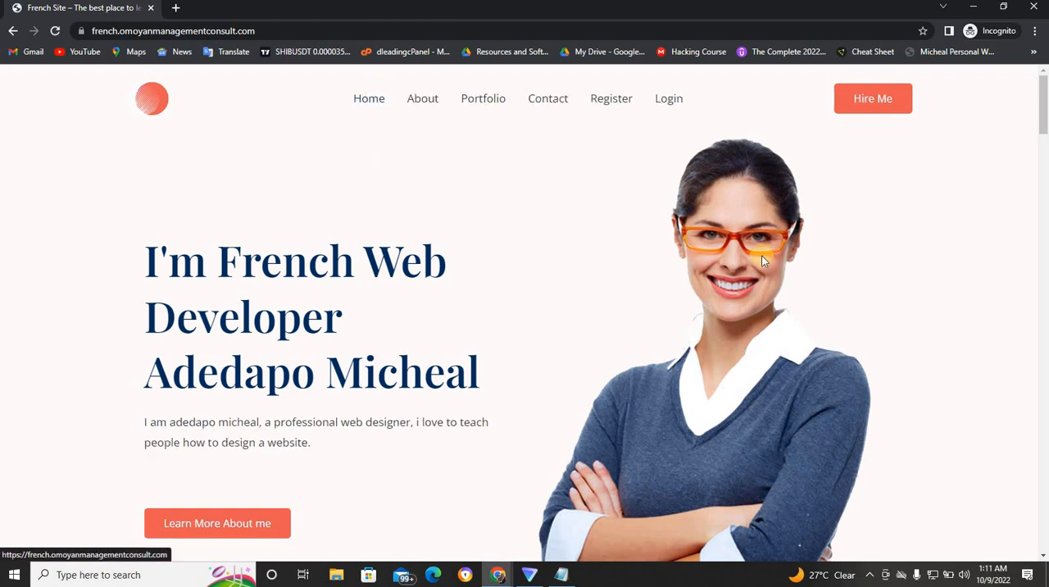
- Look over the French site's home page as a logged-out visitor and try to open the About page
{"action": "left_click", "coordinate": [1043, 168]}
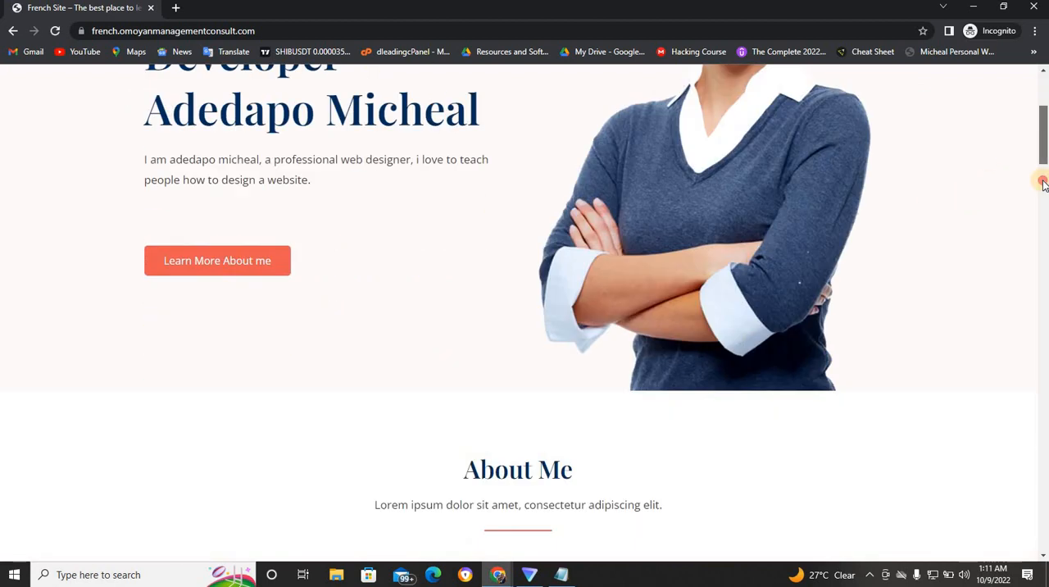
{"action": "left_click_drag", "start_coordinate": [1047, 238], "coordinate": [1041, 77]}
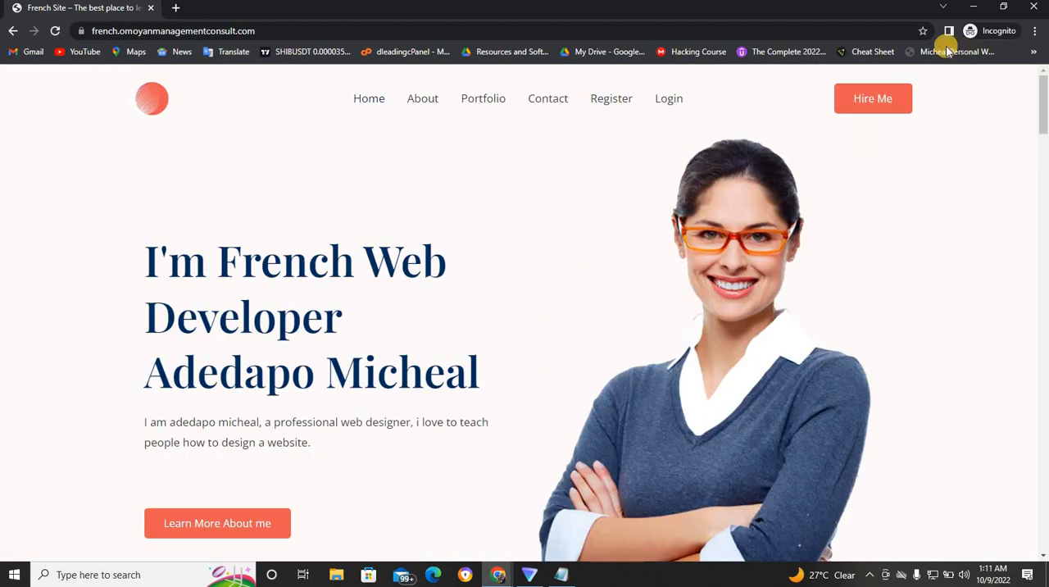
{"action": "left_click", "coordinate": [425, 105]}
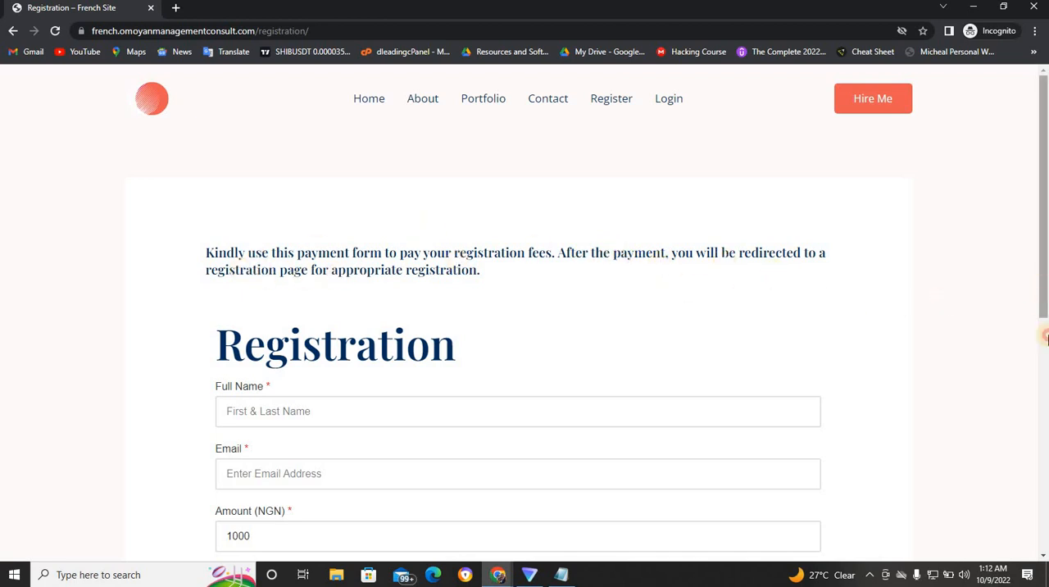
- Fill in the registration payment form with the saved full name, e-mail address and phone number
{"action": "scroll", "coordinate": [942, 286], "scroll_direction": "down", "scroll_amount": 2}
{"action": "left_click", "coordinate": [670, 271]}
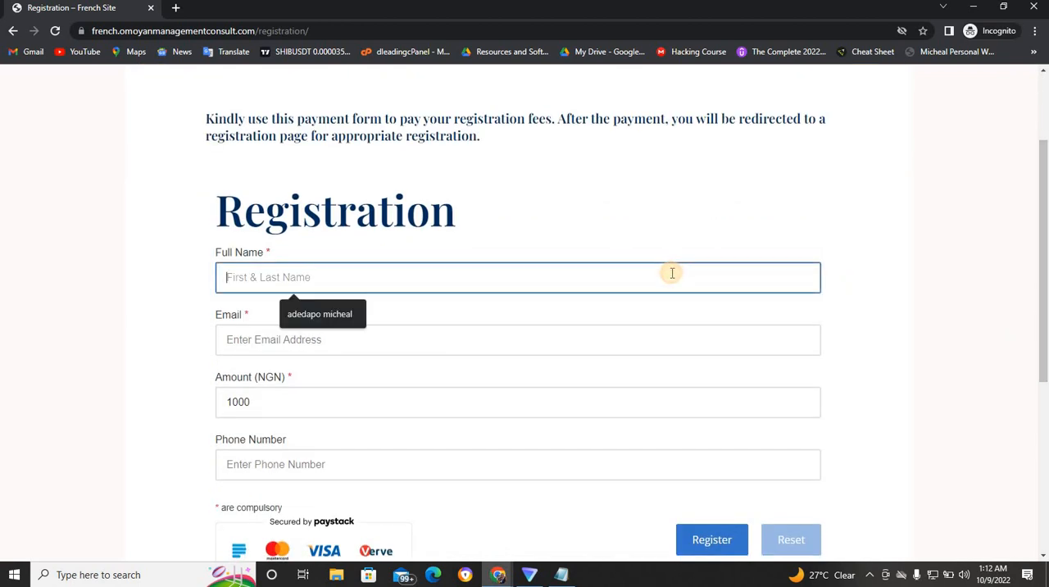
{"action": "left_click", "coordinate": [325, 316]}
{"action": "left_click", "coordinate": [304, 339]}
{"action": "left_click", "coordinate": [309, 374]}
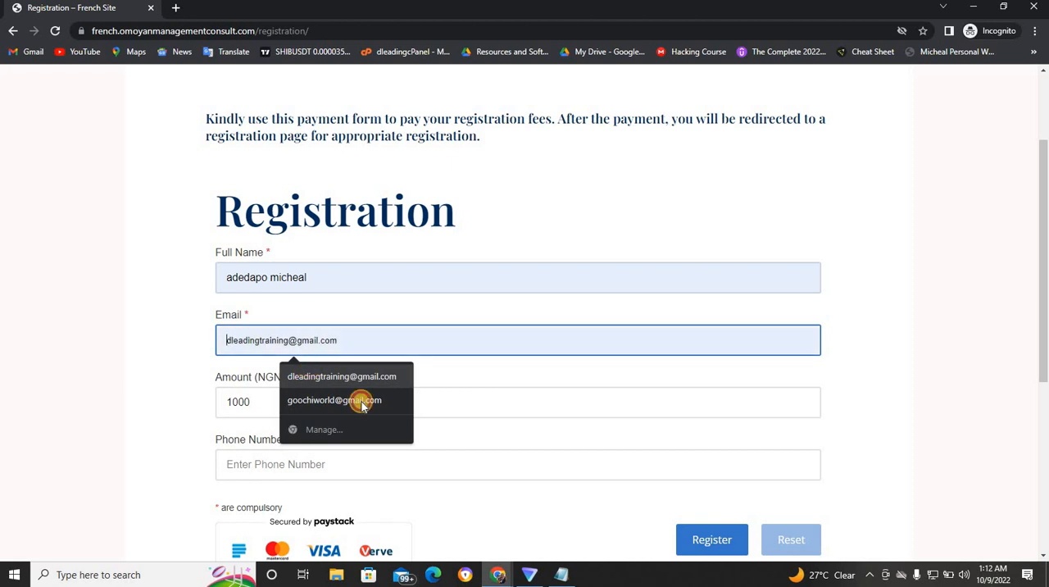
{"action": "left_click", "coordinate": [462, 476]}
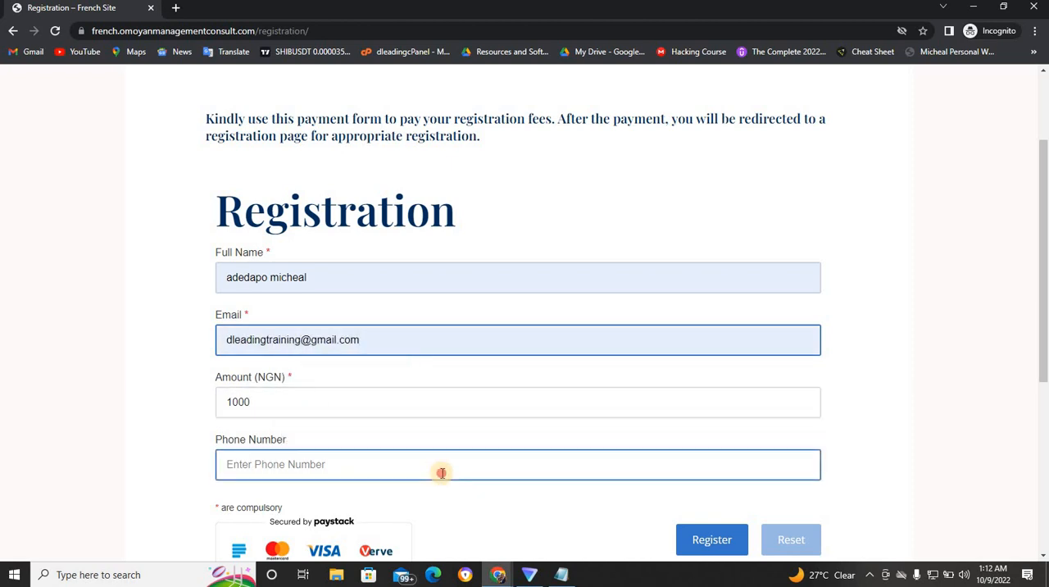
{"action": "left_click", "coordinate": [313, 500]}
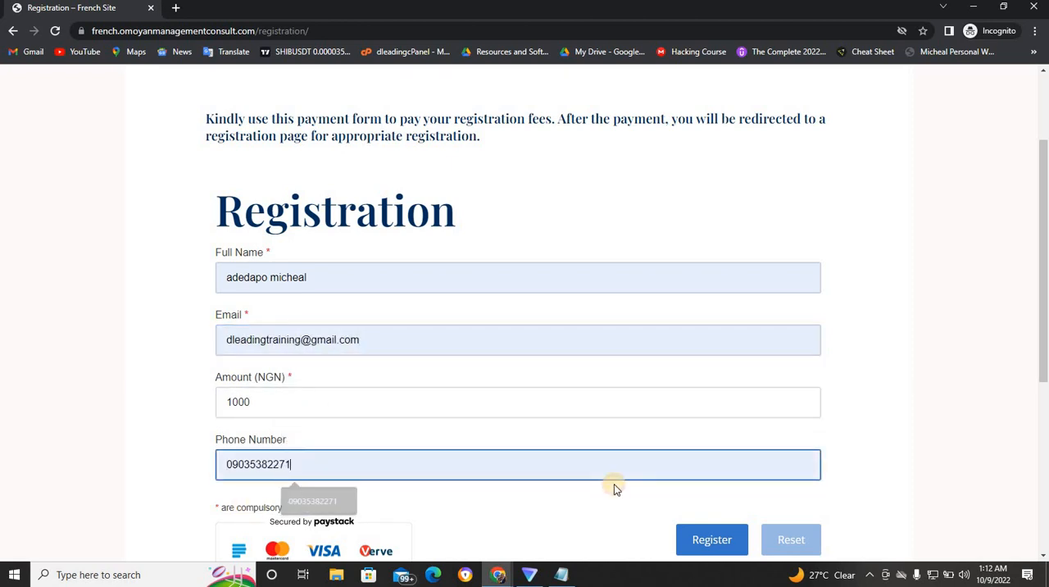
- Submit the registration form and pay NGN 1,000 through Paystack using the Success test option
{"action": "left_click", "coordinate": [709, 538]}
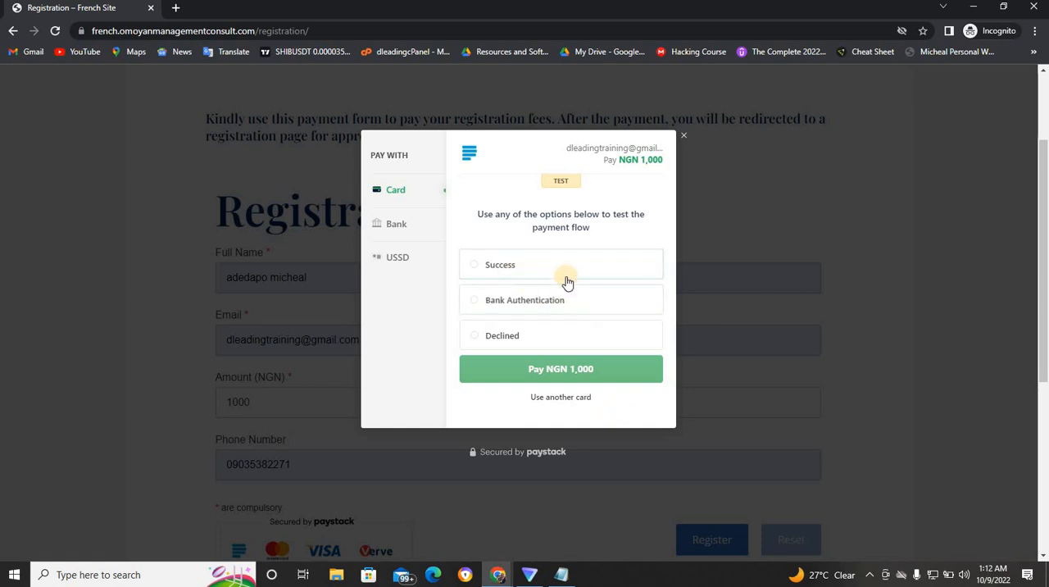
{"action": "left_click", "coordinate": [511, 268]}
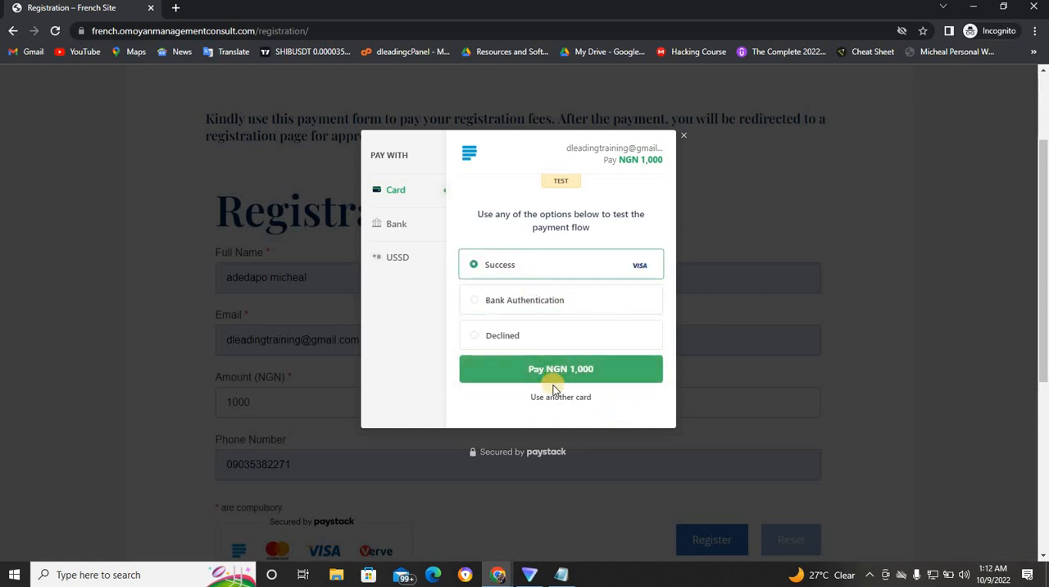
{"action": "left_click", "coordinate": [555, 371]}
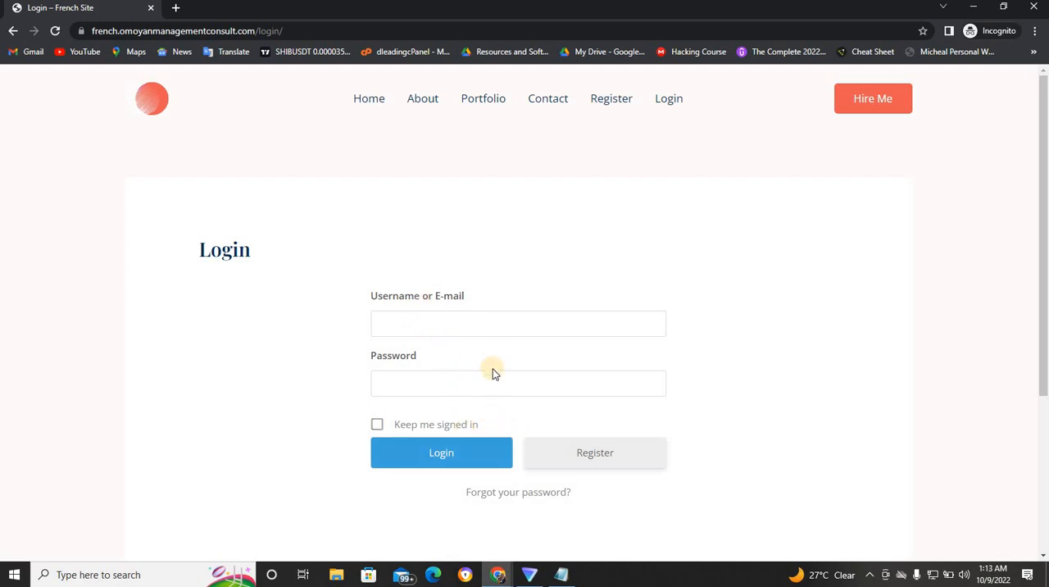
- Examine the fields of the site's Register page and return to the Login page
{"action": "left_click", "coordinate": [596, 456]}
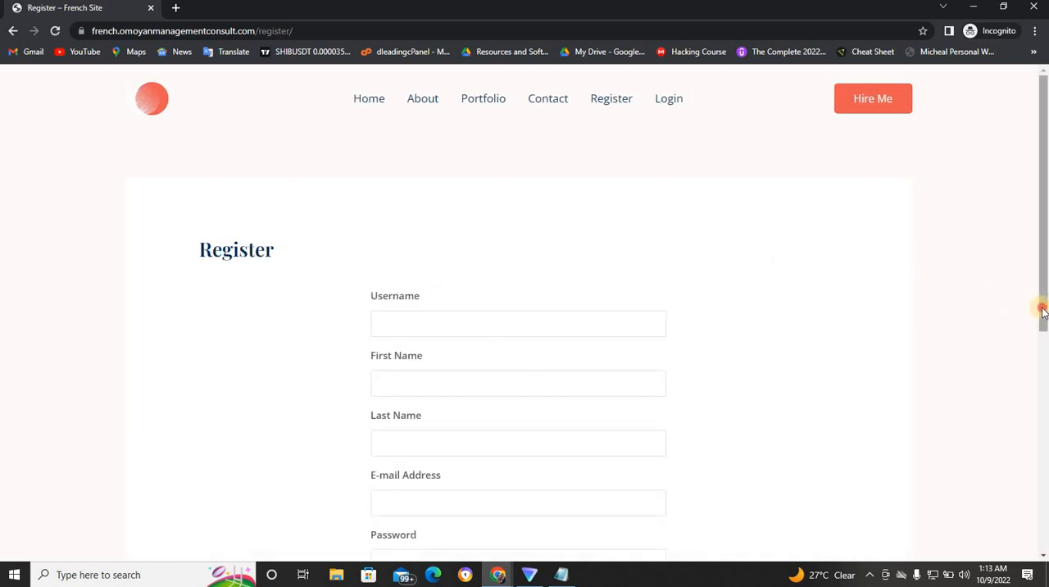
{"action": "left_click_drag", "start_coordinate": [1042, 309], "coordinate": [1044, 403]}
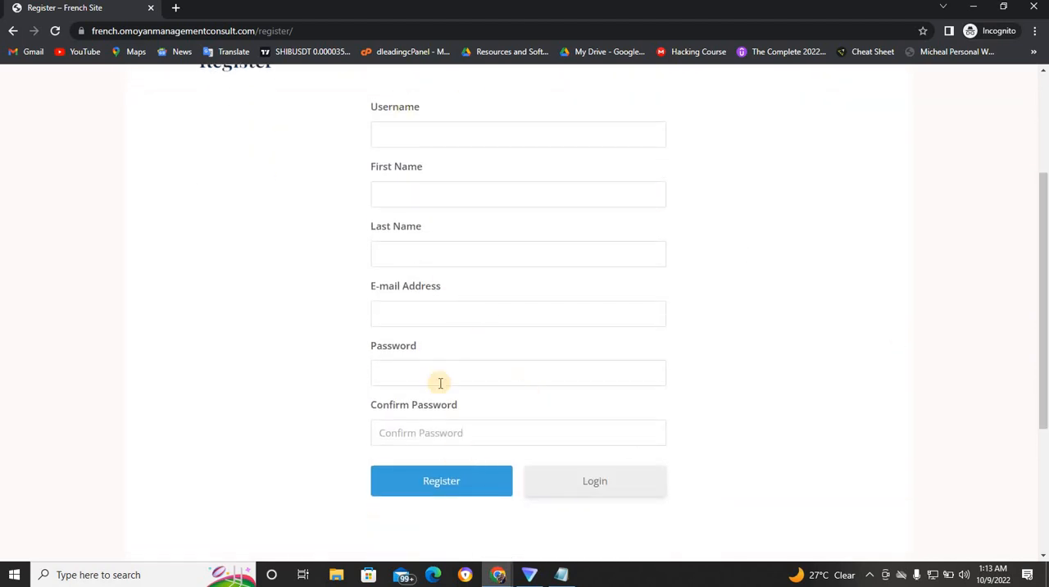
{"action": "left_click", "coordinate": [595, 484]}
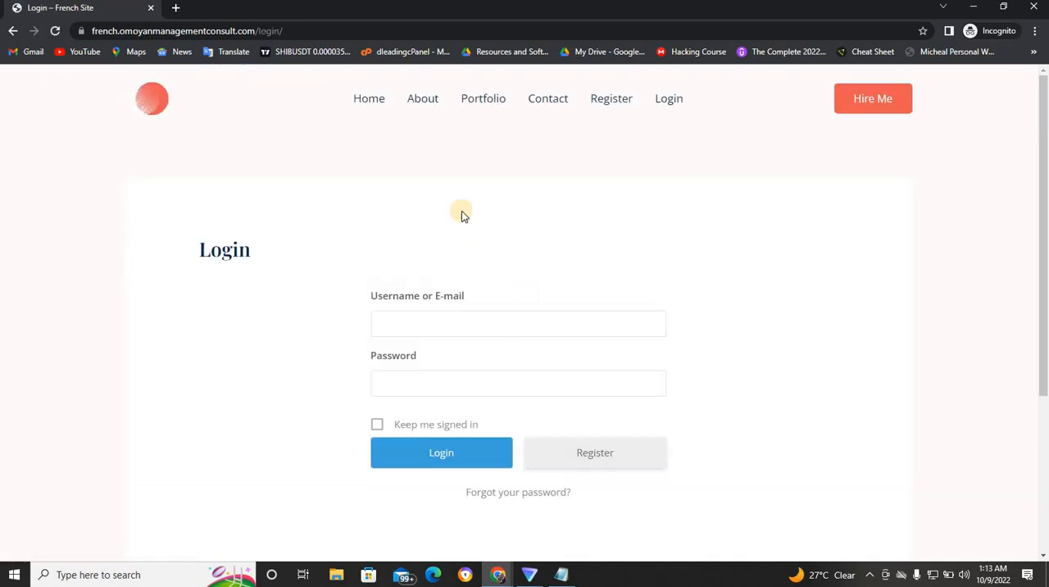
- Log in to the French site with the username and account password, with Keep me signed in selected
{"action": "left_click", "coordinate": [415, 323]}
{"action": "type", "text": "dleading"}
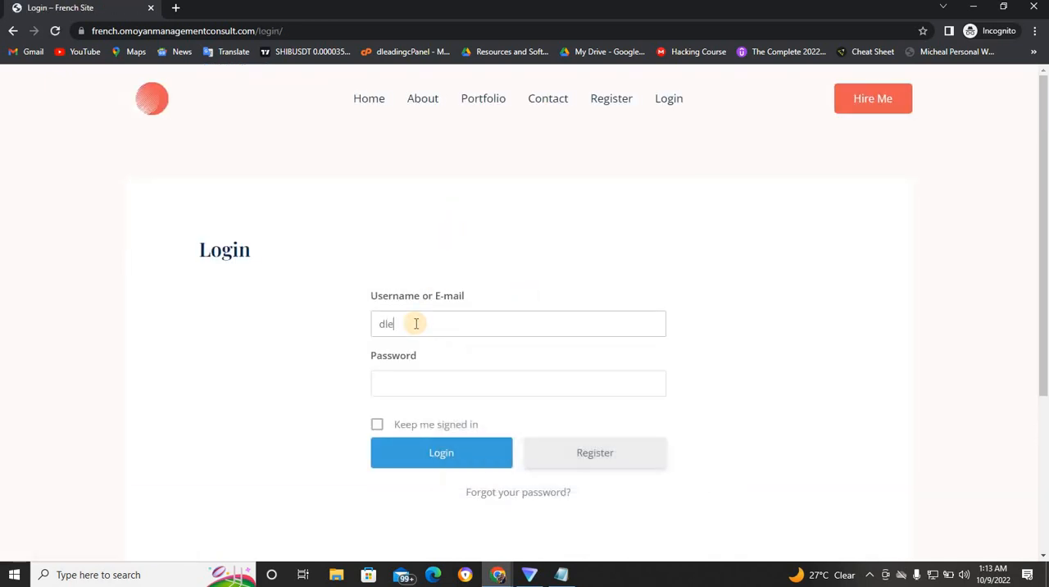
{"action": "left_click", "coordinate": [418, 379]}
{"action": "type", "text": "•••••"}
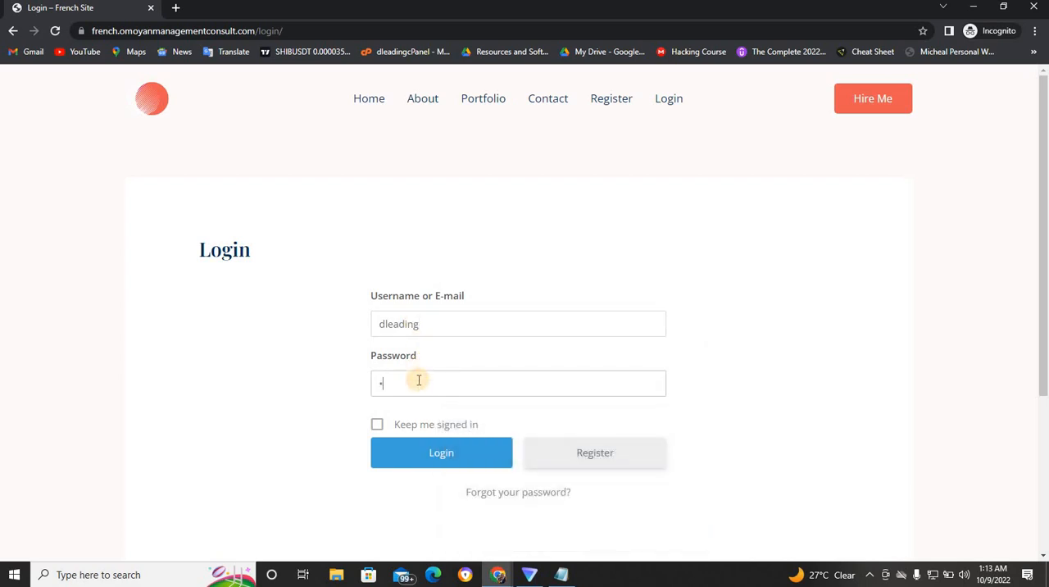
{"action": "type", "text": "•••"}
{"action": "left_click", "coordinate": [376, 424]}
{"action": "left_click", "coordinate": [418, 450]}
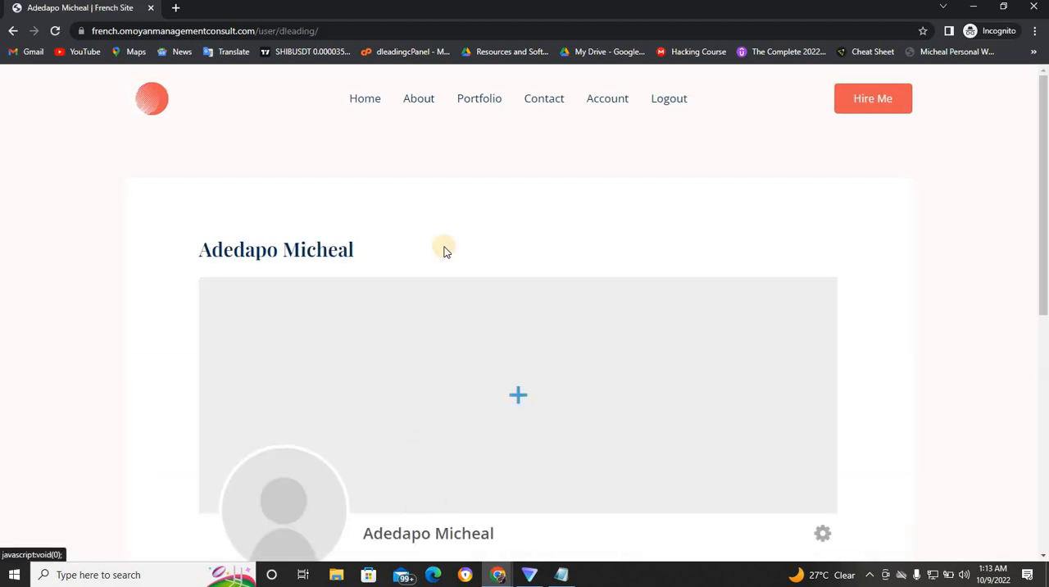
- View the About and Portfolio pages as a logged-in member
{"action": "left_click", "coordinate": [423, 108]}
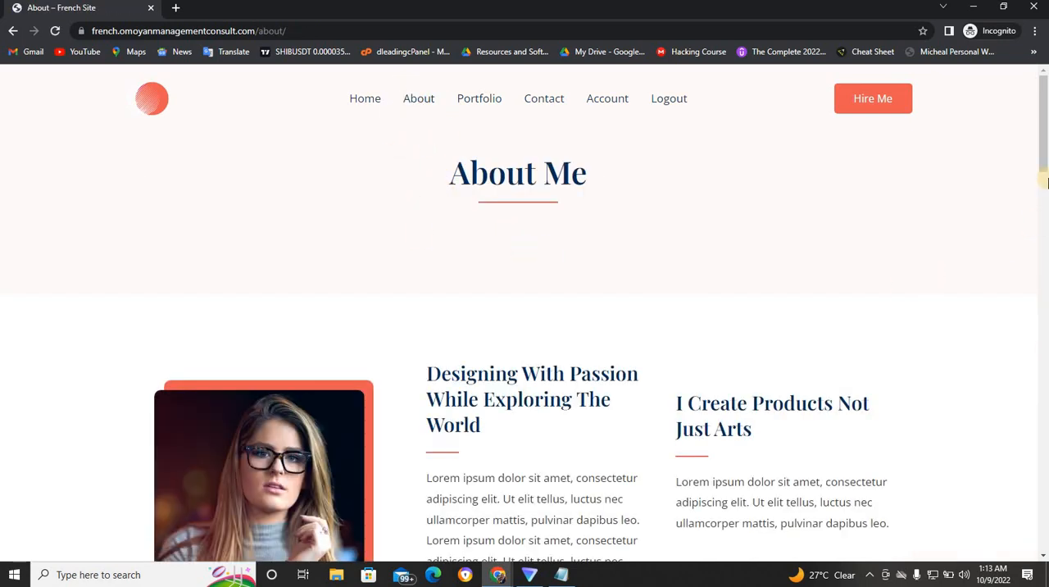
{"action": "left_click_drag", "start_coordinate": [1040, 185], "coordinate": [1045, 143]}
{"action": "left_click", "coordinate": [476, 107]}
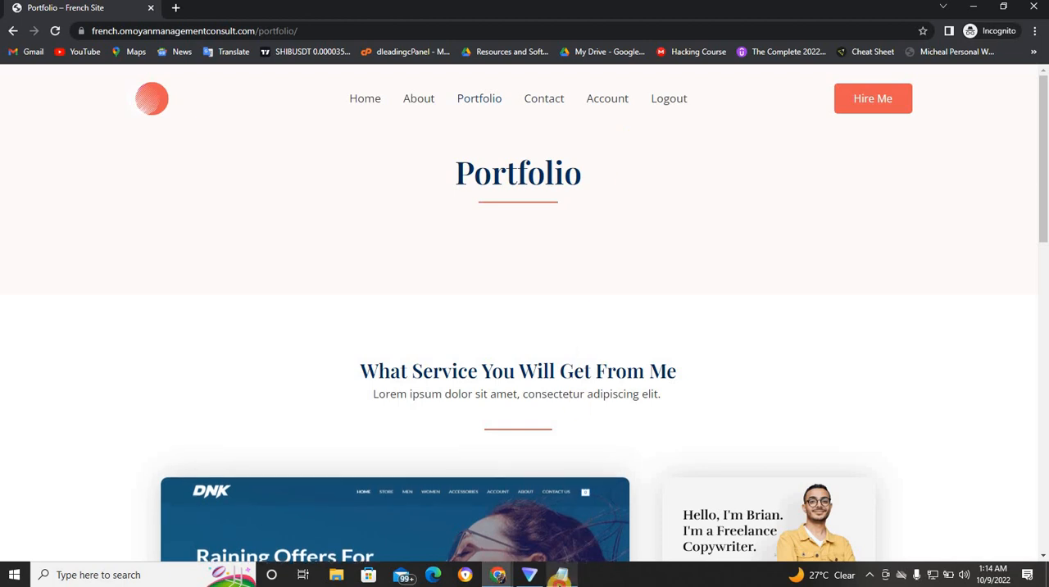
- Review the Notepad list of needed plugins and open the cardealer.dleading.com WordPress dashboard in the regular Chrome window
{"action": "key", "text": "alt+Tab"}
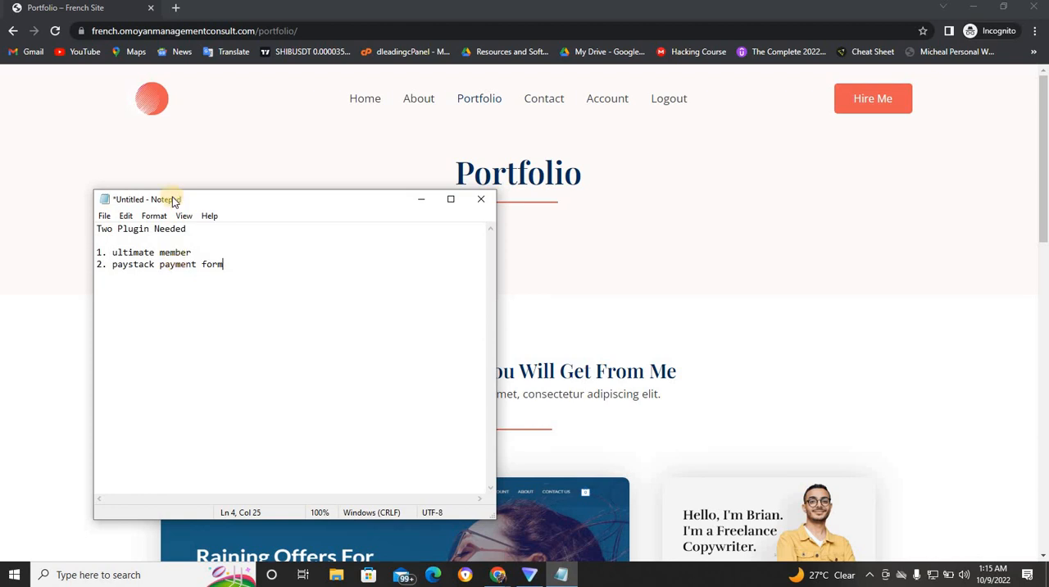
{"action": "left_click", "coordinate": [423, 202]}
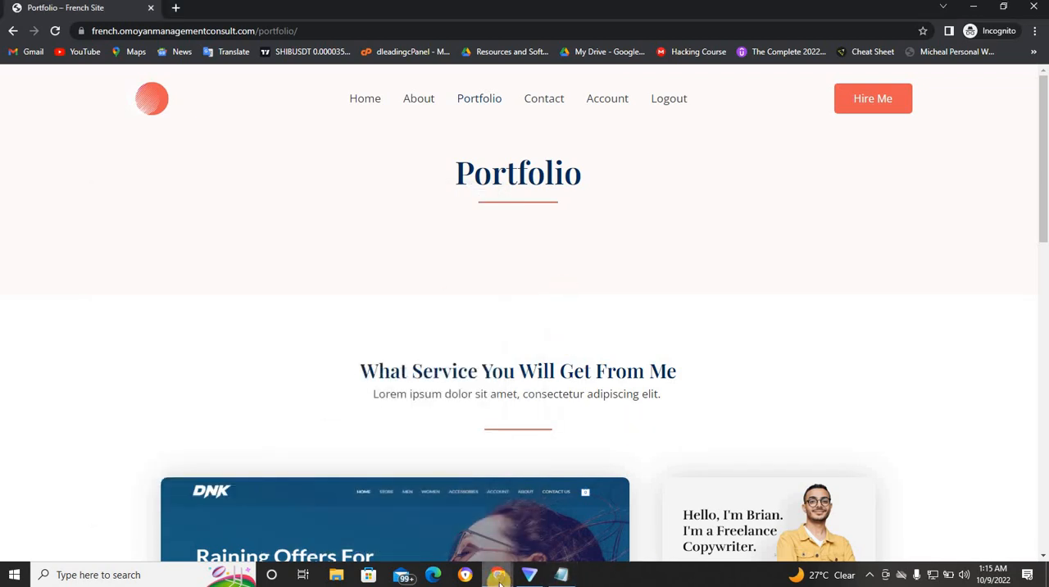
{"action": "mouse_move", "coordinate": [500, 578]}
{"action": "left_click", "coordinate": [468, 545]}
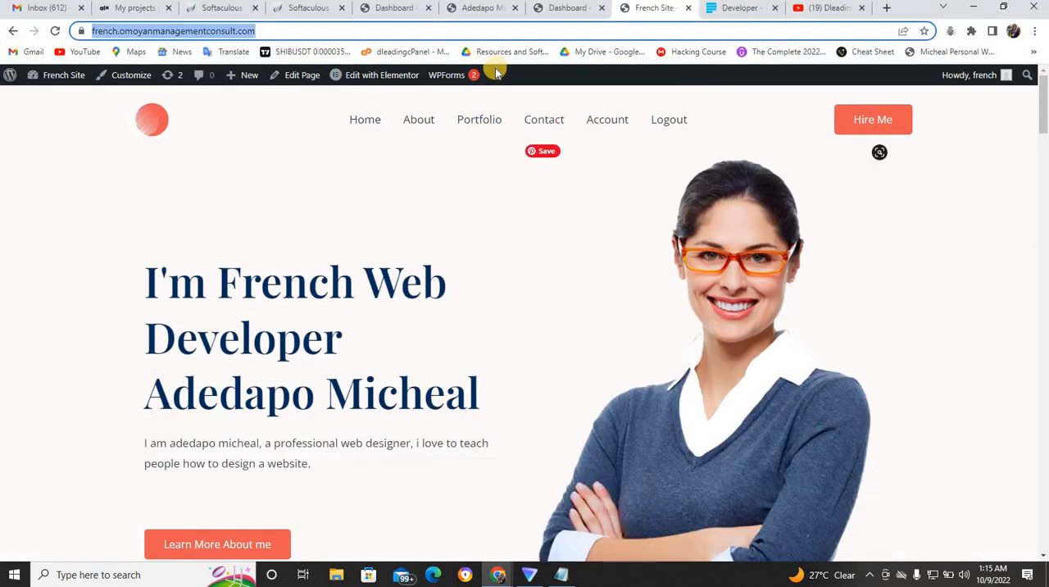
{"action": "left_click", "coordinate": [492, 8]}
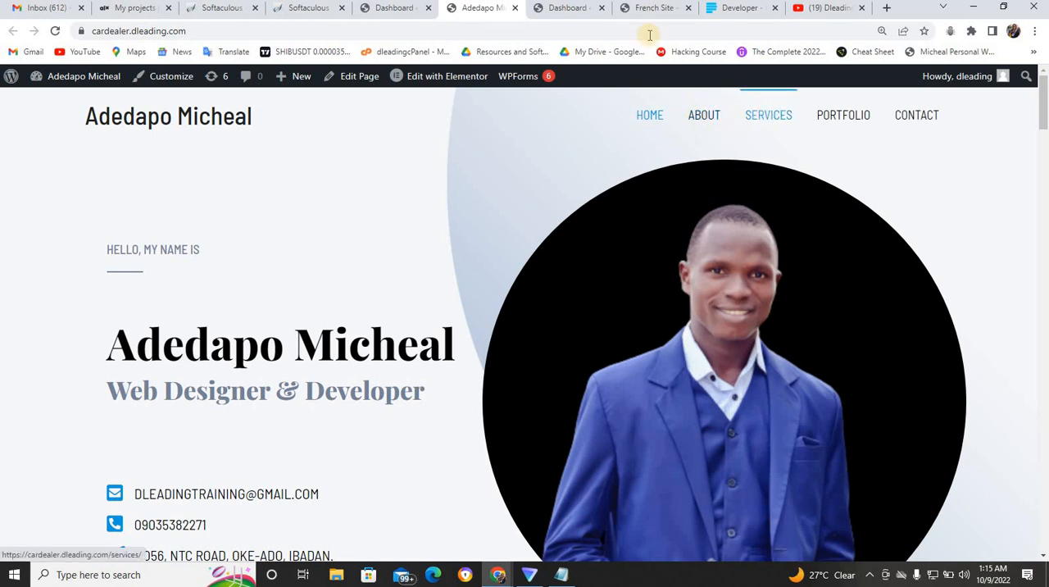
{"action": "left_click", "coordinate": [399, 7]}
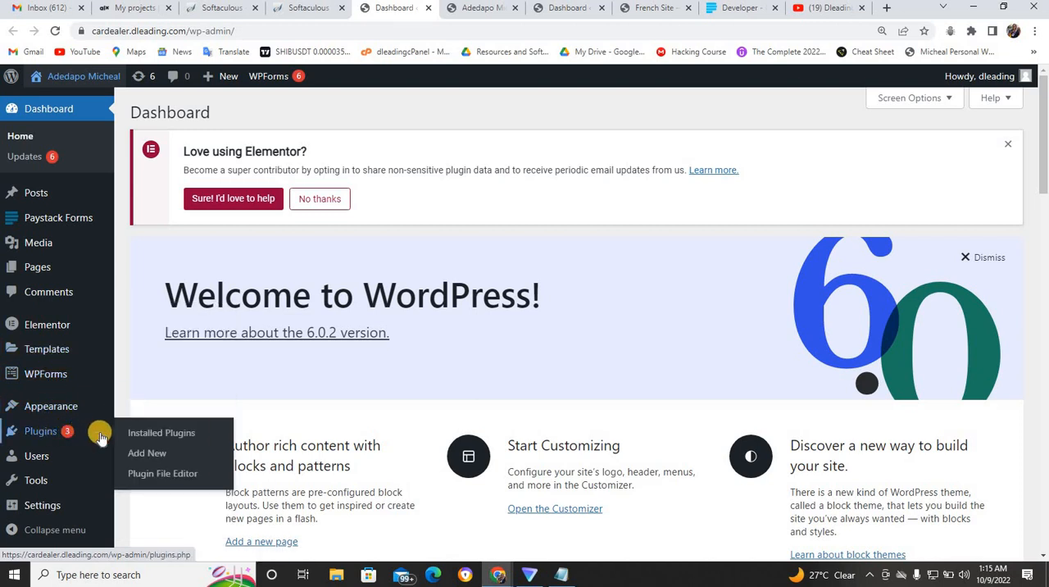
- Search for "ultimate" among the new plugins available to add to the WordPress site
{"action": "left_click", "coordinate": [156, 455]}
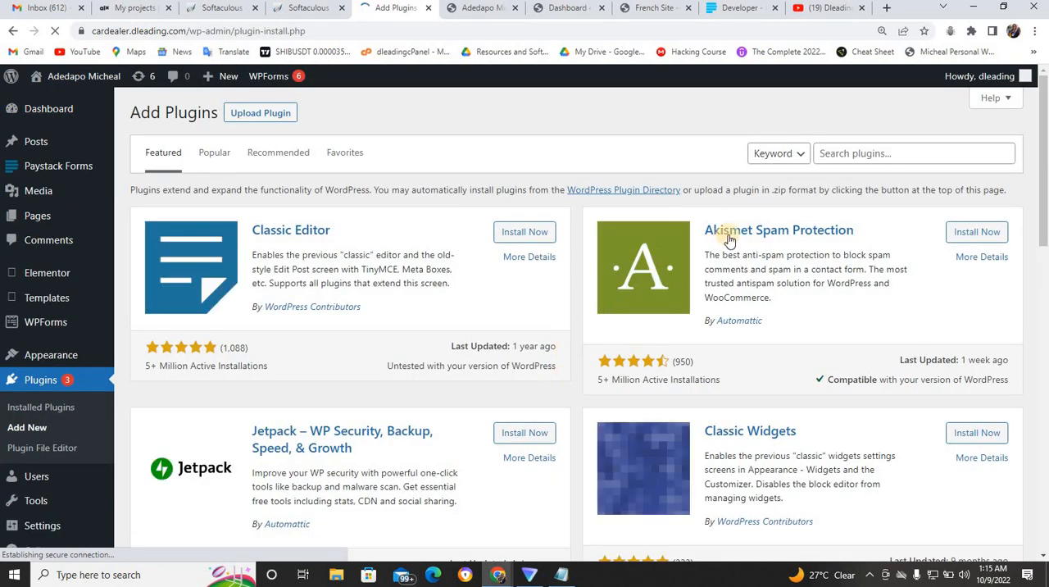
{"action": "left_click", "coordinate": [836, 153]}
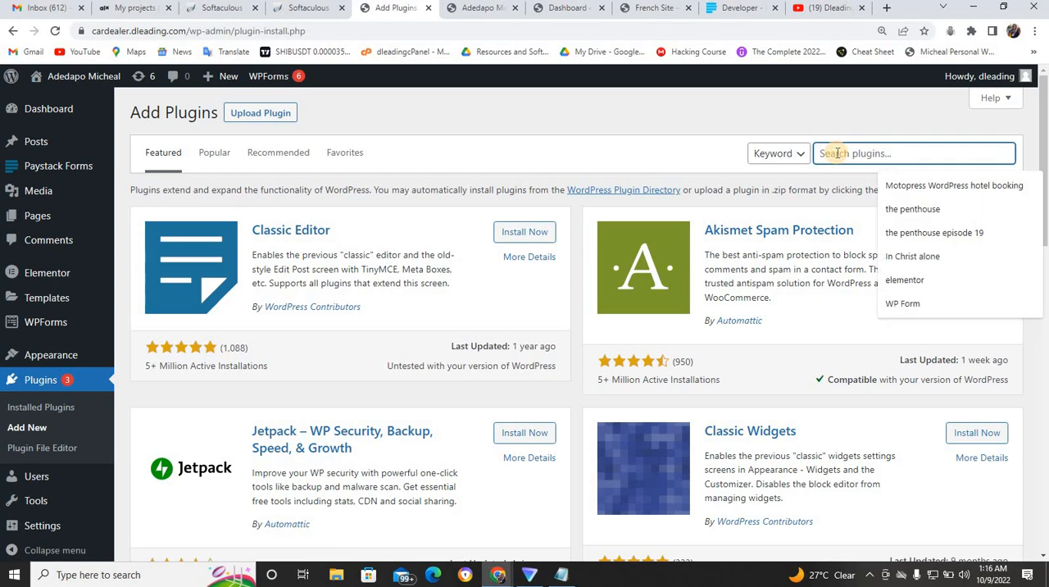
{"action": "type", "text": "ultima"}
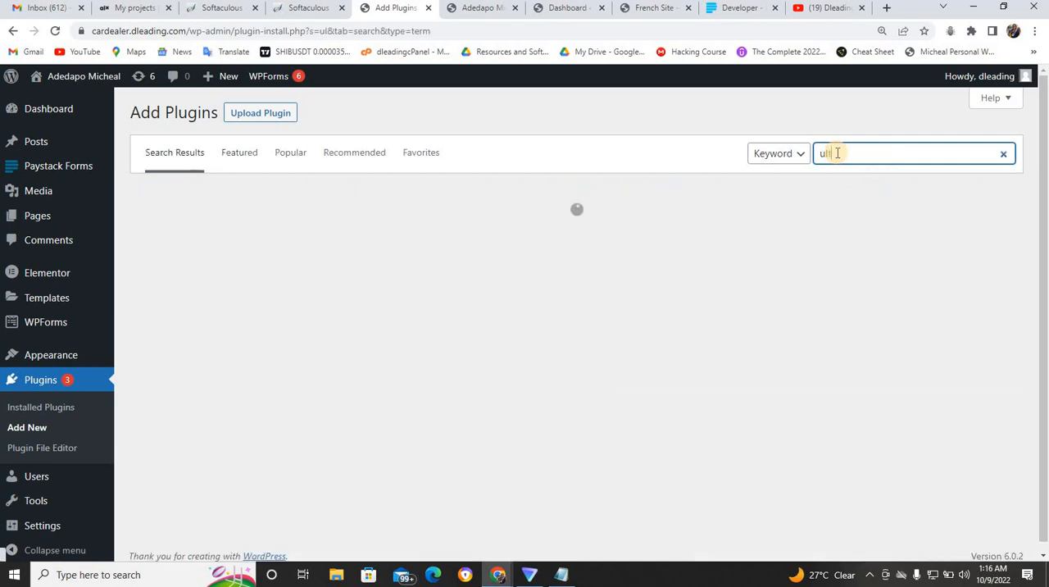
{"action": "type", "text": "te"}
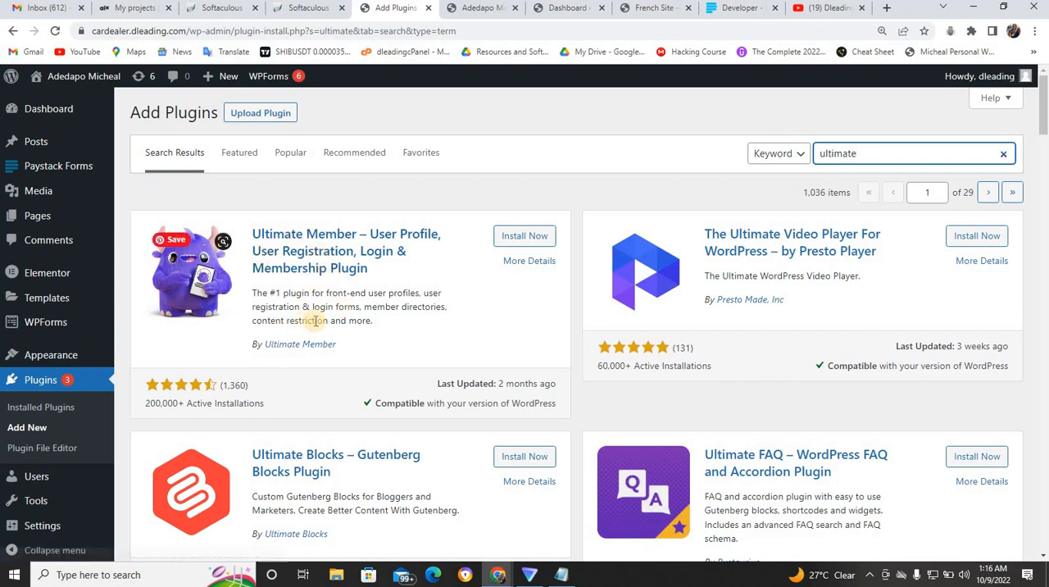
- Install and activate the Ultimate Member plugin and create its required pages
{"action": "left_click", "coordinate": [529, 236]}
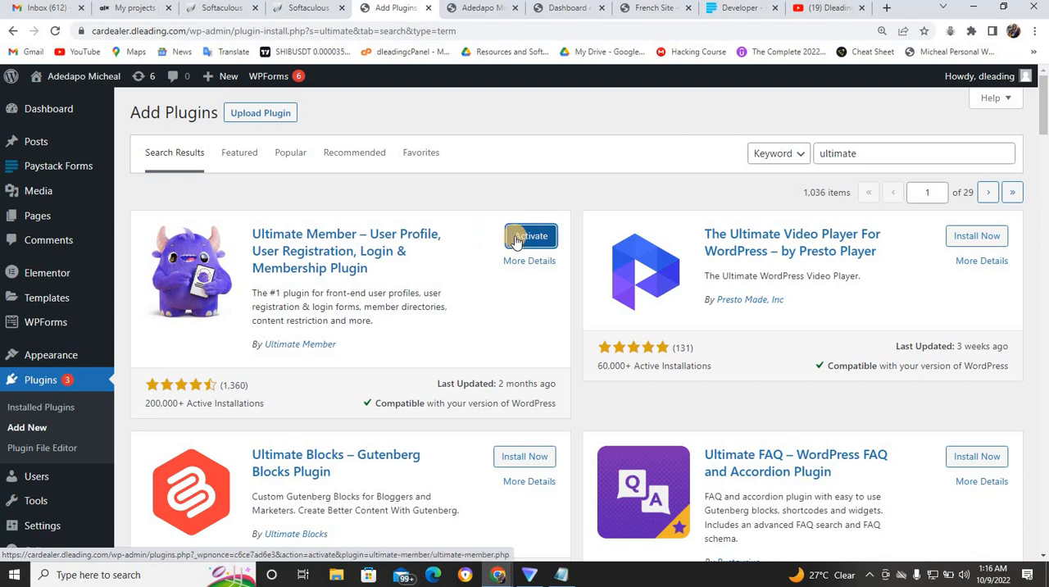
{"action": "left_click", "coordinate": [529, 236]}
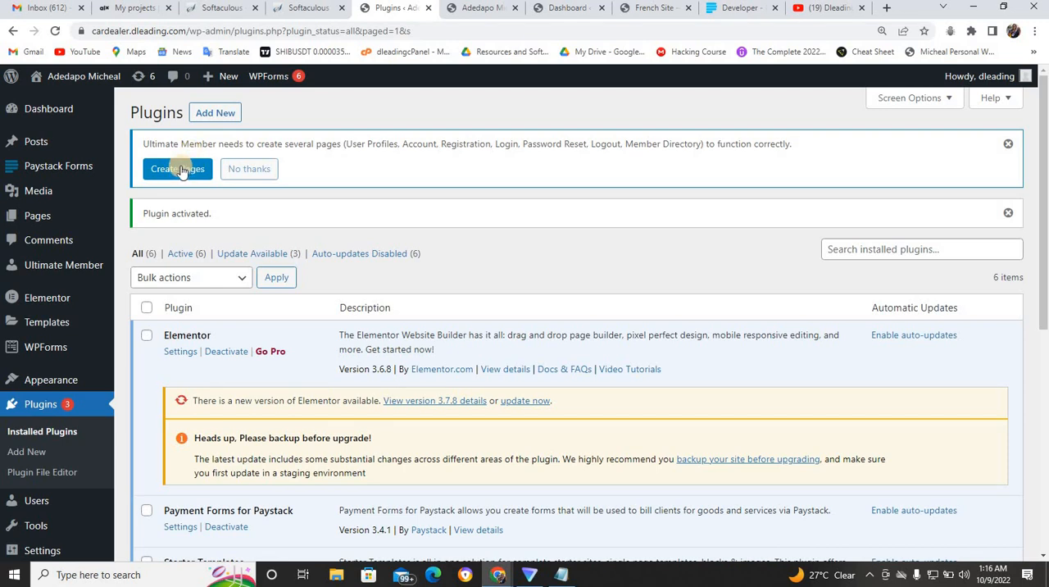
{"action": "left_click", "coordinate": [179, 172]}
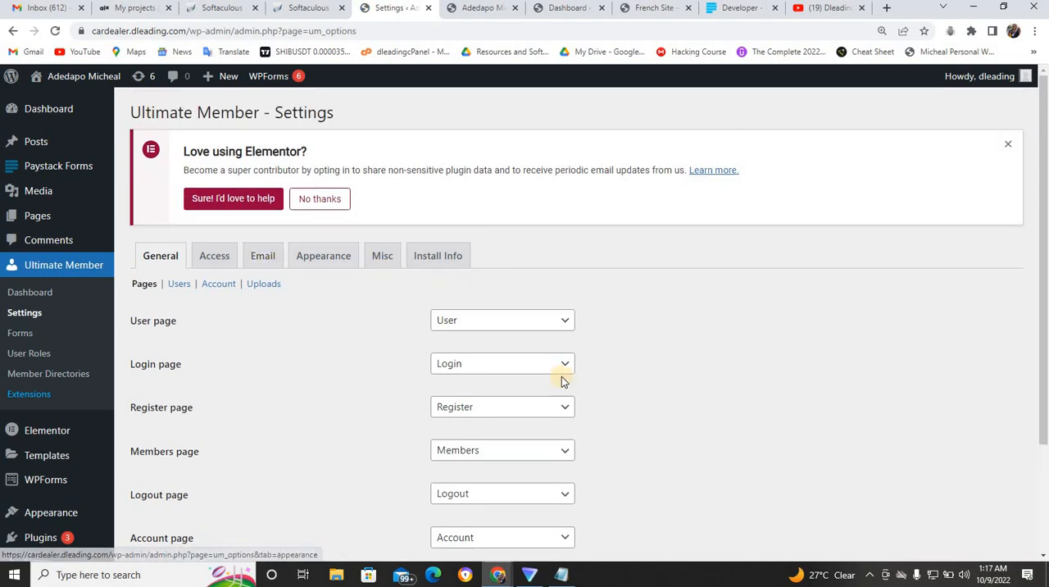
{"action": "left_click_drag", "start_coordinate": [1042, 328], "coordinate": [1046, 350]}
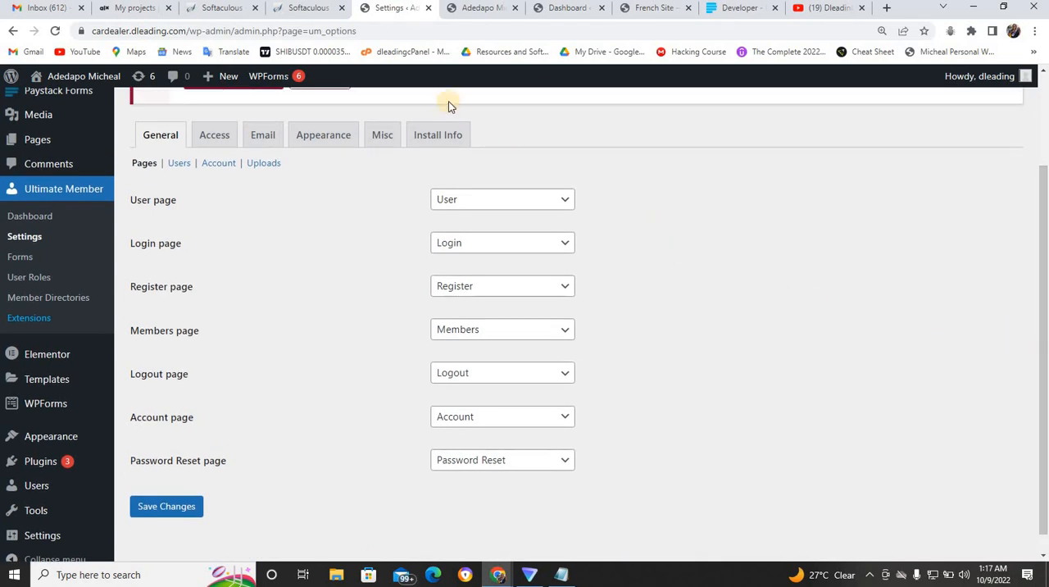
- Check the site's home page, and add the Account, Logout, Register and Login pages to the site's navigation menu
{"action": "left_click", "coordinate": [472, 8]}
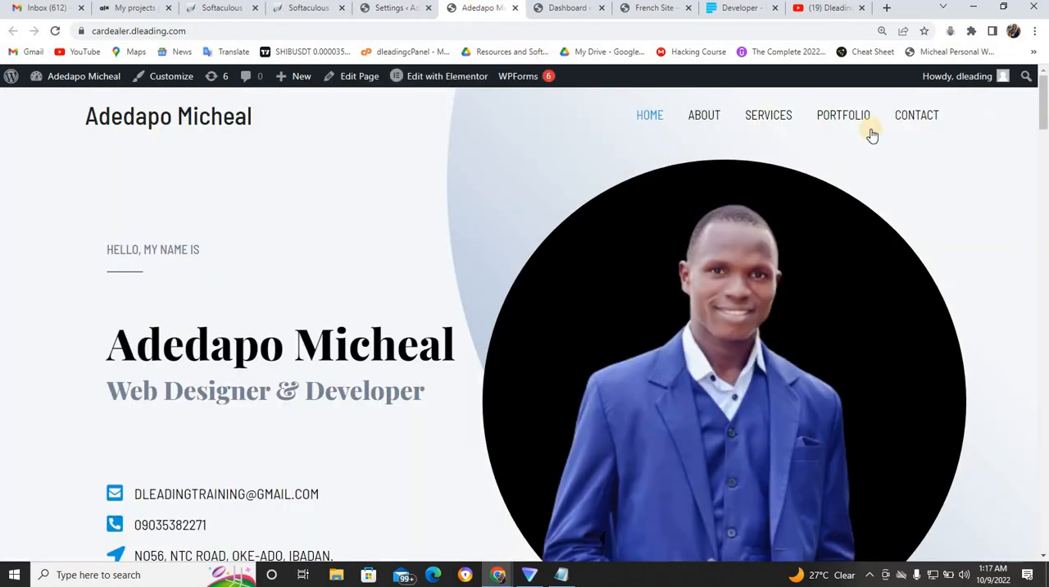
{"action": "left_click", "coordinate": [400, 10]}
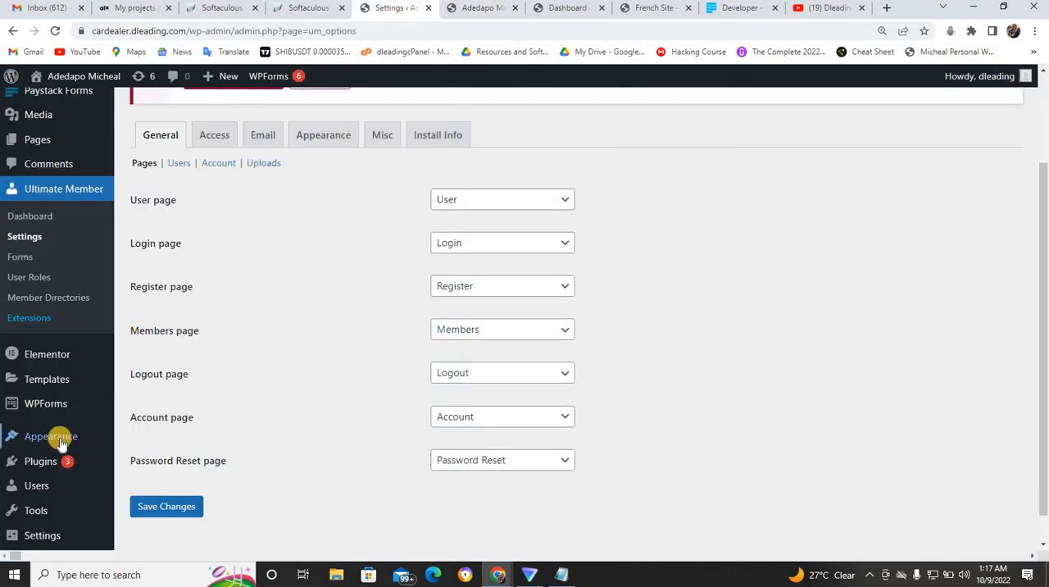
{"action": "mouse_move", "coordinate": [63, 441]}
{"action": "left_click", "coordinate": [140, 449]}
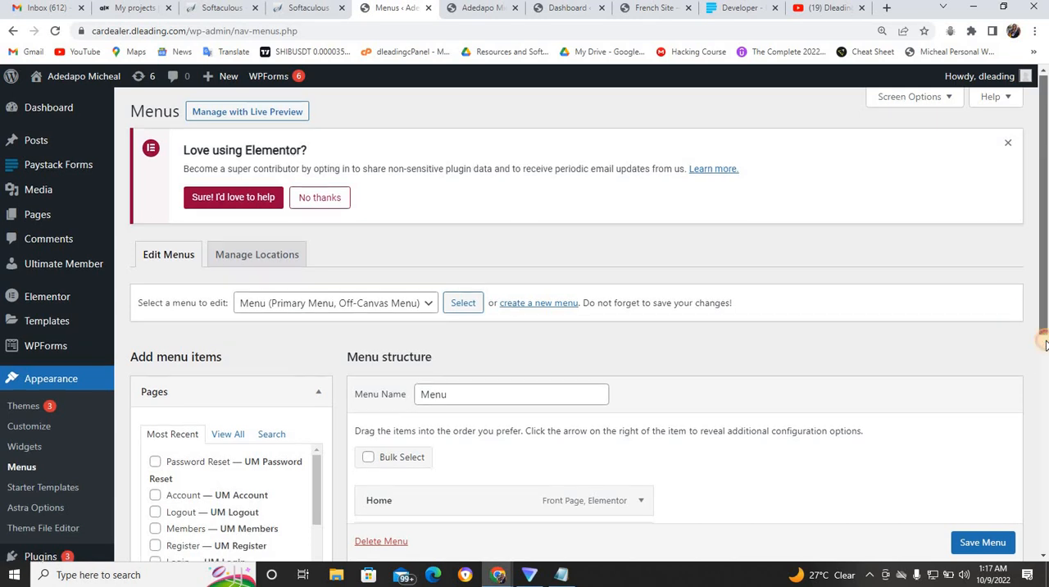
{"action": "scroll", "coordinate": [838, 428], "scroll_direction": "down", "scroll_amount": 3}
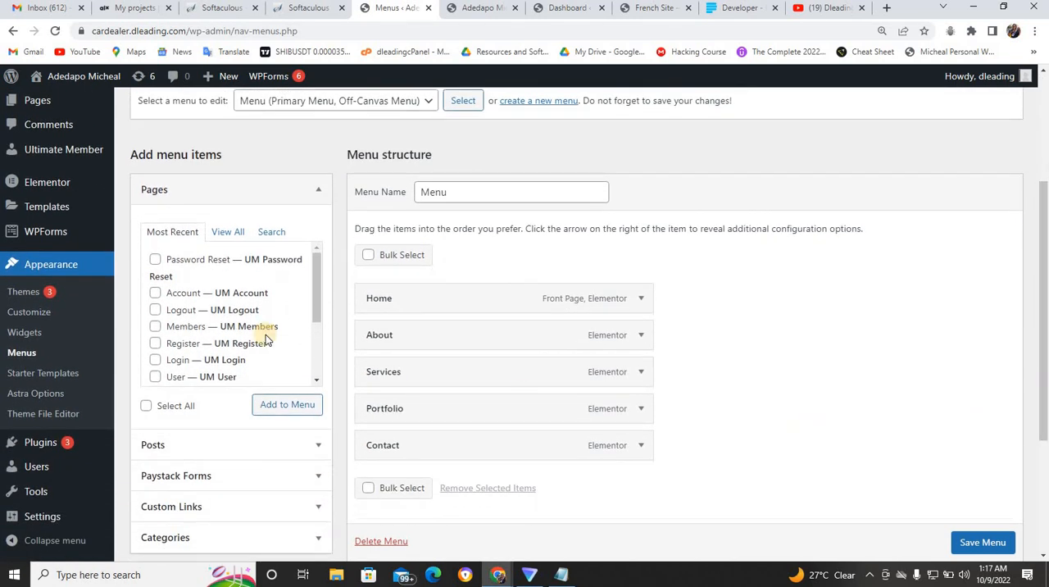
{"action": "left_click", "coordinate": [154, 294]}
{"action": "left_click", "coordinate": [156, 312]}
{"action": "left_click", "coordinate": [155, 343]}
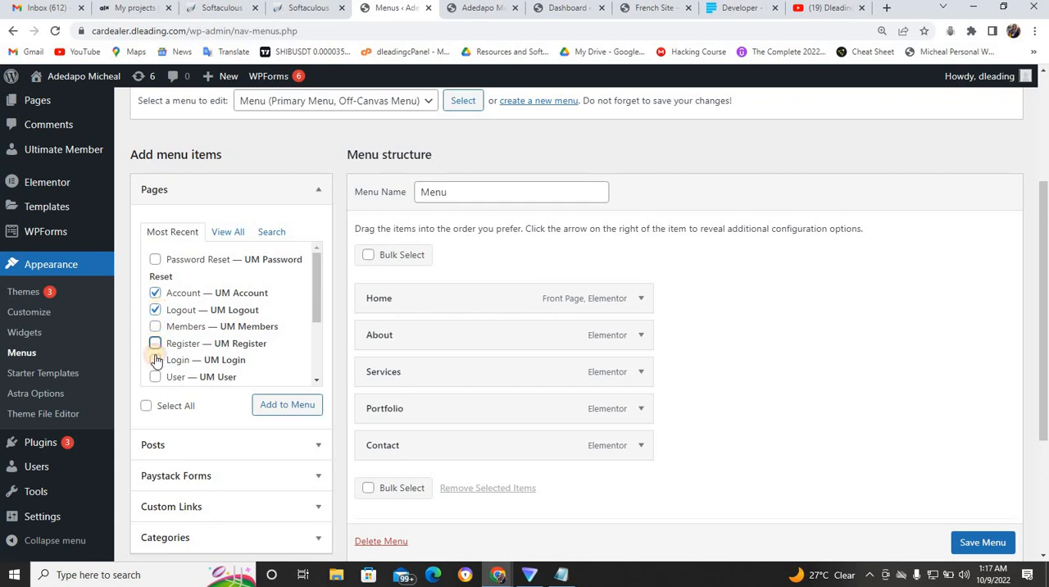
{"action": "left_click", "coordinate": [155, 361]}
{"action": "left_click", "coordinate": [155, 361]}
{"action": "left_click", "coordinate": [278, 407]}
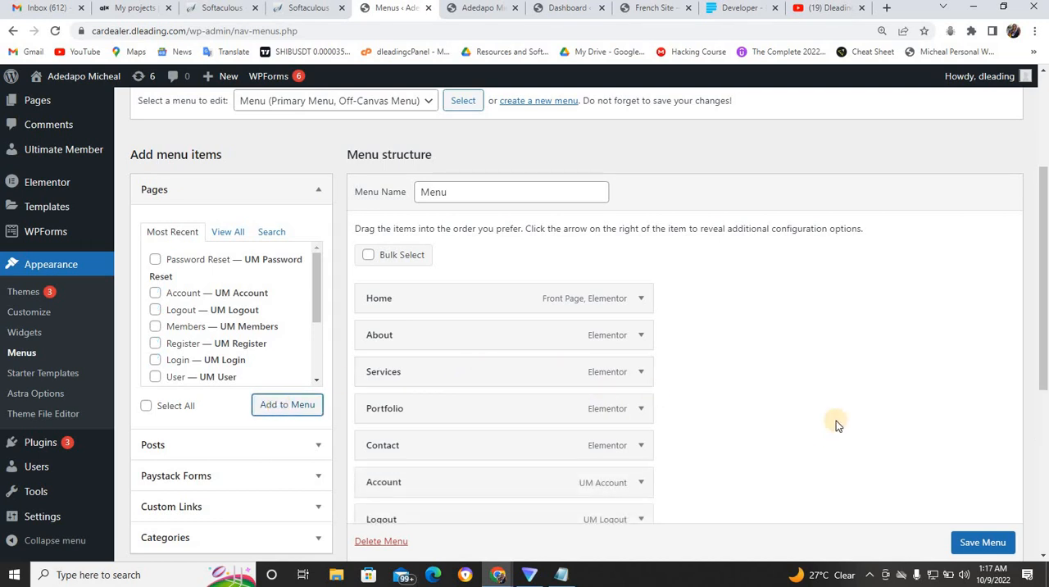
- Make the Account menu item visible only to Logged In Users with the Subscriber role, checking the French site's menu for reference
{"action": "left_click_drag", "start_coordinate": [1043, 379], "coordinate": [1043, 457]}
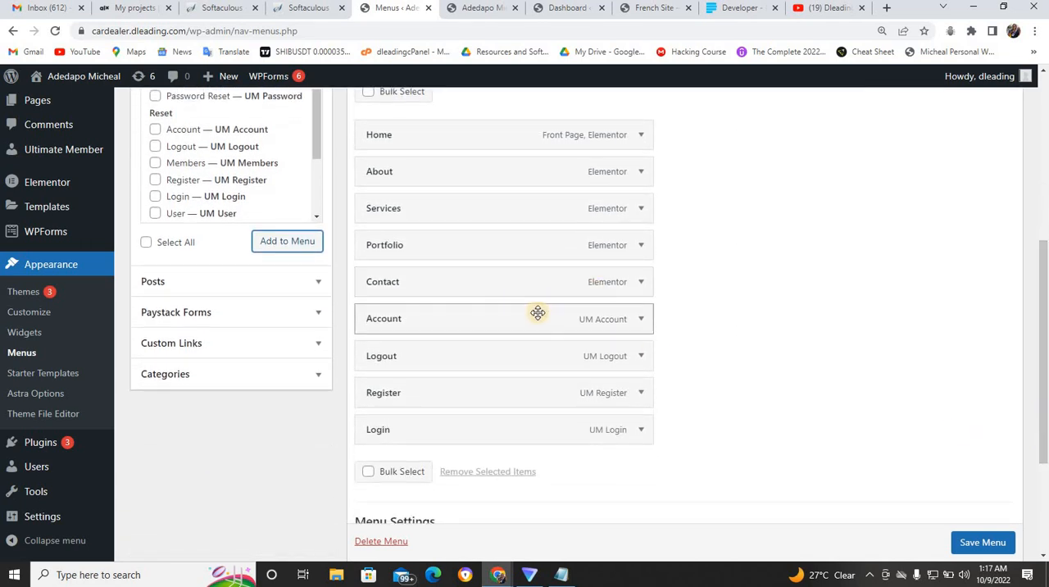
{"action": "left_click", "coordinate": [641, 321]}
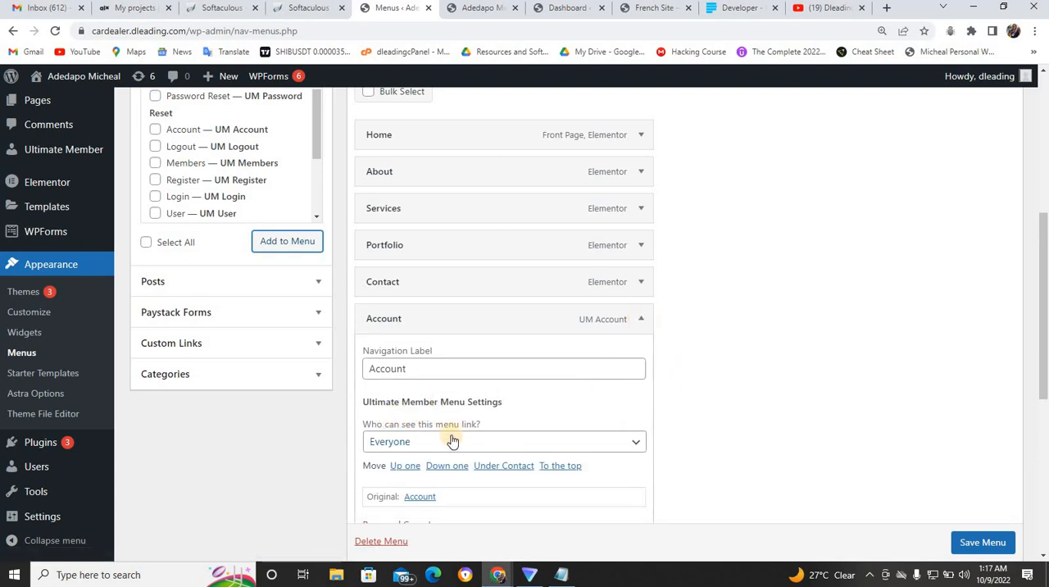
{"action": "left_click", "coordinate": [637, 443]}
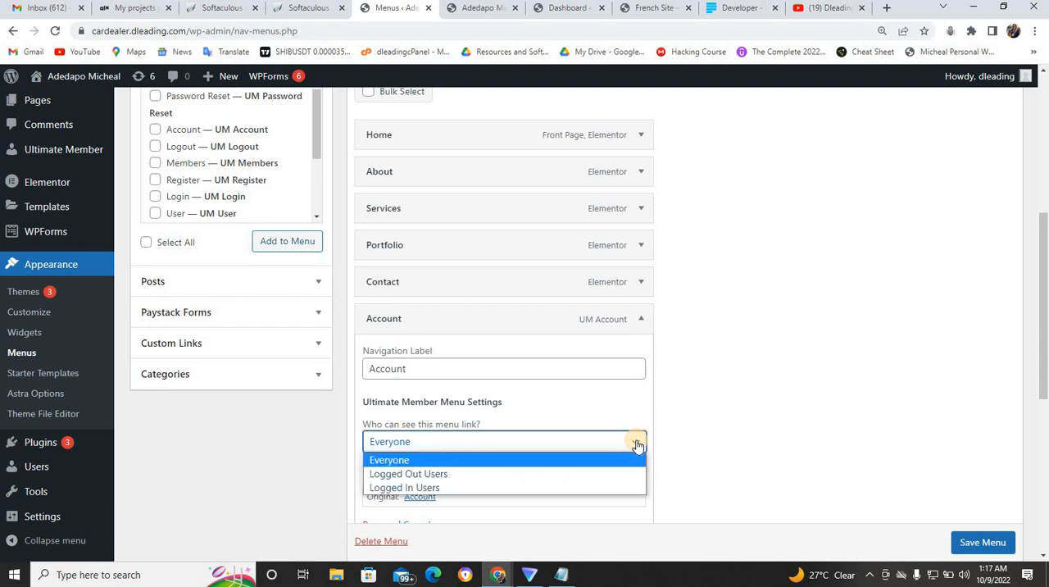
{"action": "left_click", "coordinate": [416, 490]}
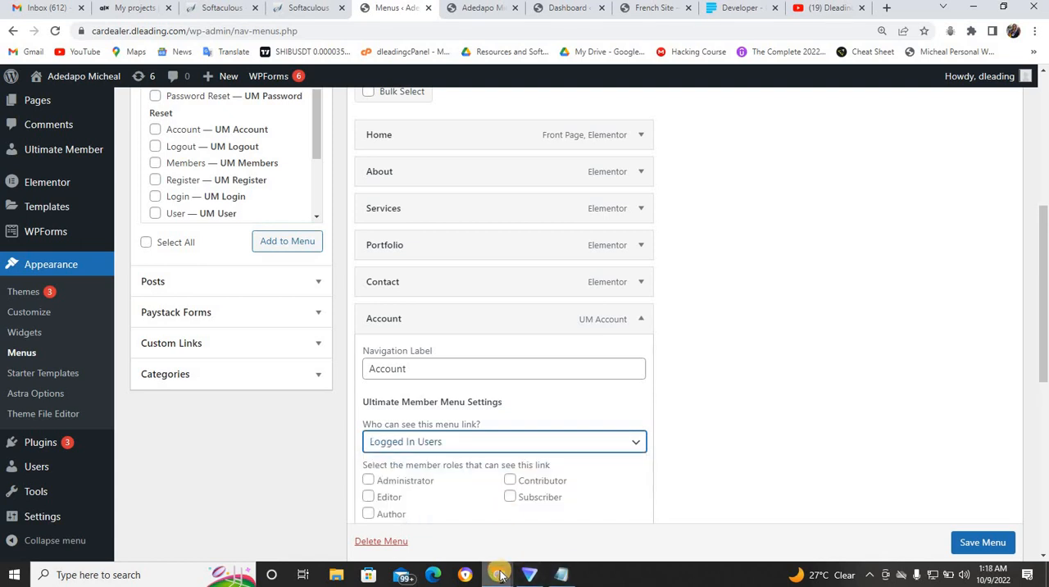
{"action": "mouse_move", "coordinate": [501, 576]}
{"action": "left_click", "coordinate": [551, 527]}
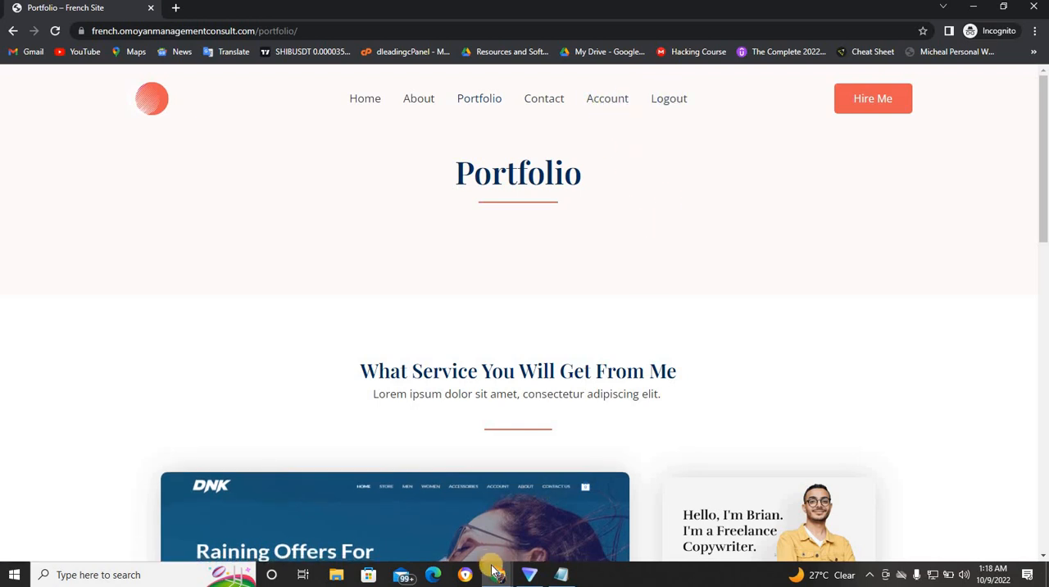
{"action": "mouse_move", "coordinate": [495, 571]}
{"action": "left_click", "coordinate": [465, 525]}
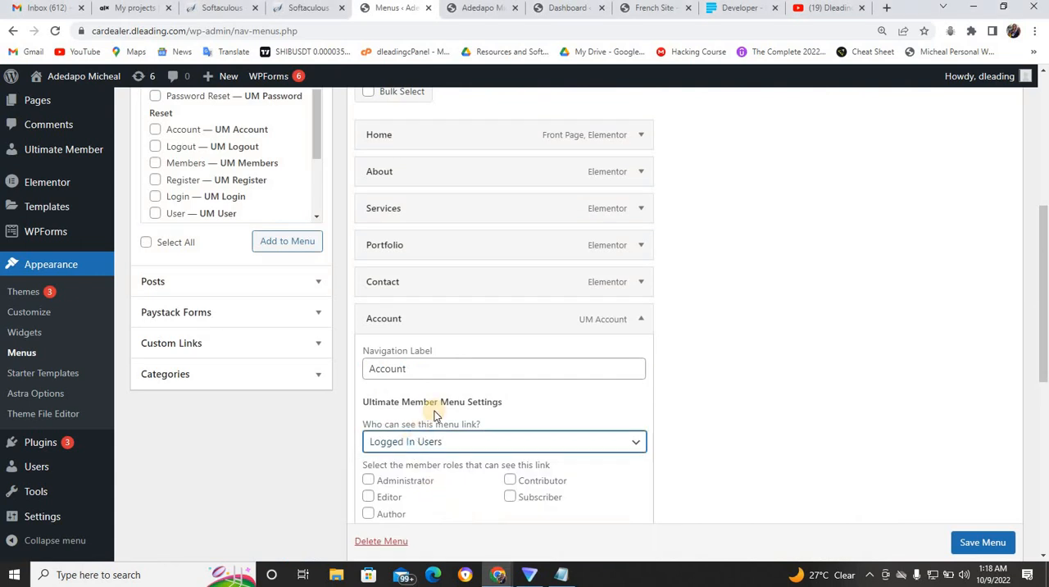
{"action": "left_click", "coordinate": [511, 497]}
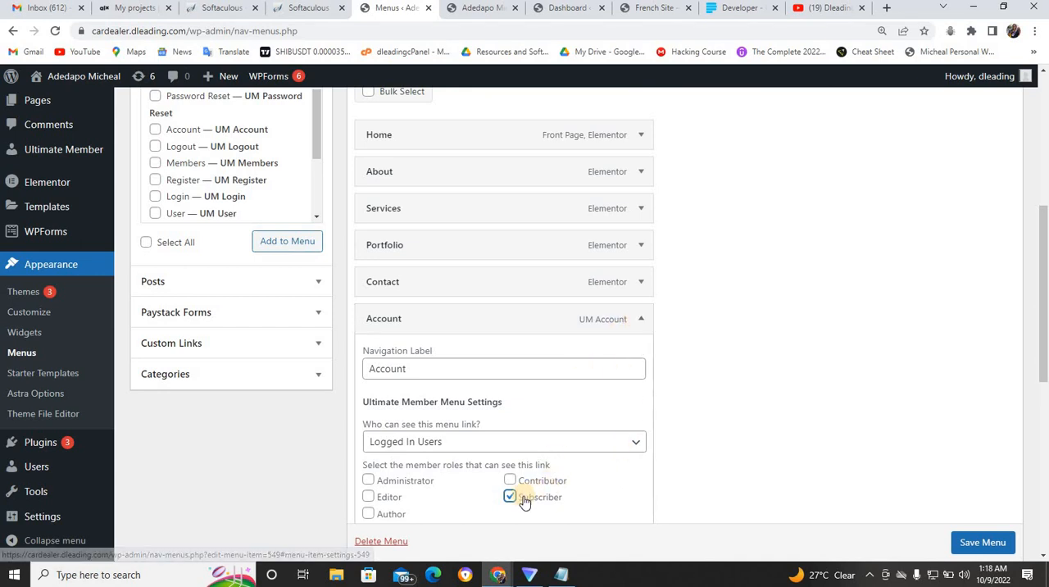
{"action": "left_click", "coordinate": [640, 318]}
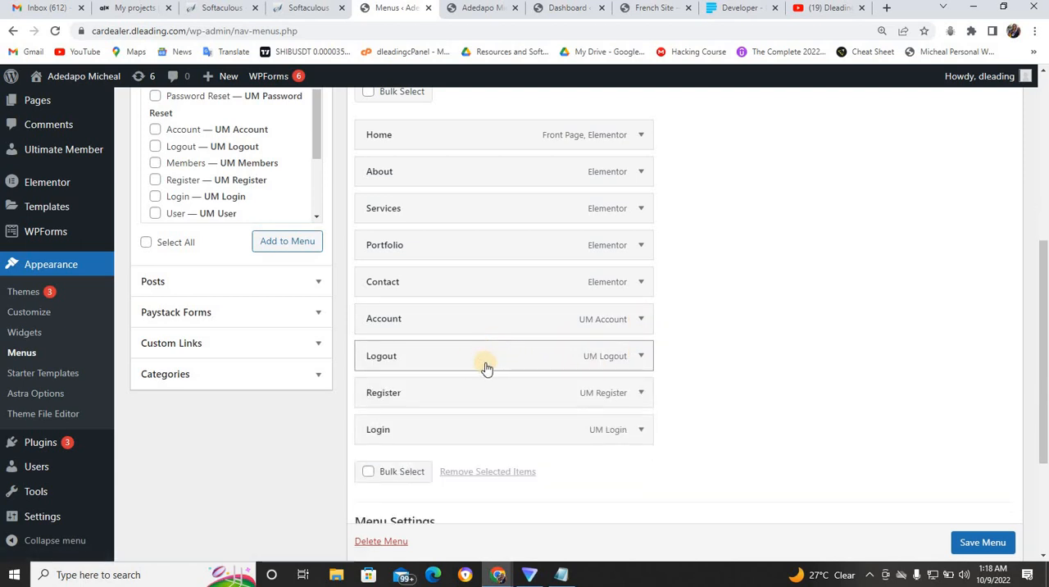
- Restrict the Logout menu item's visibility to Logged In Users with the Subscriber role
{"action": "left_click", "coordinate": [643, 357]}
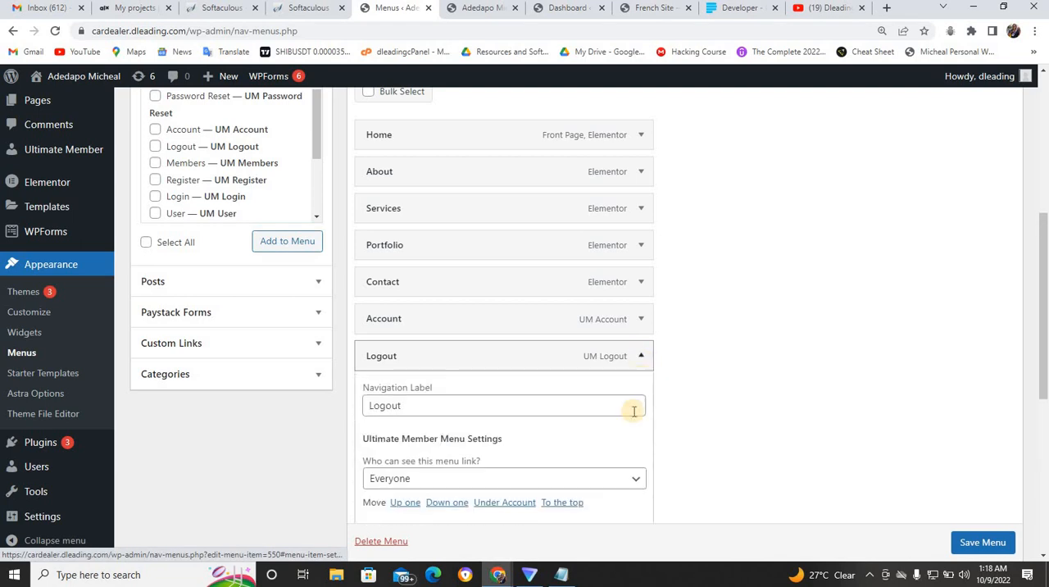
{"action": "left_click", "coordinate": [559, 484]}
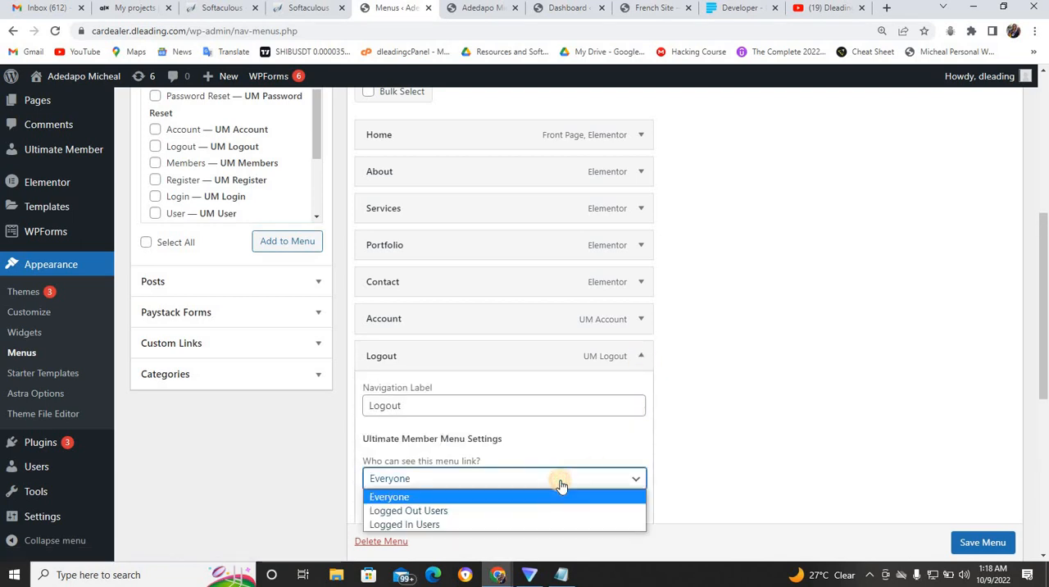
{"action": "left_click", "coordinate": [464, 525]}
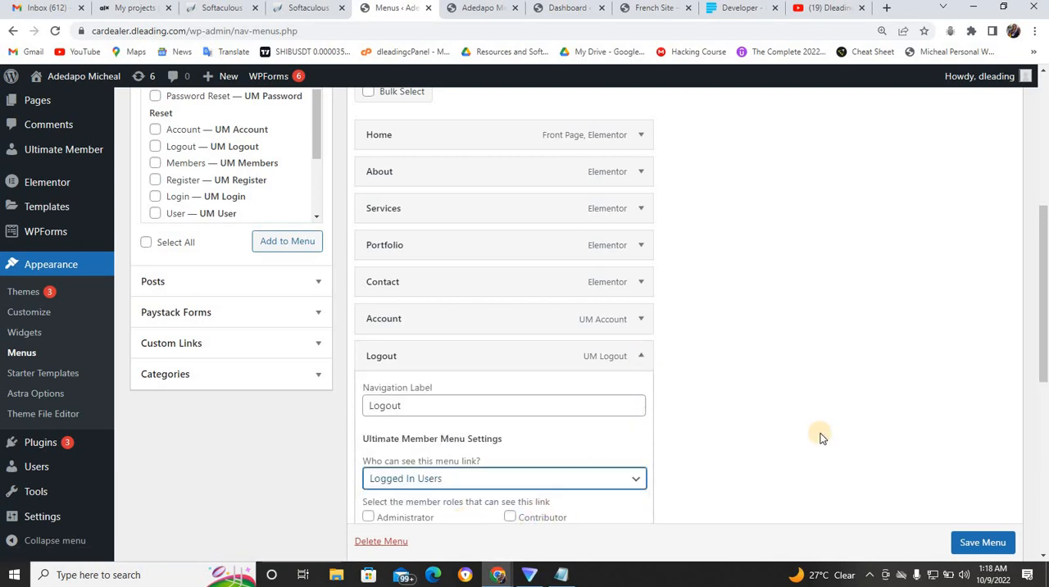
{"action": "left_click_drag", "start_coordinate": [1039, 377], "coordinate": [1044, 414]}
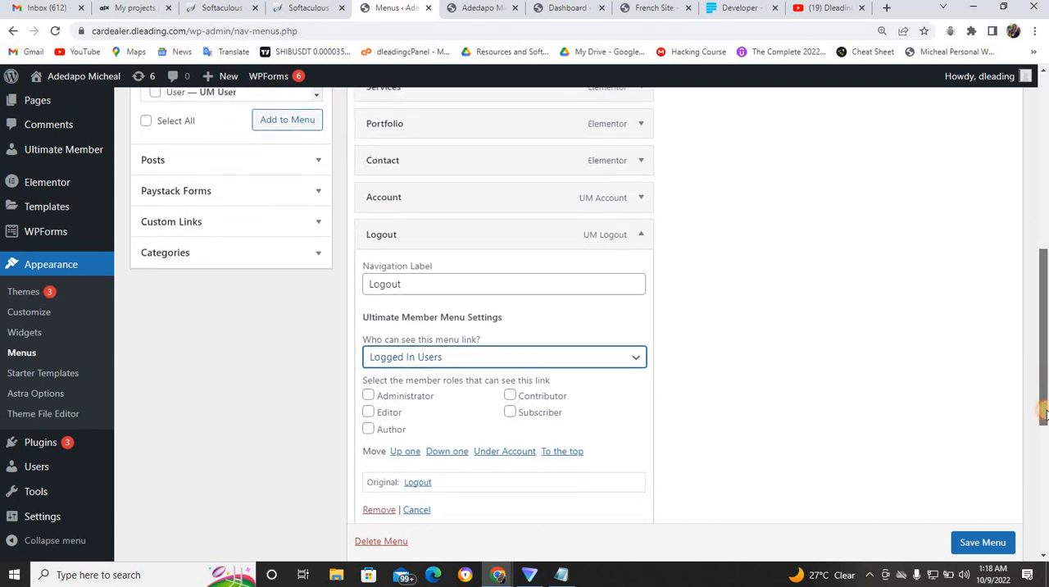
{"action": "left_click", "coordinate": [510, 413]}
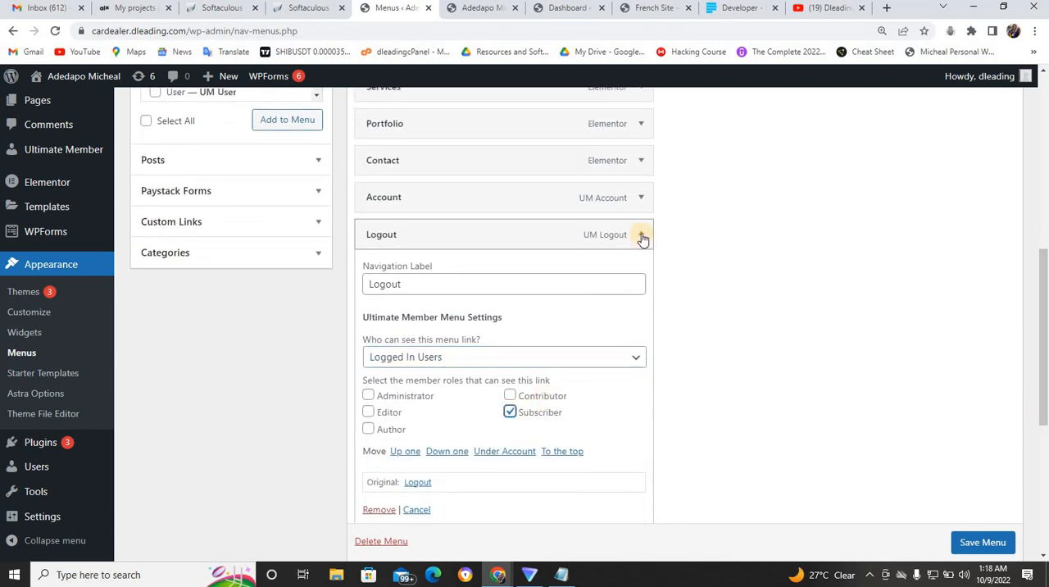
{"action": "left_click", "coordinate": [640, 235]}
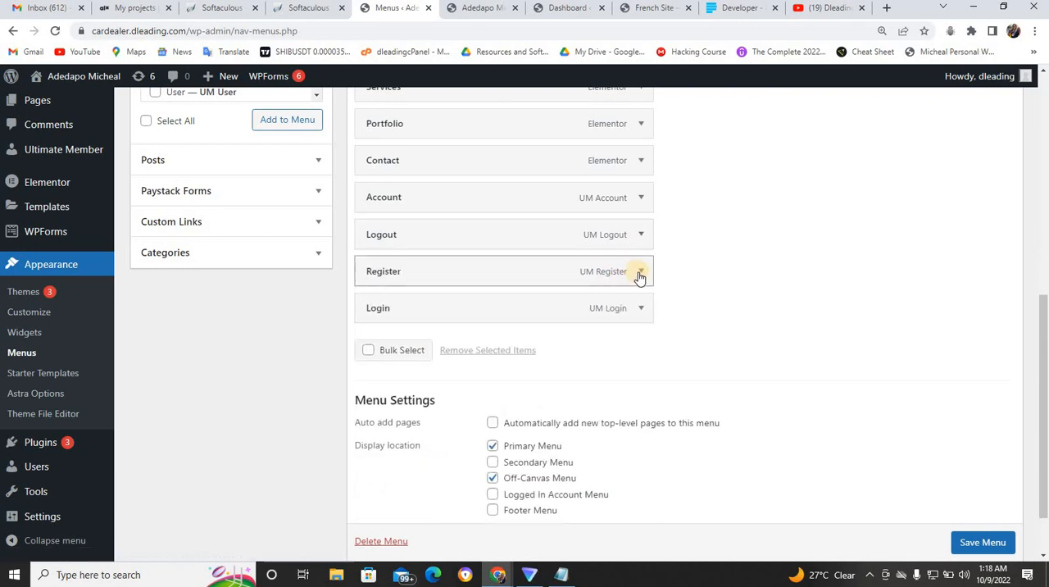
- Set the Register menu item to be visible only to Logged Out Users
{"action": "left_click", "coordinate": [640, 271]}
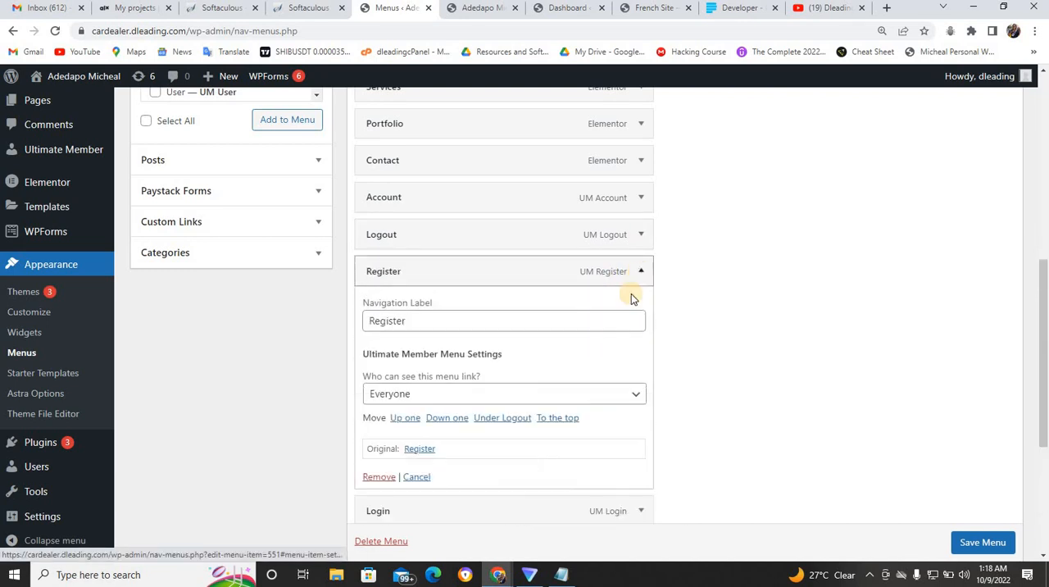
{"action": "left_click", "coordinate": [595, 396]}
{"action": "left_click", "coordinate": [466, 431]}
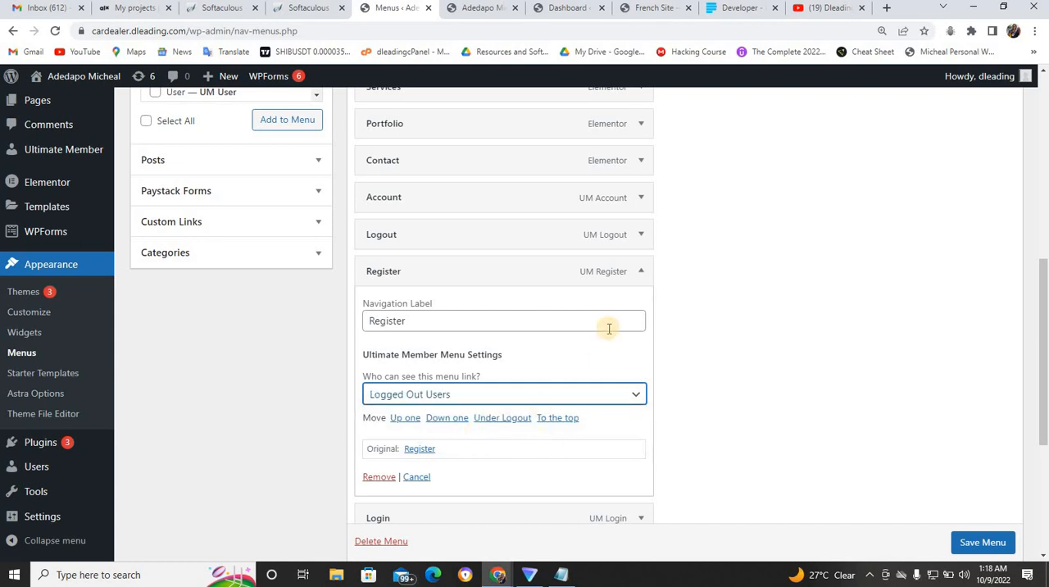
{"action": "left_click", "coordinate": [642, 277]}
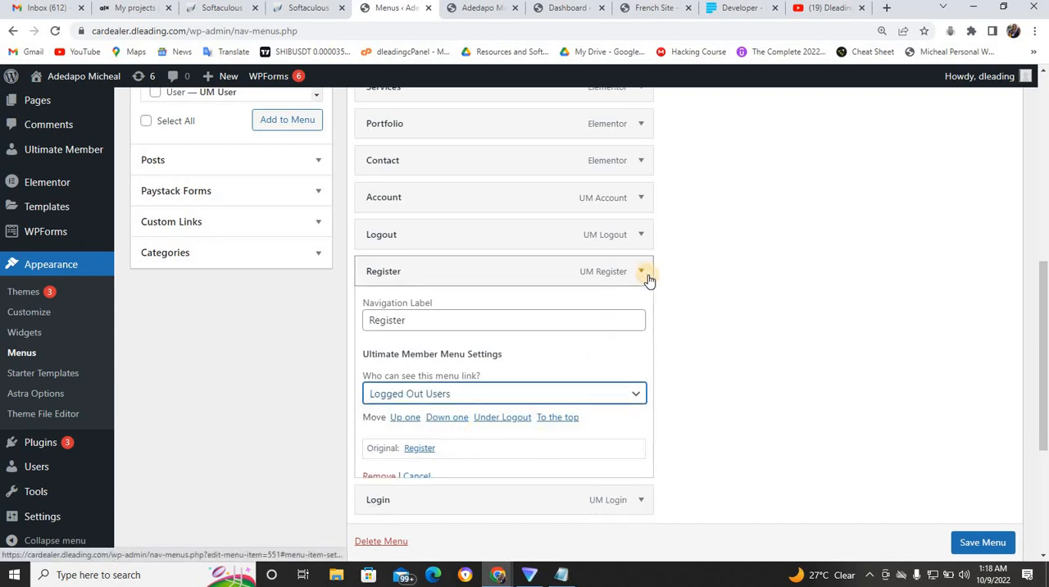
- Set the Login menu item's visibility to Logged In Users with the Subscriber role and save the menu
{"action": "left_click", "coordinate": [640, 310]}
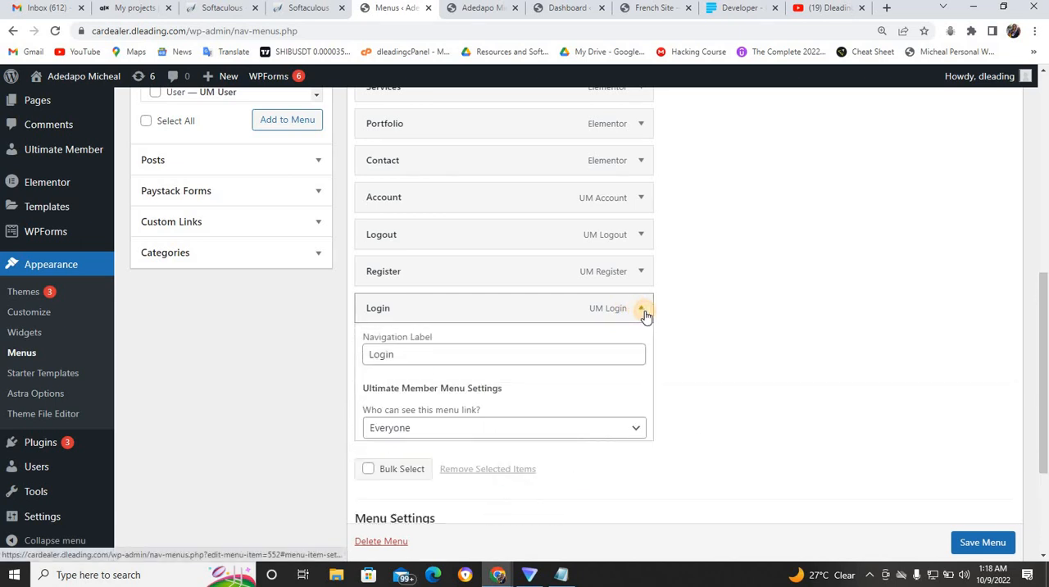
{"action": "left_click", "coordinate": [578, 434]}
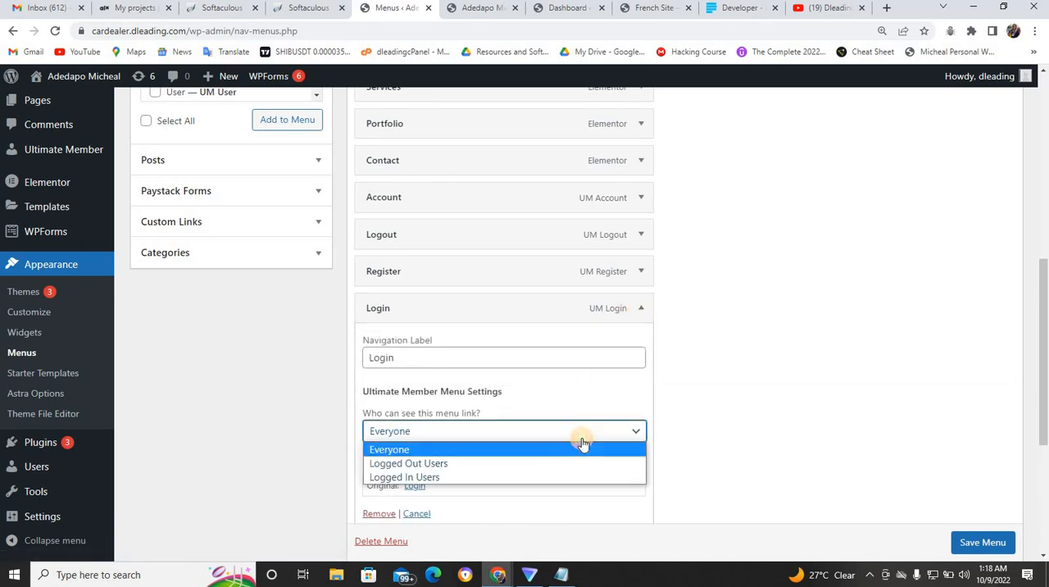
{"action": "left_click", "coordinate": [537, 477]}
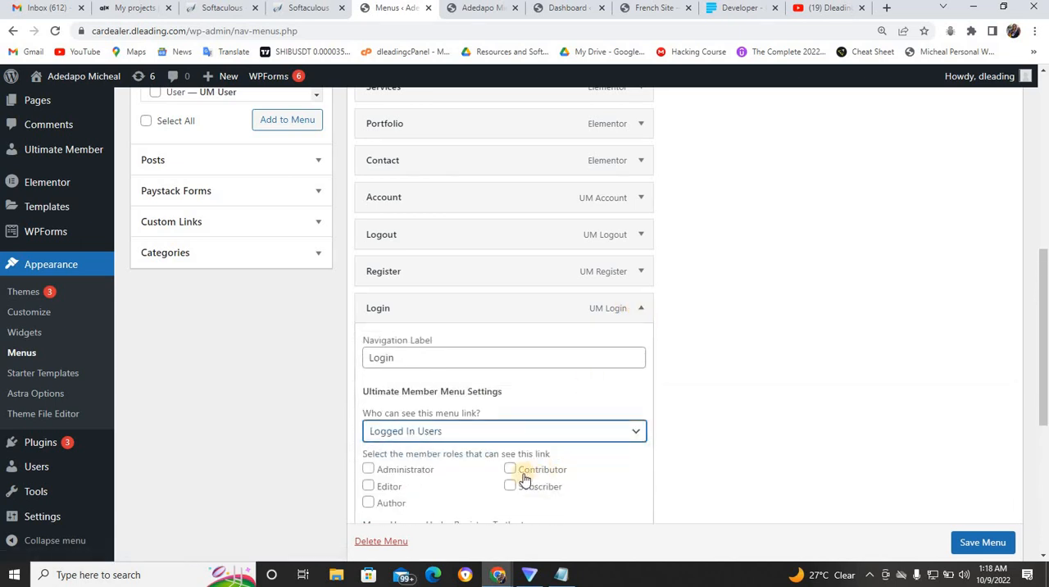
{"action": "left_click", "coordinate": [509, 487]}
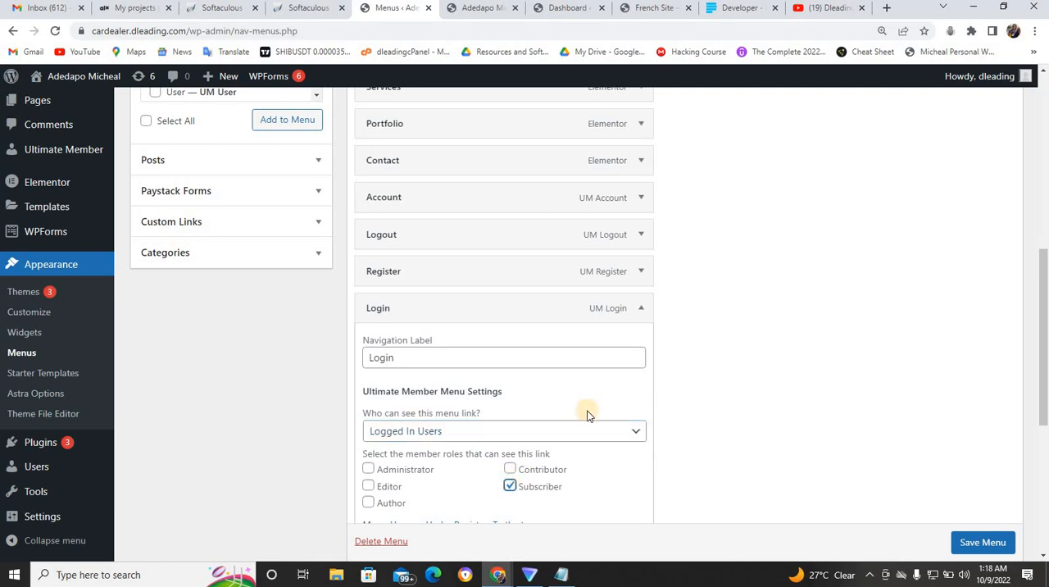
{"action": "left_click", "coordinate": [640, 309]}
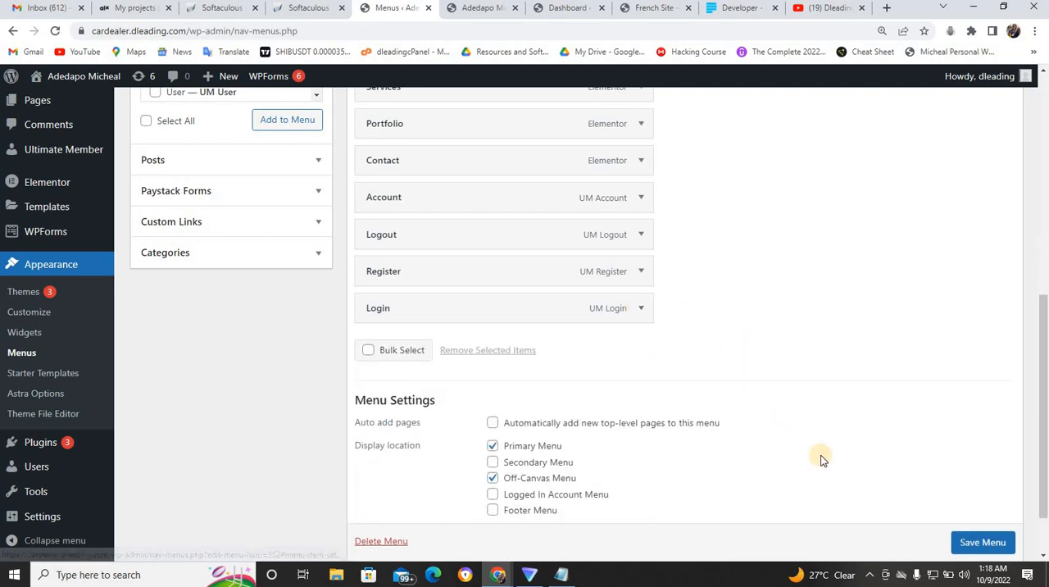
{"action": "left_click", "coordinate": [973, 543]}
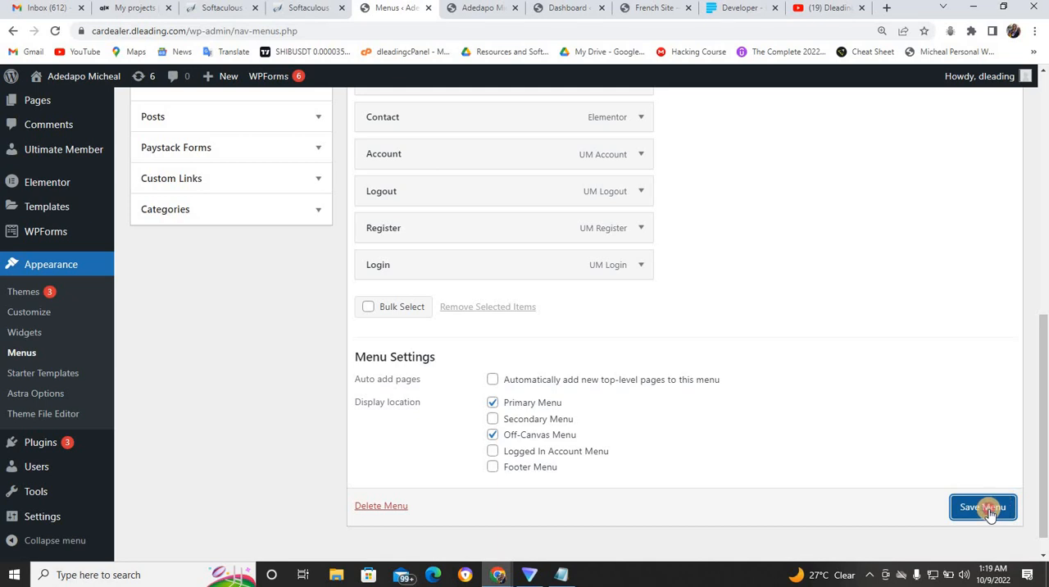
{"action": "left_click", "coordinate": [989, 512]}
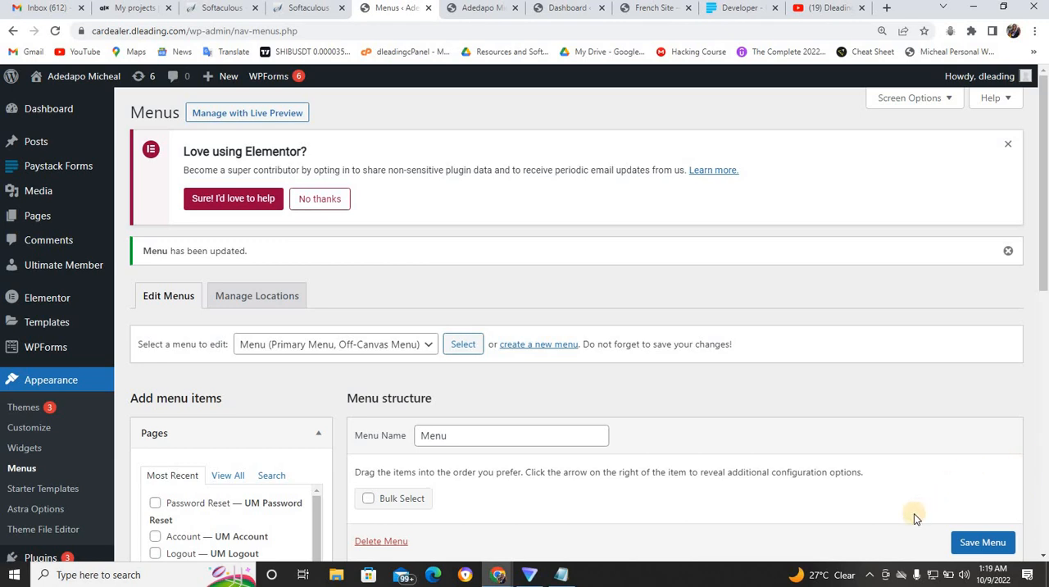
- Enable the Anyone can register membership option in the general settings and save the changes
{"action": "scroll", "coordinate": [1041, 377], "scroll_direction": "down", "scroll_amount": 3}
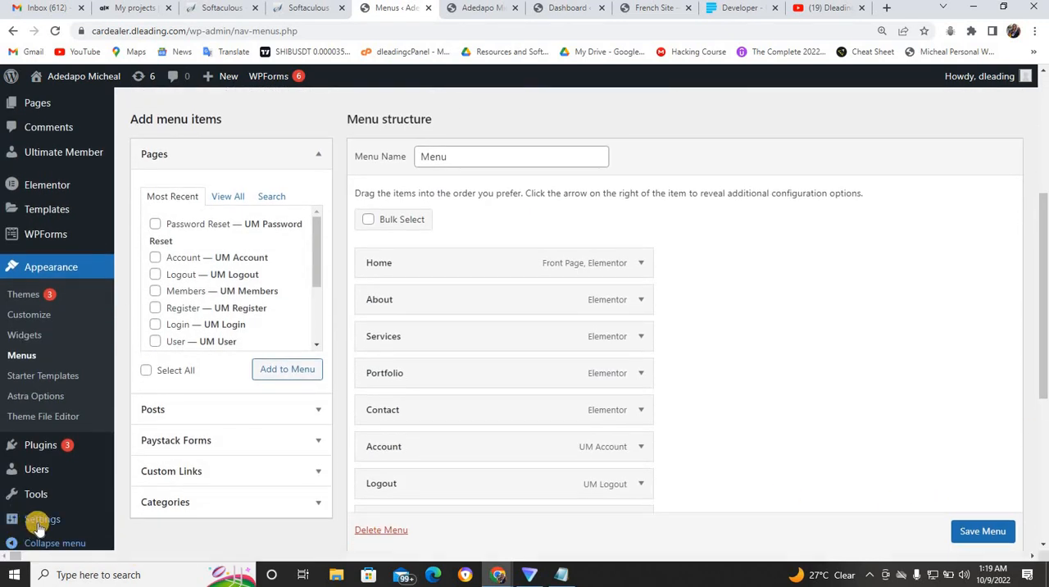
{"action": "mouse_move", "coordinate": [33, 520]}
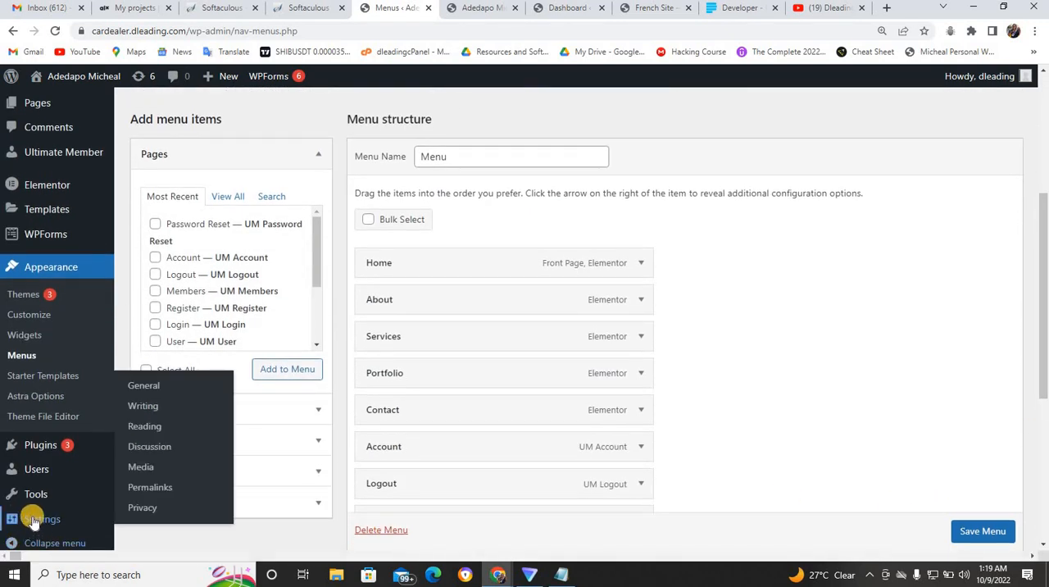
{"action": "left_click", "coordinate": [146, 387]}
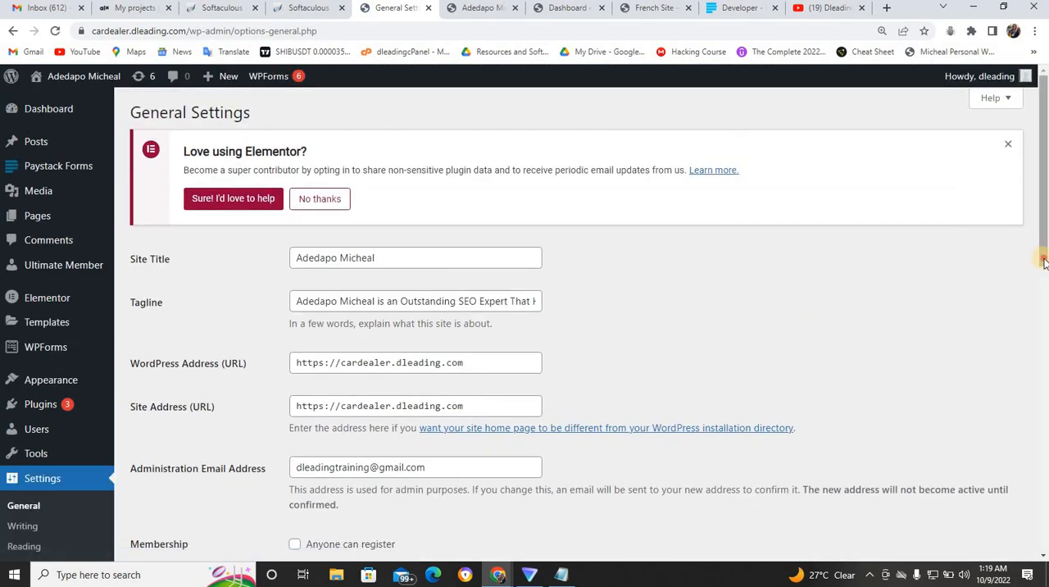
{"action": "scroll", "coordinate": [603, 296], "scroll_direction": "down", "scroll_amount": 3}
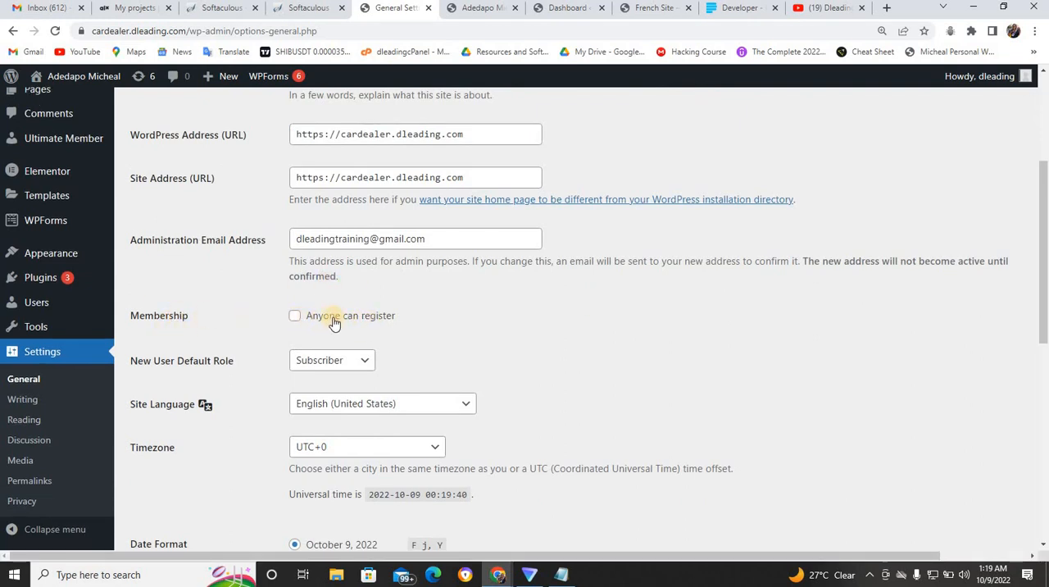
{"action": "left_click", "coordinate": [295, 317]}
{"action": "scroll", "coordinate": [1045, 303], "scroll_direction": "down", "scroll_amount": 6}
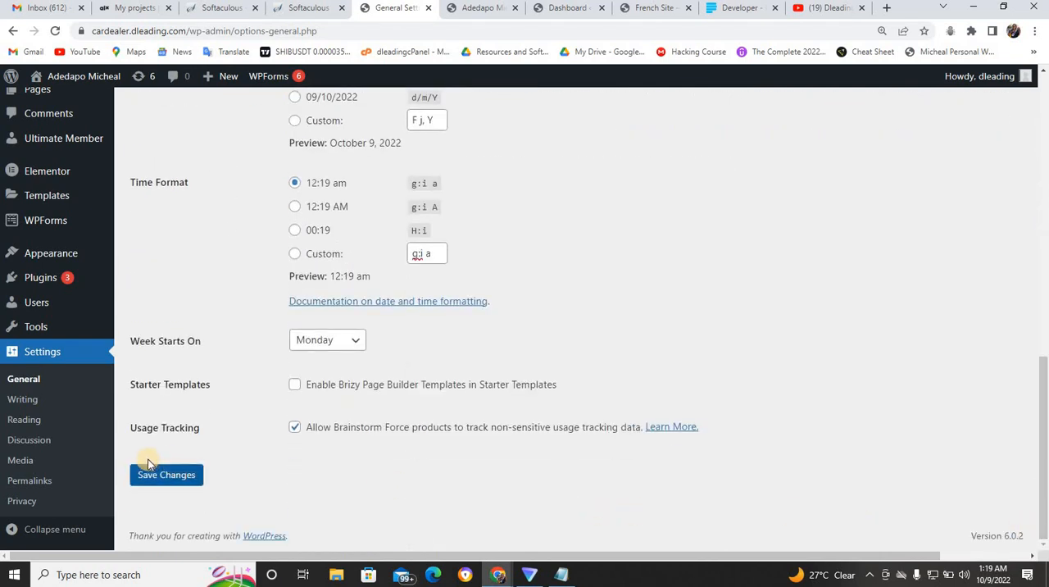
{"action": "left_click", "coordinate": [155, 475]}
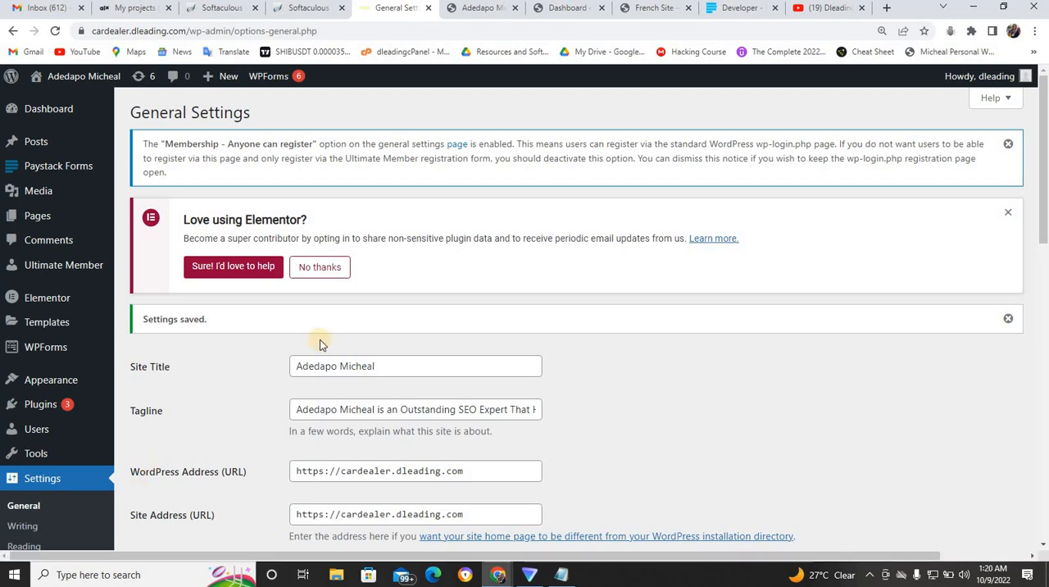
- Check the live site's navigation, set the Login menu item's visibility to Logged Out Users, and save the menu
{"action": "left_click", "coordinate": [472, 7]}
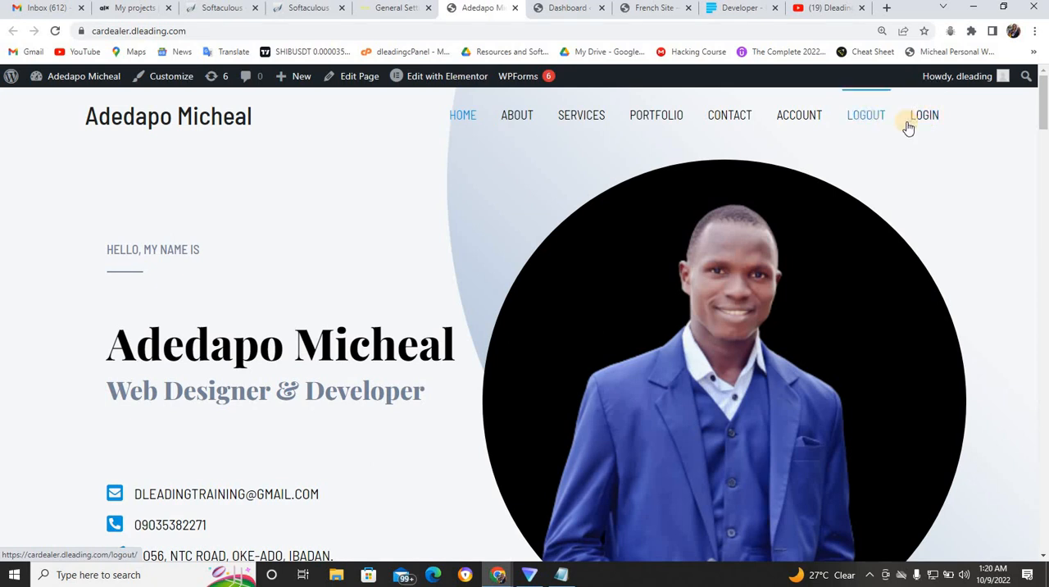
{"action": "left_click", "coordinate": [385, 9]}
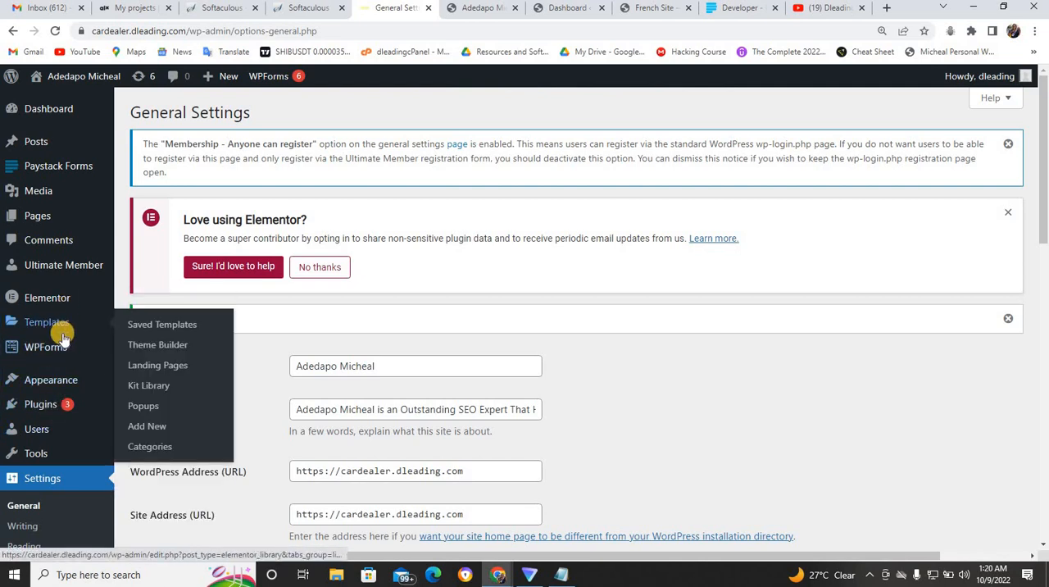
{"action": "mouse_move", "coordinate": [62, 385]}
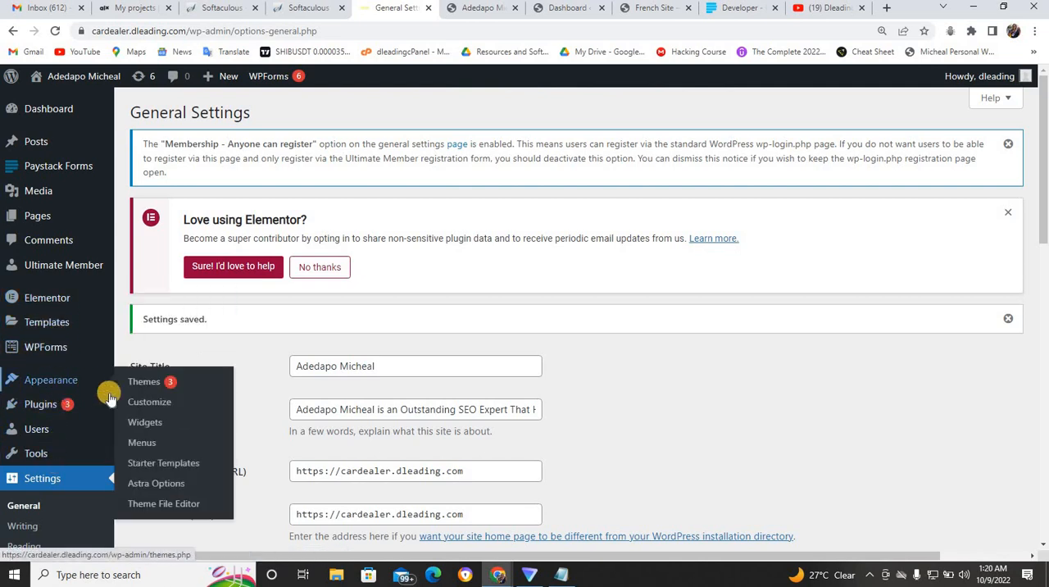
{"action": "left_click", "coordinate": [154, 444]}
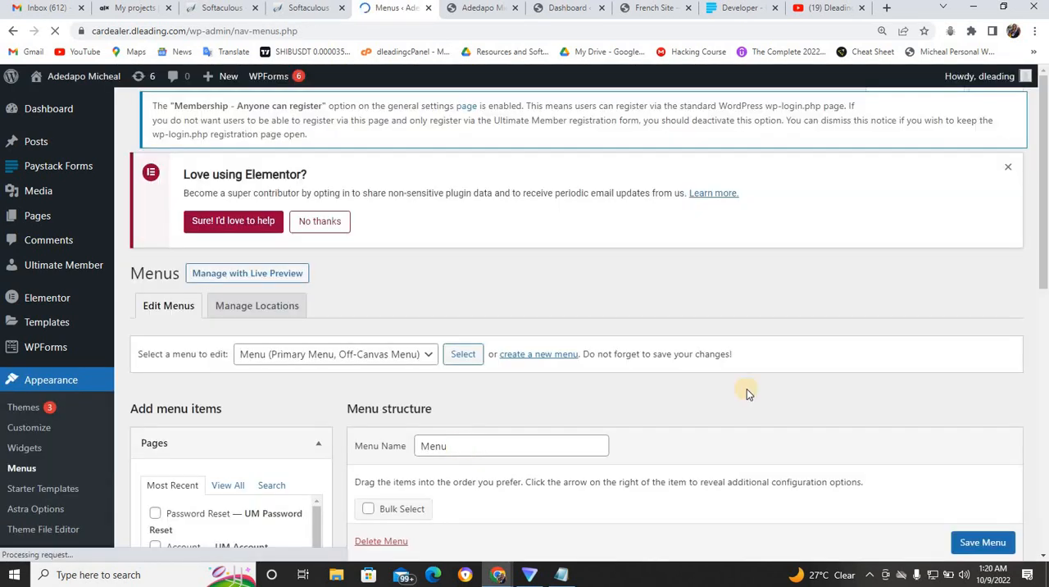
{"action": "left_click_drag", "start_coordinate": [1041, 277], "coordinate": [1045, 516]}
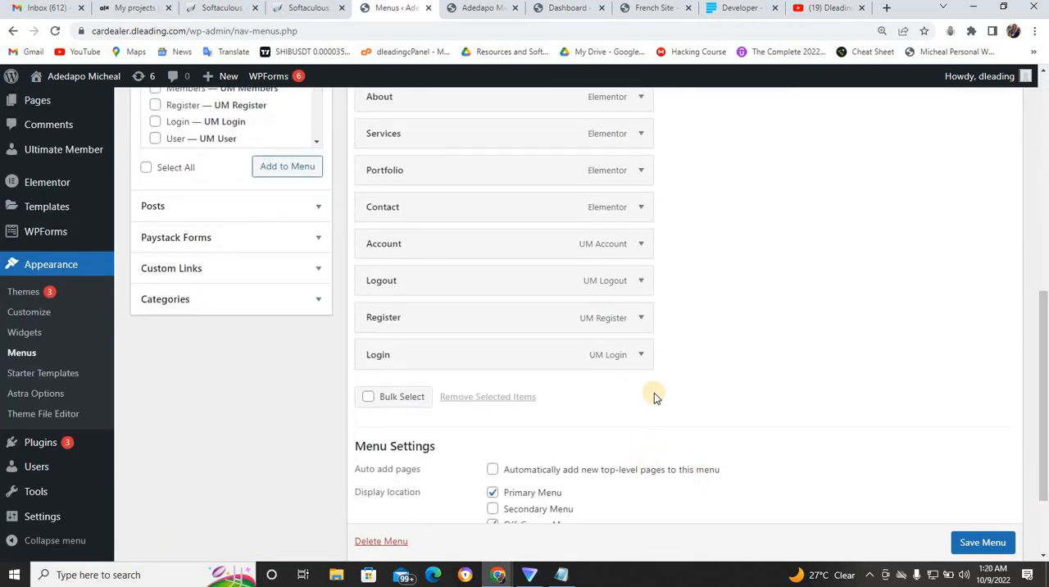
{"action": "left_click", "coordinate": [641, 355]}
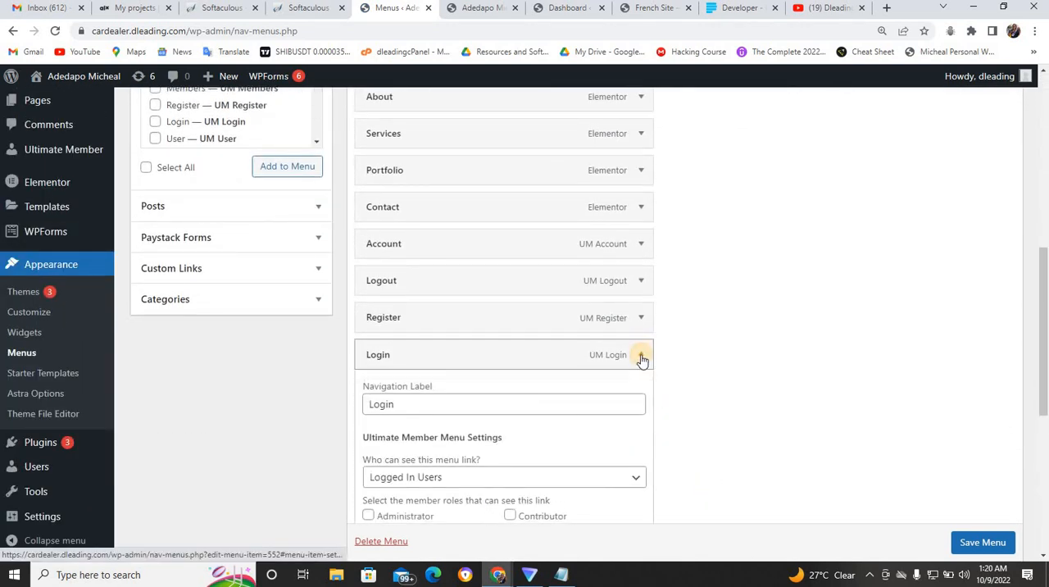
{"action": "left_click", "coordinate": [558, 480]}
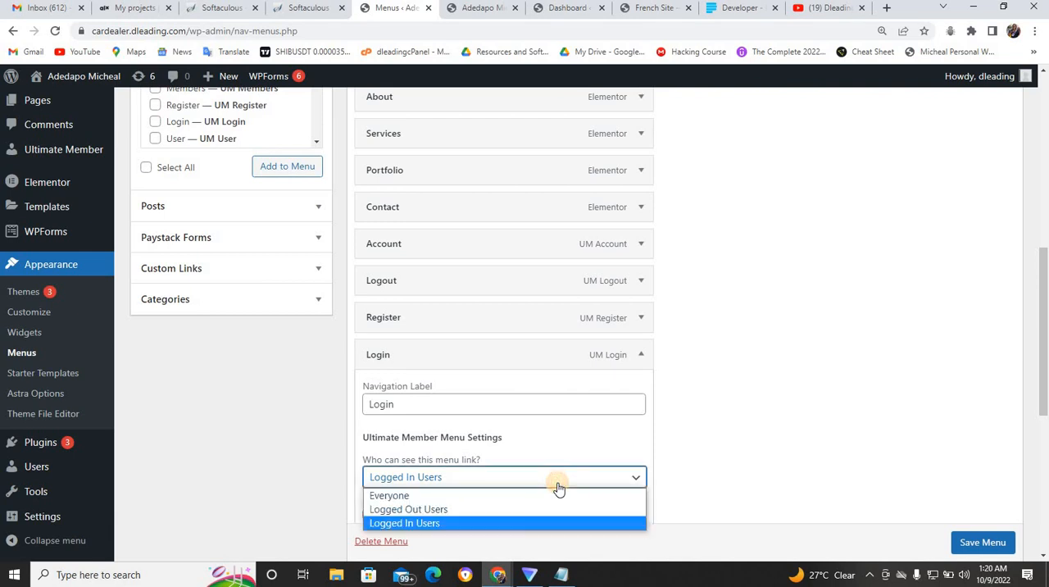
{"action": "left_click", "coordinate": [497, 508]}
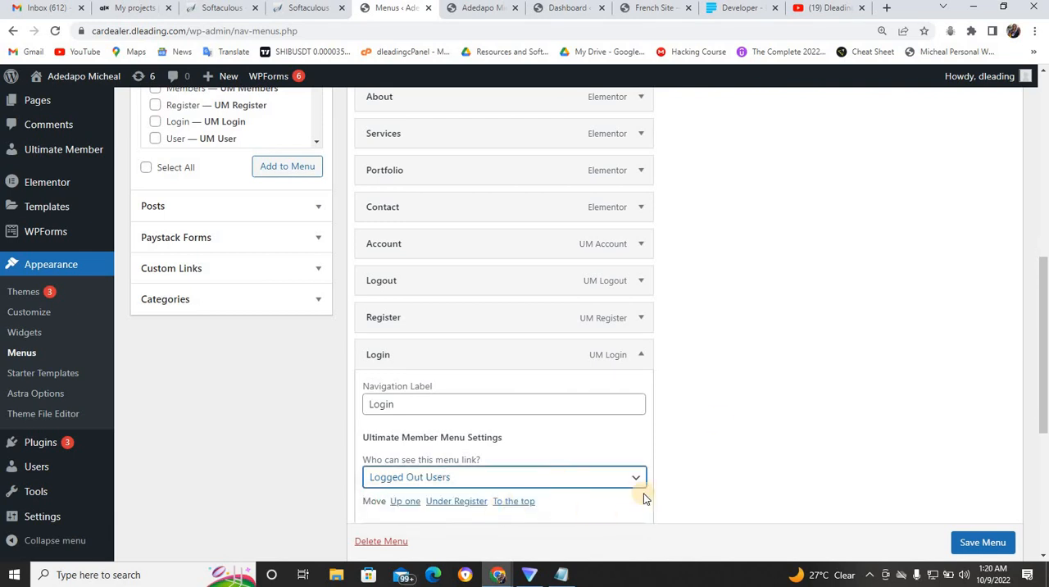
{"action": "left_click_drag", "start_coordinate": [1045, 377], "coordinate": [1045, 536]}
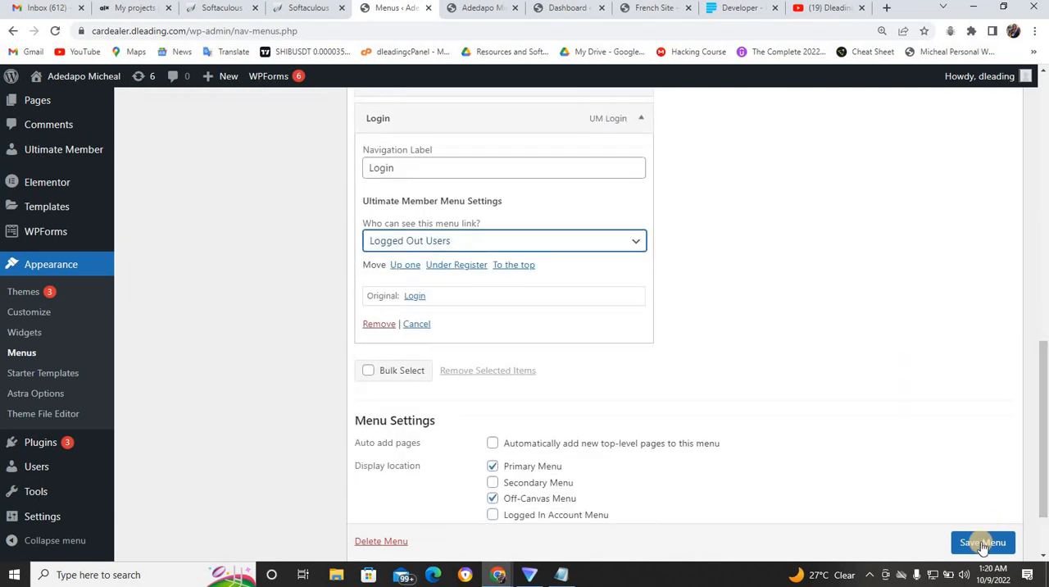
{"action": "left_click", "coordinate": [981, 542]}
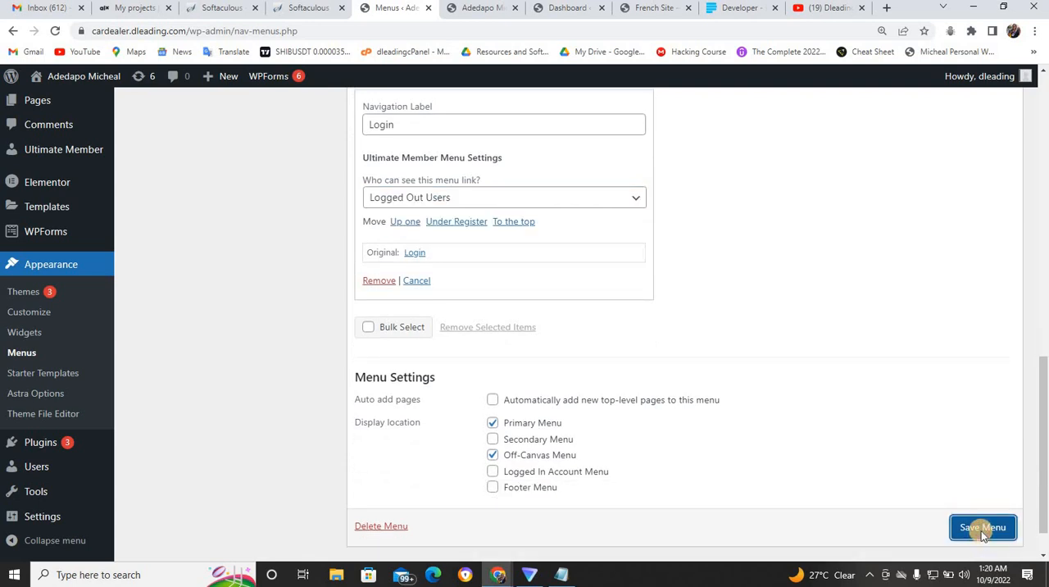
{"action": "left_click", "coordinate": [981, 531]}
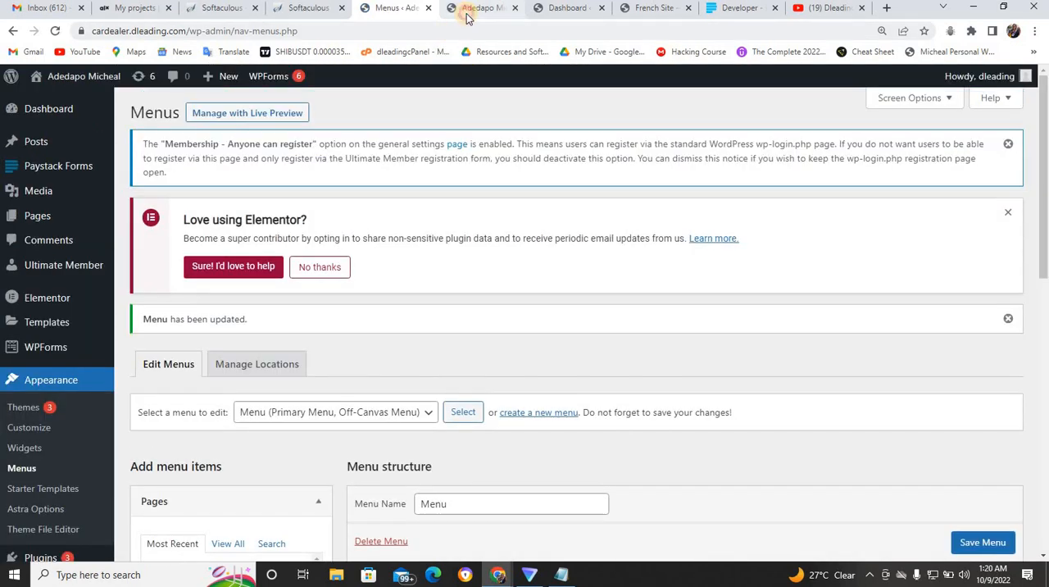
- Check the updated navigation on the live site and view its About page
{"action": "left_click", "coordinate": [469, 10]}
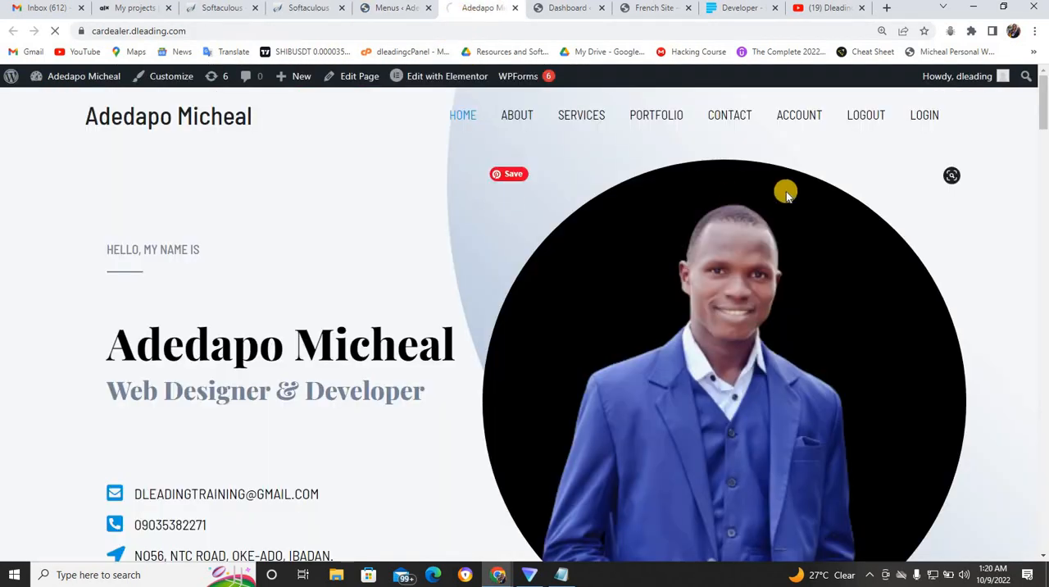
{"action": "left_click", "coordinate": [857, 118]}
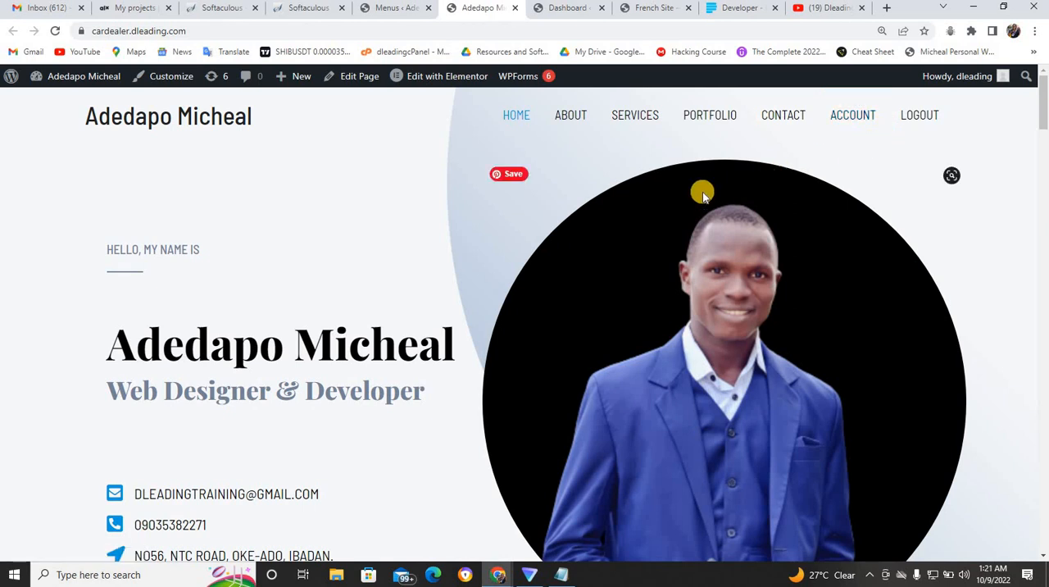
{"action": "left_click", "coordinate": [571, 120]}
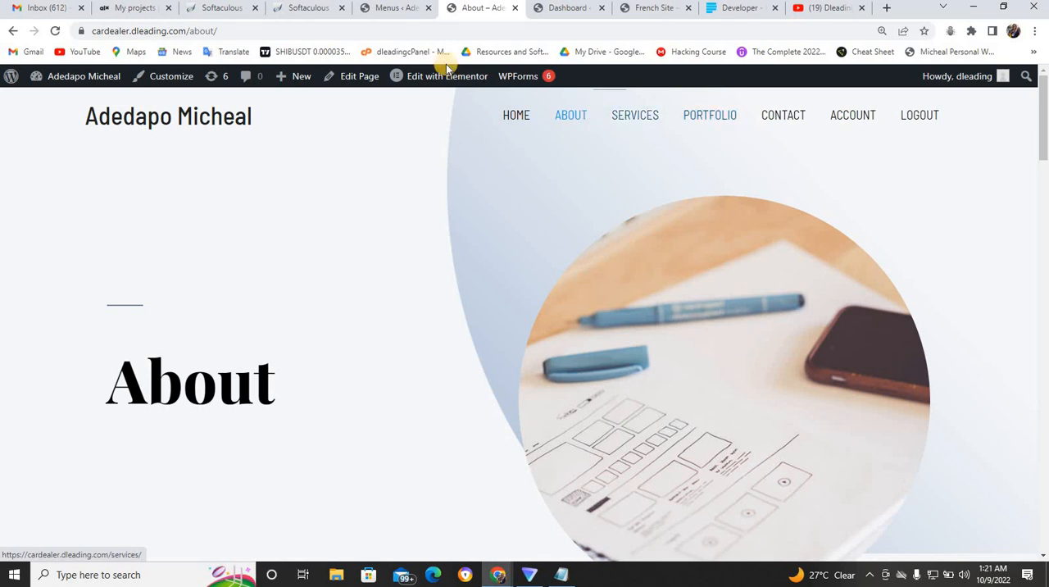
- Review the list of all site pages and open the About page for editing
{"action": "left_click", "coordinate": [402, 15]}
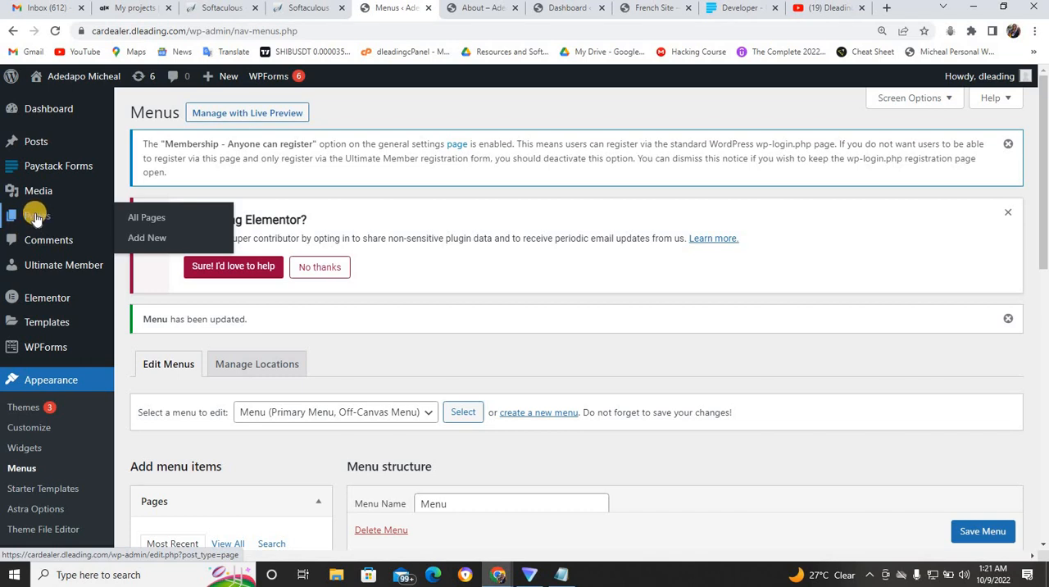
{"action": "left_click", "coordinate": [151, 219]}
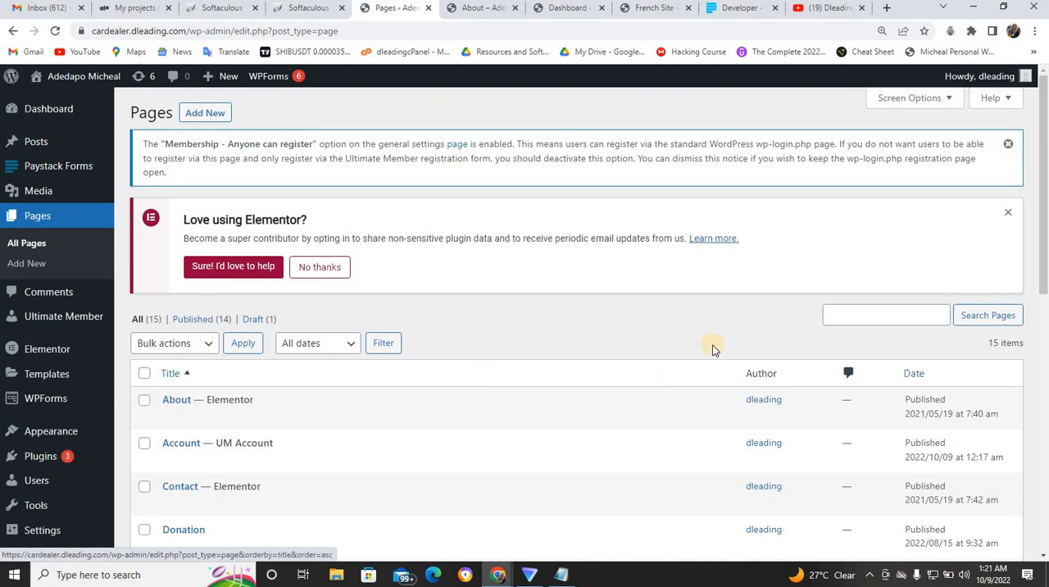
{"action": "left_click_drag", "start_coordinate": [1043, 281], "coordinate": [1044, 353]}
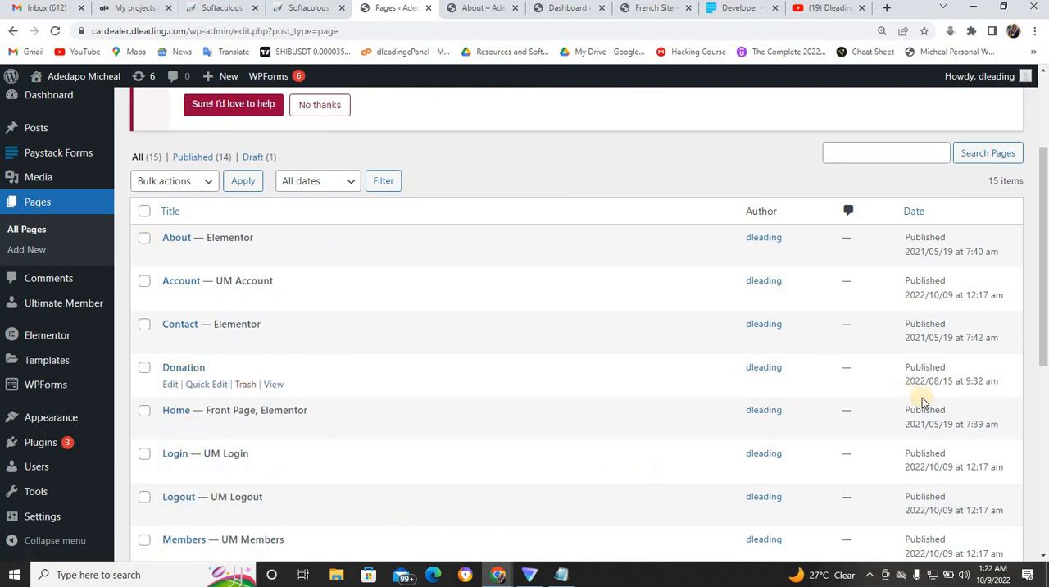
{"action": "left_click_drag", "start_coordinate": [1045, 353], "coordinate": [1046, 493]}
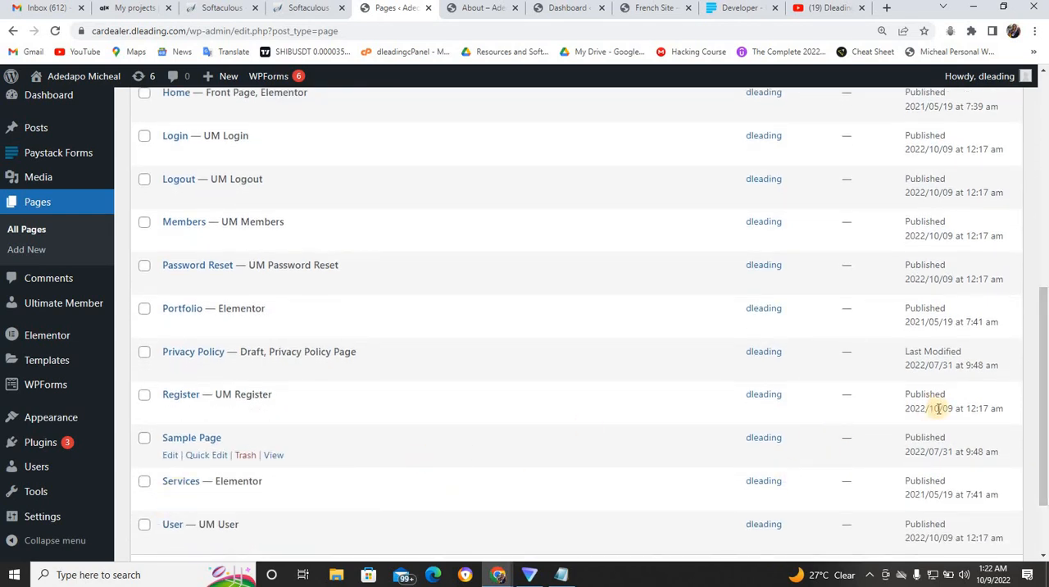
{"action": "left_click_drag", "start_coordinate": [1044, 439], "coordinate": [1046, 245]}
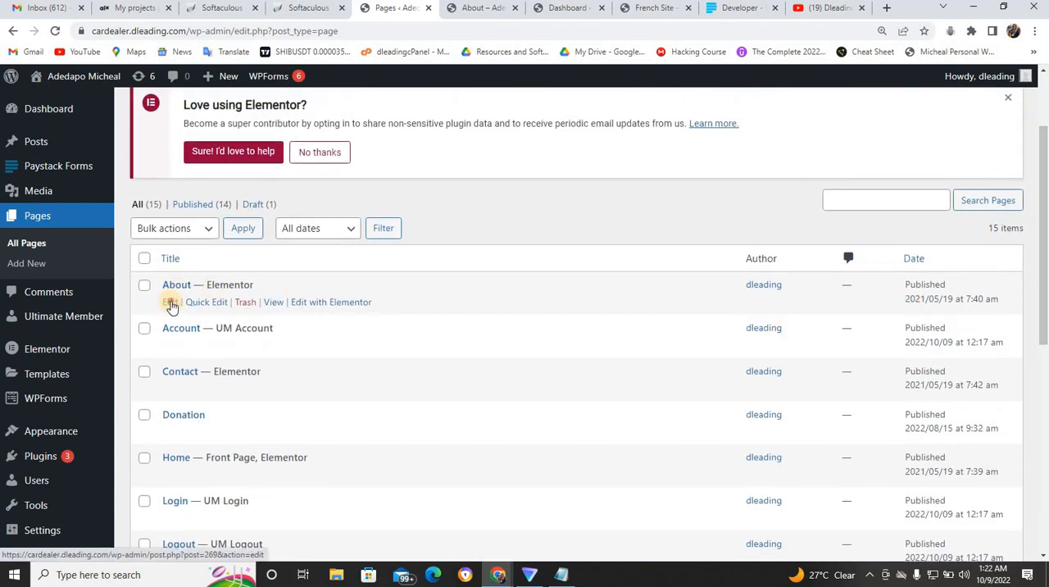
{"action": "left_click", "coordinate": [169, 302]}
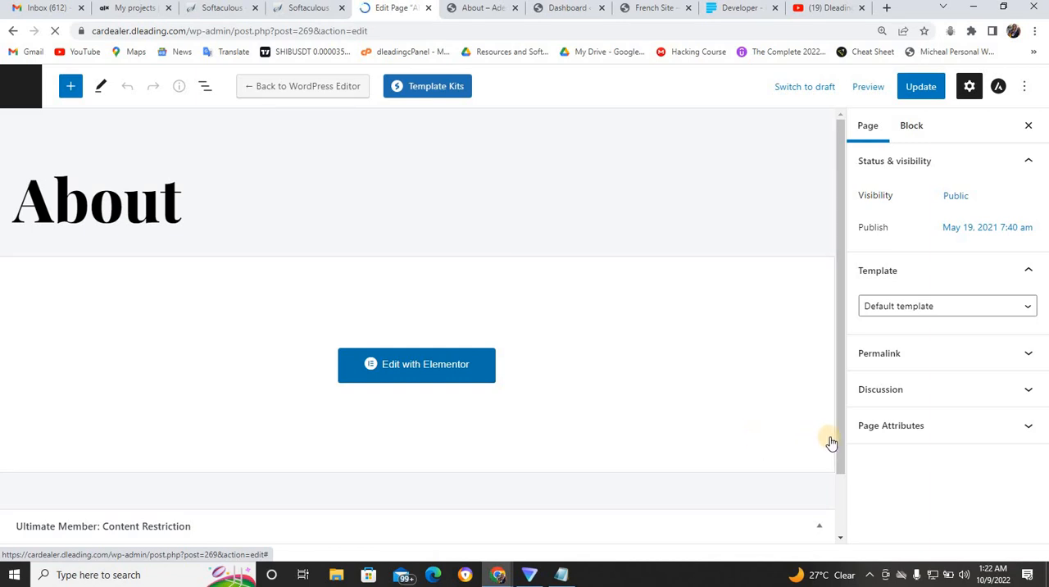
- Turn on Ultimate Member's access restriction for the About page, checking the live About page for reference
{"action": "left_click_drag", "start_coordinate": [838, 435], "coordinate": [839, 534]}
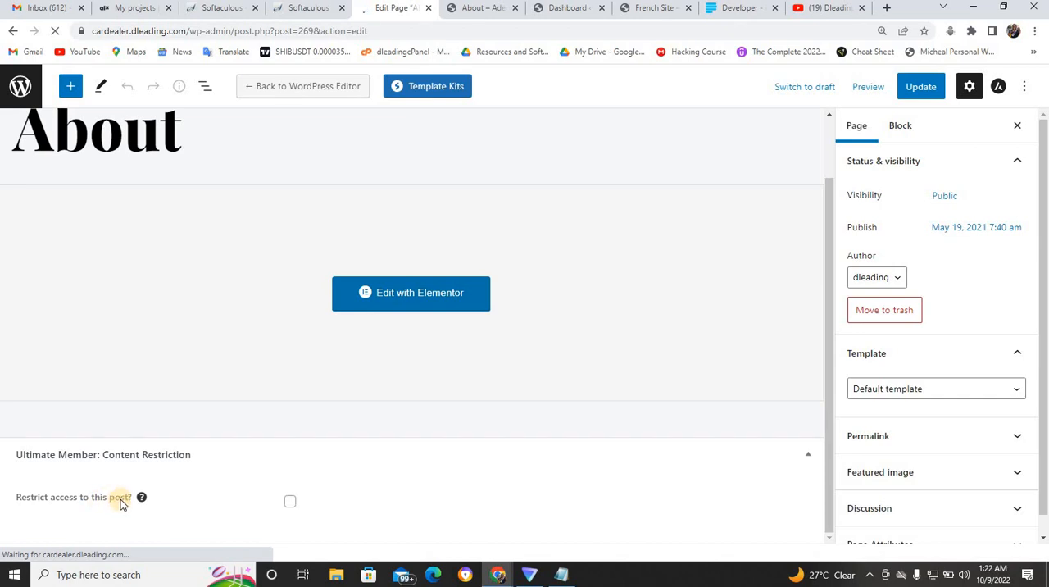
{"action": "left_click", "coordinate": [291, 502]}
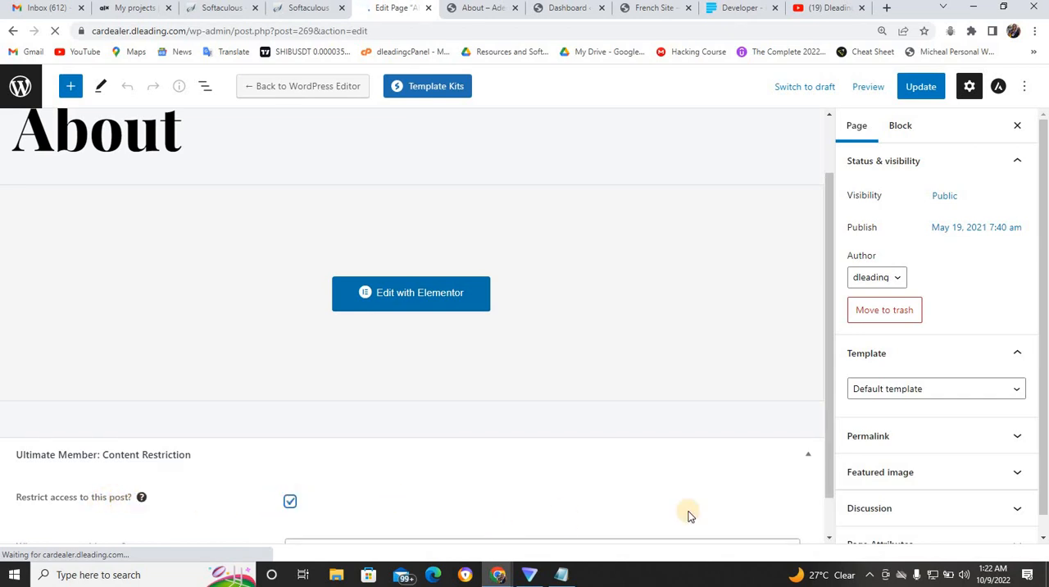
{"action": "left_click_drag", "start_coordinate": [828, 490], "coordinate": [829, 545]}
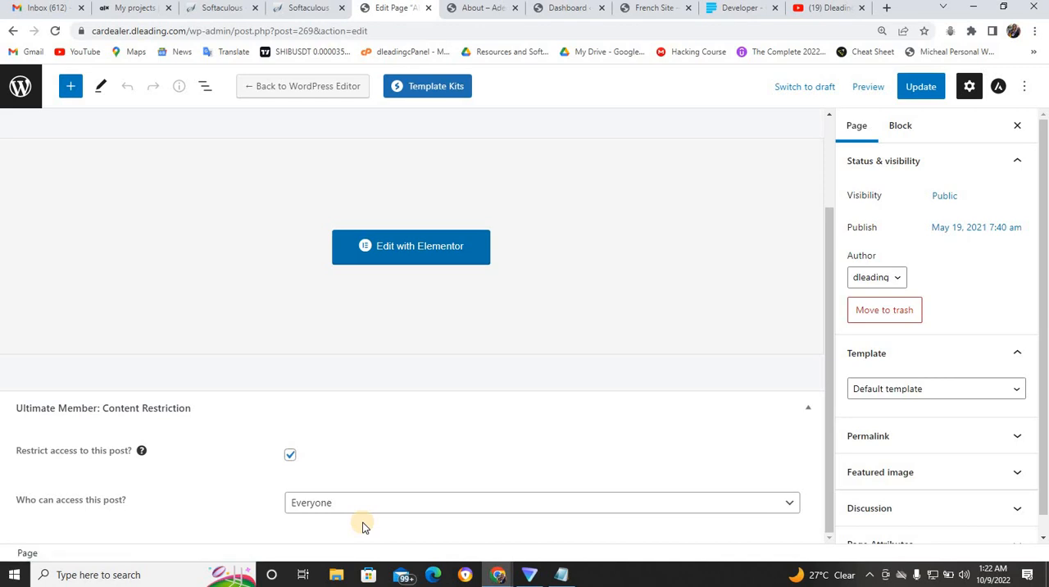
{"action": "left_click", "coordinate": [483, 8]}
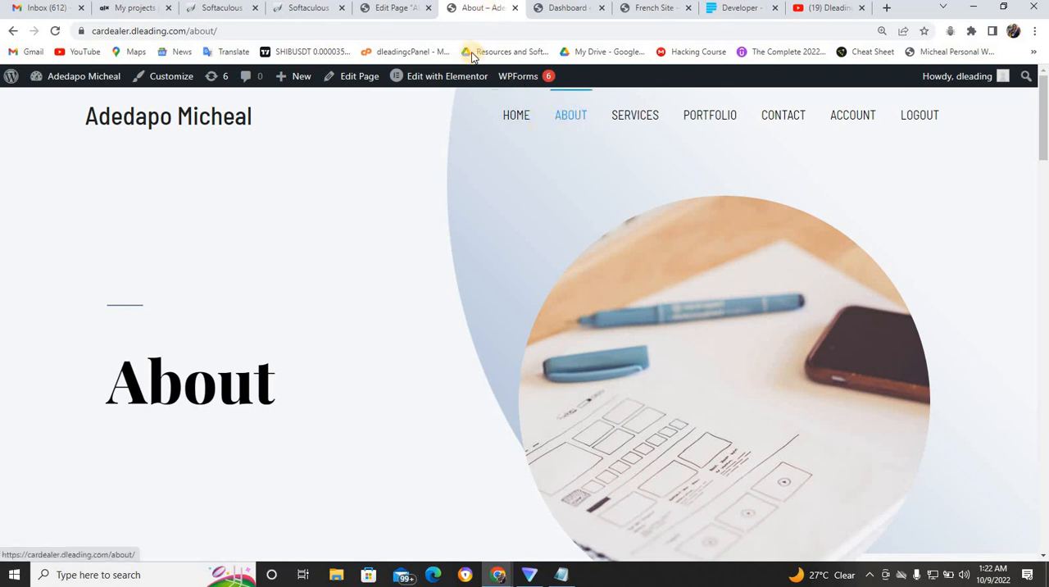
{"action": "left_click", "coordinate": [398, 7]}
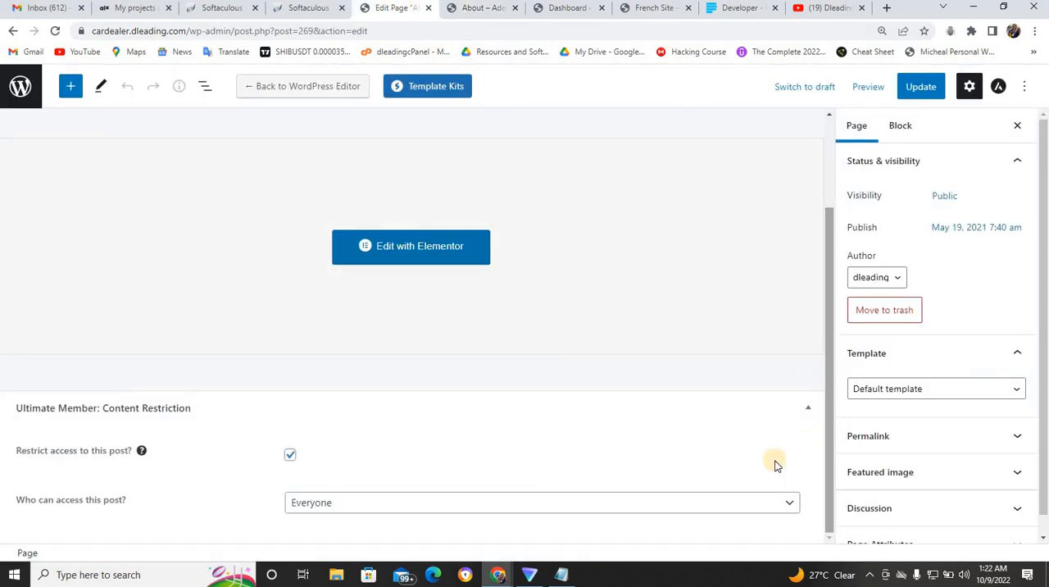
- Limit About page access to Logged in users with the Administrator, Author, Subscriber, Editor and Contributor roles
{"action": "left_click", "coordinate": [746, 507]}
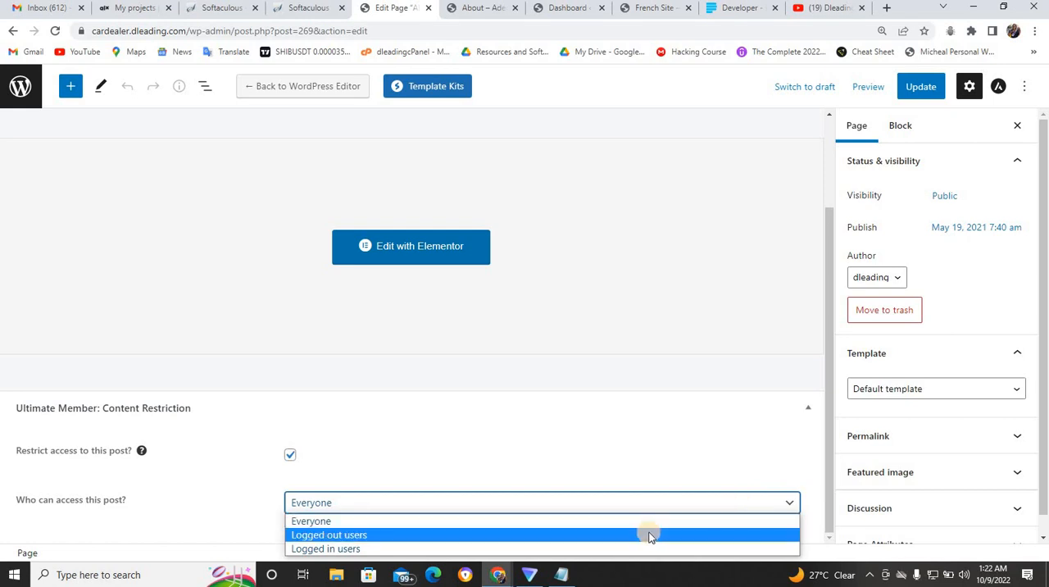
{"action": "left_click", "coordinate": [355, 549]}
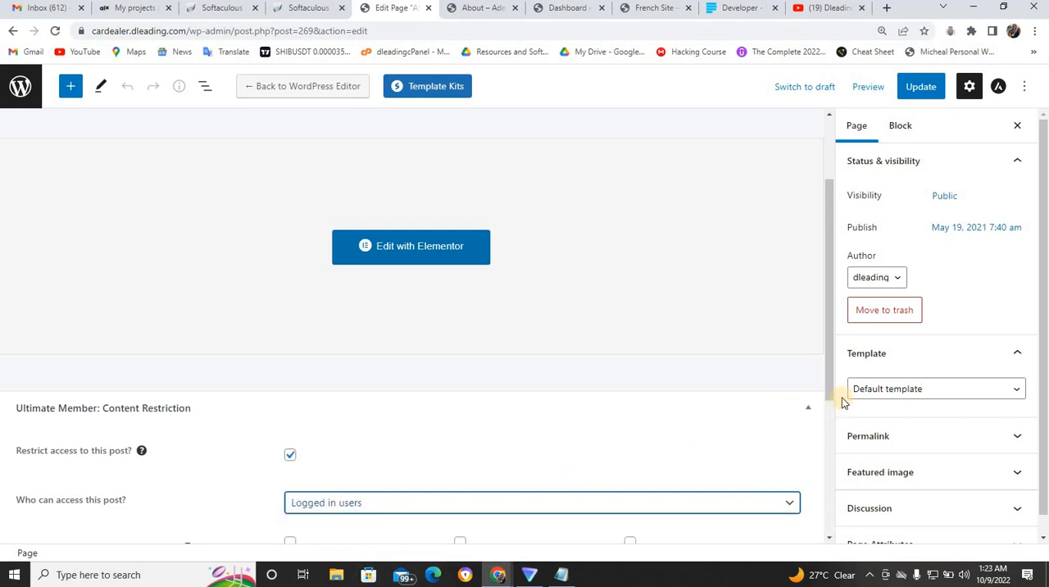
{"action": "left_click_drag", "start_coordinate": [830, 392], "coordinate": [834, 520]}
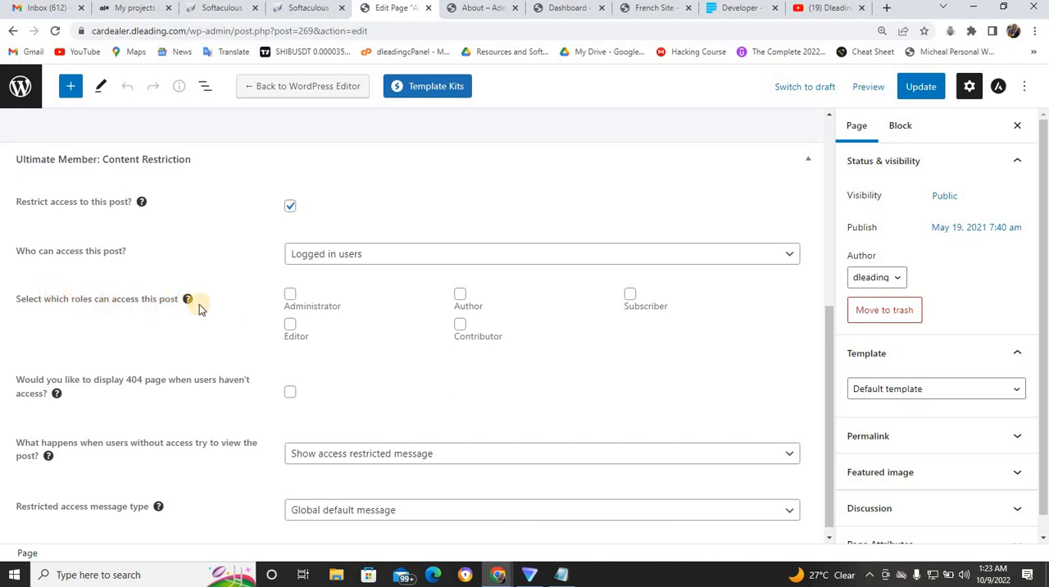
{"action": "left_click", "coordinate": [290, 325]}
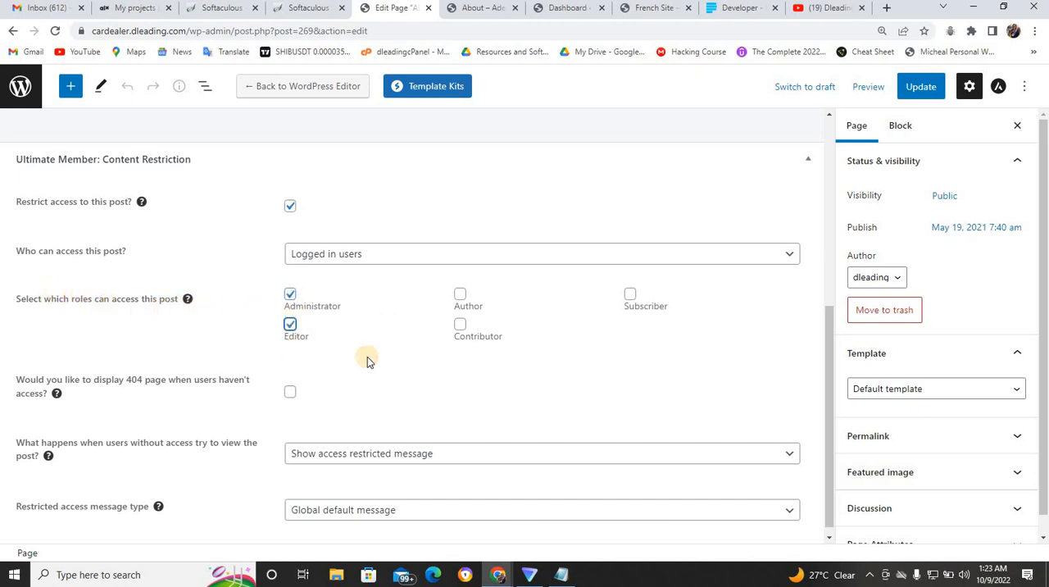
{"action": "left_click", "coordinate": [461, 325]}
{"action": "left_click", "coordinate": [630, 297]}
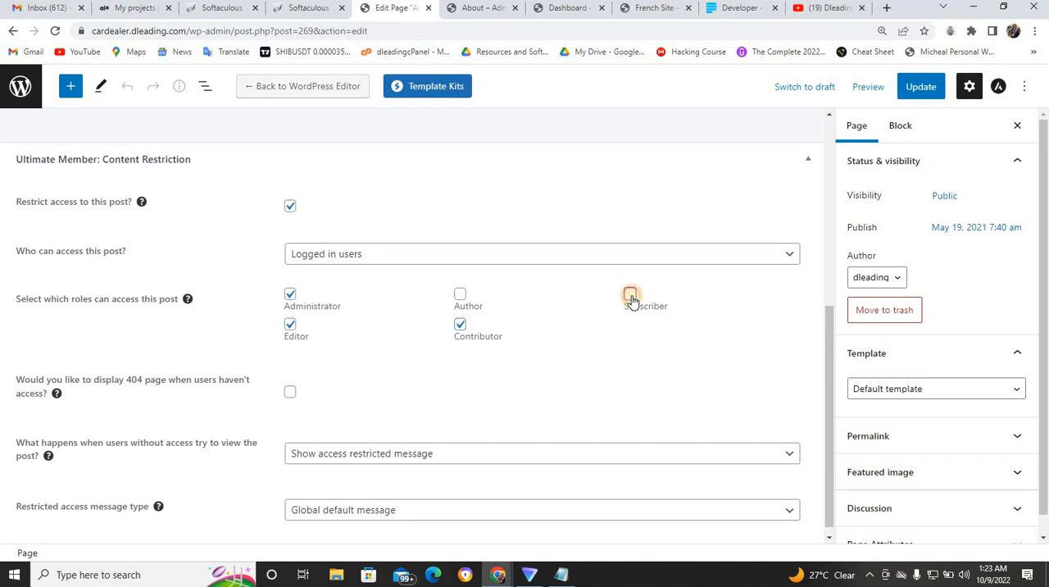
{"action": "left_click", "coordinate": [462, 297]}
{"action": "left_click_drag", "start_coordinate": [831, 363], "coordinate": [829, 405]}
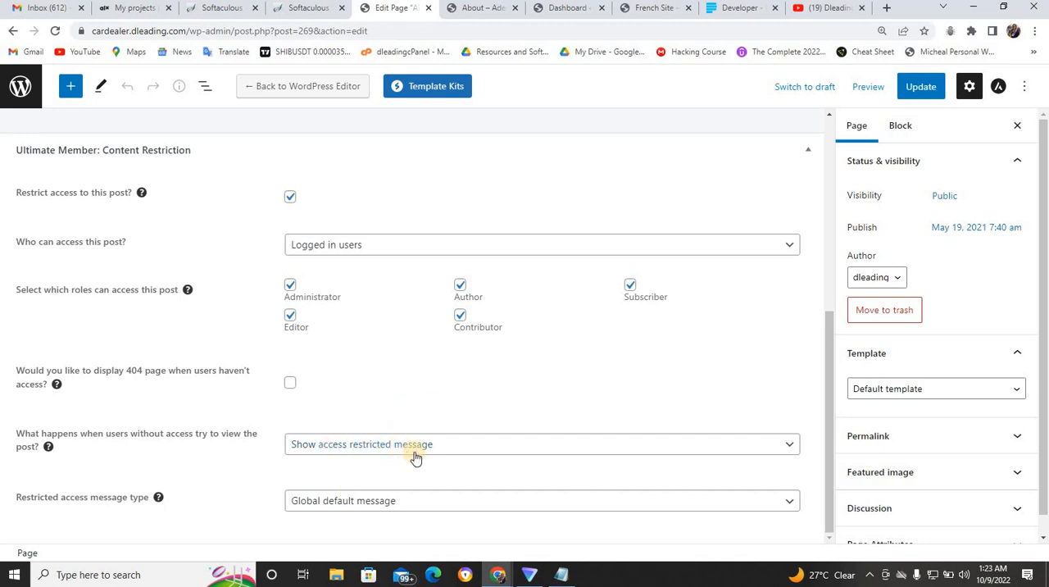
- Keep Show access restricted message with the Global default message for visitors without access, and update the About page
{"action": "left_click", "coordinate": [458, 446]}
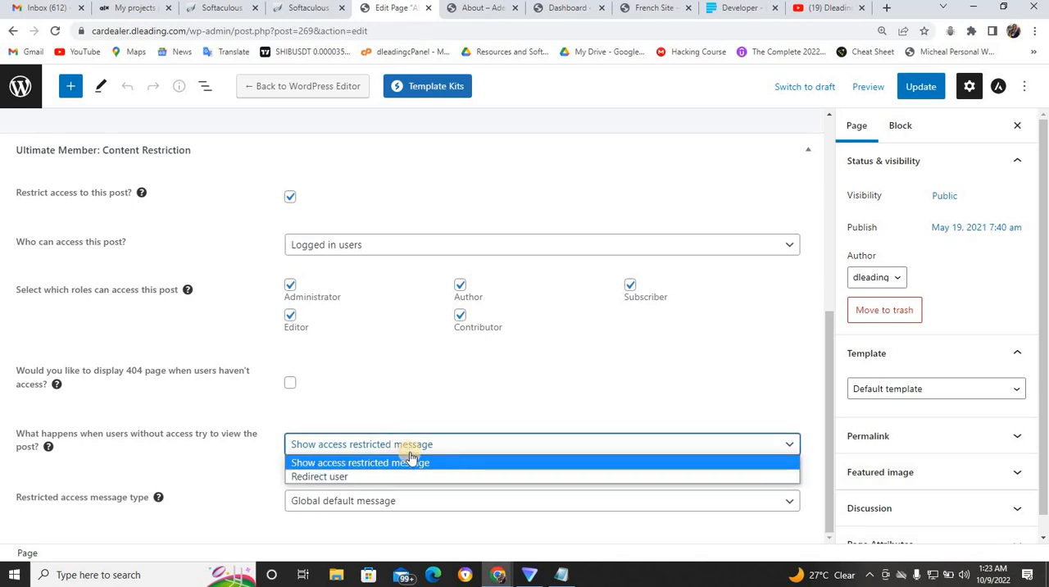
{"action": "left_click", "coordinate": [416, 464]}
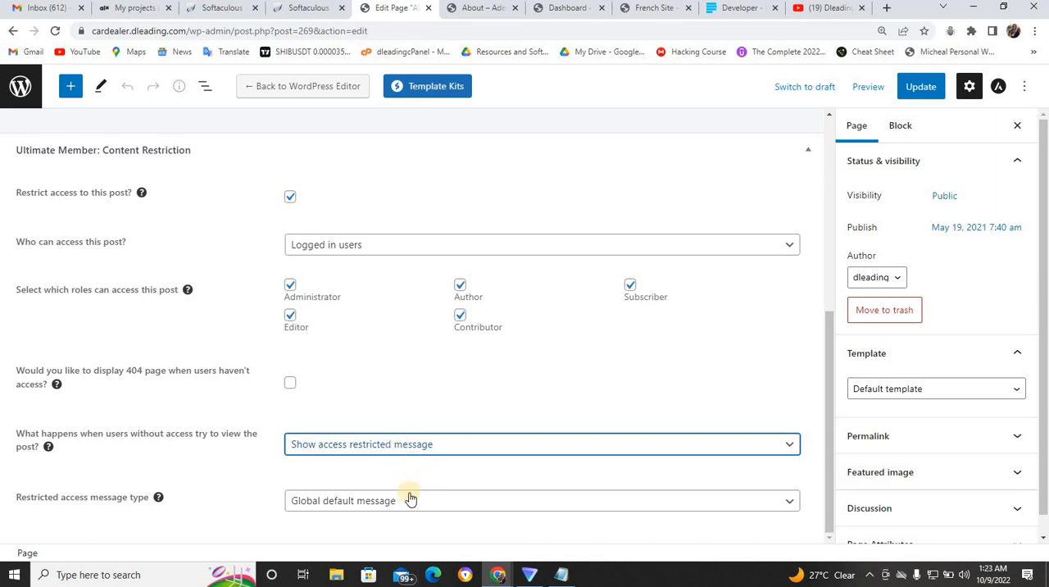
{"action": "left_click", "coordinate": [457, 447]}
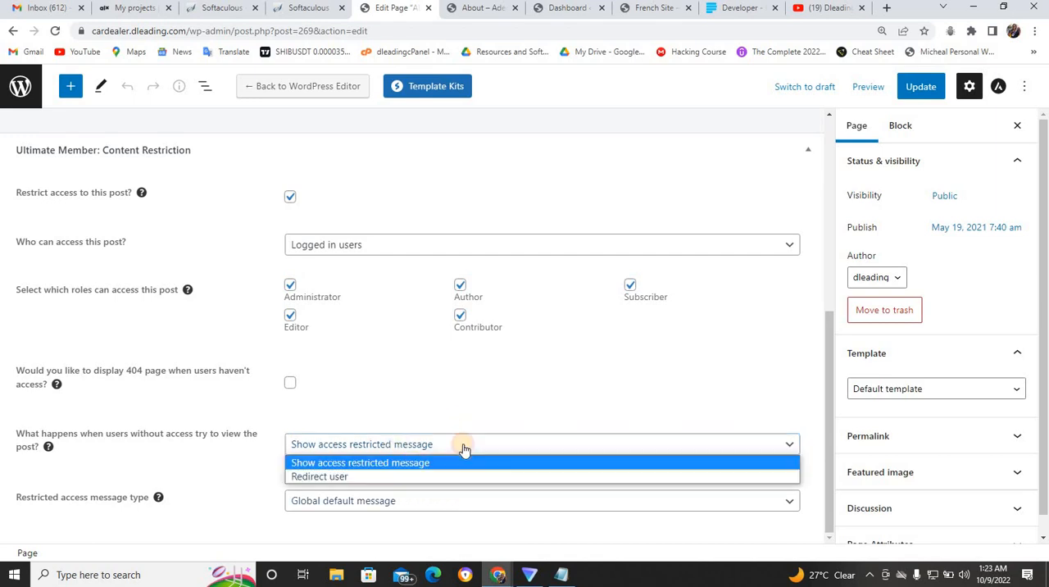
{"action": "left_click", "coordinate": [414, 444]}
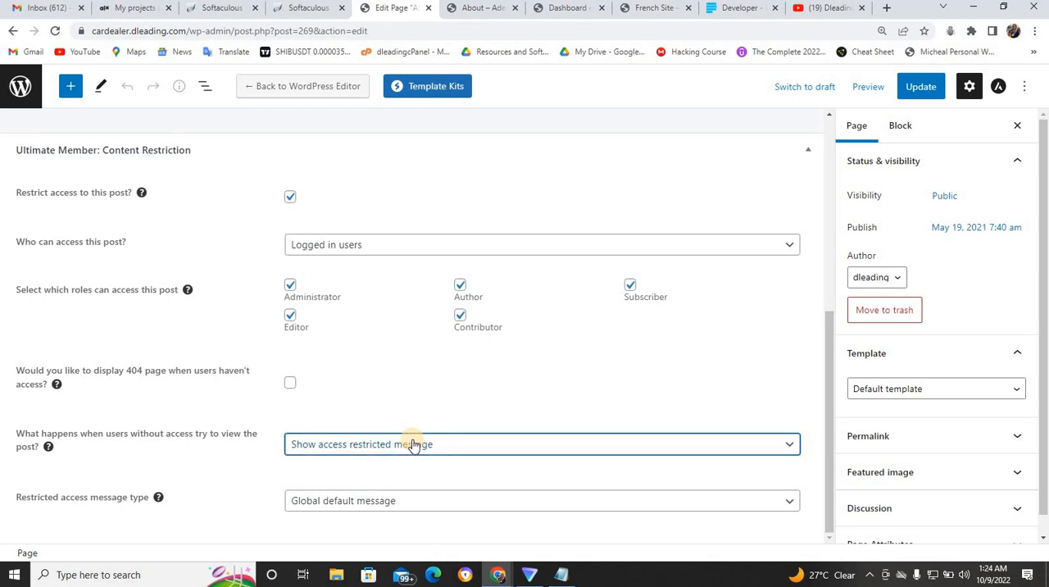
{"action": "left_click", "coordinate": [400, 511]}
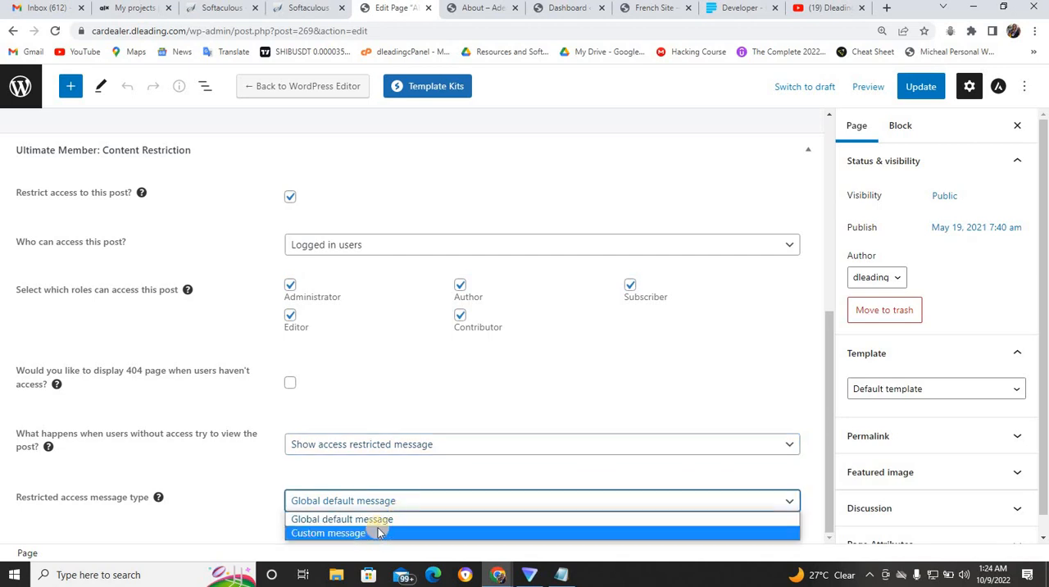
{"action": "left_click", "coordinate": [397, 504]}
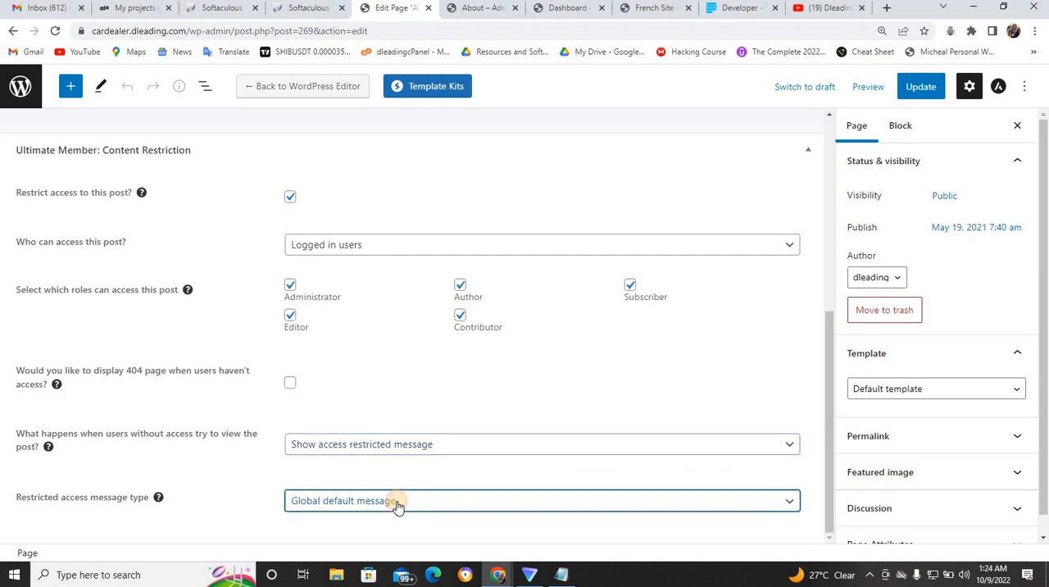
{"action": "left_click", "coordinate": [919, 87]}
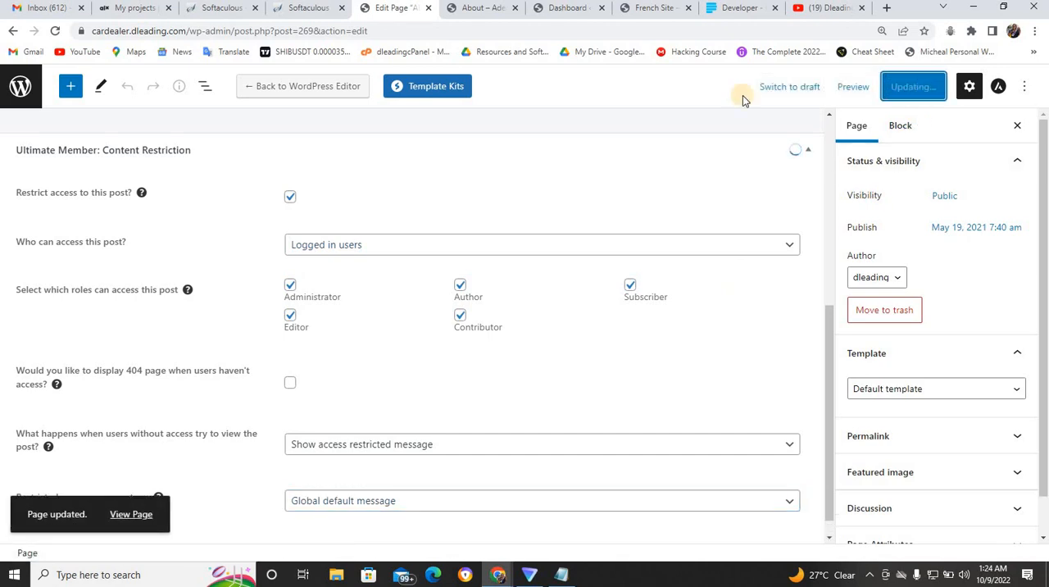
{"action": "left_click", "coordinate": [23, 92]}
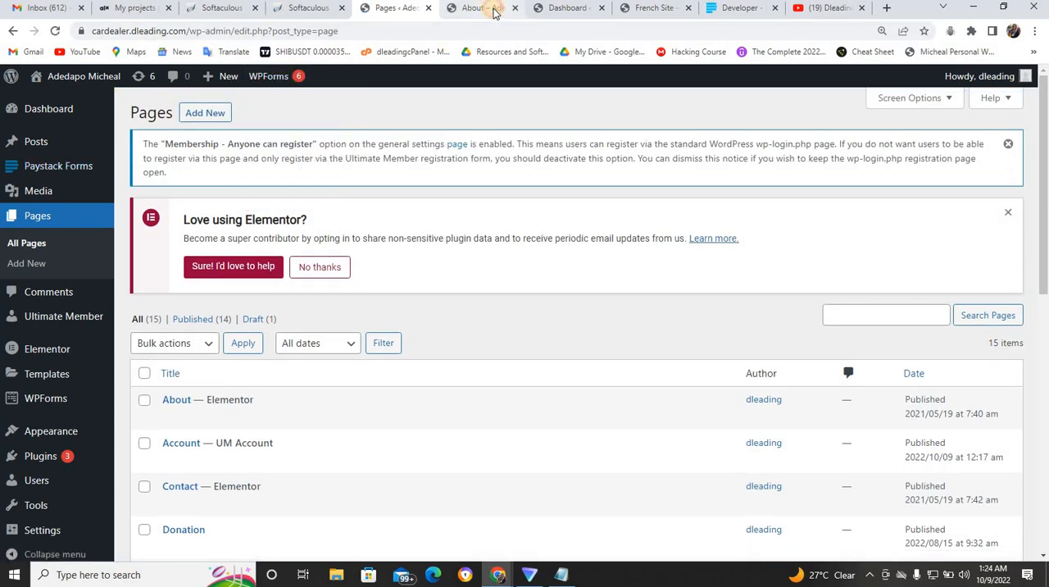
{"action": "left_click", "coordinate": [490, 8]}
{"action": "left_click", "coordinate": [232, 30]}
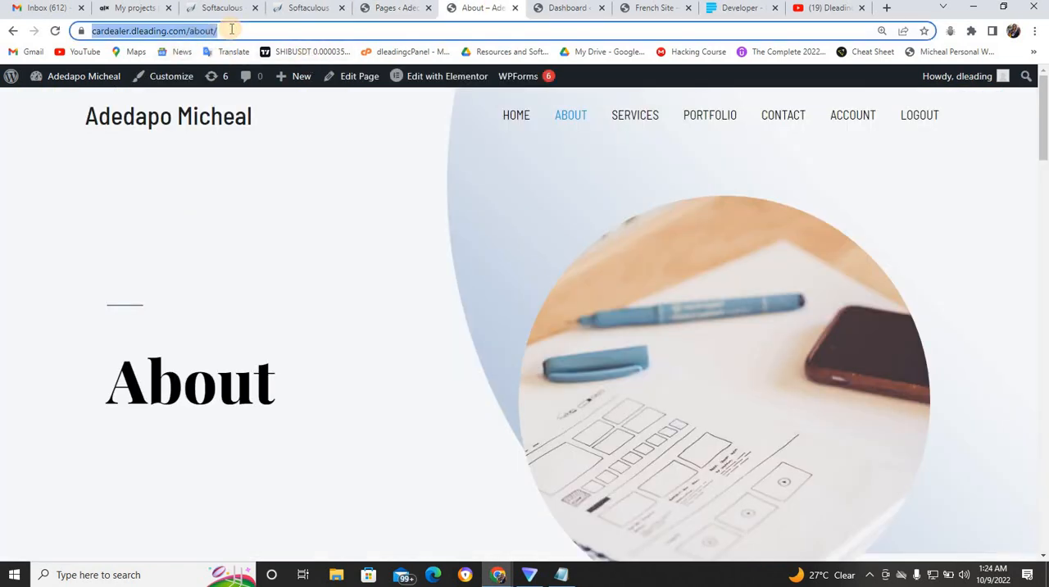
{"action": "left_click", "coordinate": [232, 29]}
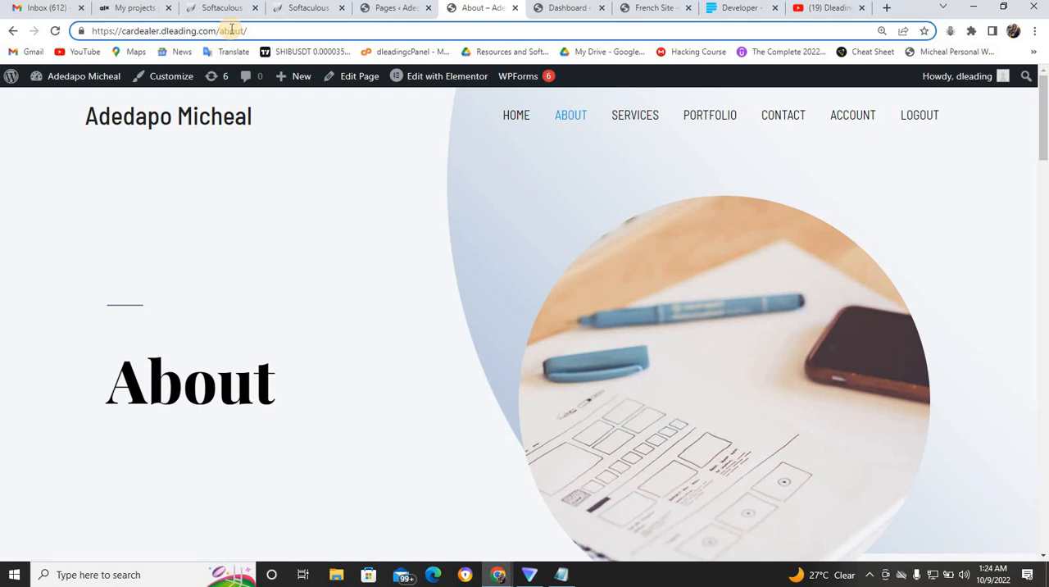
{"action": "key", "text": "BackSpace"}
{"action": "key", "text": "BackSpace"}
{"action": "key", "text": "BackSpace"}
{"action": "key", "text": "BackSpace"}
{"action": "key", "text": "BackSpace"}
{"action": "key", "text": "BackSpace"}
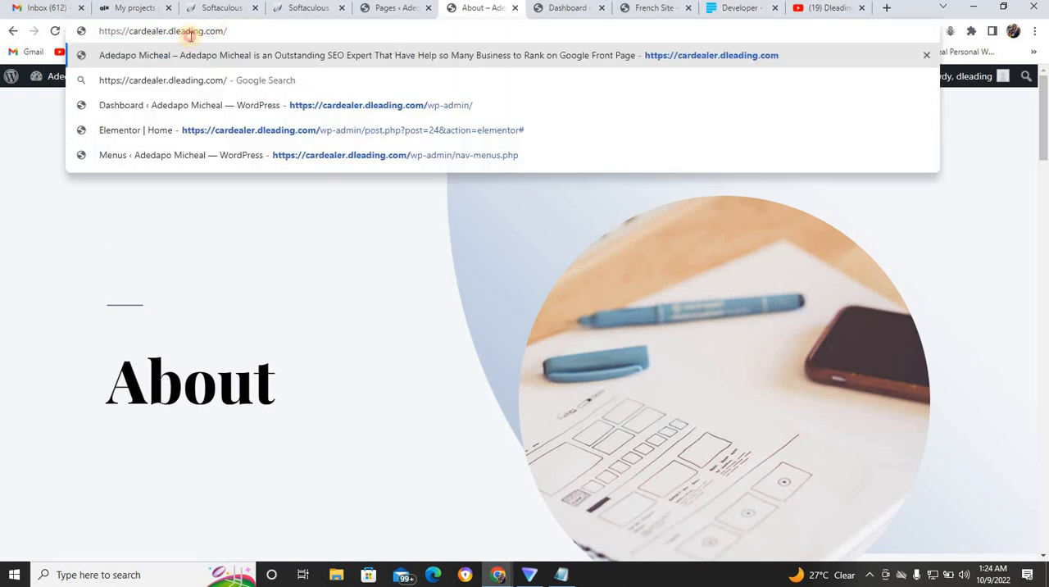
{"action": "left_click_drag", "start_coordinate": [222, 31], "coordinate": [70, 31]}
{"action": "key", "text": "ctrl+c"}
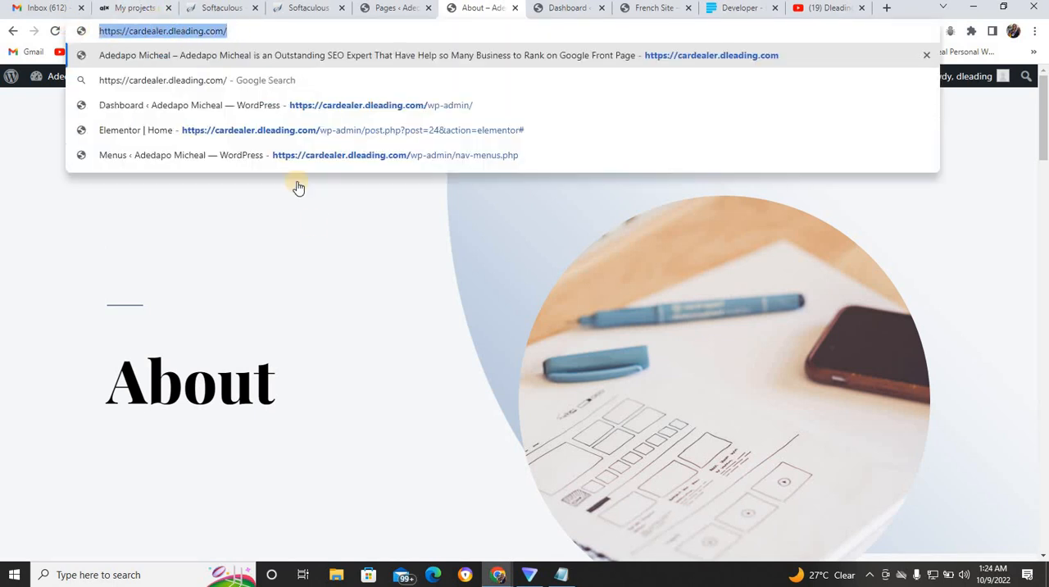
{"action": "mouse_move", "coordinate": [503, 563]}
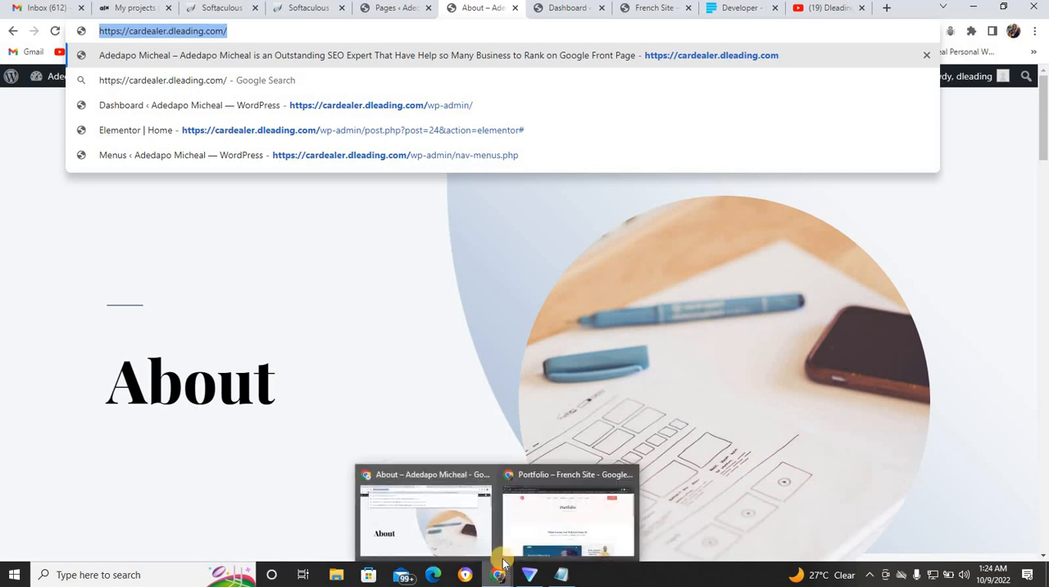
{"action": "left_click", "coordinate": [544, 537]}
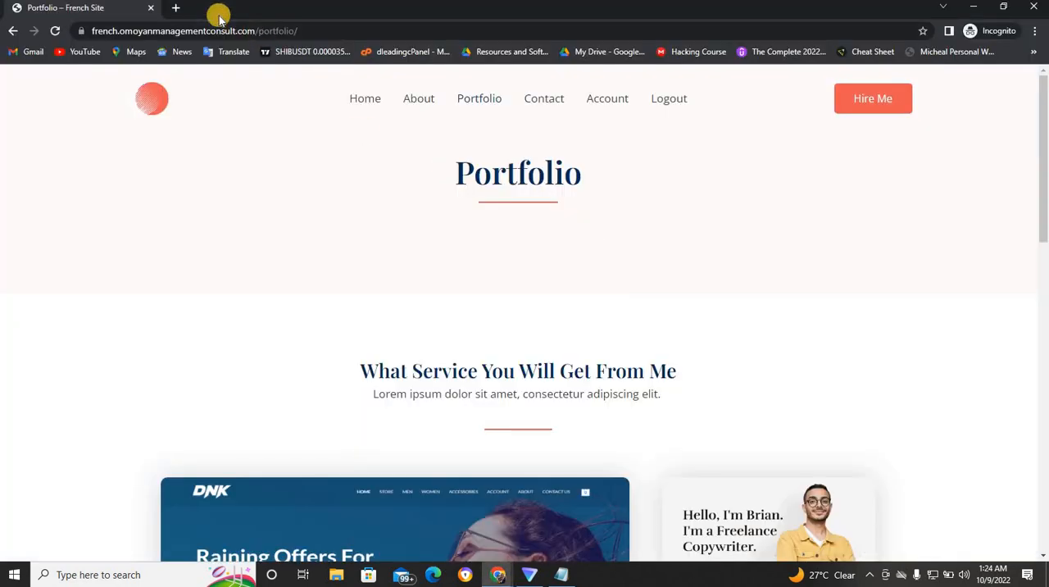
{"action": "left_click", "coordinate": [175, 8]}
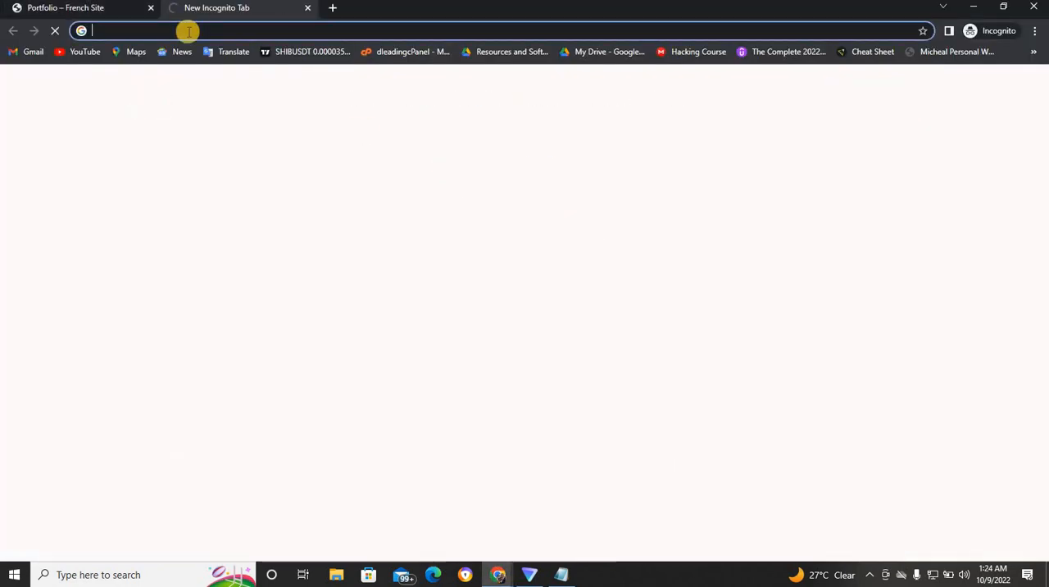
{"action": "key", "text": "ctrl+v"}
{"action": "key", "text": "Return"}
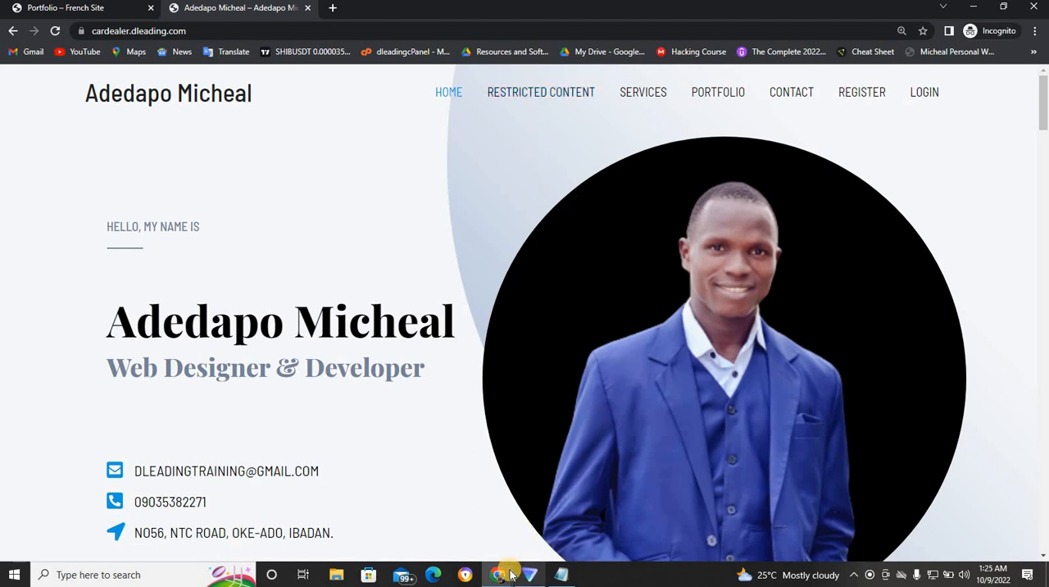
- Return to the site's admin area, review Ultimate Member's page assignments and open its Restriction Content access settings
{"action": "mouse_move", "coordinate": [510, 575]}
{"action": "left_click", "coordinate": [392, 471]}
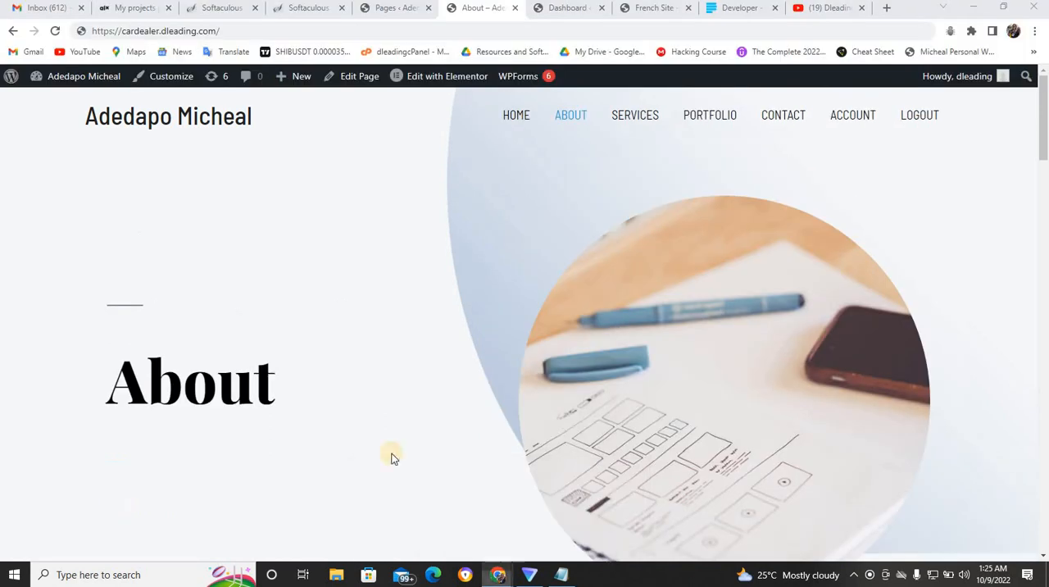
{"action": "left_click", "coordinate": [380, 12]}
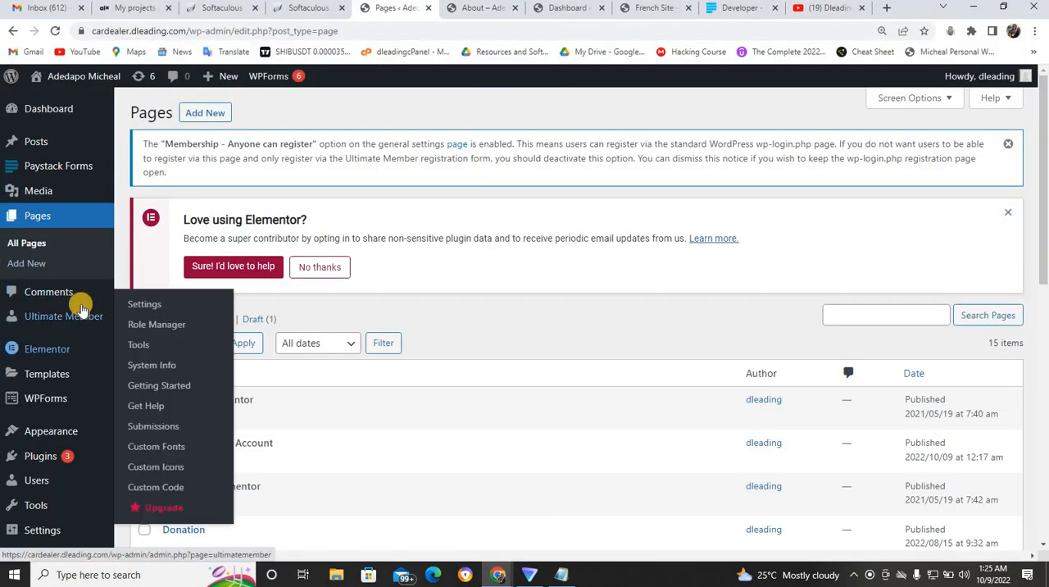
{"action": "mouse_move", "coordinate": [59, 322]}
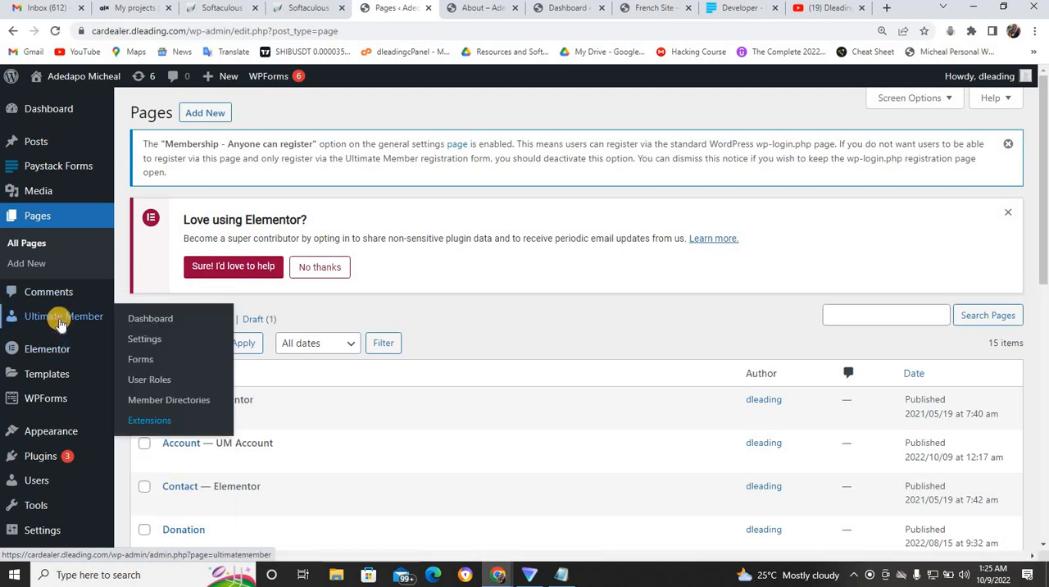
{"action": "left_click", "coordinate": [156, 343]}
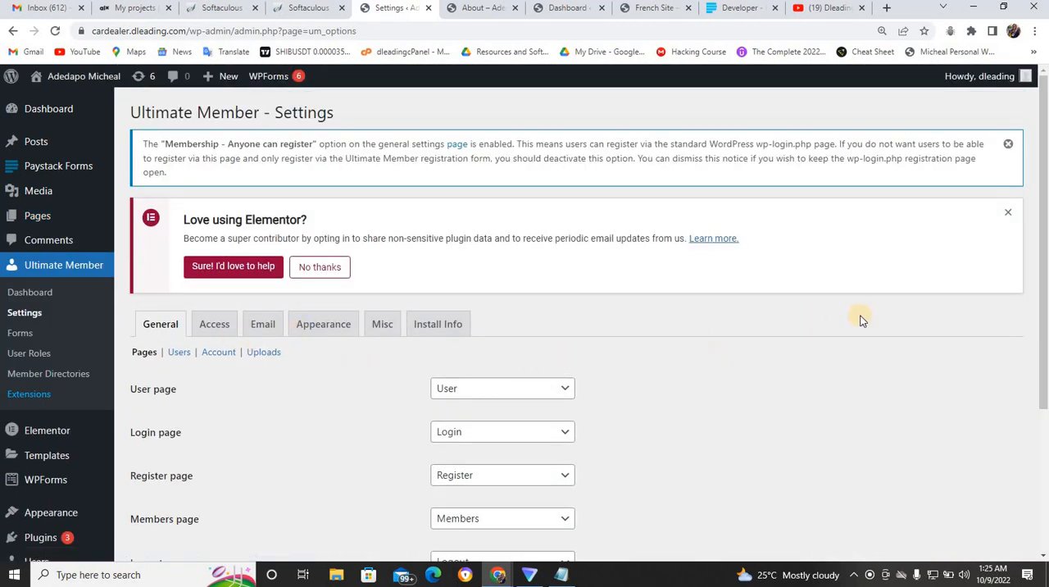
{"action": "left_click_drag", "start_coordinate": [1045, 296], "coordinate": [1046, 374]}
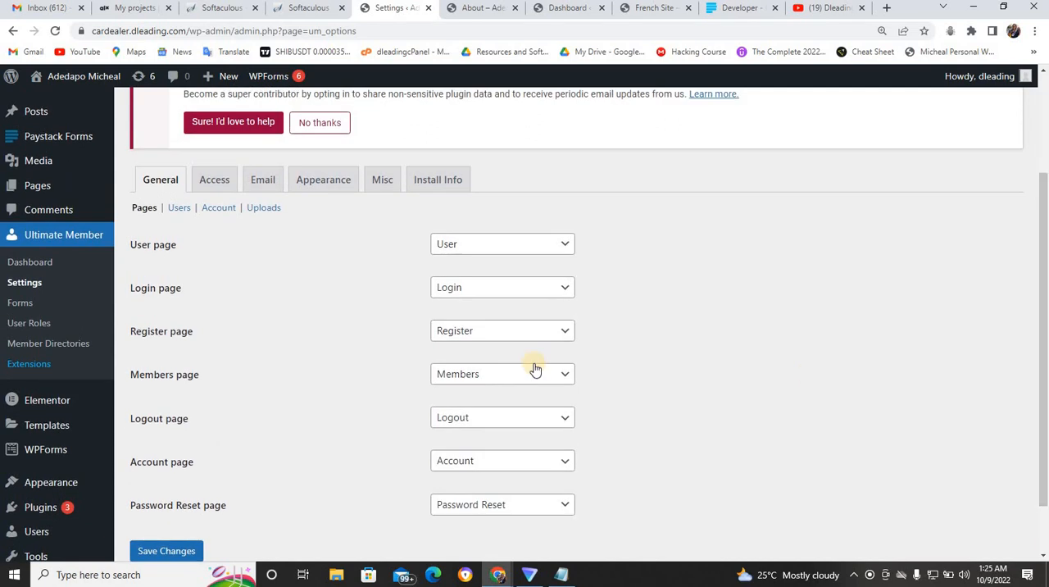
{"action": "left_click", "coordinate": [215, 182]}
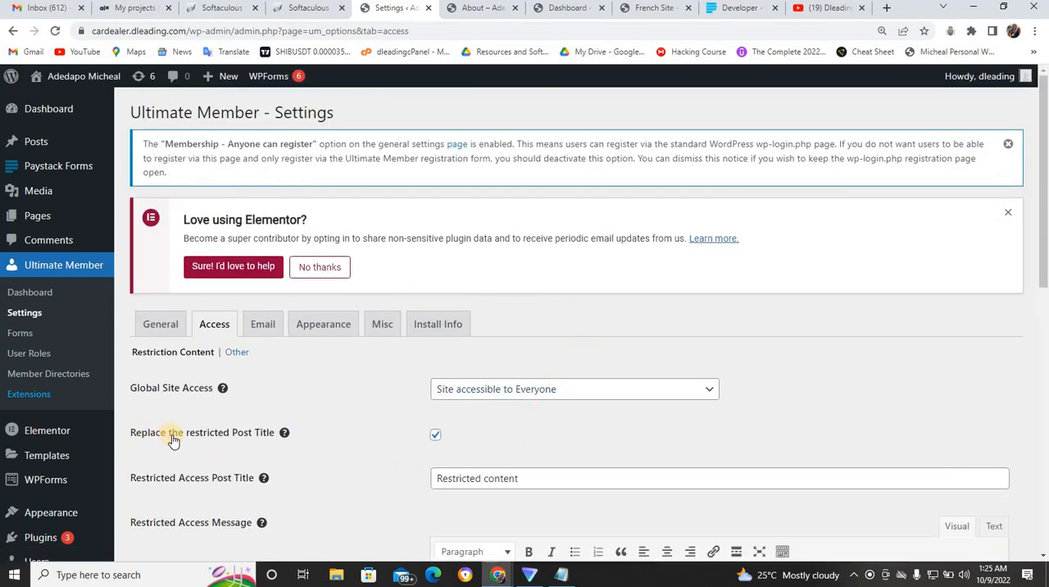
{"action": "mouse_move", "coordinate": [283, 434]}
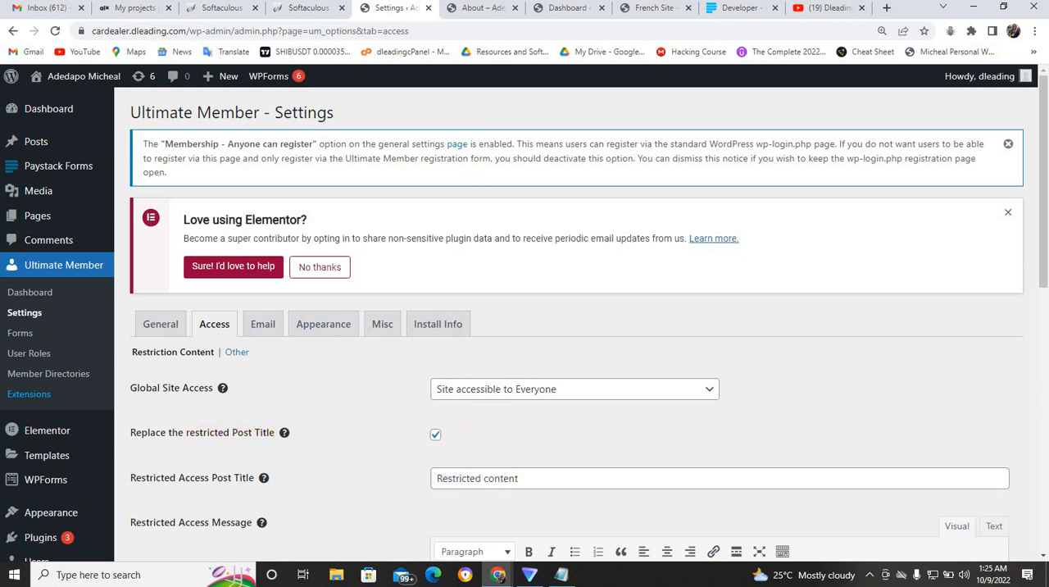
- Compare the About menu item on the logged-in site with the same menu item in the incognito window
{"action": "left_click", "coordinate": [483, 8]}
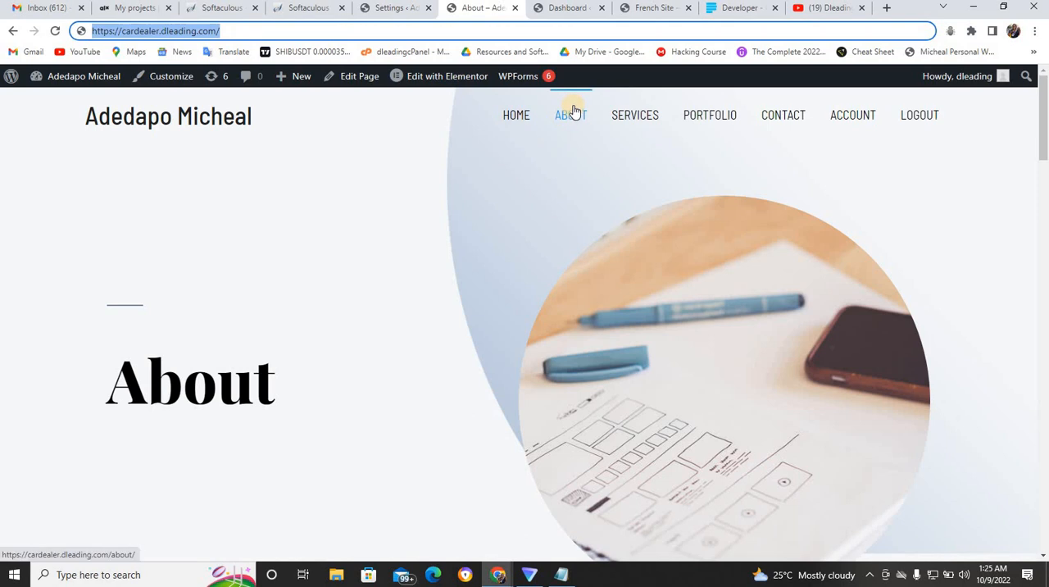
{"action": "mouse_move", "coordinate": [498, 580]}
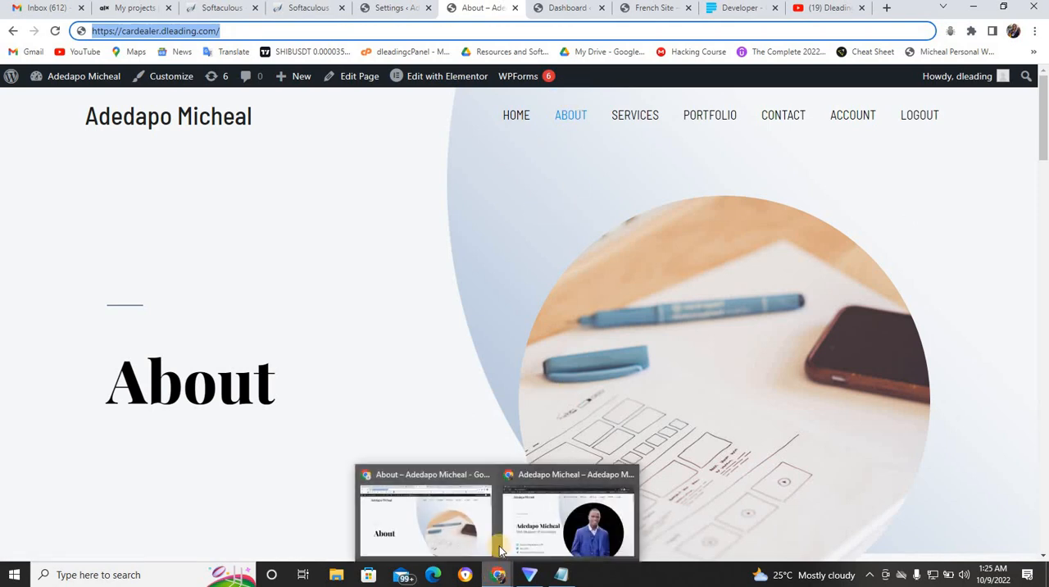
{"action": "left_click", "coordinate": [548, 532]}
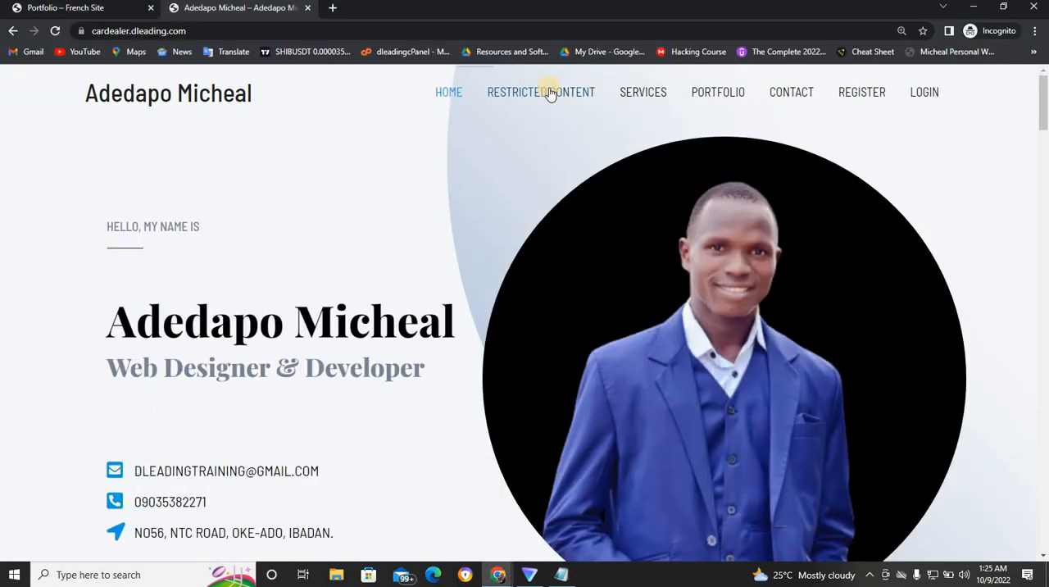
{"action": "left_click", "coordinate": [490, 580]}
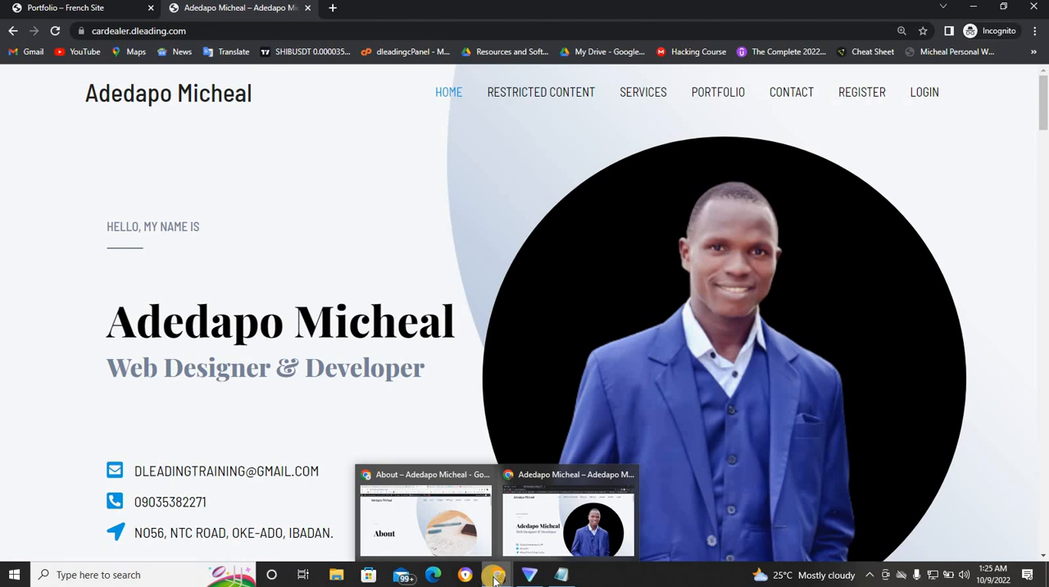
{"action": "left_click", "coordinate": [465, 528]}
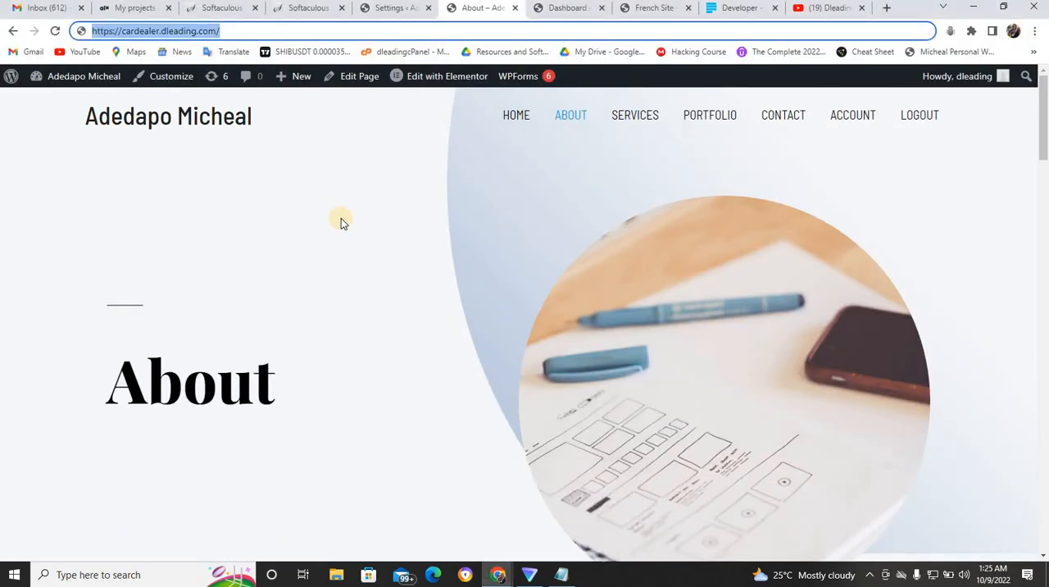
- Turn off Replace the restricted Post Title in Ultimate Member's access settings and save the changes
{"action": "left_click", "coordinate": [391, 10]}
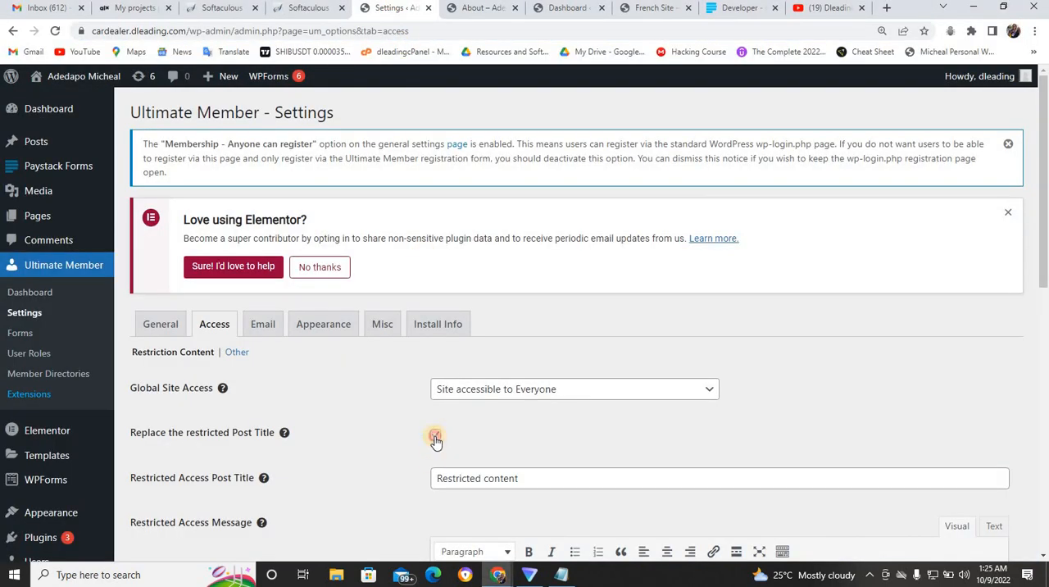
{"action": "left_click", "coordinate": [436, 436]}
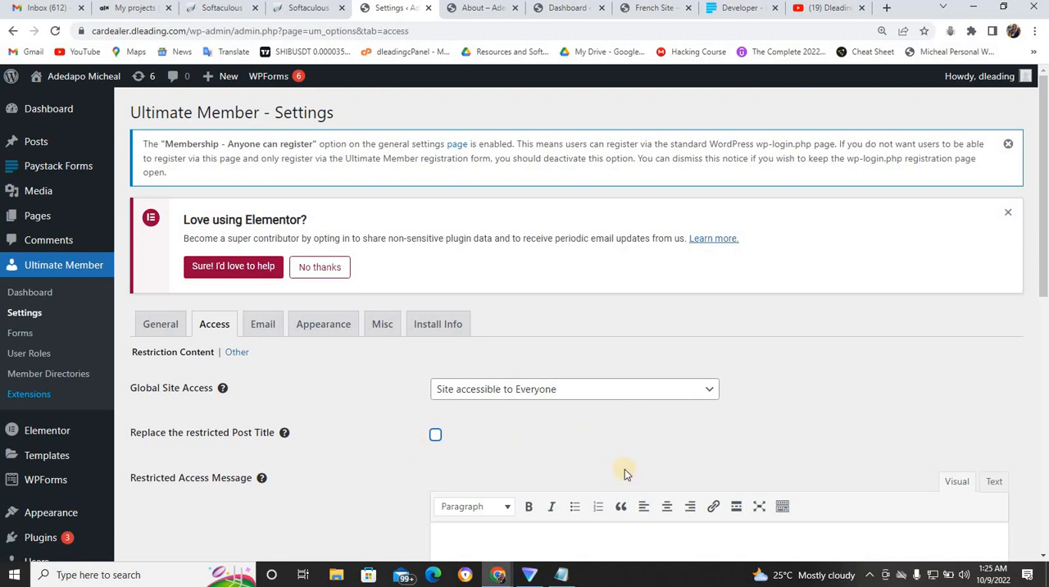
{"action": "scroll", "coordinate": [1045, 294], "scroll_direction": "down", "scroll_amount": 10}
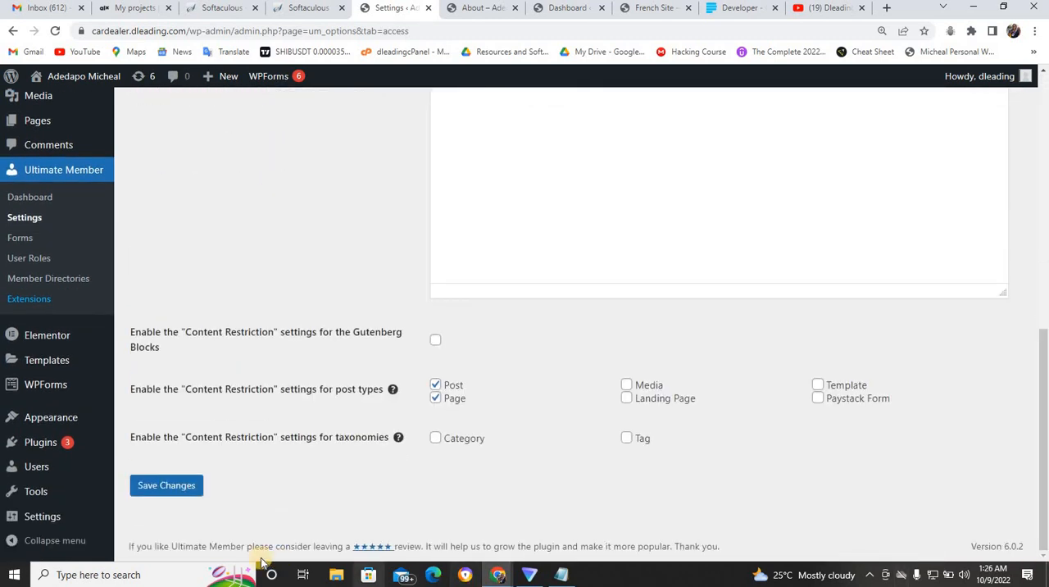
{"action": "left_click", "coordinate": [149, 486]}
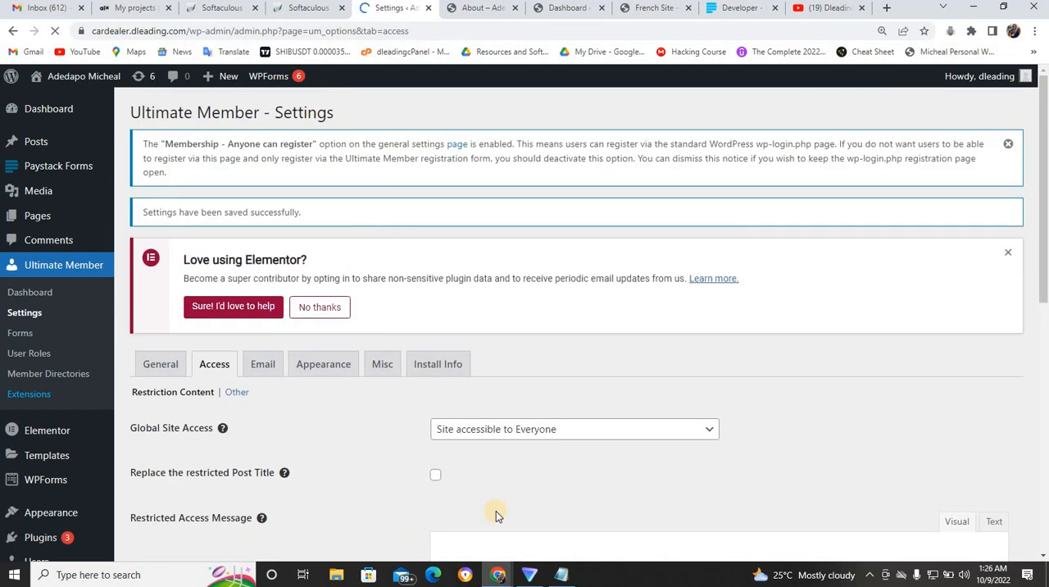
- Check the site's navigation in the incognito window and view the About page as a logged-out visitor
{"action": "mouse_move", "coordinate": [498, 578]}
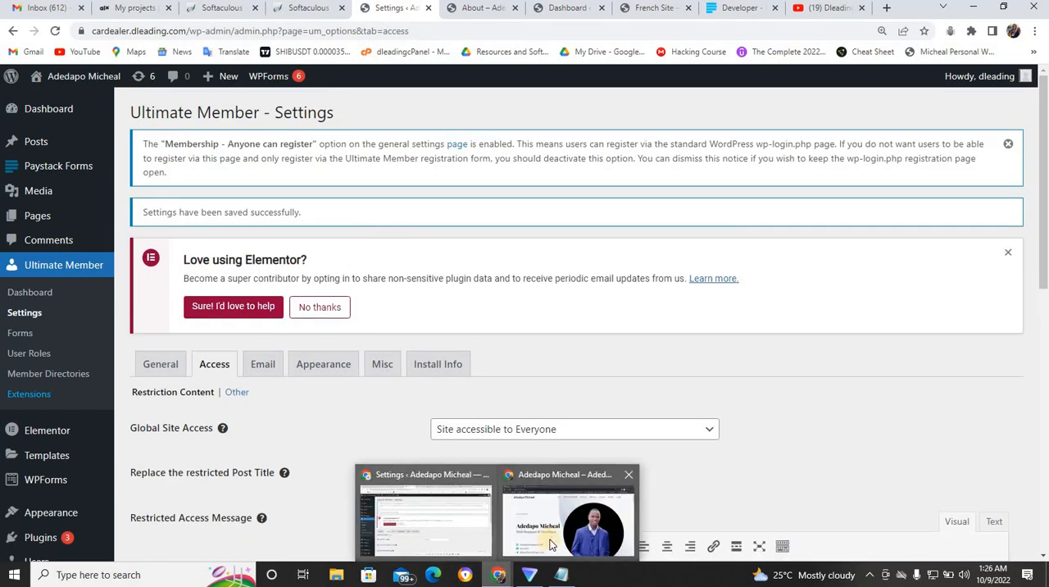
{"action": "left_click", "coordinate": [606, 512]}
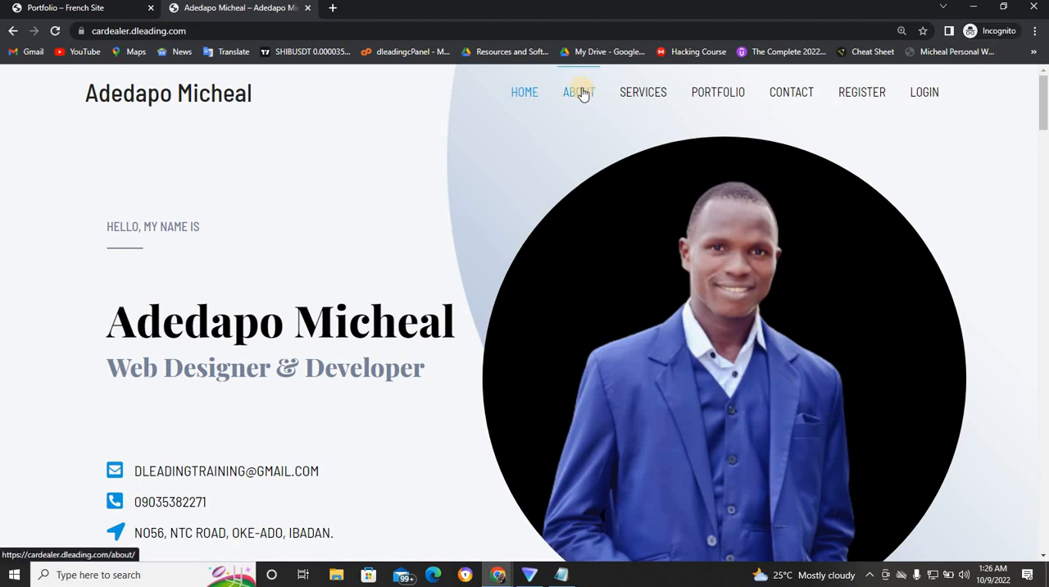
{"action": "left_click", "coordinate": [581, 96]}
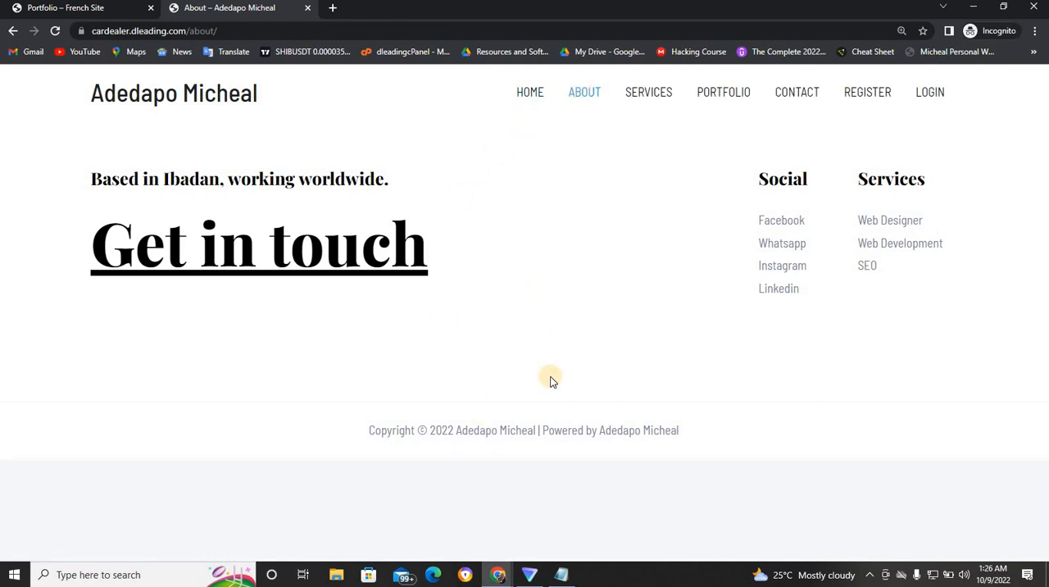
- Return to the site's admin window and open the About page for editing from the list of pages
{"action": "mouse_move", "coordinate": [497, 573]}
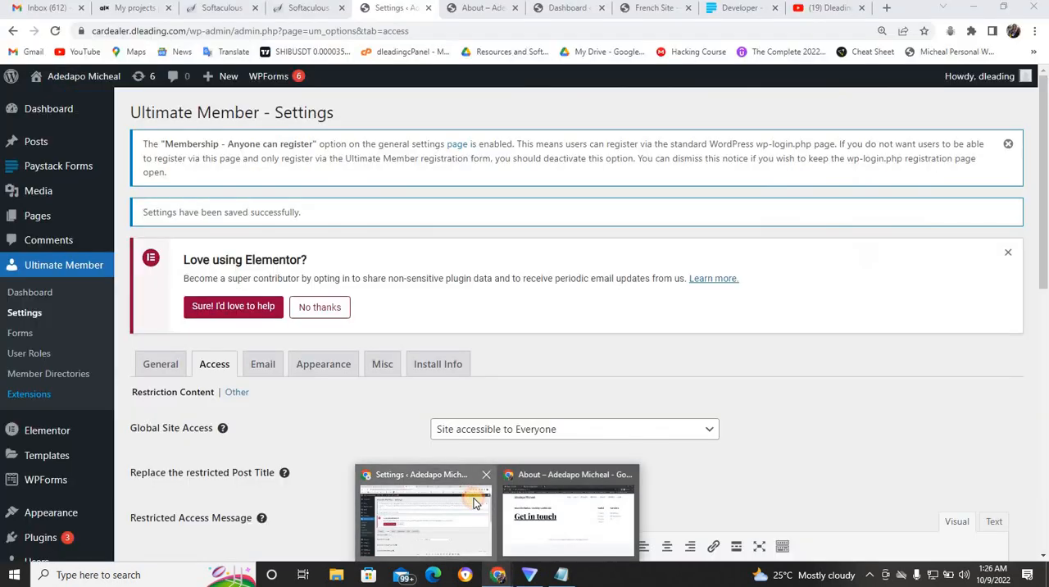
{"action": "left_click", "coordinate": [475, 502]}
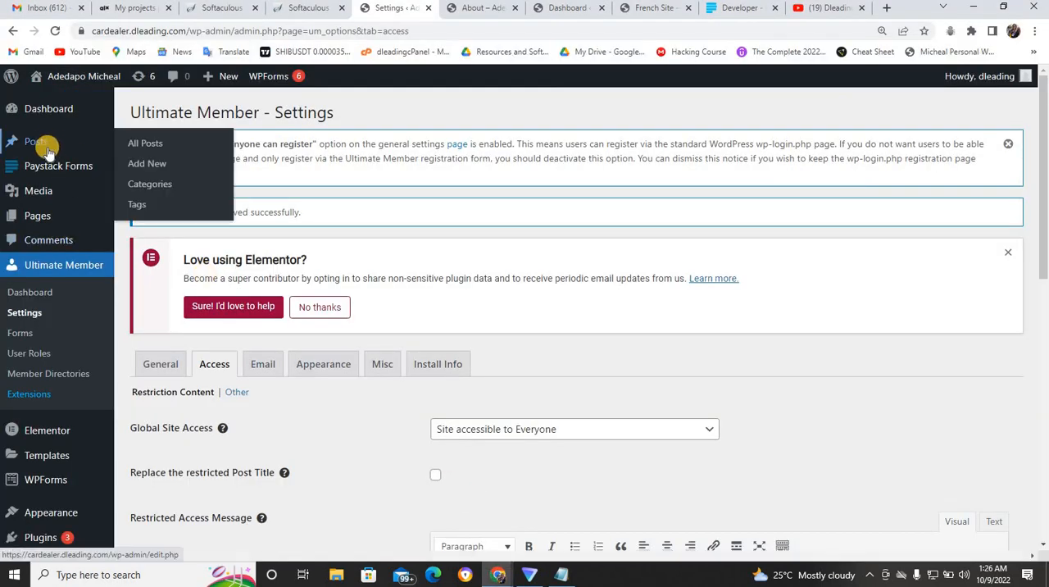
{"action": "left_click", "coordinate": [133, 225]}
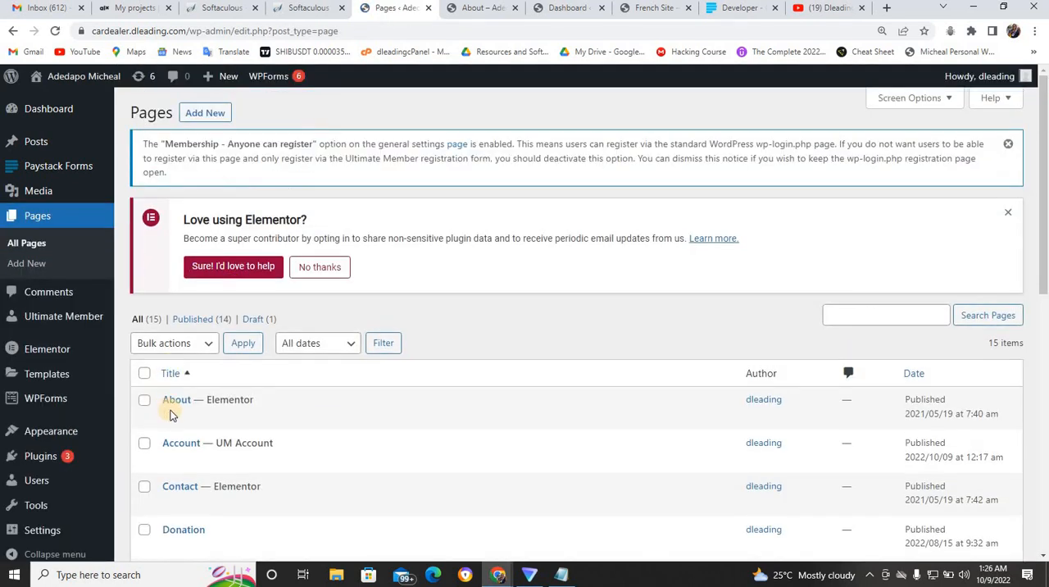
{"action": "mouse_move", "coordinate": [170, 417]}
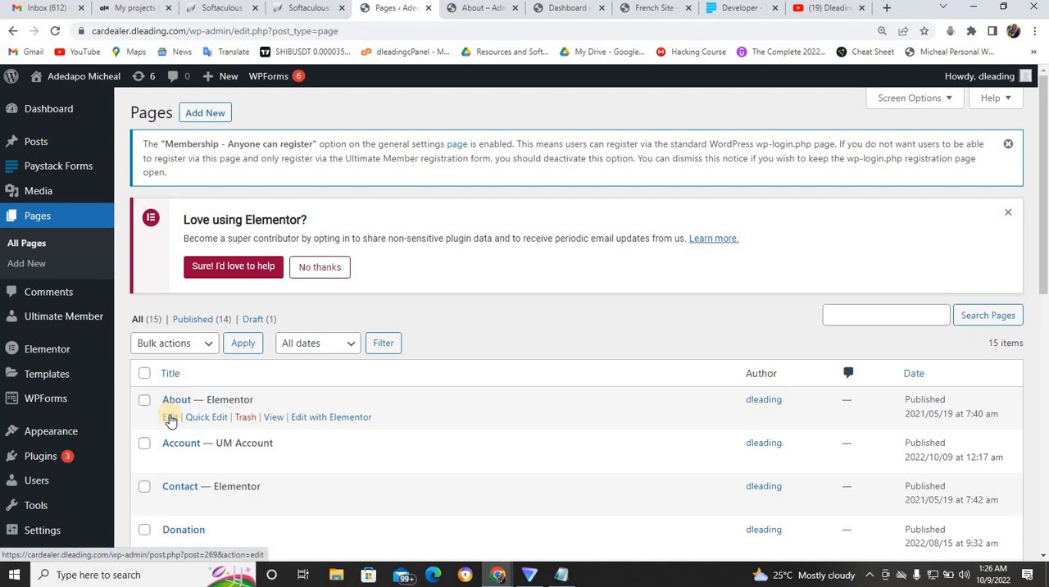
{"action": "left_click", "coordinate": [170, 417]}
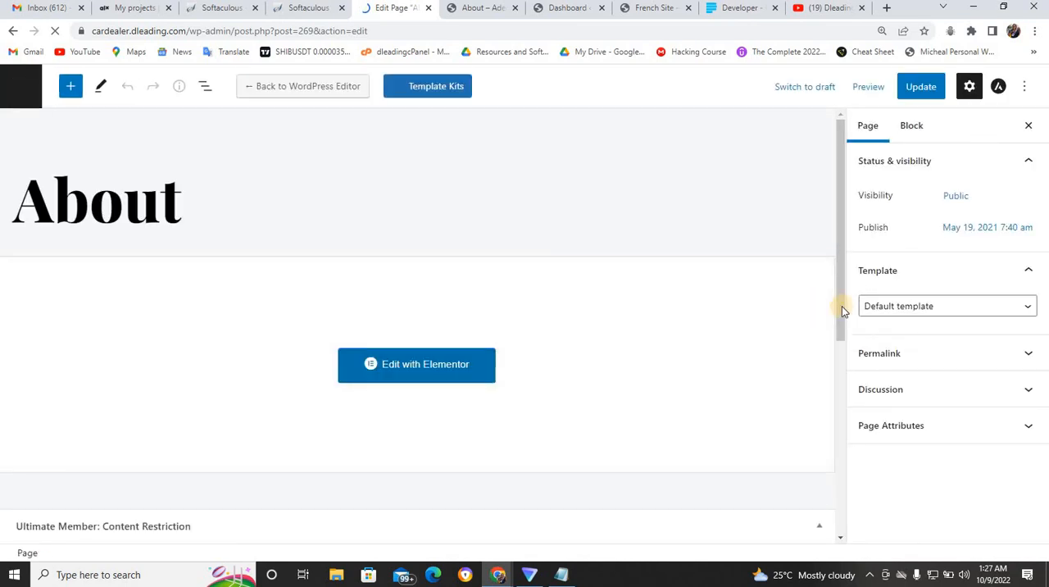
- Set the About page's content restriction to Redirect user, targeting the Login page, for users without access, and update the page
{"action": "left_click_drag", "start_coordinate": [842, 306], "coordinate": [845, 538]}
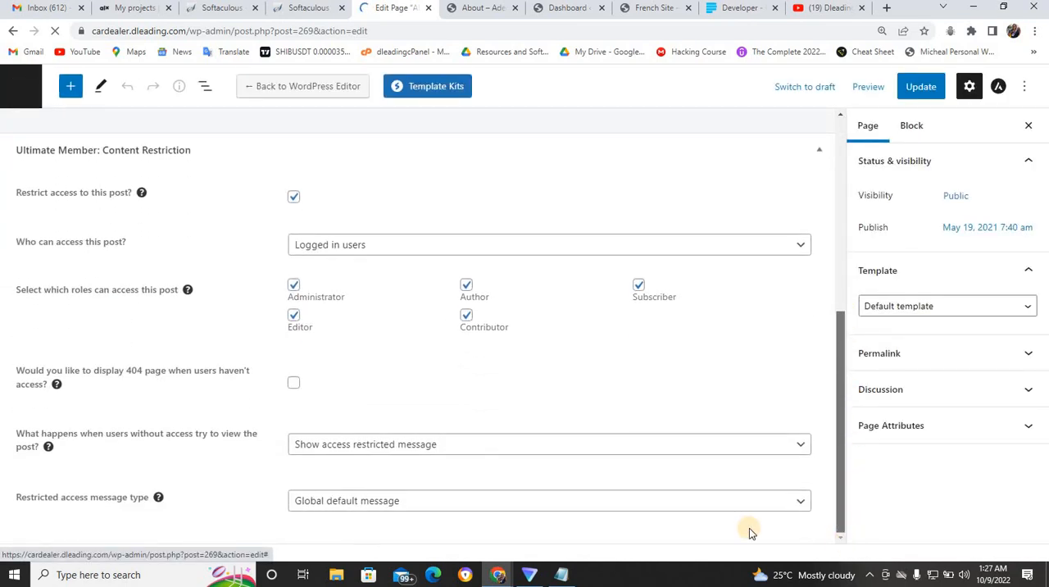
{"action": "left_click", "coordinate": [559, 447]}
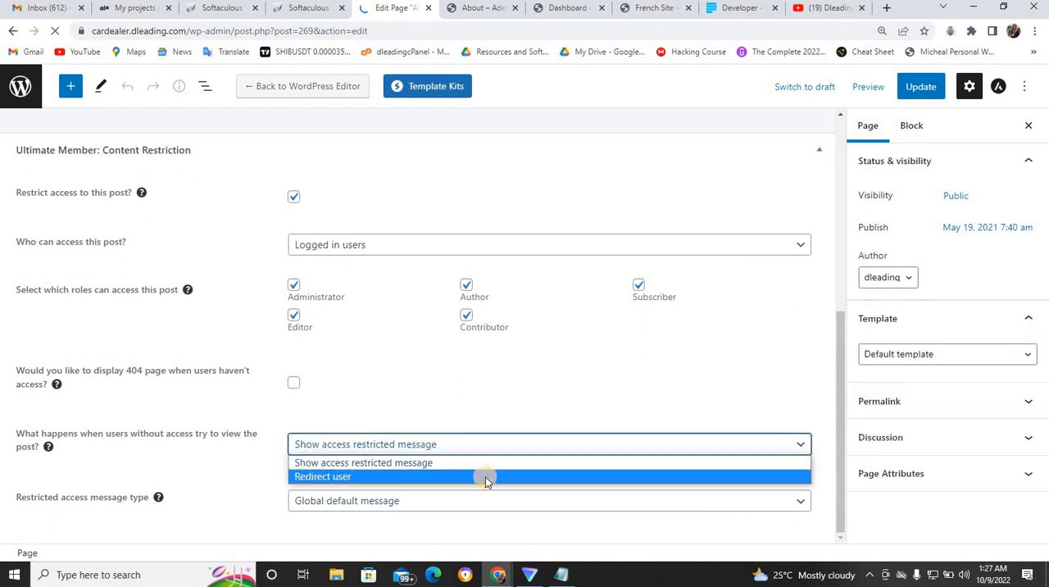
{"action": "left_click", "coordinate": [485, 476]}
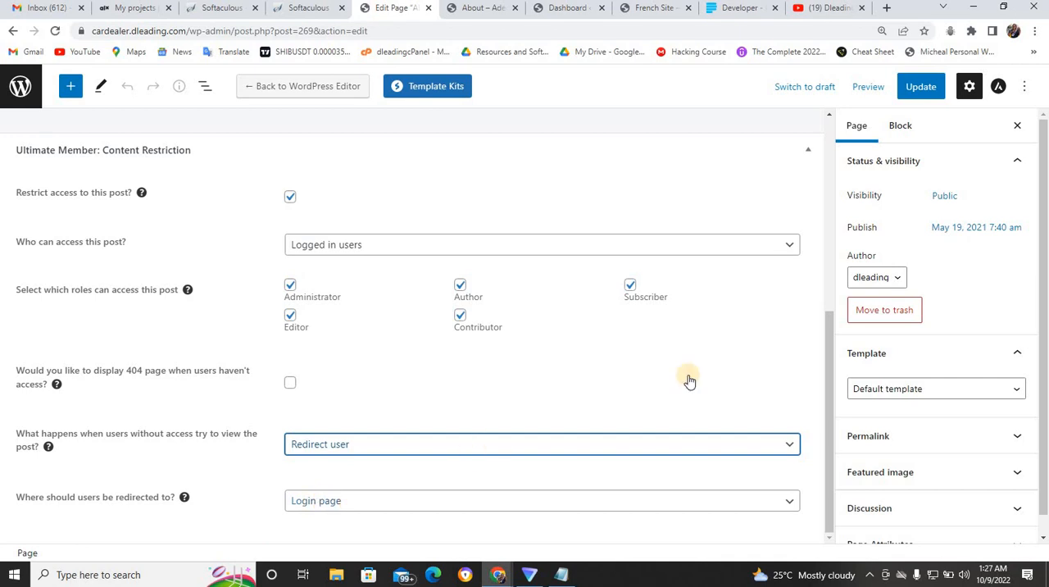
{"action": "left_click", "coordinate": [911, 87]}
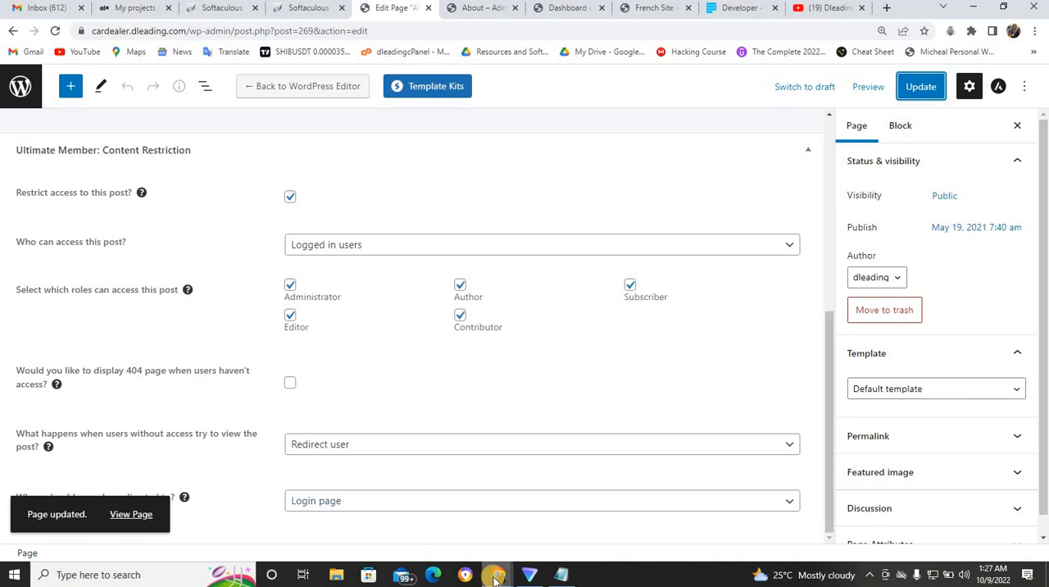
- Test the restriction in the incognito window by visiting Home and opening the About page as a logged-out visitor
{"action": "mouse_move", "coordinate": [495, 579]}
{"action": "left_click", "coordinate": [568, 523]}
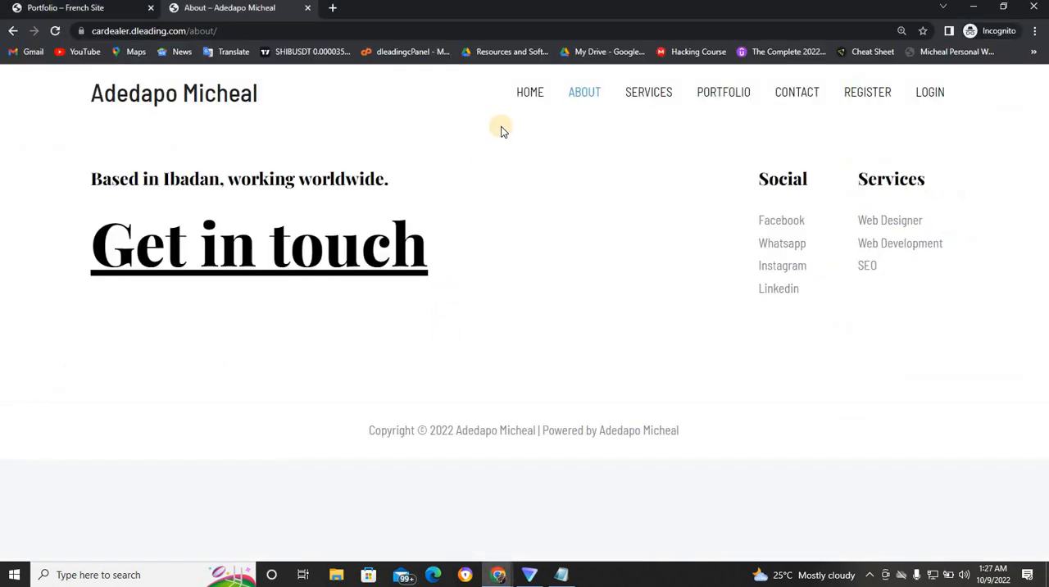
{"action": "left_click", "coordinate": [529, 89]}
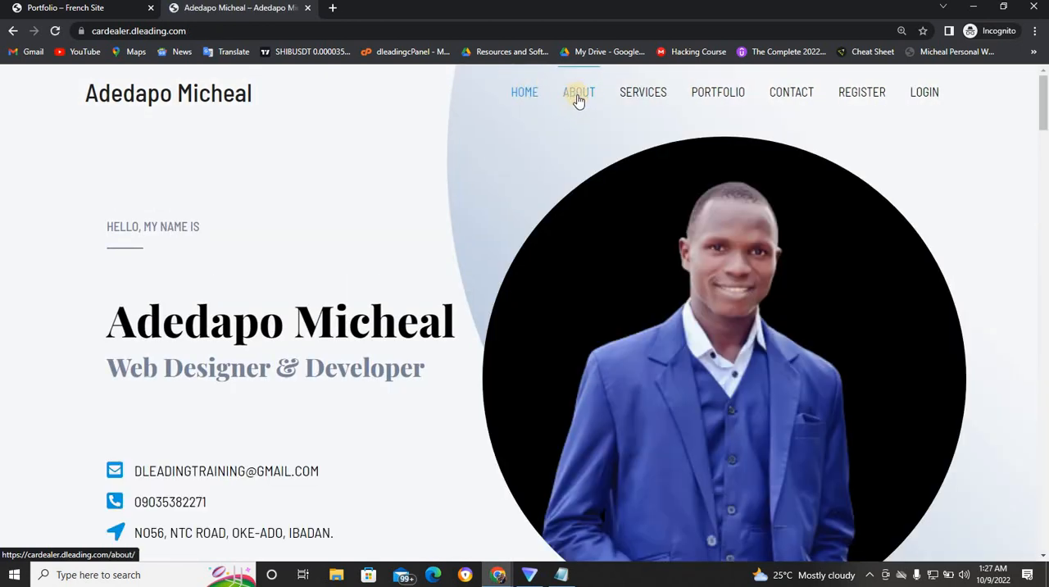
{"action": "left_click", "coordinate": [579, 96]}
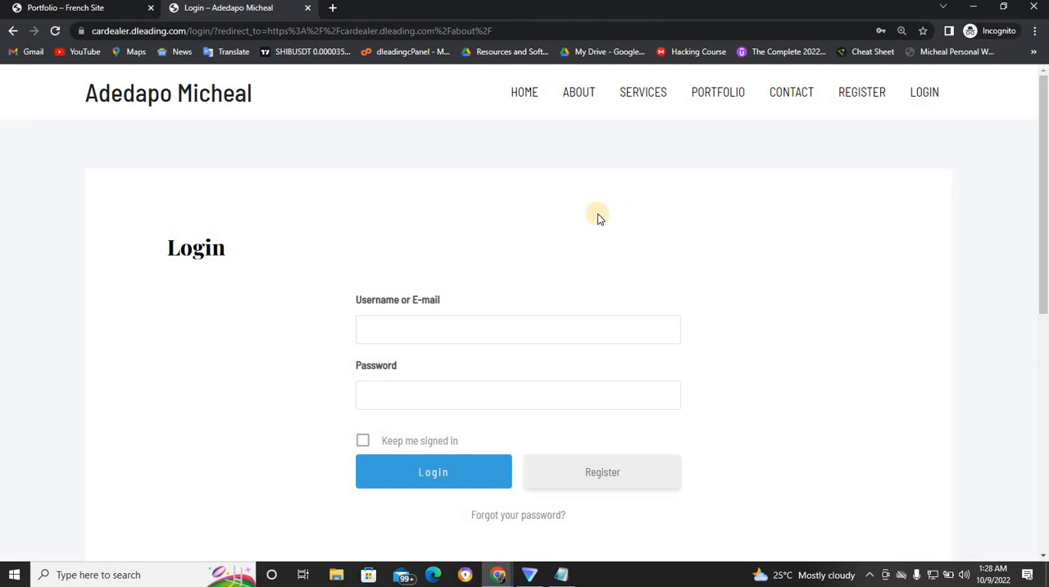
- Open the registration form from the login page and fill in the username, first name, last name and e-mail address
{"action": "left_click", "coordinate": [605, 476]}
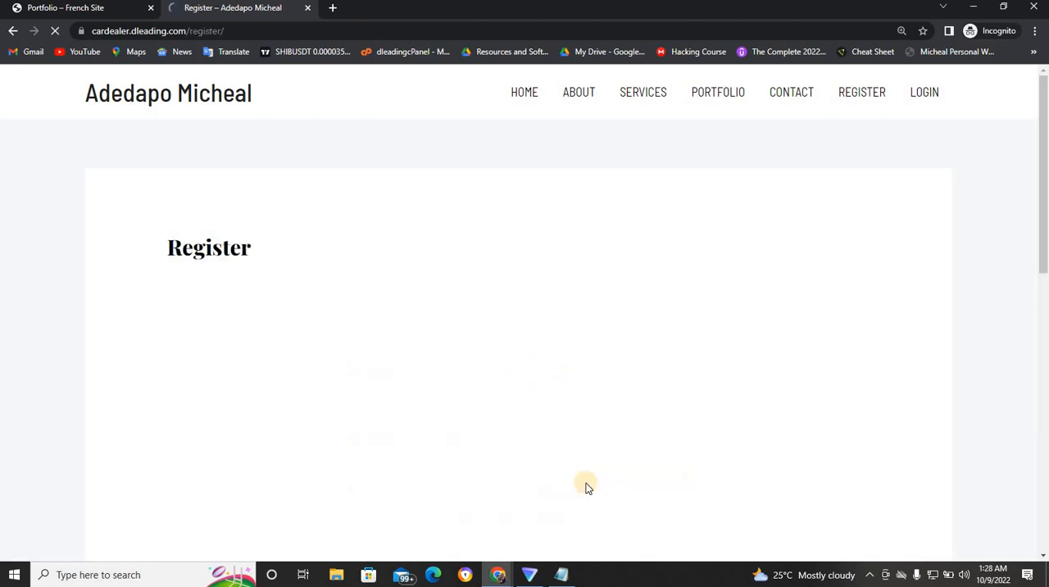
{"action": "left_click", "coordinate": [473, 327]}
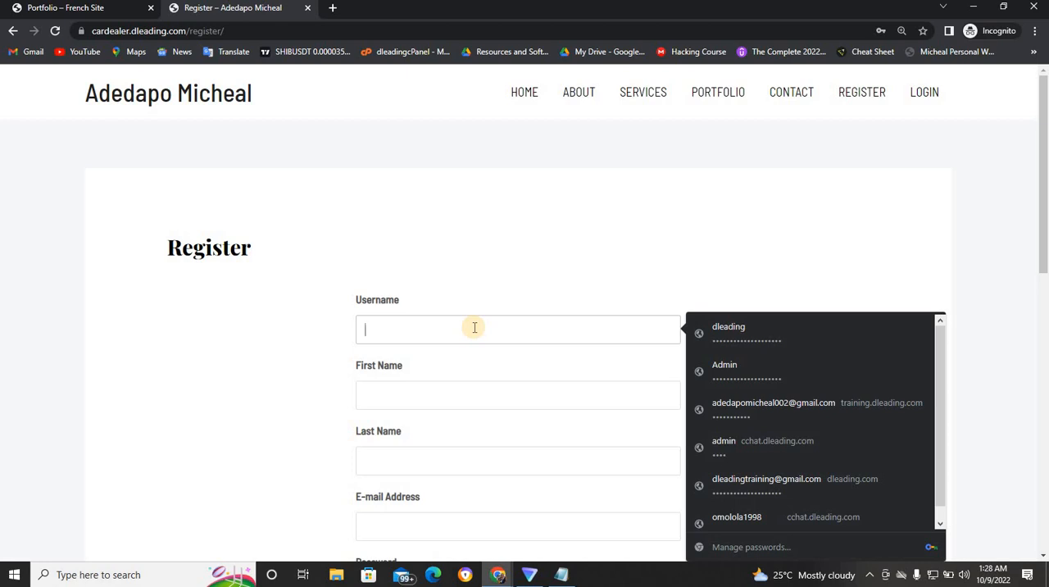
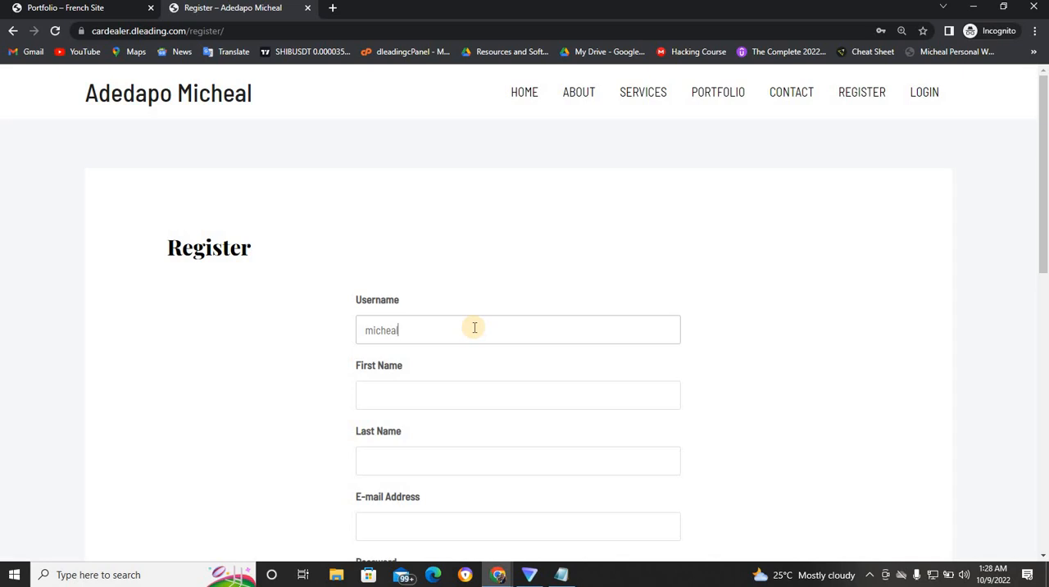
{"action": "left_click", "coordinate": [437, 390]}
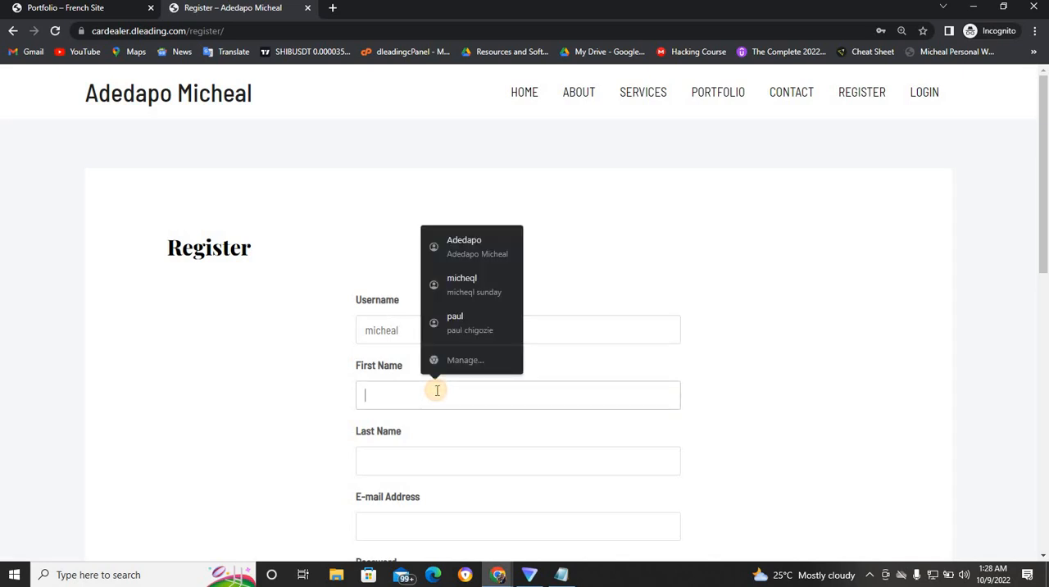
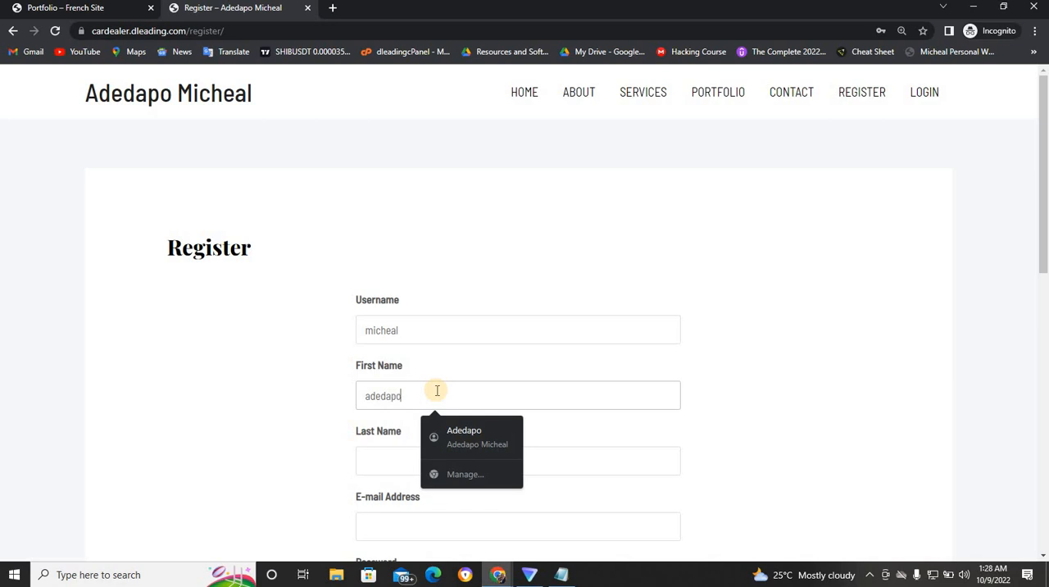
{"action": "left_click", "coordinate": [474, 433]}
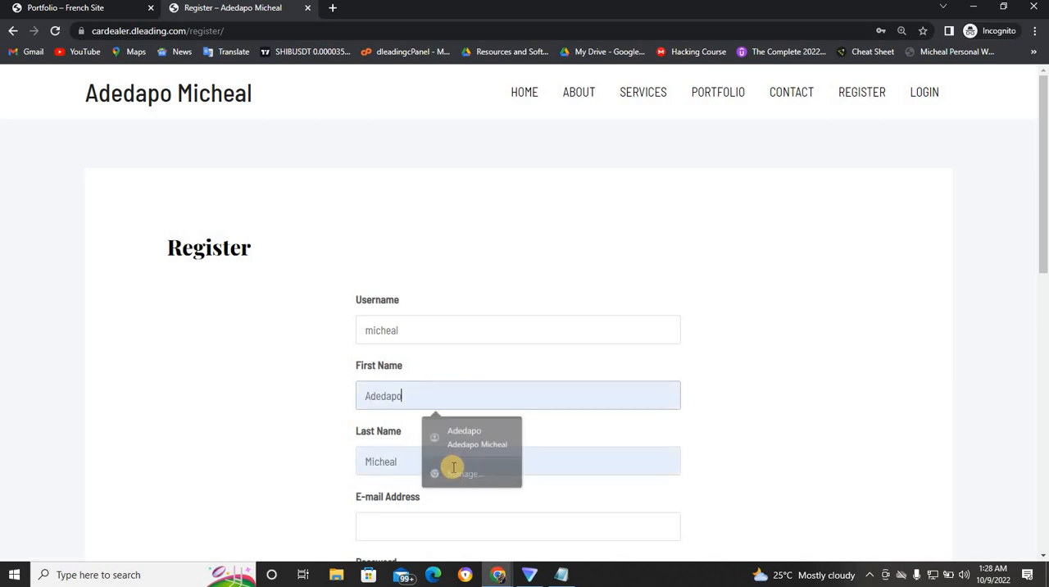
{"action": "left_click", "coordinate": [408, 522]}
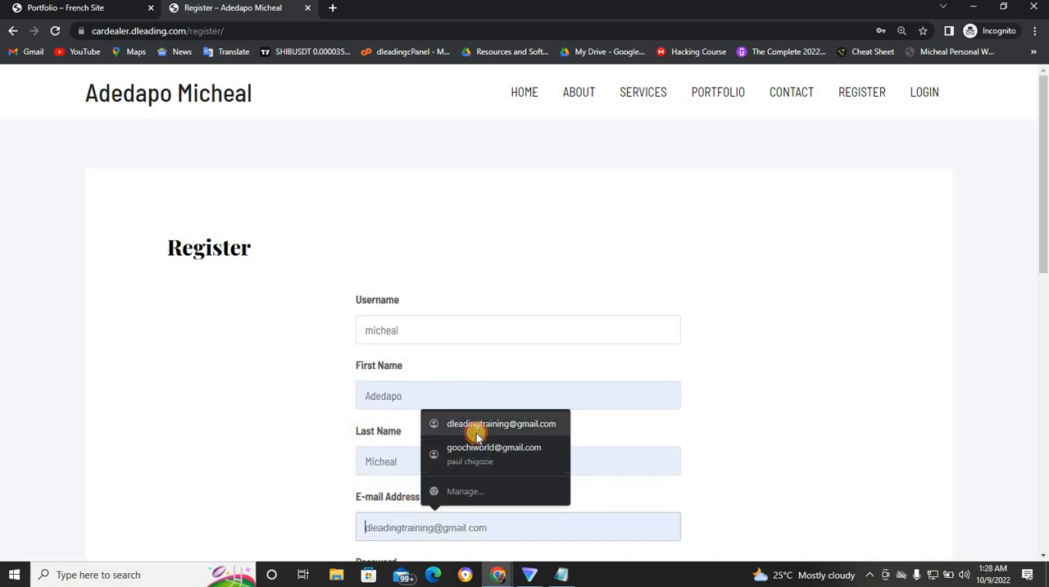
{"action": "left_click", "coordinate": [470, 425]}
- Enter and confirm the account password and try to submit the registration form
{"action": "left_click_drag", "start_coordinate": [1042, 280], "coordinate": [1042, 368]}
{"action": "left_click", "coordinate": [591, 373]}
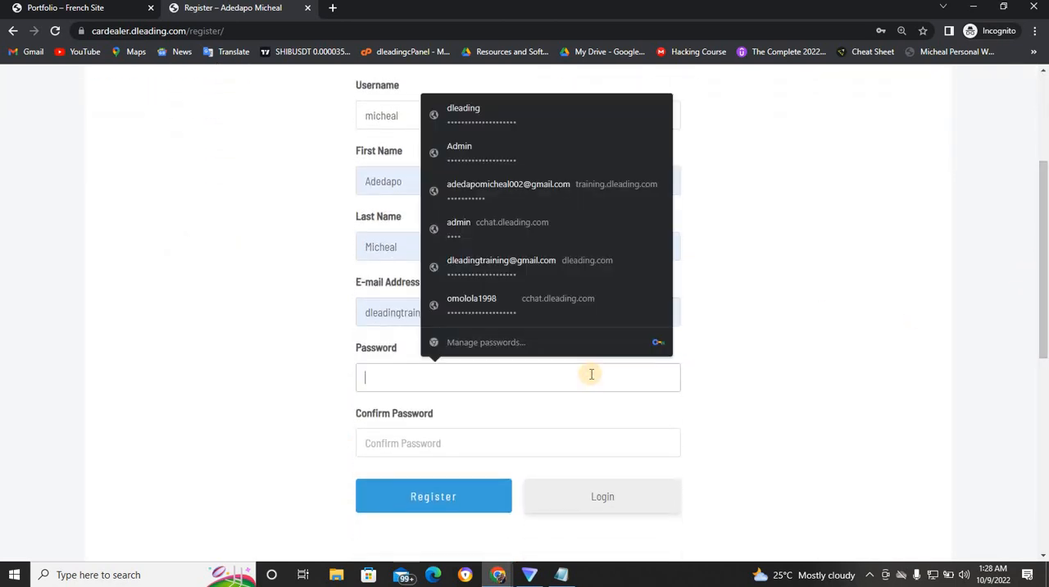
{"action": "type", "text": "***"}
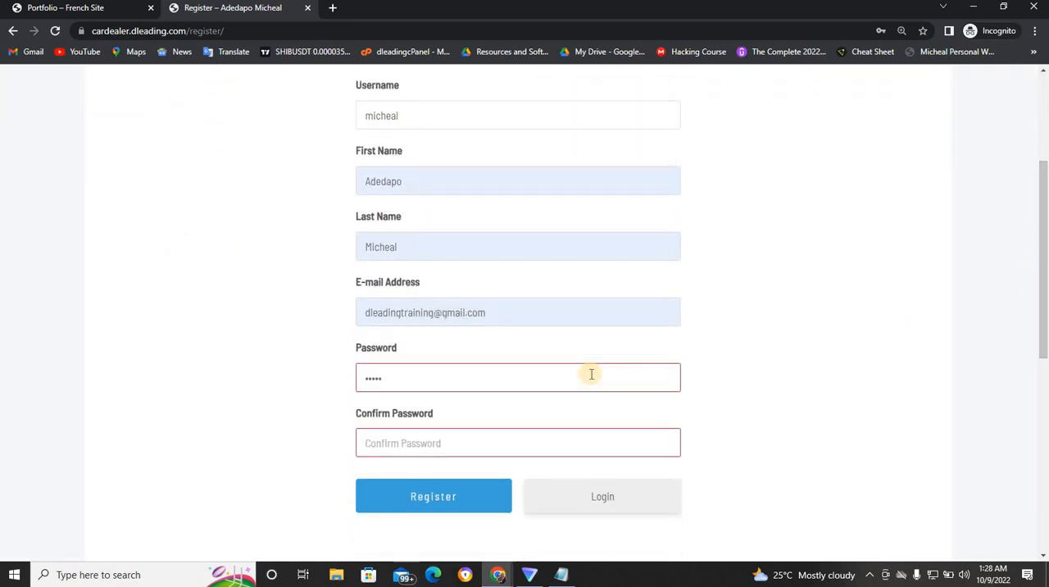
{"action": "type", "text": "*****"}
{"action": "left_click", "coordinate": [529, 449]}
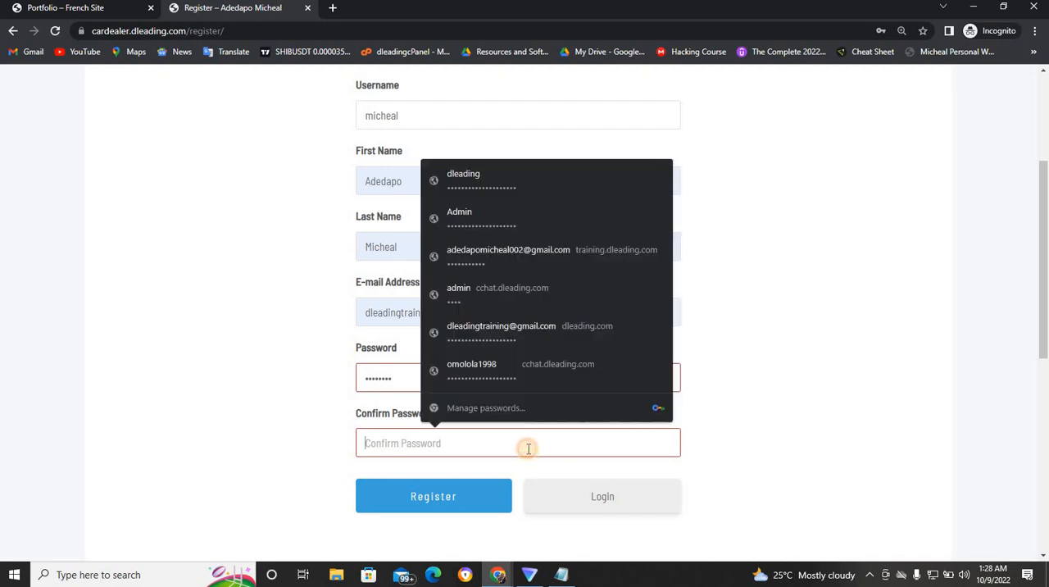
{"action": "type", "text": "*"}
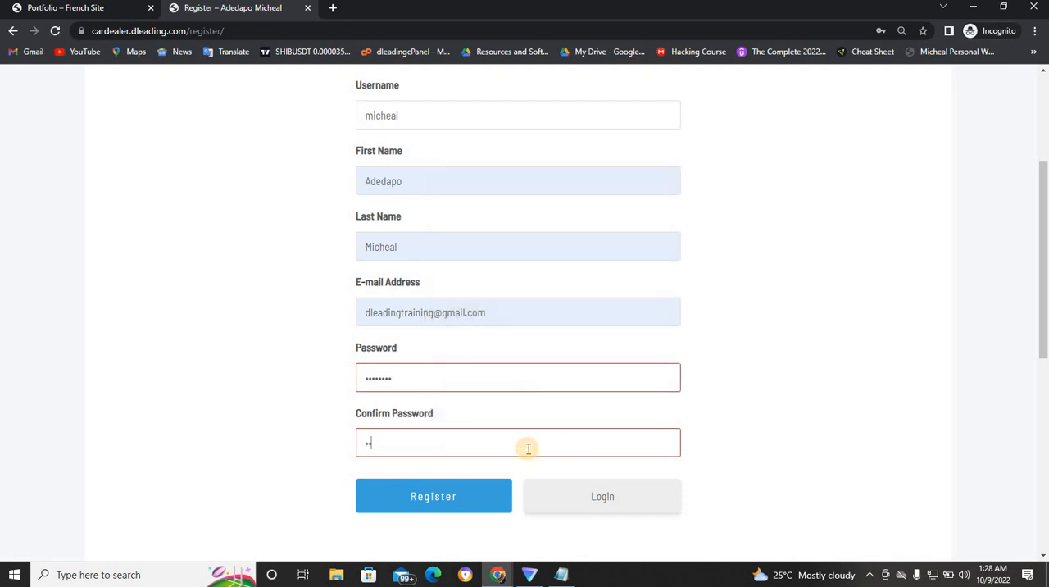
{"action": "type", "text": "*******"}
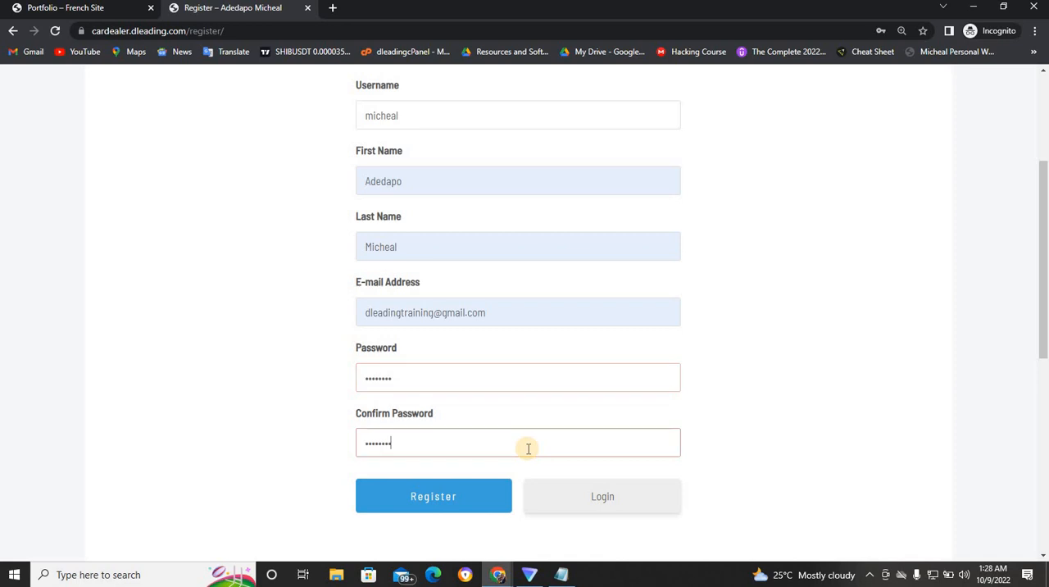
{"action": "left_click", "coordinate": [447, 497]}
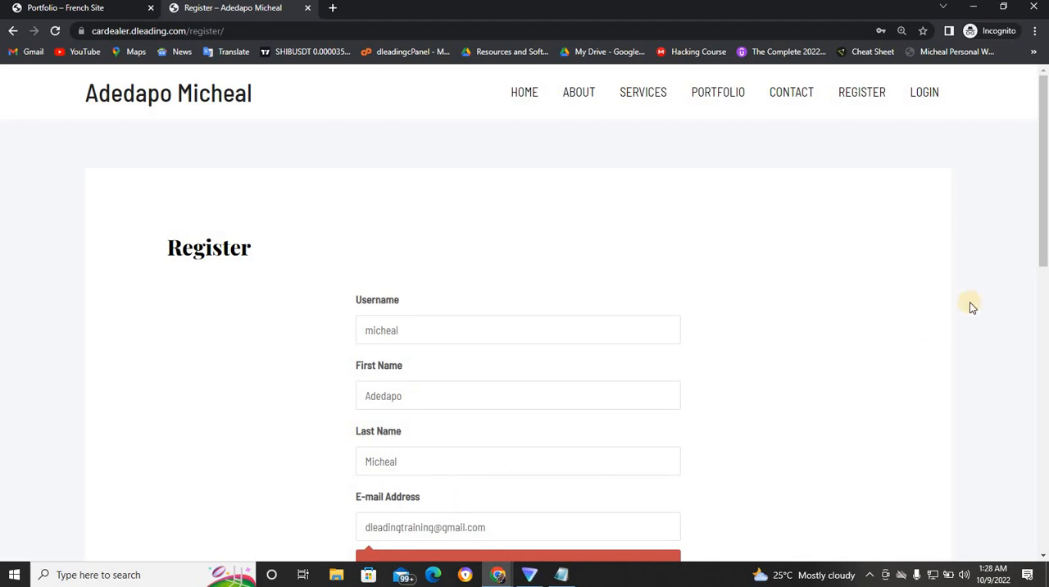
- Replace the e-mail address in the registration form with a different one
{"action": "left_click_drag", "start_coordinate": [1045, 232], "coordinate": [1044, 359]}
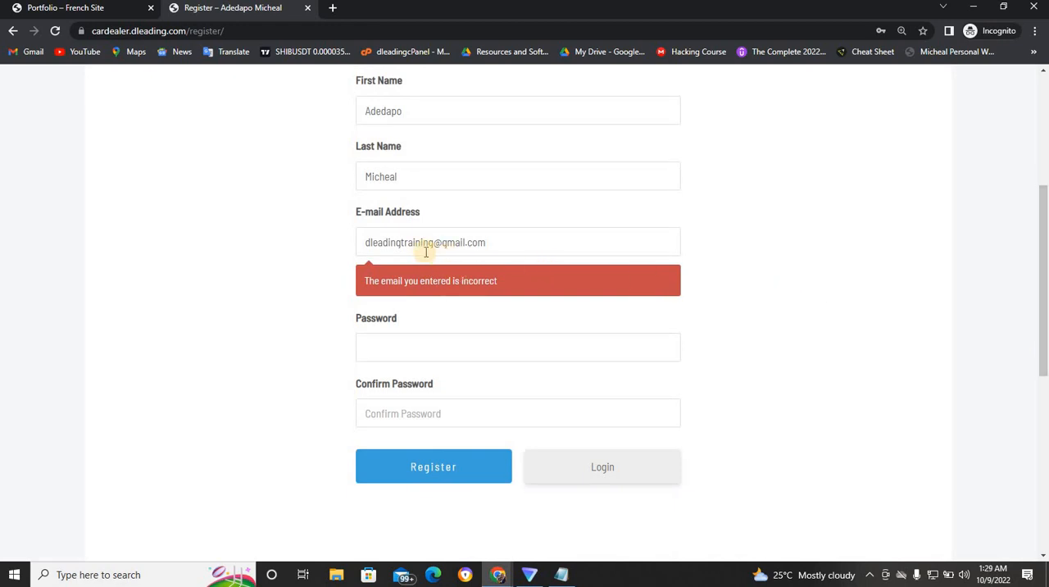
{"action": "left_click", "coordinate": [468, 241]}
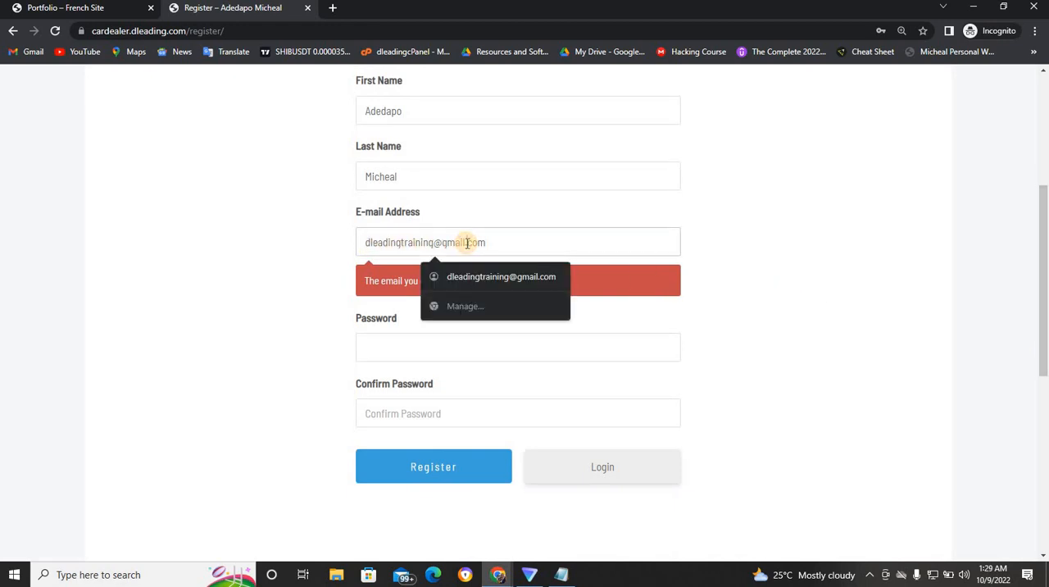
{"action": "left_click", "coordinate": [492, 279]}
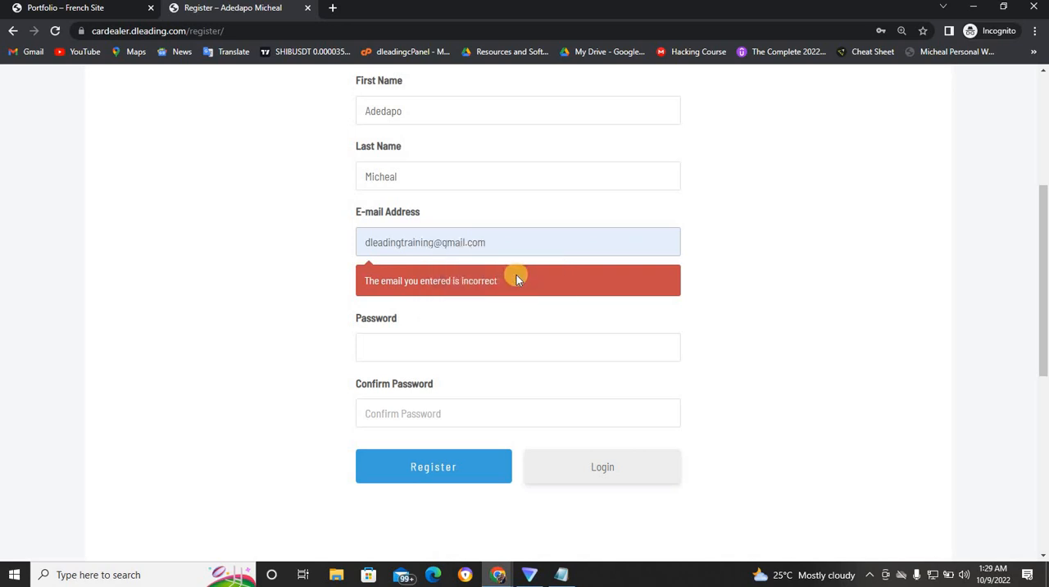
{"action": "double_click", "coordinate": [462, 244]}
{"action": "key", "text": "ctrl+a"}
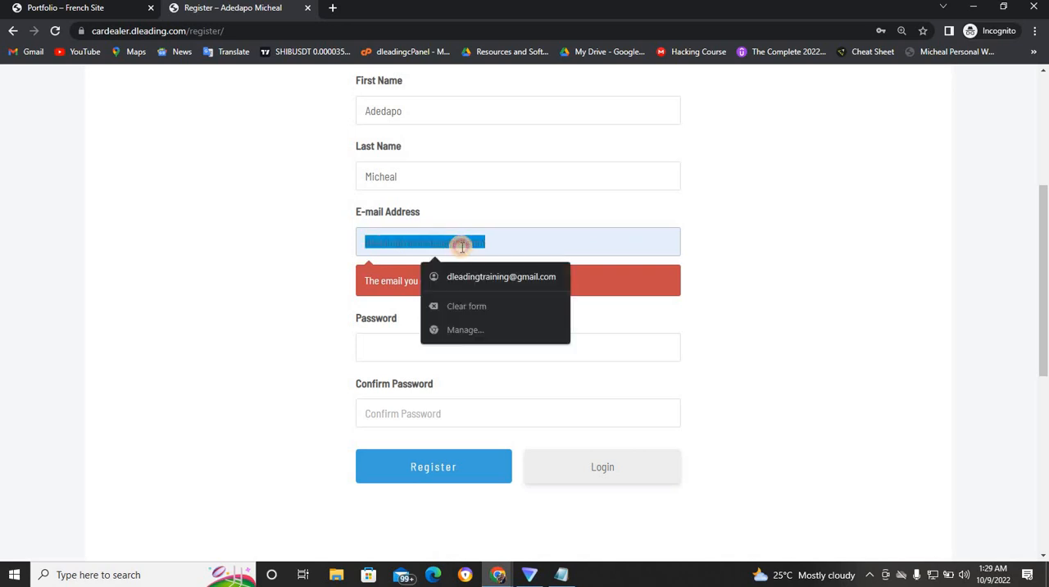
{"action": "key", "text": "BackSpace"}
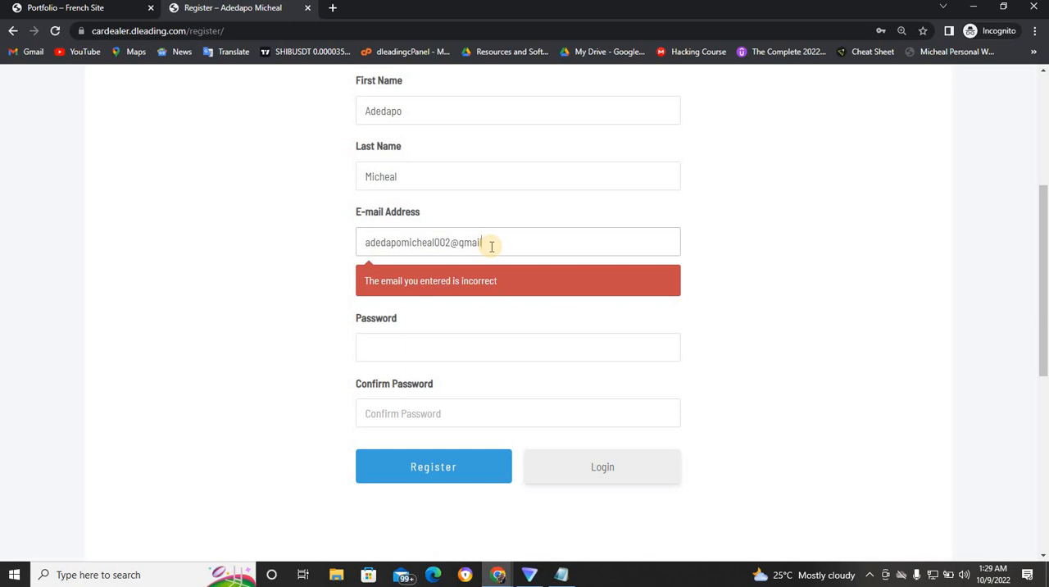
- Re-enter the account password in the Password and Confirm Password fields and register the new member
{"action": "left_click", "coordinate": [429, 340]}
{"action": "type", "text": "••"}
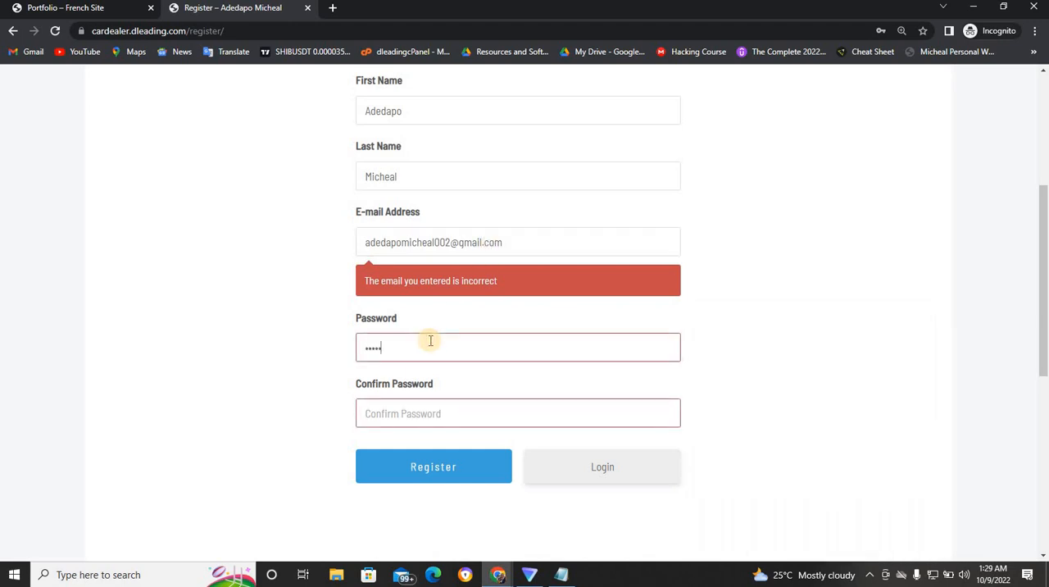
{"action": "type", "text": "•"}
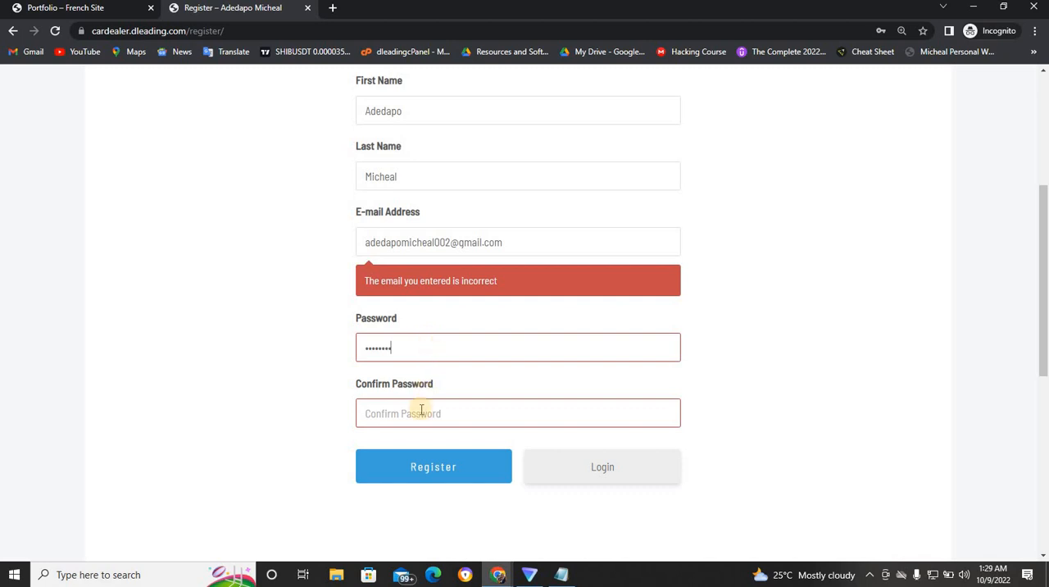
{"action": "left_click", "coordinate": [422, 410]}
{"action": "type", "text": "•••••"}
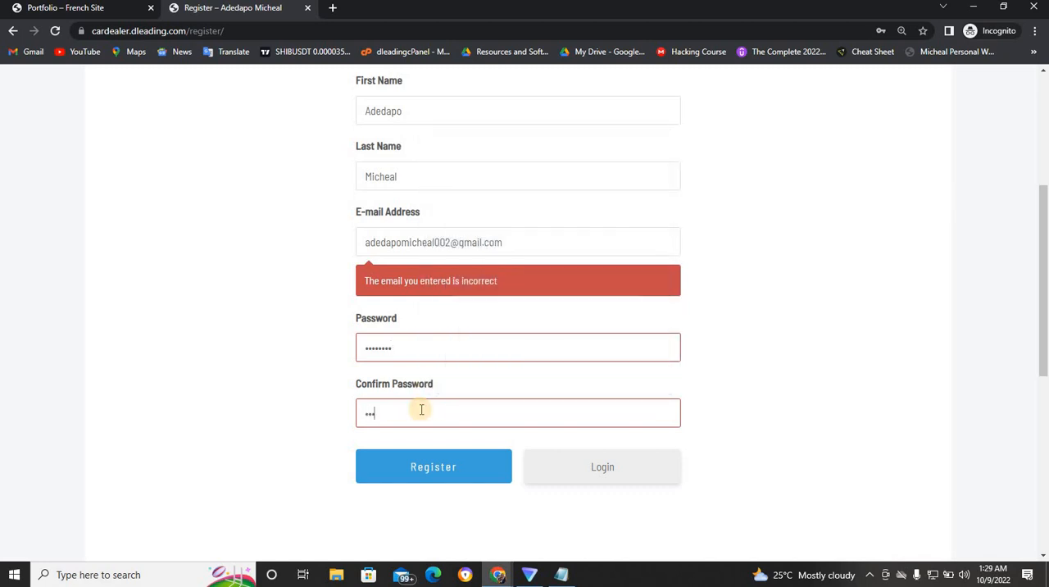
{"action": "type", "text": "•"}
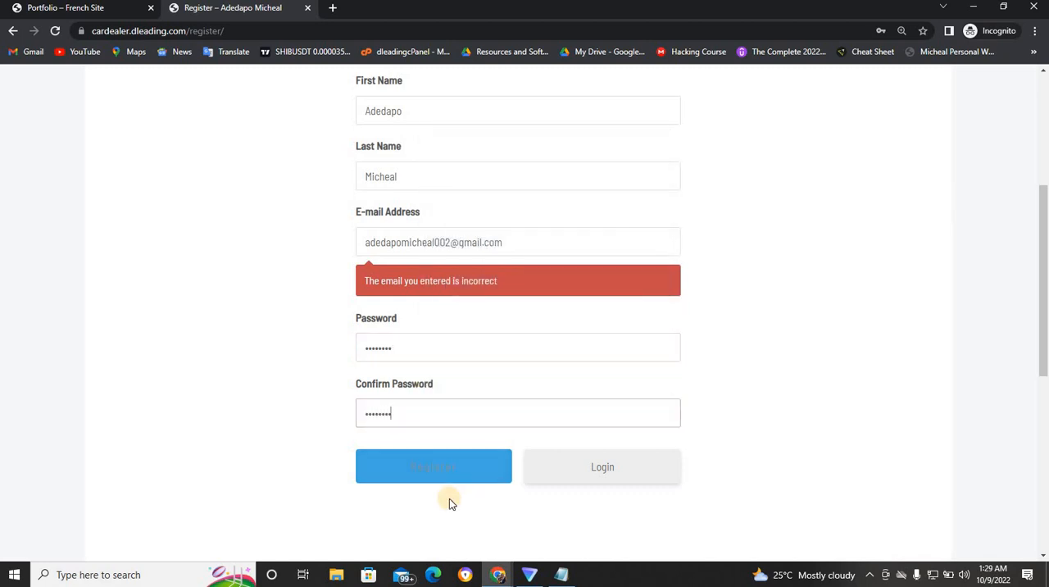
{"action": "left_click", "coordinate": [441, 466]}
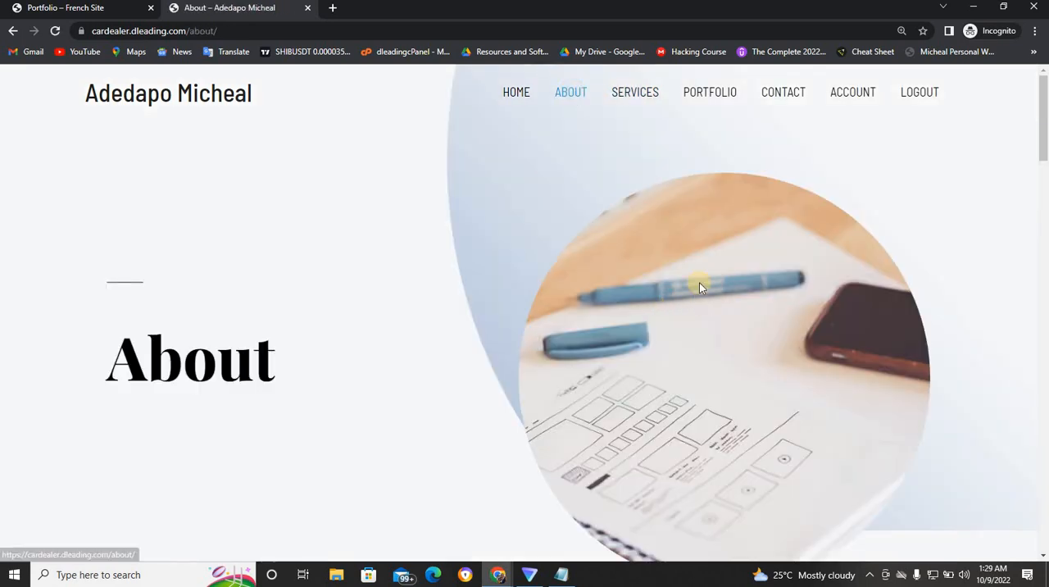
- Log out of the member account, then switch back to the WordPress admin window and return to the Pages list
{"action": "left_click_drag", "start_coordinate": [1040, 164], "coordinate": [1045, 143]}
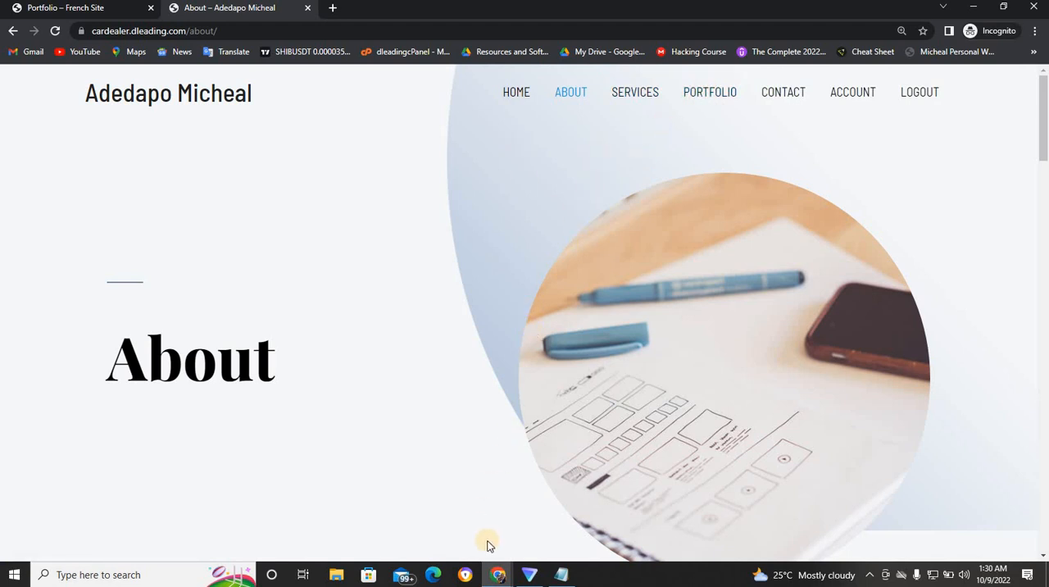
{"action": "left_click", "coordinate": [906, 94]}
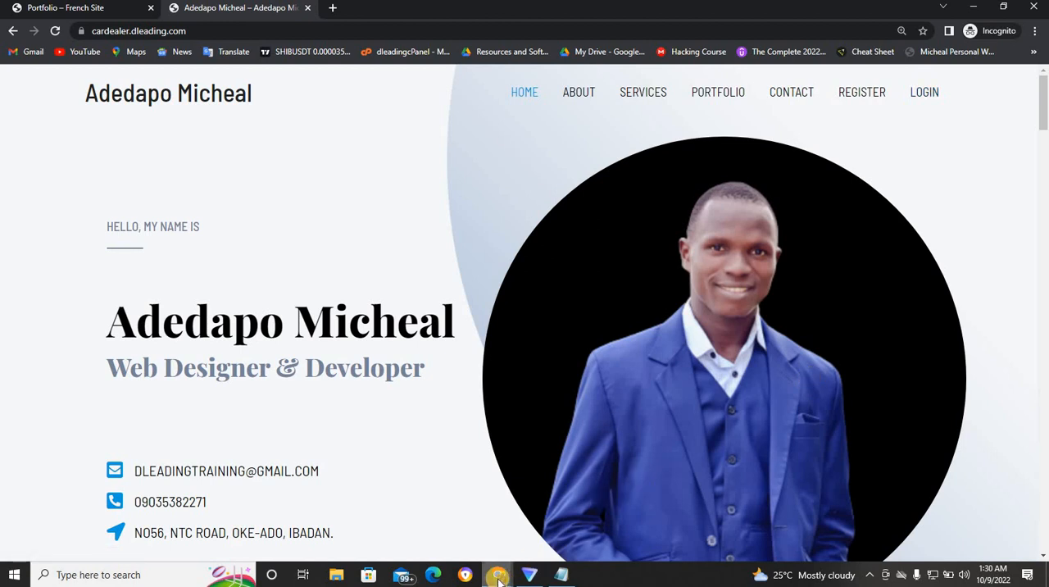
{"action": "mouse_move", "coordinate": [498, 578]}
{"action": "left_click", "coordinate": [462, 520]}
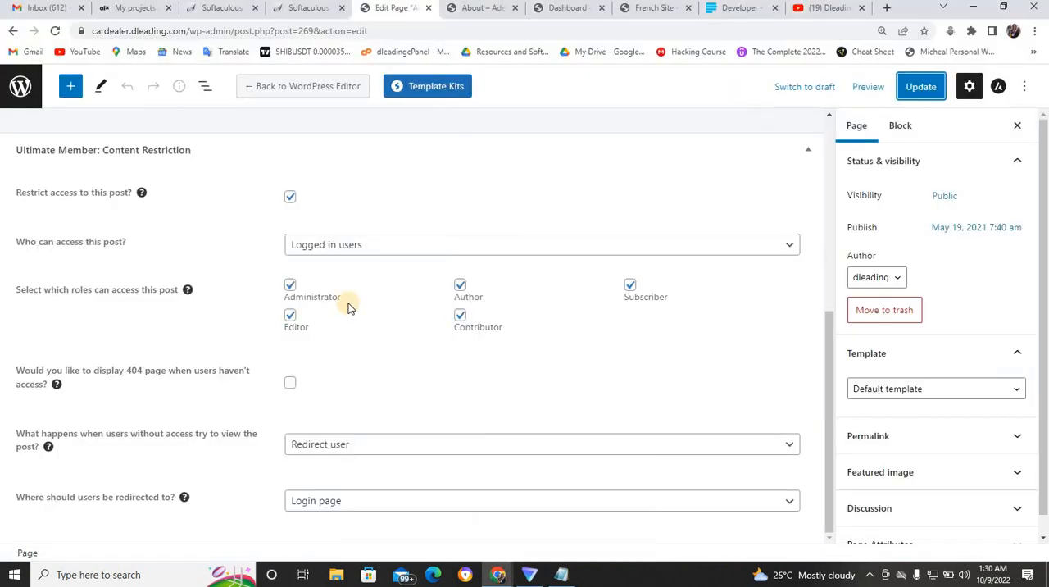
{"action": "left_click", "coordinate": [20, 86]}
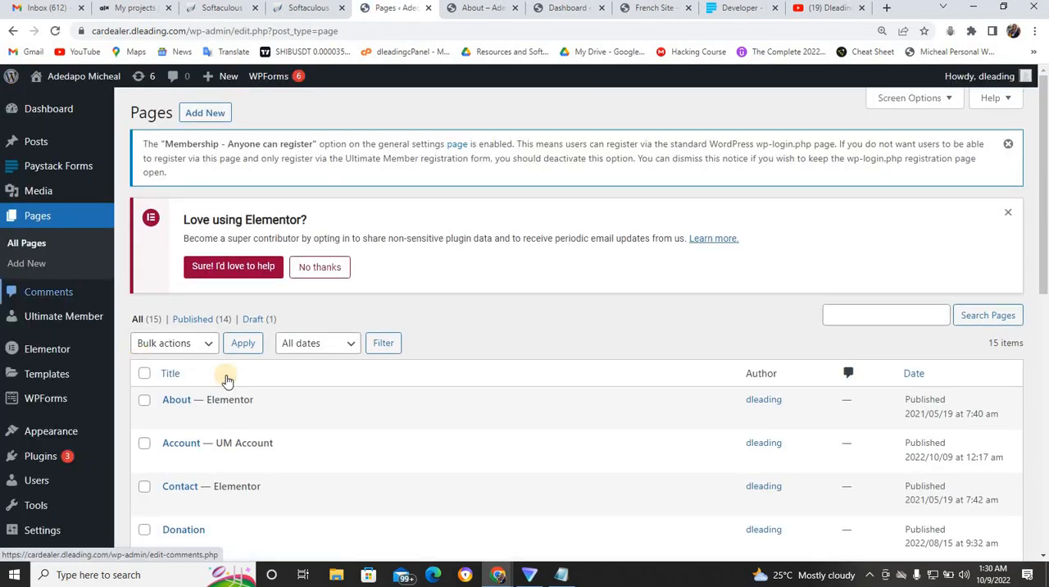
- Check the required plugins in the Notepad notes and open the page for adding new plugins
{"action": "left_click", "coordinate": [563, 579]}
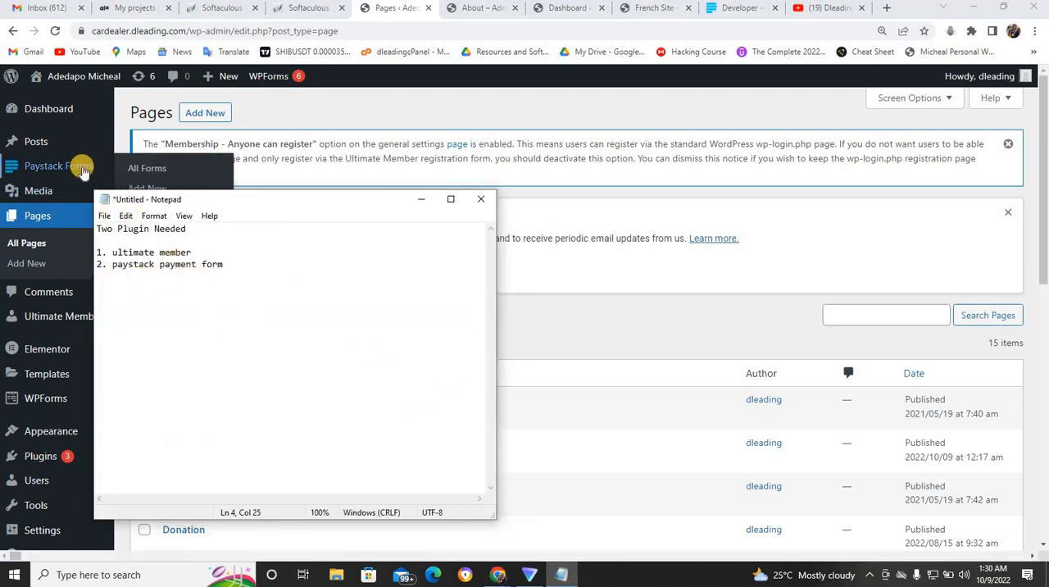
{"action": "left_click", "coordinate": [545, 318]}
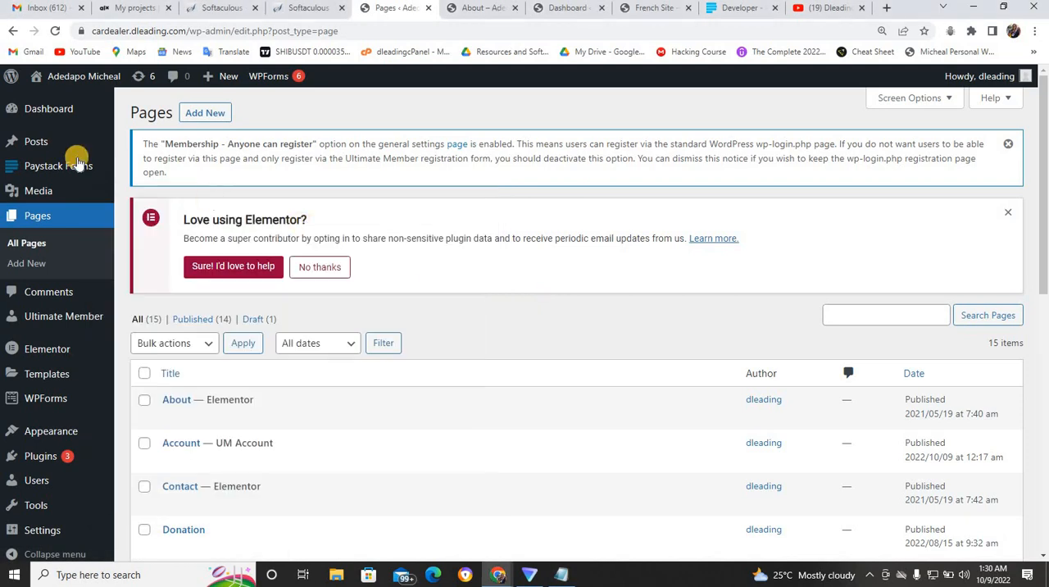
{"action": "mouse_move", "coordinate": [67, 168]}
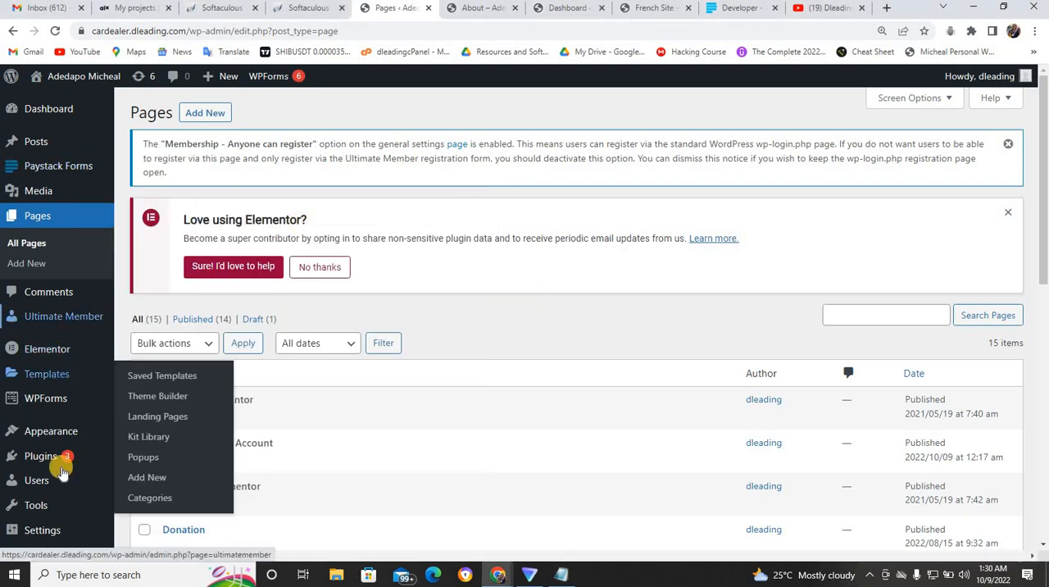
{"action": "mouse_move", "coordinate": [48, 458]}
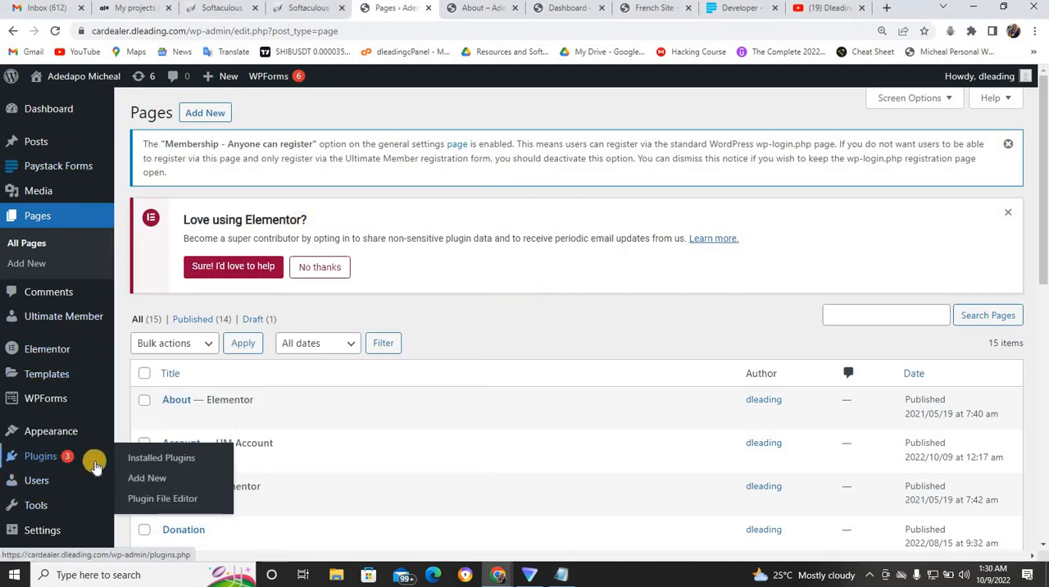
{"action": "left_click", "coordinate": [148, 478]}
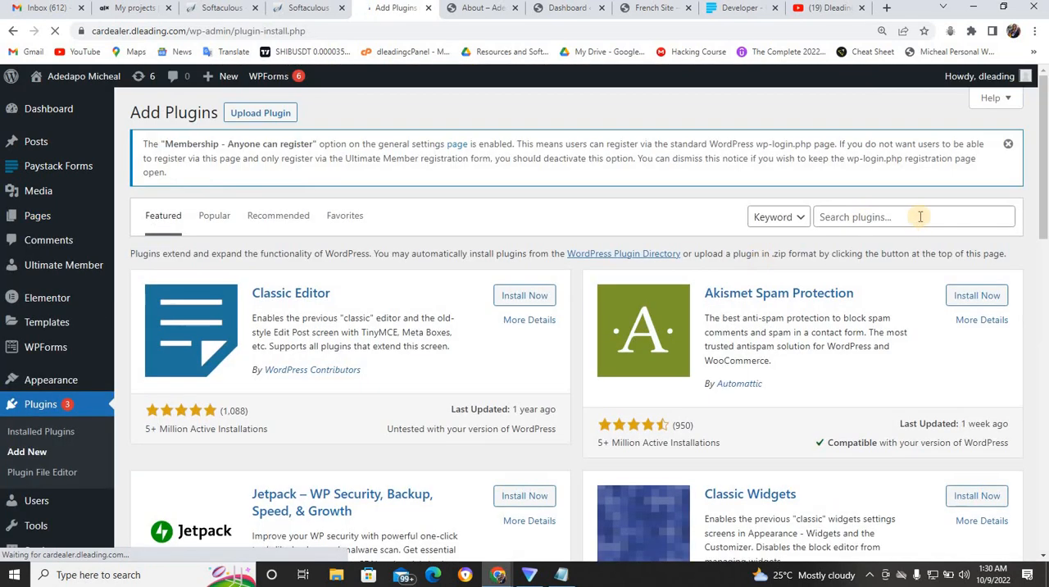
- Search the plugin directory for "paystack paym" and replace the search with "paystack form"
{"action": "left_click", "coordinate": [911, 221]}
{"action": "type", "text": "pa"}
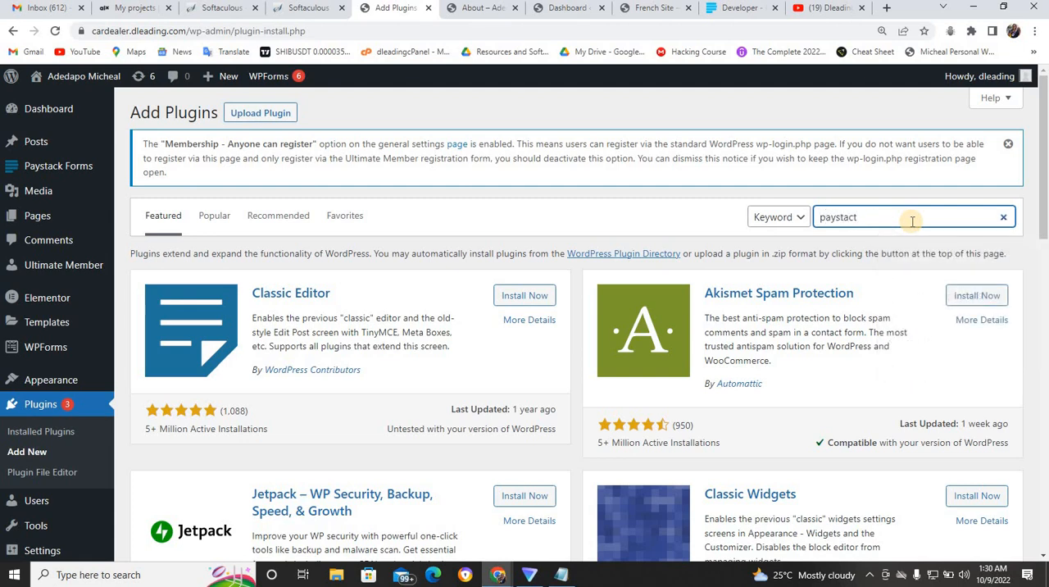
{"action": "type", "text": "ystact"}
{"action": "key", "text": "BackSpace"}
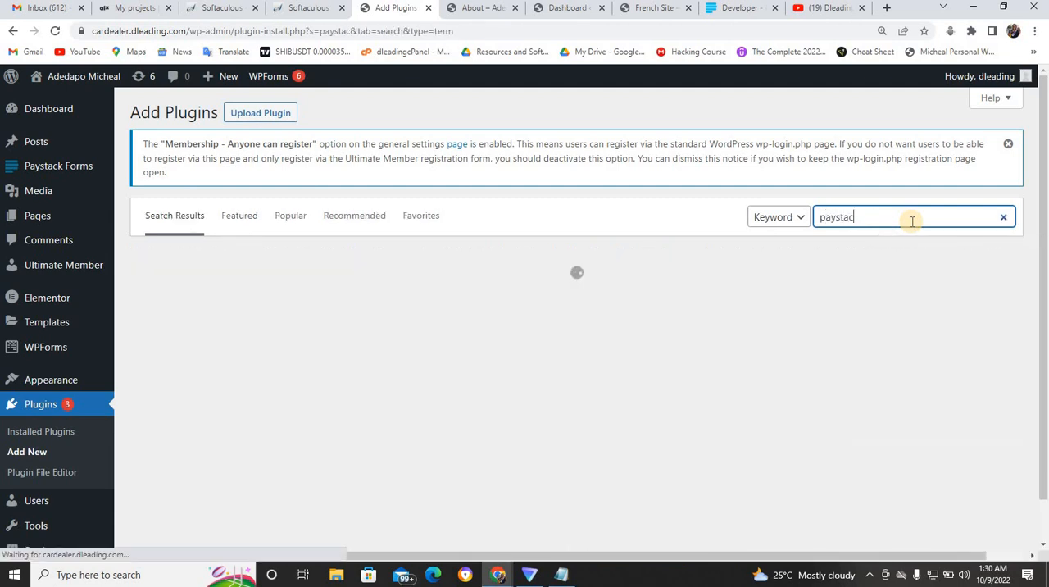
{"action": "type", "text": "k "}
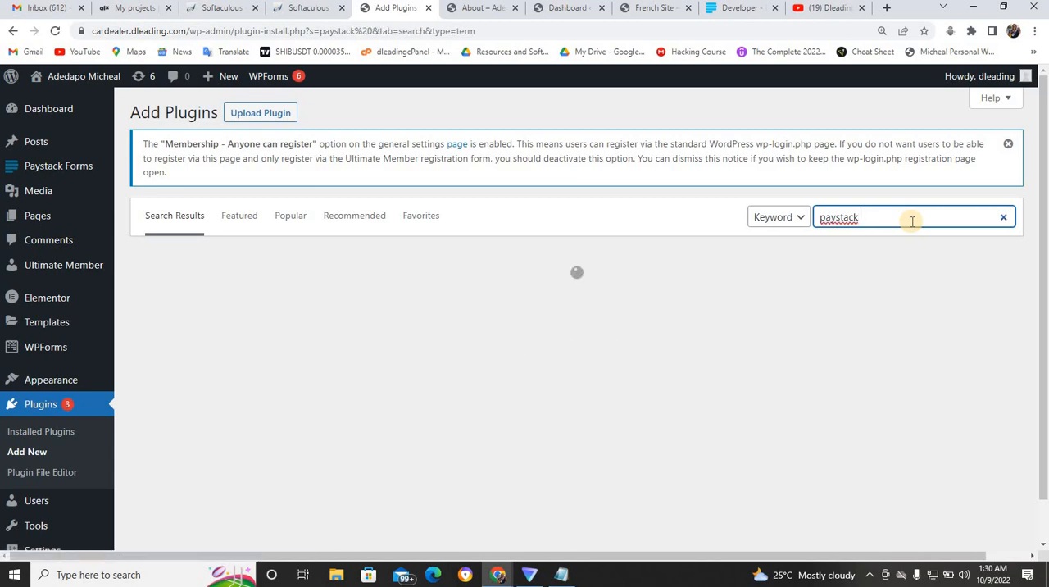
{"action": "type", "text": "pa"}
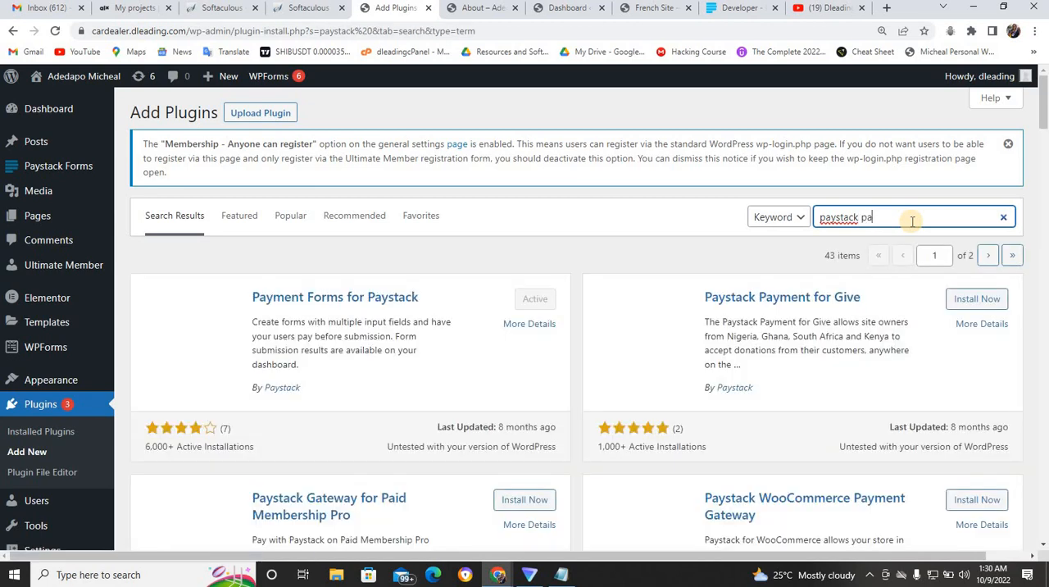
{"action": "type", "text": "ym"}
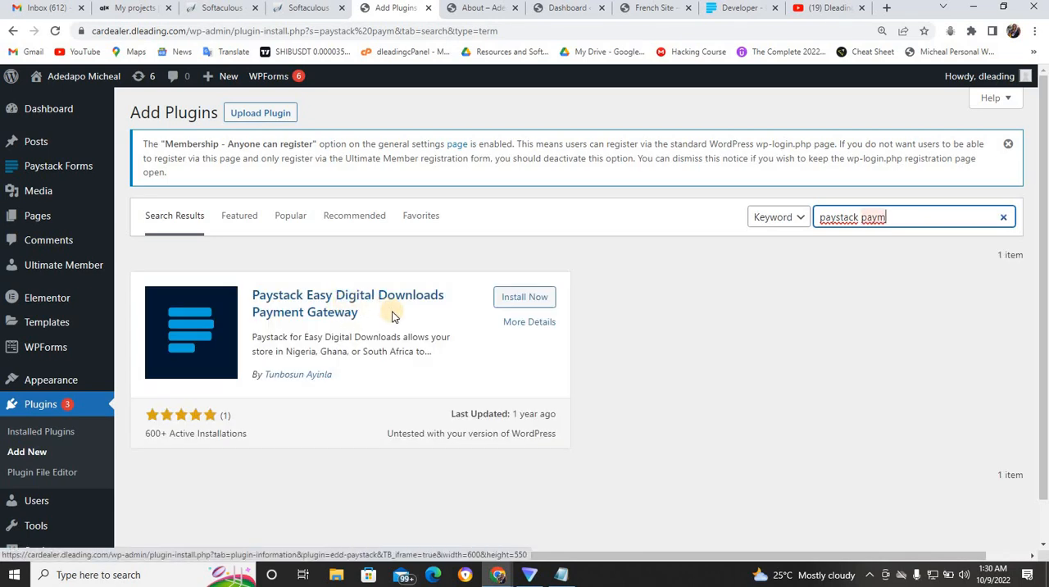
{"action": "key", "text": "BackSpace"}
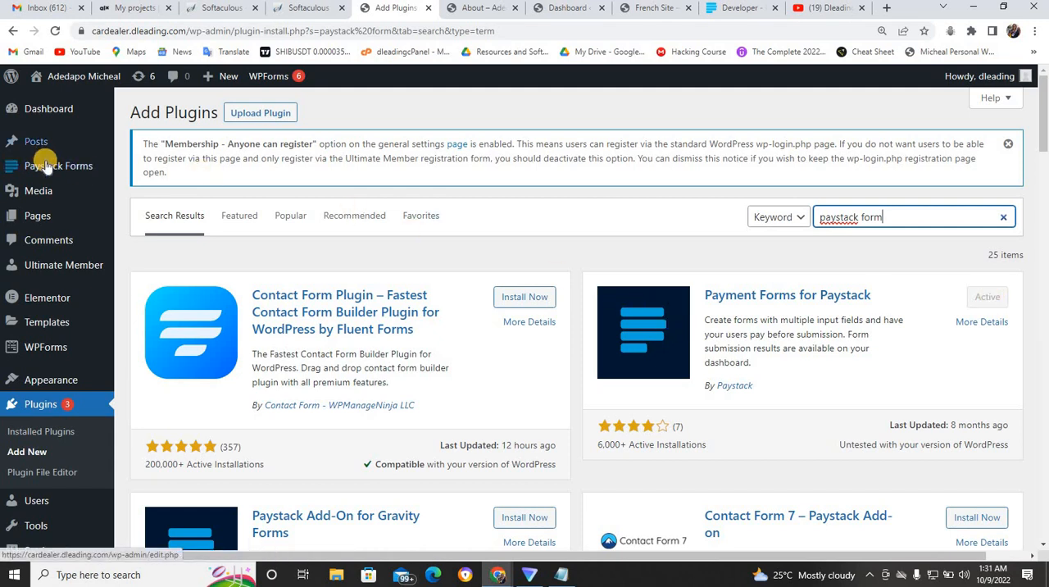
- Start a new Paystack form and title it "Registration Fees", correcting the misspelled word
{"action": "mouse_move", "coordinate": [47, 171]}
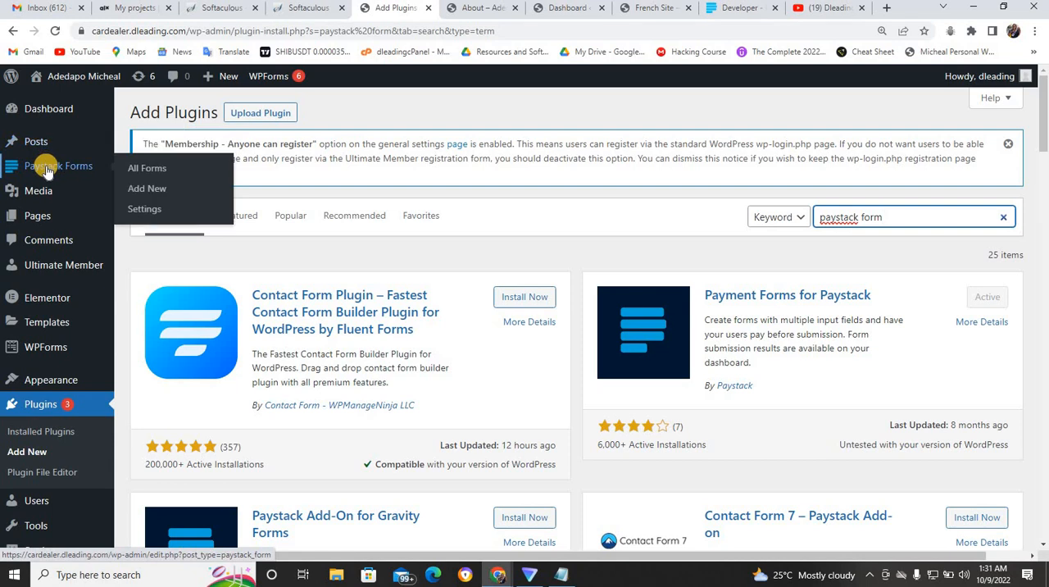
{"action": "left_click", "coordinate": [145, 191]}
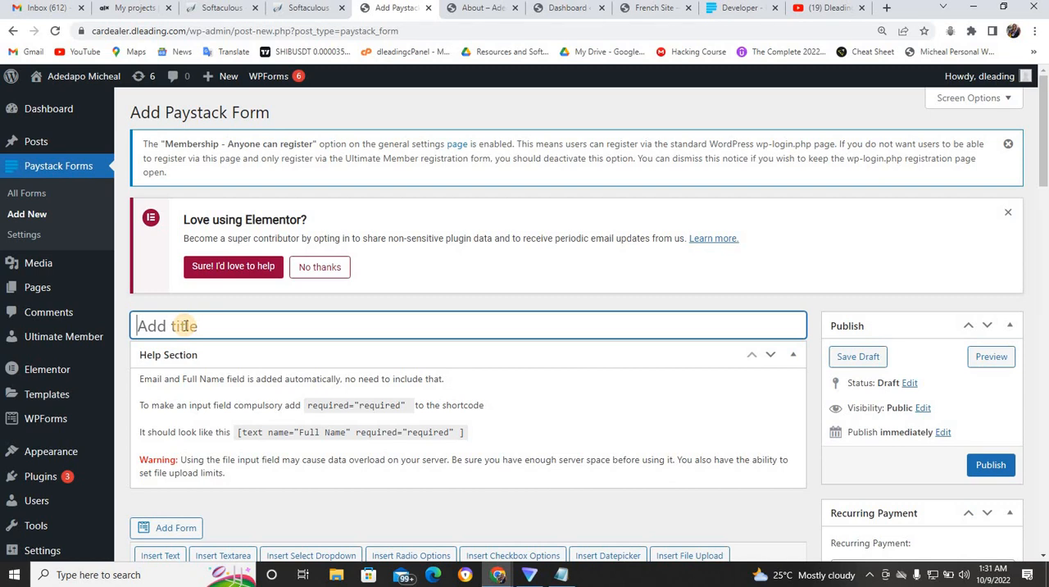
{"action": "type", "text": "Registraion F"}
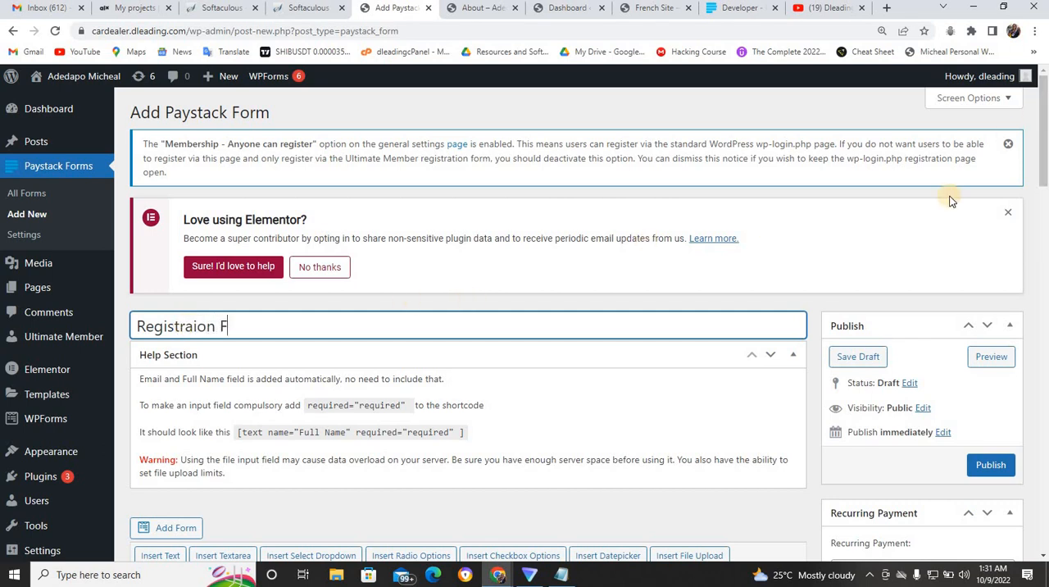
{"action": "type", "text": "ees"}
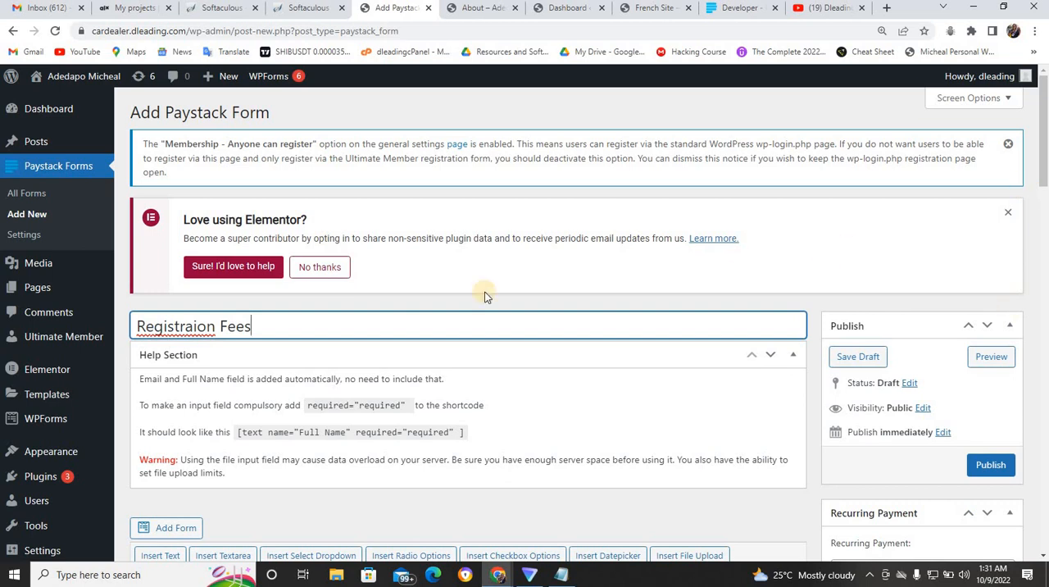
{"action": "left_click", "coordinate": [174, 321]}
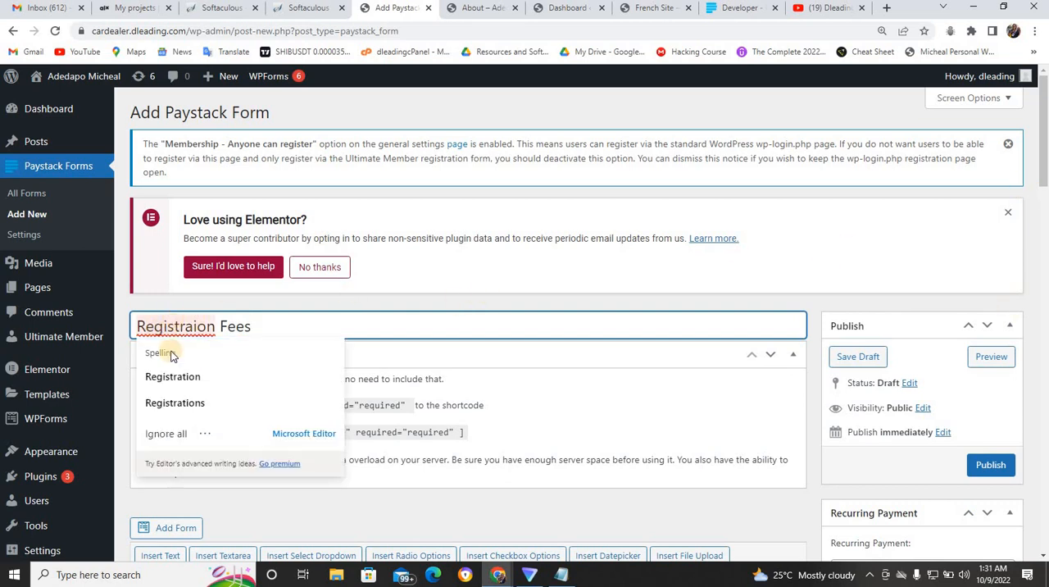
{"action": "left_click", "coordinate": [169, 378]}
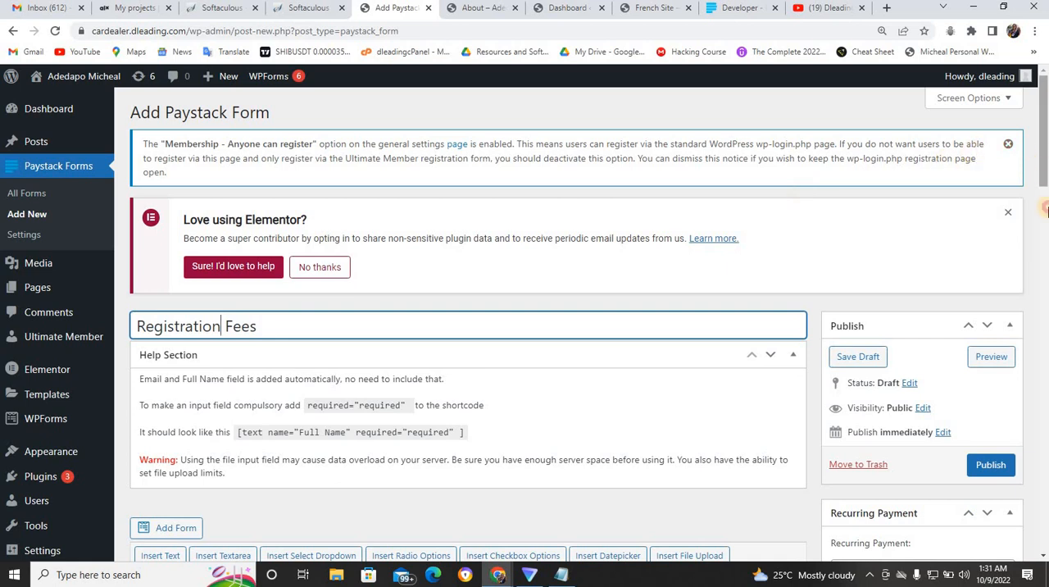
- Set the amount to be paid in the form's extra description settings to 1000
{"action": "left_click_drag", "start_coordinate": [1044, 160], "coordinate": [1045, 390]}
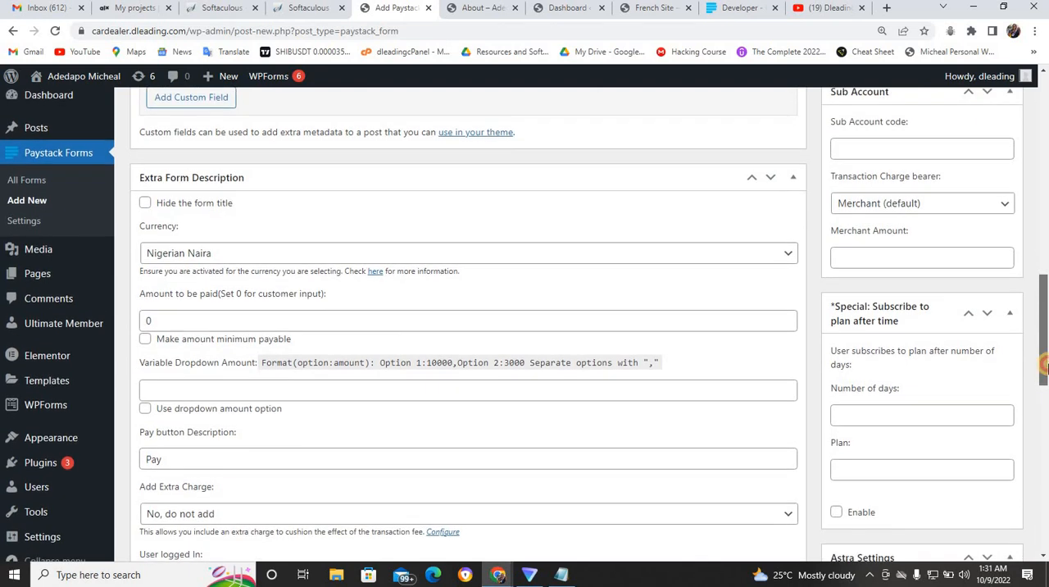
{"action": "left_click", "coordinate": [182, 318]}
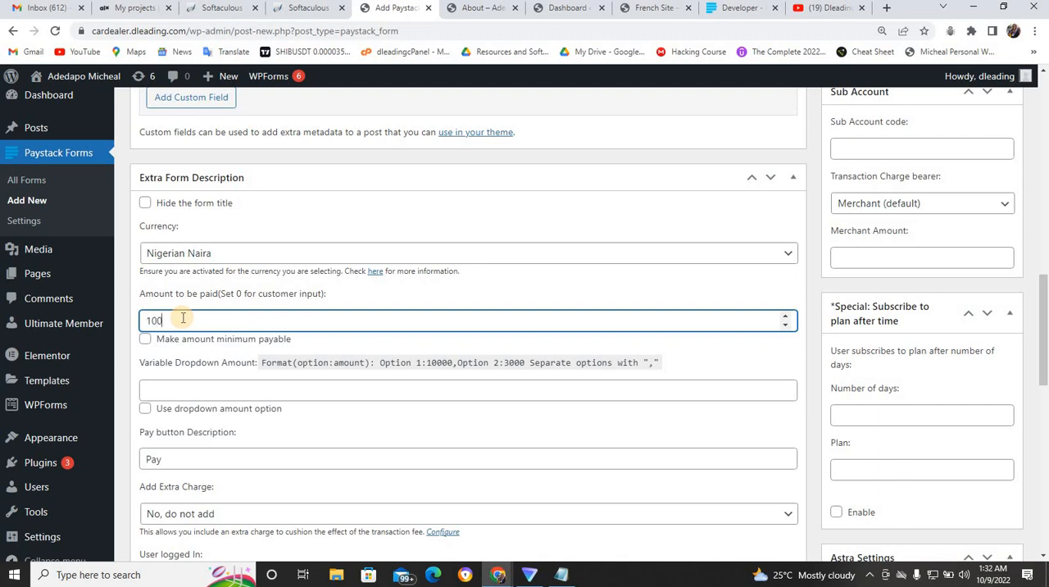
{"action": "type", "text": "0"}
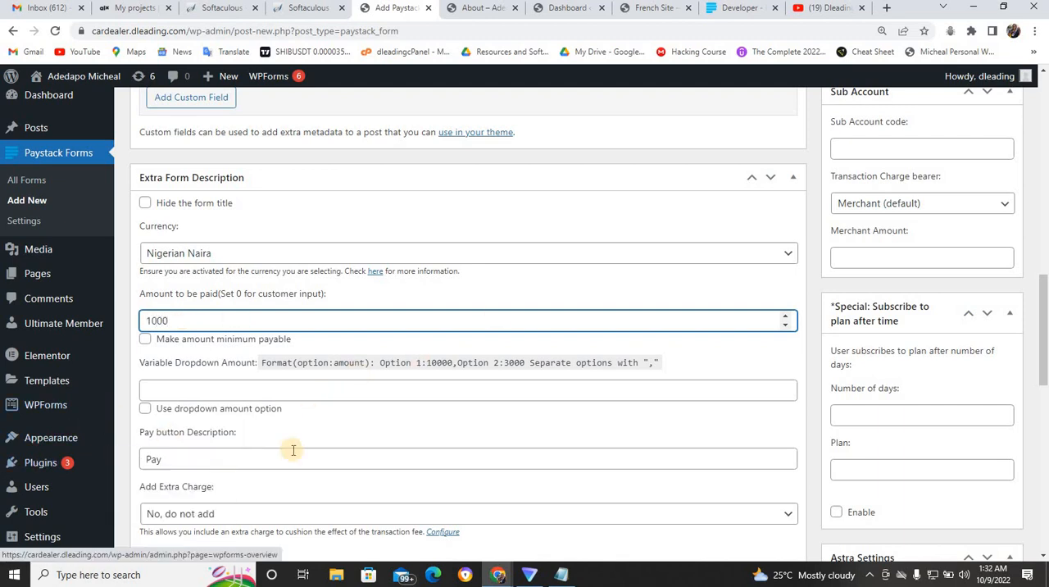
- Change the form's pay button description to "Register"
{"action": "left_click", "coordinate": [182, 456]}
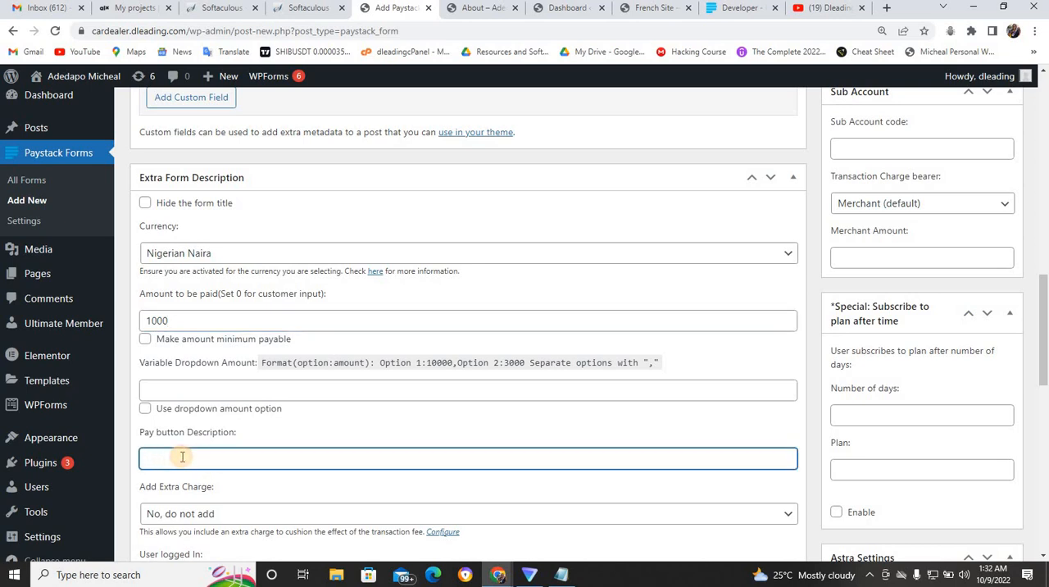
{"action": "type", "text": "r"}
{"action": "key", "text": "BackSpace"}
{"action": "type", "text": "Re"}
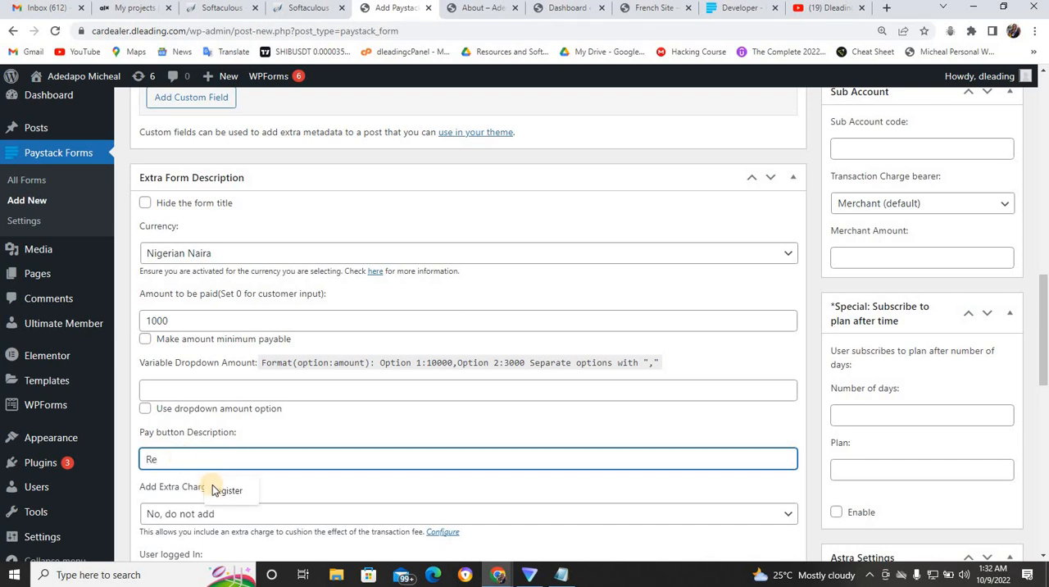
{"action": "left_click", "coordinate": [215, 488]}
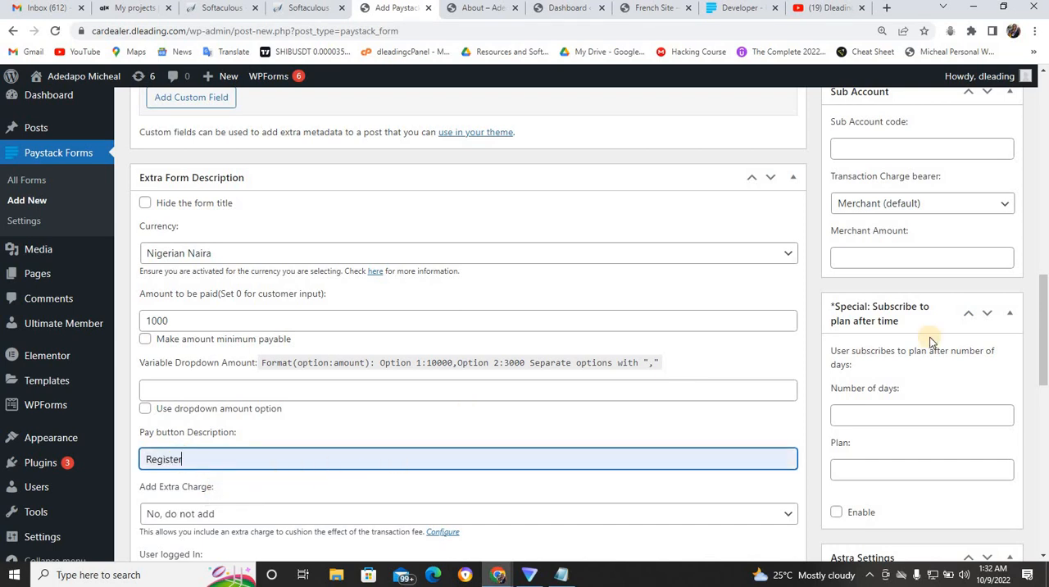
- Switch to the incognito window showing the live site and copy the link address of its Login page
{"action": "left_click_drag", "start_coordinate": [1042, 344], "coordinate": [1044, 414]}
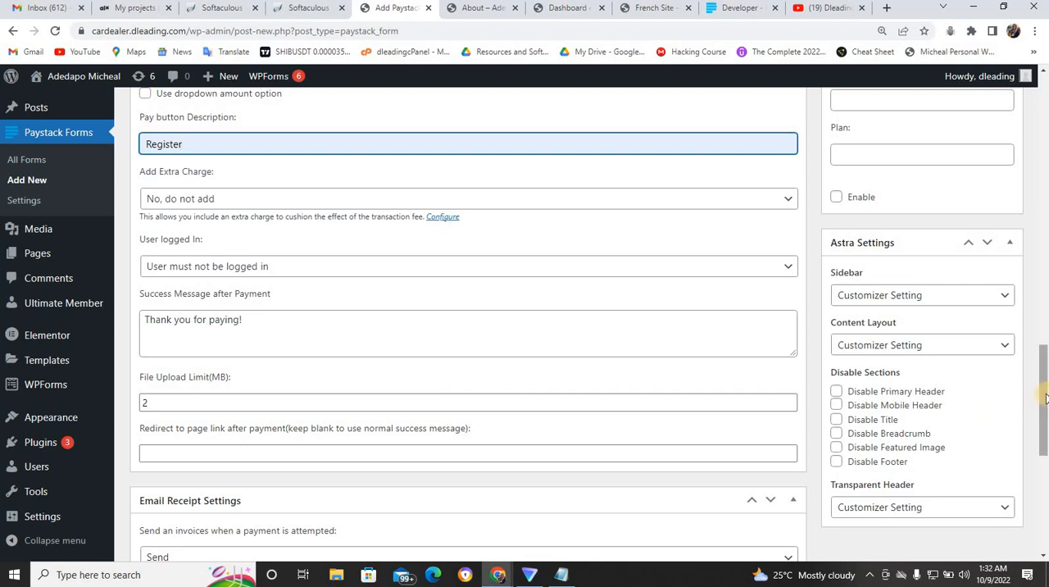
{"action": "left_click_drag", "start_coordinate": [1044, 401], "coordinate": [1044, 418]}
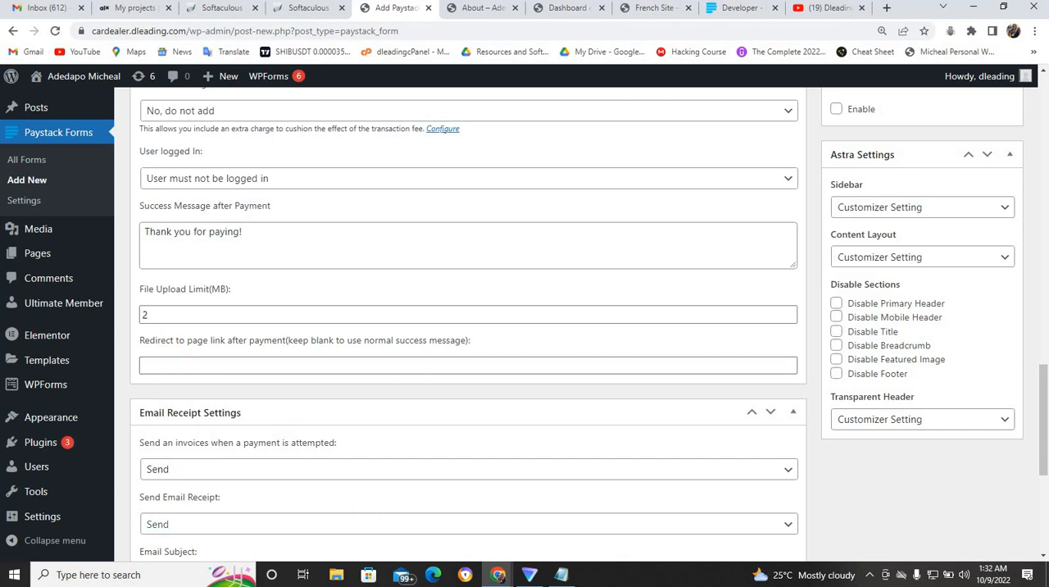
{"action": "mouse_move", "coordinate": [496, 579]}
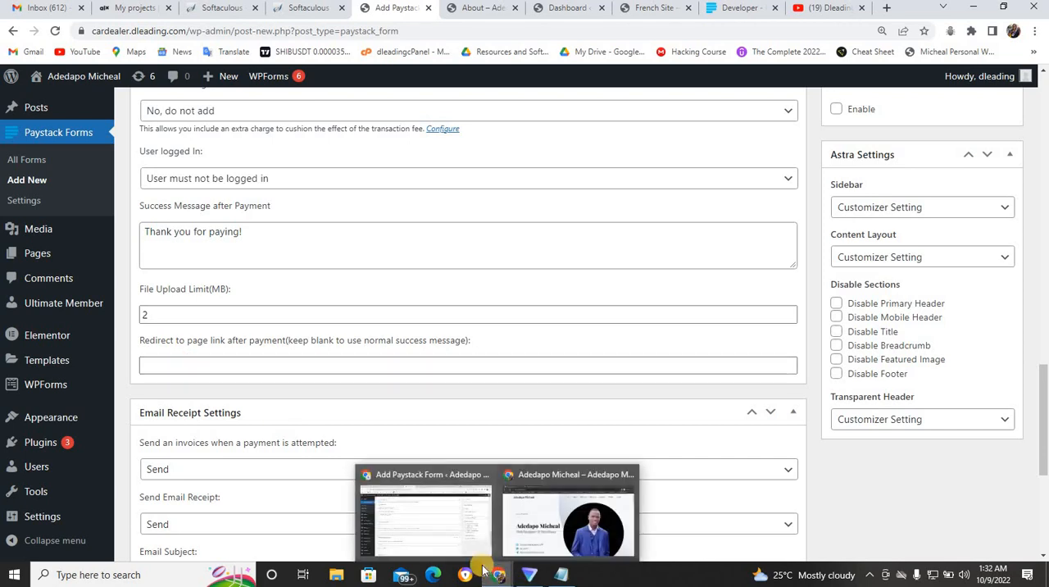
{"action": "left_click", "coordinate": [538, 513]}
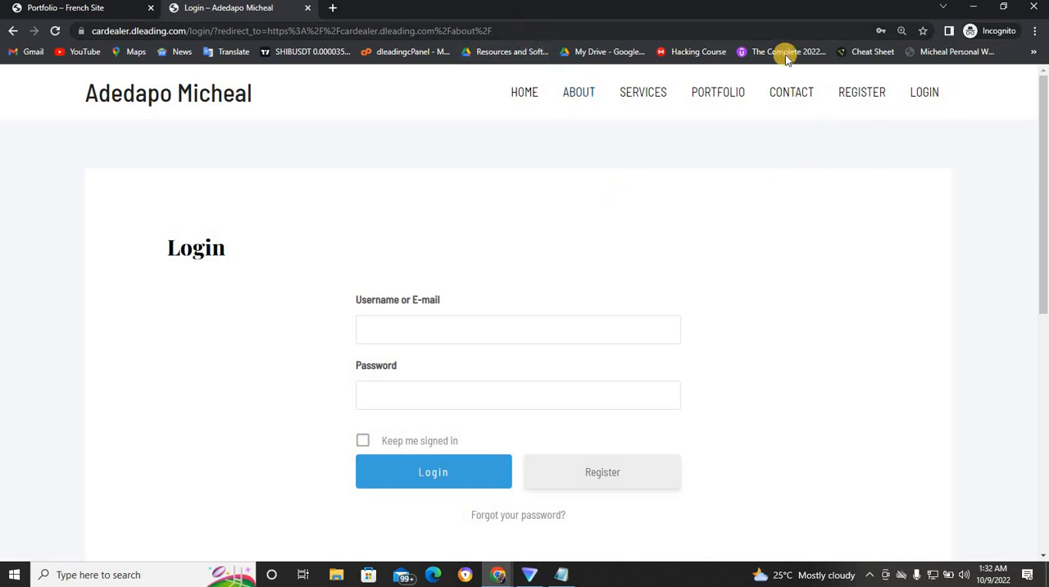
{"action": "right_click", "coordinate": [929, 94]}
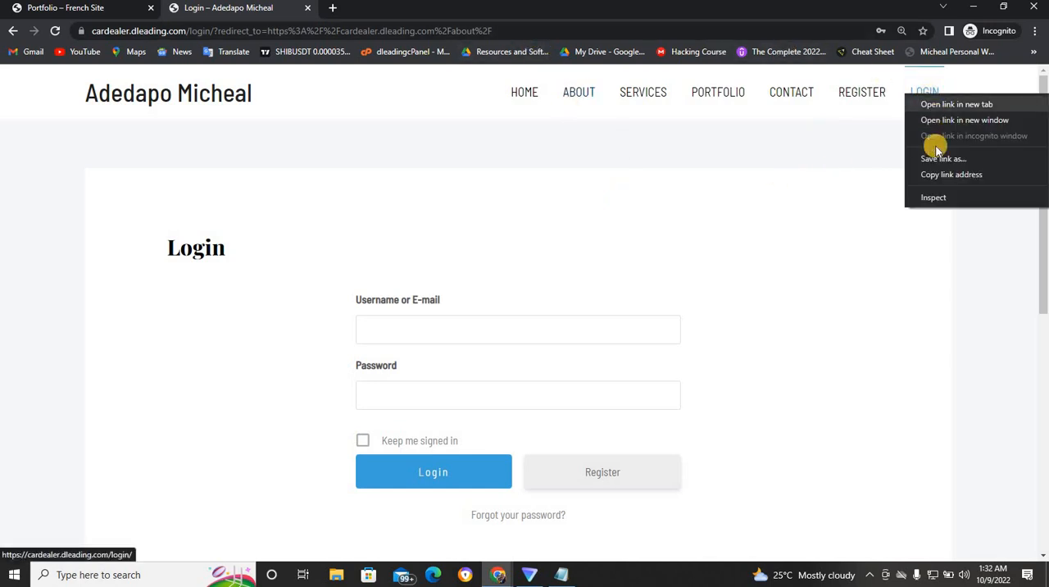
{"action": "left_click", "coordinate": [935, 170]}
{"action": "left_click", "coordinate": [927, 94]}
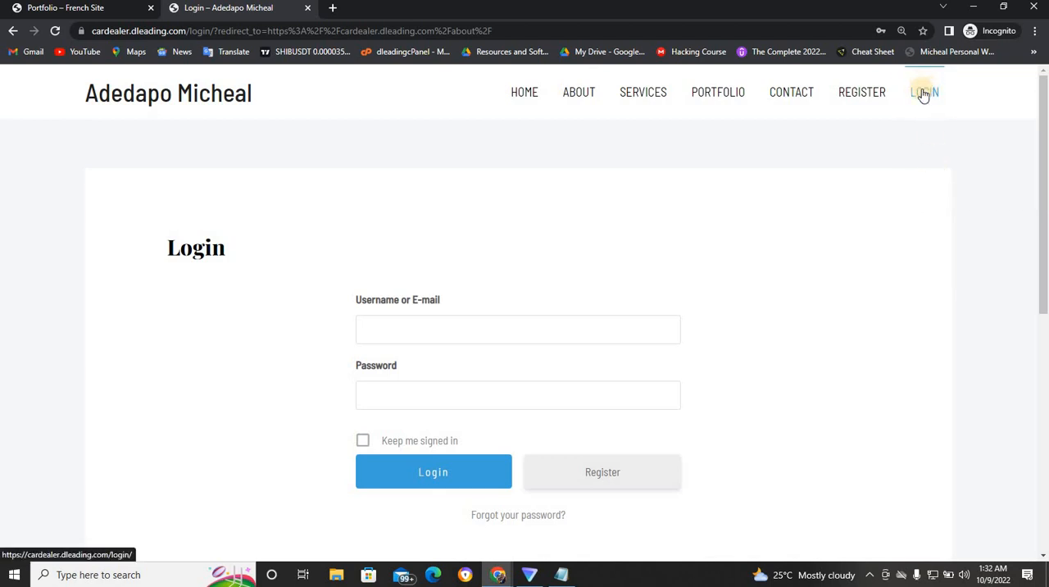
{"action": "left_click", "coordinate": [511, 31]}
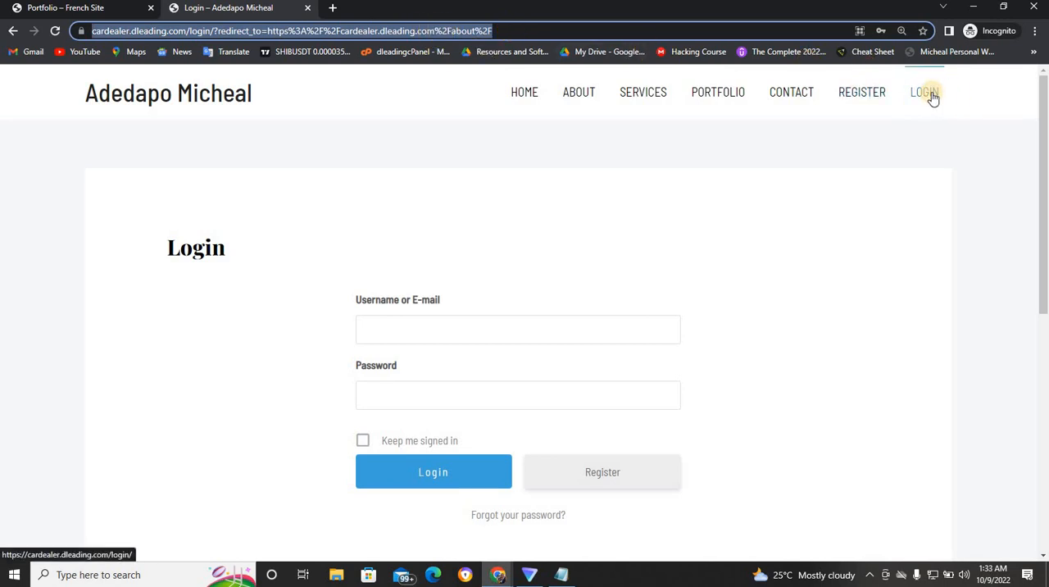
{"action": "mouse_move", "coordinate": [499, 574]}
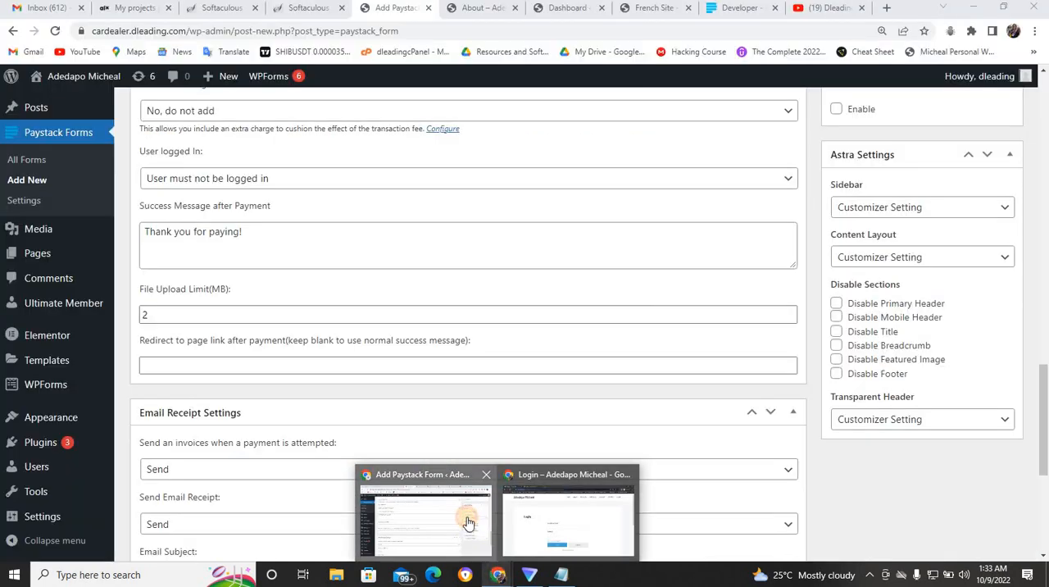
{"action": "left_click", "coordinate": [468, 520]}
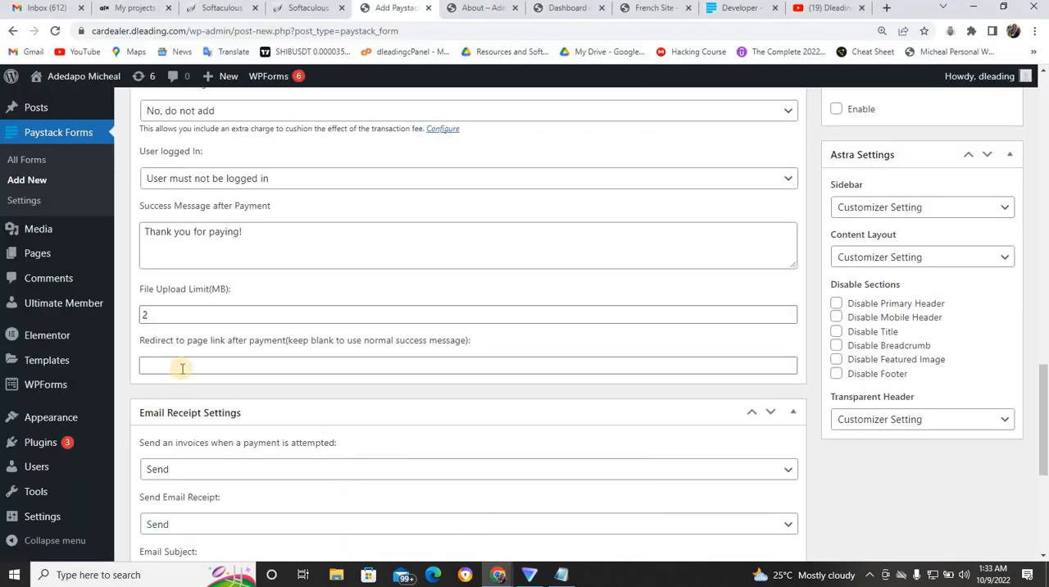
{"action": "left_click", "coordinate": [155, 364]}
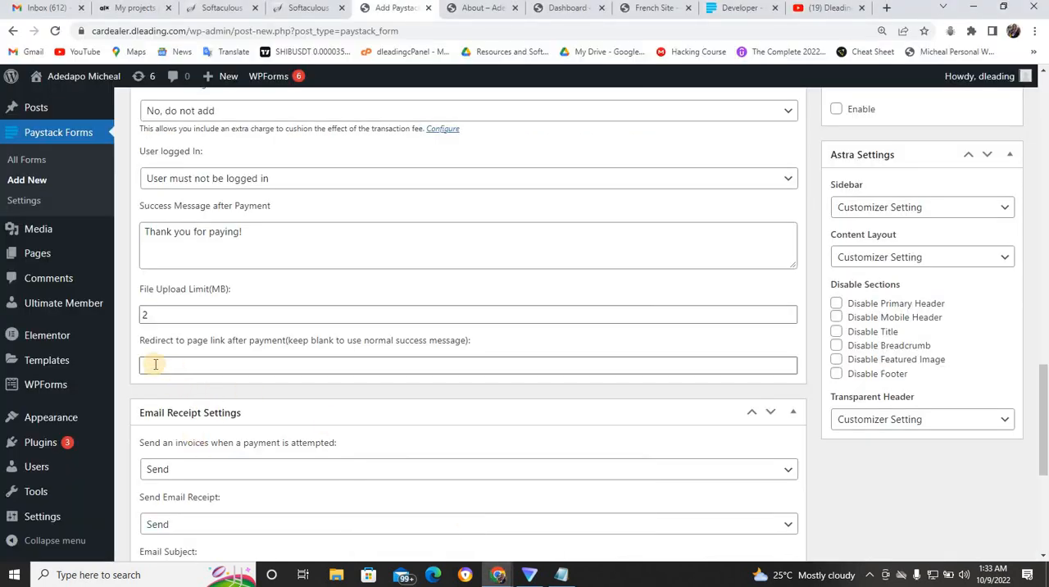
{"action": "left_click", "coordinate": [172, 362]}
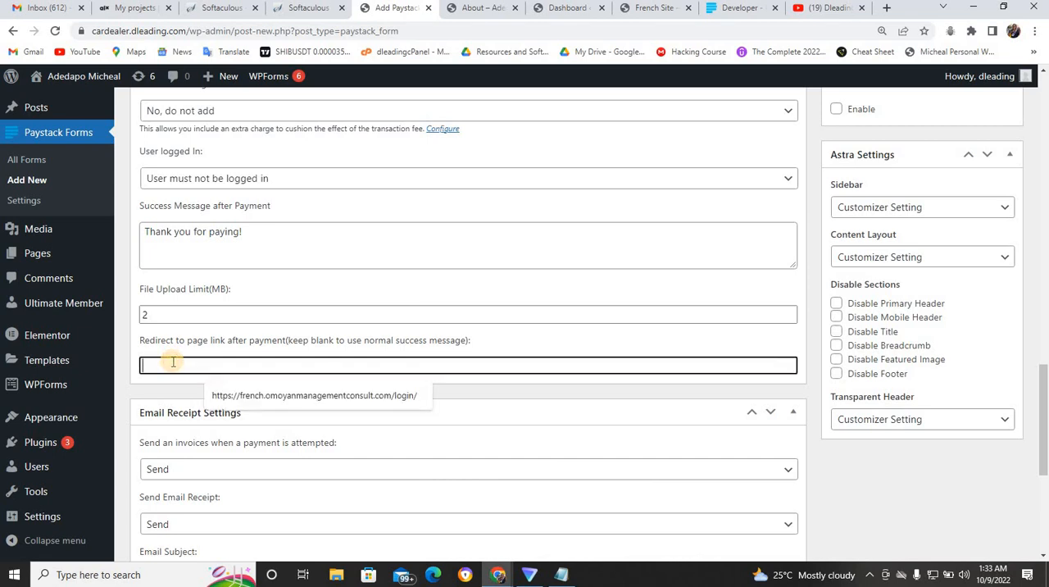
{"action": "key", "text": "ctrl+v"}
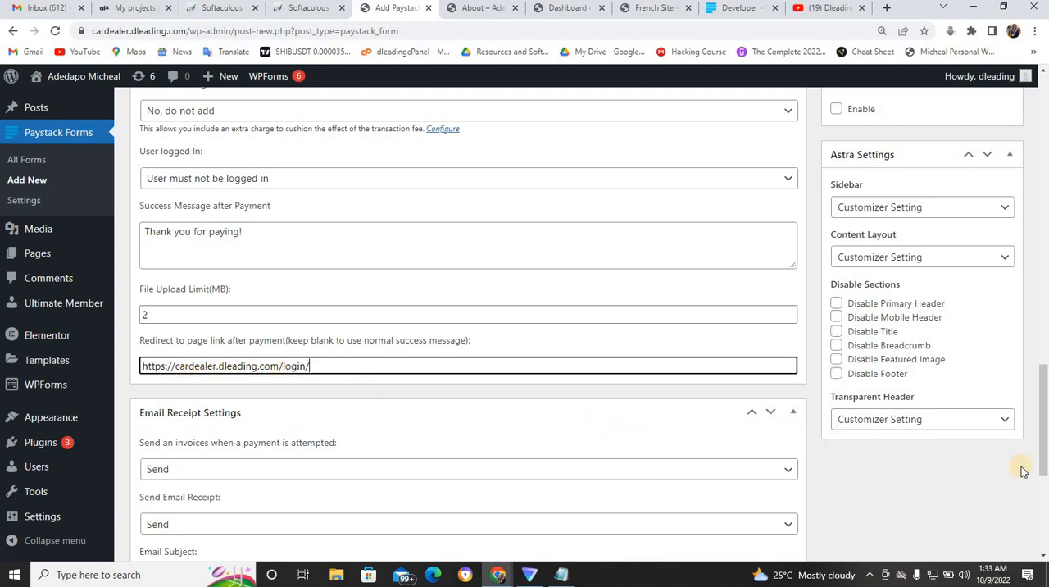
- Publish the "Registration Fees" form and copy its shortcode
{"action": "left_click_drag", "start_coordinate": [1043, 458], "coordinate": [1044, 191]}
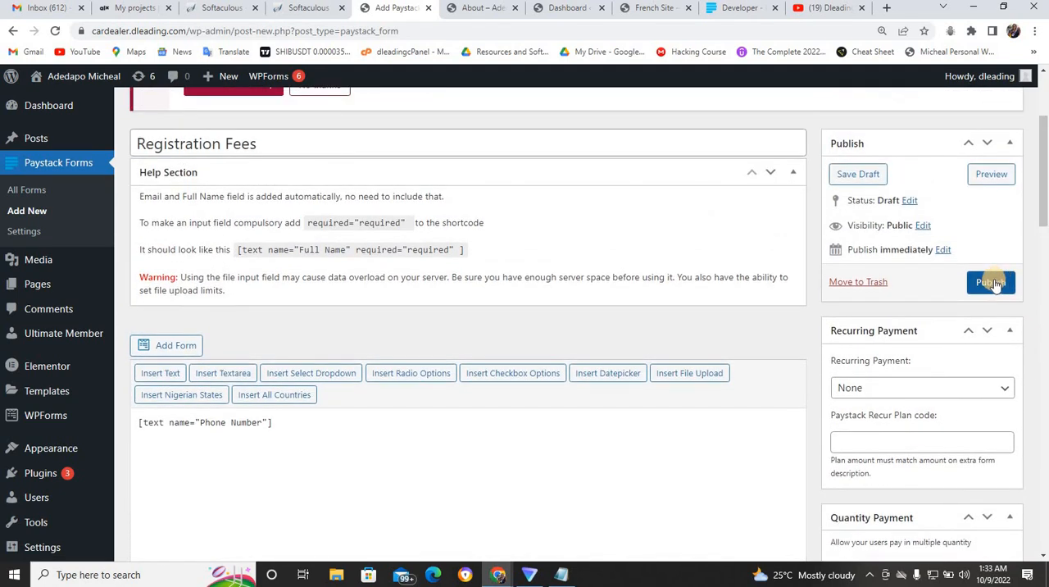
{"action": "left_click", "coordinate": [993, 282]}
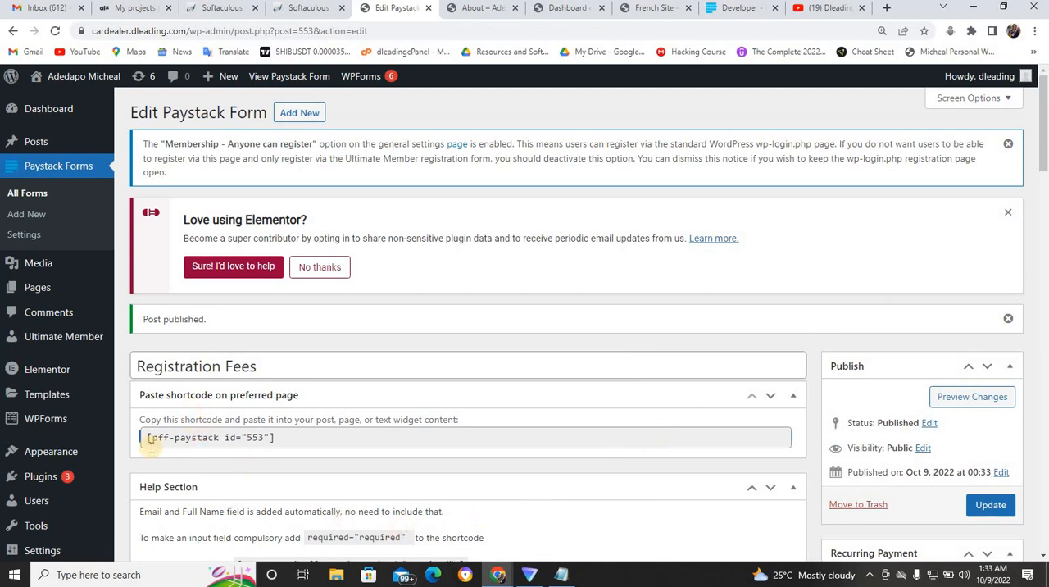
{"action": "left_click", "coordinate": [253, 437]}
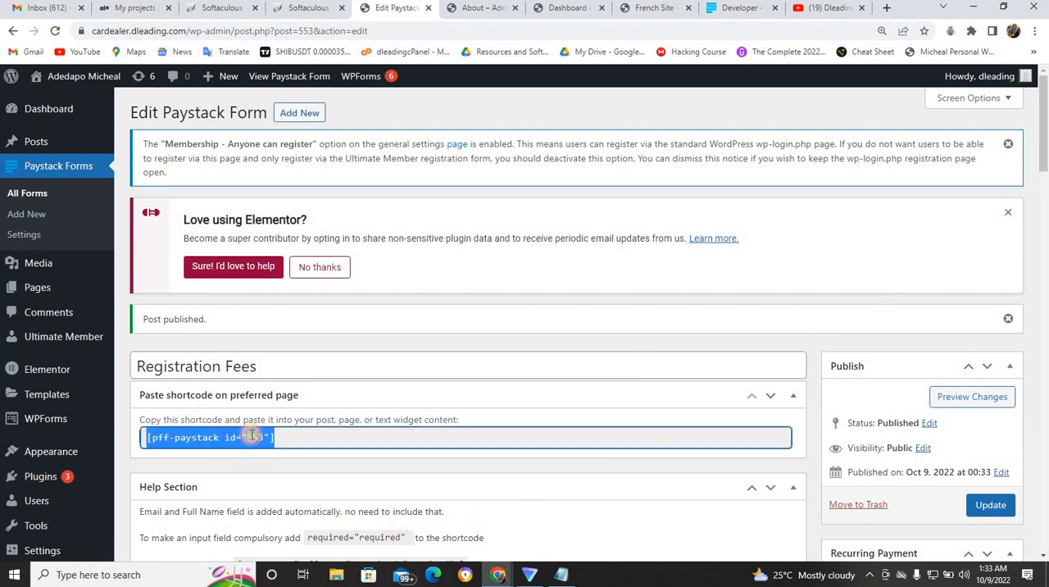
{"action": "right_click", "coordinate": [248, 437]}
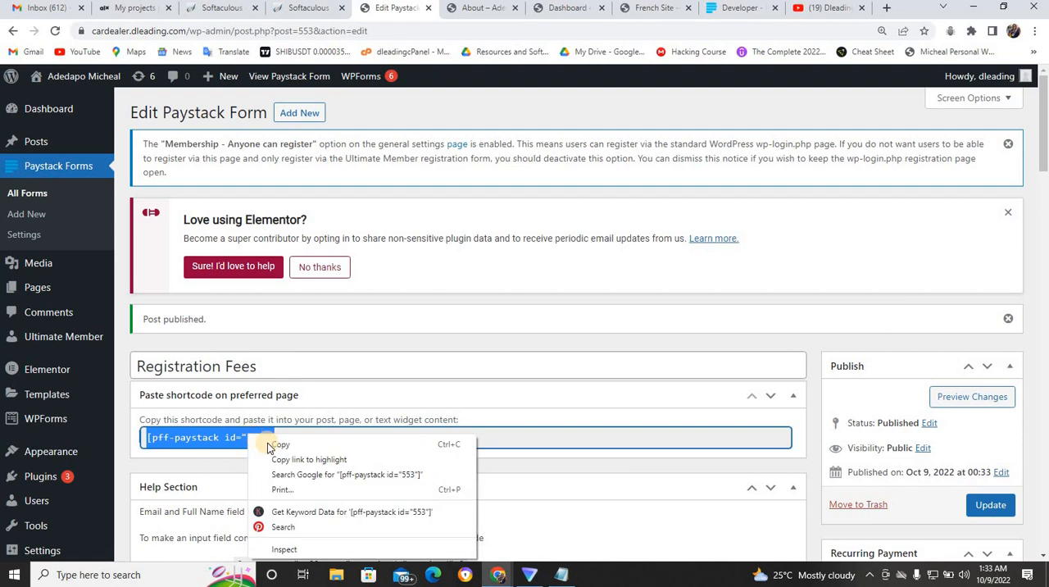
{"action": "left_click", "coordinate": [271, 441]}
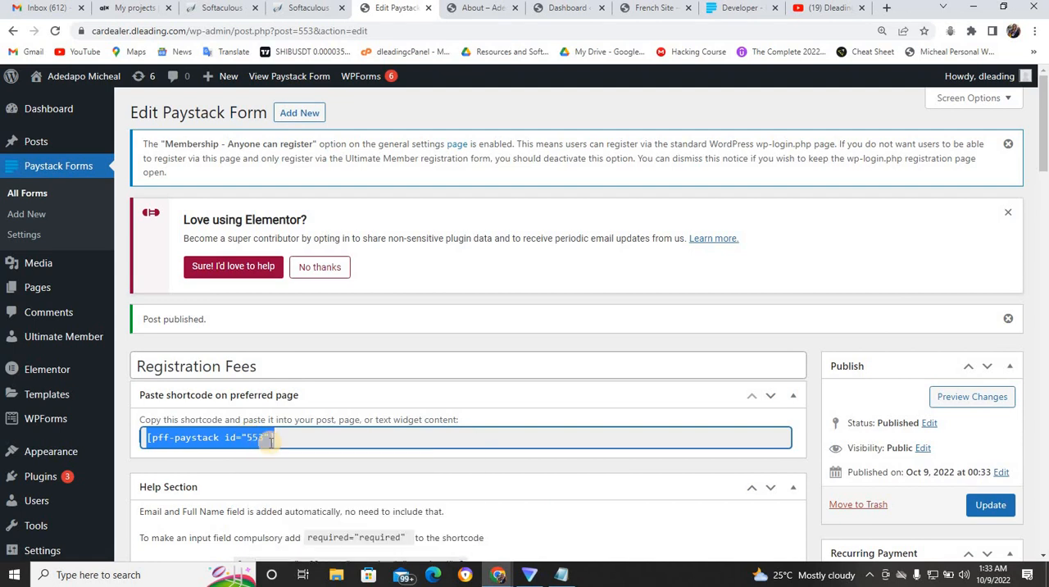
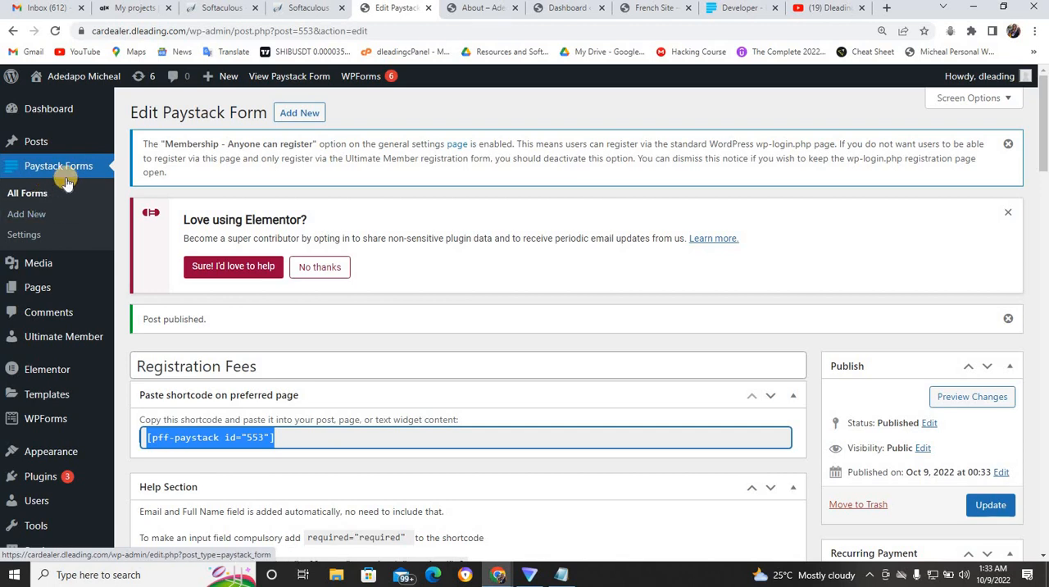
- Open the Paystack Forms settings and compare the live and test API keys with those on the Paystack dashboard's API Keys & Webhooks page
{"action": "left_click", "coordinate": [30, 236]}
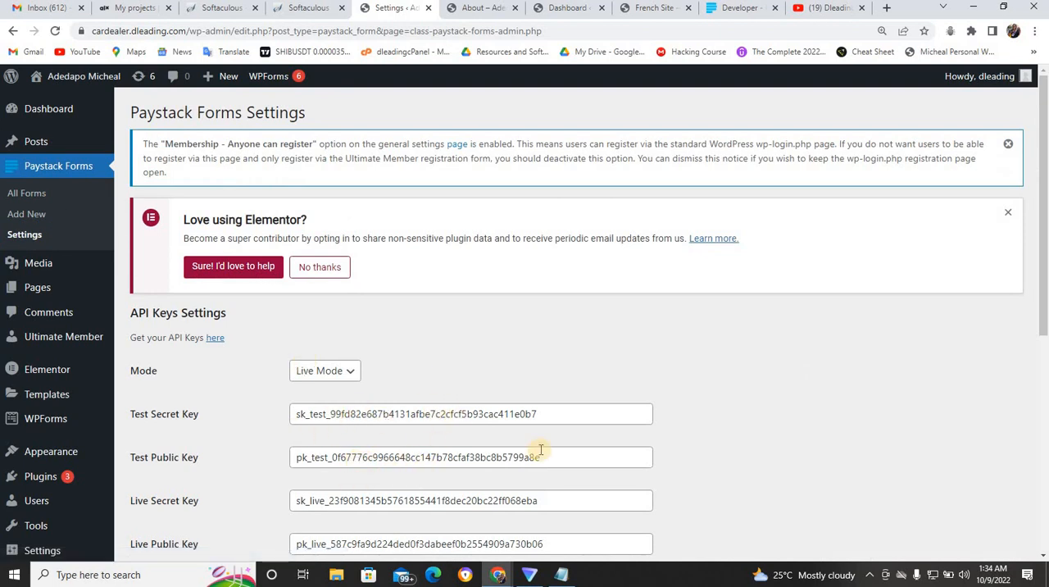
{"action": "left_click_drag", "start_coordinate": [1044, 321], "coordinate": [1044, 370]}
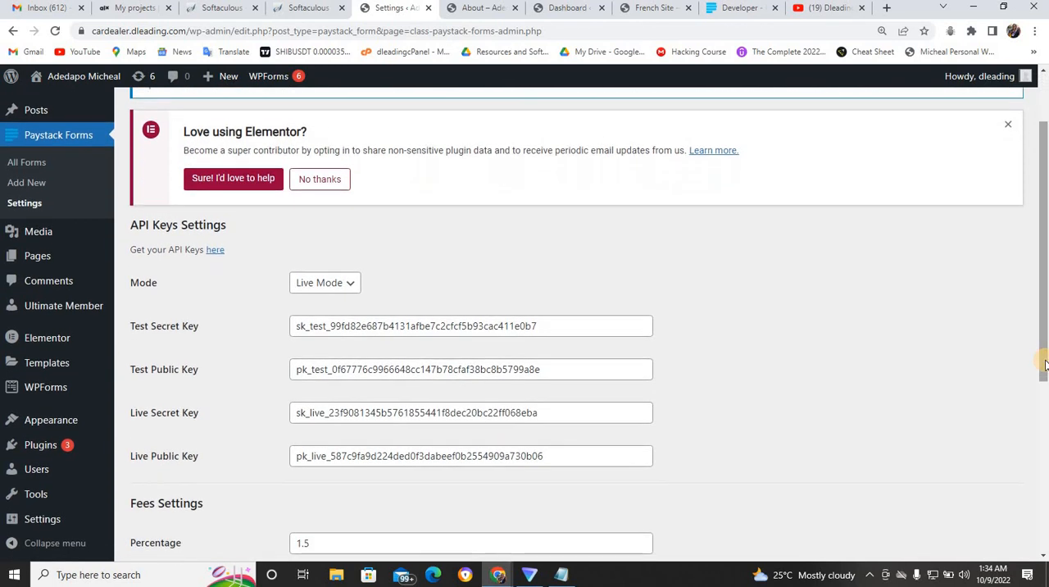
{"action": "left_click", "coordinate": [742, 8]}
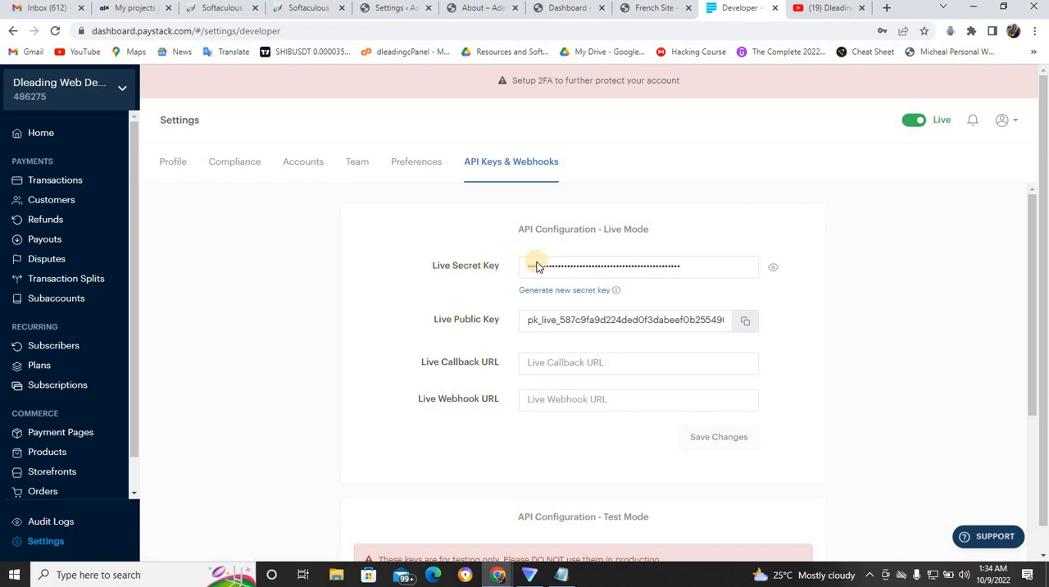
{"action": "left_click", "coordinate": [382, 9]}
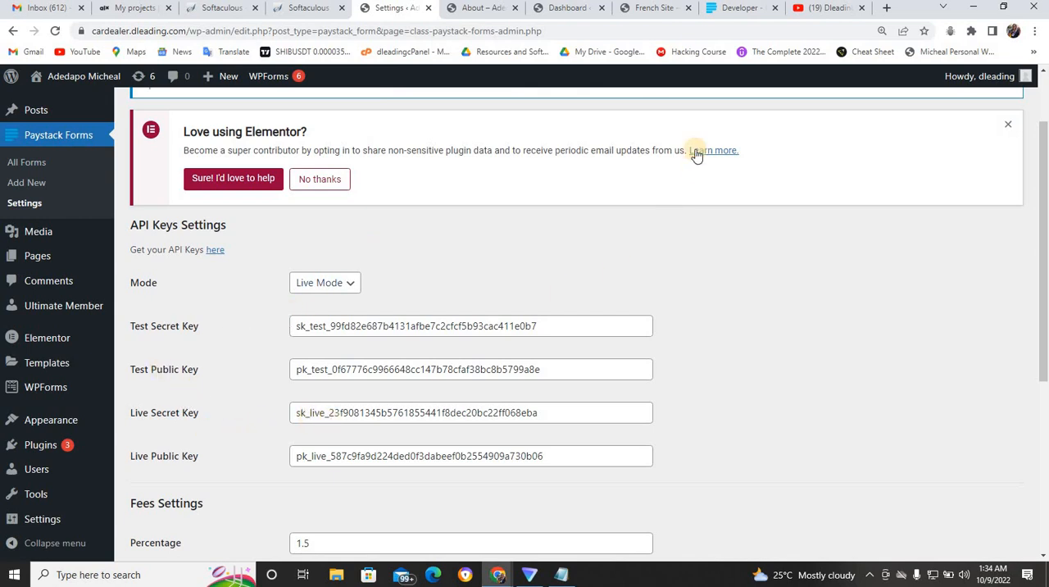
{"action": "left_click", "coordinate": [739, 8]}
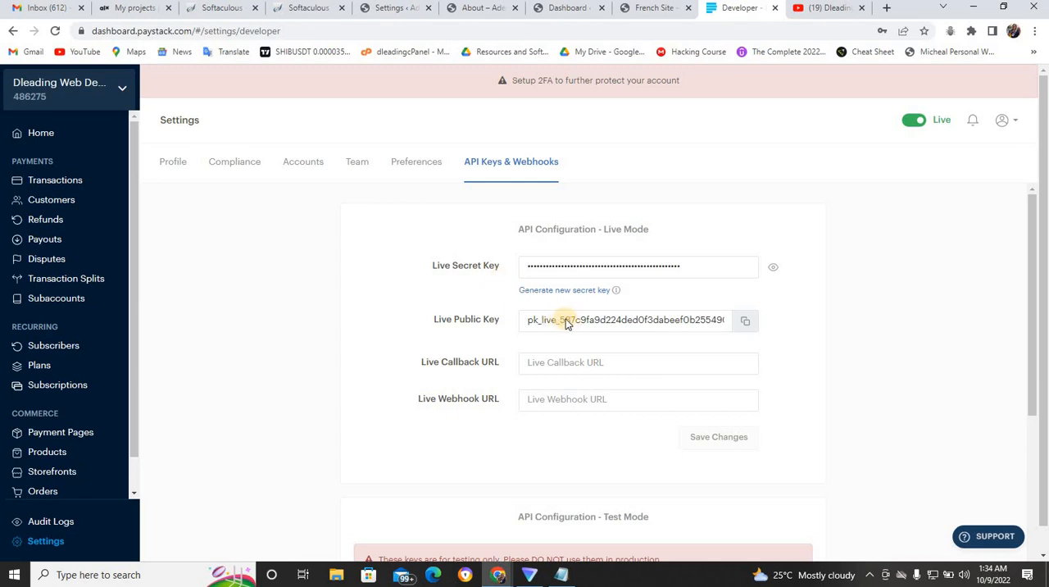
{"action": "left_click", "coordinate": [397, 8]}
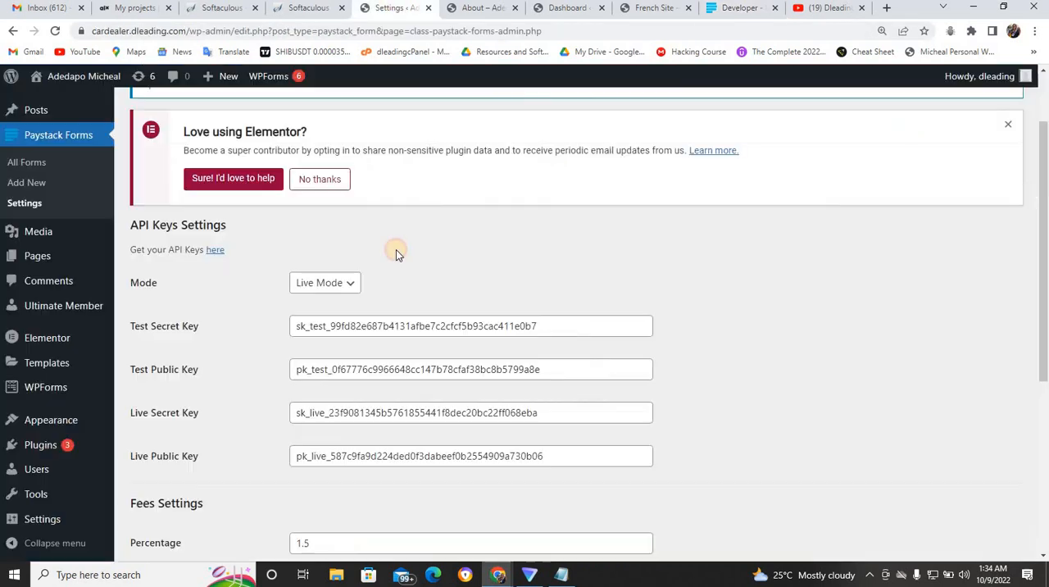
{"action": "left_click", "coordinate": [344, 456]}
{"action": "left_click", "coordinate": [713, 17]}
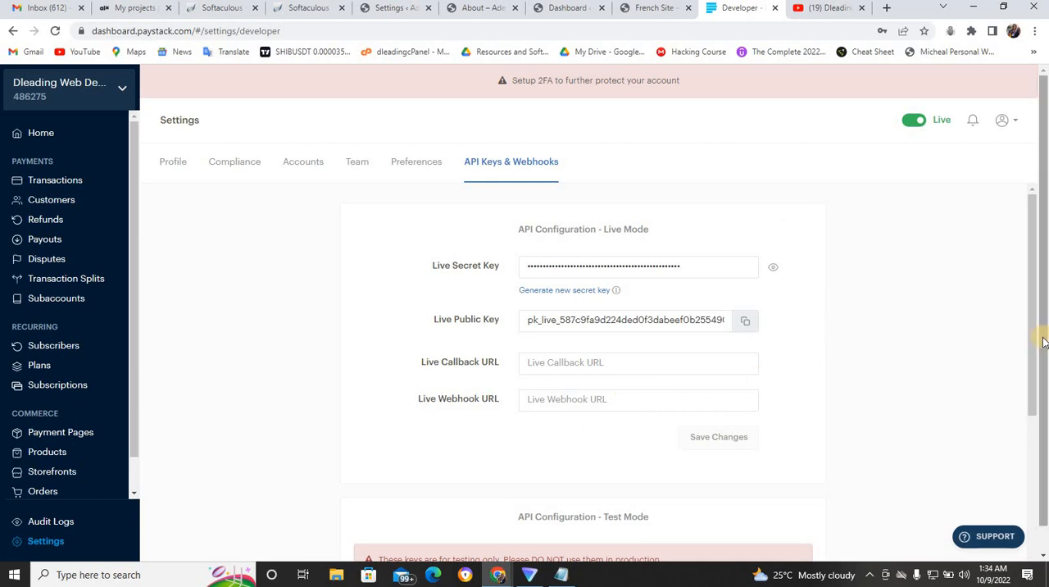
{"action": "left_click_drag", "start_coordinate": [1030, 340], "coordinate": [1029, 467]}
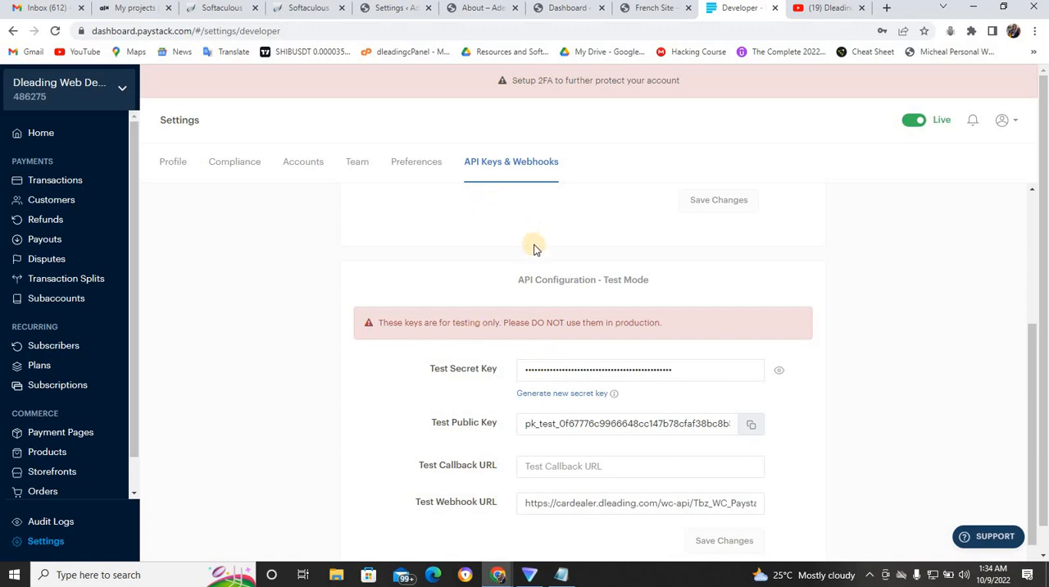
{"action": "left_click", "coordinate": [394, 8]}
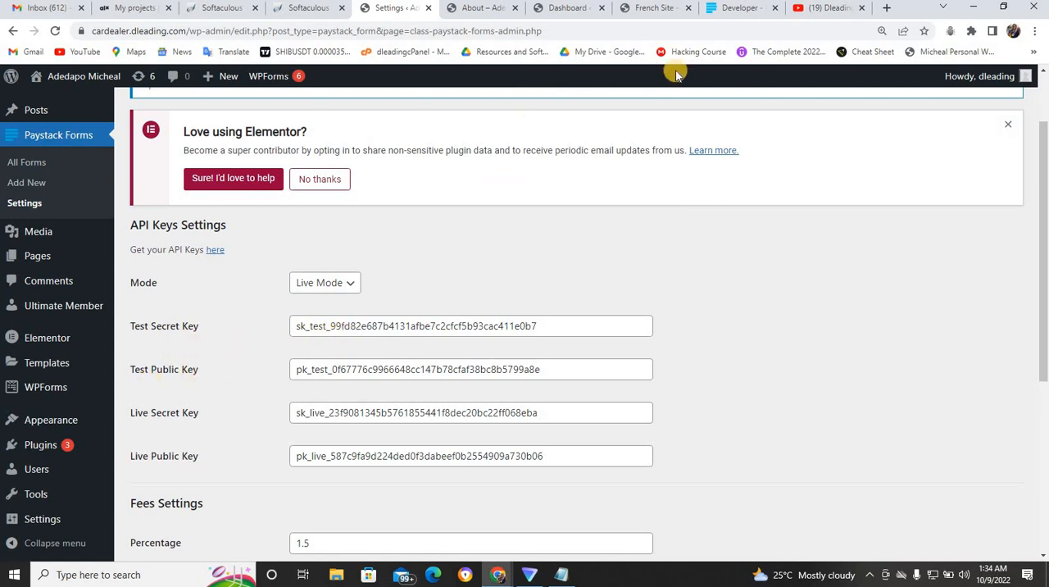
{"action": "left_click", "coordinate": [740, 8]}
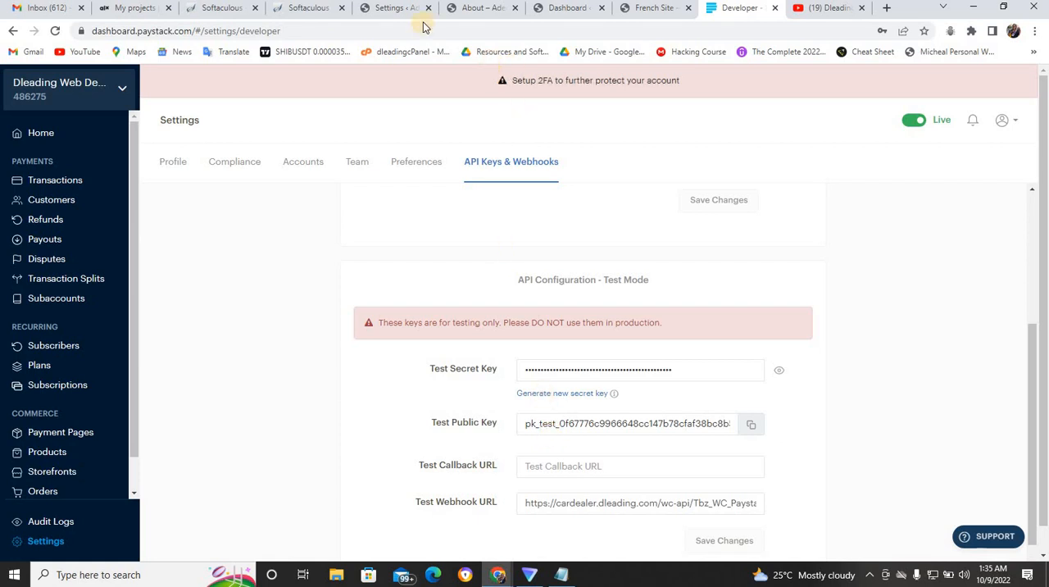
{"action": "left_click", "coordinate": [392, 8]}
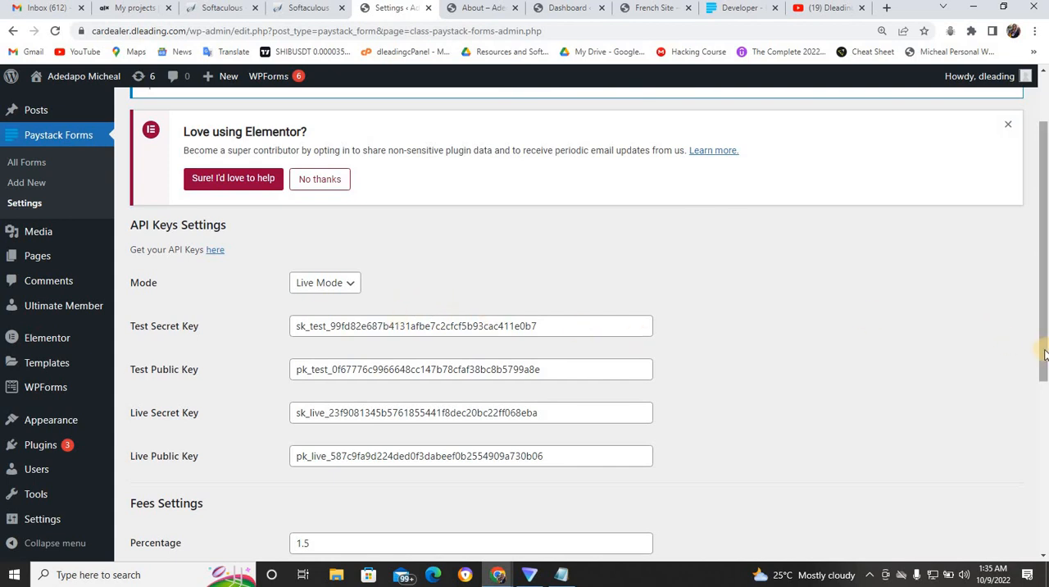
- Save the Paystack Forms settings, switching the mode to Test Mode
{"action": "scroll", "coordinate": [1008, 346], "scroll_direction": "down", "scroll_amount": 4}
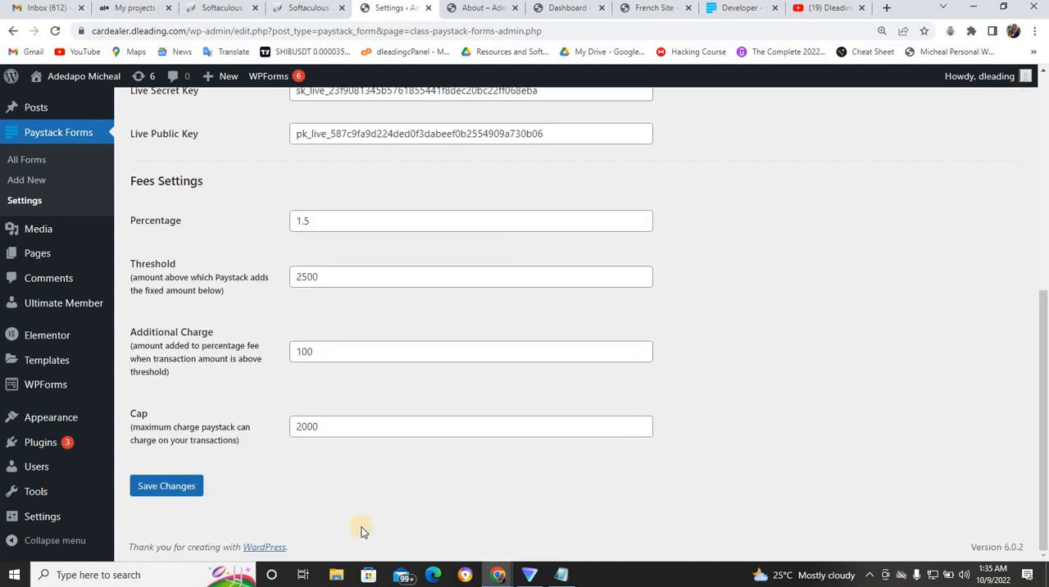
{"action": "left_click", "coordinate": [188, 488]}
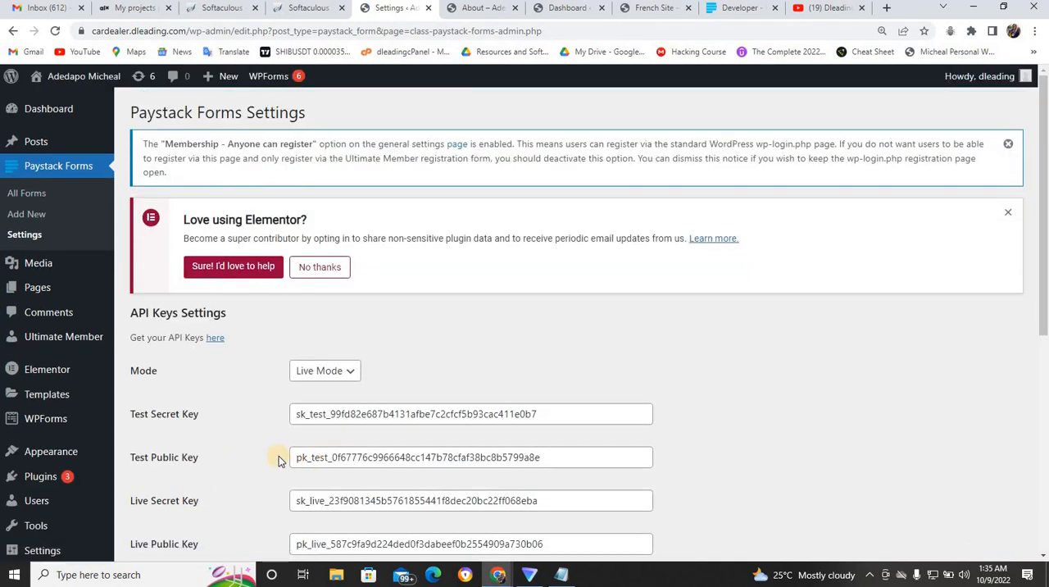
{"action": "left_click", "coordinate": [352, 373]}
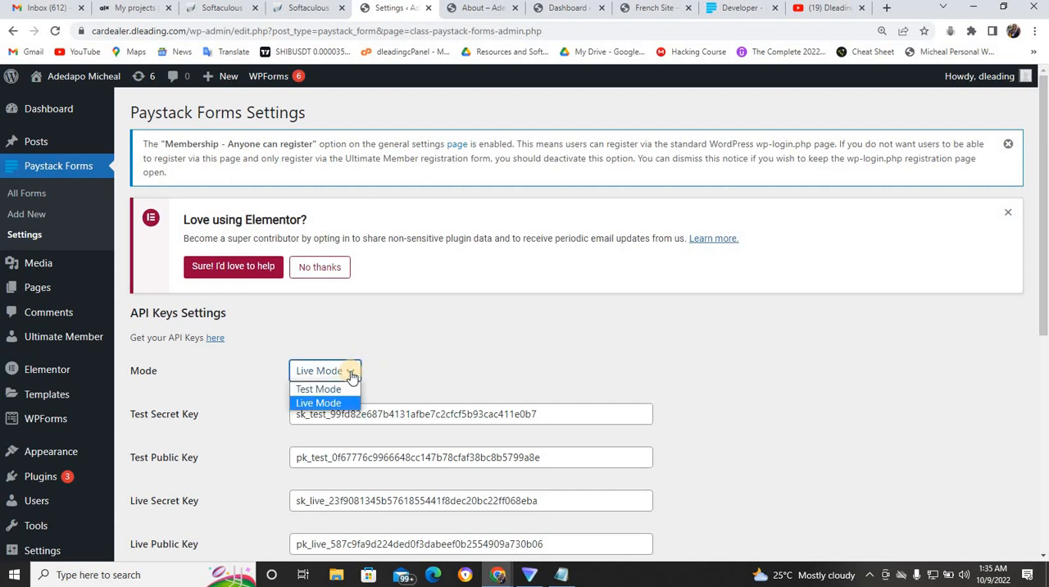
{"action": "left_click", "coordinate": [298, 388]}
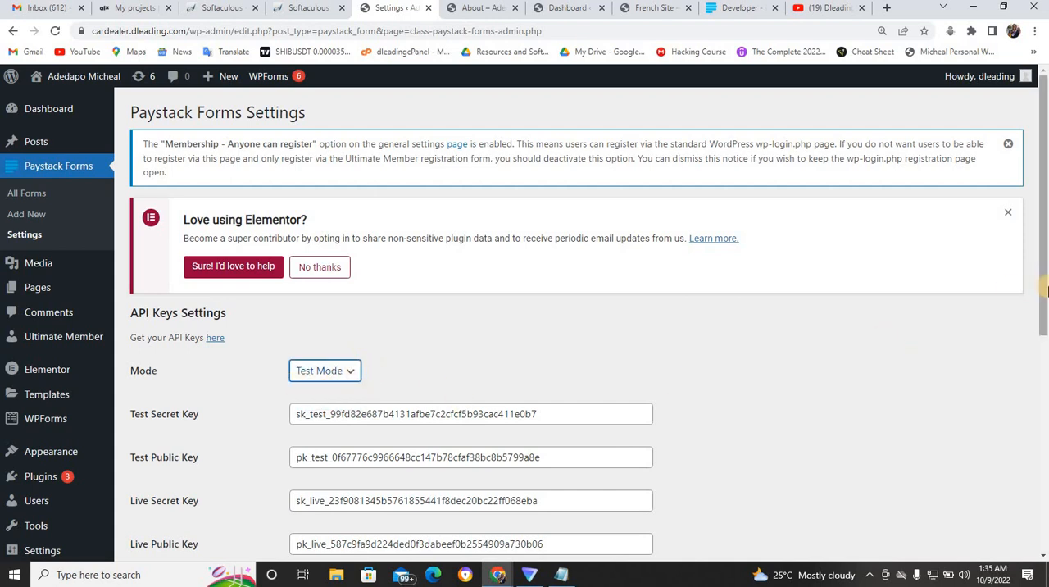
{"action": "left_click_drag", "start_coordinate": [1043, 291], "coordinate": [1008, 511]}
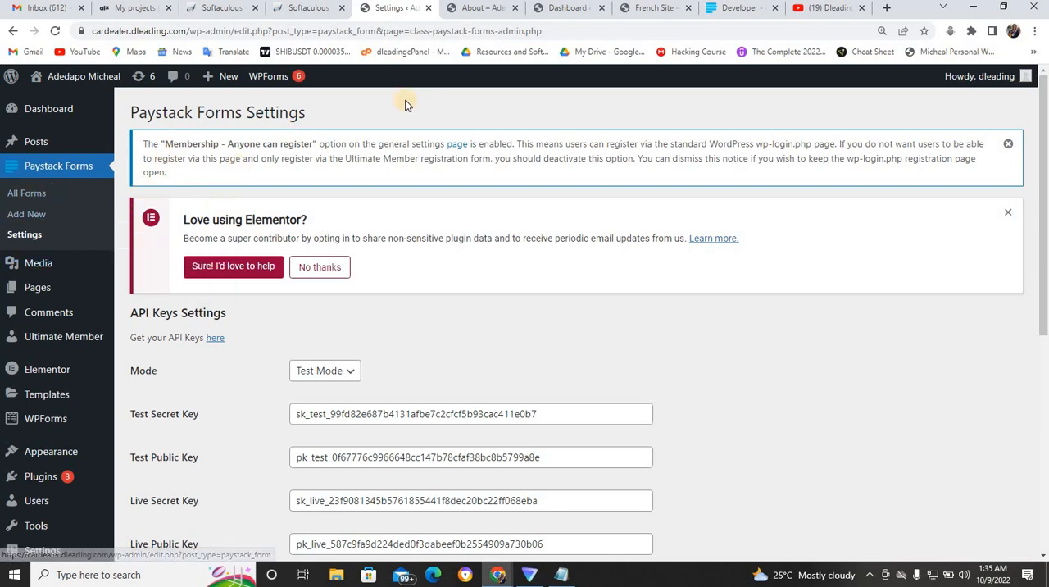
- Look at the account options on the Paystack dashboard and return to the Paystack Forms settings
{"action": "left_click", "coordinate": [750, 9]}
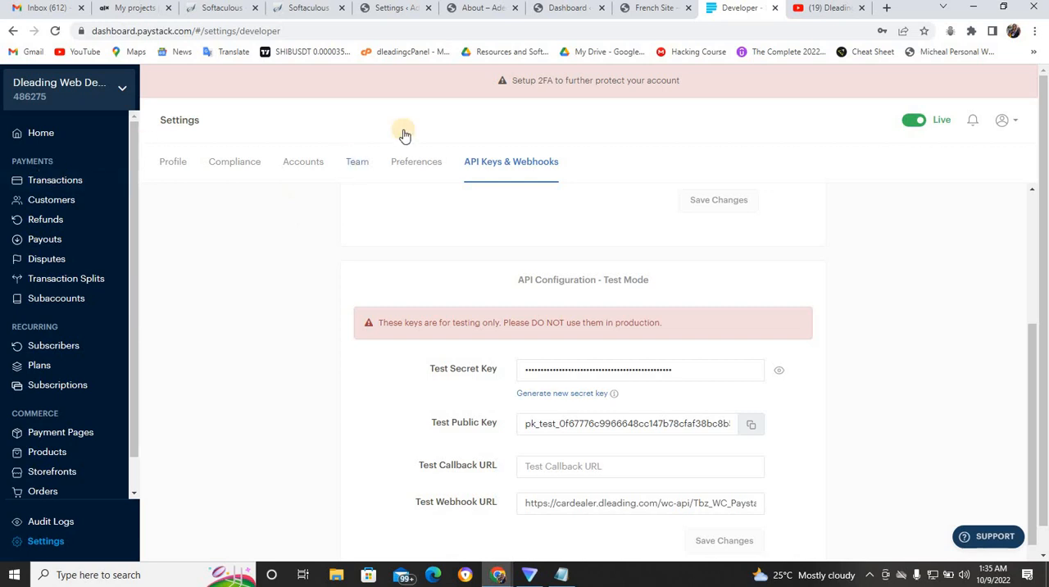
{"action": "left_click", "coordinate": [1004, 121]}
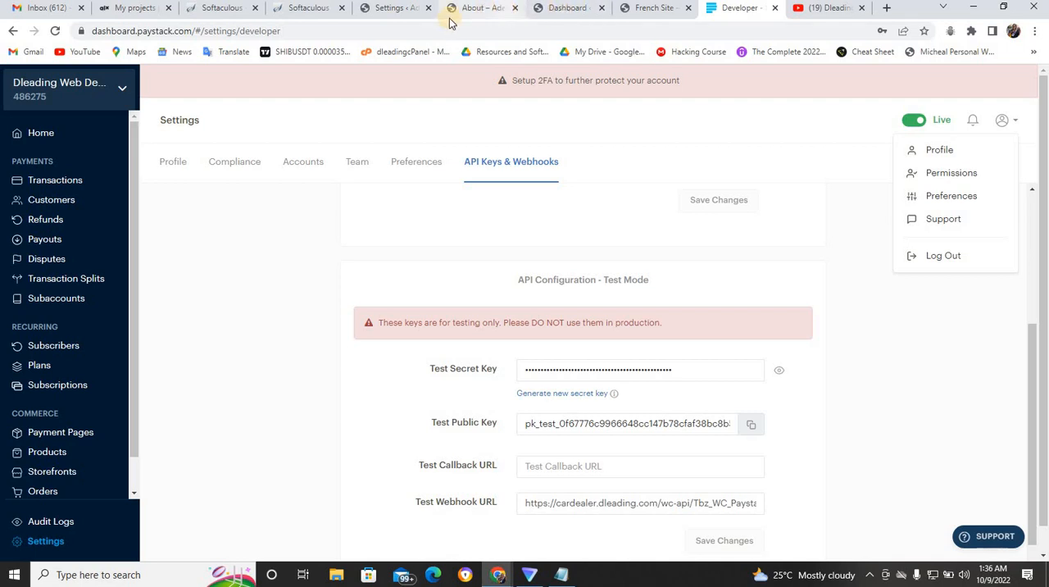
{"action": "left_click", "coordinate": [401, 8]}
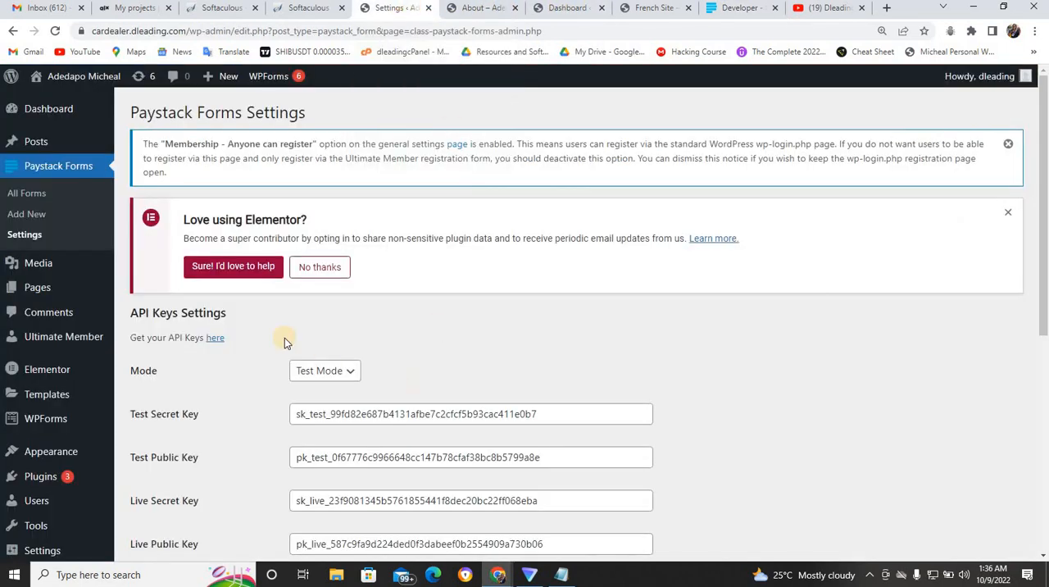
- Copy the shortcode of the "Registration Fees" form from the list of all Paystack forms
{"action": "left_click", "coordinate": [45, 195]}
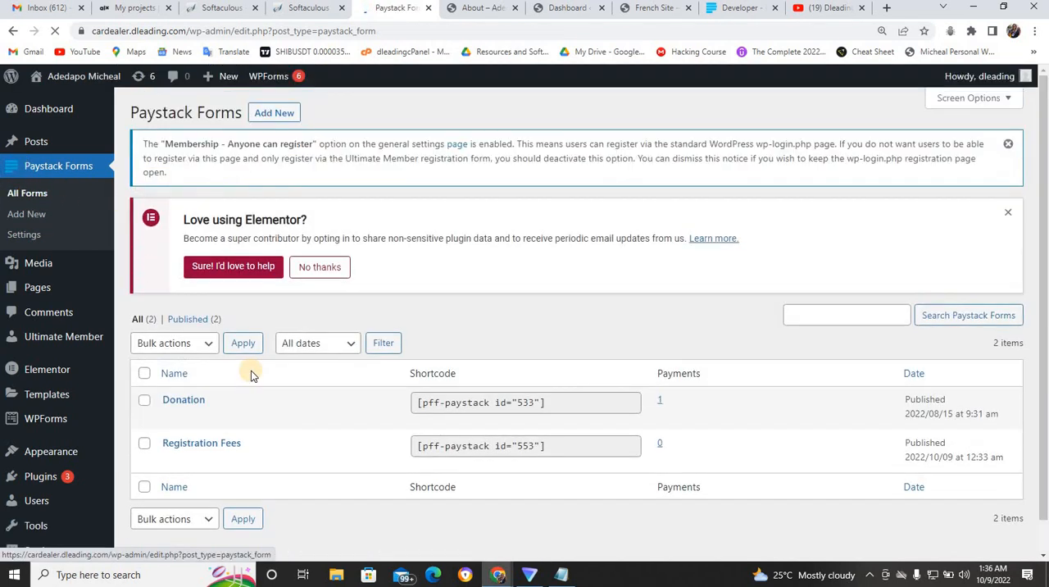
{"action": "mouse_move", "coordinate": [211, 469]}
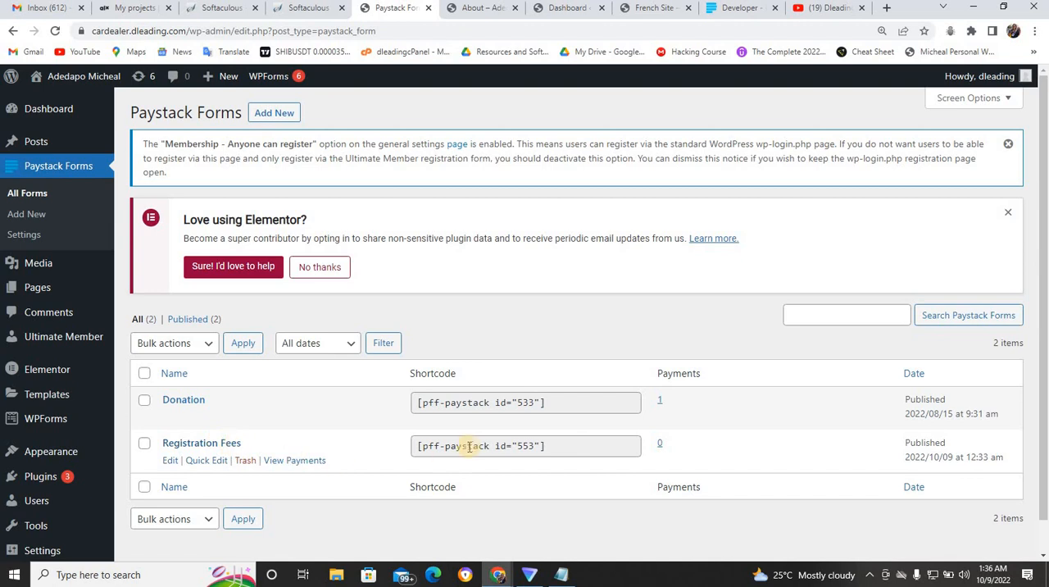
{"action": "left_click", "coordinate": [542, 446]}
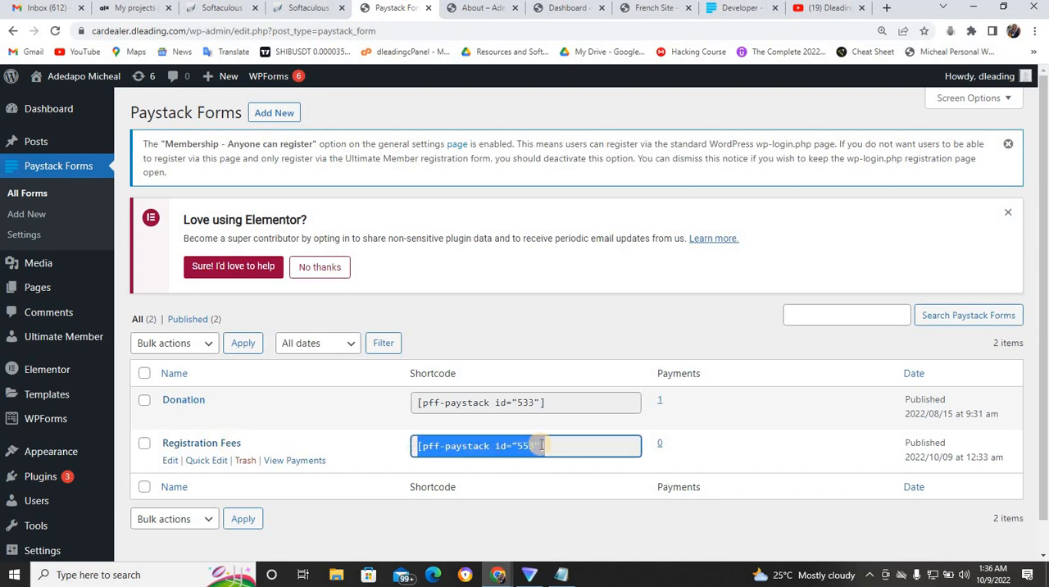
{"action": "right_click", "coordinate": [541, 447]}
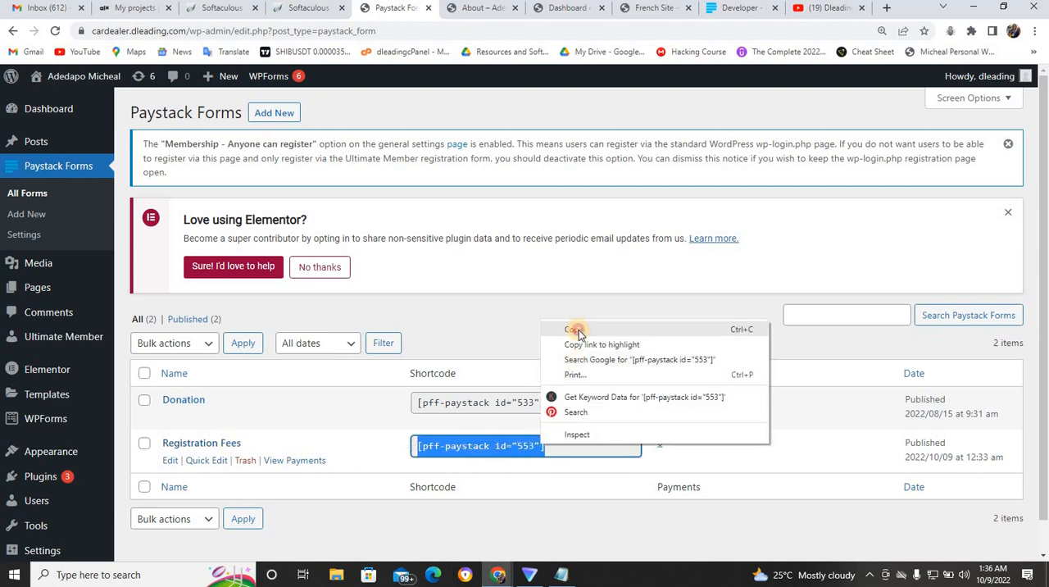
{"action": "left_click", "coordinate": [578, 330]}
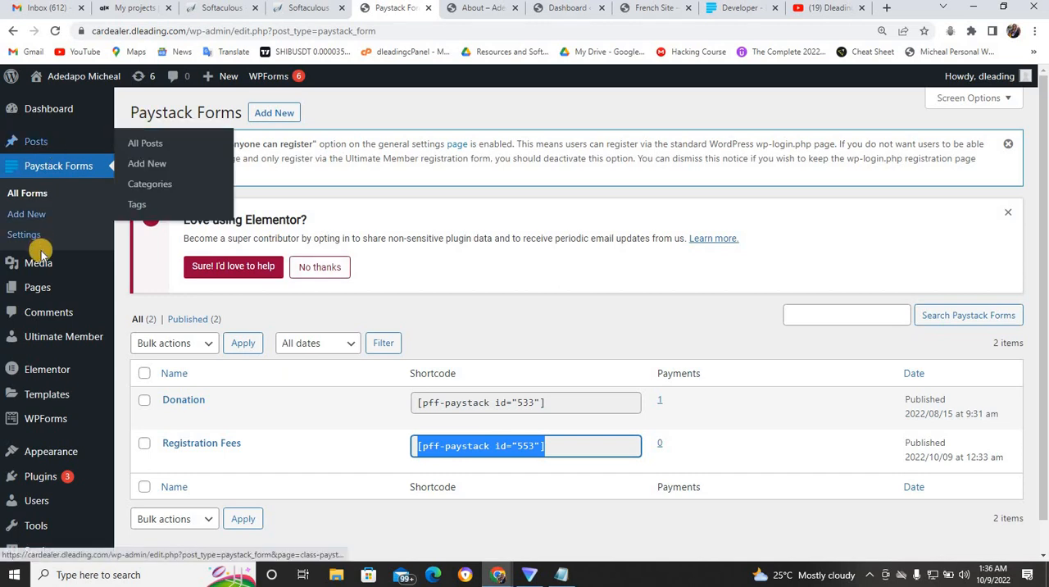
- Add a new page titled "Registration" and paste the shortcode [pff-paystack id="553"] into its body
{"action": "mouse_move", "coordinate": [41, 287]}
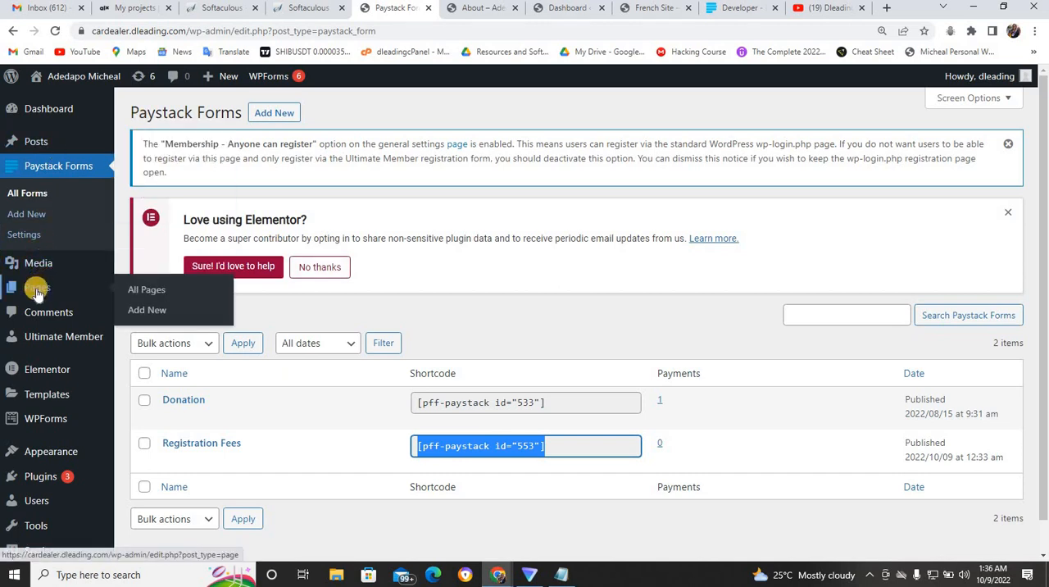
{"action": "left_click", "coordinate": [154, 312]}
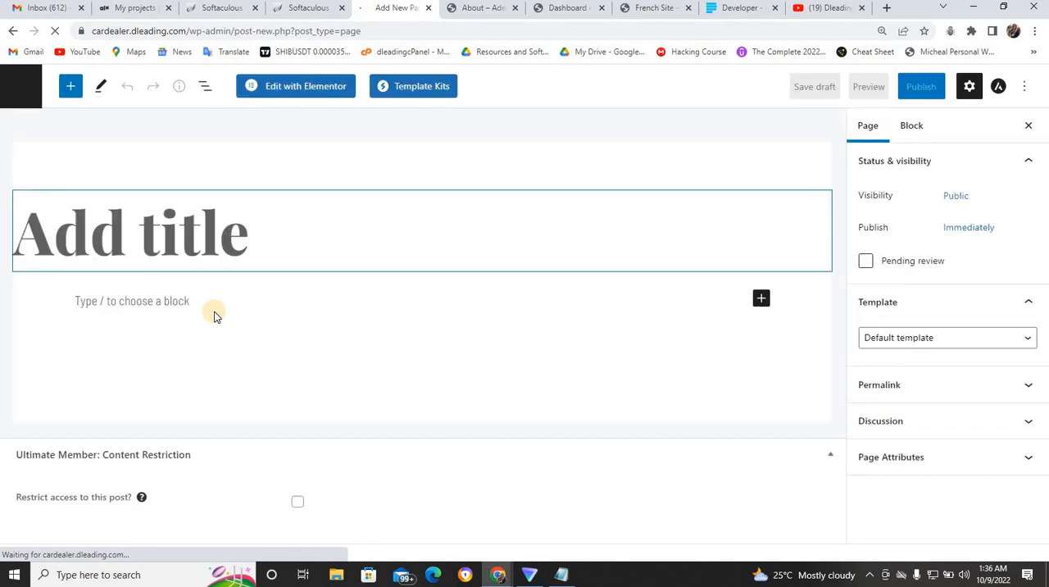
{"action": "type", "text": "Regist"}
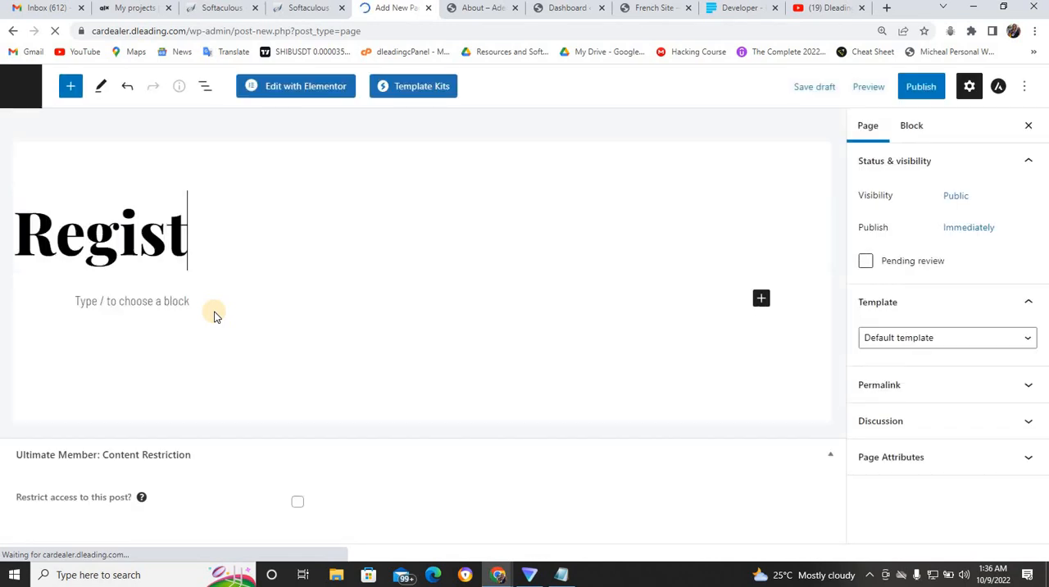
{"action": "type", "text": "ration"}
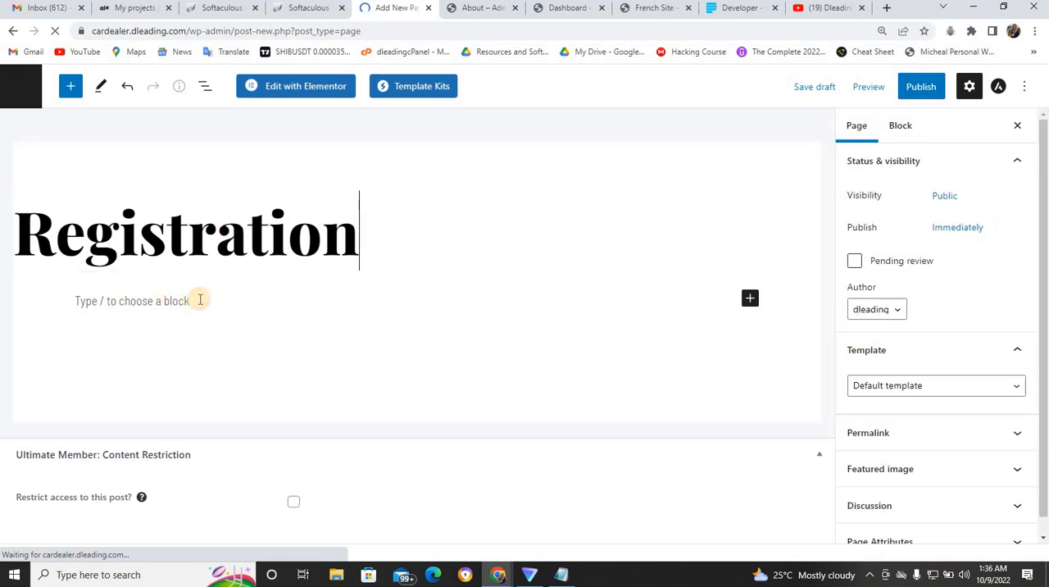
{"action": "left_click", "coordinate": [165, 301]}
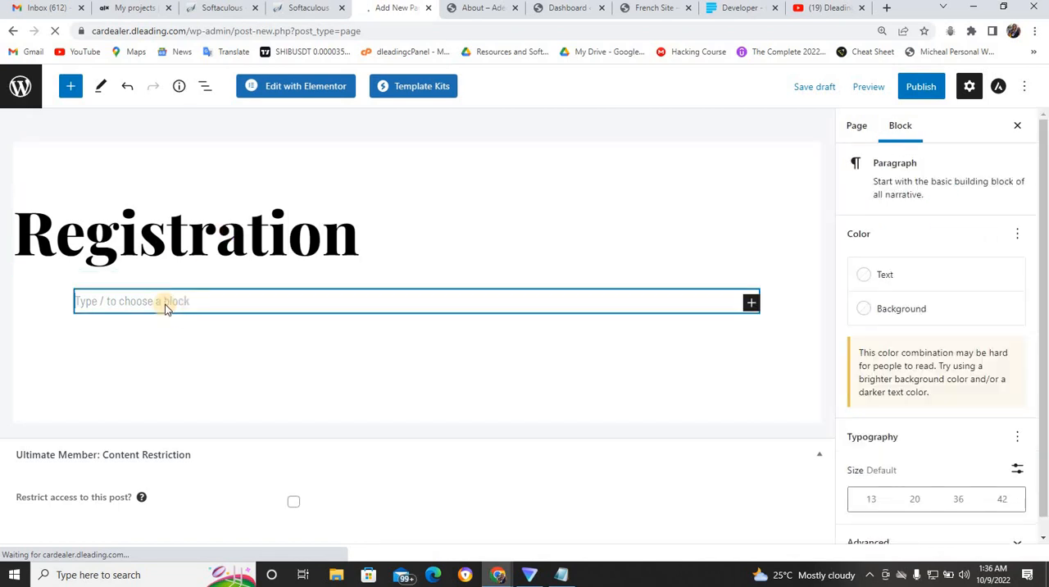
{"action": "key", "text": "ctrl+v"}
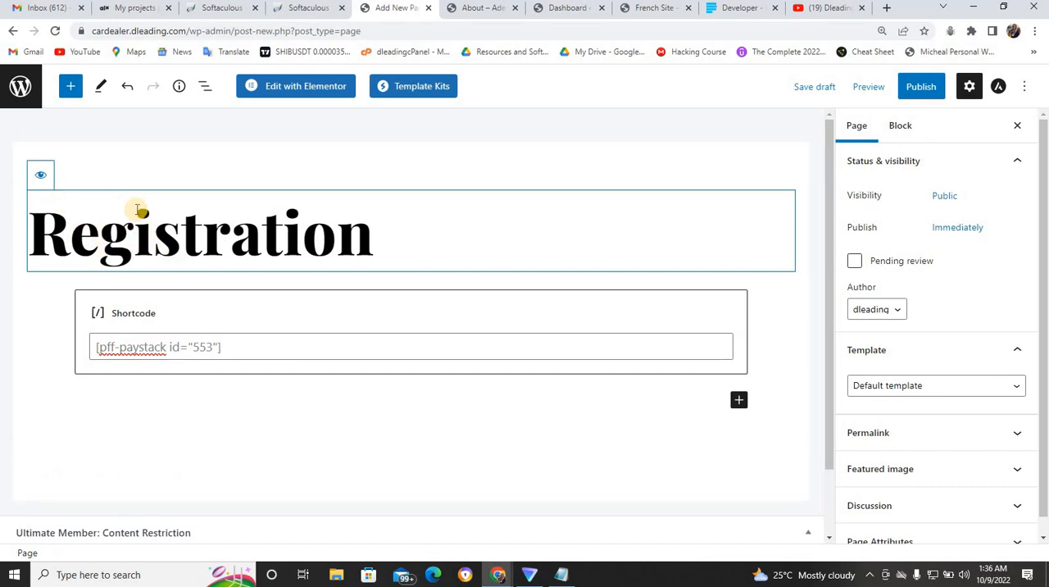
- Disable the title display on the Registration page and publish the page
{"action": "left_click", "coordinate": [40, 177]}
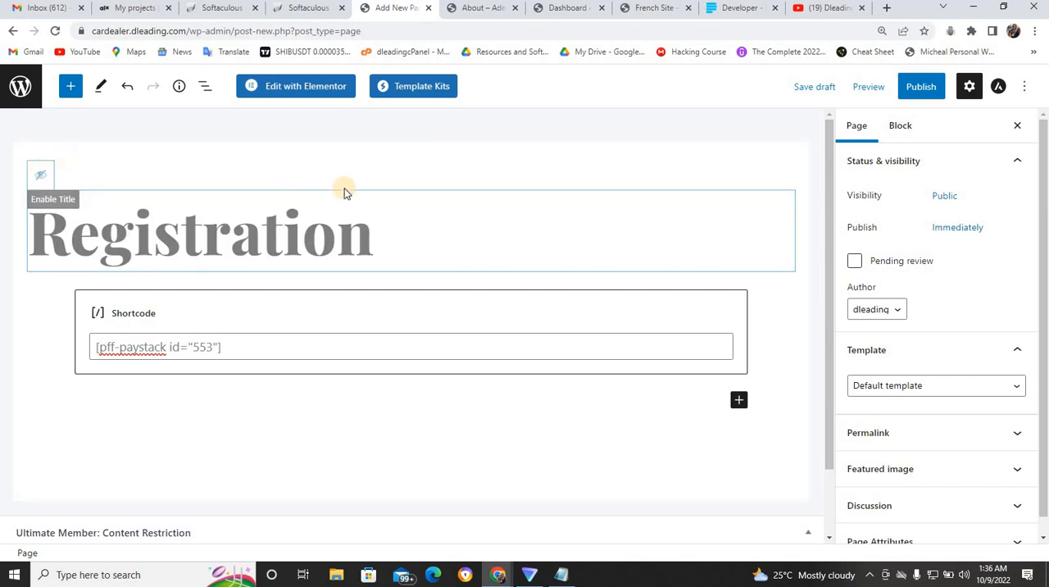
{"action": "left_click", "coordinate": [911, 87]}
{"action": "left_click", "coordinate": [909, 86]}
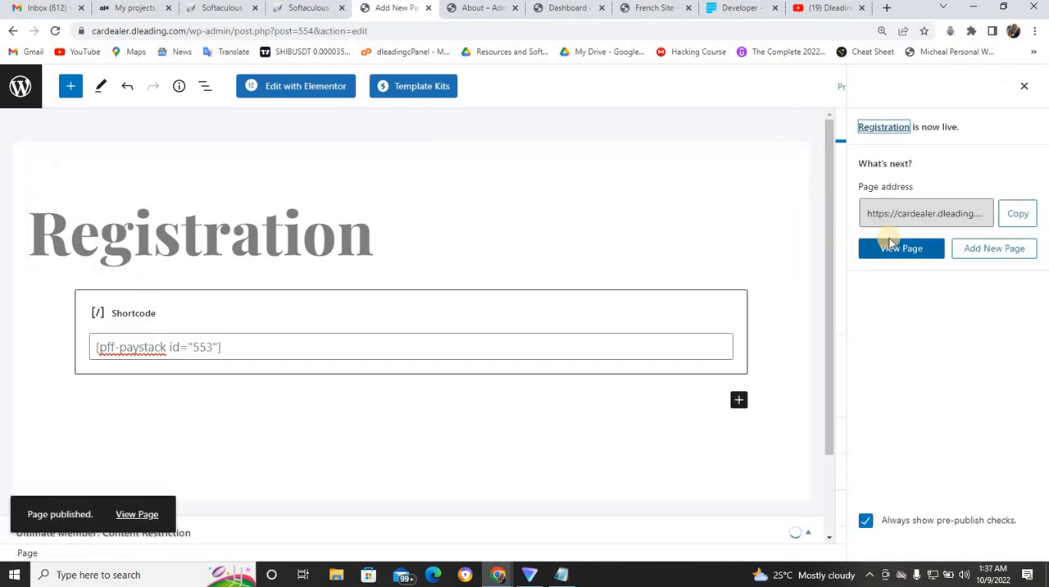
- View the published Registration page in a new browser tab
{"action": "right_click", "coordinate": [901, 255]}
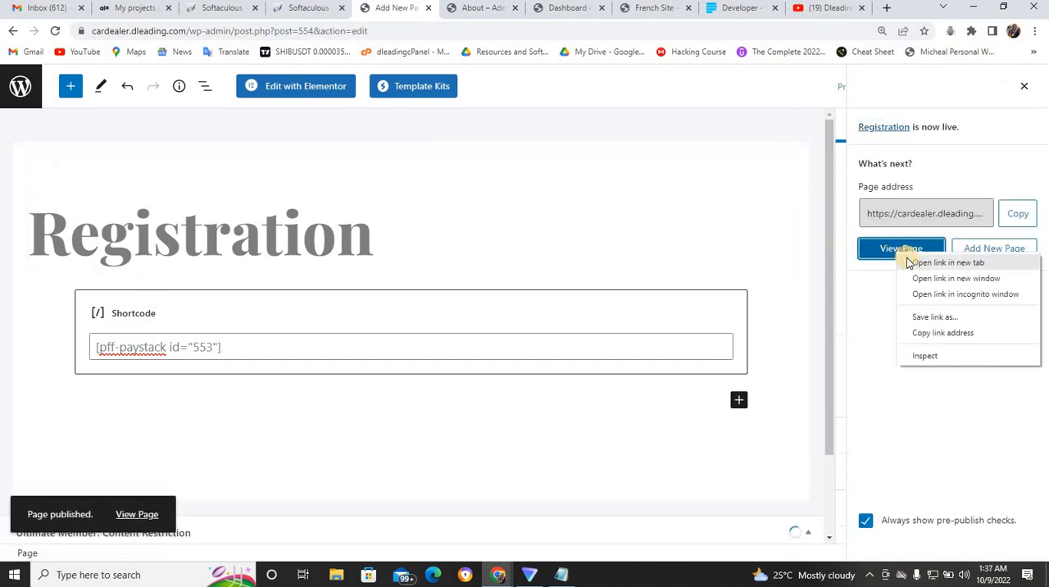
{"action": "left_click", "coordinate": [912, 263]}
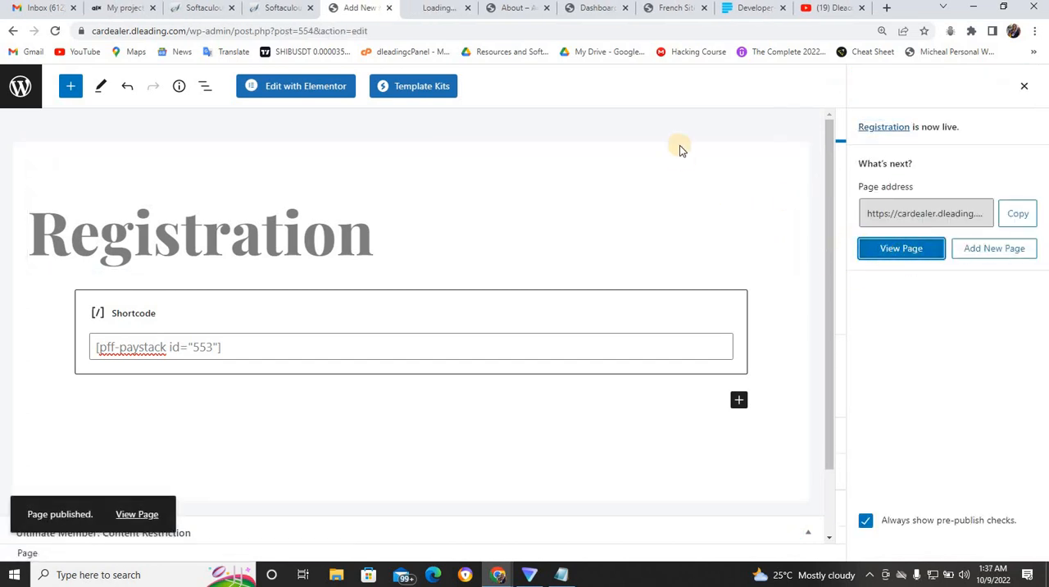
{"action": "left_click", "coordinate": [448, 13]}
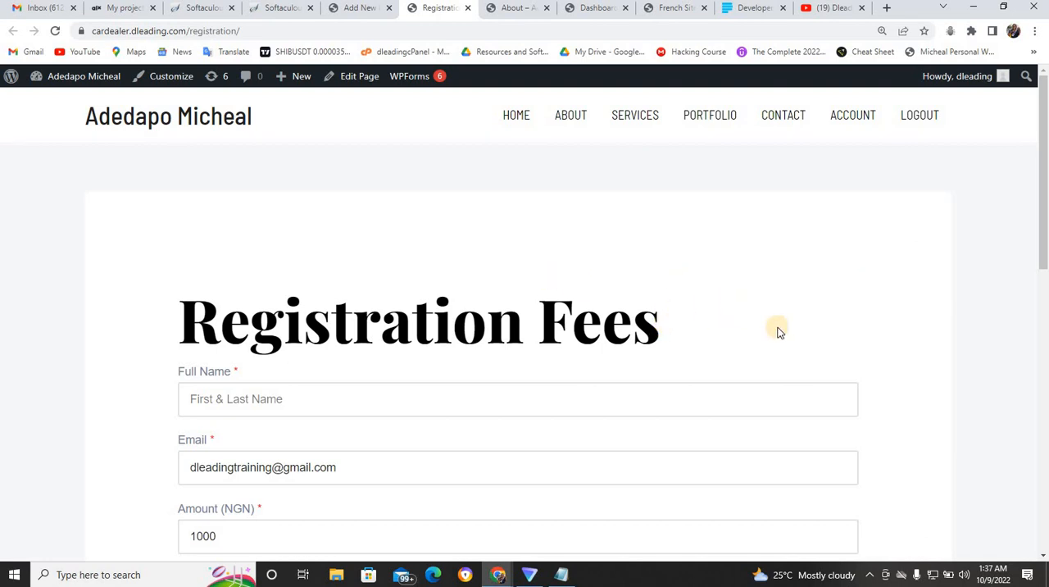
{"action": "left_click_drag", "start_coordinate": [1044, 242], "coordinate": [1045, 168]}
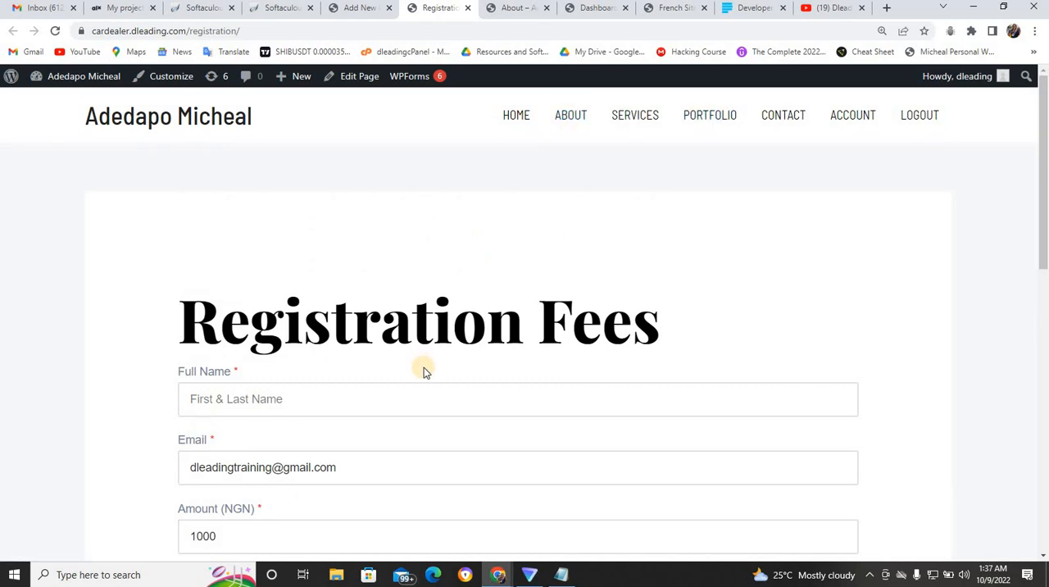
{"action": "left_click", "coordinate": [466, 400]}
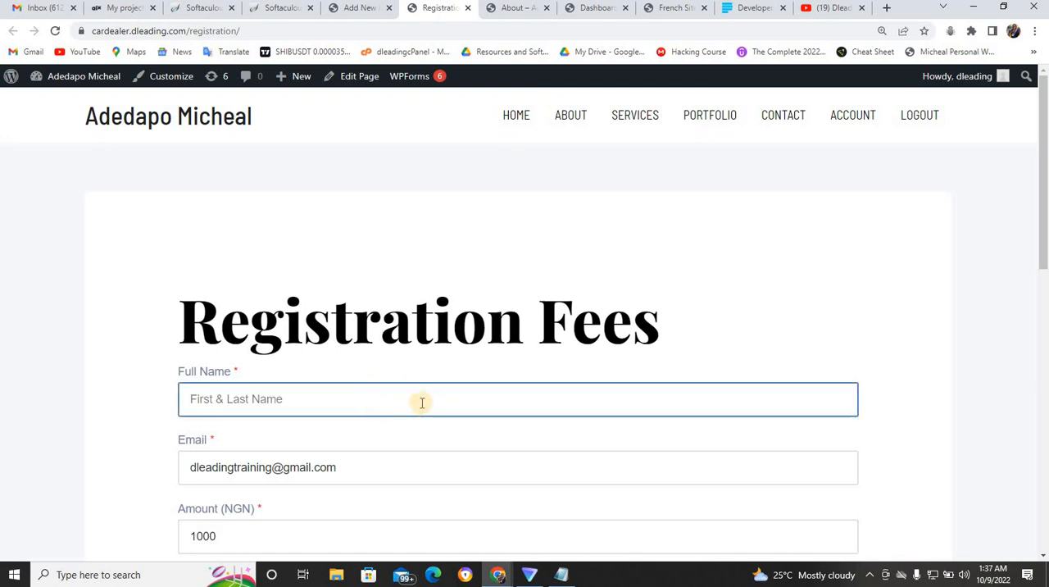
{"action": "left_click", "coordinate": [747, 338]}
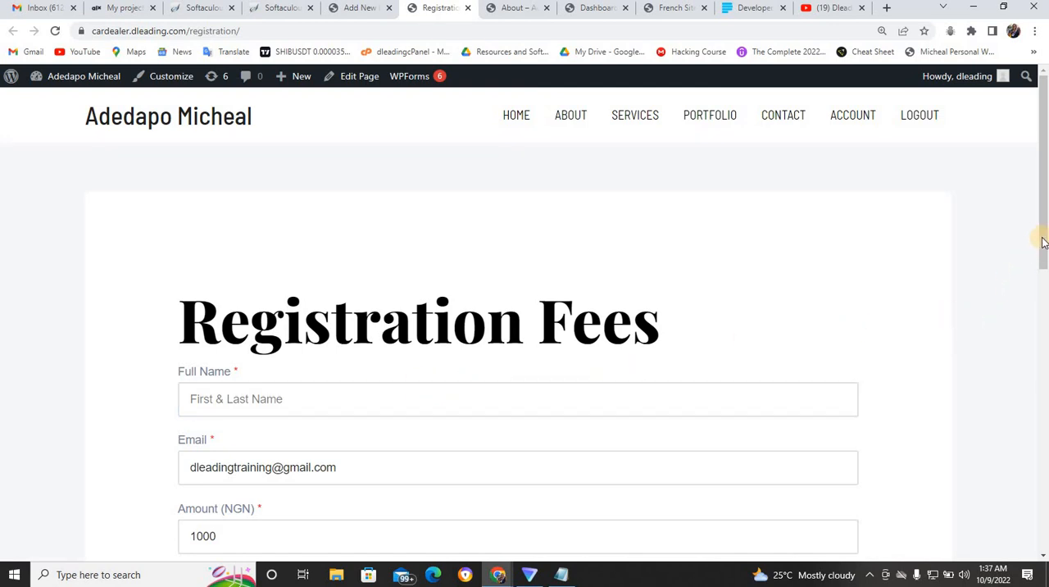
{"action": "left_click_drag", "start_coordinate": [1044, 240], "coordinate": [1041, 213]}
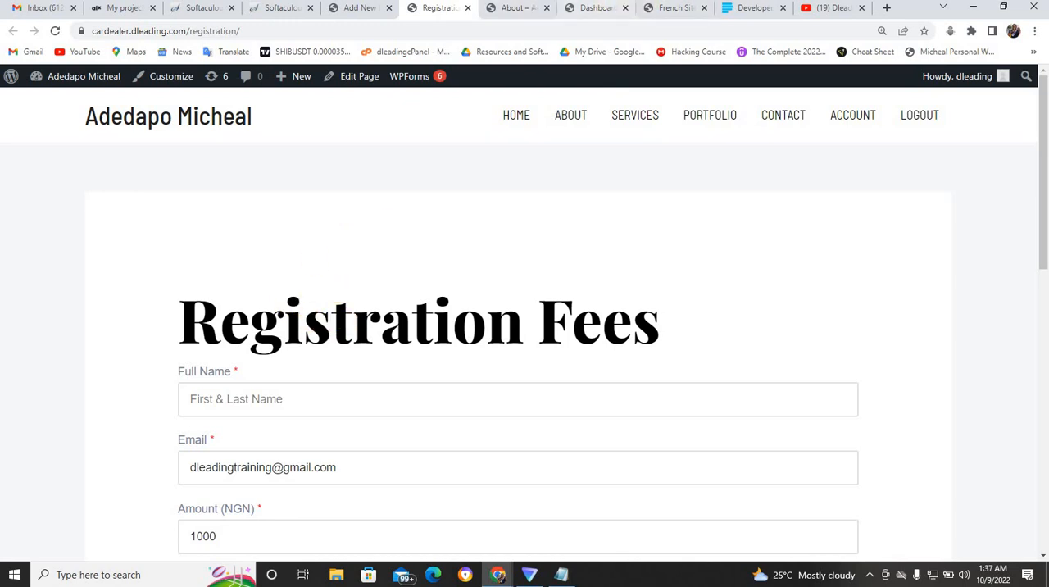
- Copy the payment instruction text above the form on the French Site's registration page in the incognito window
{"action": "left_click", "coordinate": [665, 9]}
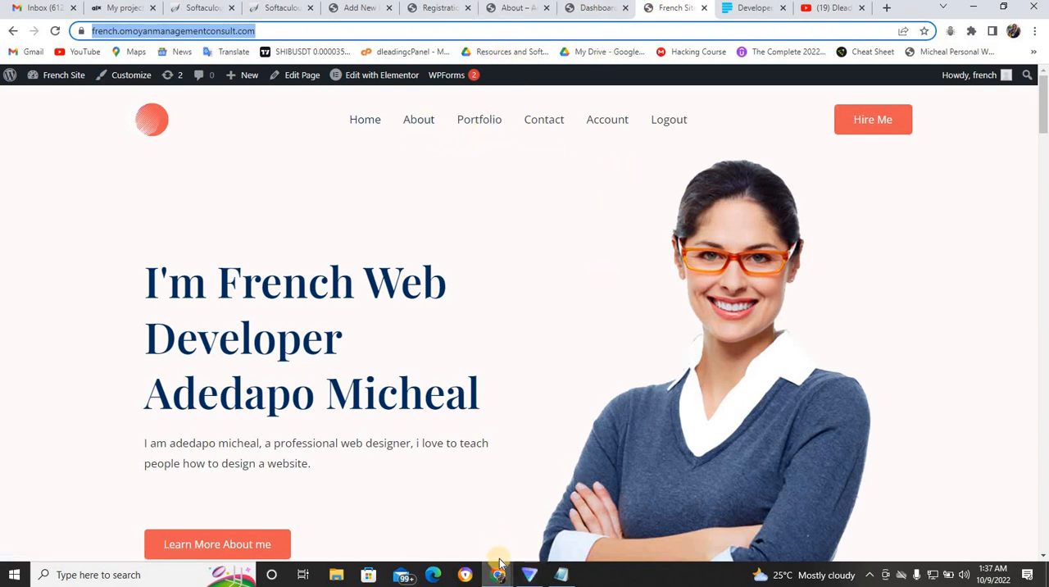
{"action": "mouse_move", "coordinate": [499, 572]}
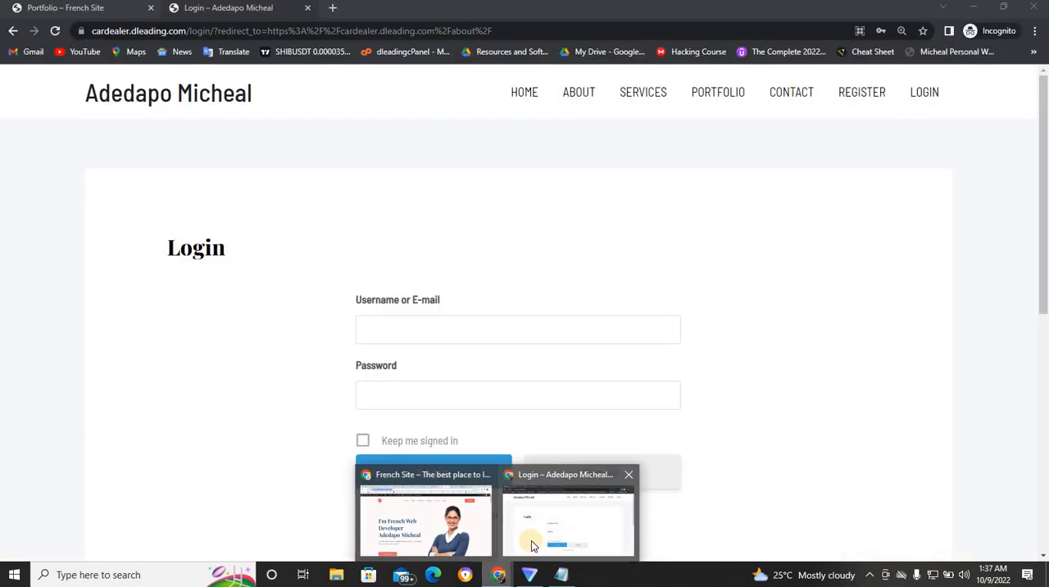
{"action": "left_click", "coordinate": [530, 540]}
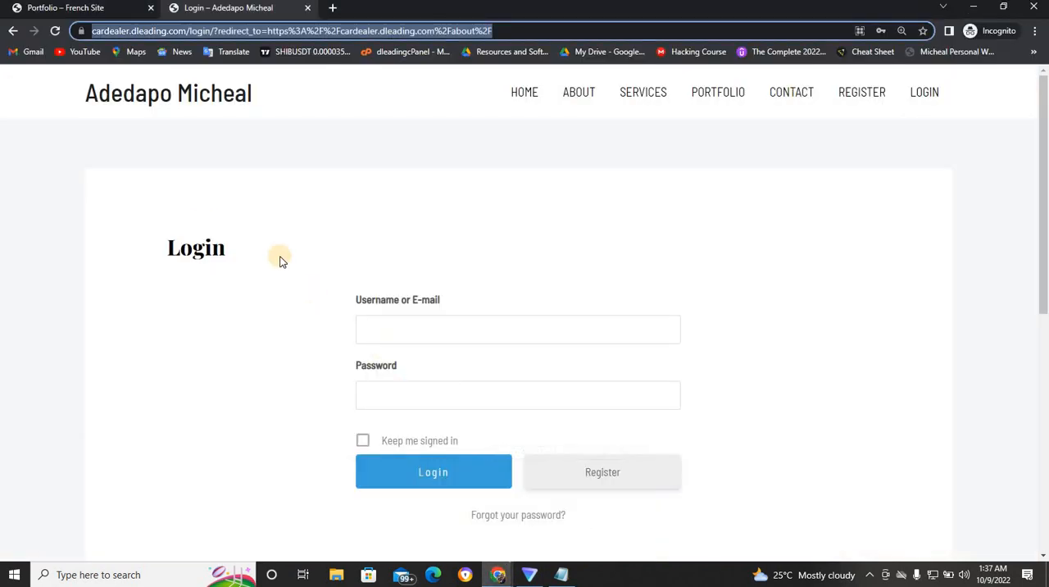
{"action": "left_click", "coordinate": [85, 10]}
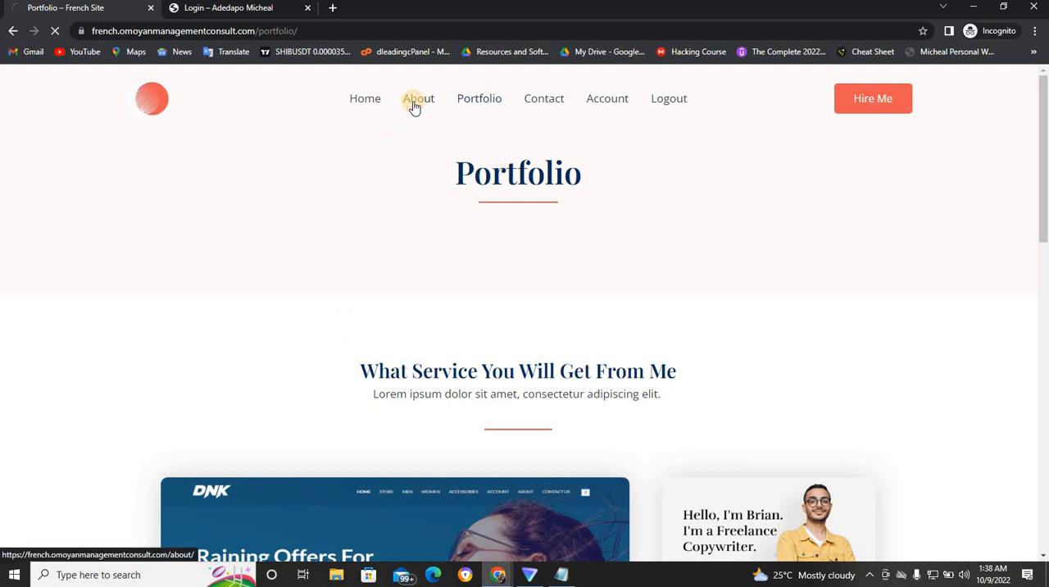
{"action": "left_click", "coordinate": [419, 102]}
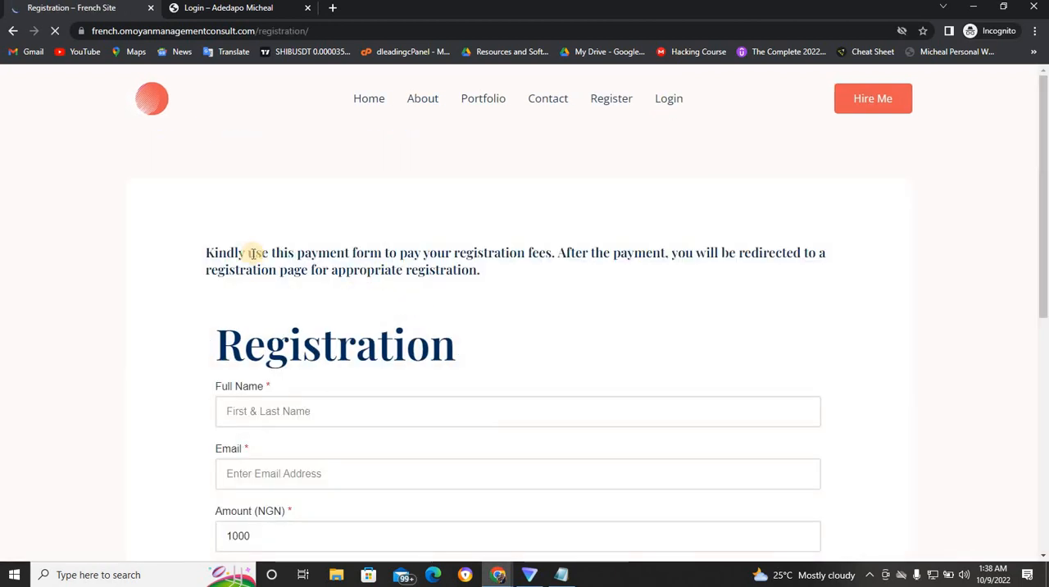
{"action": "left_click_drag", "start_coordinate": [200, 250], "coordinate": [483, 279]}
{"action": "key", "text": "ctrl+c"}
{"action": "left_click", "coordinate": [326, 244]}
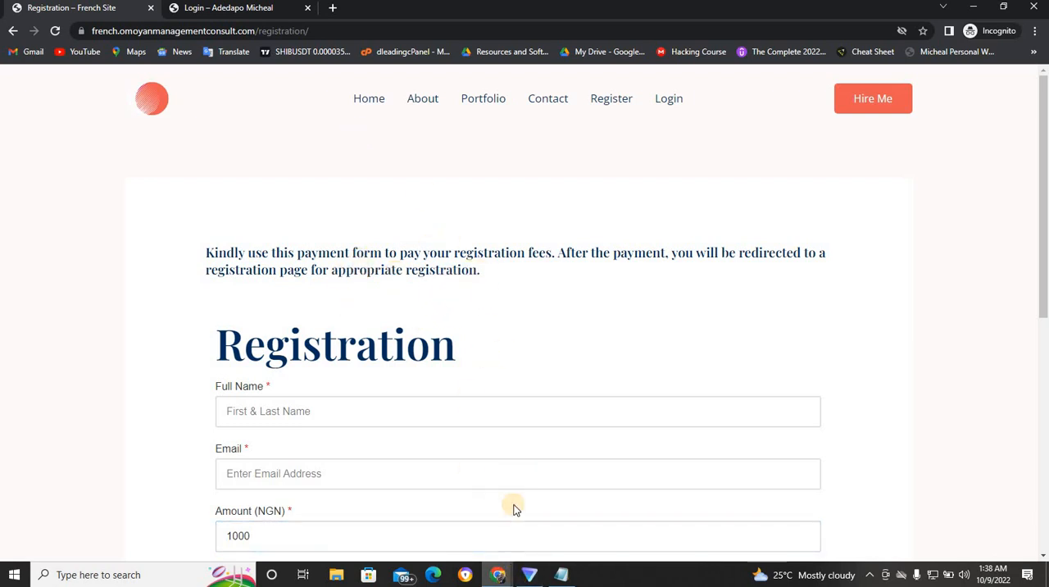
- Return to the main browser window and open the new Registration page for editing with Elementor
{"action": "mouse_move", "coordinate": [498, 578]}
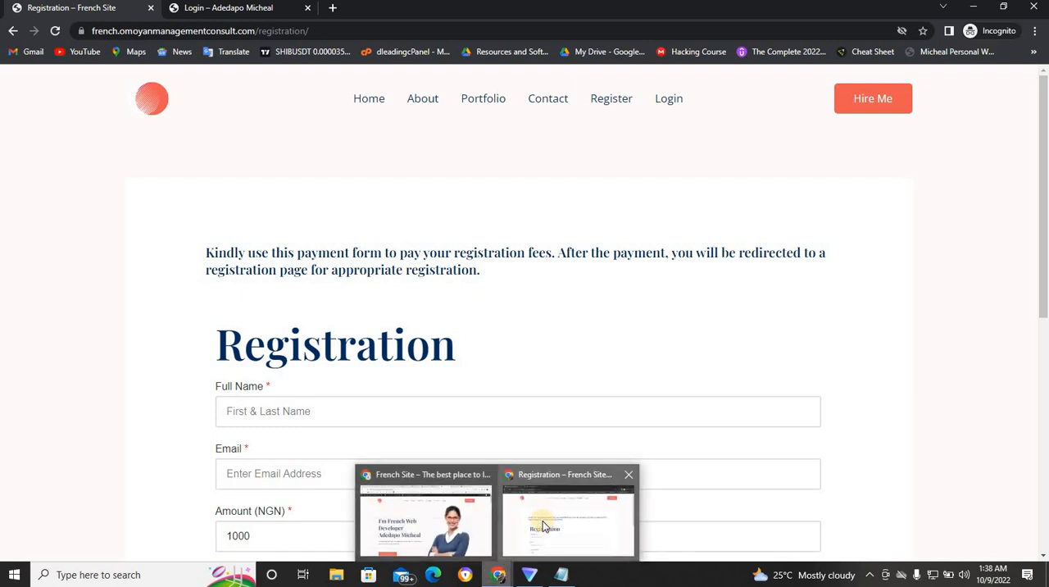
{"action": "left_click", "coordinate": [450, 535]}
{"action": "left_click", "coordinate": [450, 535]}
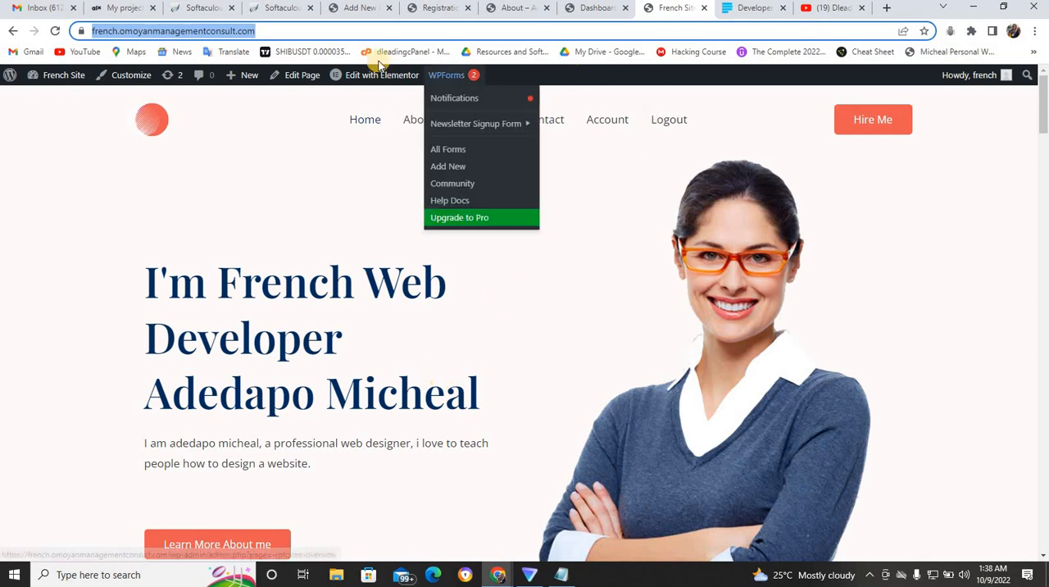
{"action": "left_click", "coordinate": [413, 9]}
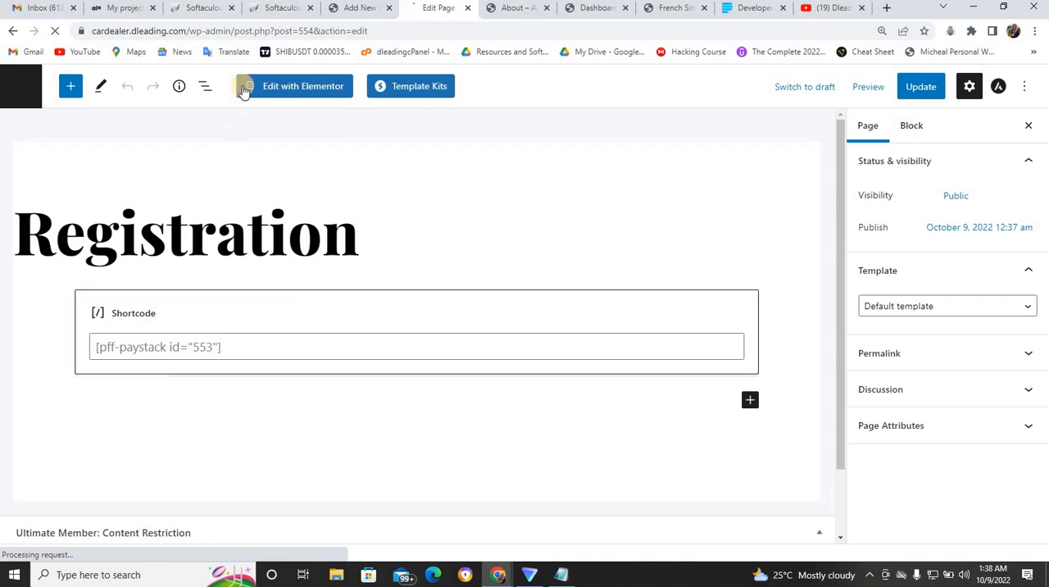
{"action": "left_click", "coordinate": [276, 88]}
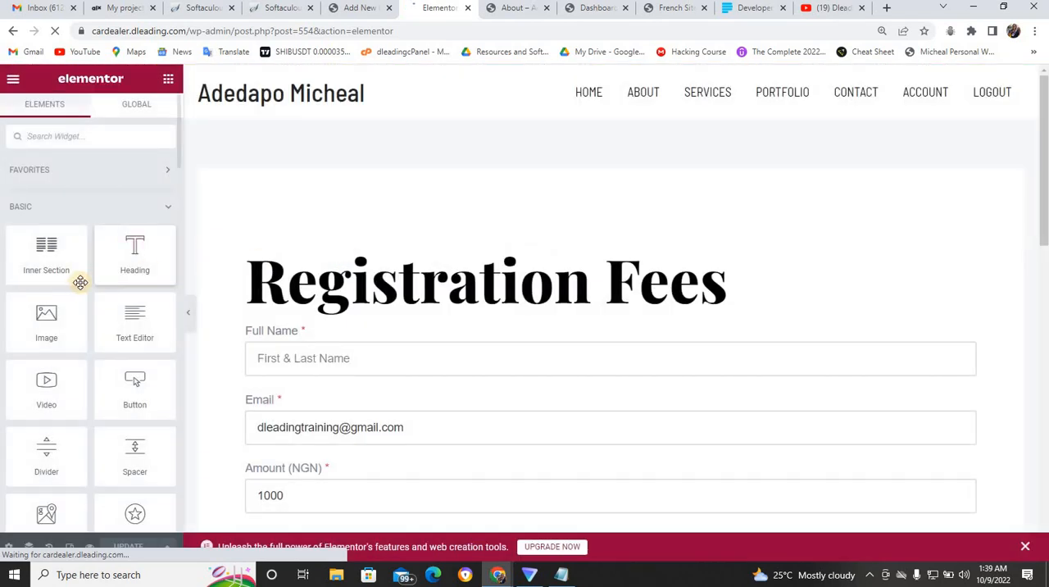
- Add a heading above the fee form and replace its text with the copied instruction beginning "Kindly use this payment form to pay your registration fees."
{"action": "left_click_drag", "start_coordinate": [150, 265], "coordinate": [358, 259]}
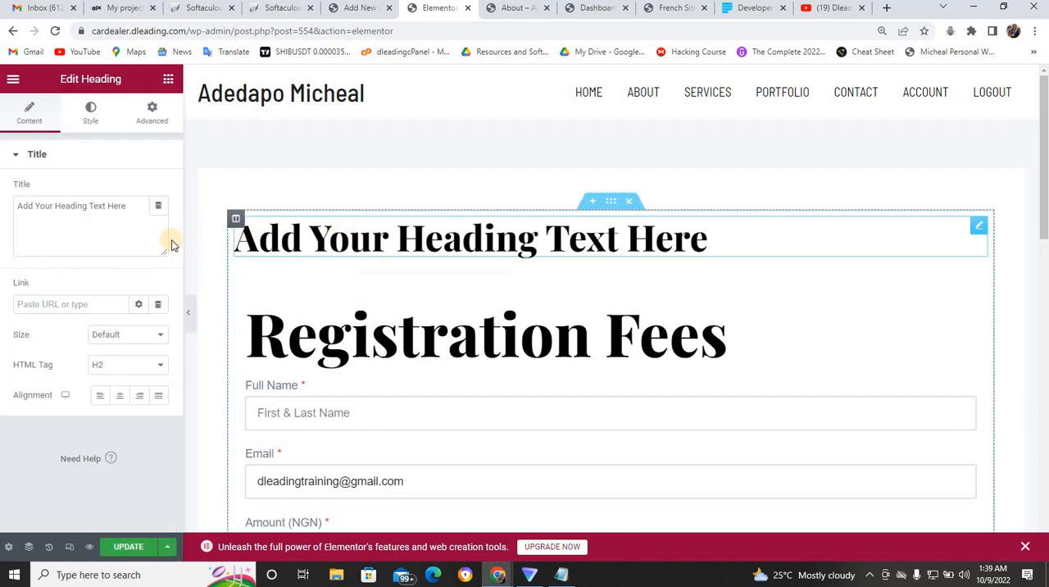
{"action": "double_click", "coordinate": [117, 215]}
{"action": "triple_click", "coordinate": [117, 215]}
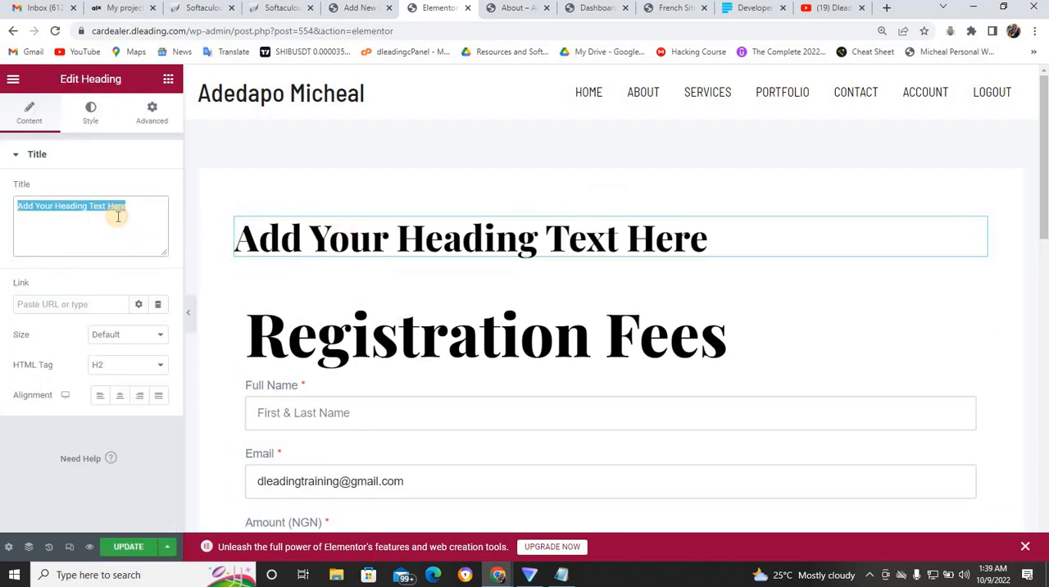
{"action": "key", "text": "ctrl+v"}
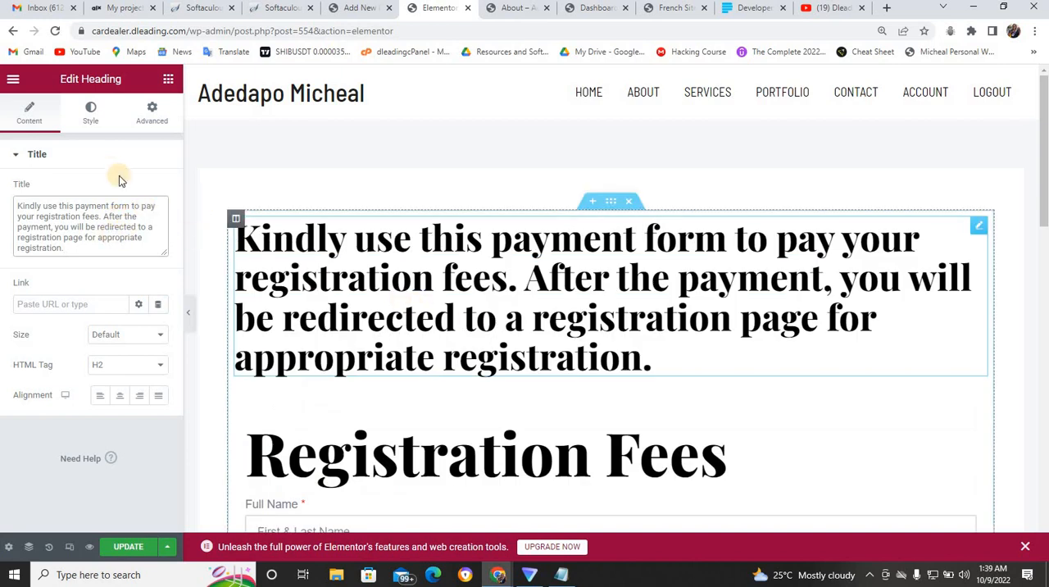
- Set the instruction heading's typography size to 20 px and update the page
{"action": "left_click", "coordinate": [90, 113]}
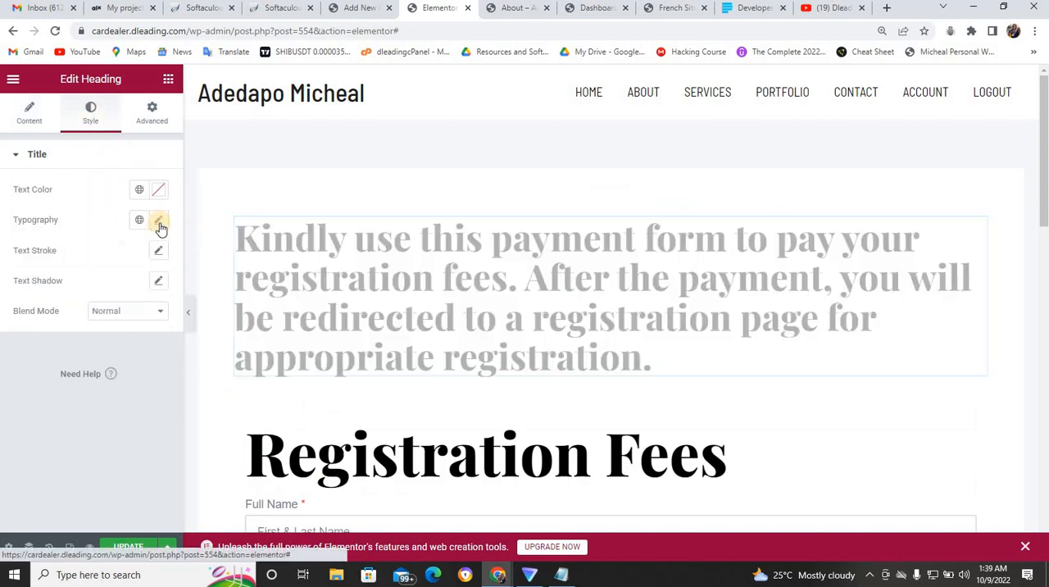
{"action": "left_click", "coordinate": [158, 220]}
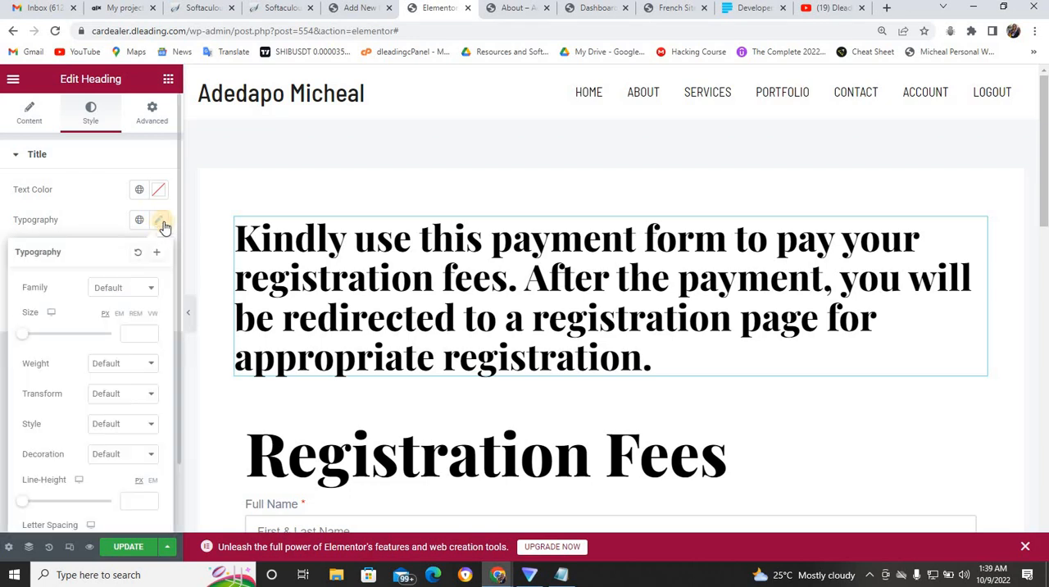
{"action": "left_click_drag", "start_coordinate": [45, 345], "coordinate": [25, 332]}
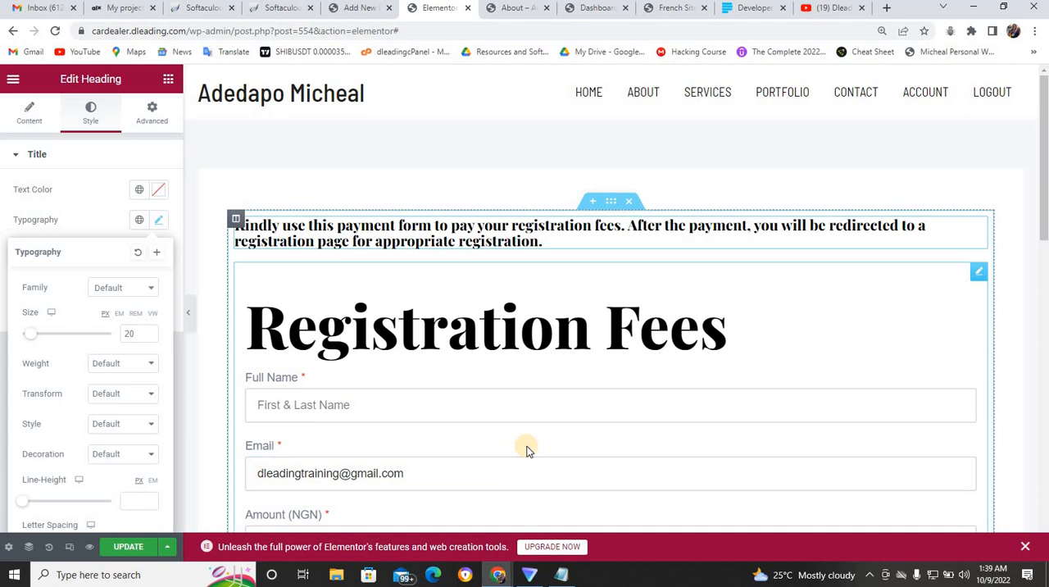
{"action": "left_click", "coordinate": [129, 546]}
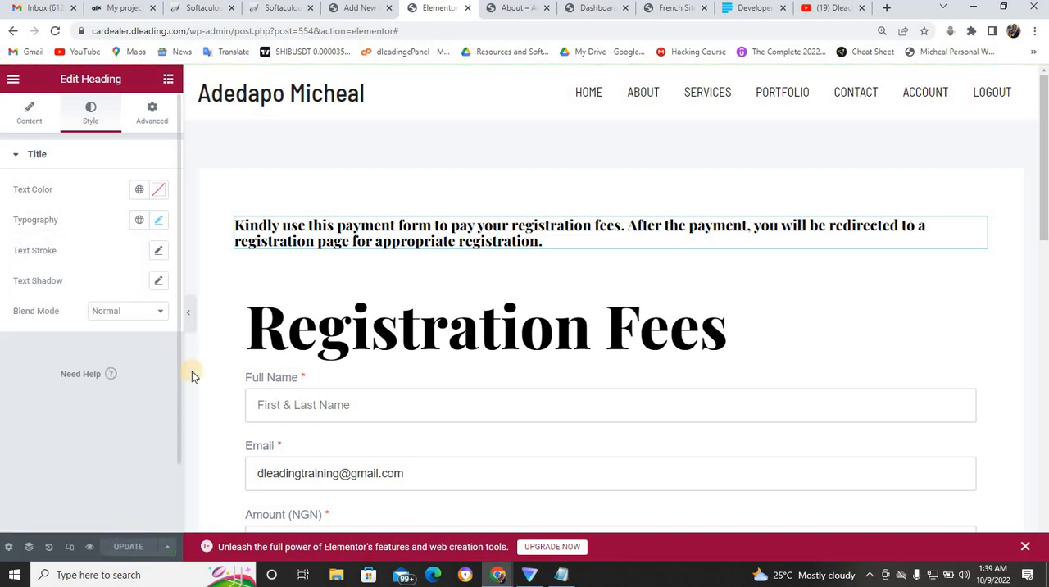
- Close the Elementor editor, view the Registration page from the list of all pages, and copy its URL
{"action": "left_click", "coordinate": [469, 10]}
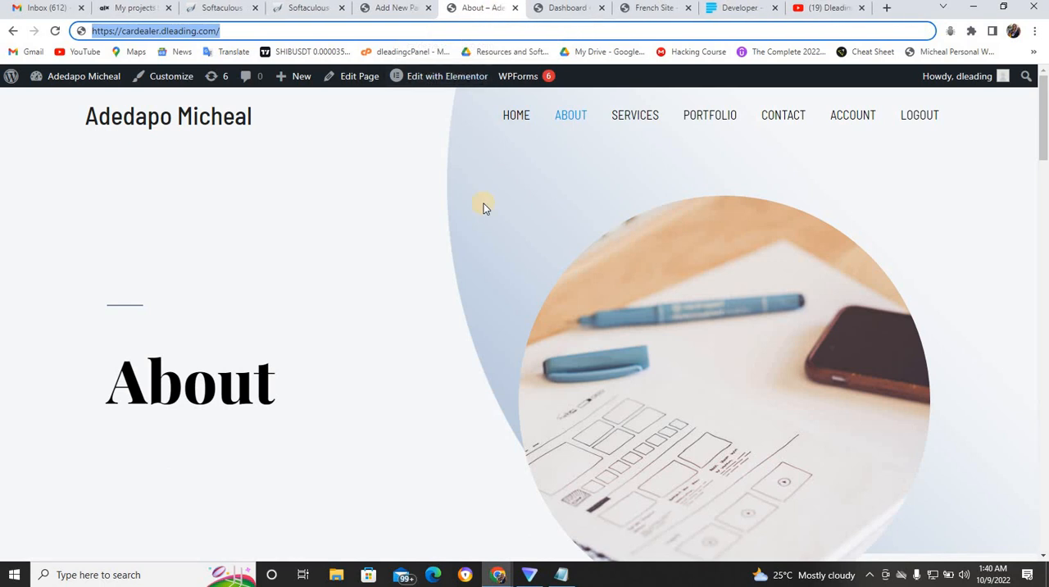
{"action": "left_click", "coordinate": [393, 8]}
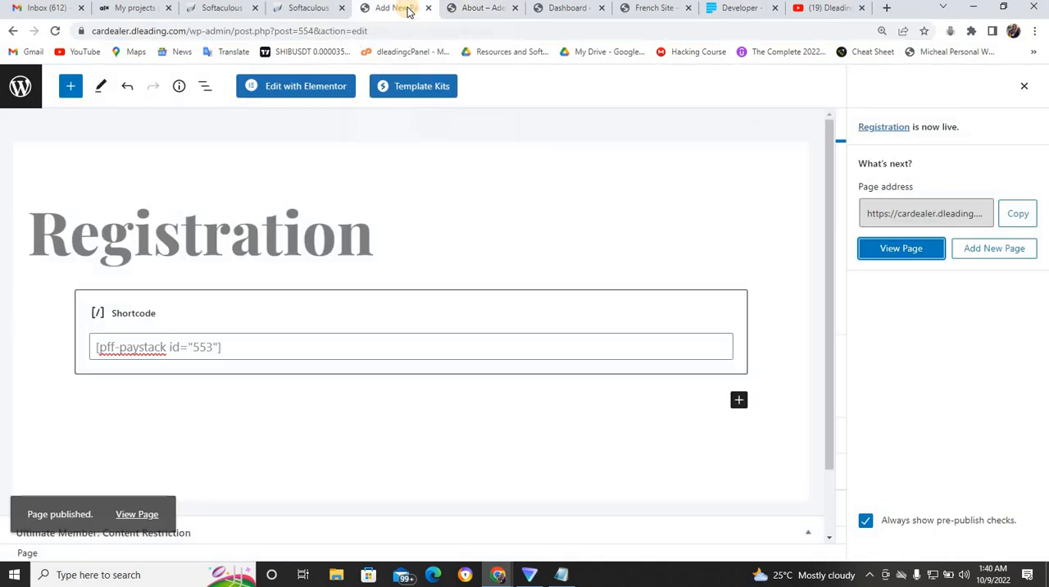
{"action": "left_click", "coordinate": [21, 92]}
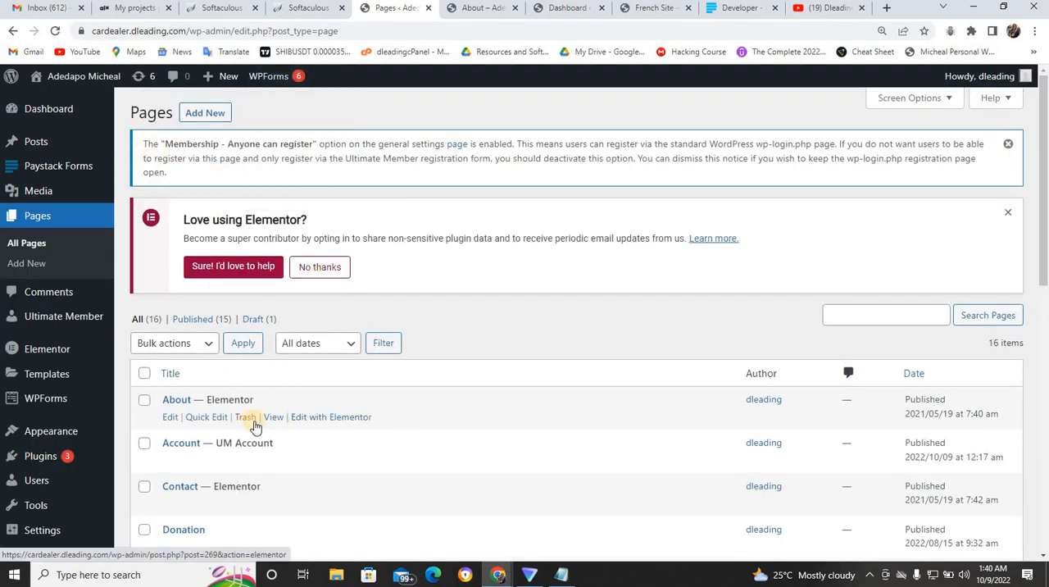
{"action": "left_click_drag", "start_coordinate": [1044, 284], "coordinate": [1046, 375]}
{"action": "scroll", "coordinate": [842, 489], "scroll_direction": "down", "scroll_amount": 3}
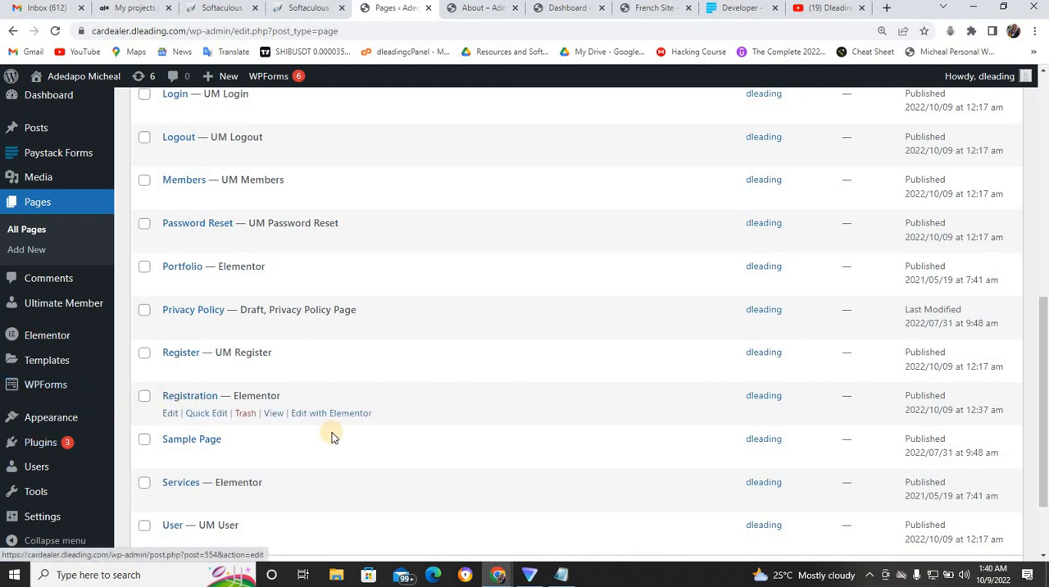
{"action": "left_click", "coordinate": [273, 414]}
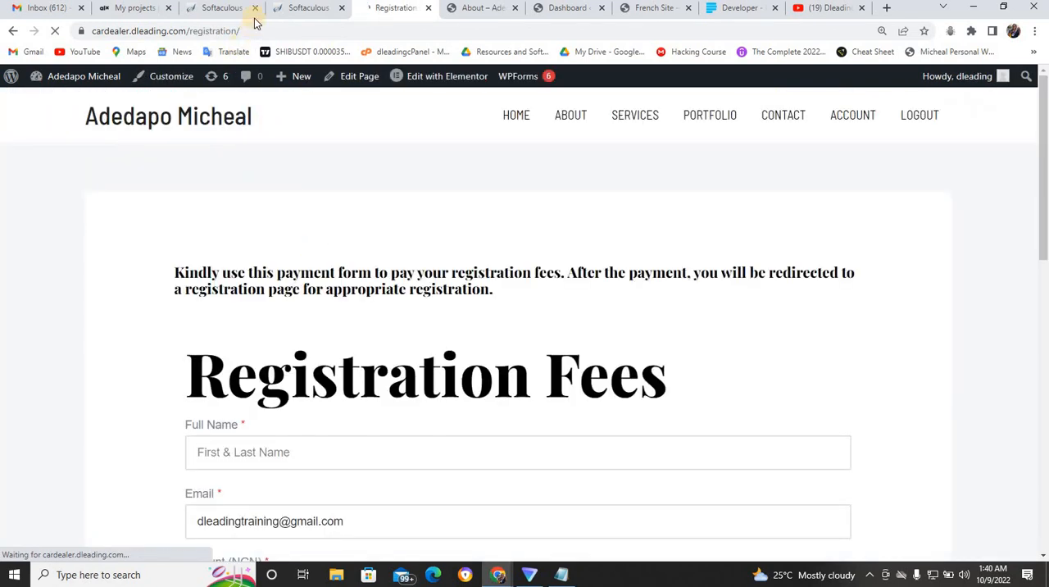
{"action": "left_click", "coordinate": [246, 30]}
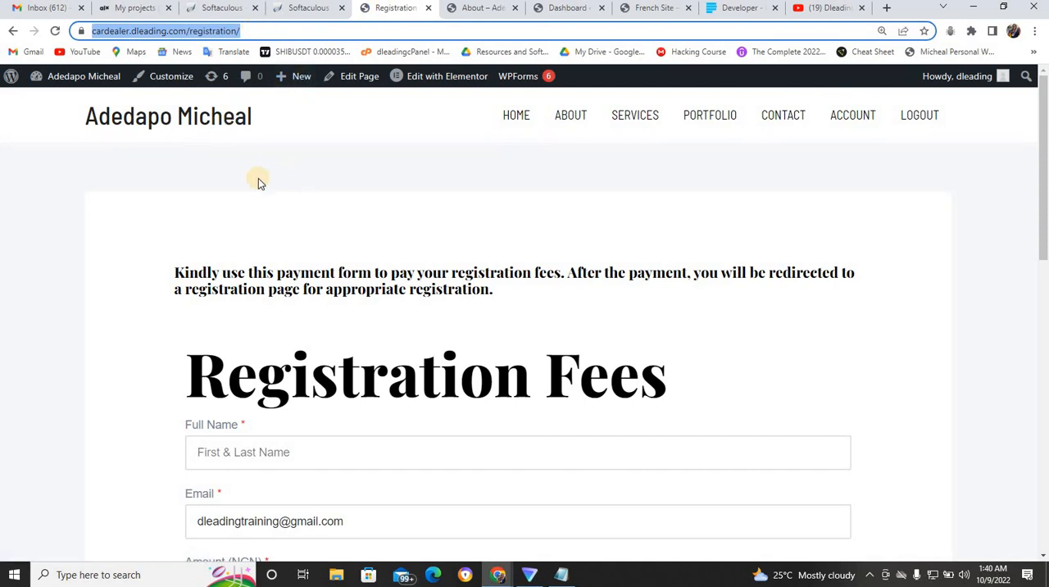
- Open the About page for editing from the list of all pages and go to its Ultimate Member content restriction settings
{"action": "mouse_move", "coordinate": [92, 77]}
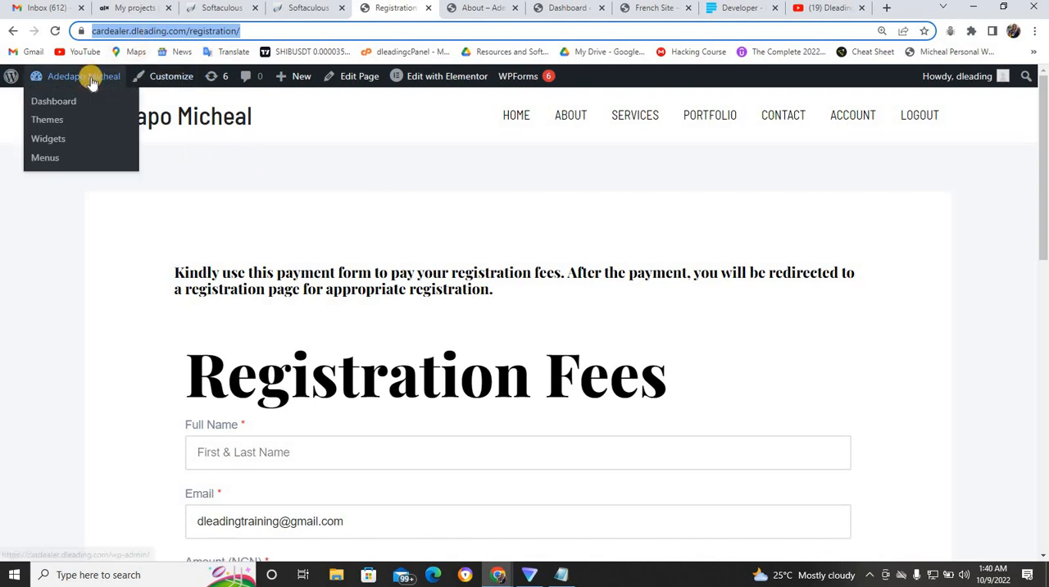
{"action": "left_click", "coordinate": [72, 103]}
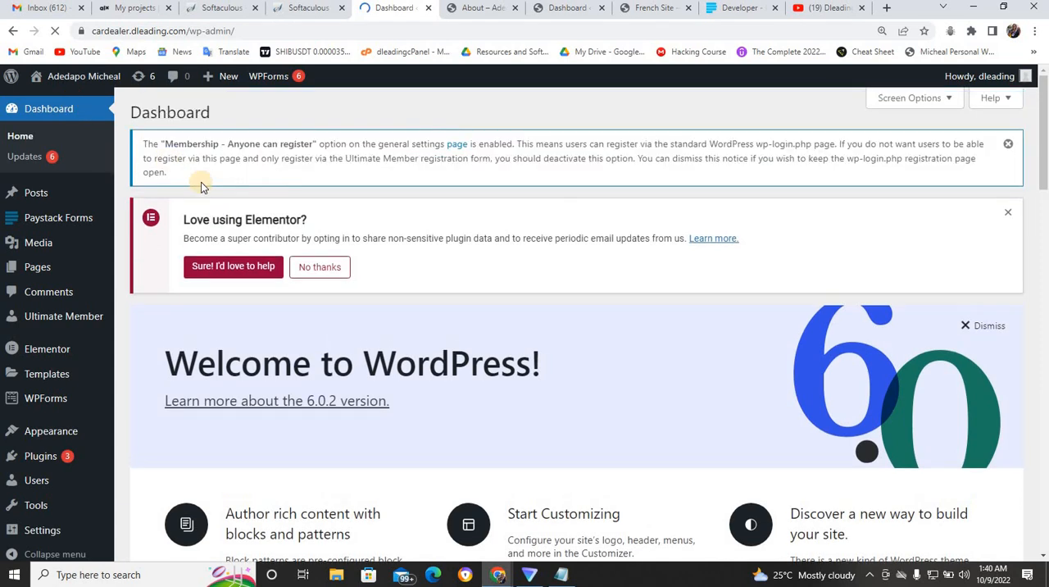
{"action": "mouse_move", "coordinate": [46, 273]}
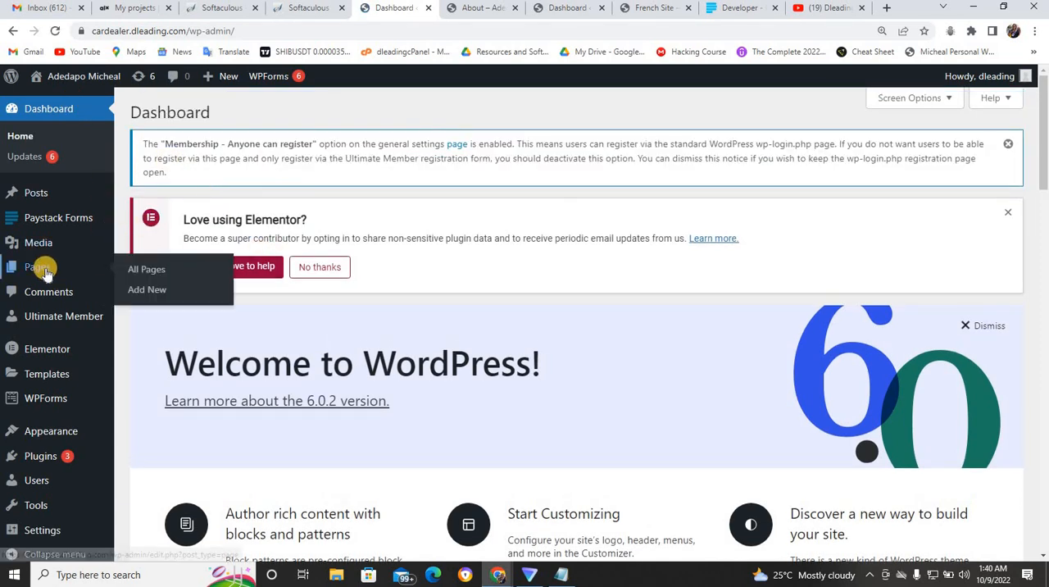
{"action": "left_click", "coordinate": [144, 269]}
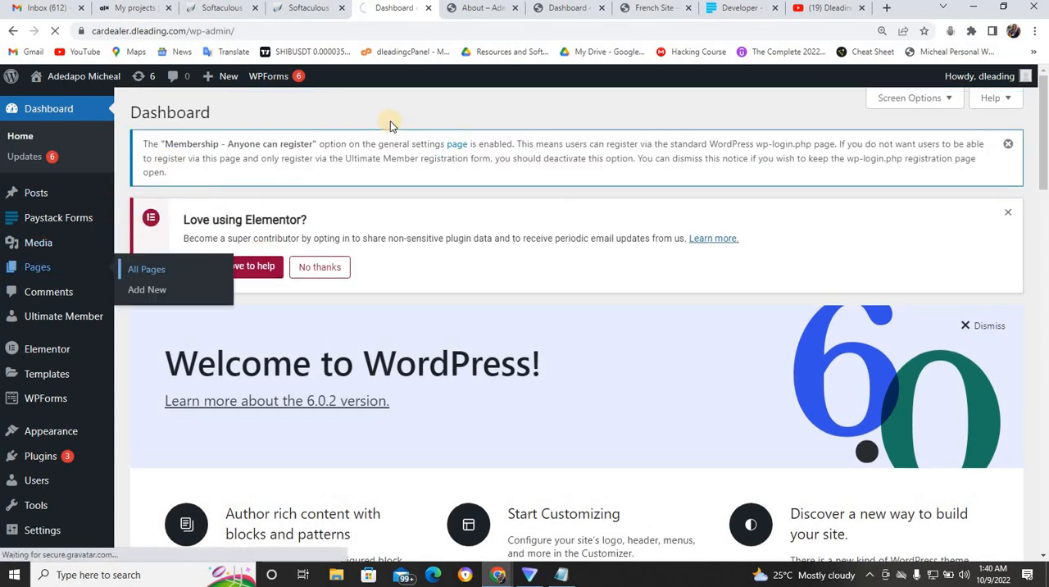
{"action": "left_click", "coordinate": [487, 10]}
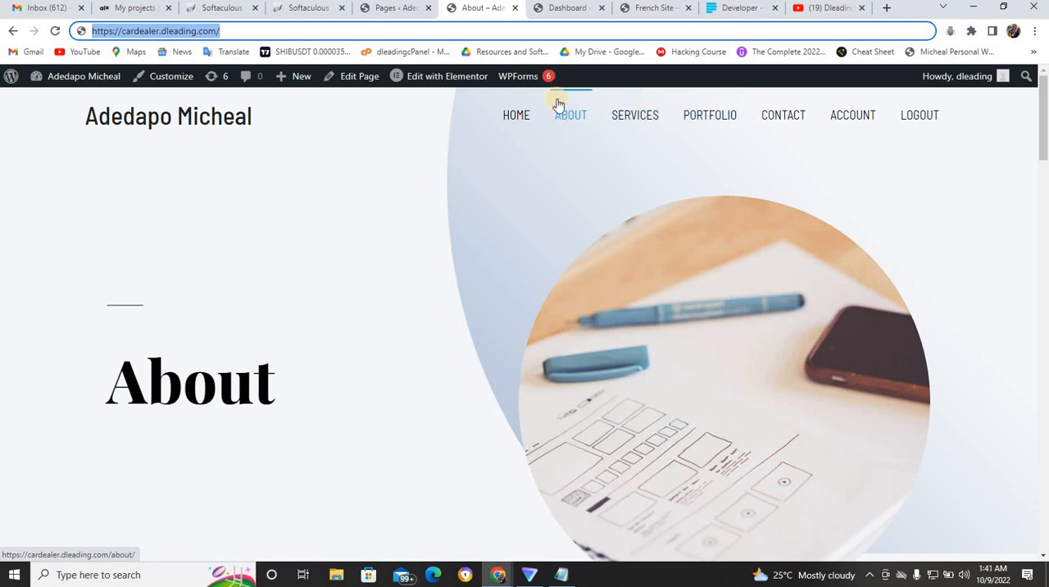
{"action": "left_click", "coordinate": [403, 8]}
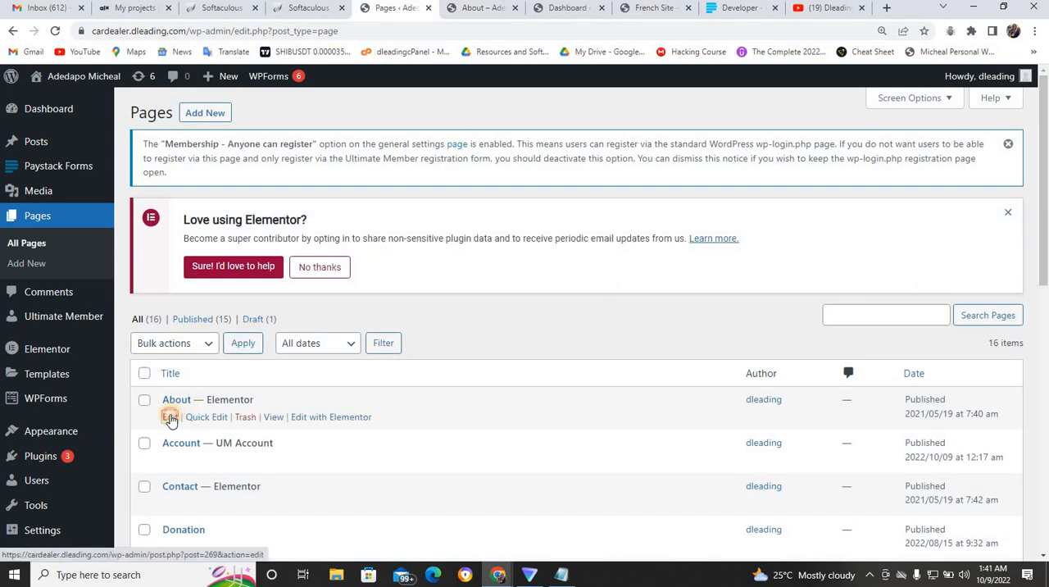
{"action": "left_click", "coordinate": [170, 418]}
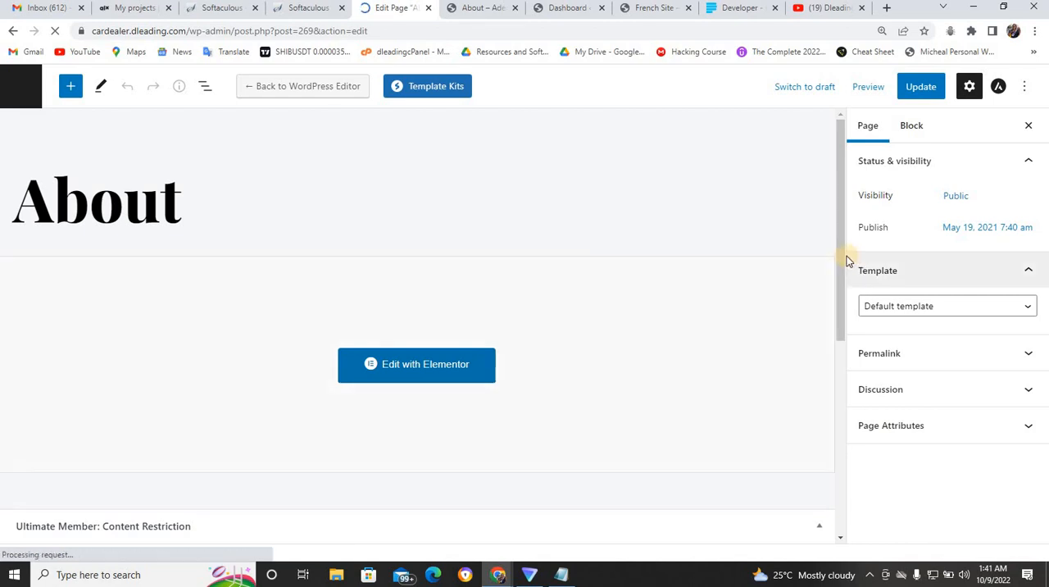
{"action": "scroll", "coordinate": [842, 344], "scroll_direction": "down", "scroll_amount": 3}
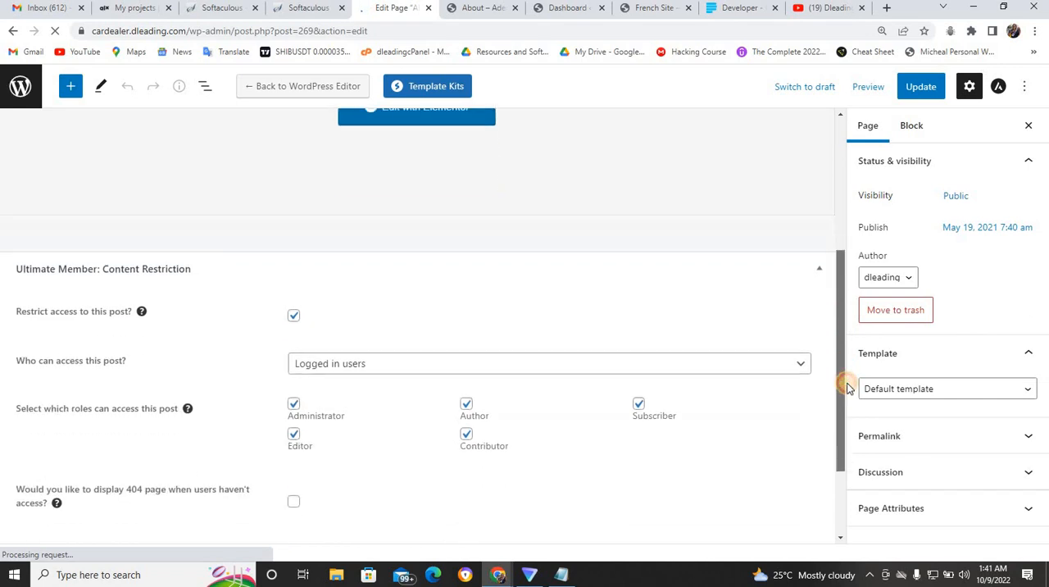
{"action": "left_click_drag", "start_coordinate": [847, 384], "coordinate": [852, 477]}
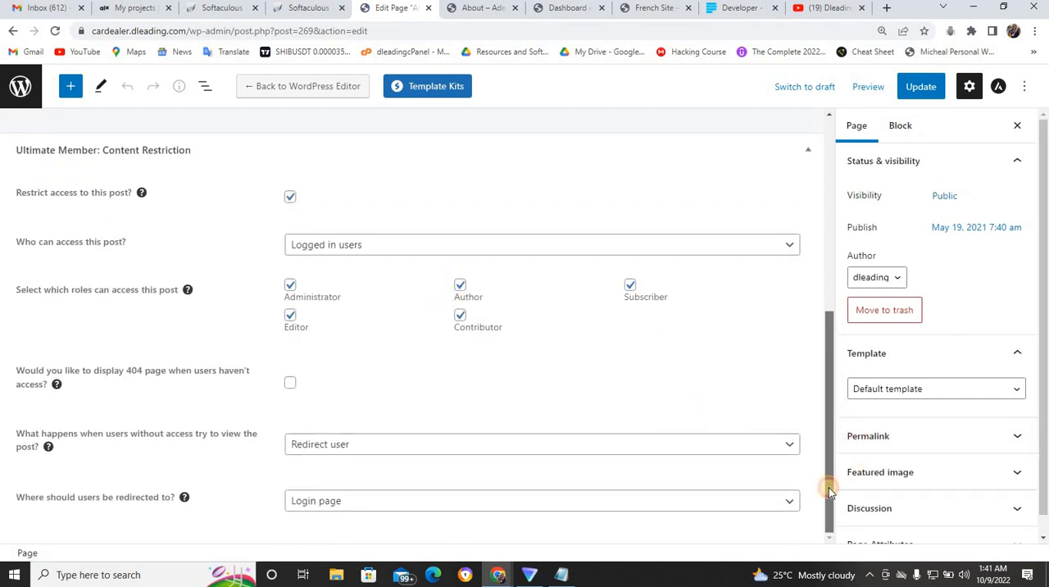
- Examine the About page's options for handling users without access and for where they are redirected
{"action": "left_click", "coordinate": [657, 443]}
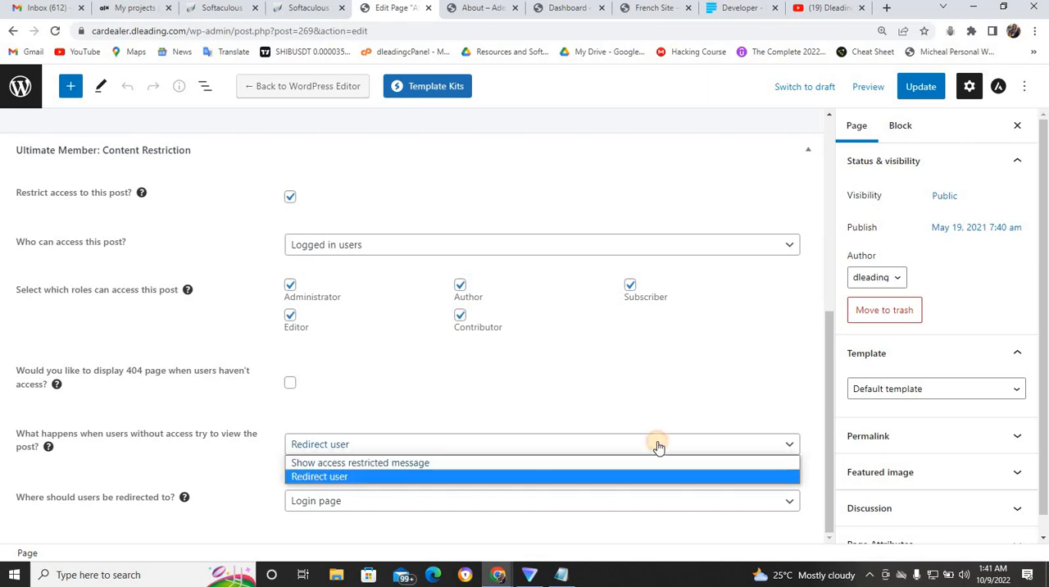
{"action": "left_click", "coordinate": [655, 448]}
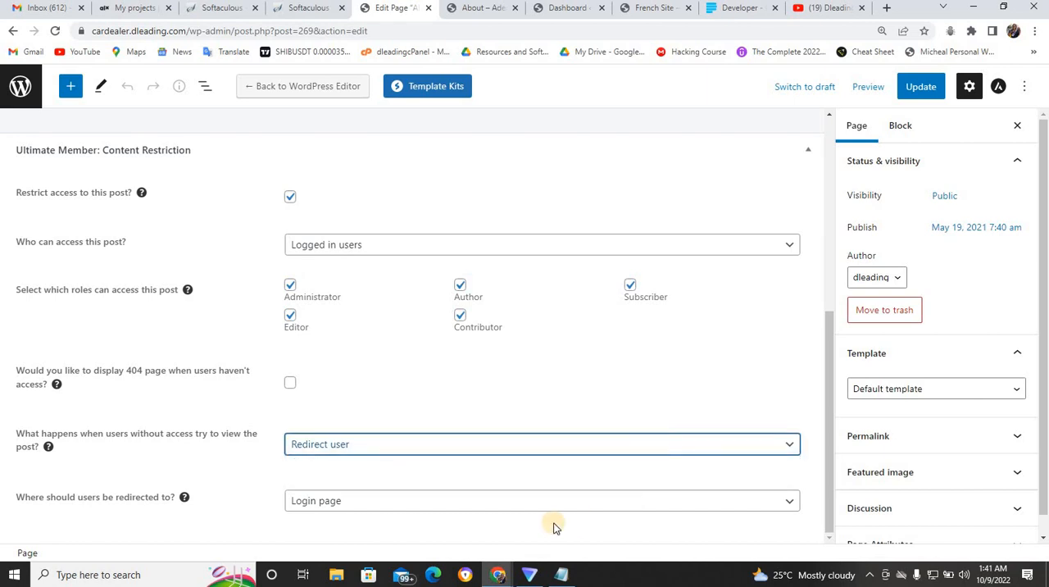
{"action": "left_click", "coordinate": [447, 509]}
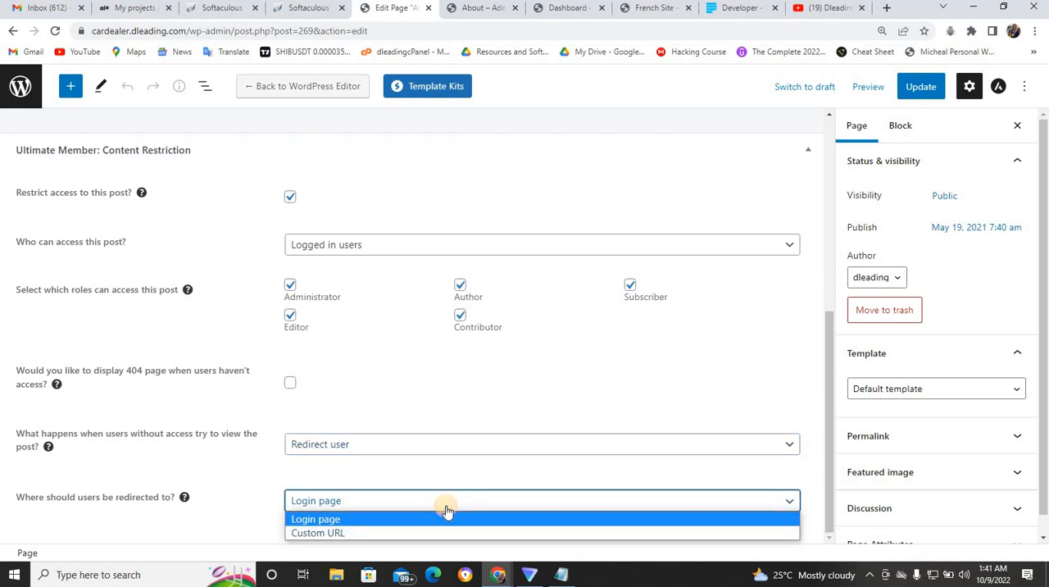
- Switch to the incognito window and open About on the French Site to see where a restricted page leads
{"action": "left_click", "coordinate": [486, 10]}
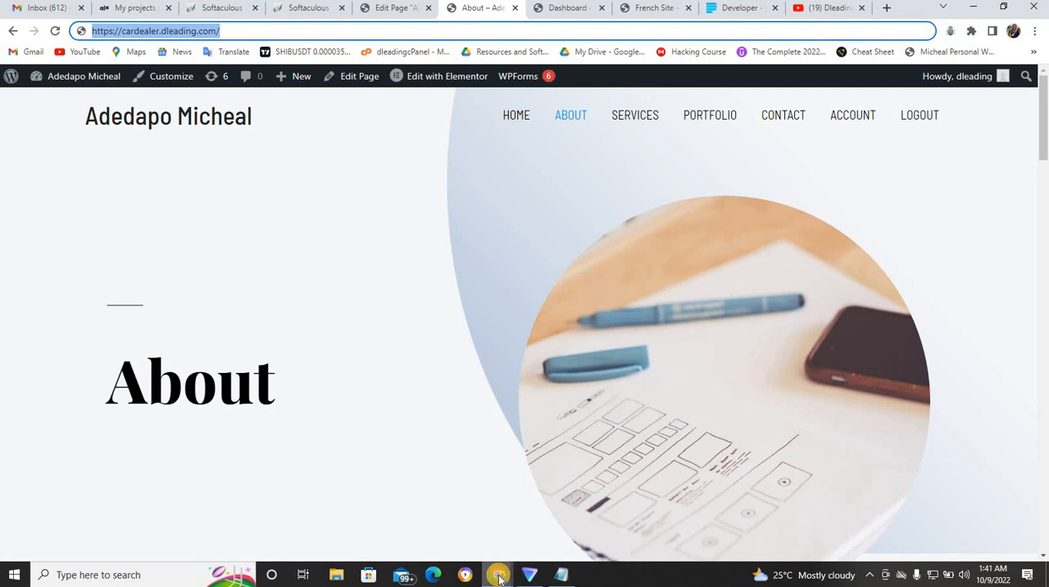
{"action": "mouse_move", "coordinate": [499, 551]}
{"action": "left_click", "coordinate": [533, 521]}
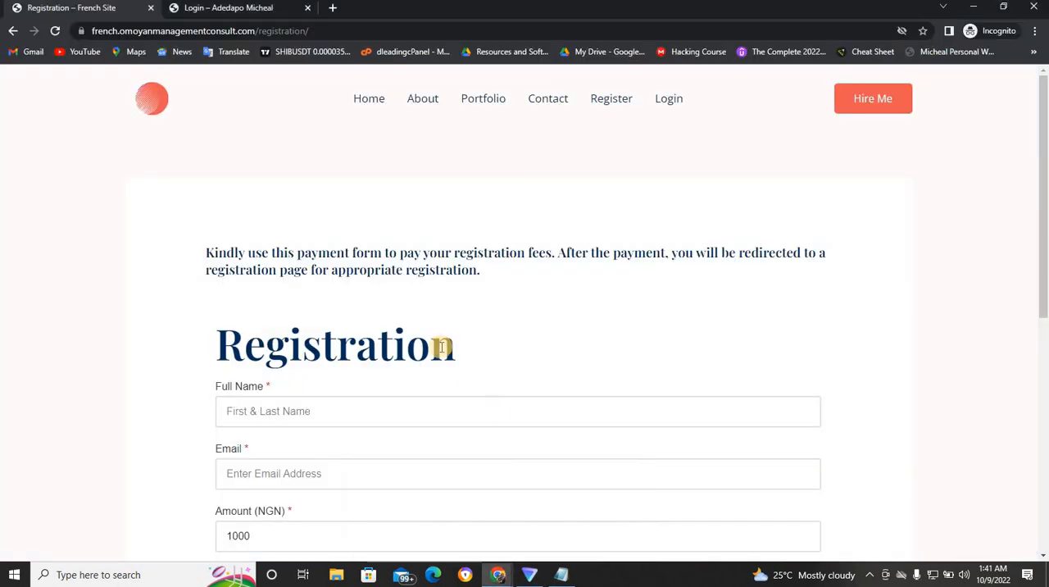
{"action": "left_click", "coordinate": [424, 98]}
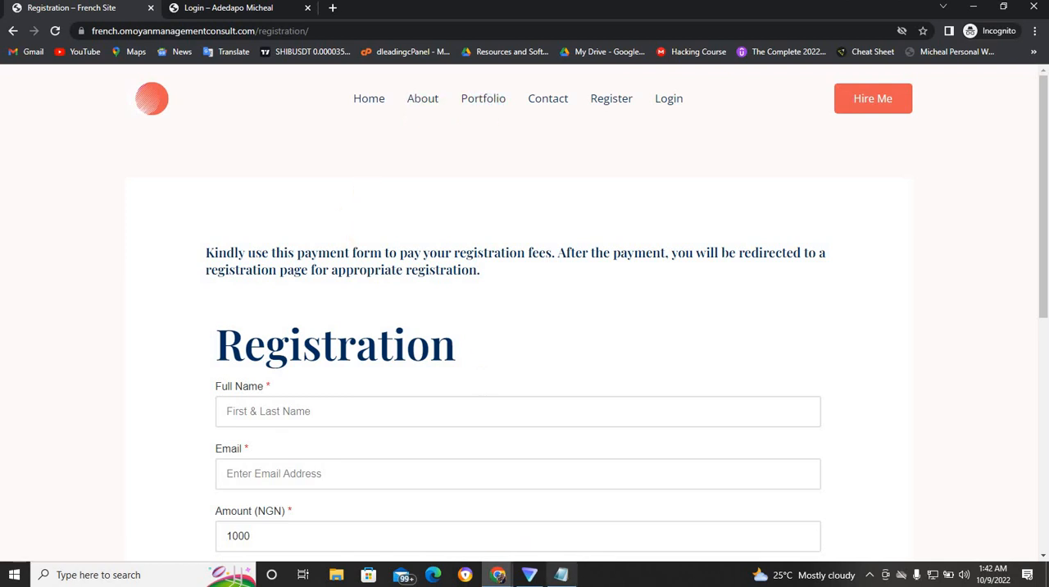
{"action": "mouse_move", "coordinate": [497, 572]}
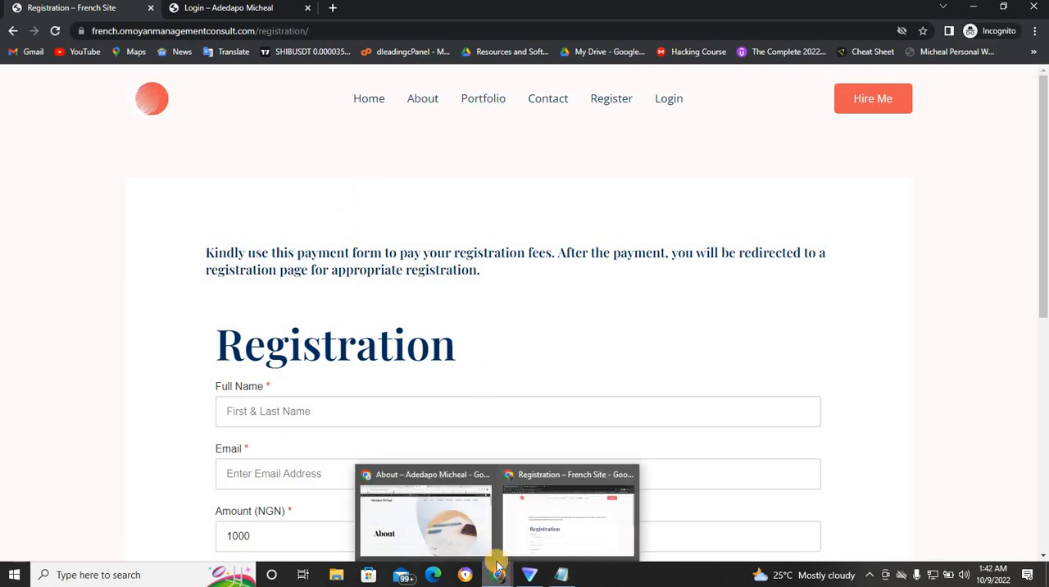
{"action": "left_click", "coordinate": [468, 530]}
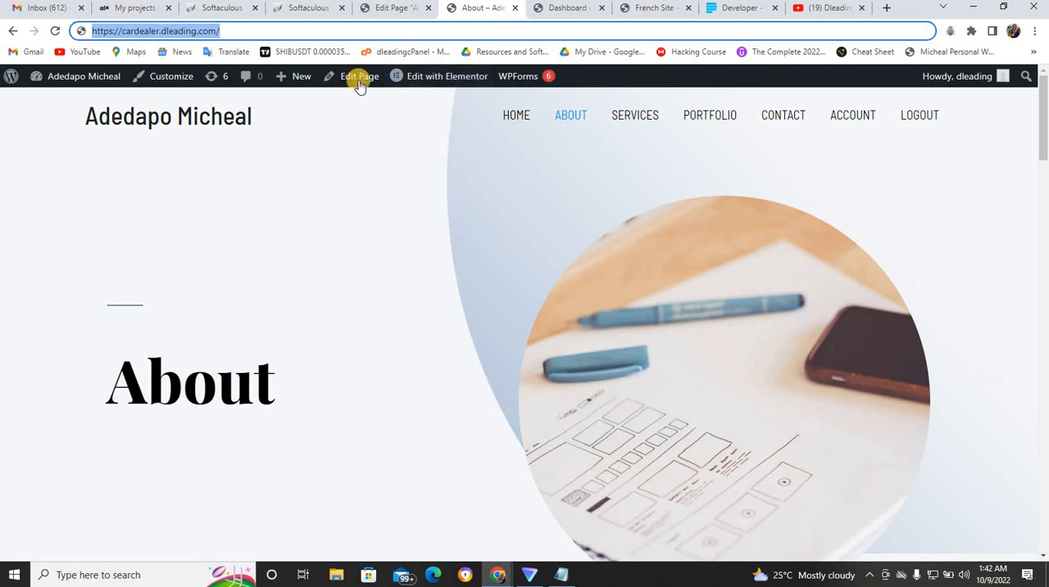
{"action": "left_click", "coordinate": [382, 10]}
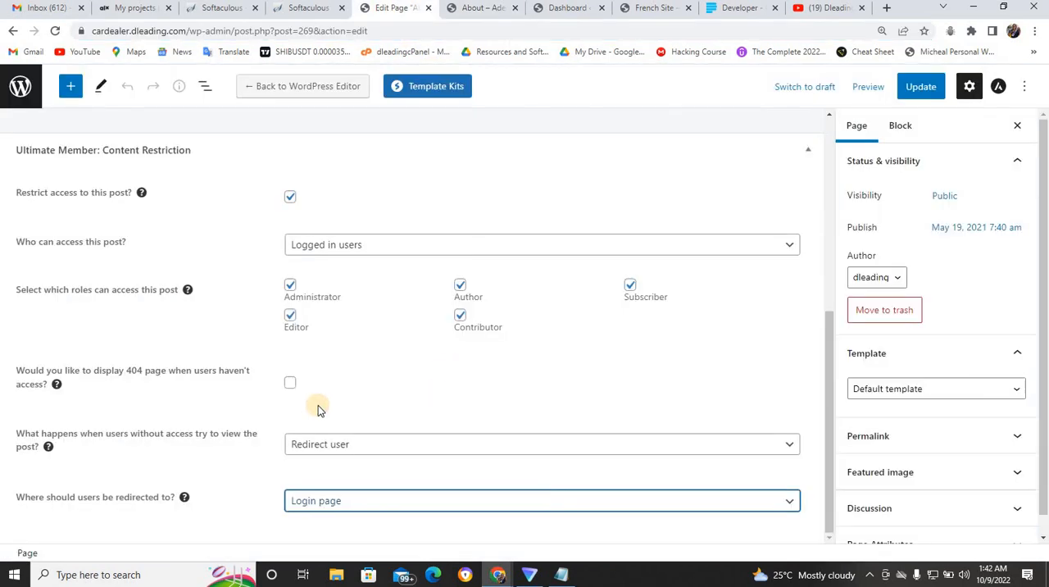
{"action": "left_click", "coordinate": [351, 503]}
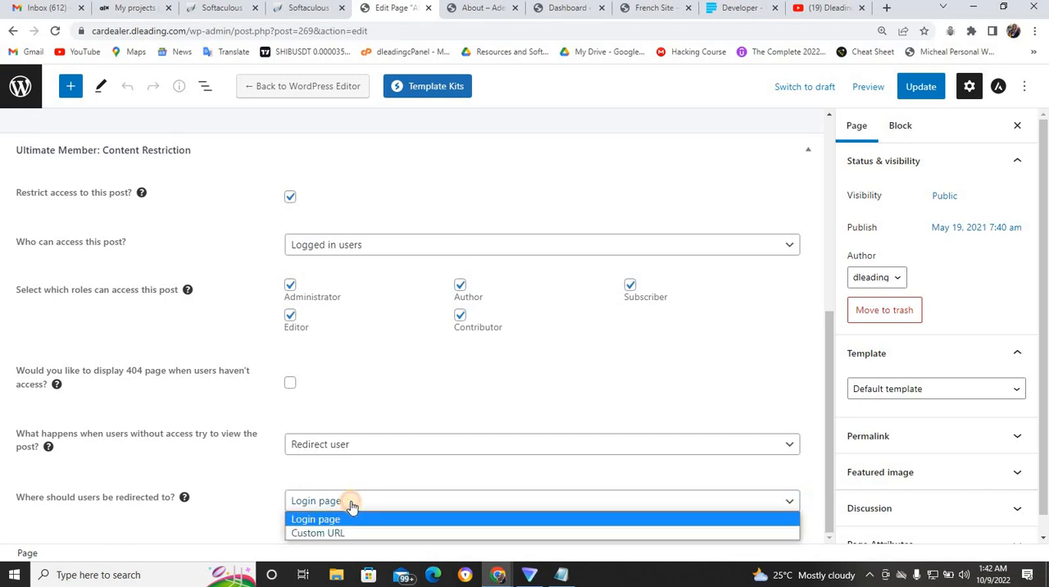
{"action": "left_click", "coordinate": [353, 533]}
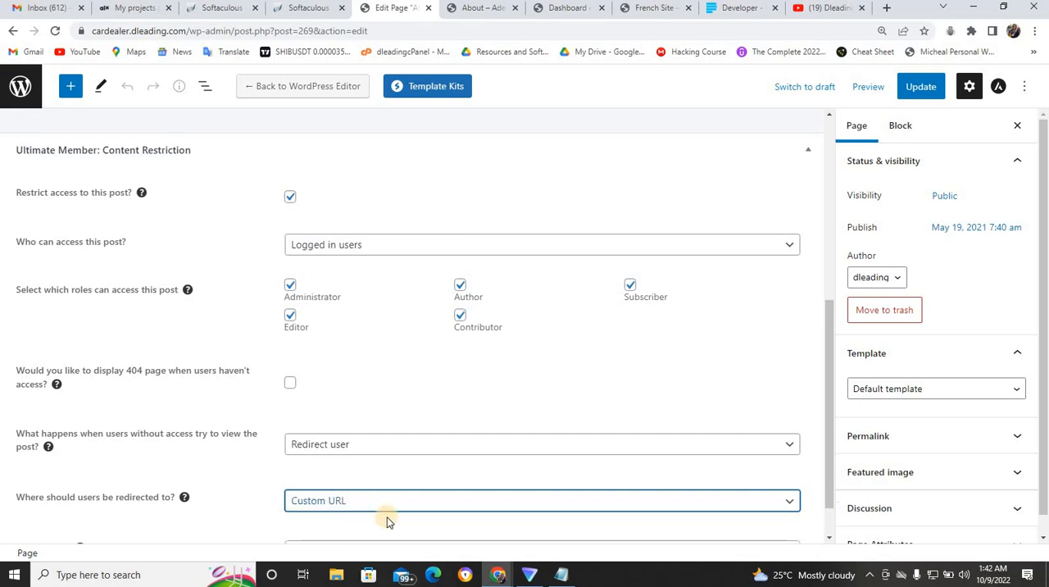
{"action": "left_click_drag", "start_coordinate": [827, 442], "coordinate": [828, 485]}
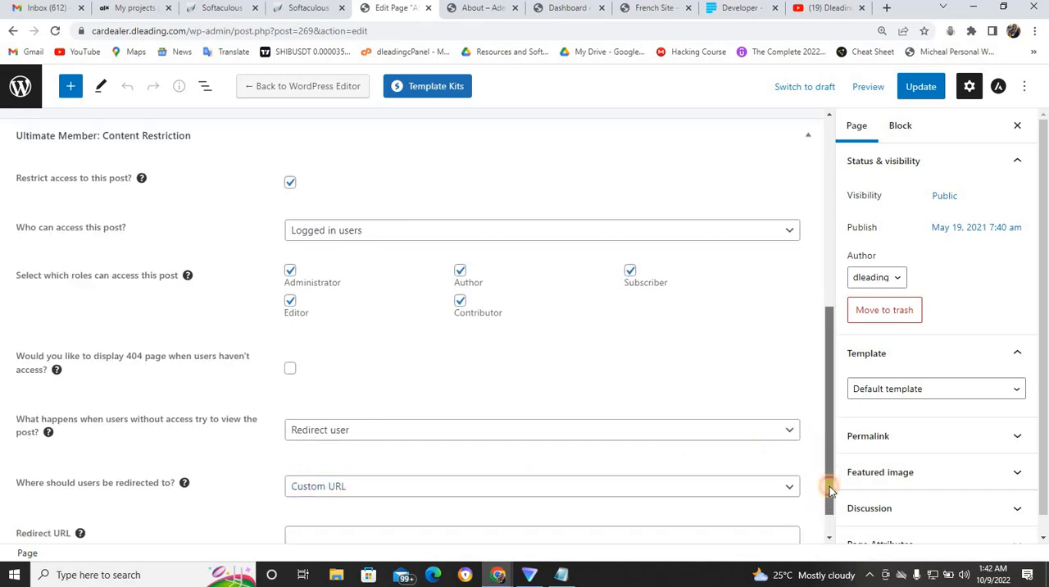
{"action": "left_click", "coordinate": [548, 503]}
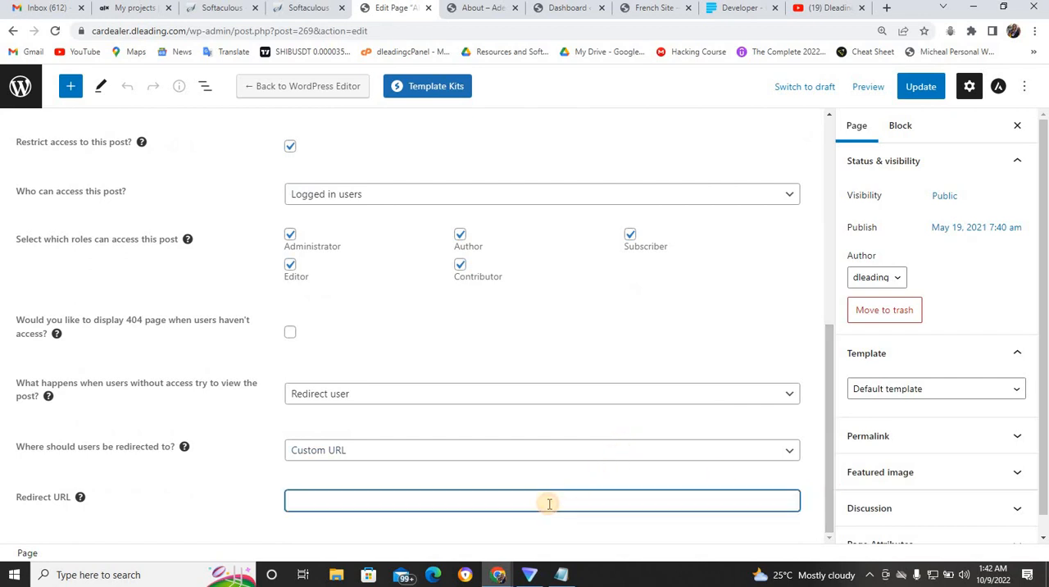
{"action": "type", "text": "https://cardealer.dleading.com/registration/"}
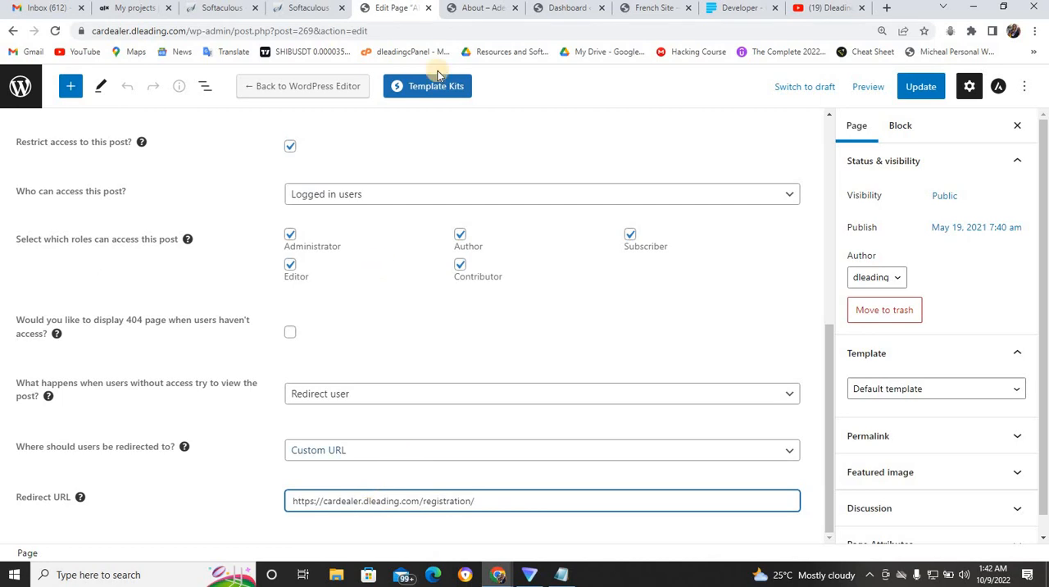
- In the incognito window, open About on the logged-out cardealer.dleading.com site to check its redirect
{"action": "left_click", "coordinate": [474, 8]}
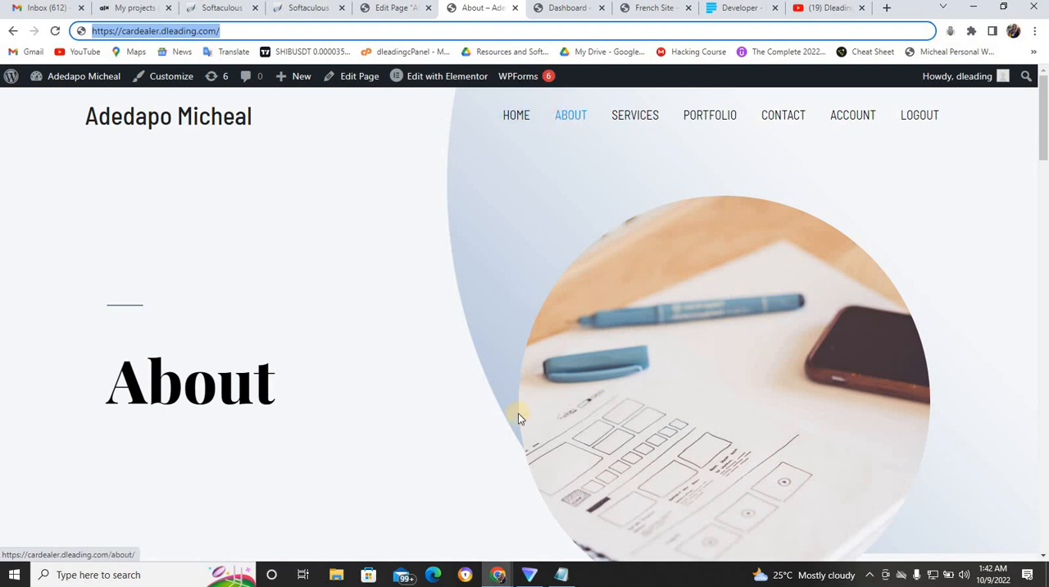
{"action": "mouse_move", "coordinate": [502, 577]}
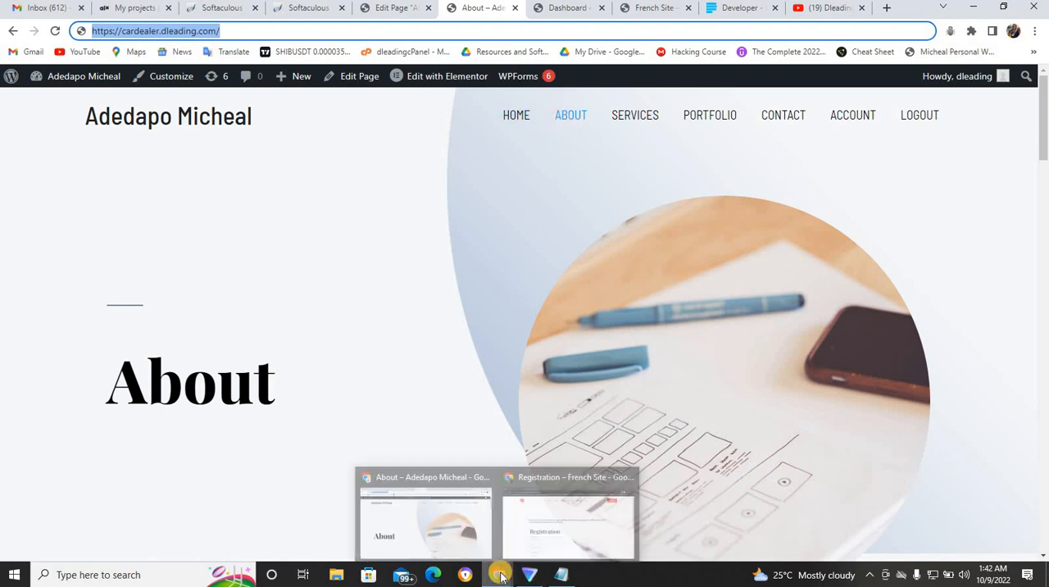
{"action": "left_click", "coordinate": [541, 531]}
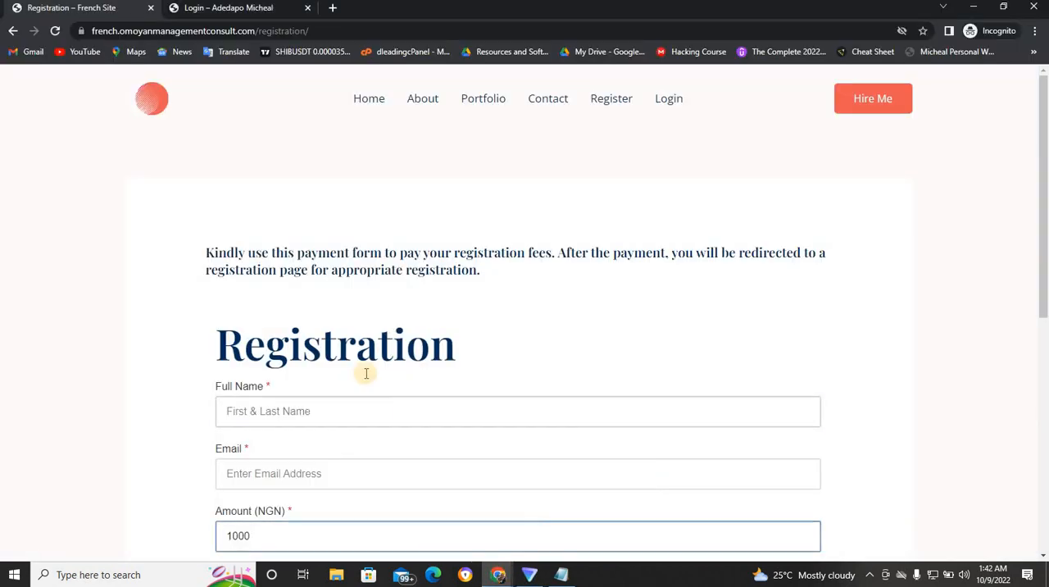
{"action": "left_click", "coordinate": [196, 9]}
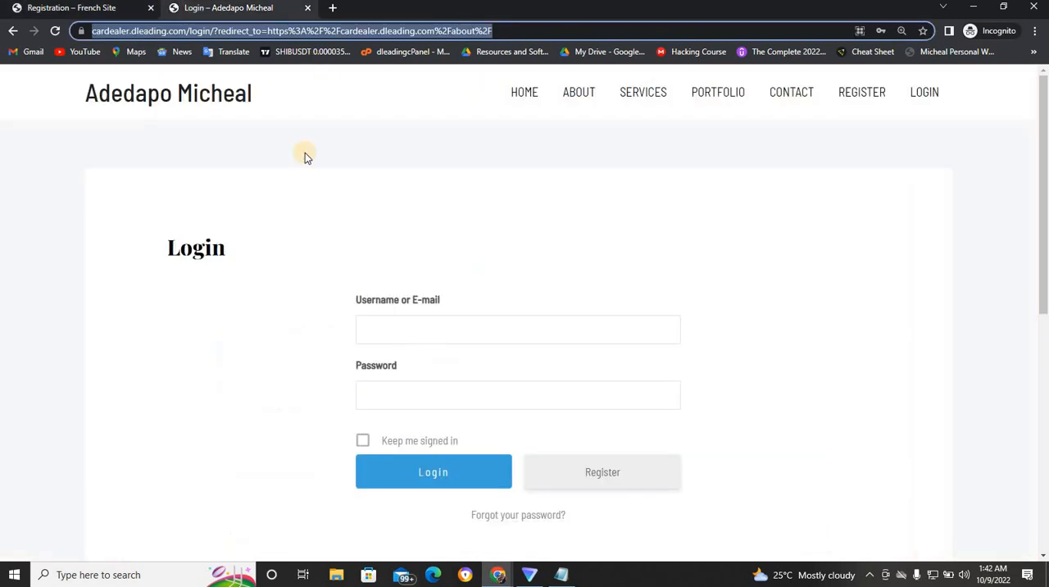
{"action": "left_click", "coordinate": [588, 96]}
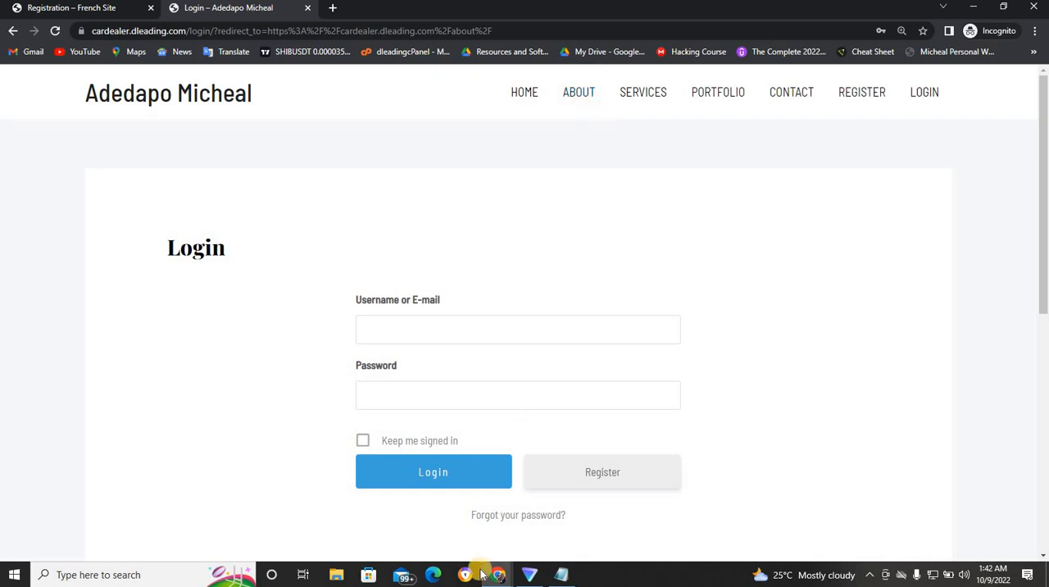
- Return to the About page editor in the main browser window and update the page
{"action": "mouse_move", "coordinate": [502, 576]}
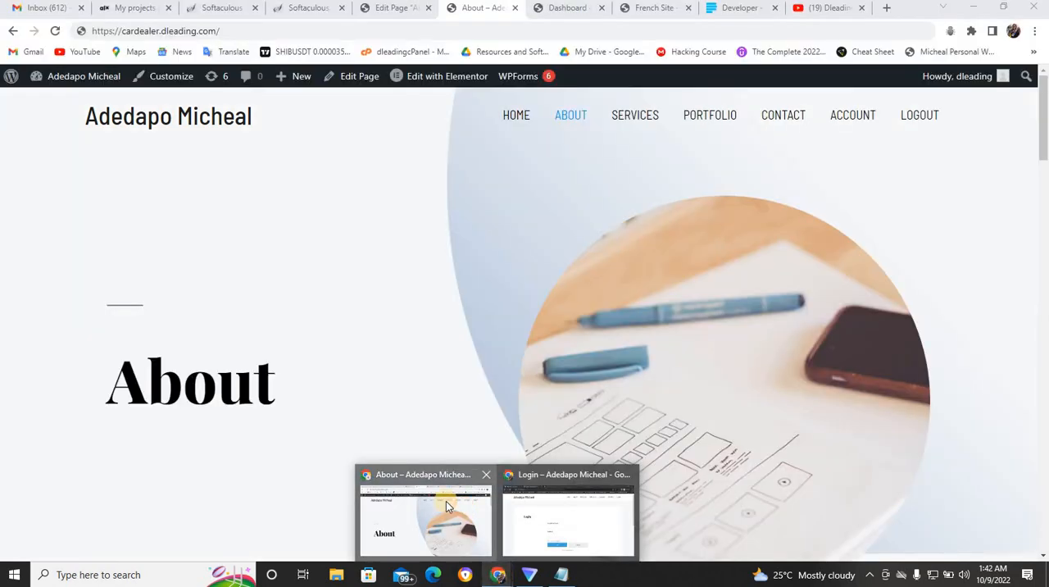
{"action": "left_click", "coordinate": [446, 506]}
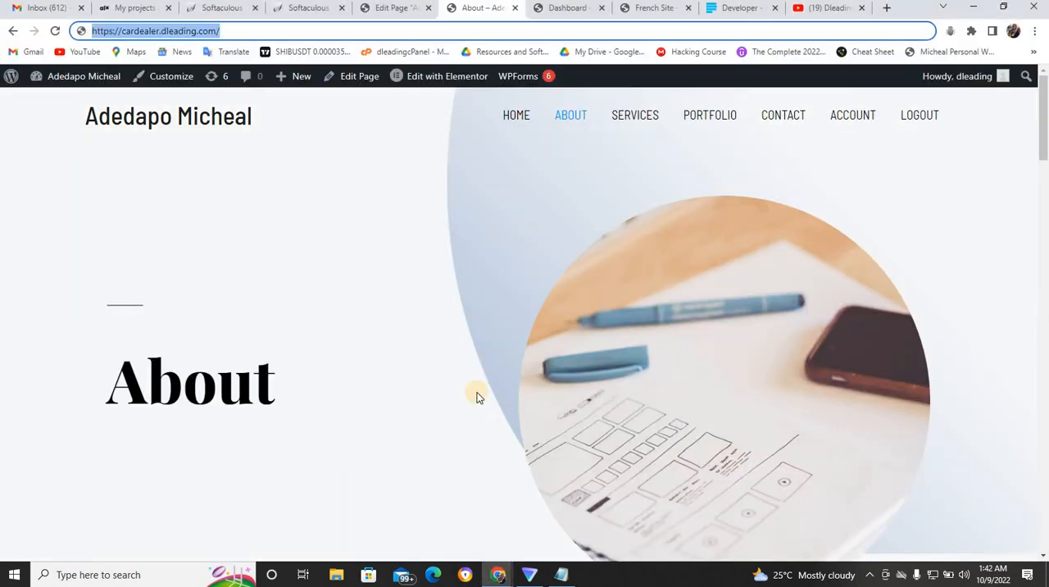
{"action": "left_click", "coordinate": [395, 8]}
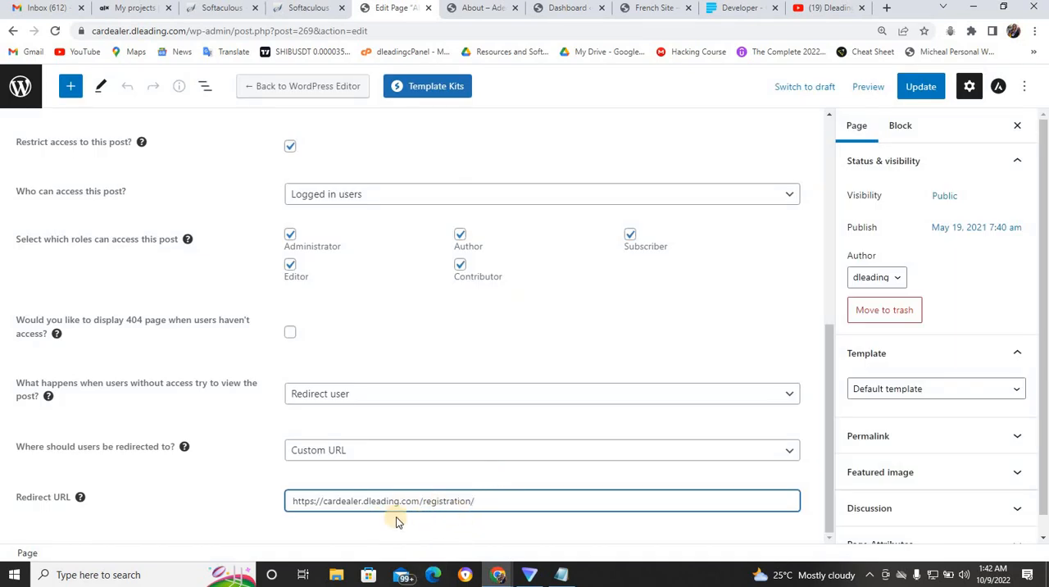
{"action": "left_click", "coordinate": [918, 87]}
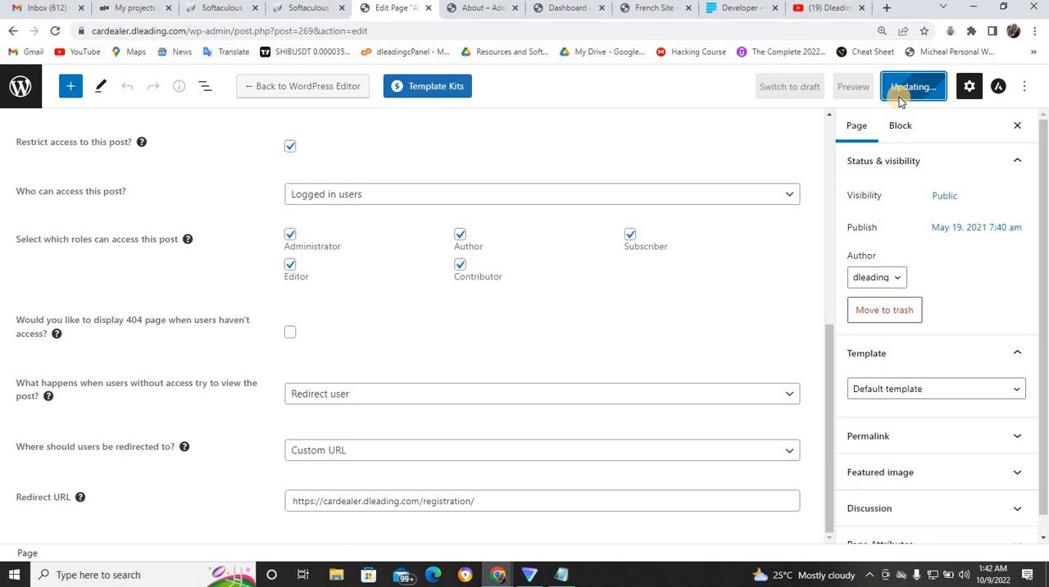
- Go back to the list of all pages and open the Portfolio page for editing at its content restriction settings
{"action": "left_click", "coordinate": [18, 89]}
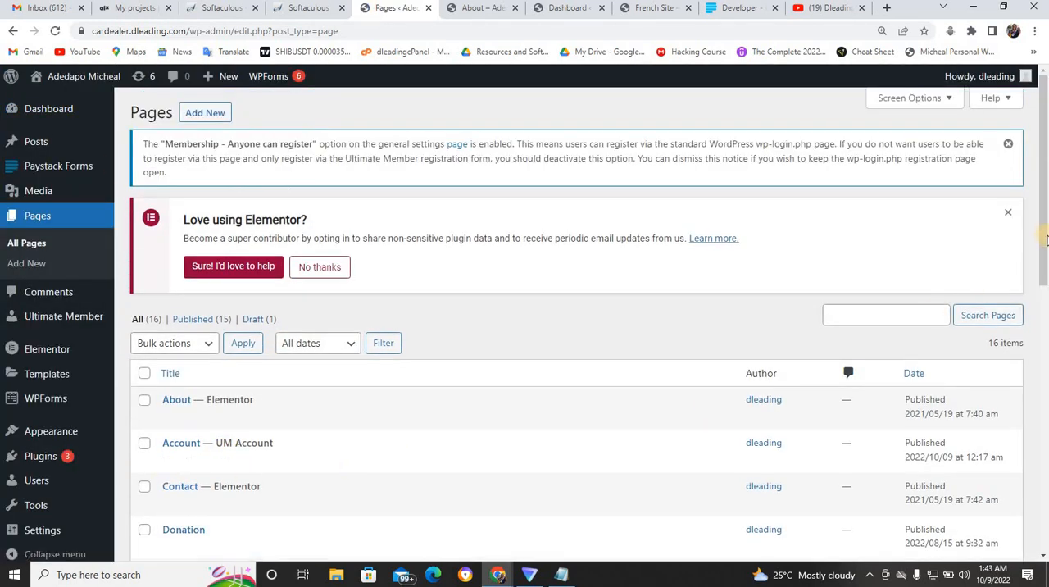
{"action": "left_click_drag", "start_coordinate": [1044, 239], "coordinate": [1045, 433]}
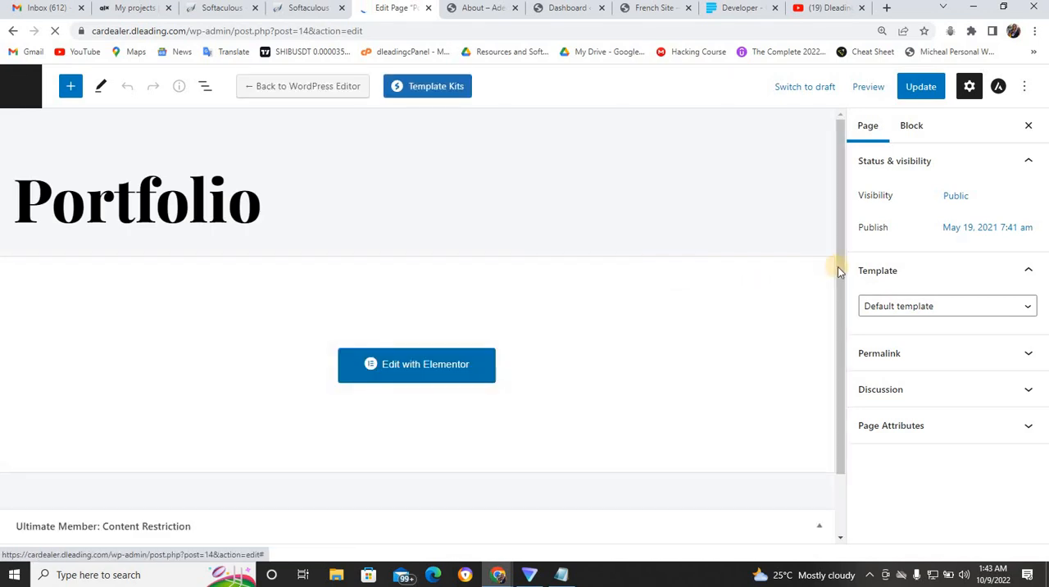
{"action": "left_click_drag", "start_coordinate": [839, 277], "coordinate": [857, 421]}
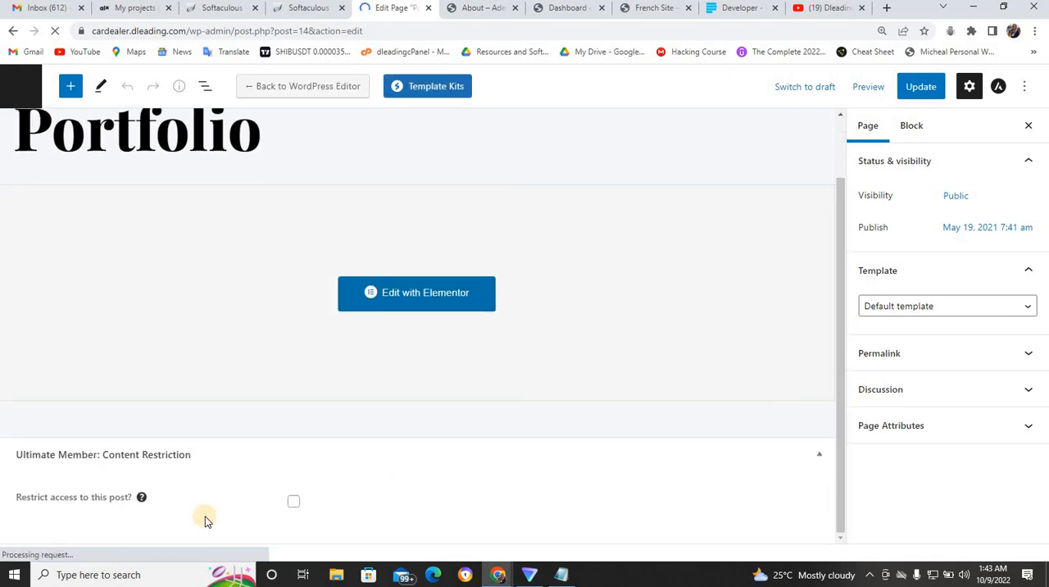
- Restrict access to the Portfolio page and make it accessible only to Logged in users
{"action": "left_click", "coordinate": [292, 501]}
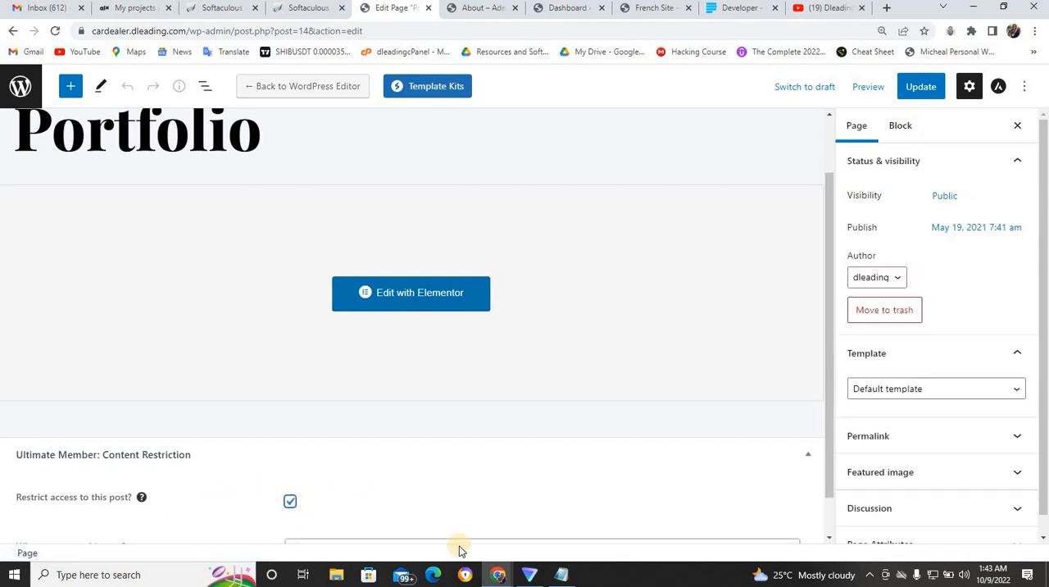
{"action": "scroll", "coordinate": [831, 524], "scroll_direction": "down", "scroll_amount": 1}
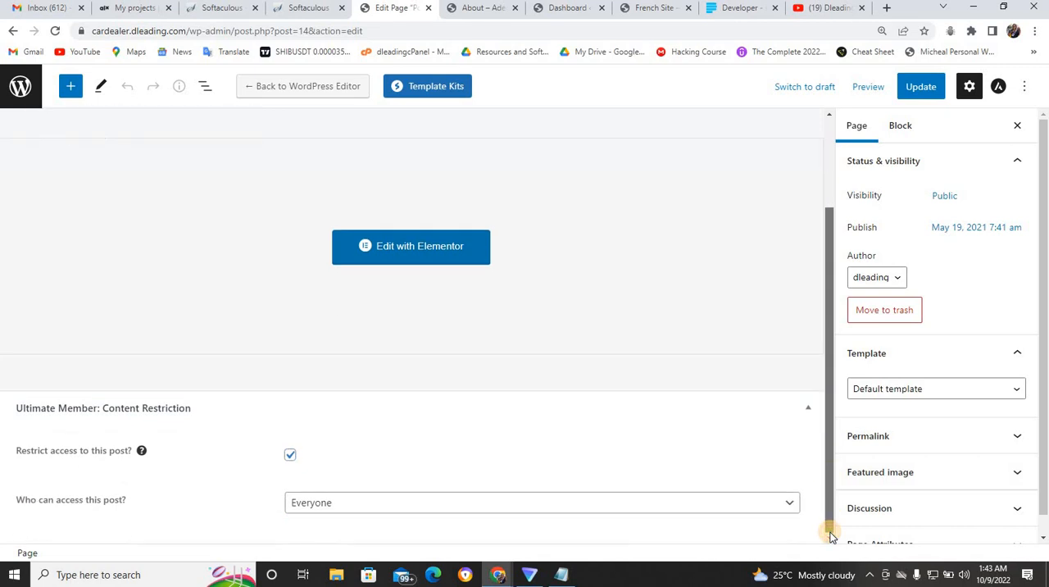
{"action": "left_click", "coordinate": [564, 508]}
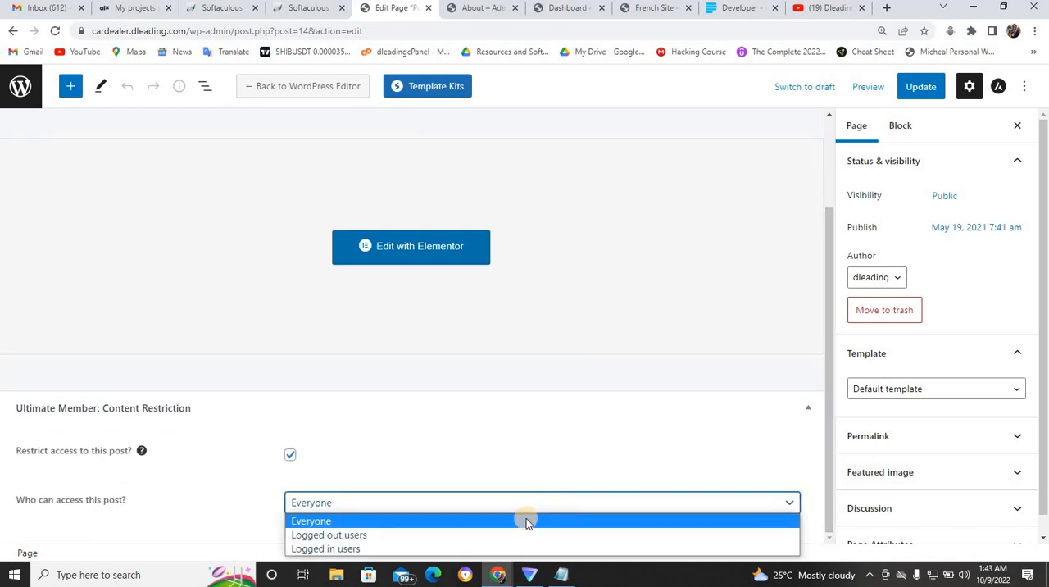
{"action": "left_click", "coordinate": [440, 549]}
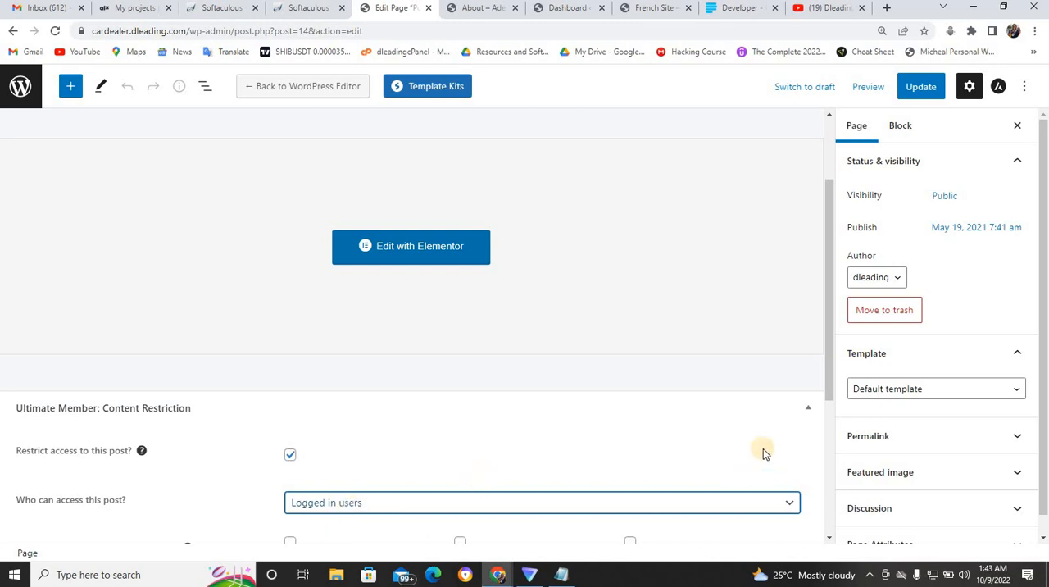
- Allow the Administrator, Editor, Author and Subscriber roles to access the Portfolio page
{"action": "left_click_drag", "start_coordinate": [830, 385], "coordinate": [830, 475]}
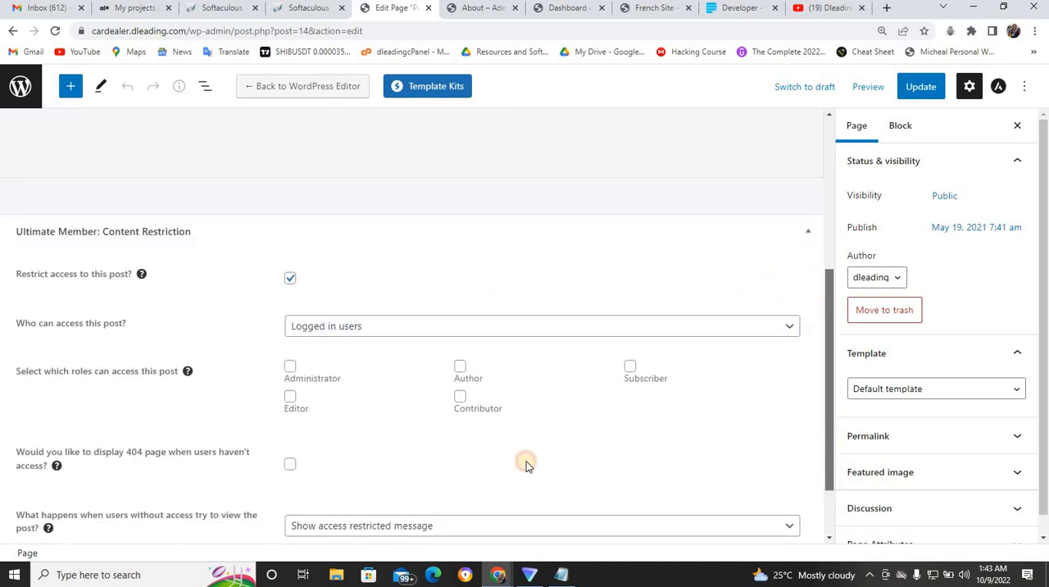
{"action": "left_click", "coordinate": [291, 367]}
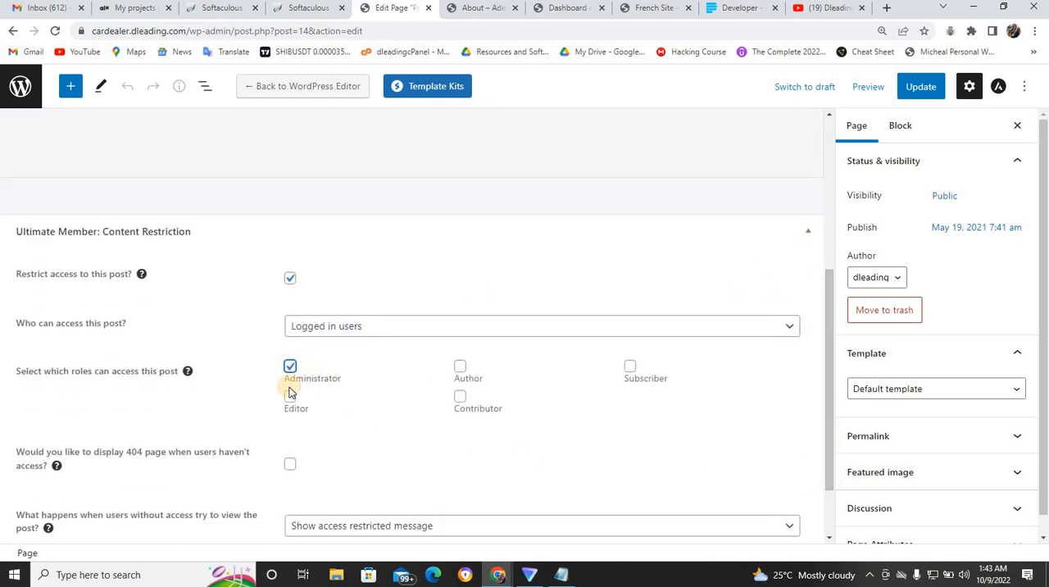
{"action": "left_click", "coordinate": [291, 396]}
{"action": "left_click_drag", "start_coordinate": [460, 398], "coordinate": [649, 374]}
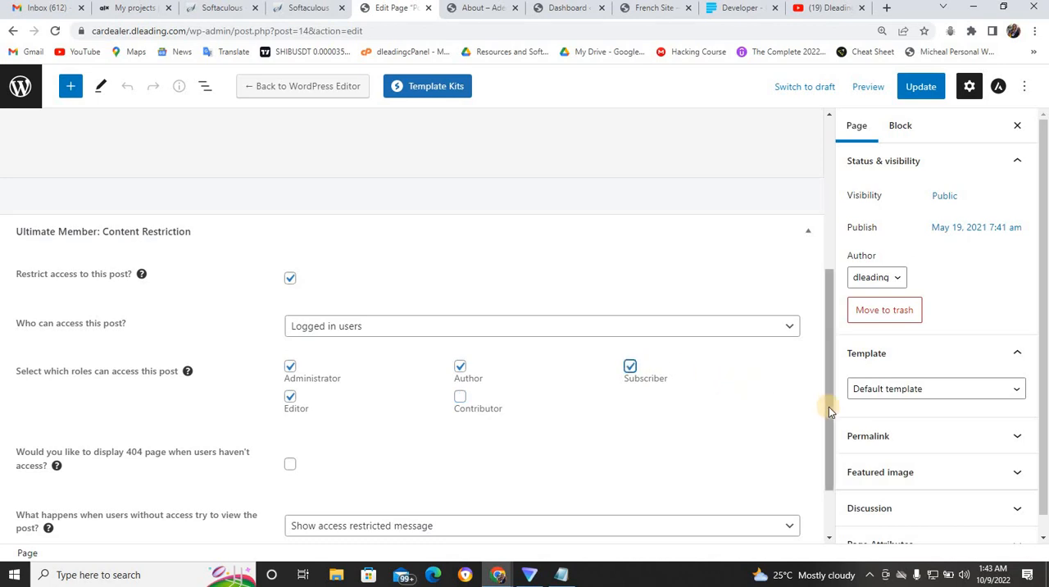
{"action": "left_click_drag", "start_coordinate": [828, 407], "coordinate": [829, 461]}
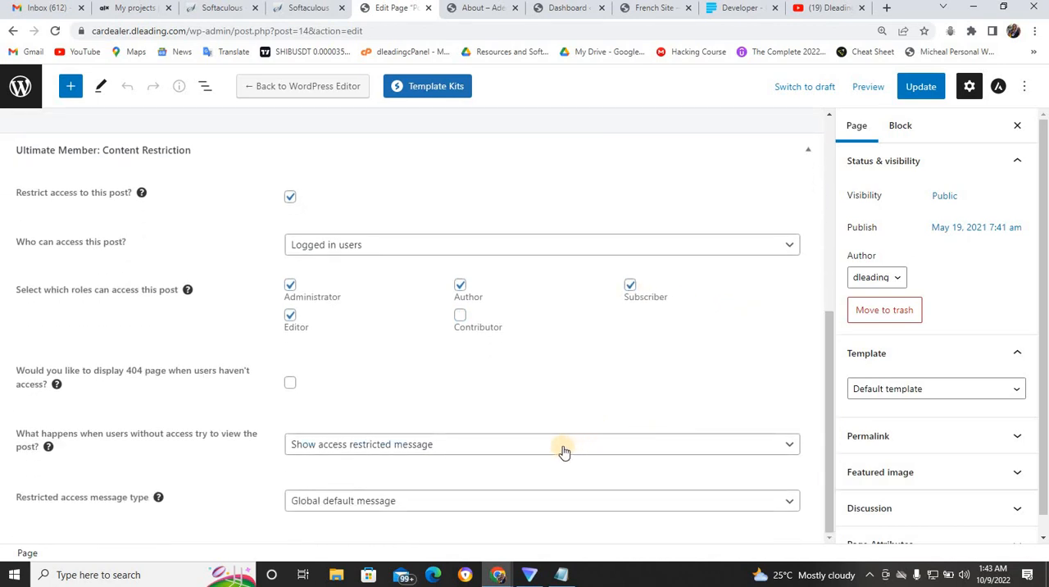
{"action": "left_click", "coordinate": [466, 449]}
{"action": "left_click", "coordinate": [438, 478]}
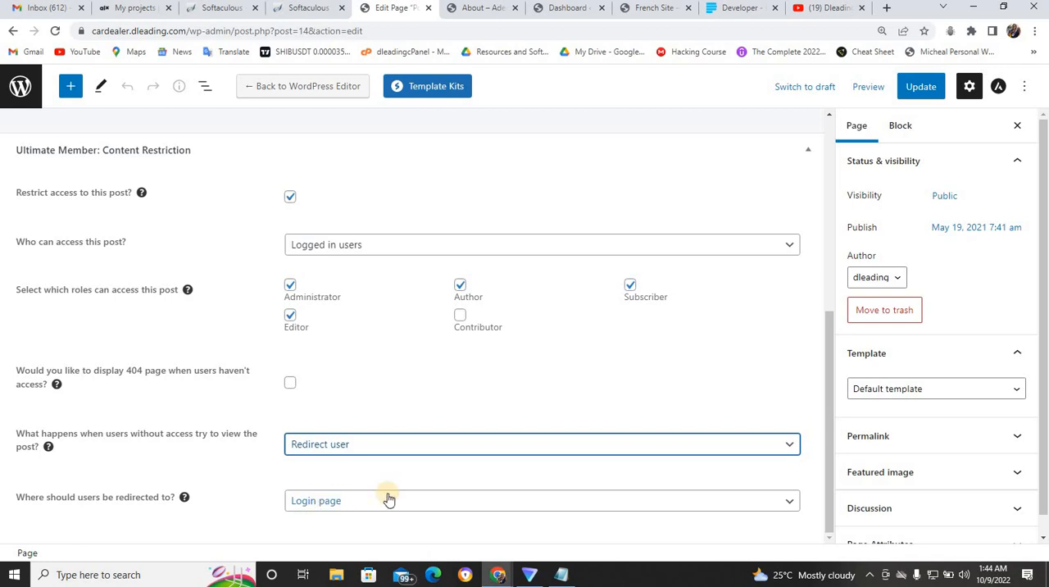
{"action": "left_click", "coordinate": [713, 501]}
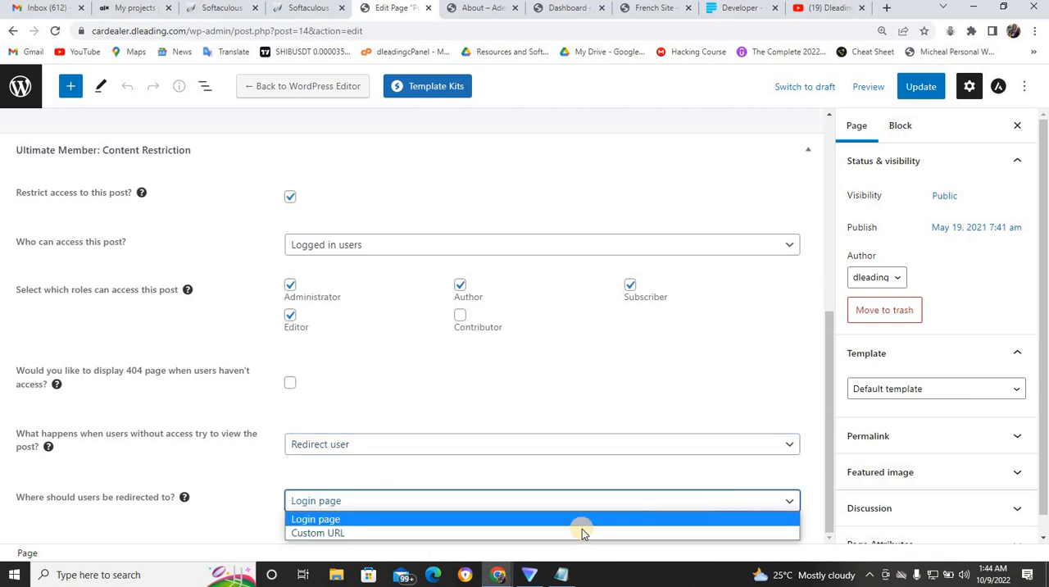
{"action": "left_click", "coordinate": [573, 528]}
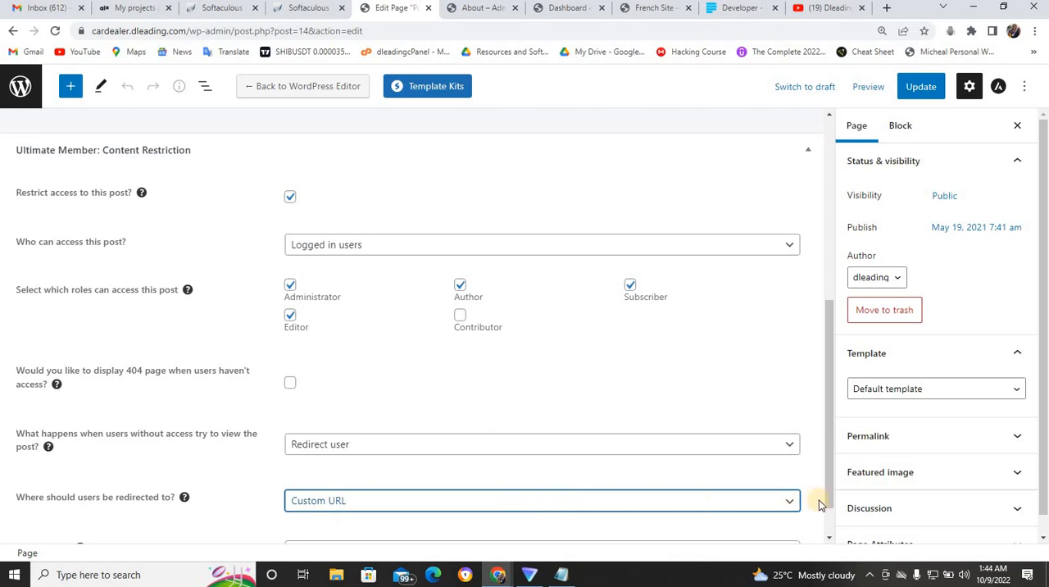
{"action": "scroll", "coordinate": [824, 497], "scroll_direction": "down", "scroll_amount": 1}
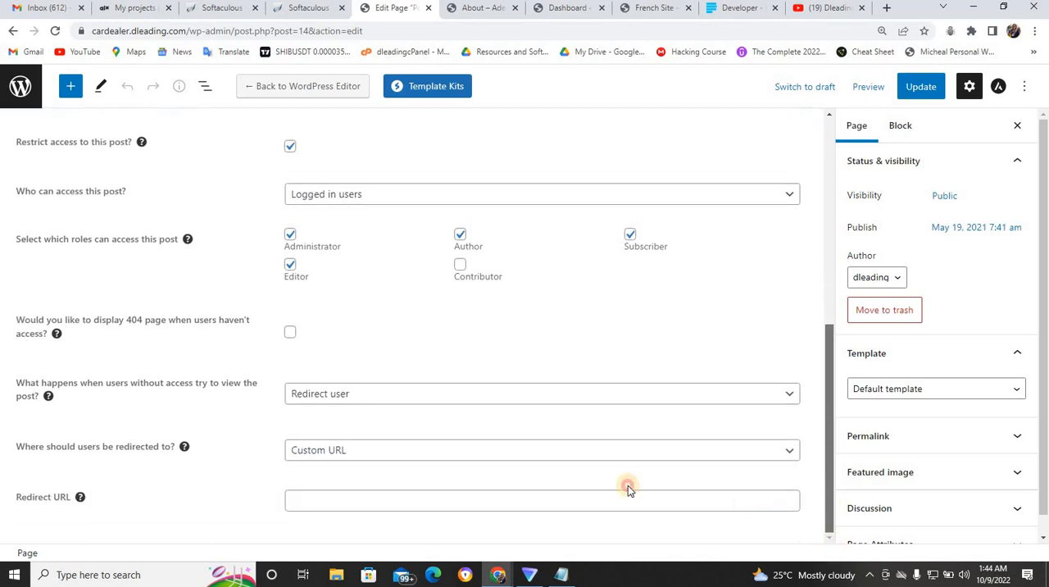
{"action": "left_click", "coordinate": [542, 498]}
{"action": "type", "text": "https://cardealer.dleading.com/registration/"}
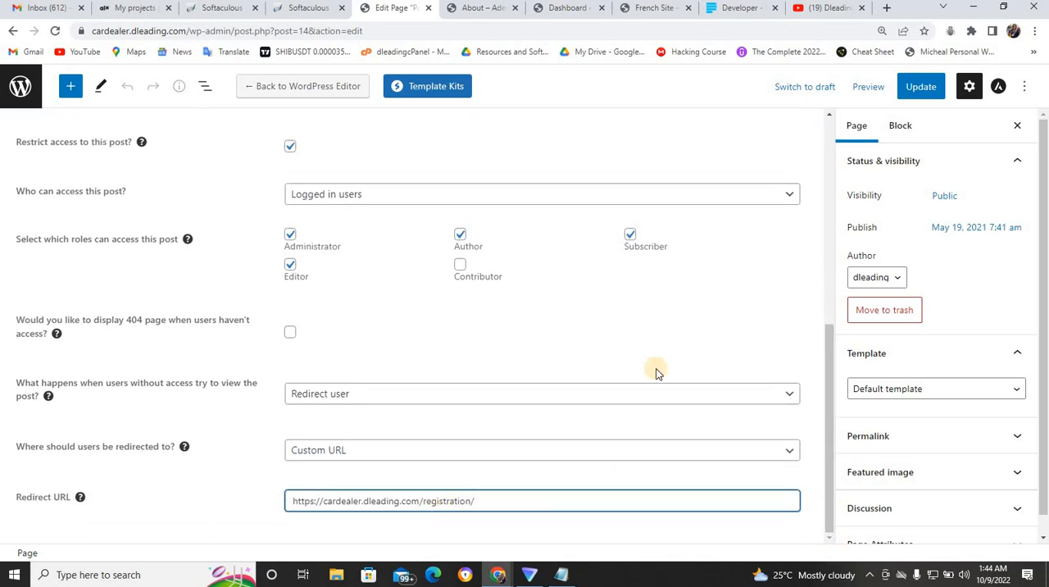
{"action": "left_click", "coordinate": [915, 96]}
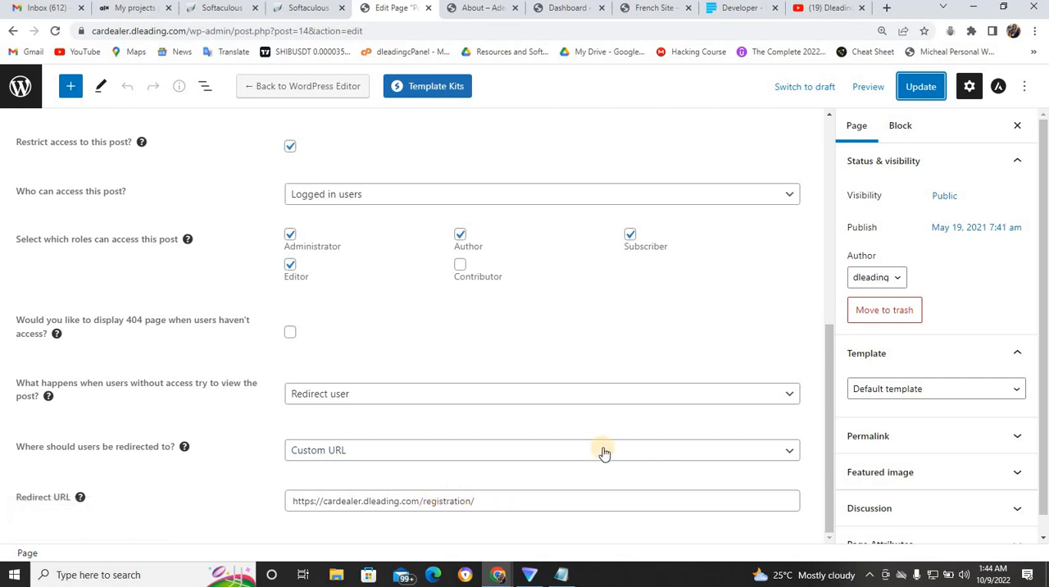
{"action": "left_click", "coordinate": [920, 87]}
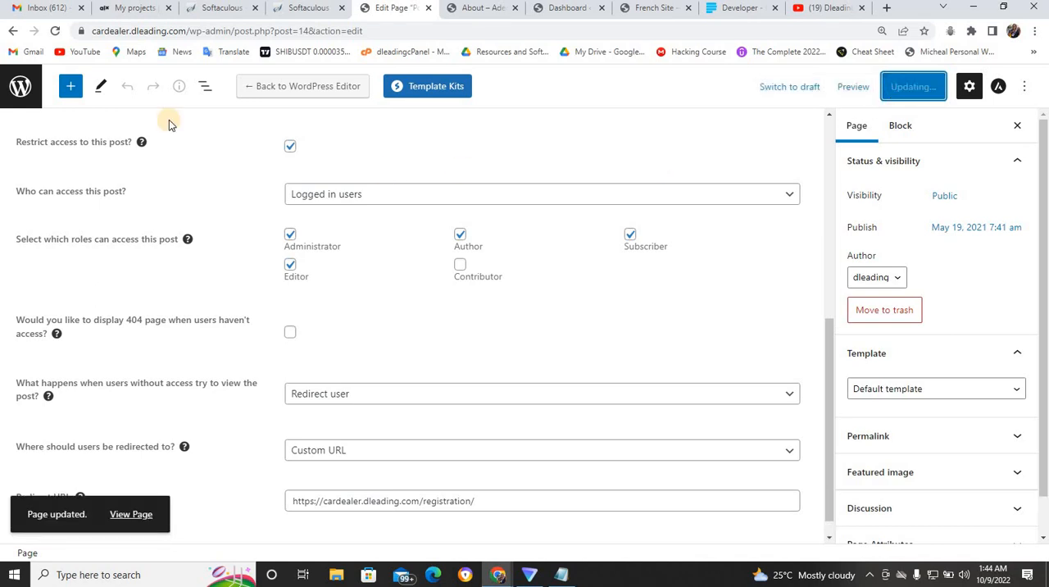
- Return to the list of all pages and open the Services page for editing
{"action": "left_click", "coordinate": [22, 97]}
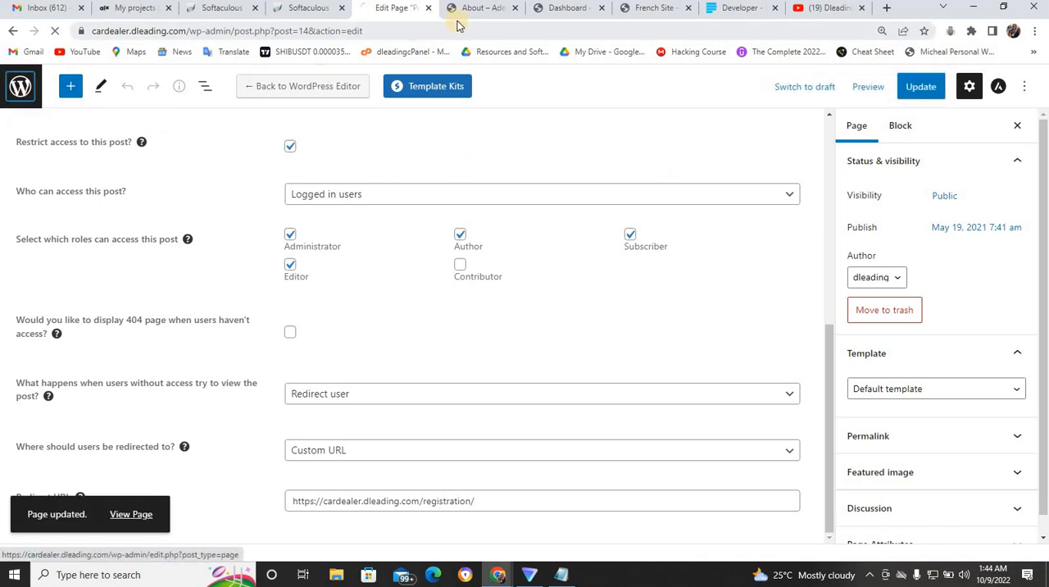
{"action": "left_click", "coordinate": [492, 10]}
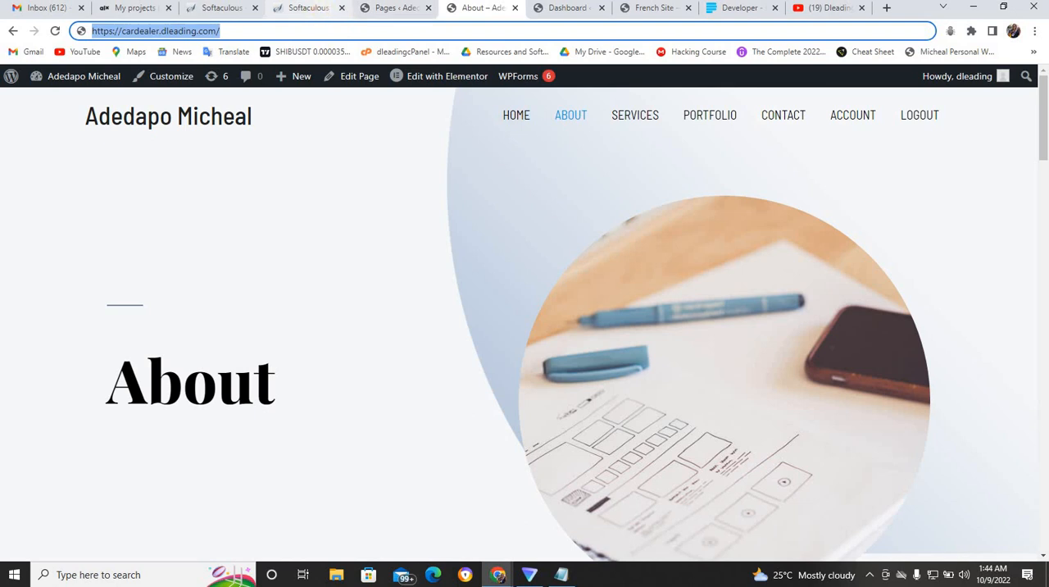
{"action": "left_click", "coordinate": [392, 8]}
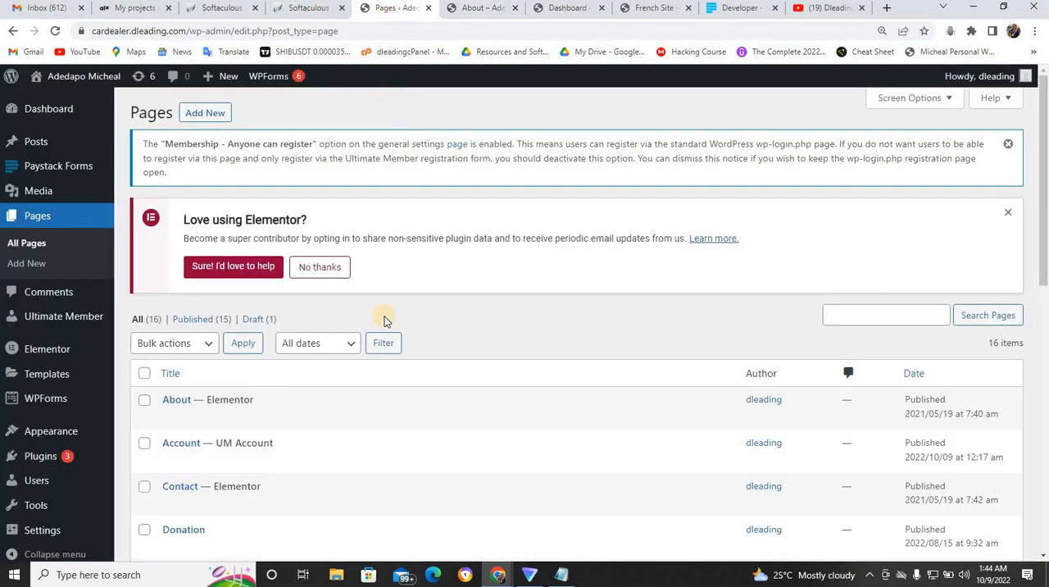
{"action": "left_click_drag", "start_coordinate": [1044, 277], "coordinate": [1044, 543]}
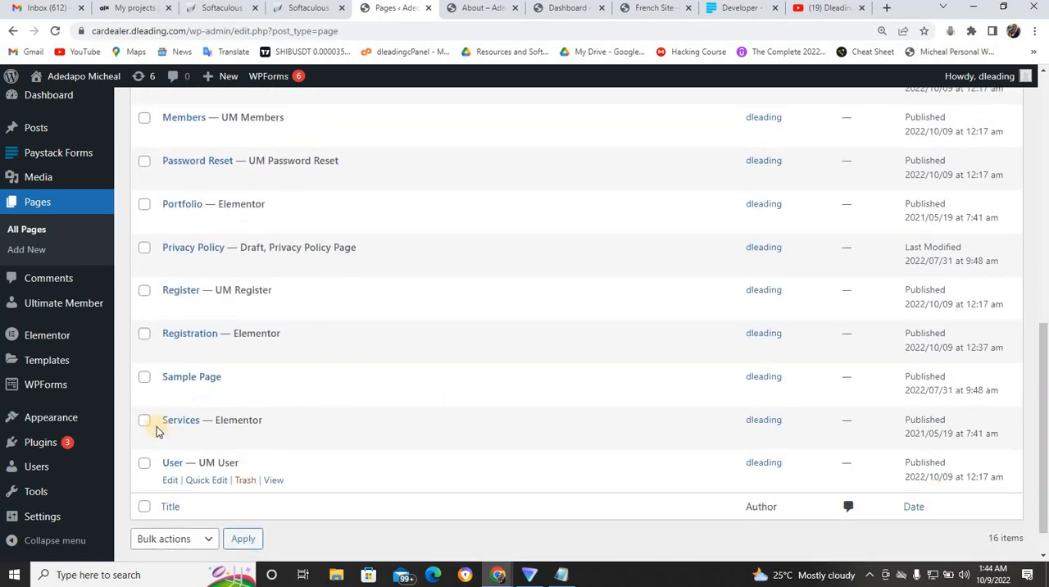
{"action": "left_click", "coordinate": [170, 442]}
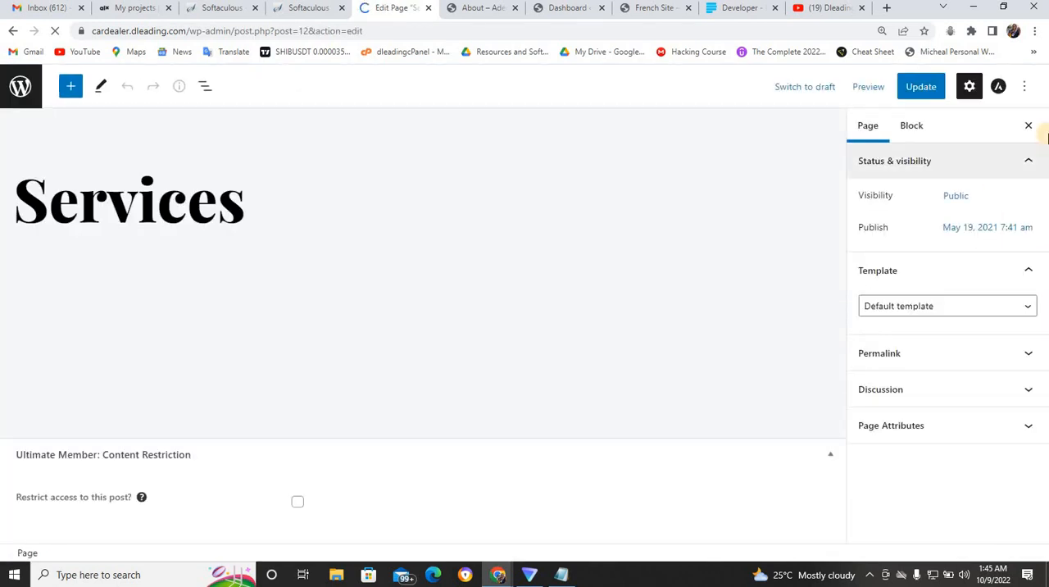
- Restrict access to the Services page and make it accessible only to Logged in users
{"action": "scroll", "coordinate": [841, 411], "scroll_direction": "down", "scroll_amount": 2}
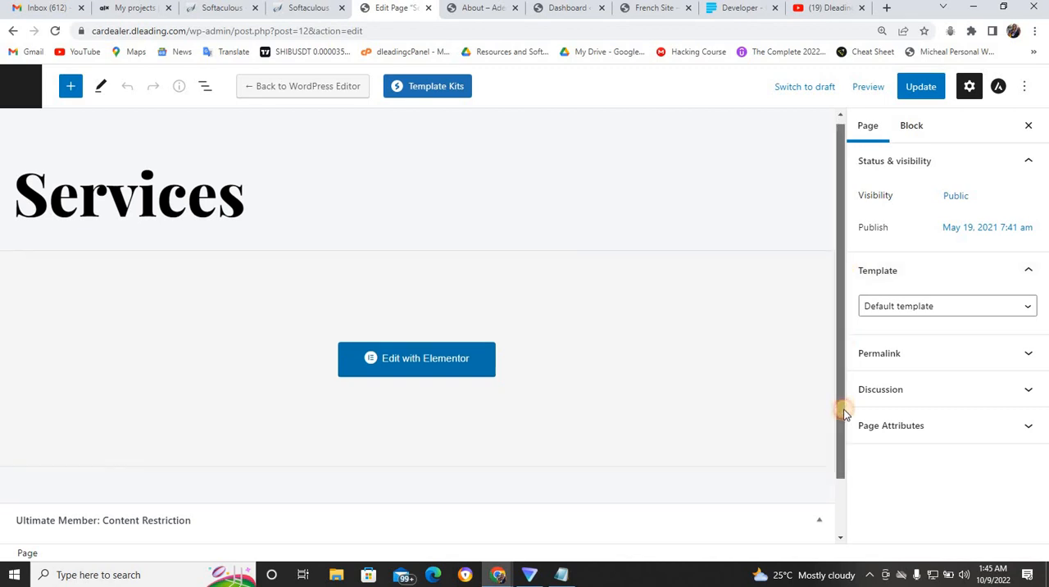
{"action": "left_click", "coordinate": [295, 502]}
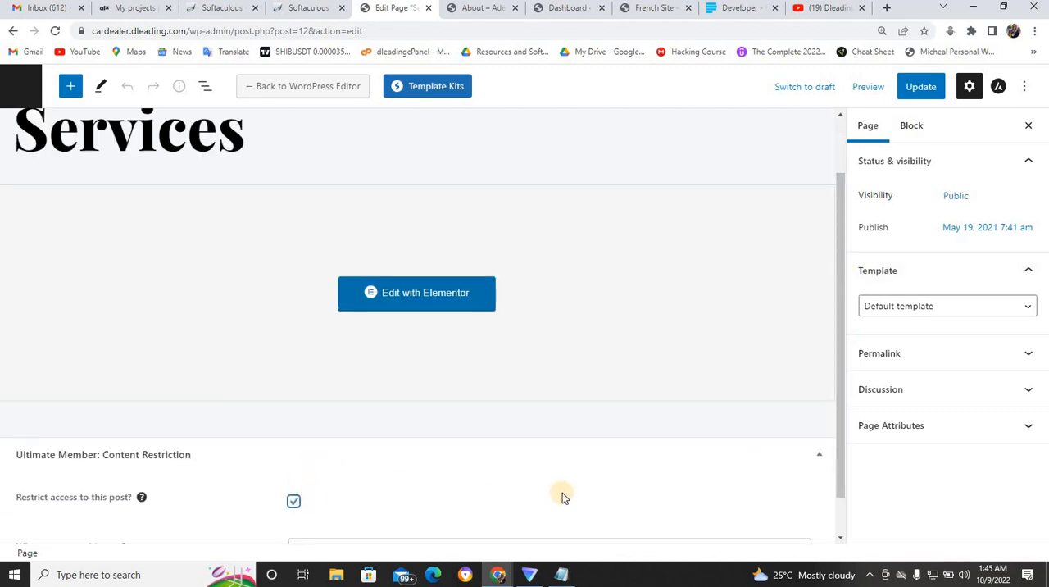
{"action": "left_click_drag", "start_coordinate": [838, 434], "coordinate": [838, 497]}
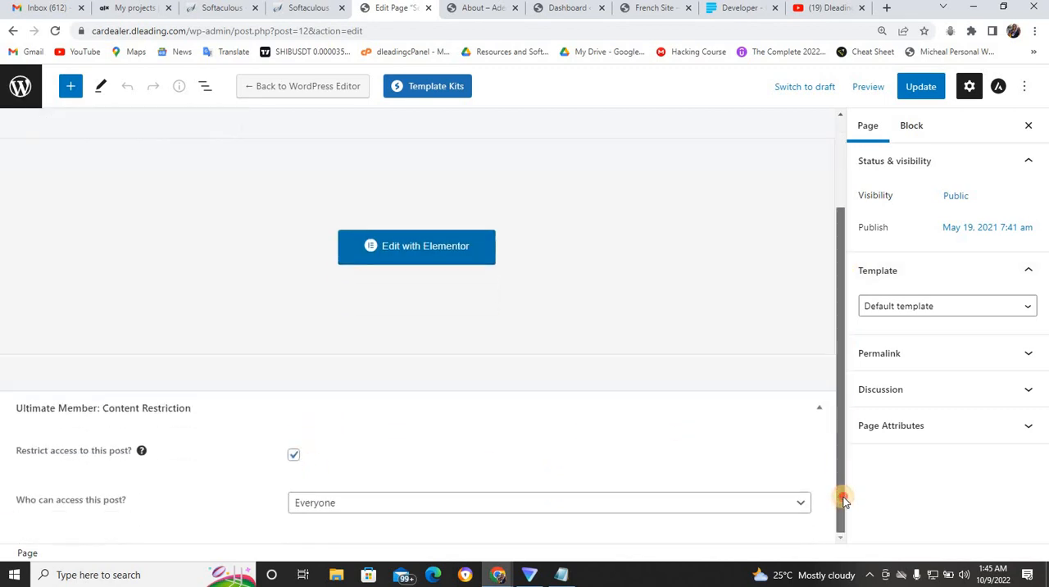
{"action": "left_click", "coordinate": [722, 505]}
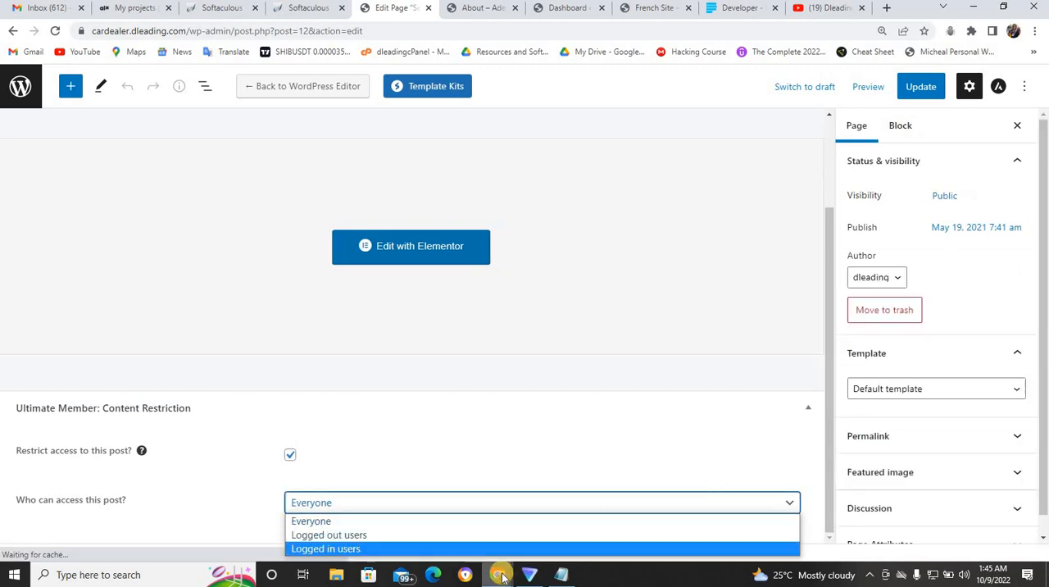
{"action": "left_click", "coordinate": [502, 549]}
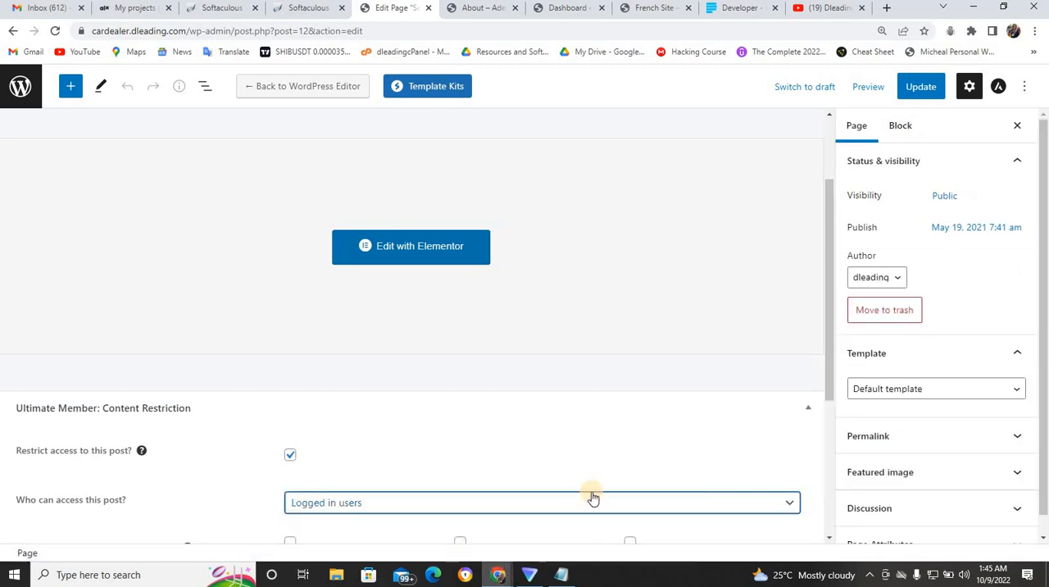
- Allow the Administrator, Editor, Contributor, Author and Subscriber roles to access the Services page
{"action": "left_click_drag", "start_coordinate": [835, 401], "coordinate": [834, 518]}
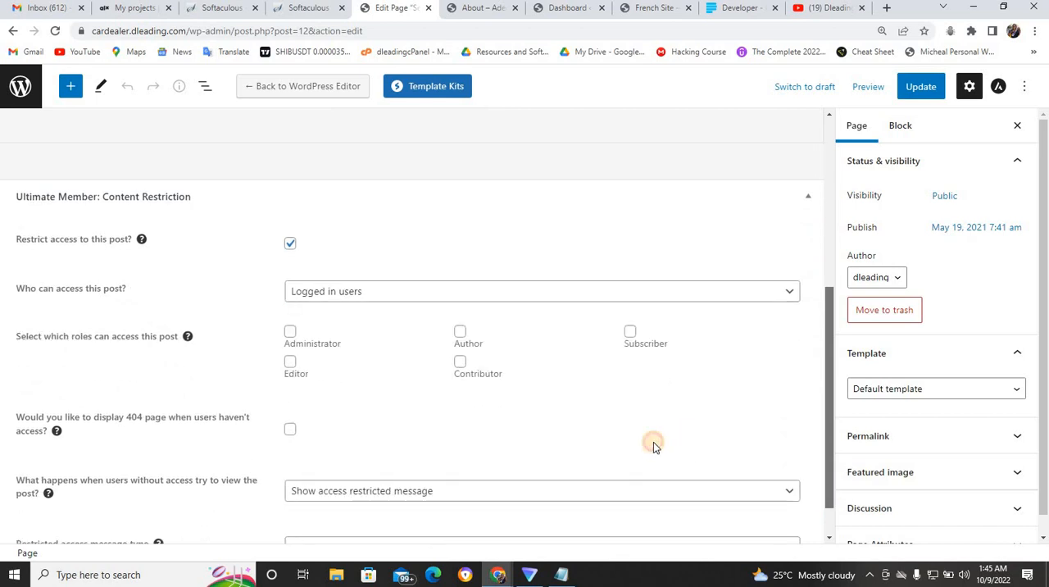
{"action": "left_click", "coordinate": [291, 318]}
{"action": "left_click", "coordinate": [290, 348]}
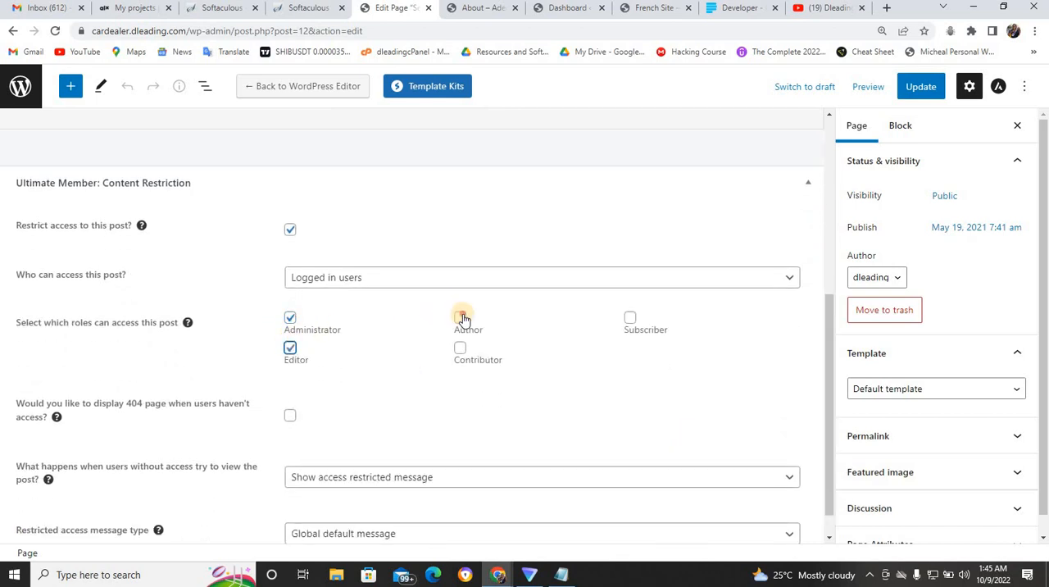
{"action": "left_click", "coordinate": [462, 350]}
{"action": "left_click", "coordinate": [462, 320]}
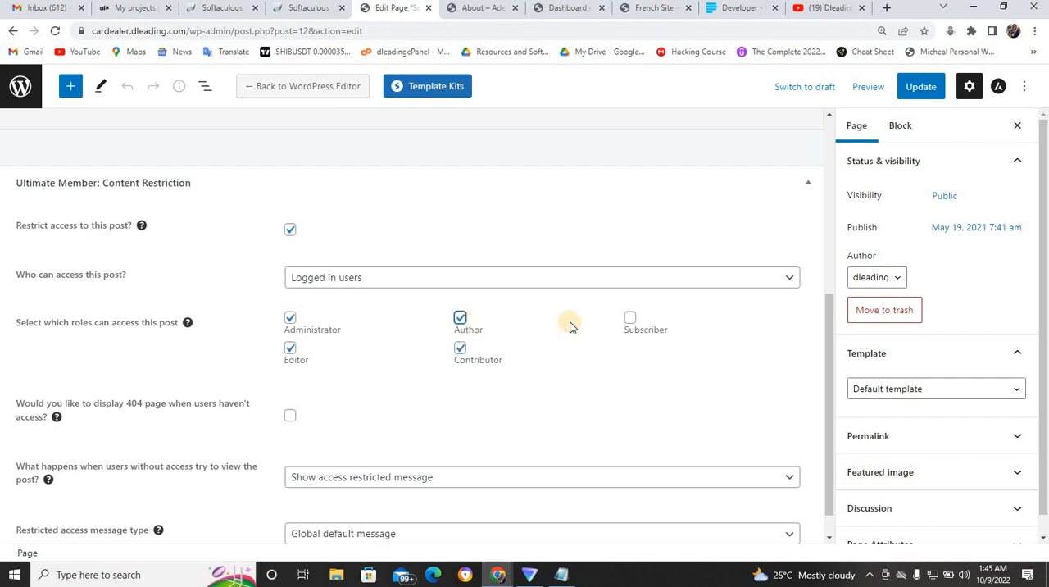
{"action": "left_click", "coordinate": [630, 320]}
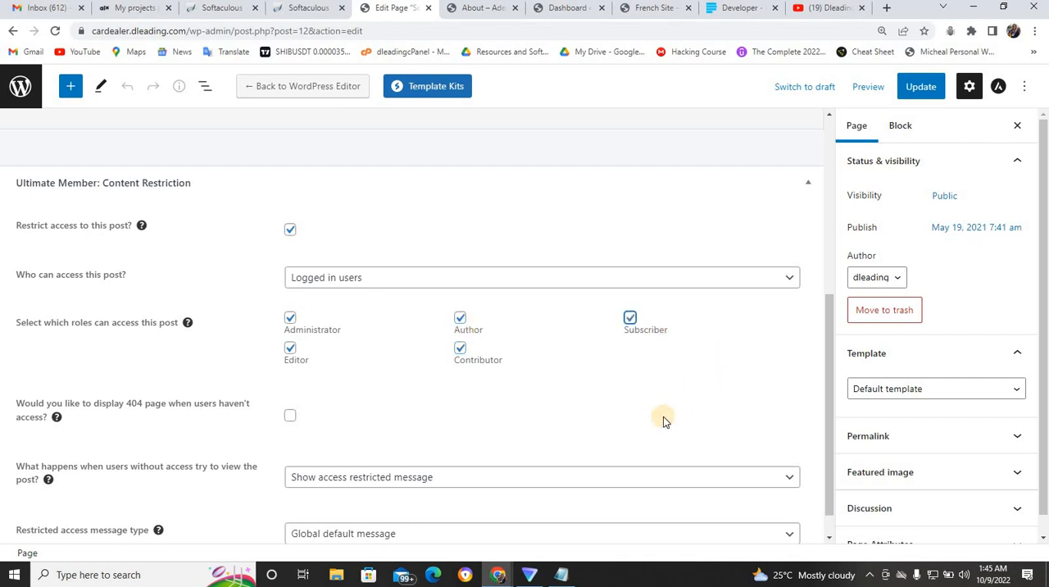
{"action": "left_click", "coordinate": [494, 484]}
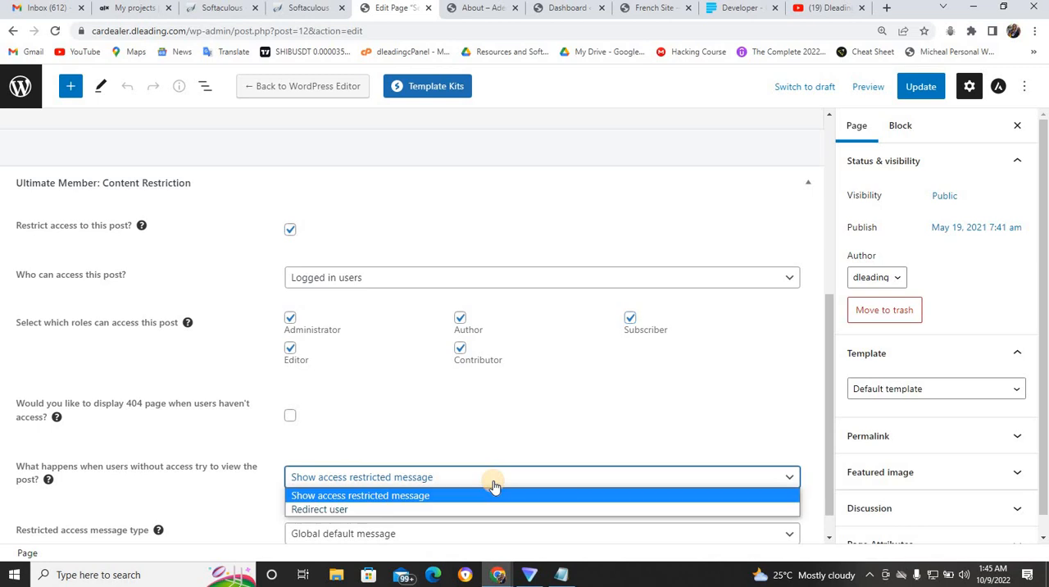
{"action": "left_click", "coordinate": [438, 510]}
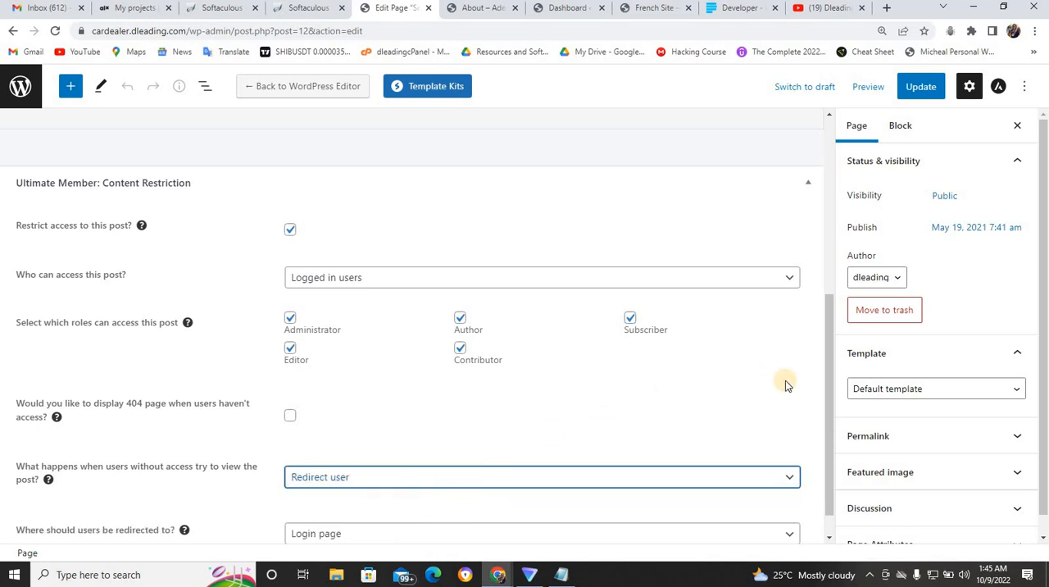
{"action": "scroll", "coordinate": [828, 402], "scroll_direction": "down", "scroll_amount": 1}
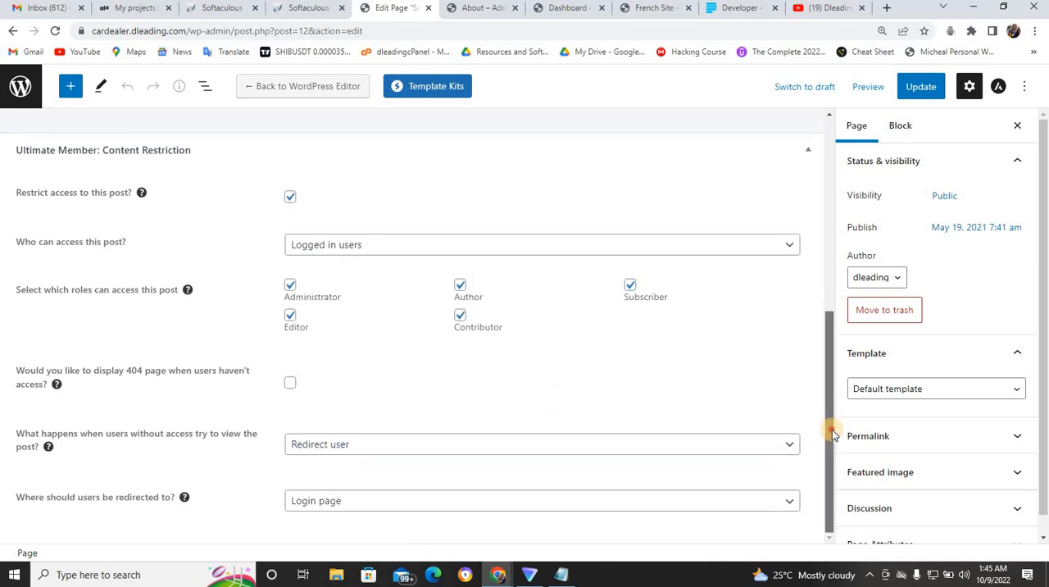
{"action": "left_click", "coordinate": [677, 505]}
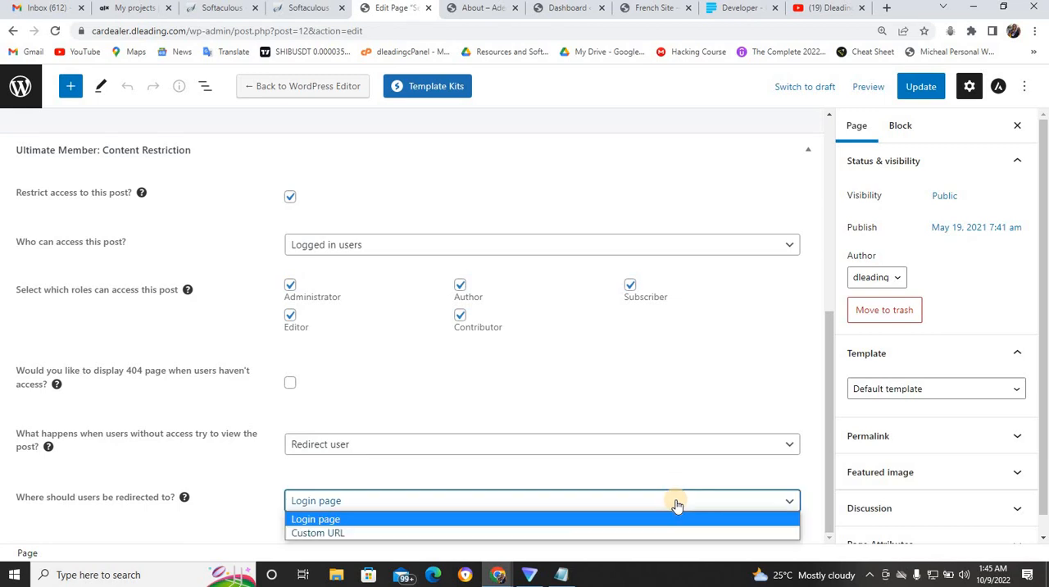
{"action": "left_click", "coordinate": [550, 531]}
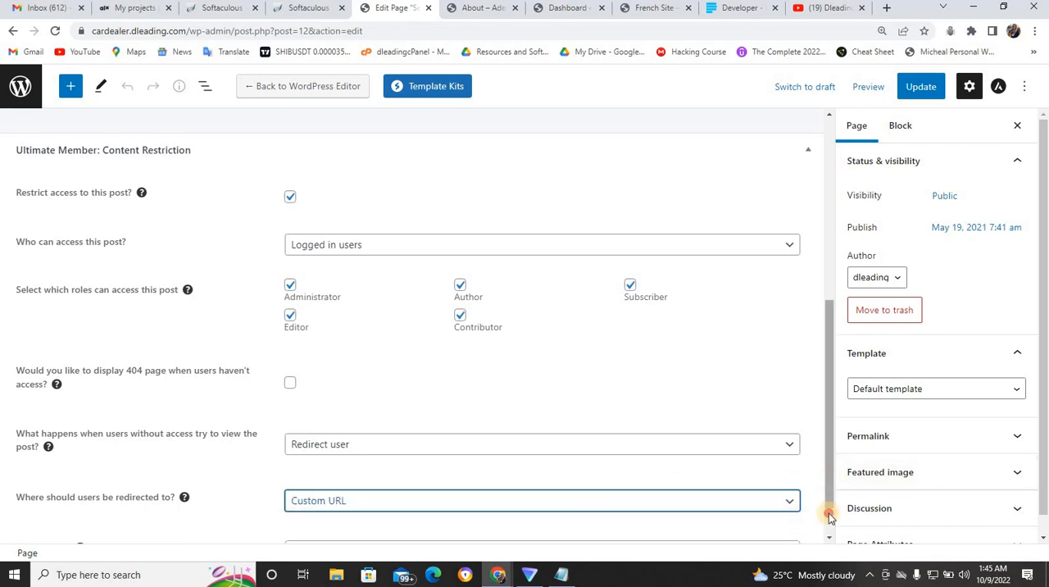
{"action": "scroll", "coordinate": [703, 517], "scroll_direction": "down", "scroll_amount": 1}
{"action": "left_click", "coordinate": [703, 500]}
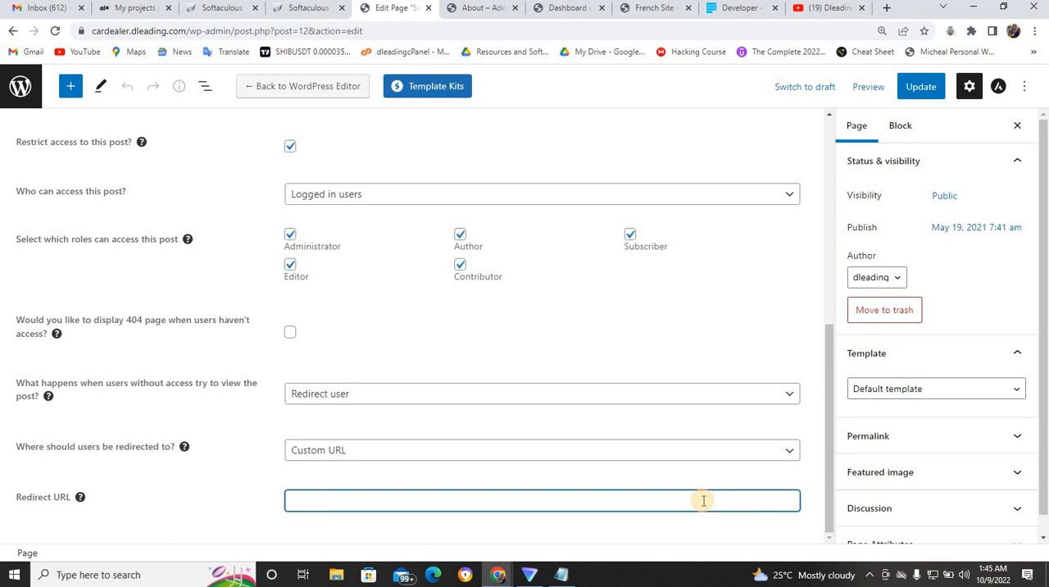
{"action": "type", "text": "https://cardealer.dleading.com/registration/"}
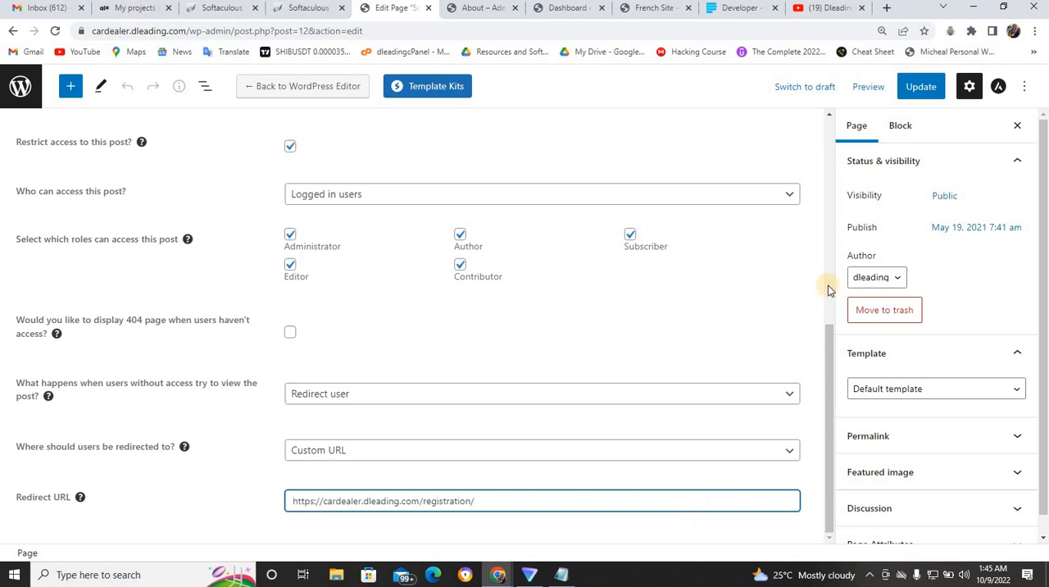
- Update the Services page and switch to the live site's open About page
{"action": "left_click", "coordinate": [932, 88]}
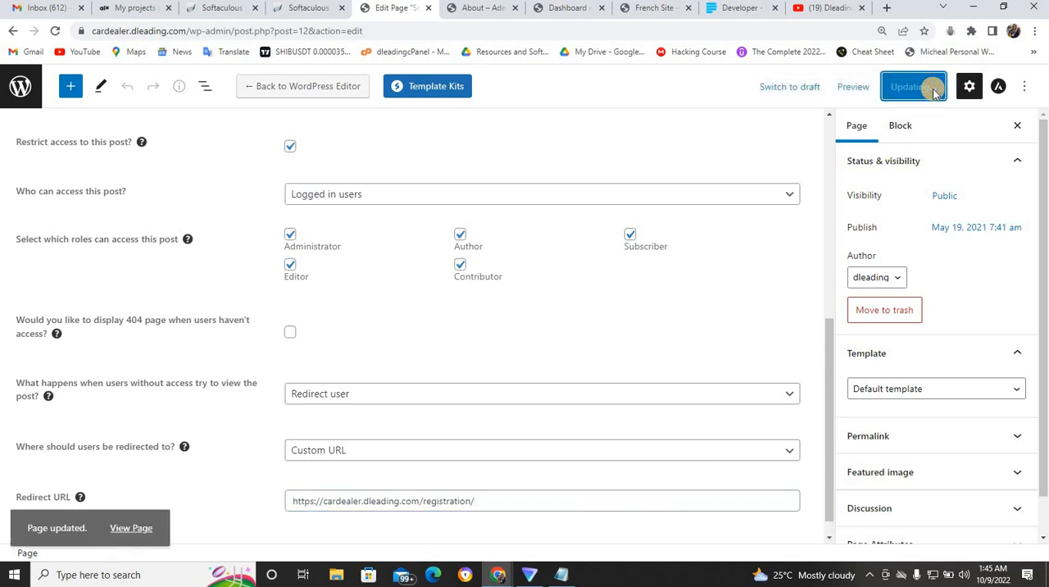
{"action": "left_click", "coordinate": [482, 10]}
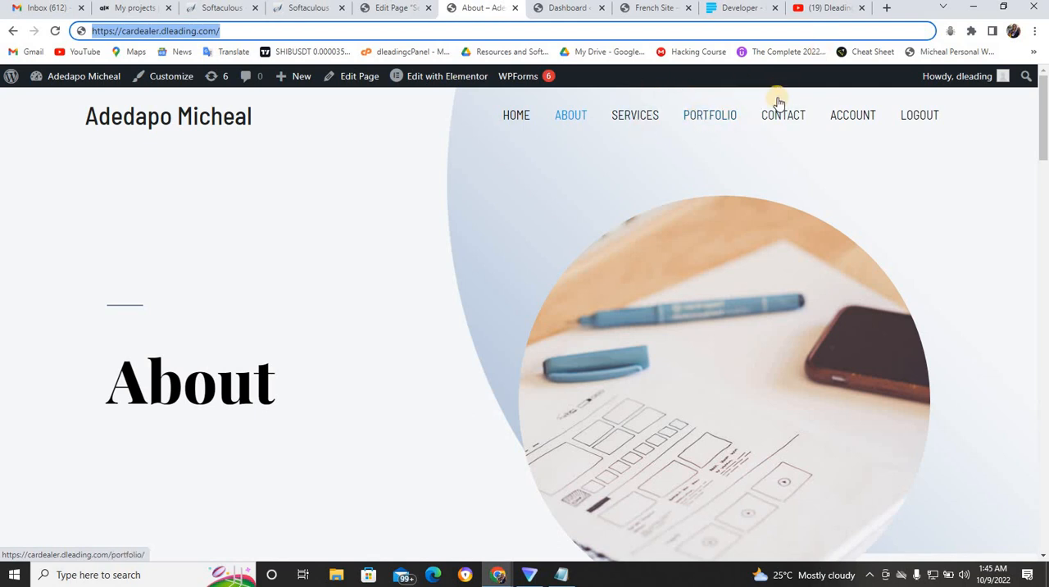
- View the Services page while logged in and test the About page as a visitor in the incognito window
{"action": "left_click", "coordinate": [636, 119]}
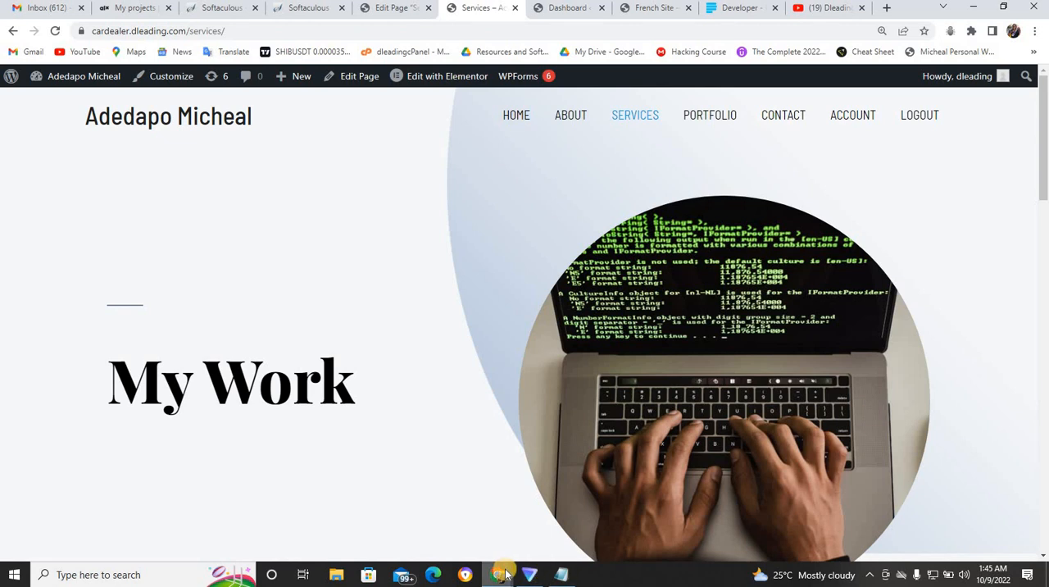
{"action": "mouse_move", "coordinate": [505, 576]}
{"action": "left_click", "coordinate": [533, 524]}
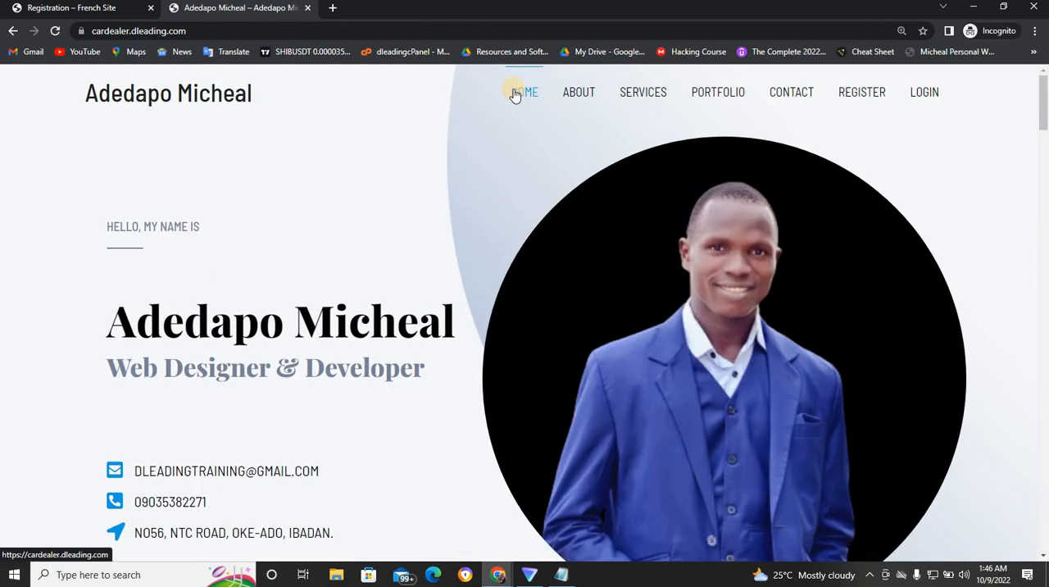
{"action": "left_click", "coordinate": [578, 93]}
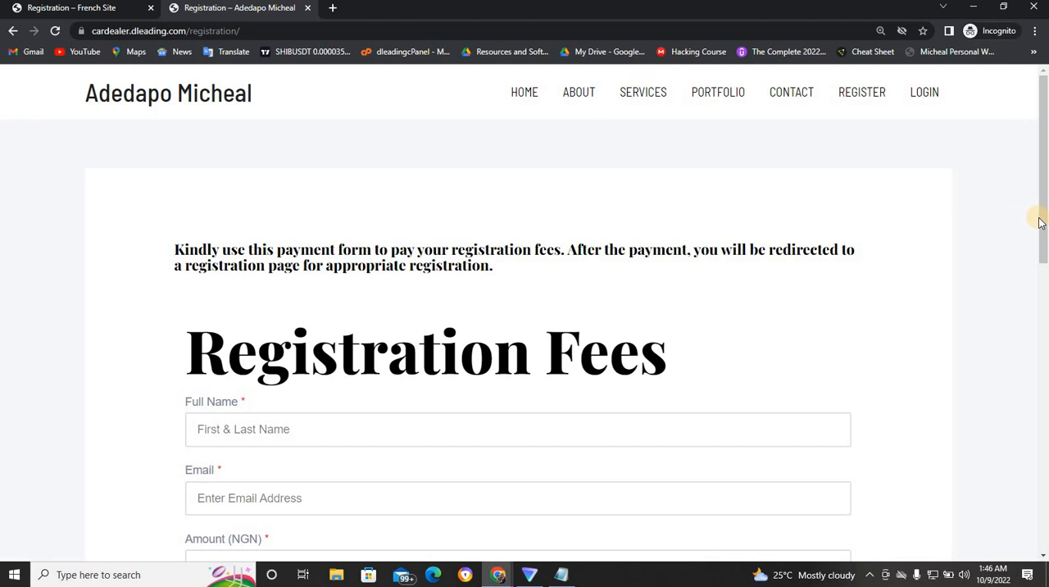
- Fill in the Registration Fees form with the payer's full name, email address and phone number
{"action": "left_click_drag", "start_coordinate": [1039, 223], "coordinate": [1041, 296]}
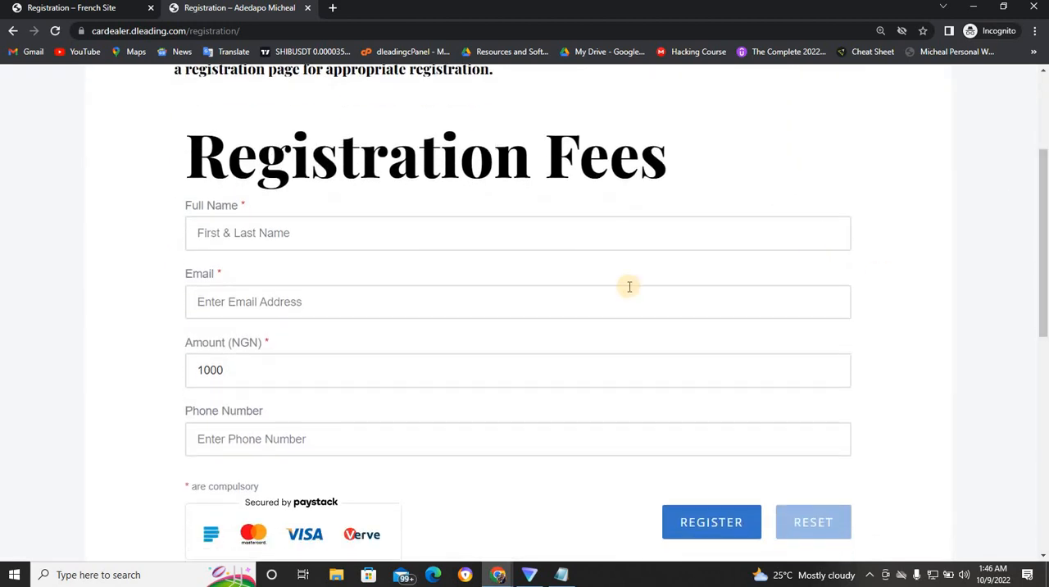
{"action": "left_click", "coordinate": [629, 286]}
{"action": "left_click", "coordinate": [625, 234]}
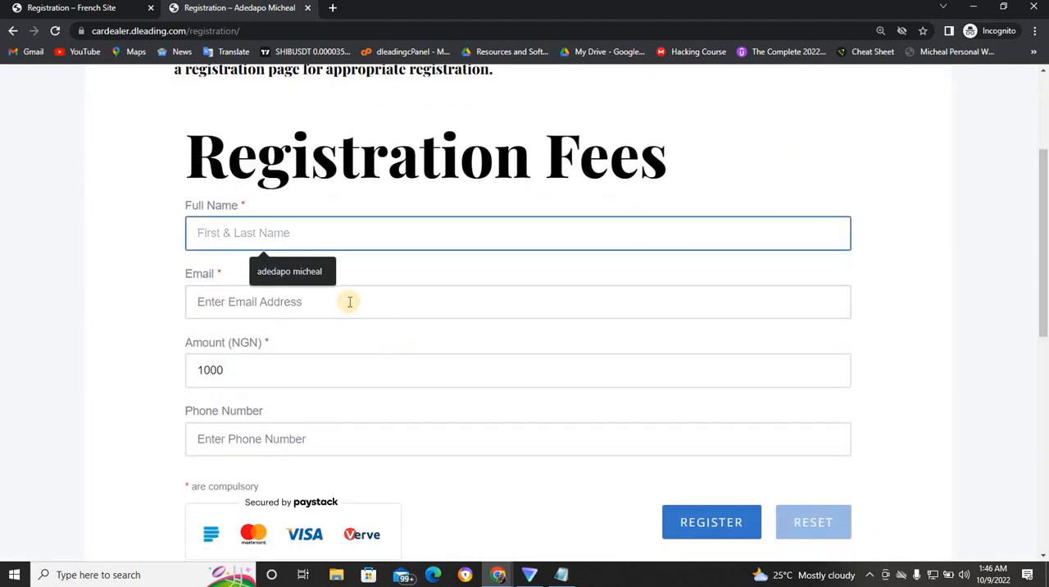
{"action": "left_click", "coordinate": [323, 274]}
{"action": "left_click", "coordinate": [323, 291]}
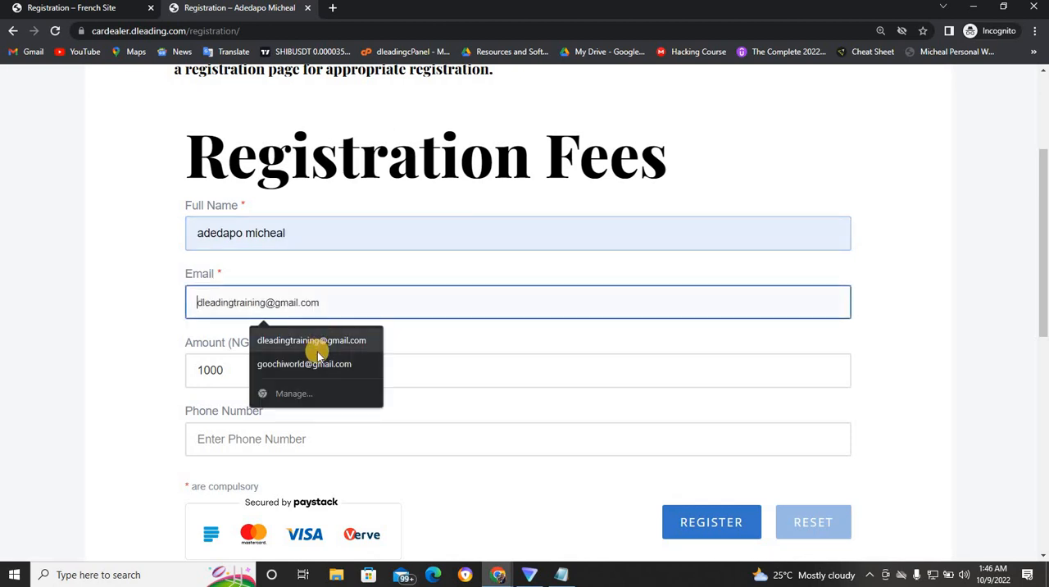
{"action": "left_click", "coordinate": [313, 345]}
{"action": "left_click", "coordinate": [257, 452]}
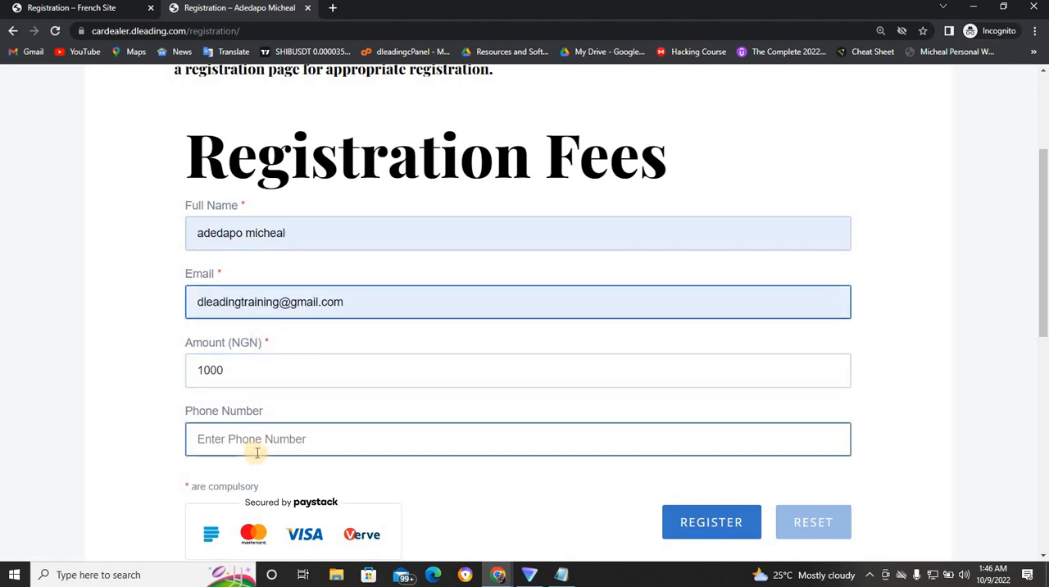
{"action": "left_click", "coordinate": [264, 474]}
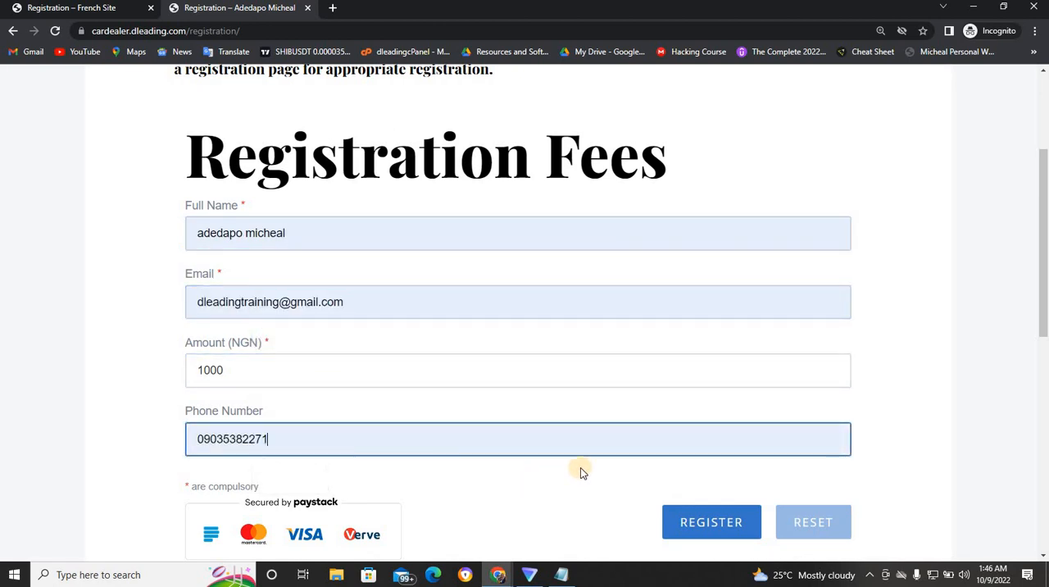
- Submit the Registration Fees form and pay NGN 1,000 through Paystack using the Success test option
{"action": "left_click", "coordinate": [717, 522]}
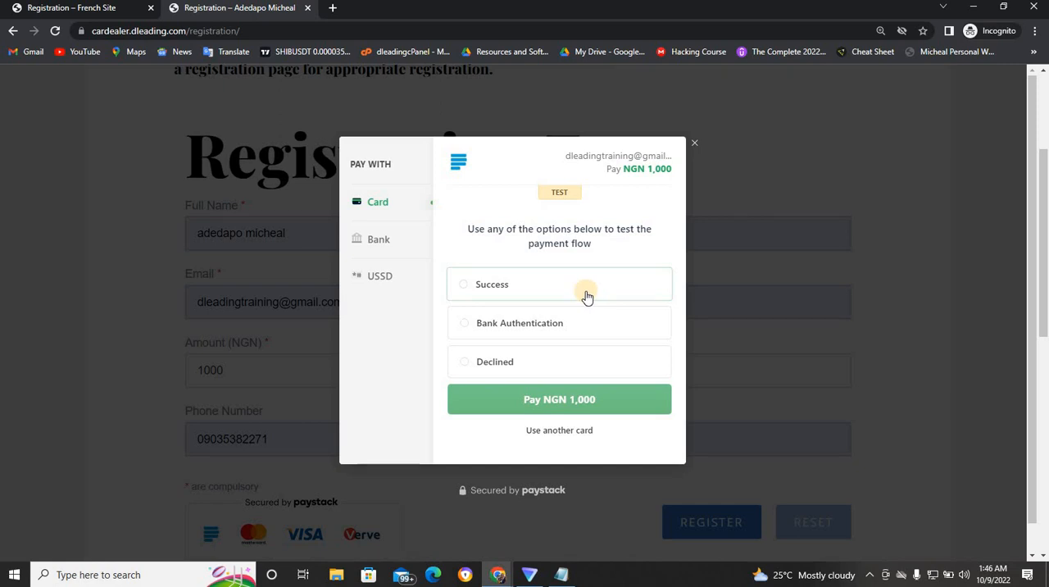
{"action": "left_click", "coordinate": [549, 287]}
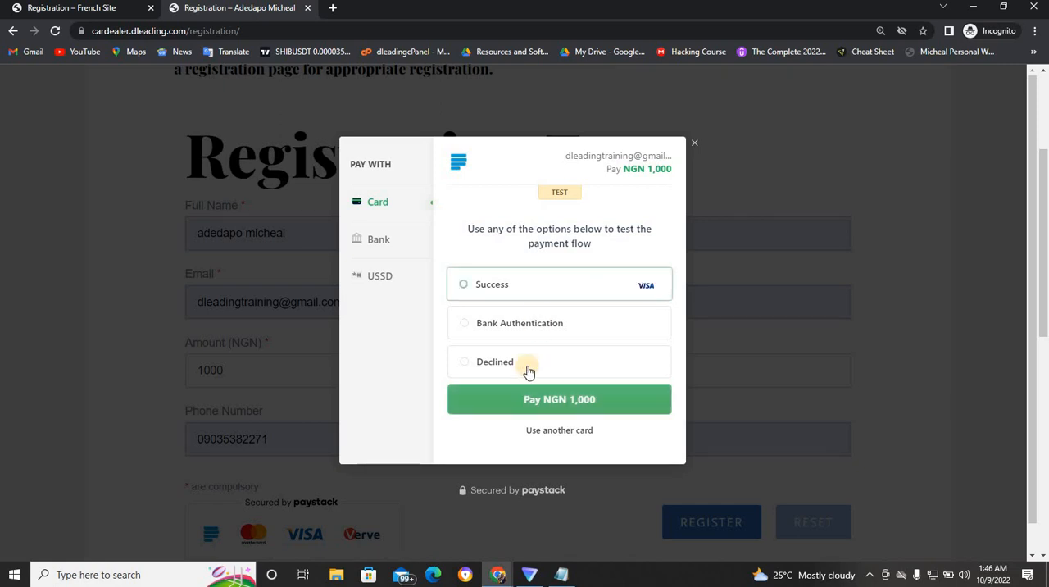
{"action": "left_click", "coordinate": [535, 399]}
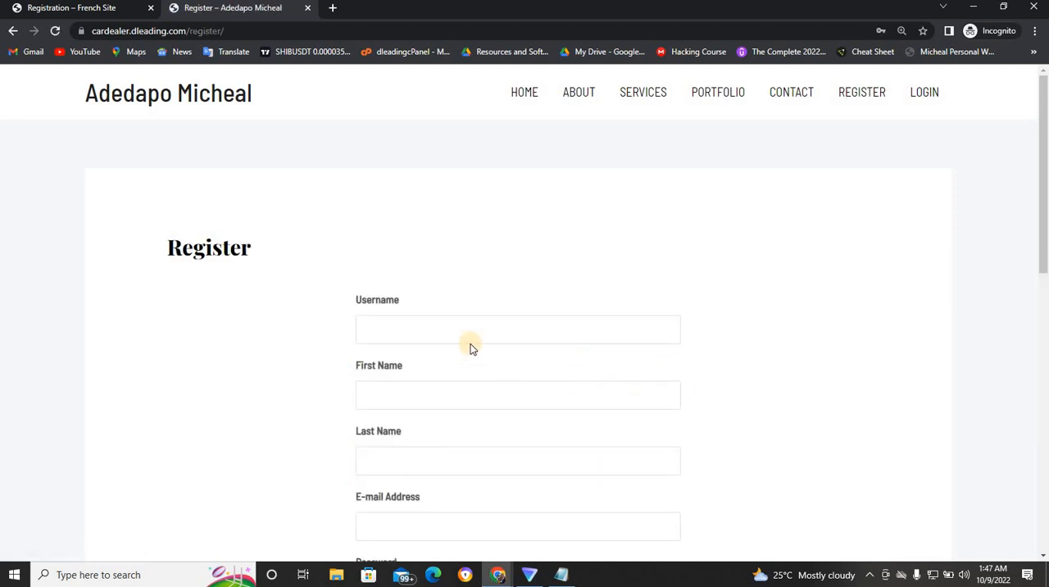
- Copy the Register page's URL and switch back to the logged-in browser window
{"action": "left_click_drag", "start_coordinate": [1044, 252], "coordinate": [1040, 219]}
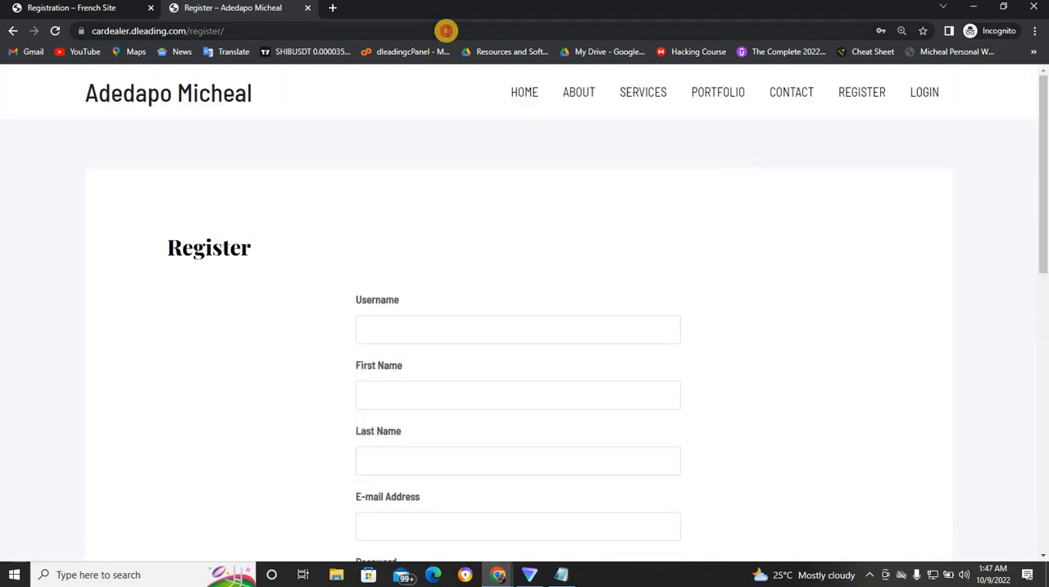
{"action": "left_click", "coordinate": [447, 31]}
{"action": "key", "text": "ctrl+c"}
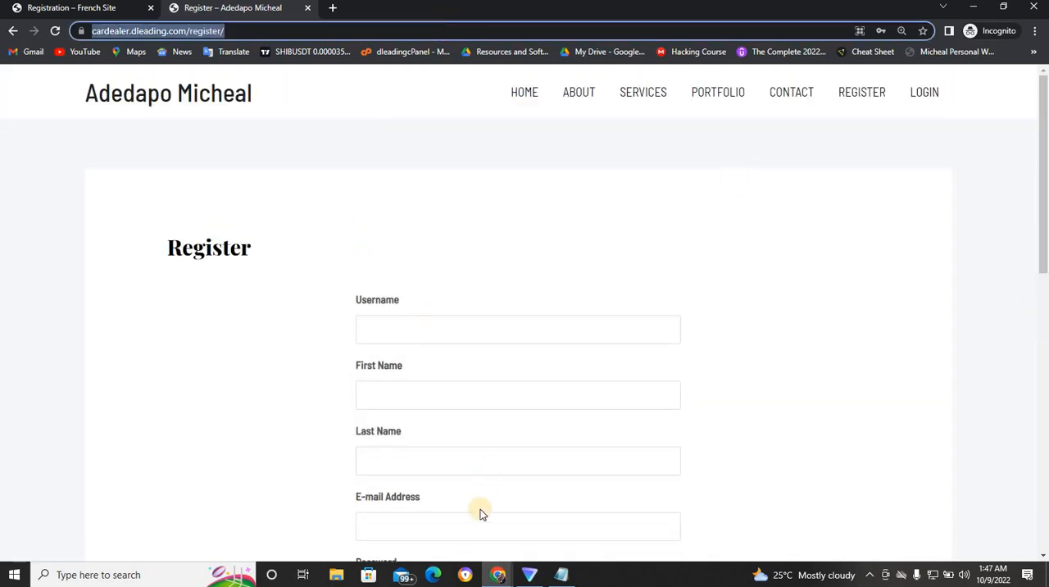
{"action": "mouse_move", "coordinate": [500, 577]}
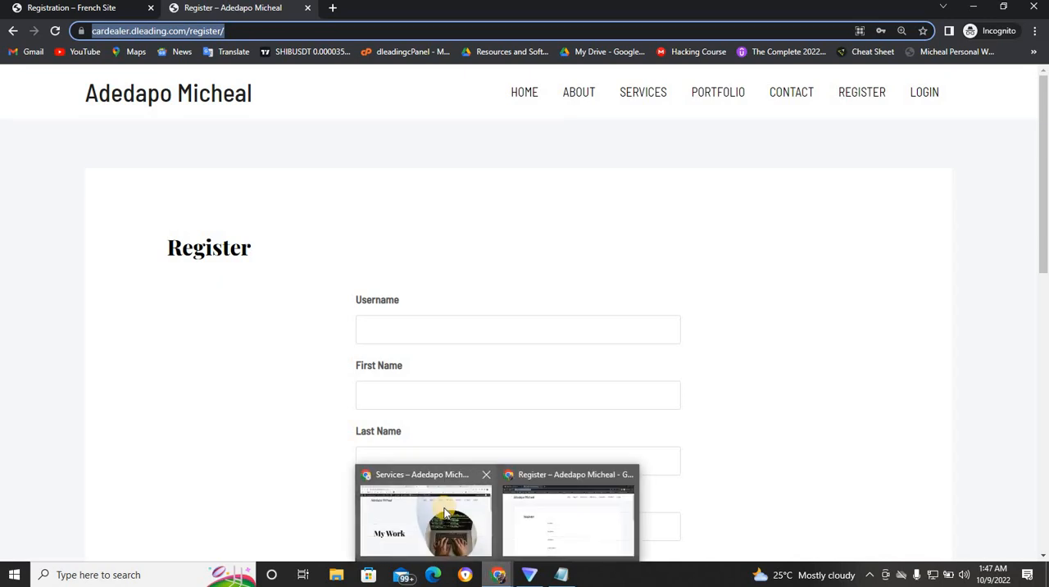
{"action": "left_click", "coordinate": [444, 507]}
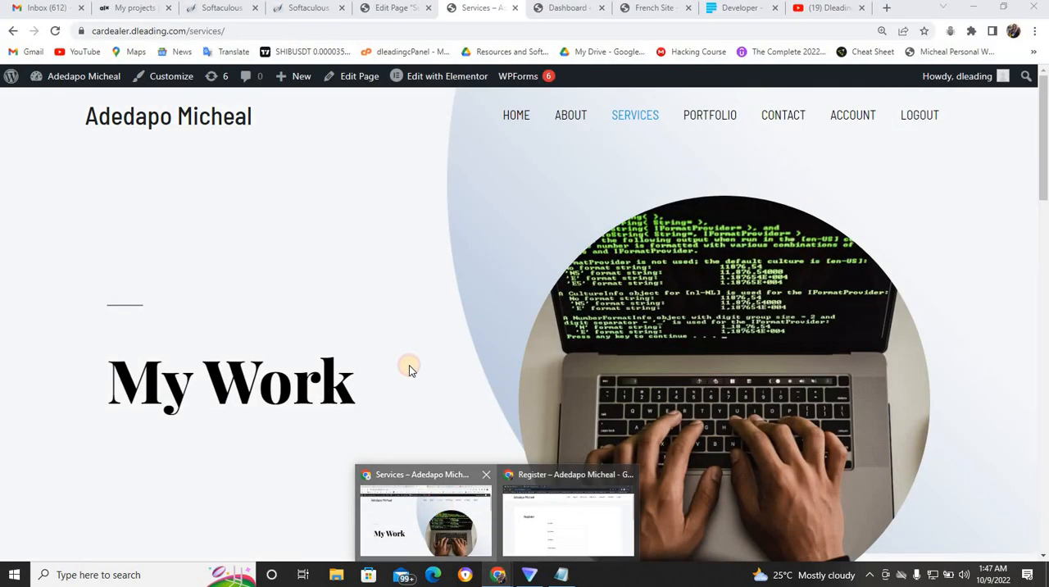
- Leave the Services page editor and open the Registration Fees form from Paystack Forms for editing
{"action": "left_click", "coordinate": [382, 10]}
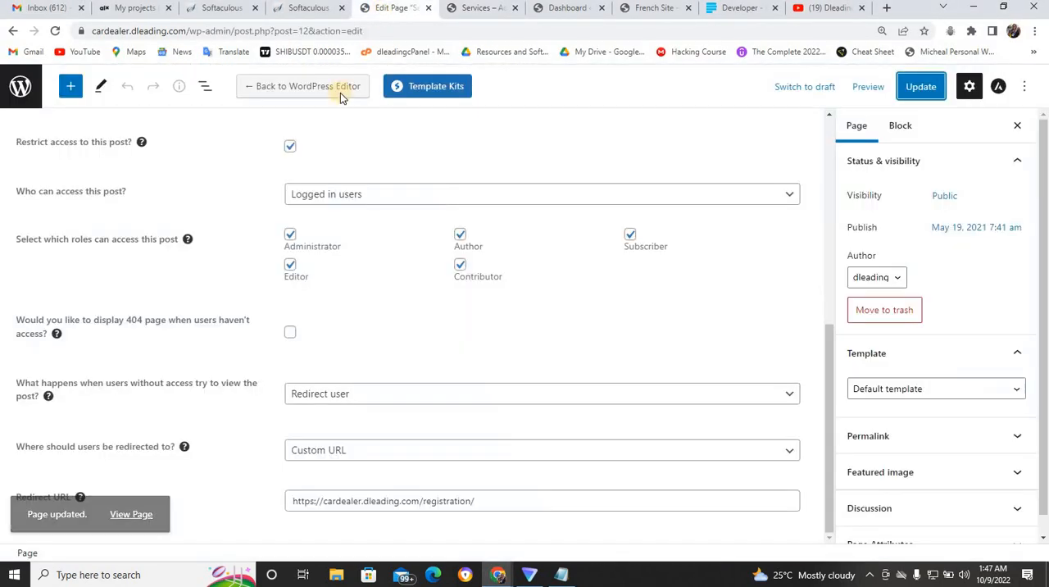
{"action": "left_click", "coordinate": [25, 90]}
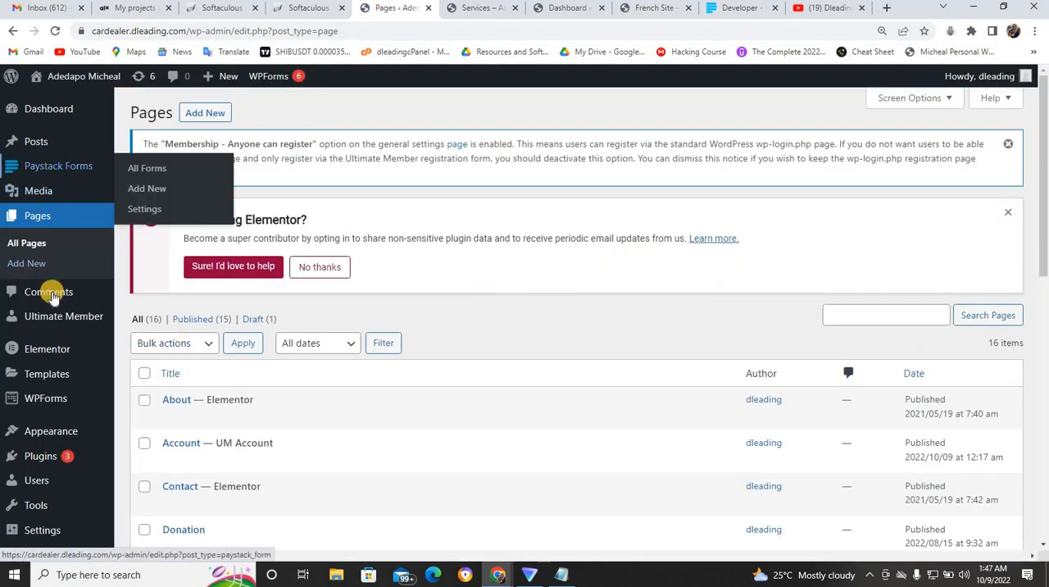
{"action": "mouse_move", "coordinate": [70, 173]}
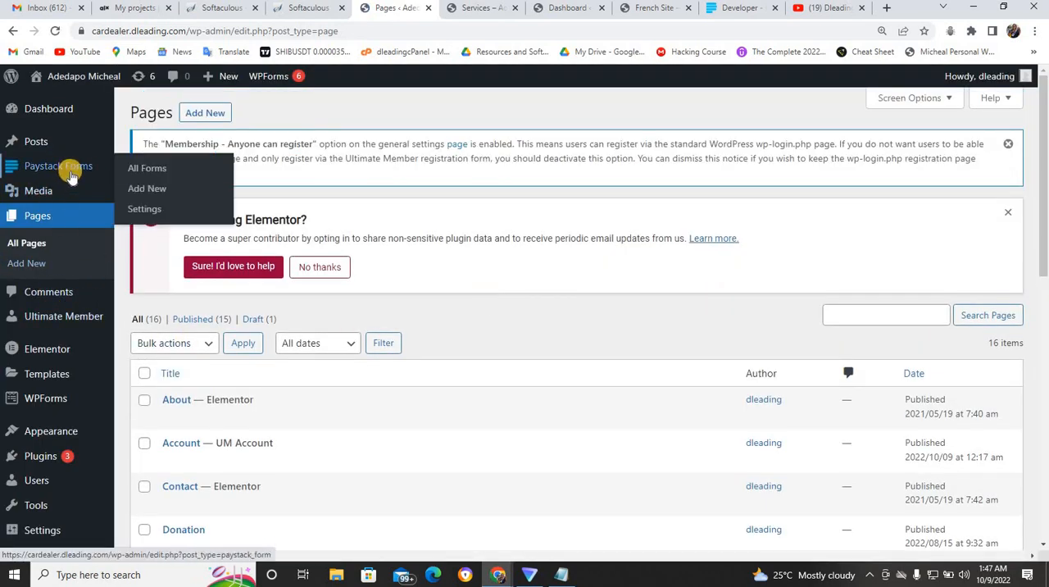
{"action": "left_click", "coordinate": [157, 175]}
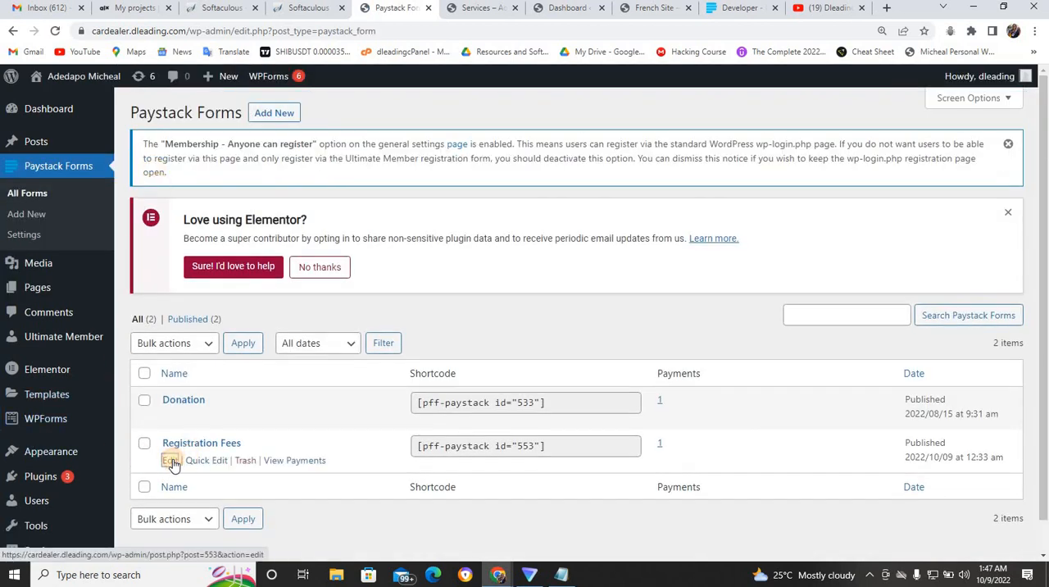
{"action": "left_click", "coordinate": [171, 461]}
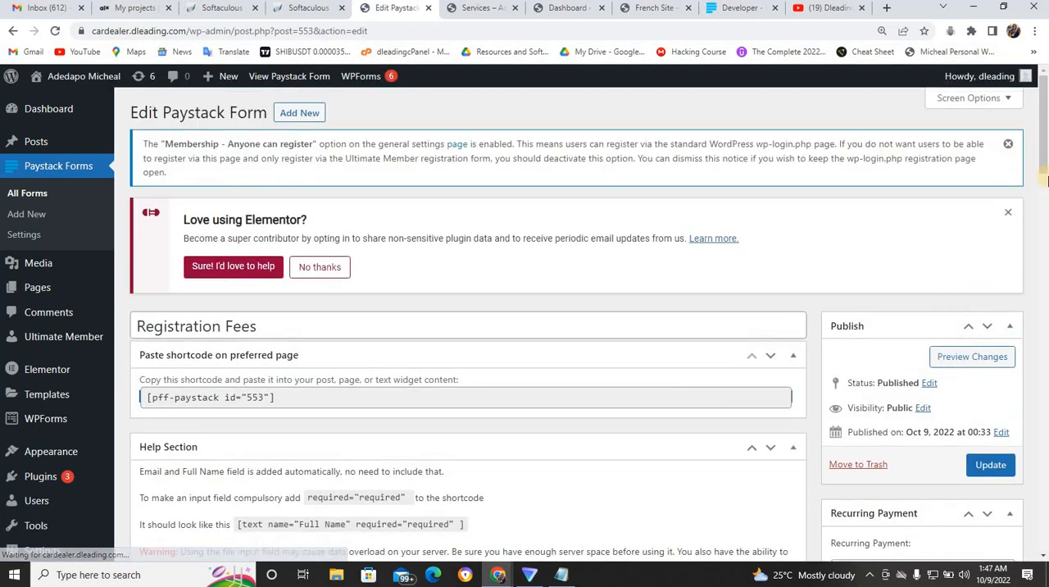
{"action": "left_click_drag", "start_coordinate": [1044, 163], "coordinate": [1045, 479]}
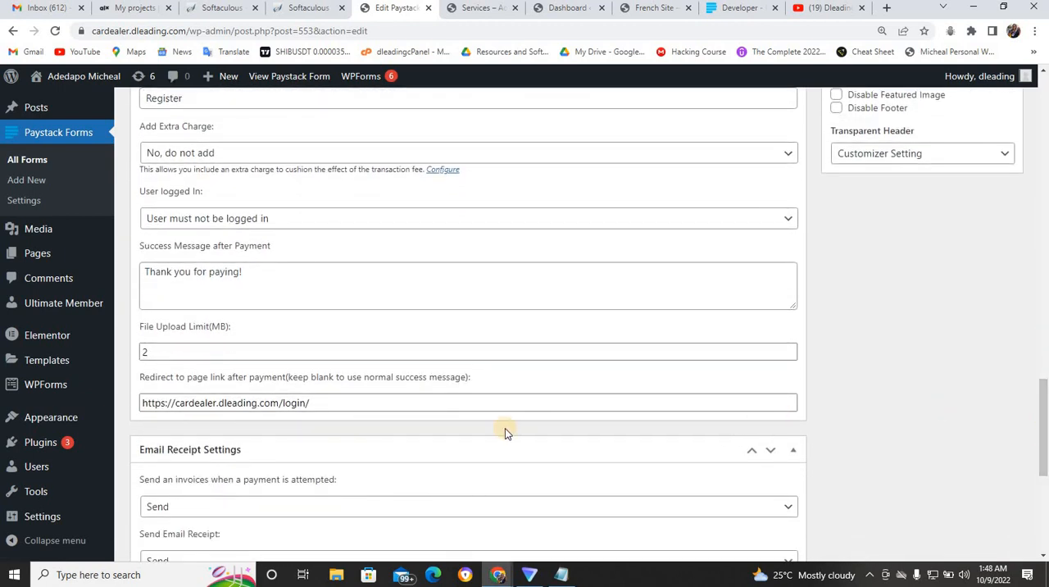
{"action": "left_click", "coordinate": [300, 402]}
{"action": "triple_click", "coordinate": [300, 402]}
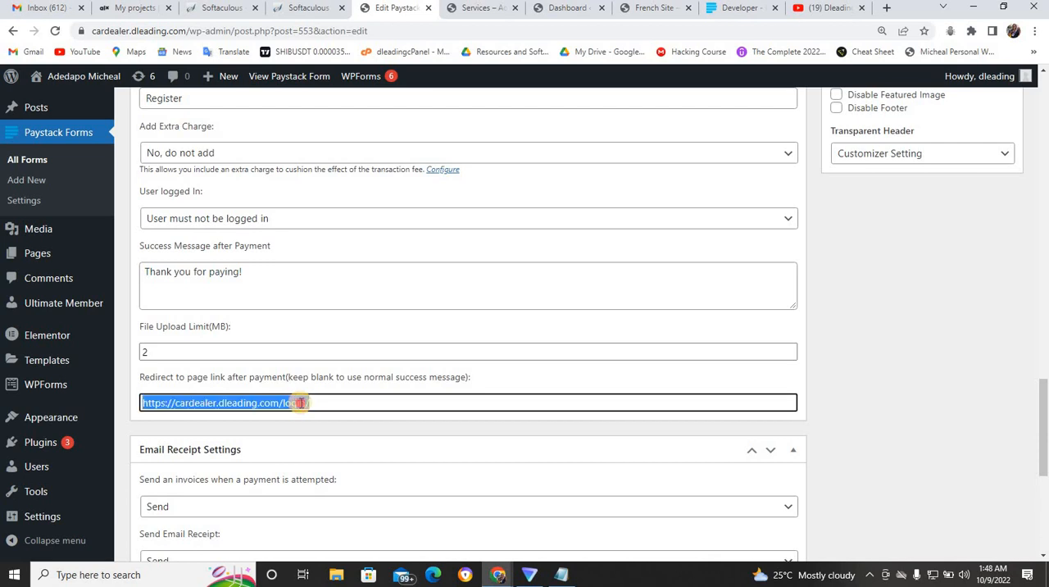
{"action": "key", "text": "ctrl+v"}
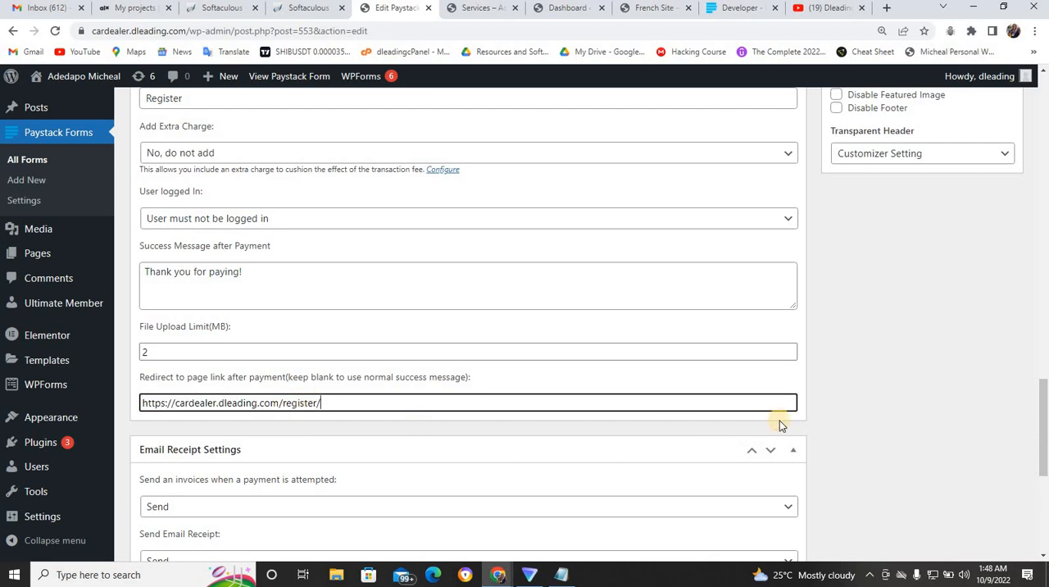
{"action": "scroll", "coordinate": [1045, 440], "scroll_direction": "up", "scroll_amount": 15}
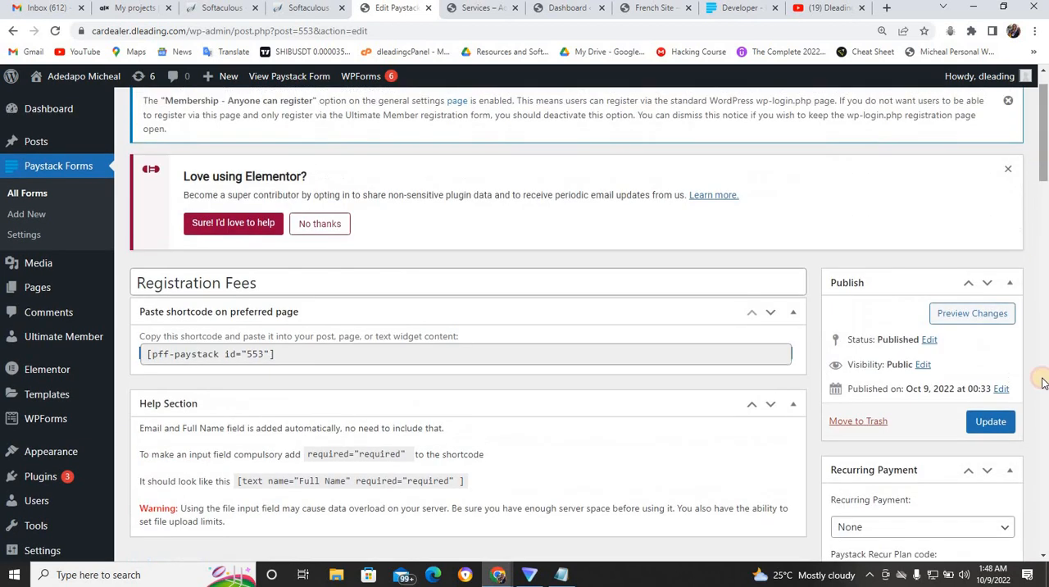
{"action": "left_click", "coordinate": [995, 422]}
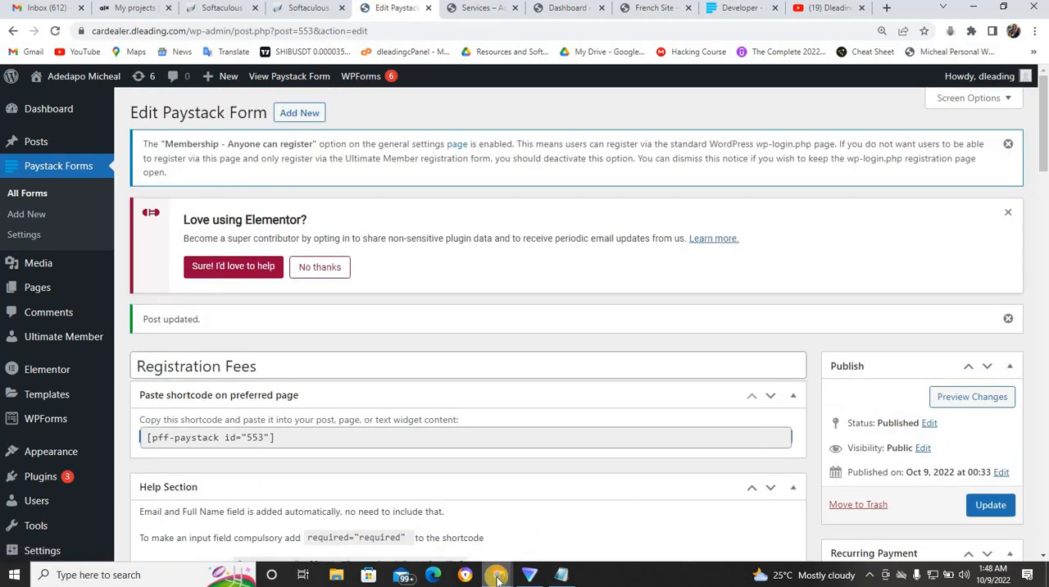
- Return to the incognito window and bring up the Registration Fees payment page again
{"action": "mouse_move", "coordinate": [498, 564]}
{"action": "left_click", "coordinate": [547, 522]}
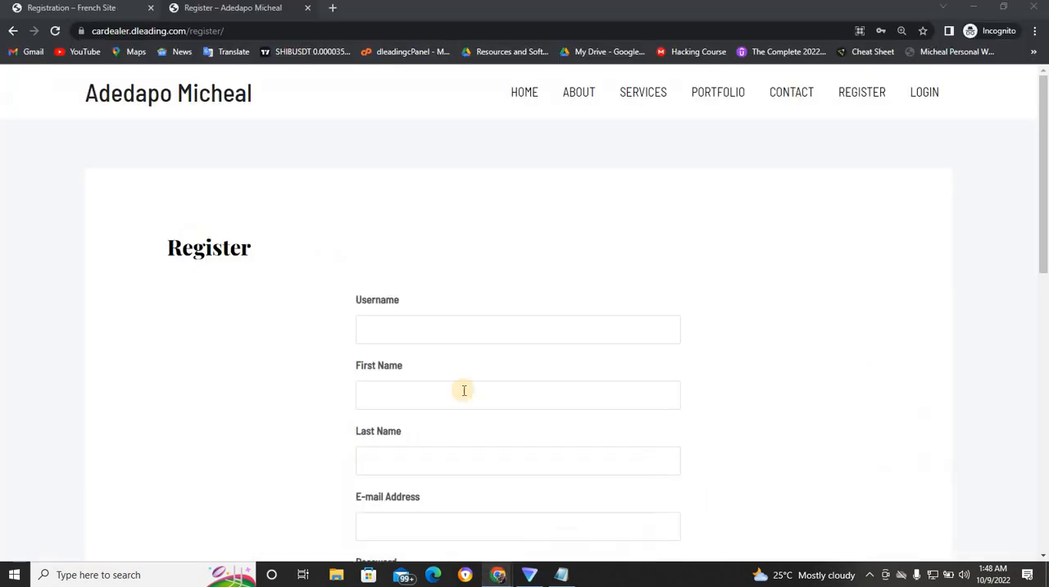
{"action": "left_click", "coordinate": [527, 103]}
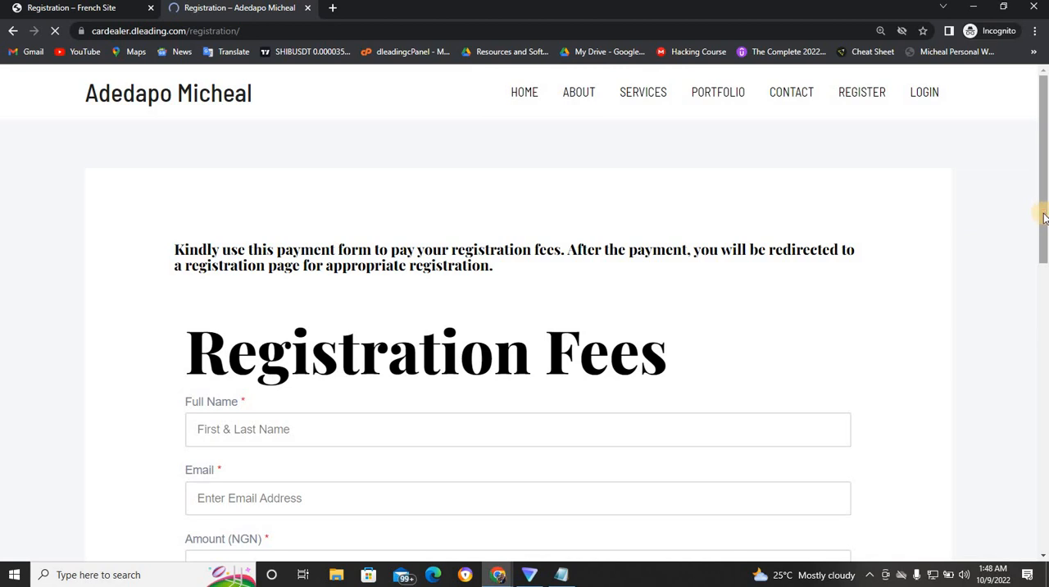
- Complete the Registration Fees form again with the payer's full name, email address and phone number
{"action": "left_click_drag", "start_coordinate": [1043, 217], "coordinate": [1042, 311]}
{"action": "left_click", "coordinate": [531, 160]}
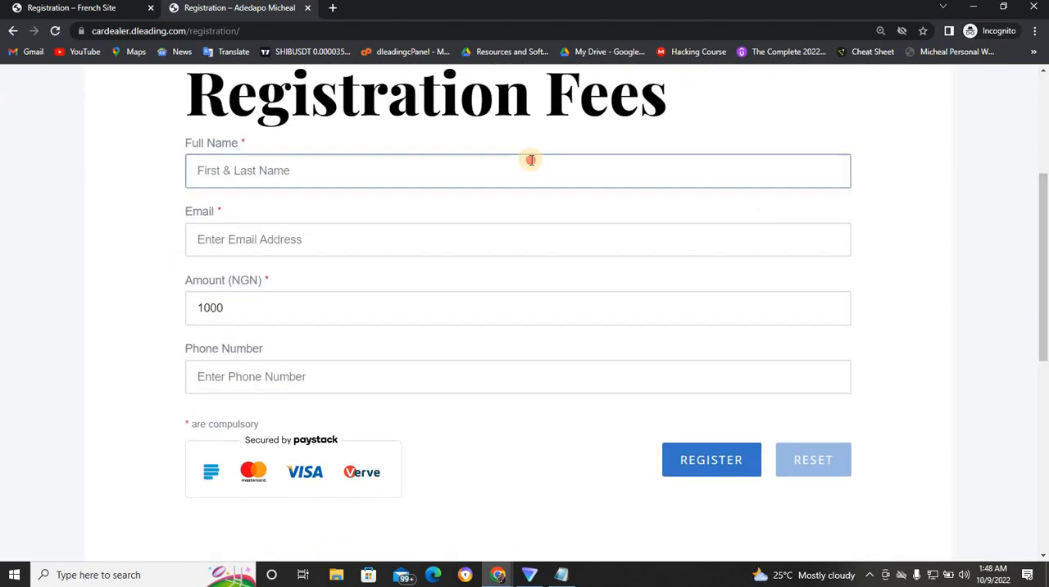
{"action": "left_click", "coordinate": [288, 210]}
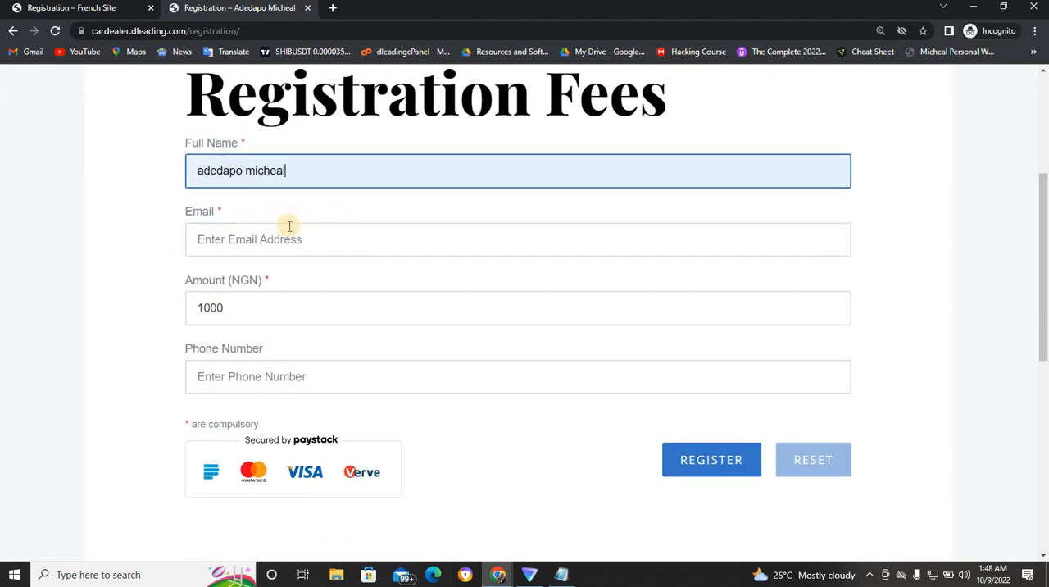
{"action": "left_click", "coordinate": [291, 237]}
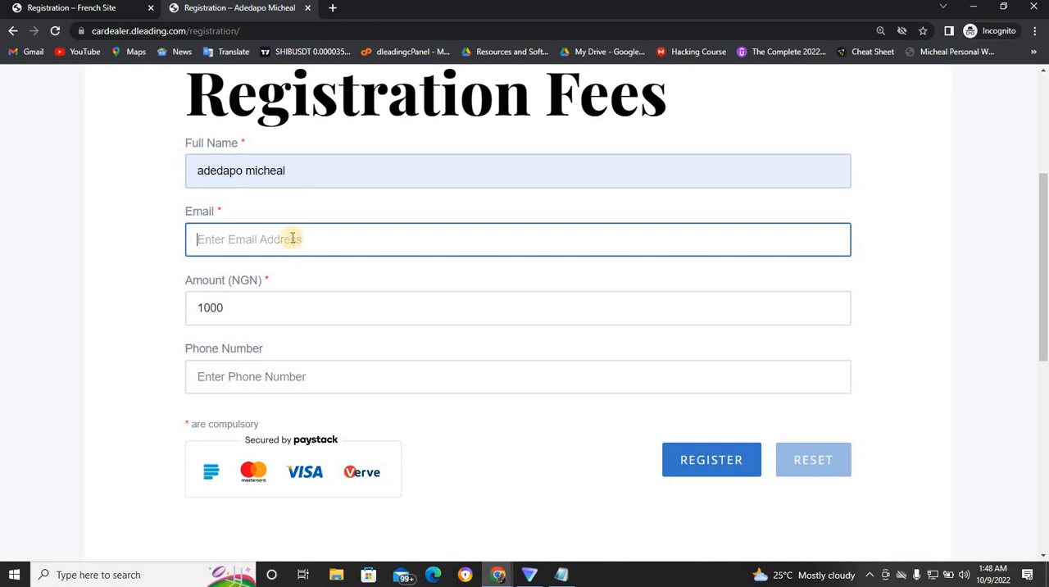
{"action": "left_click", "coordinate": [296, 281]}
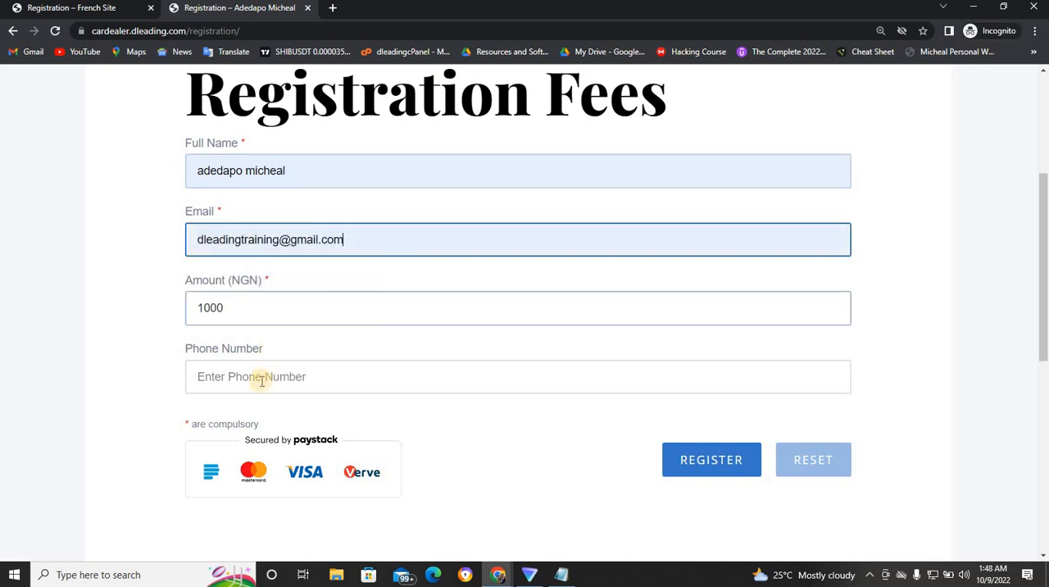
{"action": "left_click", "coordinate": [262, 380]}
{"action": "left_click", "coordinate": [271, 412]}
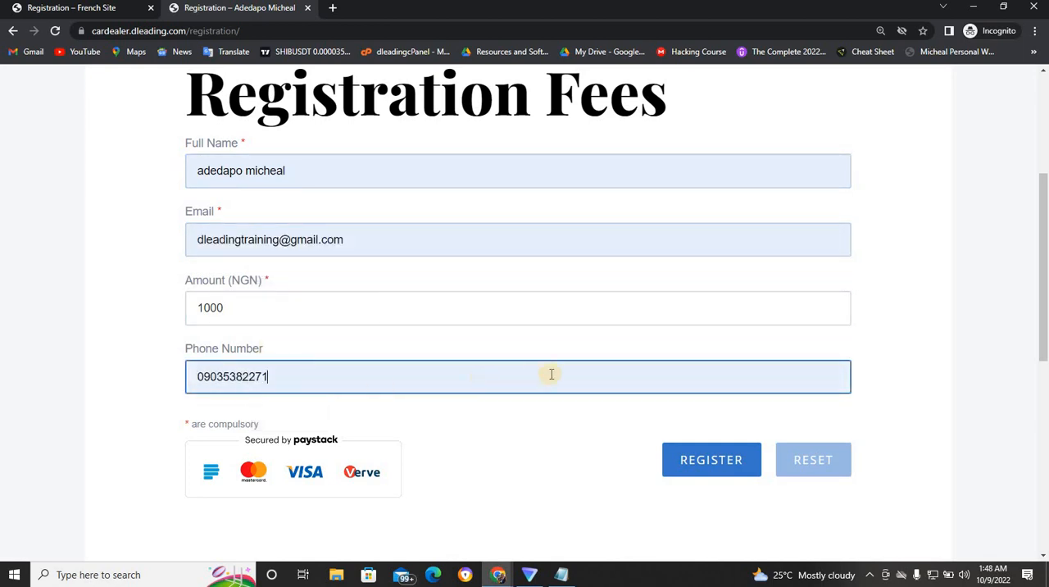
- Submit the form, pay NGN 1,000 with the Success test option and look over the Register form's fields
{"action": "left_click", "coordinate": [679, 459]}
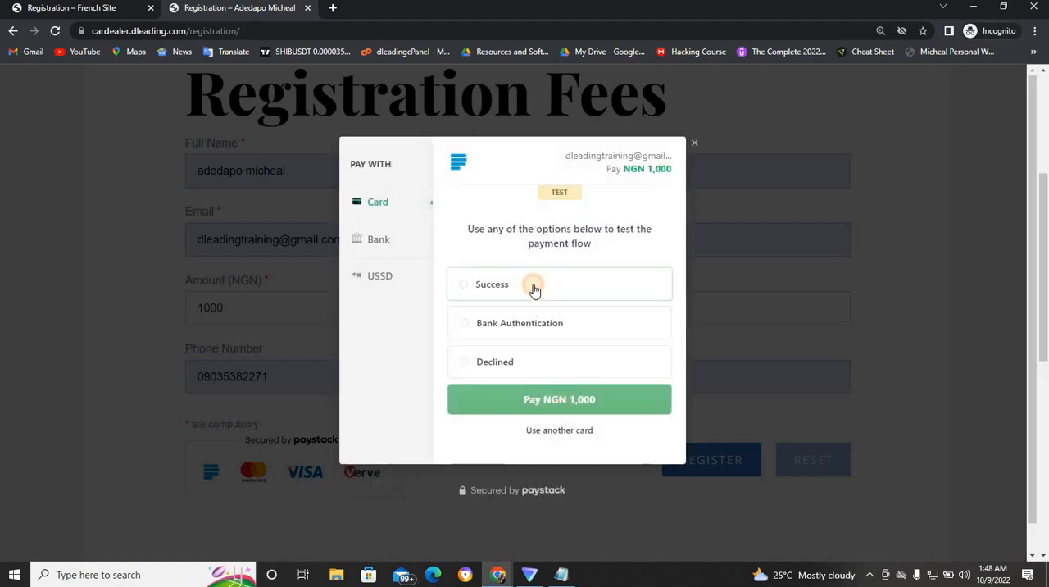
{"action": "left_click", "coordinate": [534, 289]}
{"action": "left_click", "coordinate": [527, 399]}
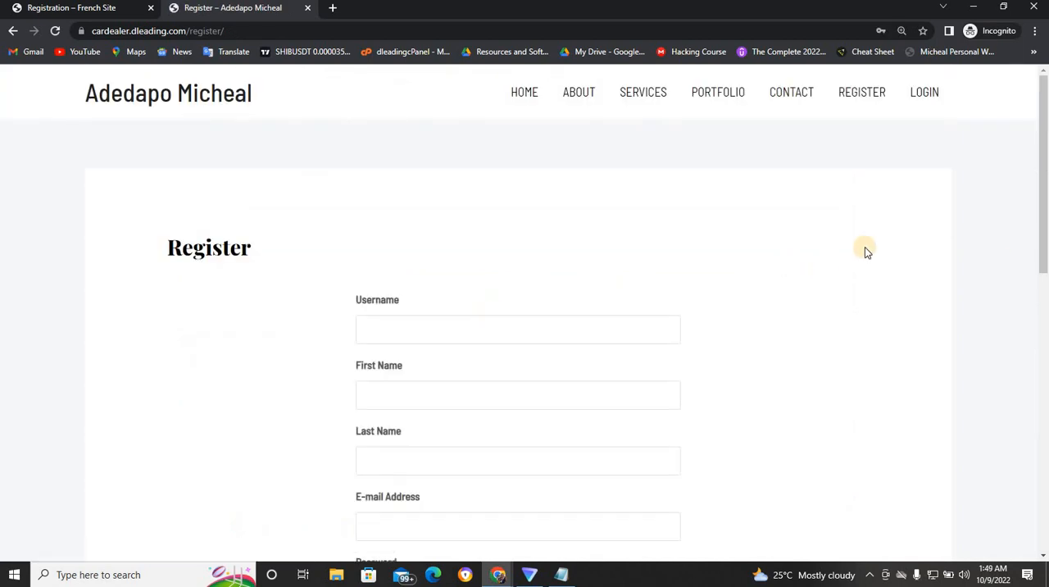
{"action": "scroll", "coordinate": [1041, 239], "scroll_direction": "down", "scroll_amount": 2}
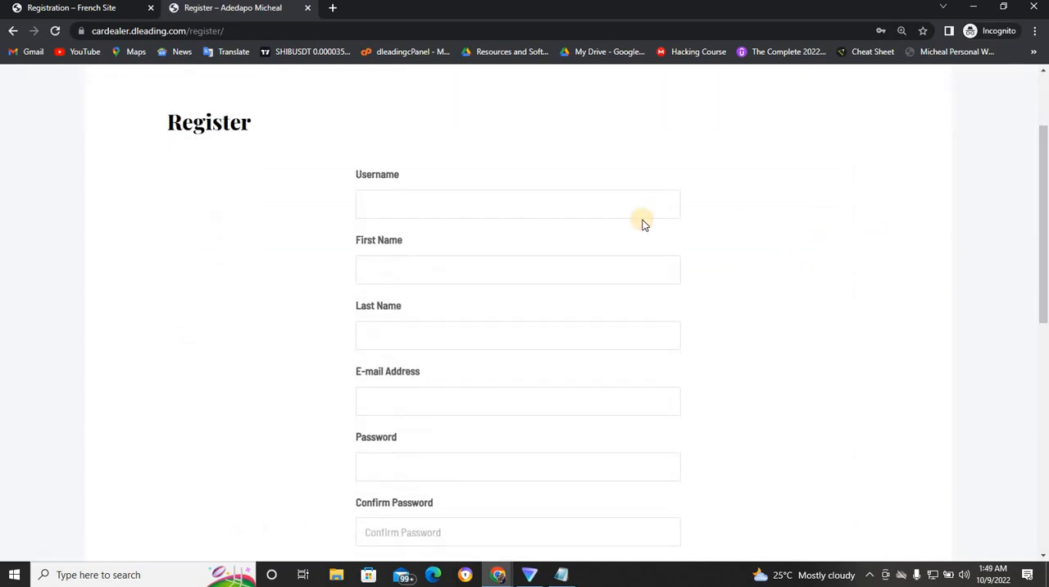
{"action": "left_click", "coordinate": [576, 201]}
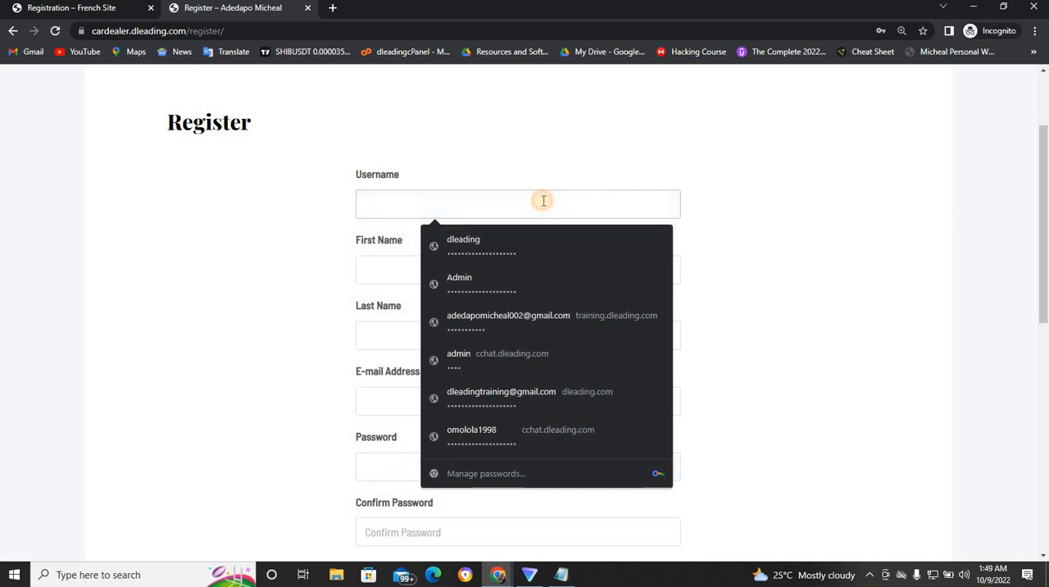
{"action": "type", "text": "ade"}
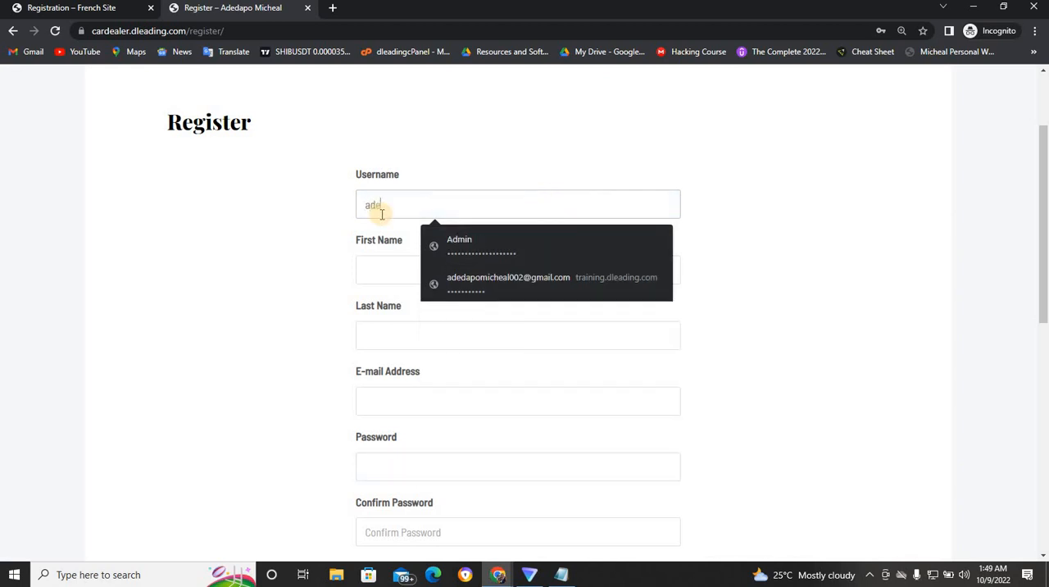
{"action": "key", "text": "BackSpace"}
{"action": "key", "text": "BackSpace"}
{"action": "key", "text": "BackSpace"}
{"action": "type", "text": "omo"}
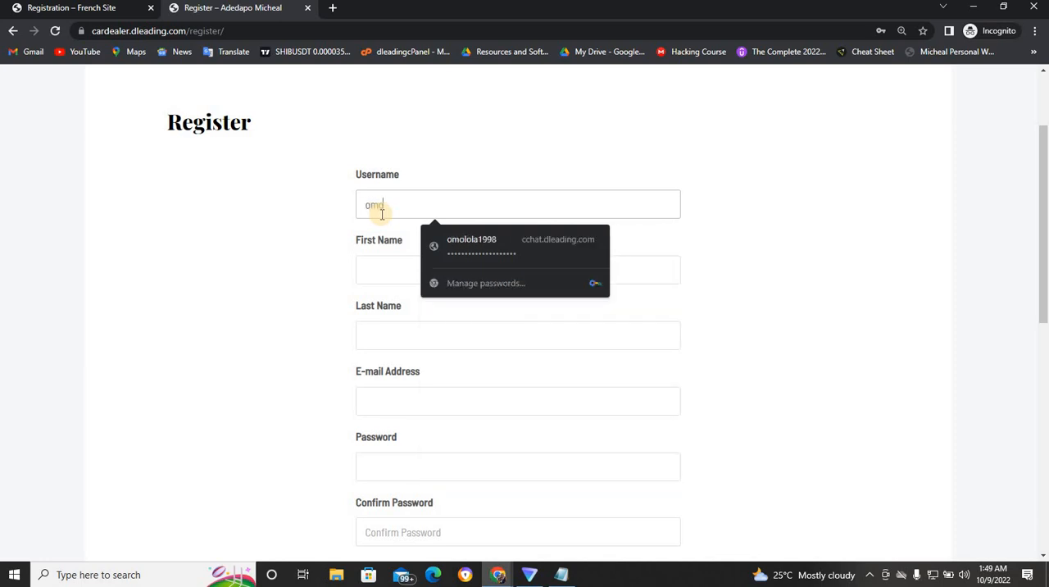
{"action": "type", "text": "jesu"}
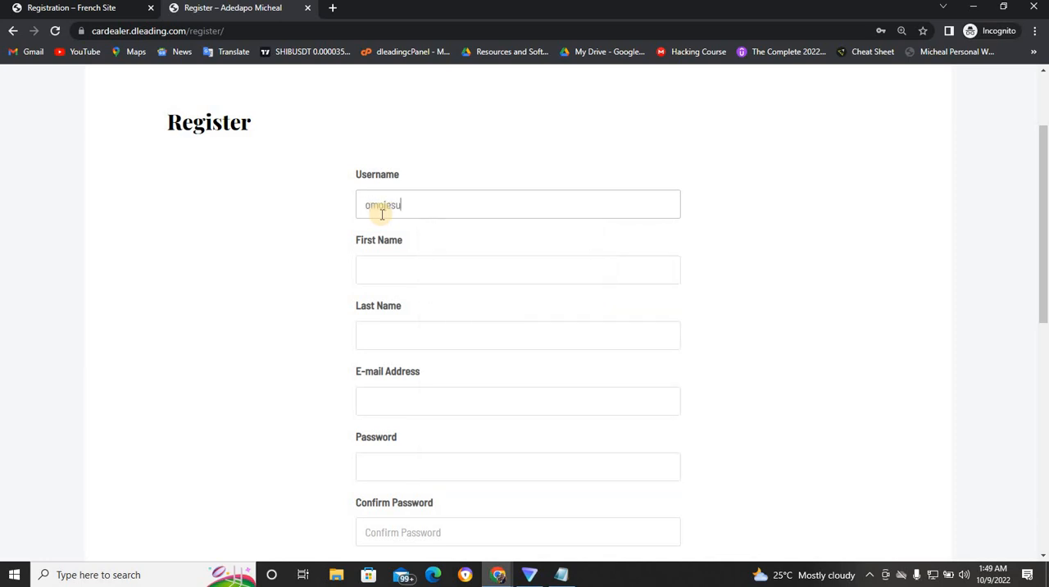
- Fill in the new member's first name and last name in the Register form
{"action": "left_click", "coordinate": [386, 265]}
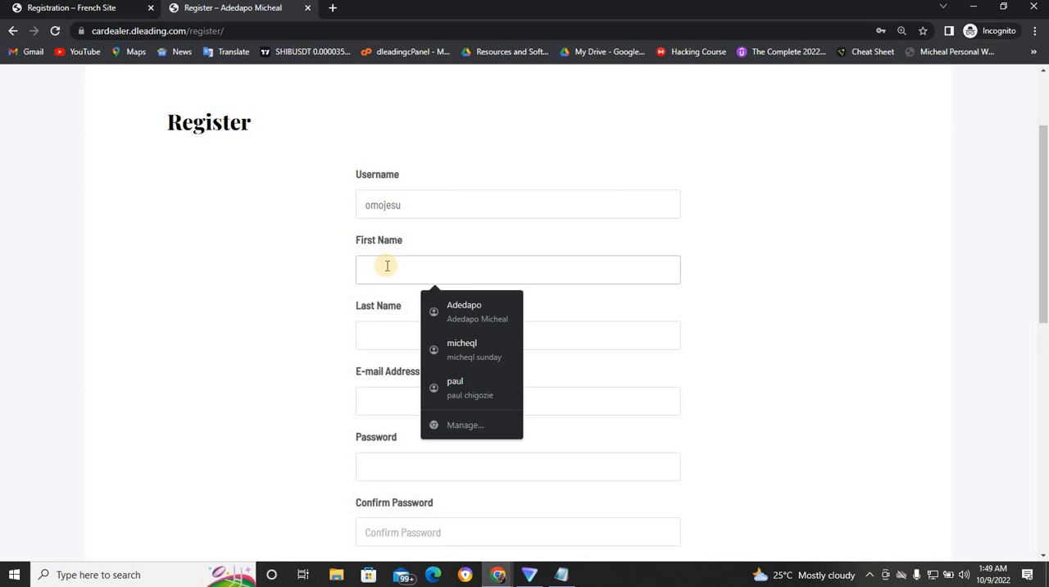
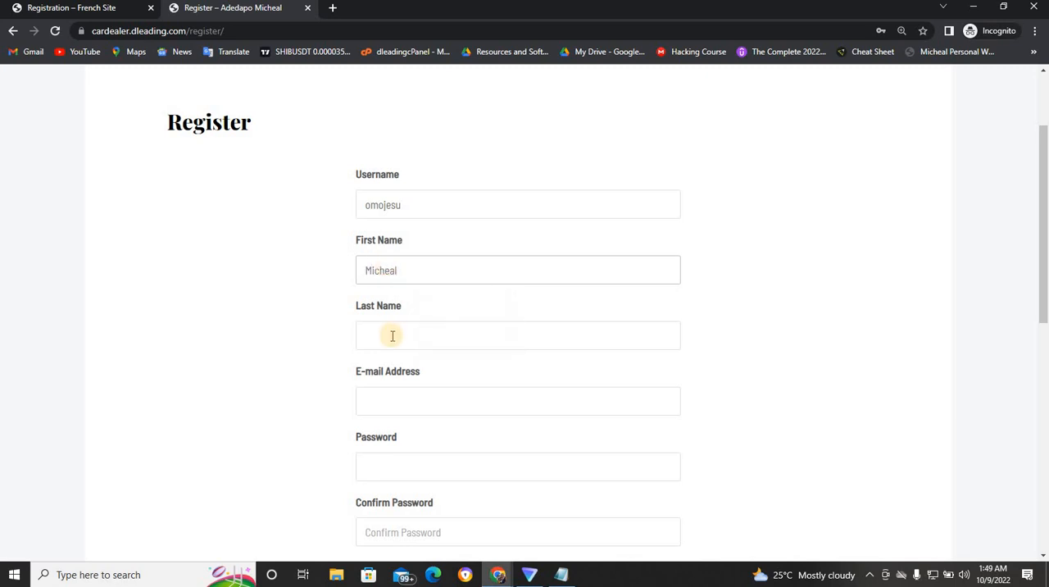
{"action": "left_click", "coordinate": [393, 337]}
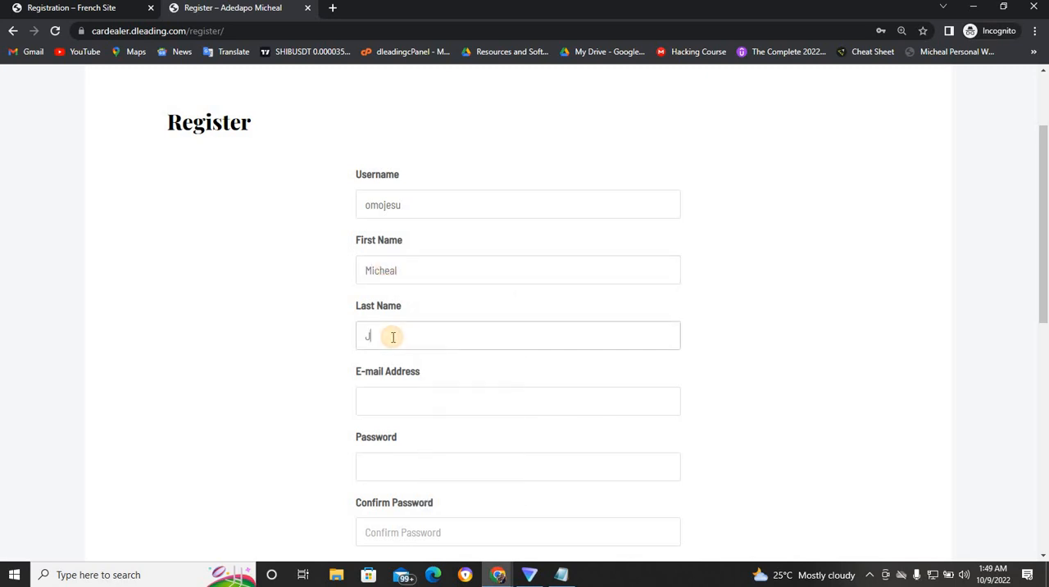
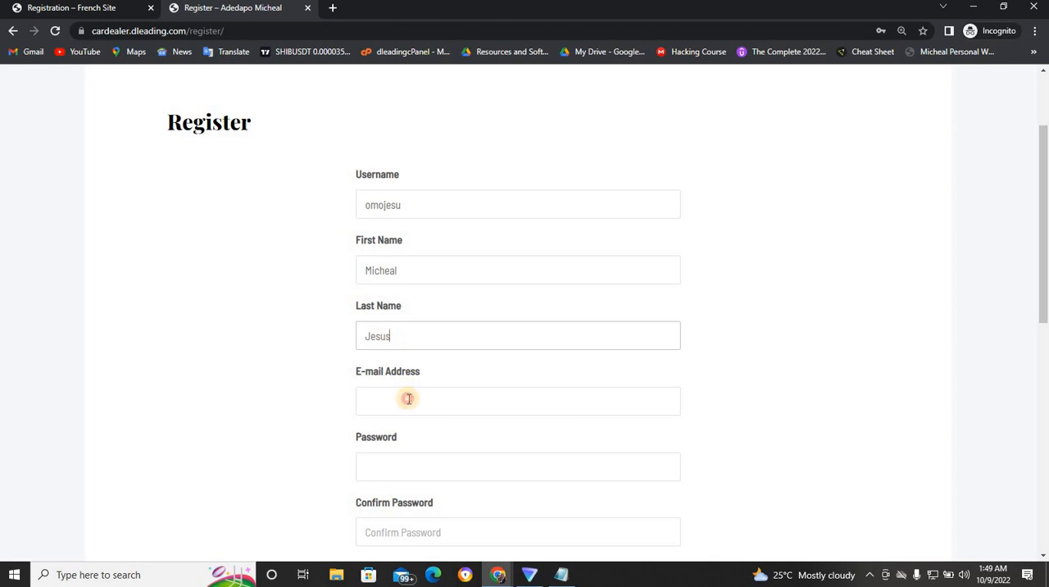
- Try to register with the member's saved e-mail address and a six-character password entered in both password fields
{"action": "left_click", "coordinate": [408, 399]}
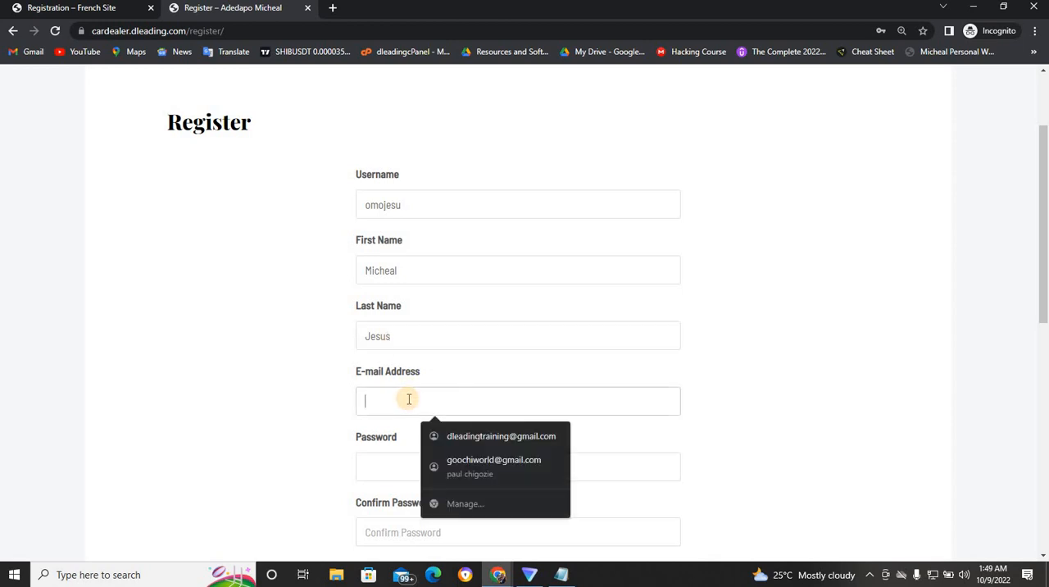
{"action": "left_click", "coordinate": [452, 436]}
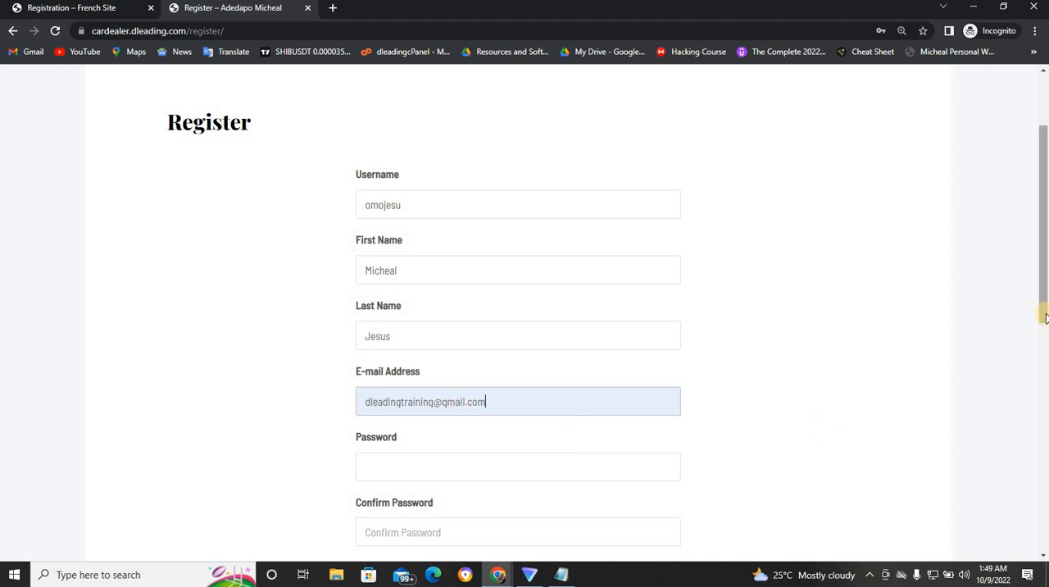
{"action": "left_click_drag", "start_coordinate": [1045, 318], "coordinate": [1045, 384]}
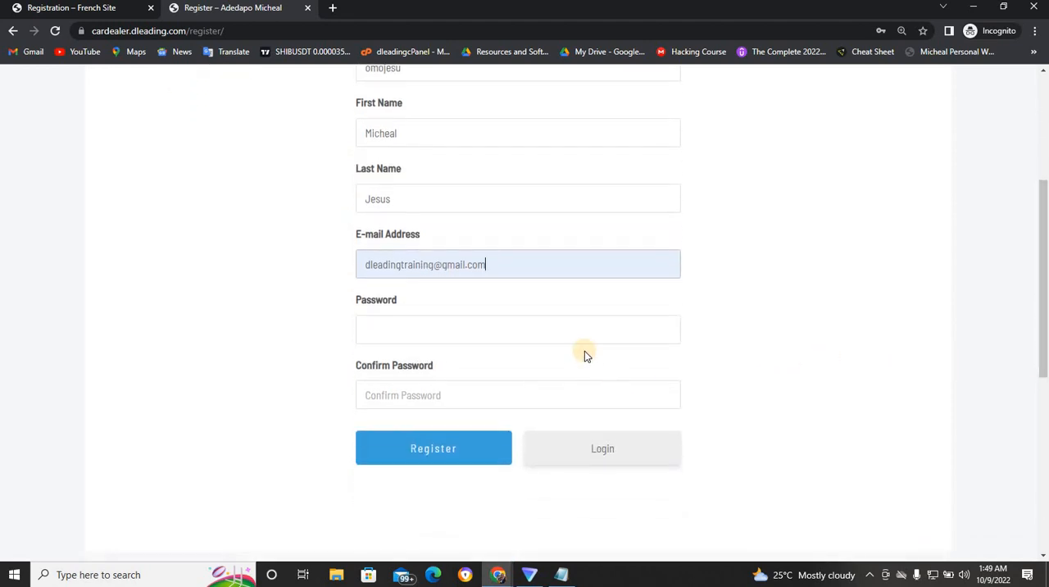
{"action": "left_click", "coordinate": [588, 331]}
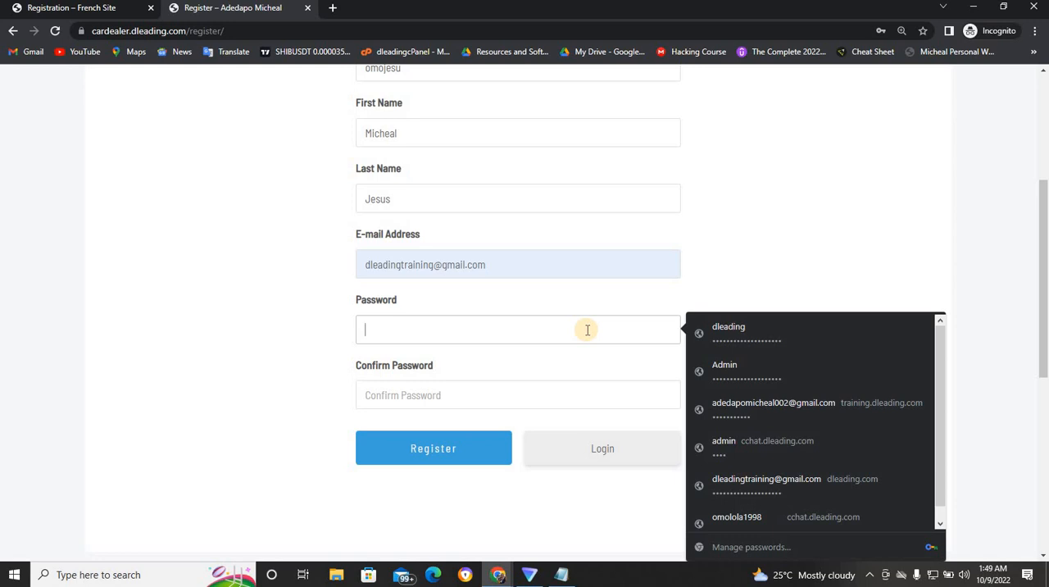
{"action": "type", "text": "•"}
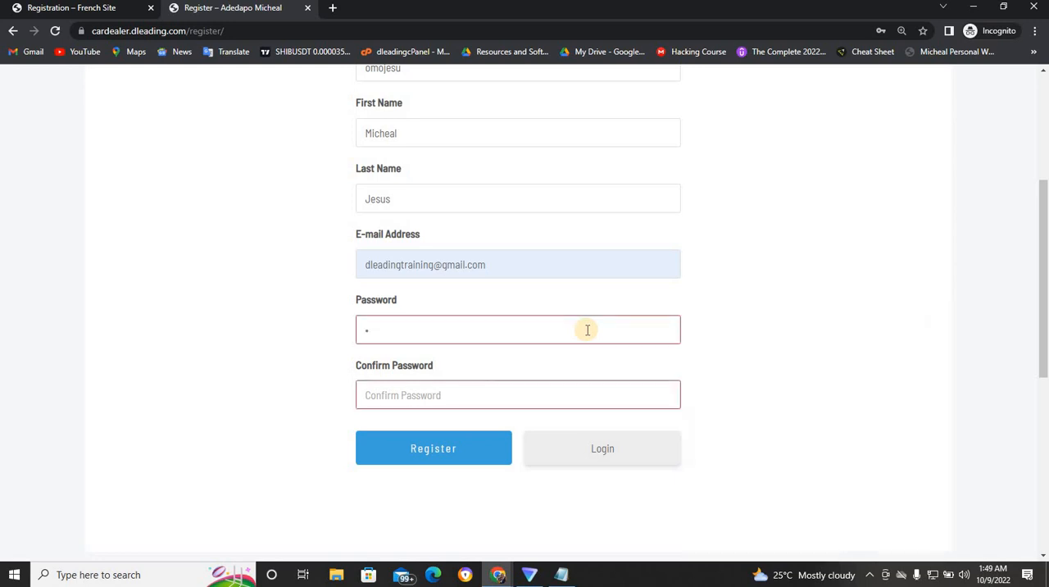
{"action": "left_click", "coordinate": [554, 390]}
{"action": "type", "text": "•"}
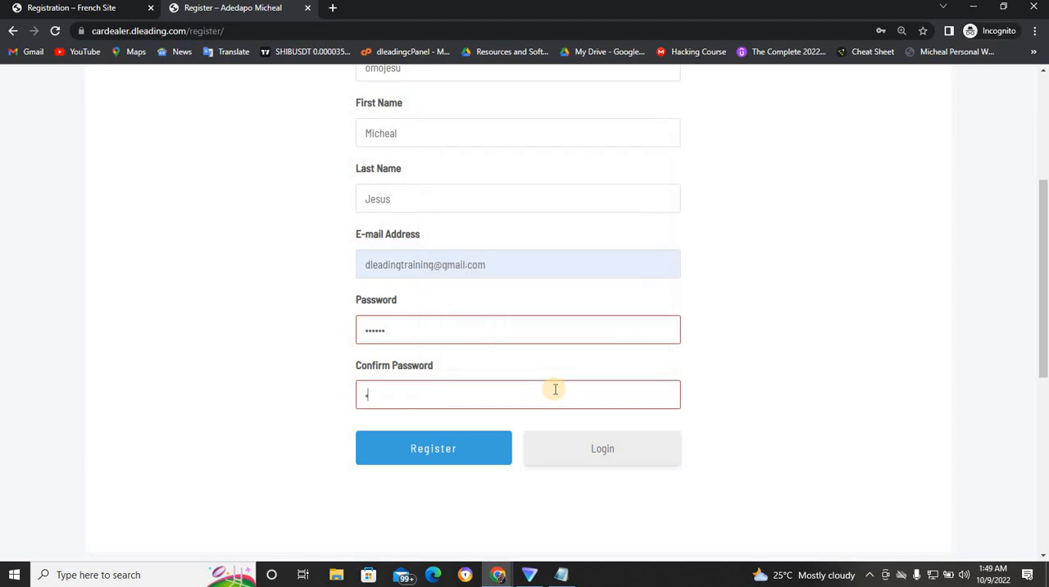
{"action": "type", "text": "•••••"}
{"action": "left_click", "coordinate": [480, 452]}
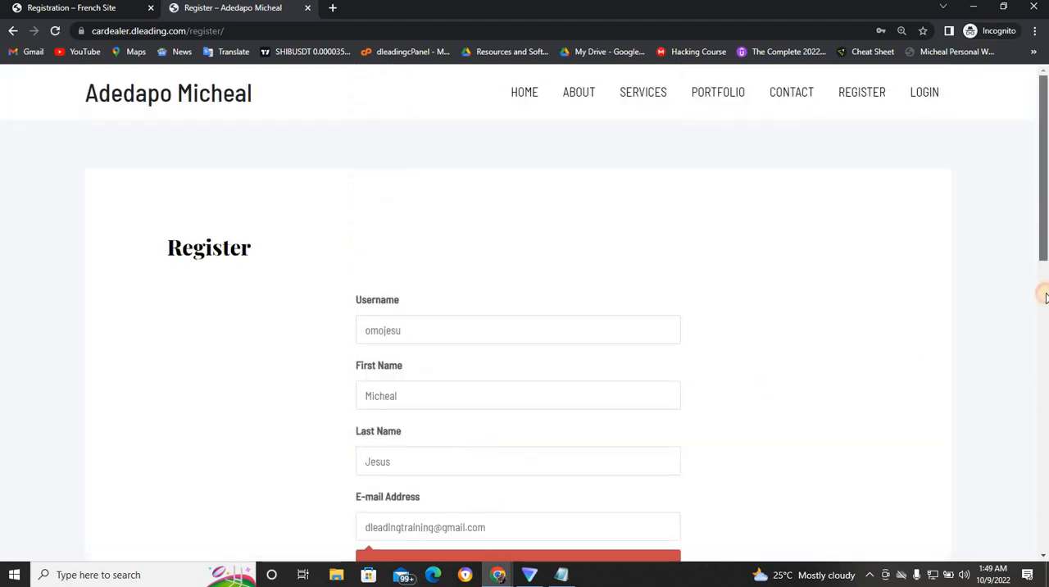
- Replace the member's e-mail address with a variant that has a digit added before the @ sign
{"action": "scroll", "coordinate": [1039, 290], "scroll_direction": "down", "scroll_amount": 3}
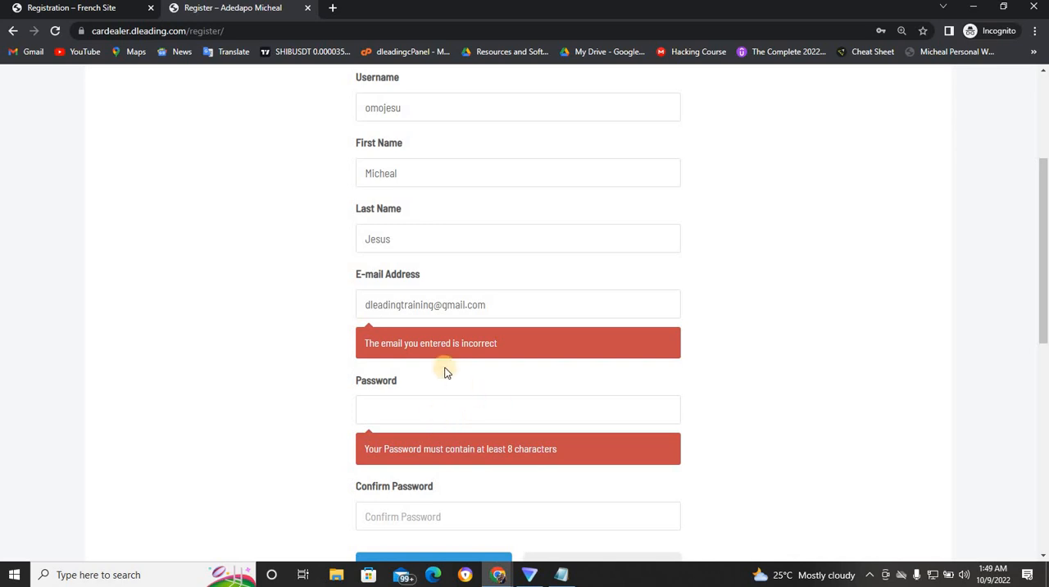
{"action": "triple_click", "coordinate": [500, 305]}
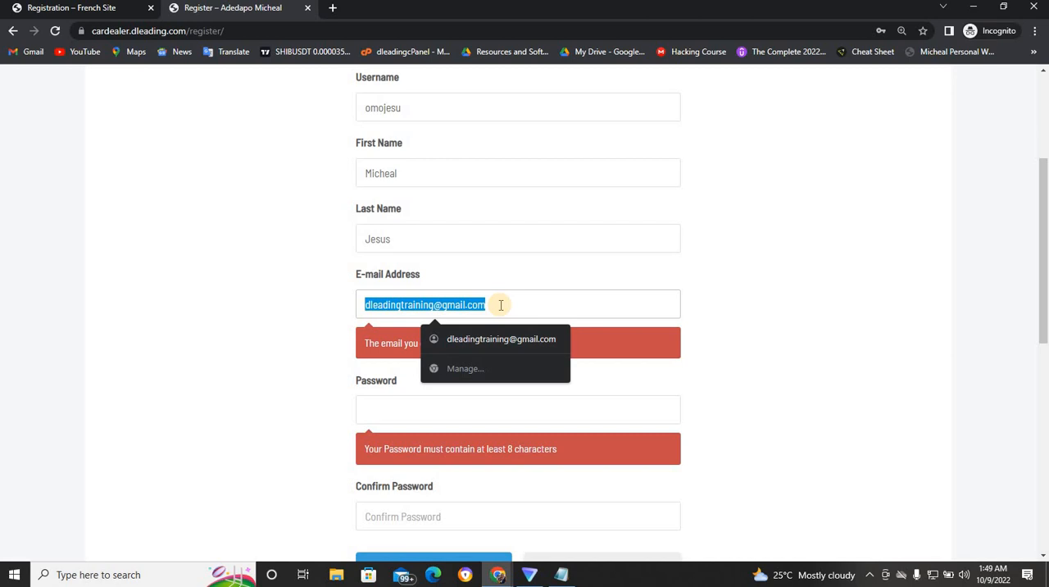
{"action": "type", "text": "dlea"}
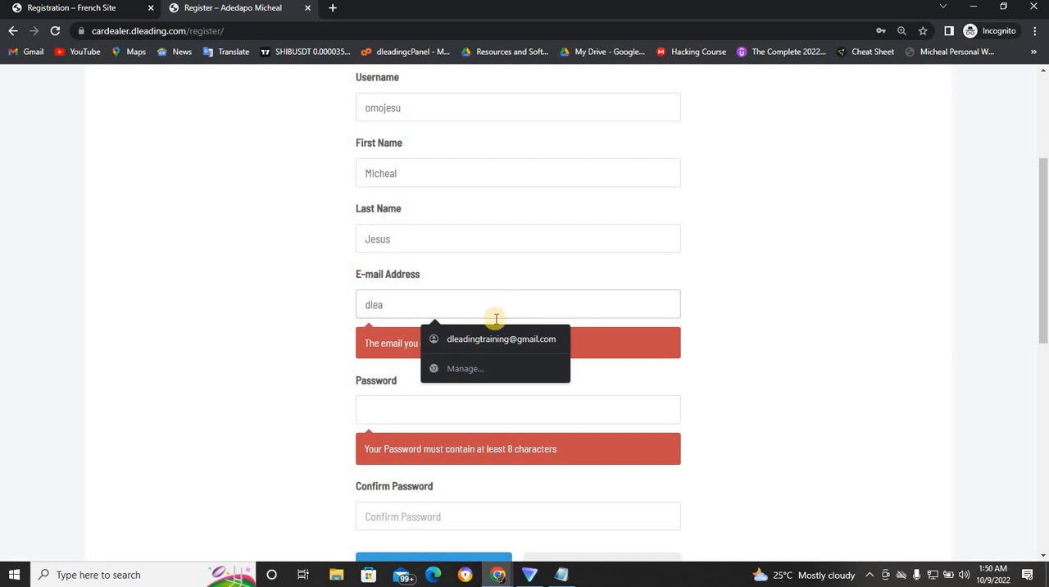
{"action": "left_click", "coordinate": [490, 339]}
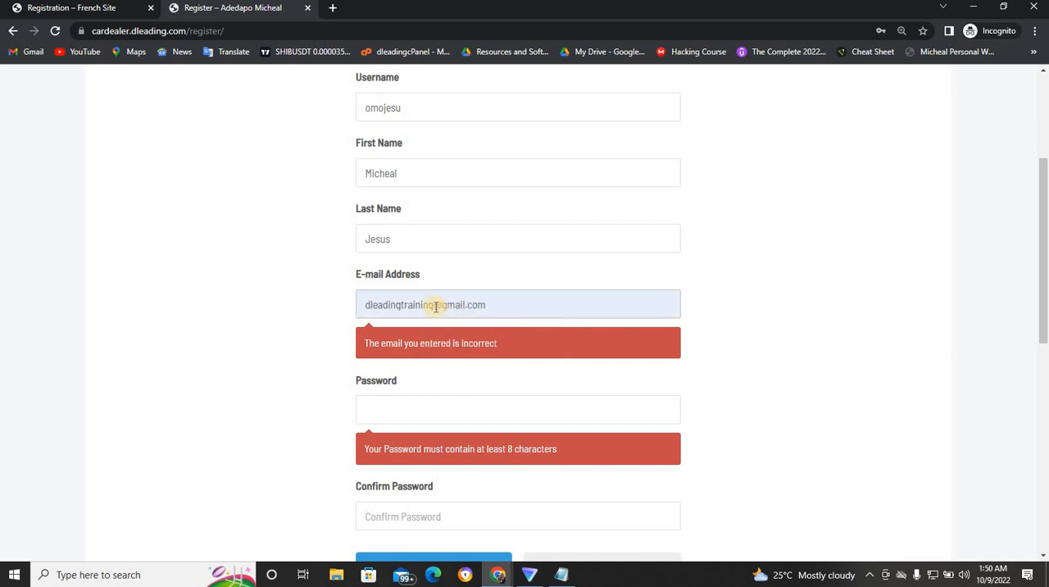
{"action": "left_click", "coordinate": [435, 305]}
{"action": "type", "text": "1"}
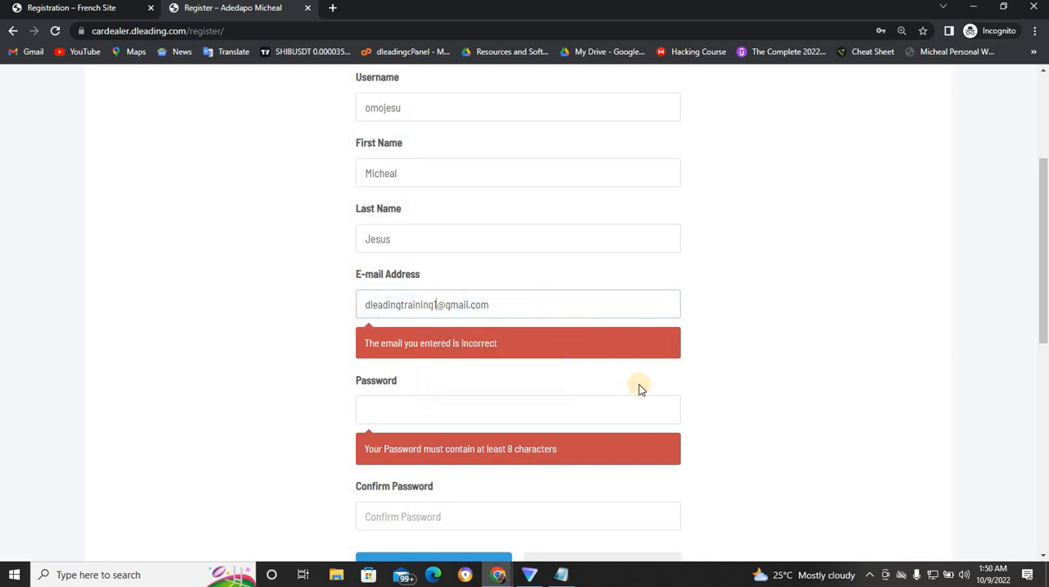
- Enter and confirm an eight-character account password and submit the registration
{"action": "left_click", "coordinate": [551, 402]}
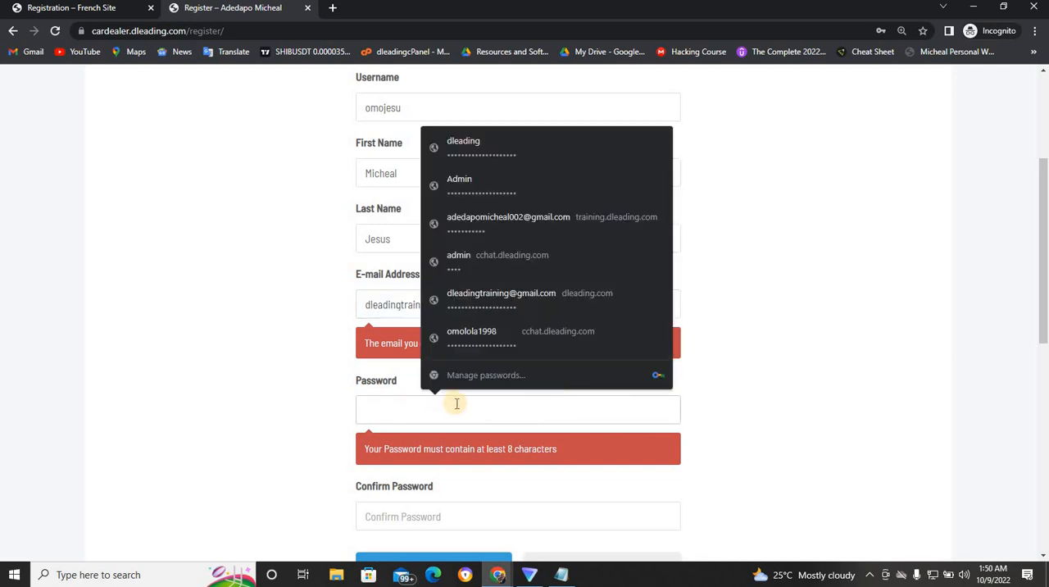
{"action": "type", "text": "12"}
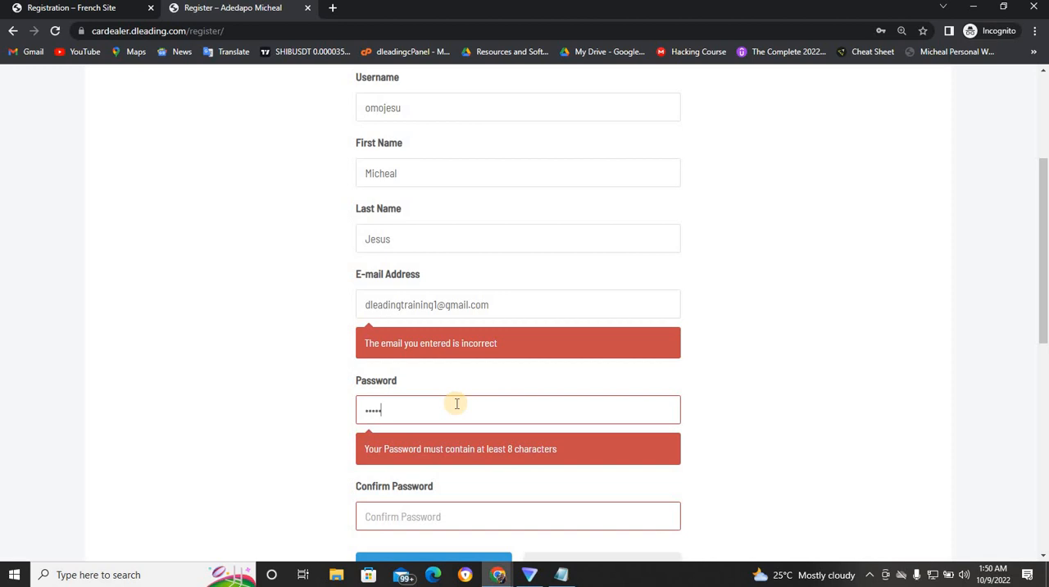
{"action": "type", "text": "8"}
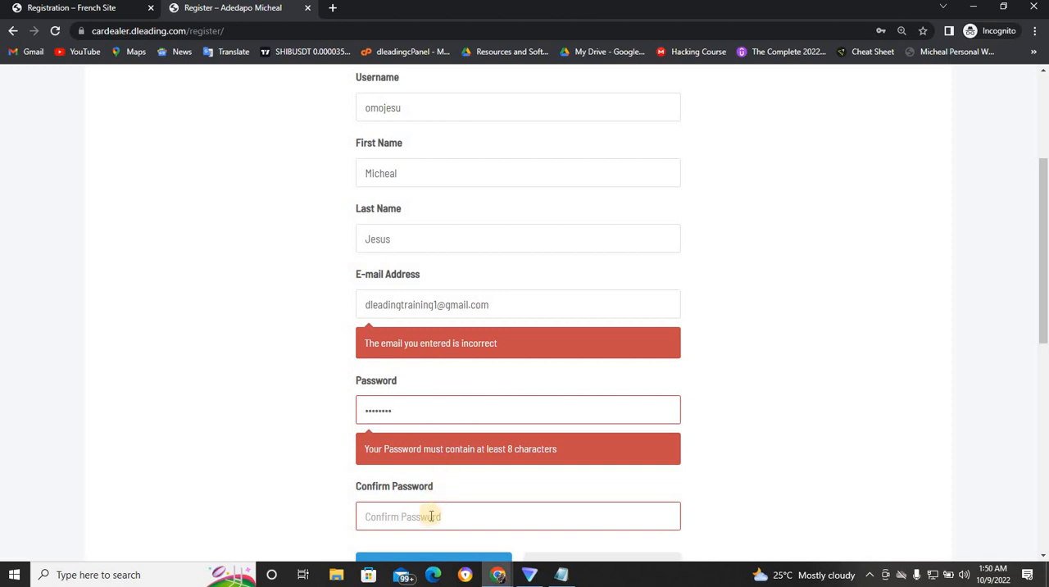
{"action": "left_click", "coordinate": [431, 515]}
{"action": "type", "text": "12345678"}
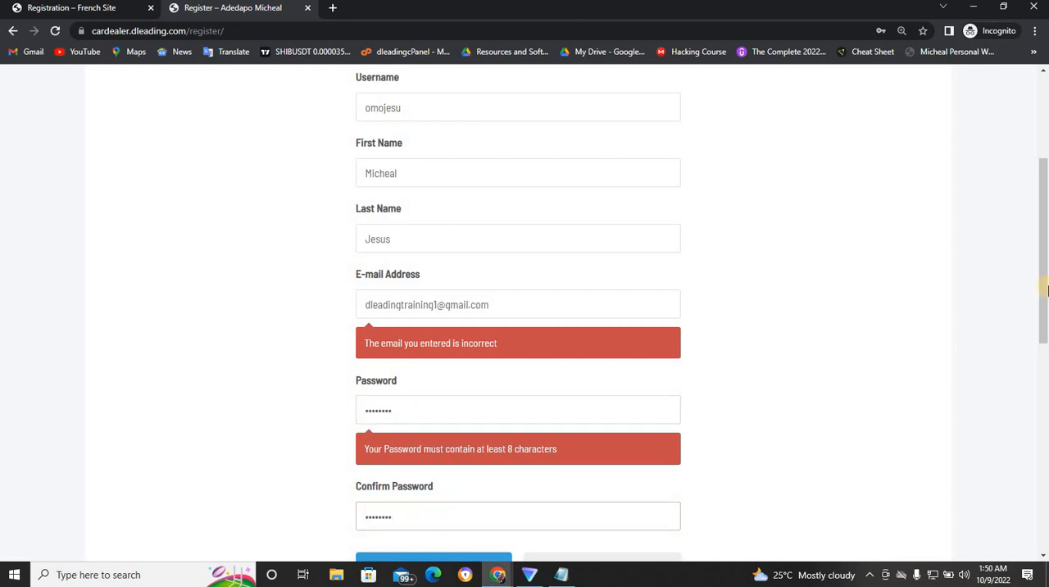
{"action": "left_click_drag", "start_coordinate": [1043, 303], "coordinate": [1042, 376]}
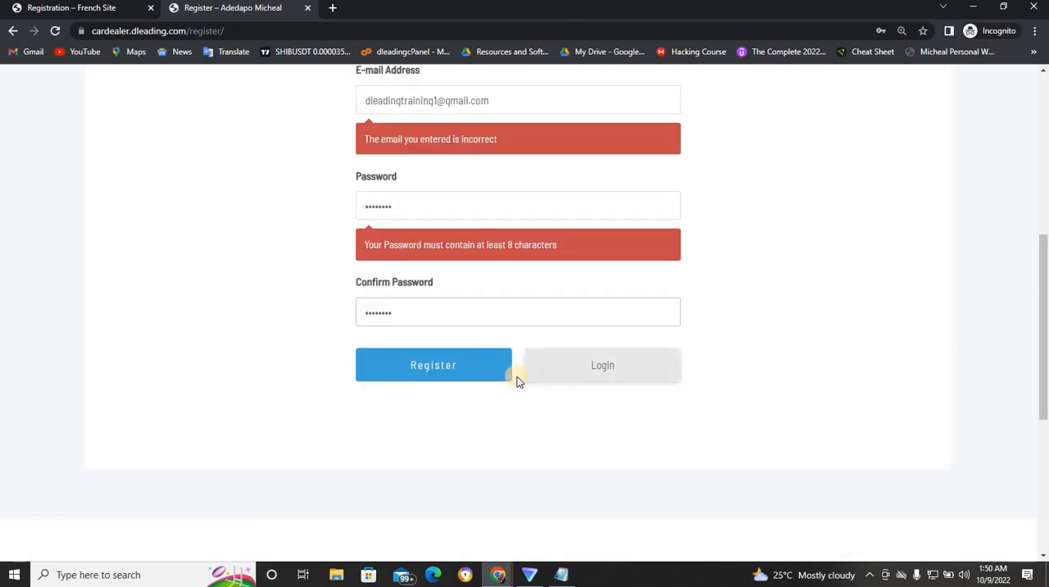
{"action": "left_click", "coordinate": [473, 368]}
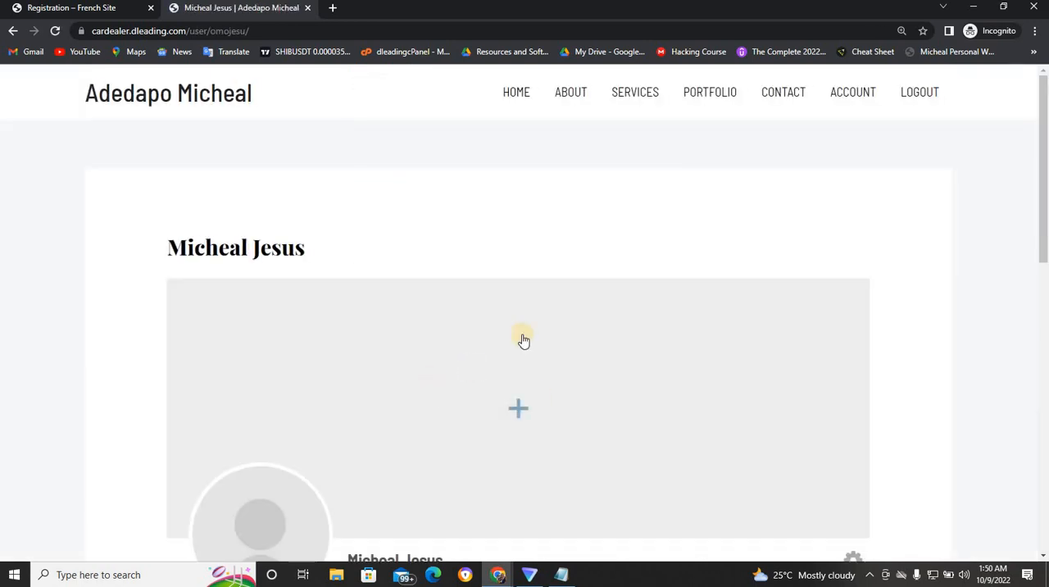
- Visit the About, Services and Portfolio pages as the signed-in member to check access to them
{"action": "left_click_drag", "start_coordinate": [1046, 172], "coordinate": [1040, 88]}
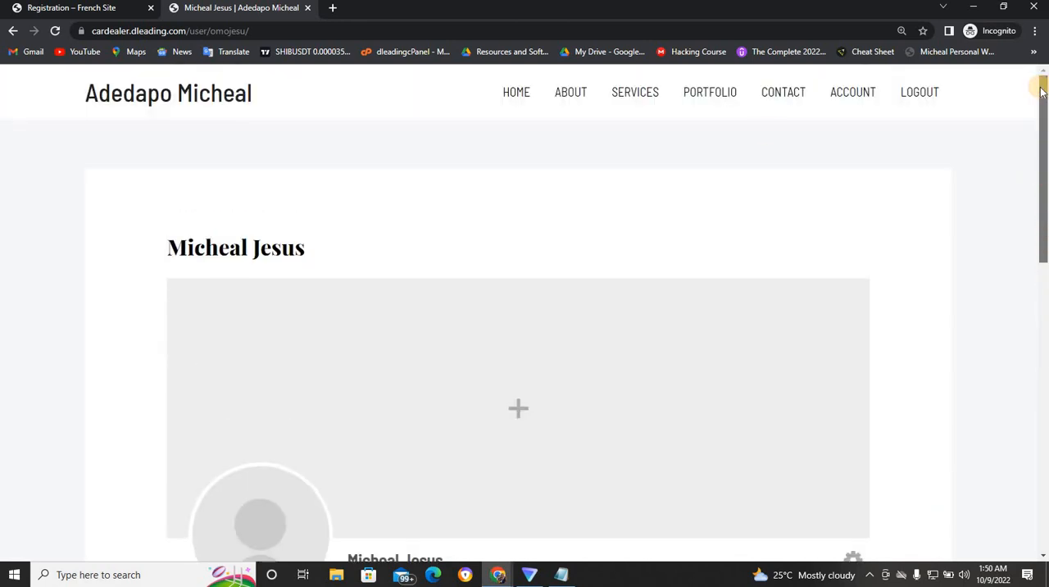
{"action": "left_click", "coordinate": [565, 96]}
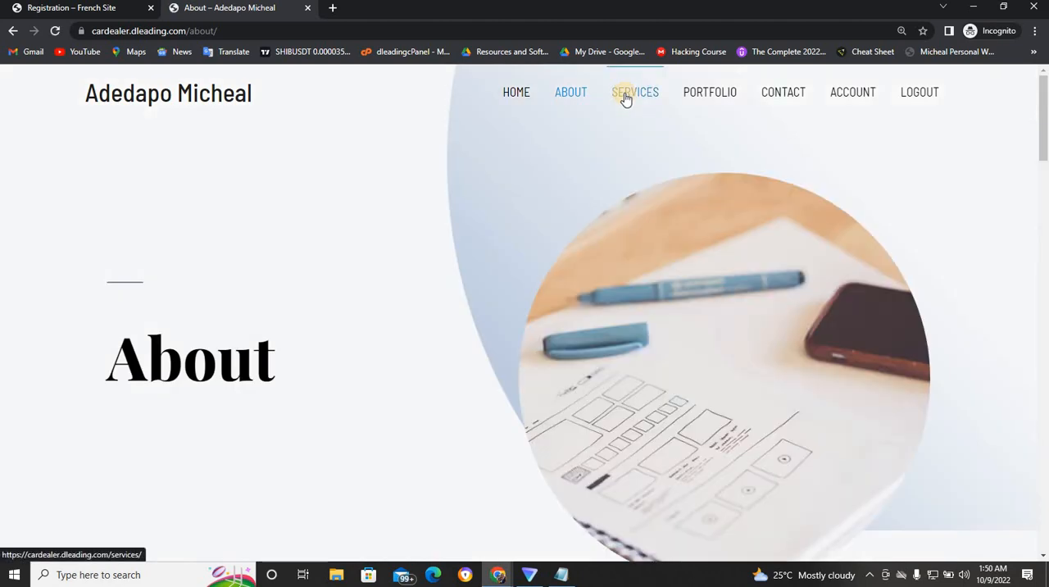
{"action": "left_click", "coordinate": [640, 99]}
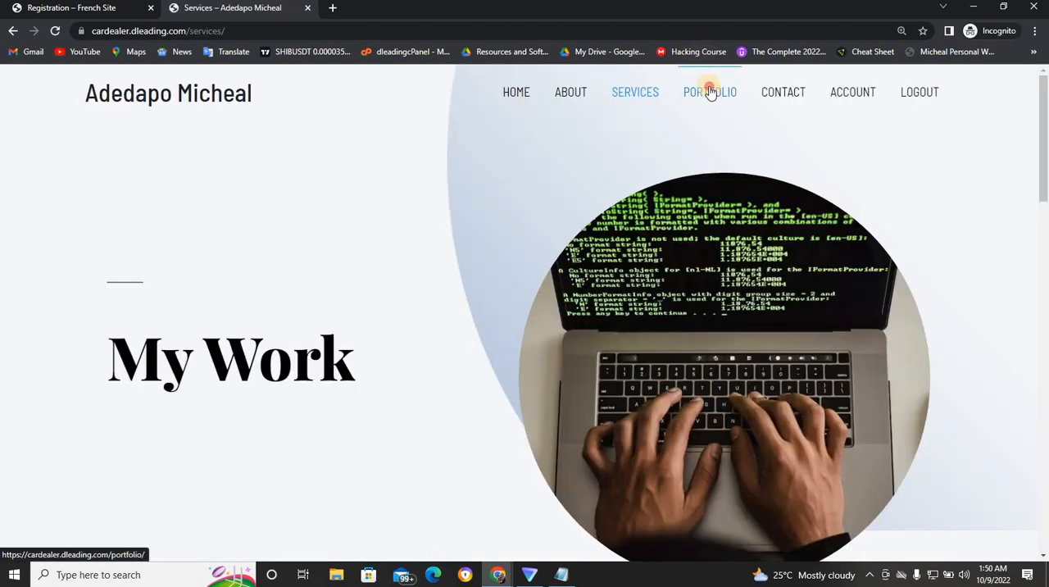
{"action": "left_click", "coordinate": [710, 92]}
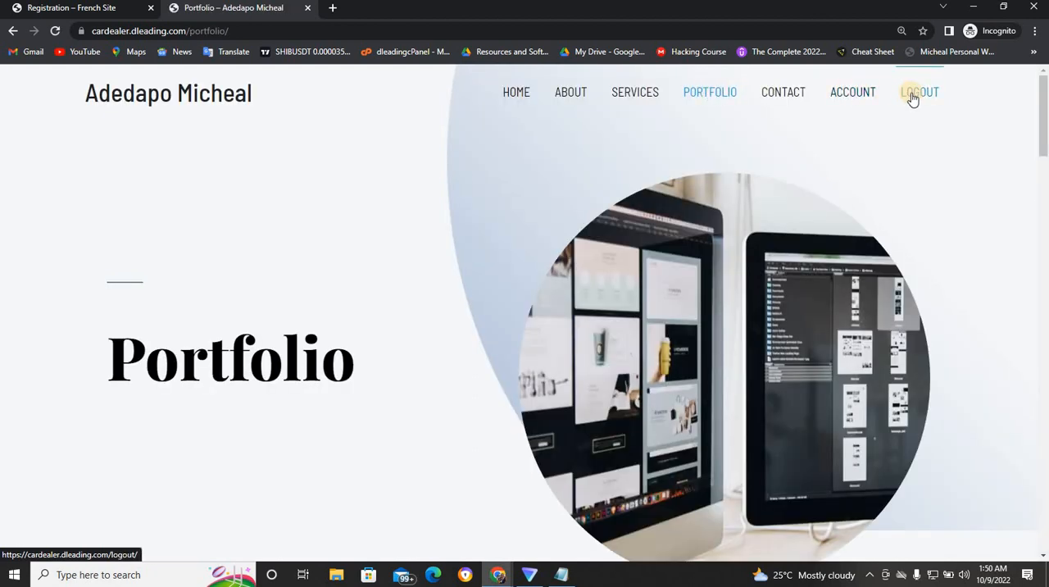
- Log out of the member account and enter the member's username in the site's login form
{"action": "left_click", "coordinate": [912, 98]}
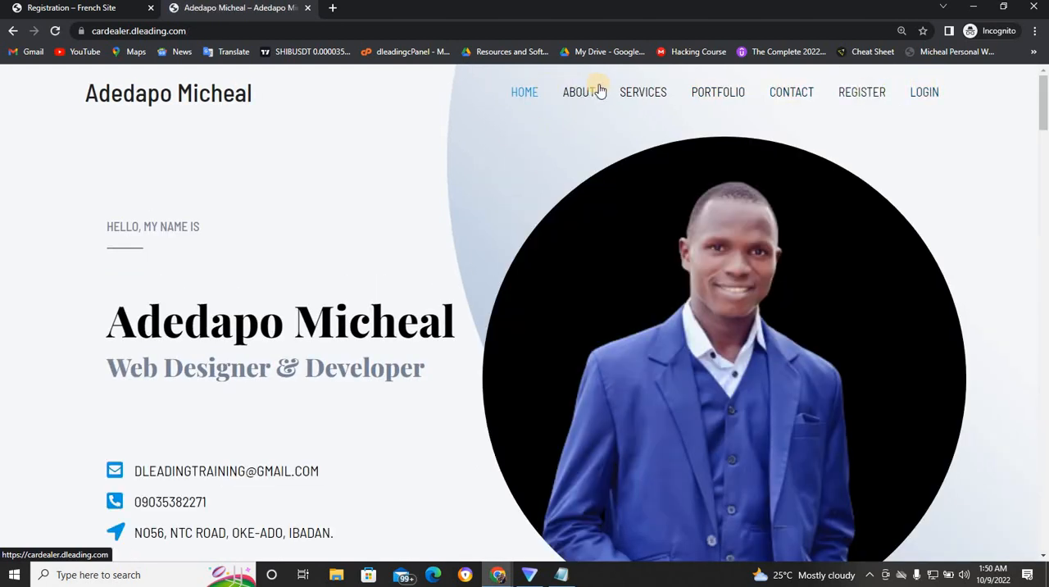
{"action": "left_click", "coordinate": [923, 92]}
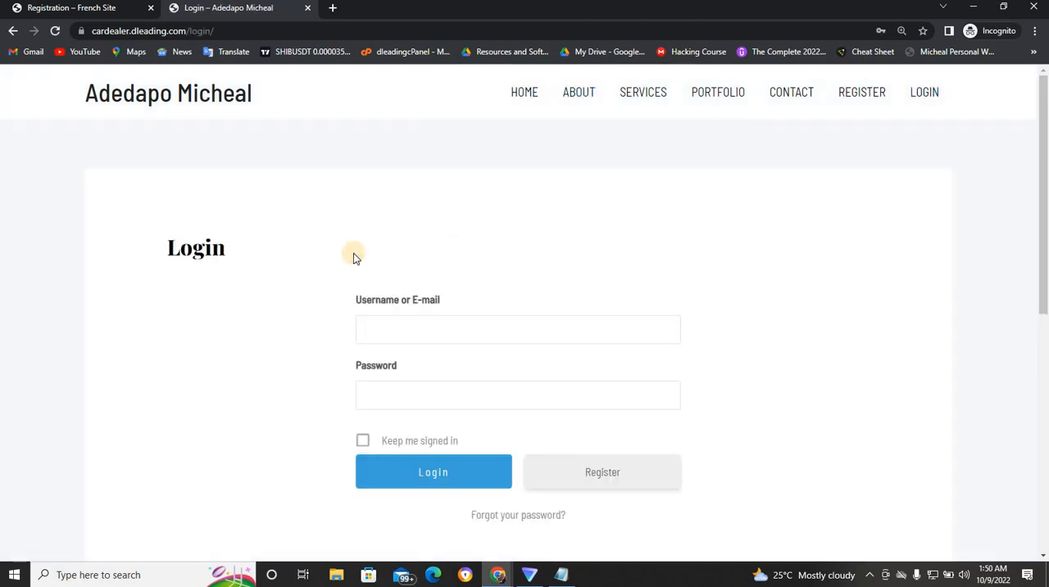
{"action": "left_click", "coordinate": [398, 333]}
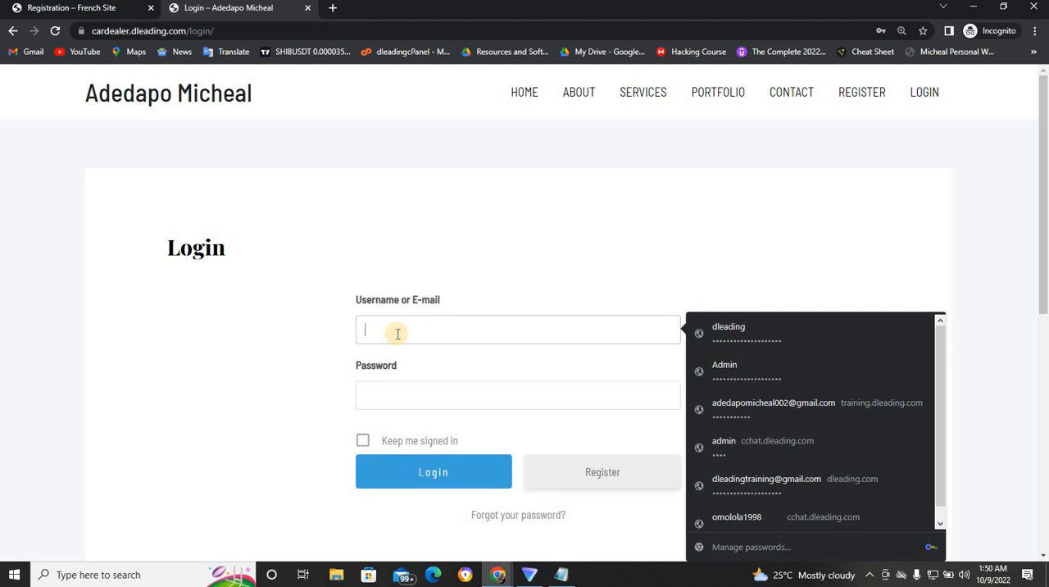
{"action": "type", "text": "om"}
{"action": "key", "text": "BackSpace"}
{"action": "key", "text": "BackSpace"}
{"action": "type", "text": "o"}
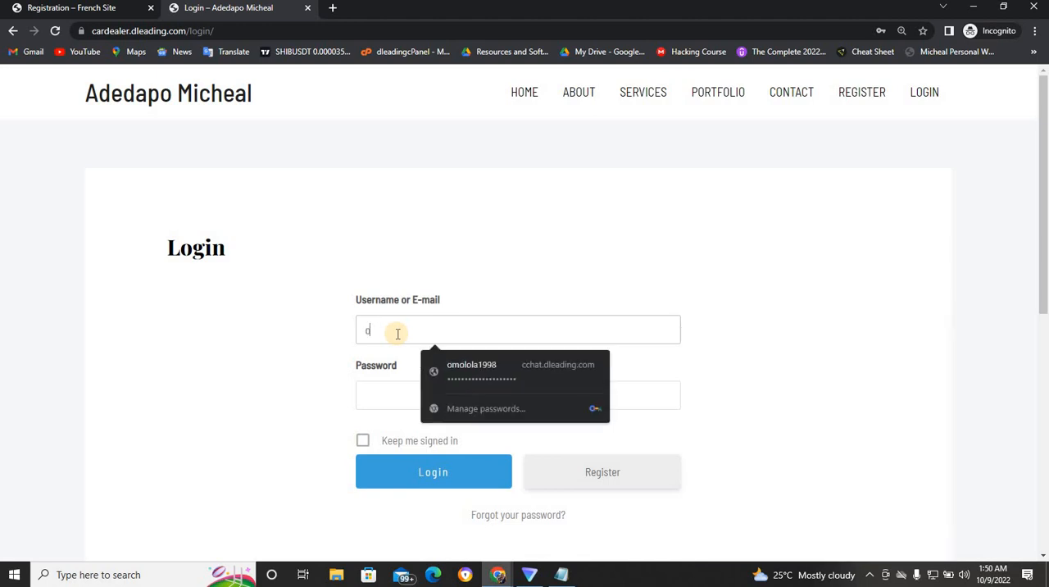
{"action": "type", "text": "mojesus"}
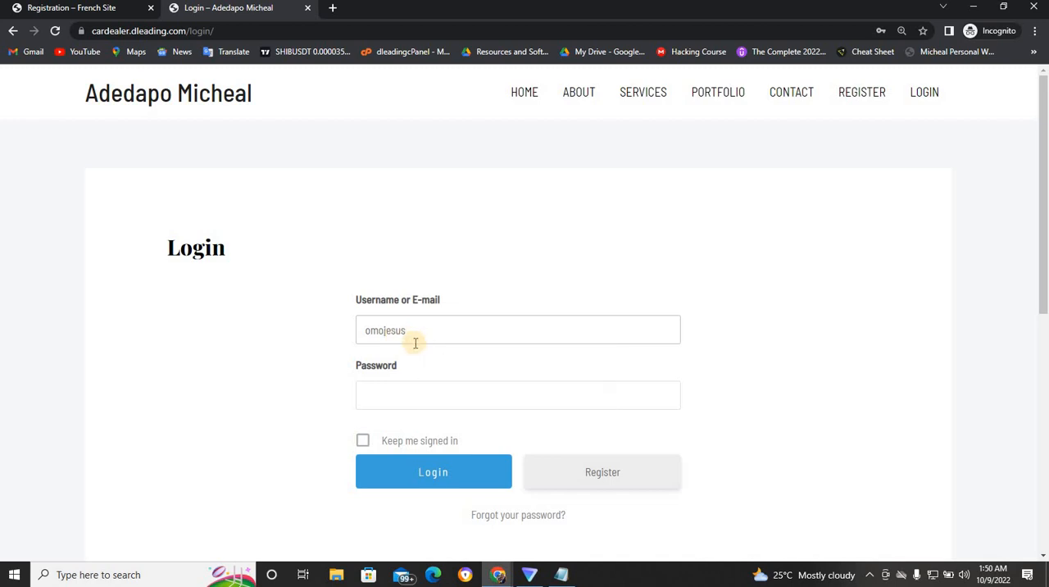
{"action": "key", "text": "BackSpace"}
- Log in with the account password and the Keep me signed in option, and visit the About page
{"action": "left_click", "coordinate": [382, 392]}
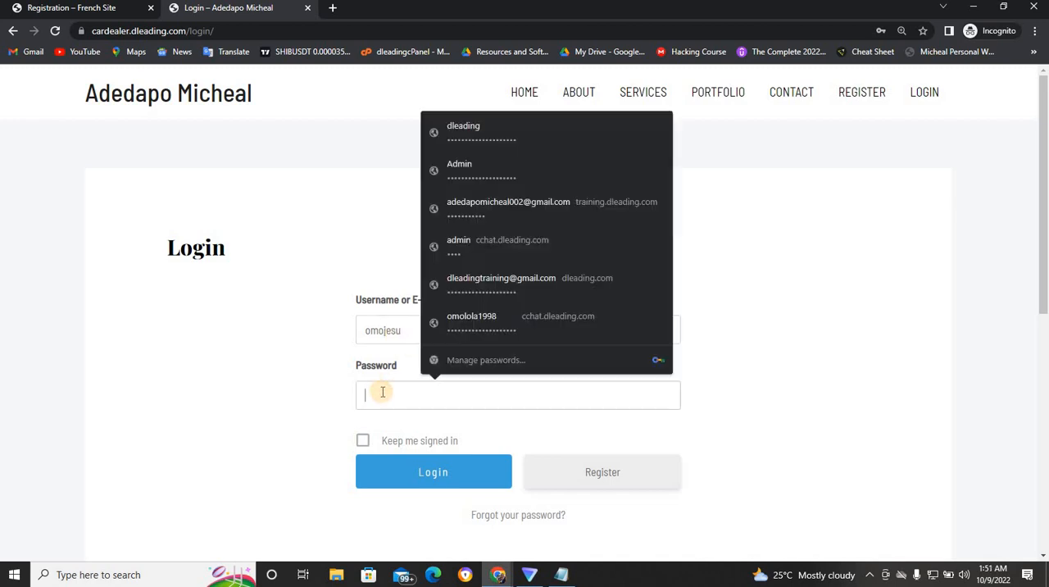
{"action": "type", "text": "••••••••"}
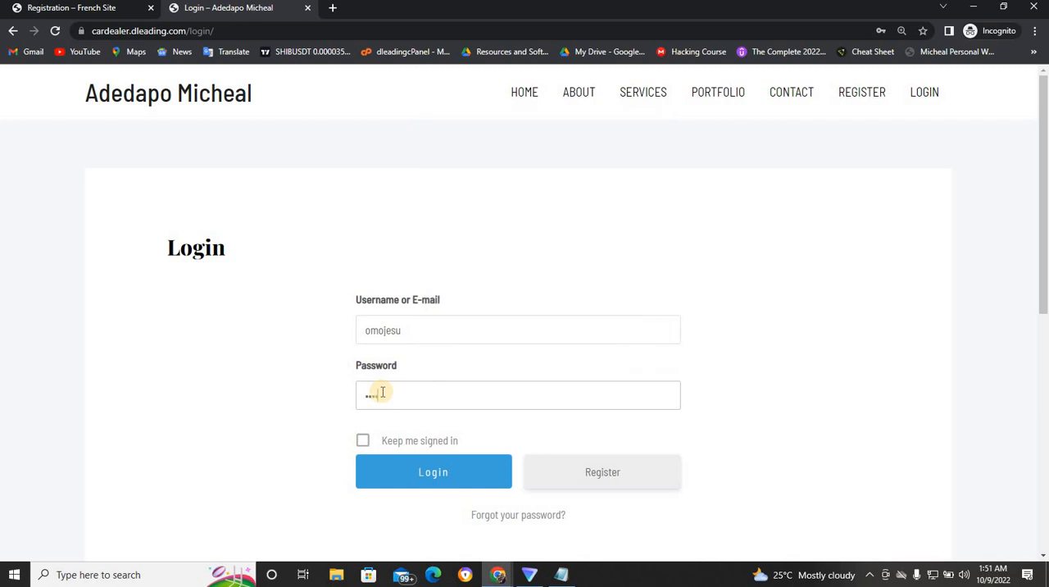
{"action": "left_click", "coordinate": [361, 441]}
{"action": "left_click", "coordinate": [399, 477]}
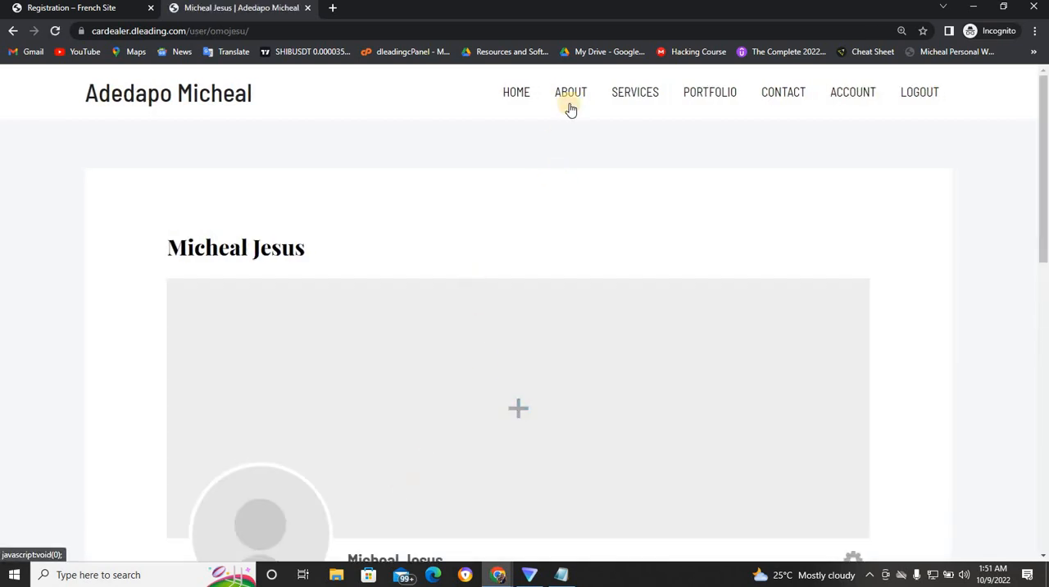
{"action": "left_click", "coordinate": [571, 107]}
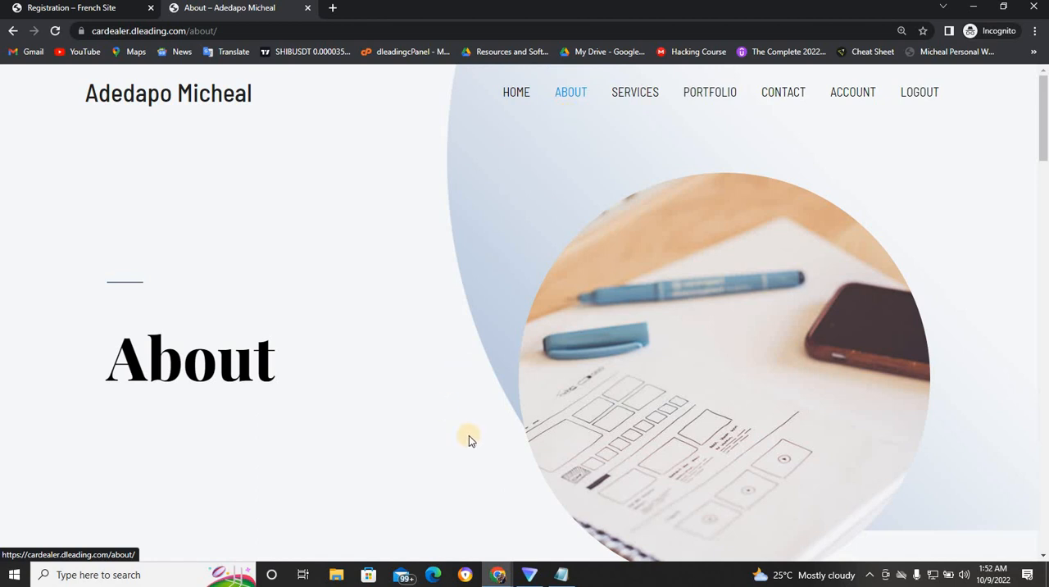
- Switch to the browser window with the WordPress admin and check the newly registered member in the list of all users
{"action": "mouse_move", "coordinate": [496, 572]}
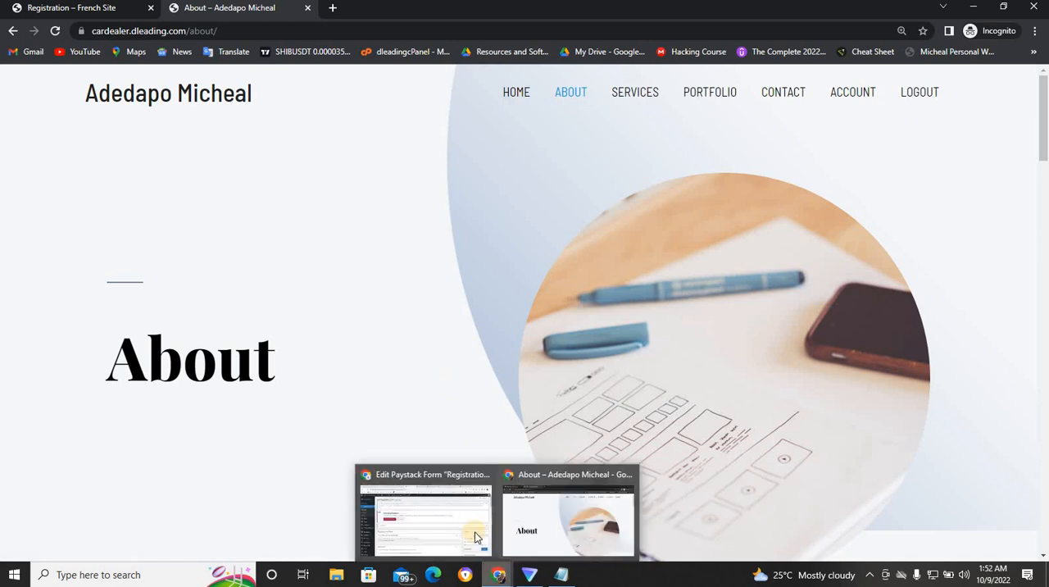
{"action": "left_click", "coordinate": [462, 522]}
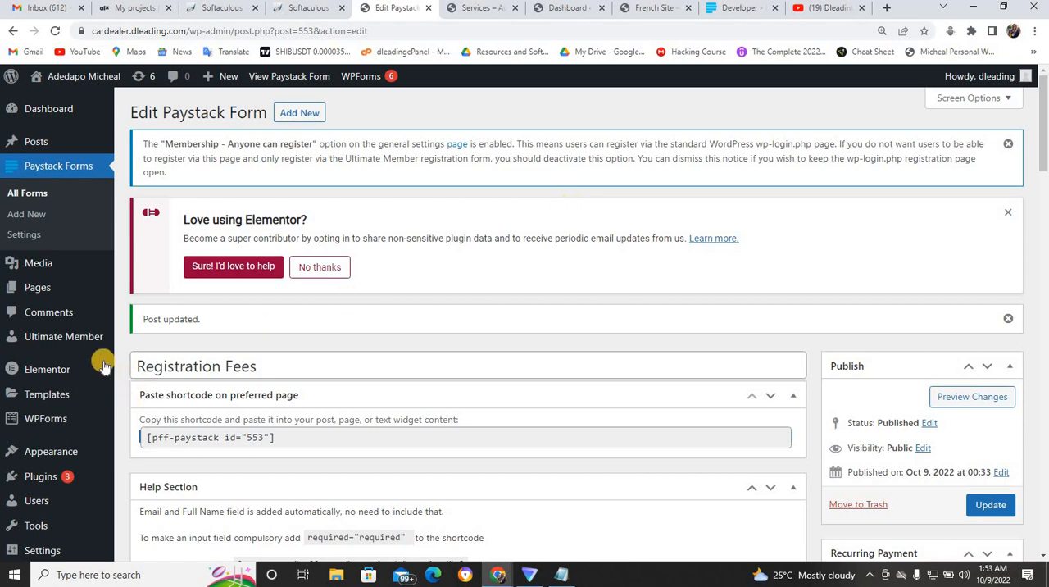
{"action": "mouse_move", "coordinate": [96, 344]}
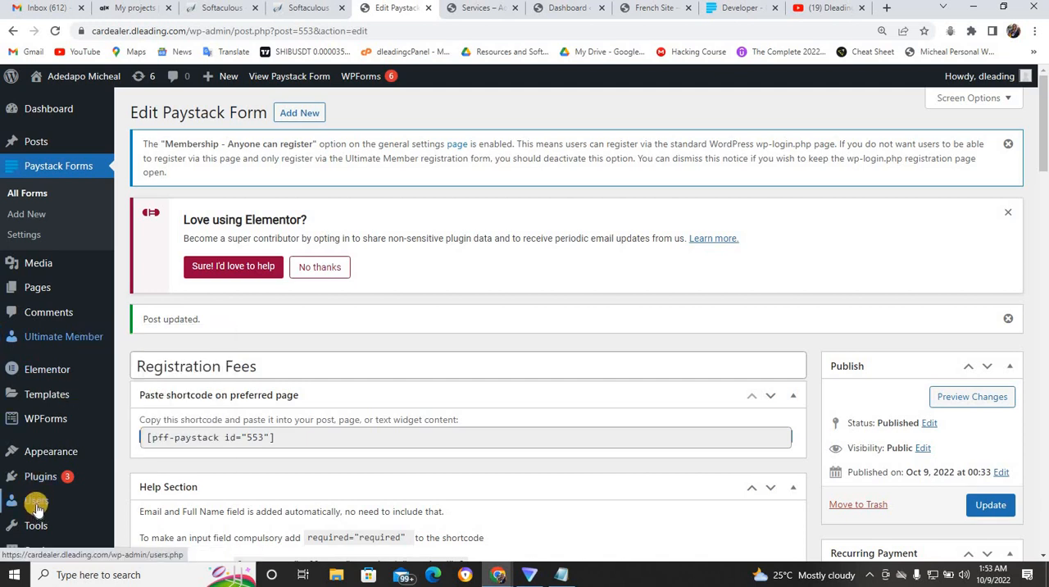
{"action": "mouse_move", "coordinate": [35, 499]}
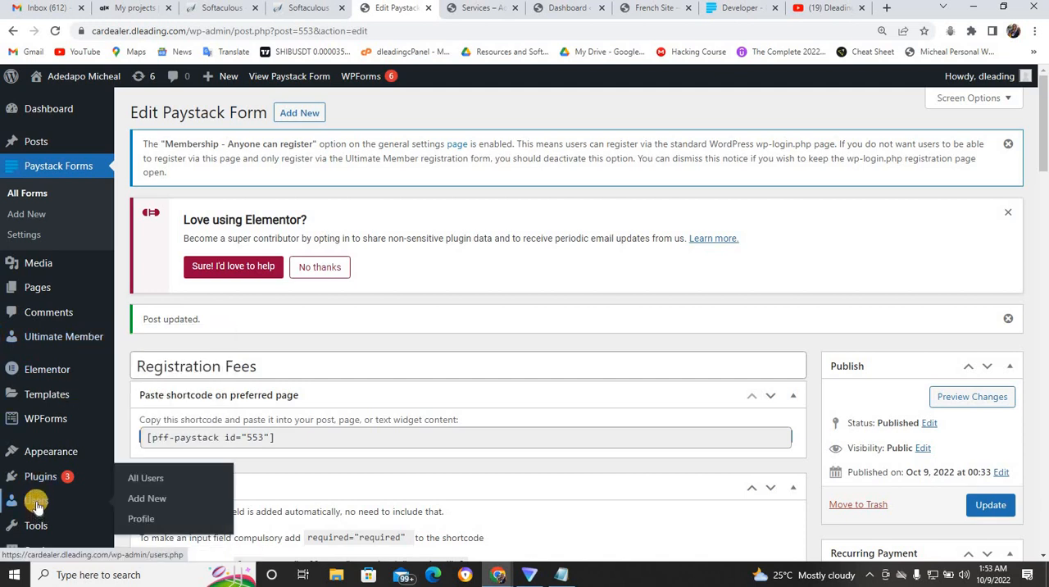
{"action": "left_click", "coordinate": [136, 480]}
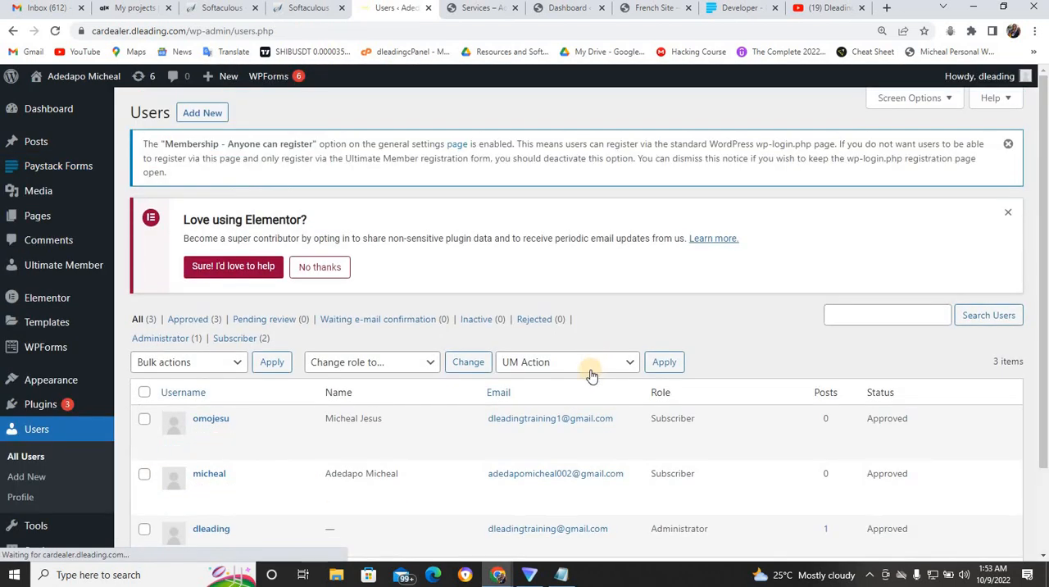
{"action": "scroll", "coordinate": [721, 459], "scroll_direction": "down", "scroll_amount": 2}
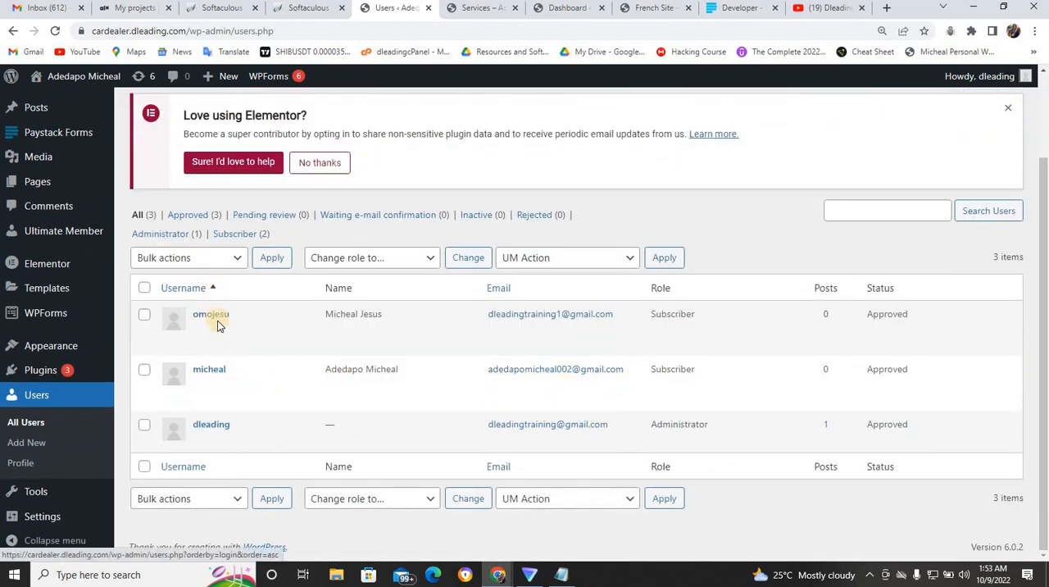
{"action": "mouse_move", "coordinate": [250, 329]}
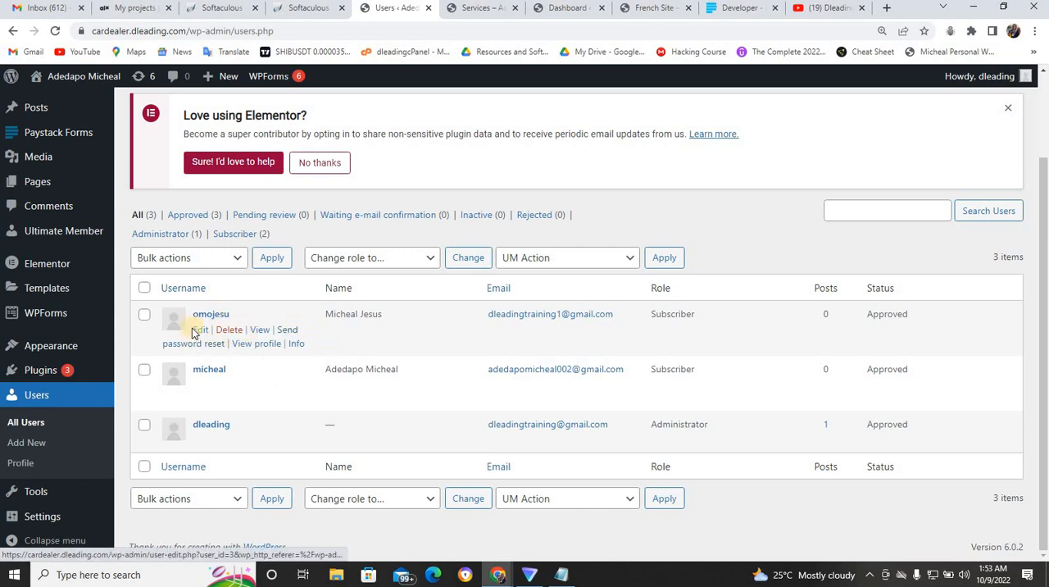
- Look through Ultimate Member's general page settings and its list of email notifications
{"action": "mouse_move", "coordinate": [74, 229]}
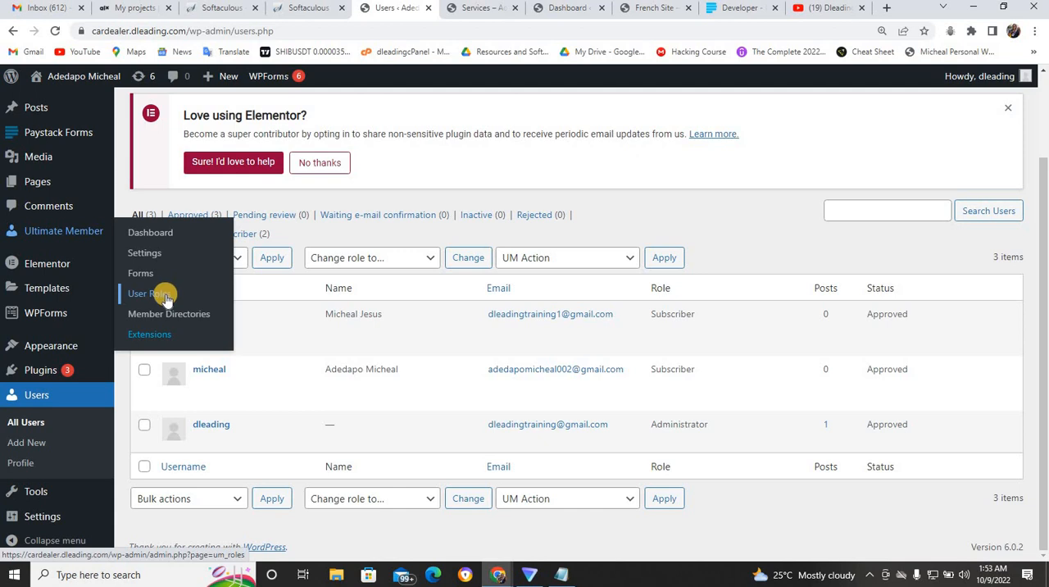
{"action": "left_click", "coordinate": [155, 255]}
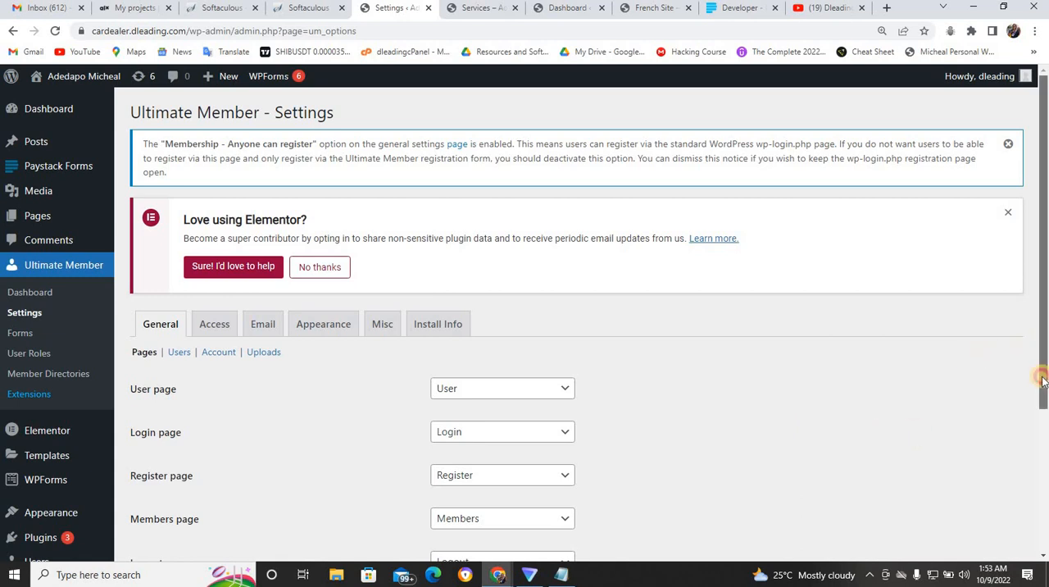
{"action": "scroll", "coordinate": [1042, 443], "scroll_direction": "down", "scroll_amount": 1}
{"action": "scroll", "coordinate": [1043, 443], "scroll_direction": "down", "scroll_amount": 2}
{"action": "scroll", "coordinate": [1039, 362], "scroll_direction": "up", "scroll_amount": 2}
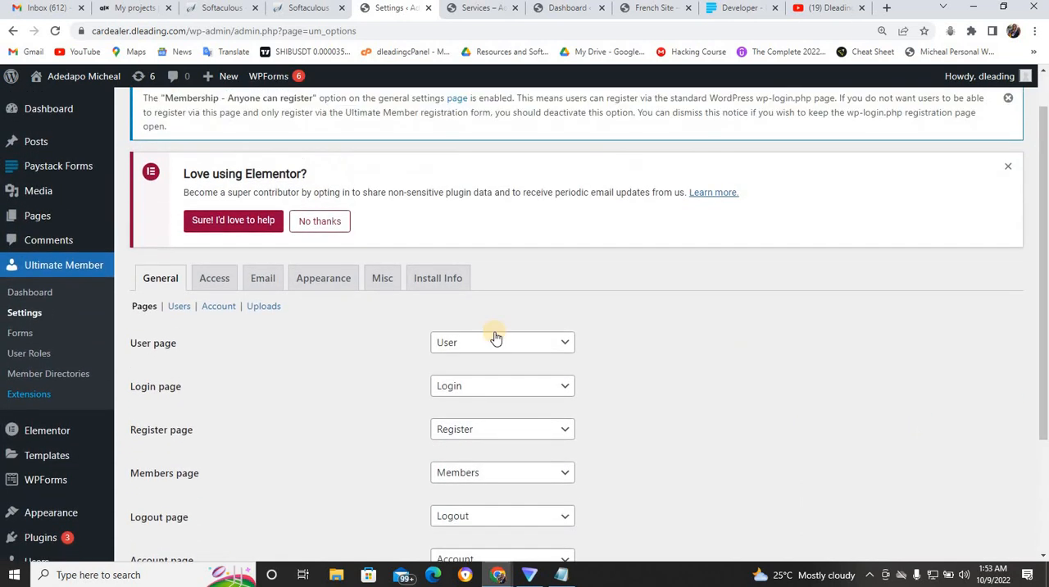
{"action": "left_click", "coordinate": [269, 280]}
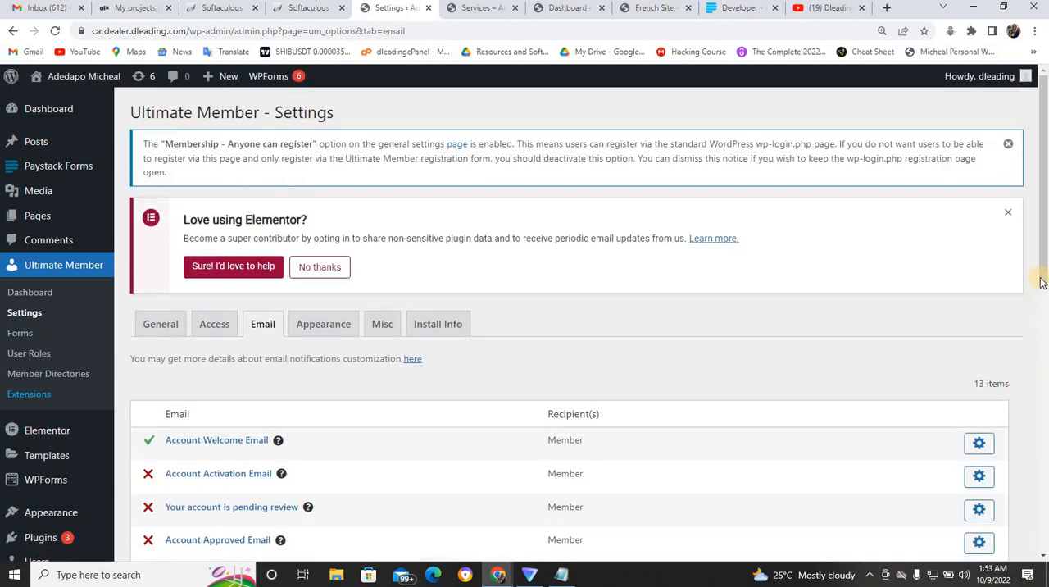
{"action": "scroll", "coordinate": [1045, 392], "scroll_direction": "down", "scroll_amount": 3}
{"action": "scroll", "coordinate": [1045, 392], "scroll_direction": "down", "scroll_amount": 3}
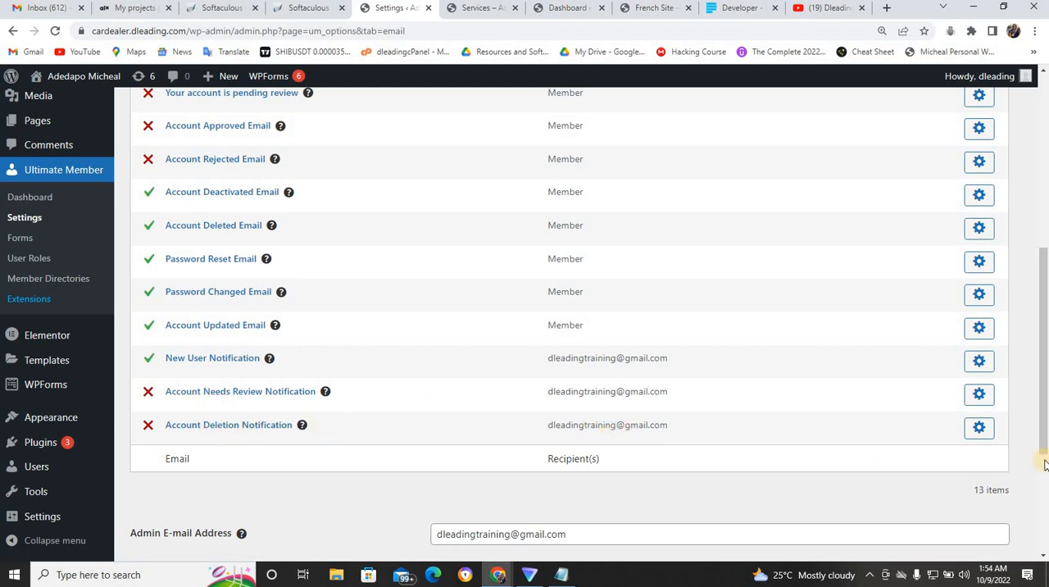
{"action": "left_click_drag", "start_coordinate": [1043, 428], "coordinate": [1044, 370]}
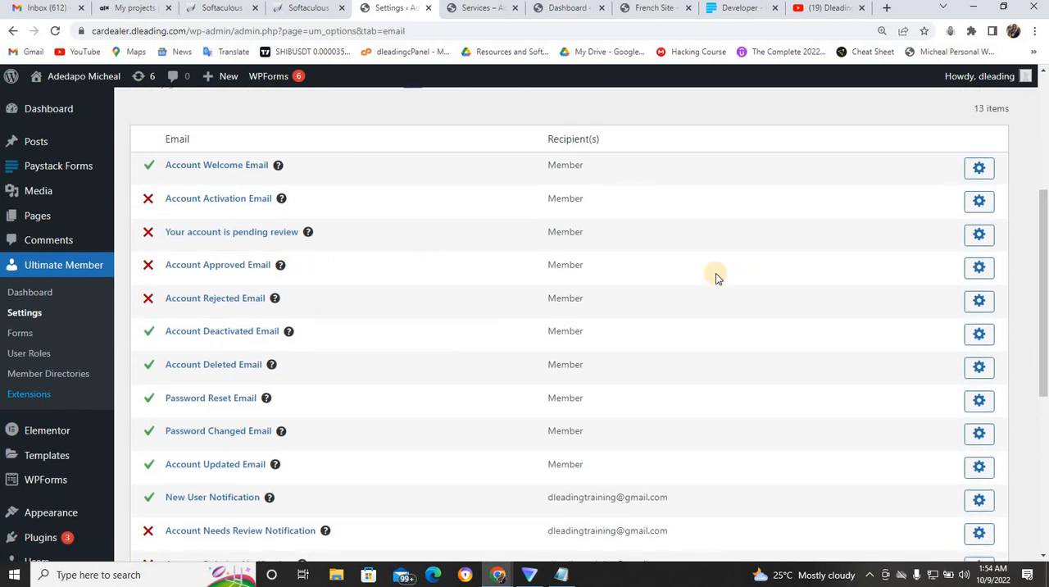
- Enable the Account Approved Email notification in the Ultimate Member settings and save the changes
{"action": "left_click", "coordinate": [981, 267]}
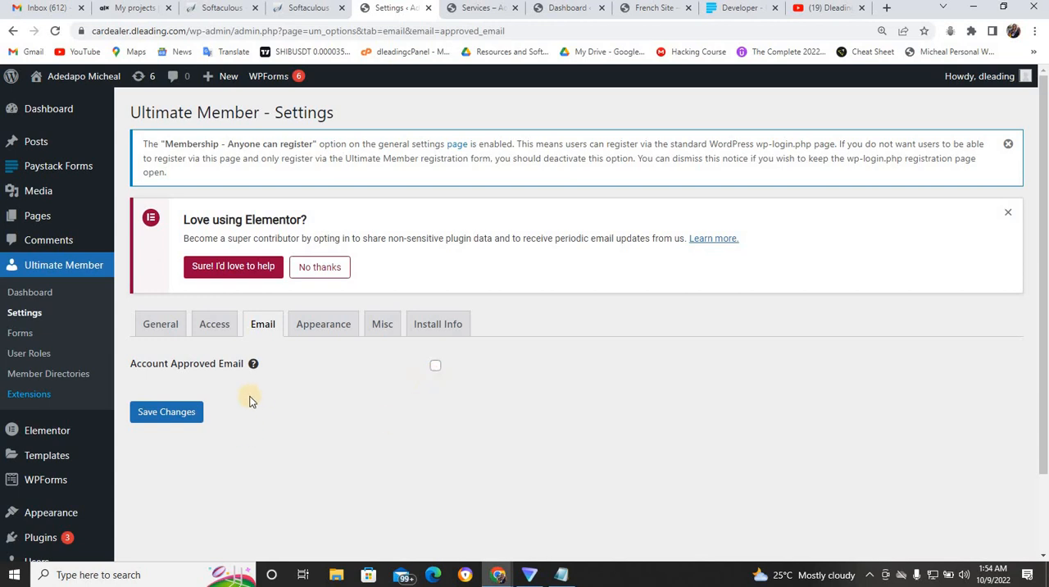
{"action": "left_click", "coordinate": [435, 368]}
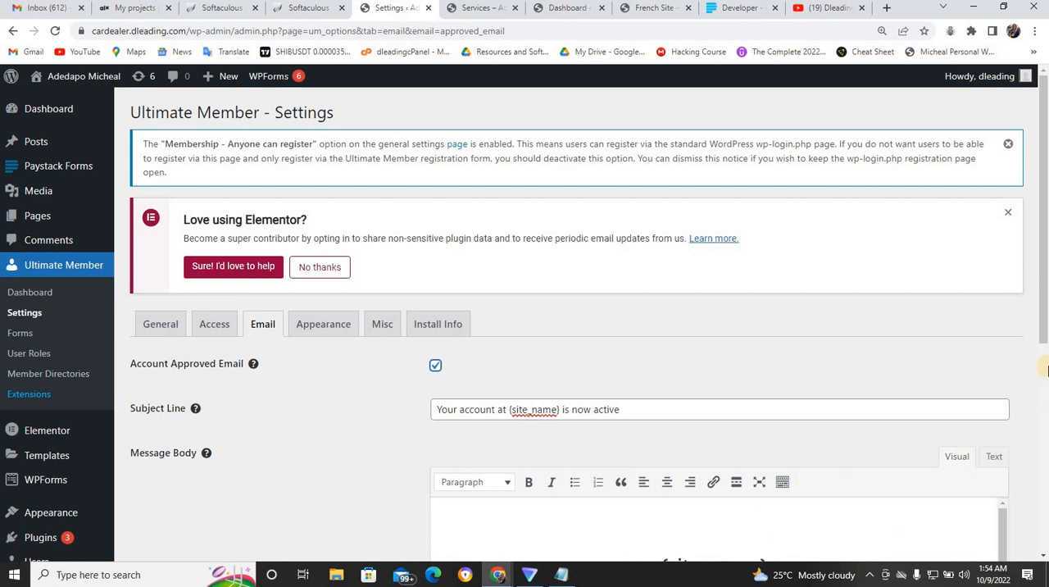
{"action": "left_click_drag", "start_coordinate": [1044, 346], "coordinate": [978, 533]}
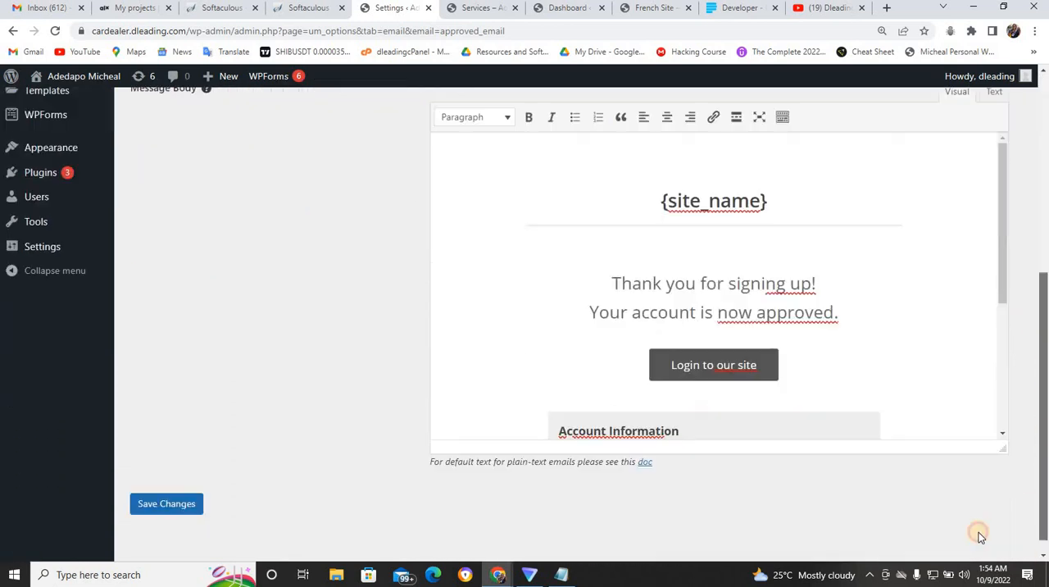
{"action": "left_click", "coordinate": [188, 495]}
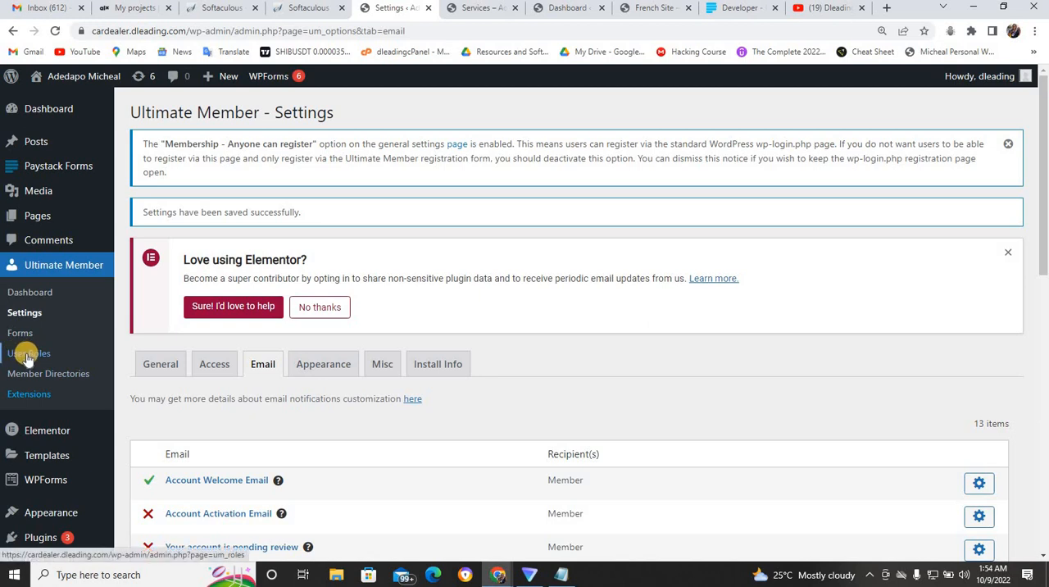
- Review the Ultimate Member user roles list and open the plugin's dashboard
{"action": "left_click", "coordinate": [28, 354]}
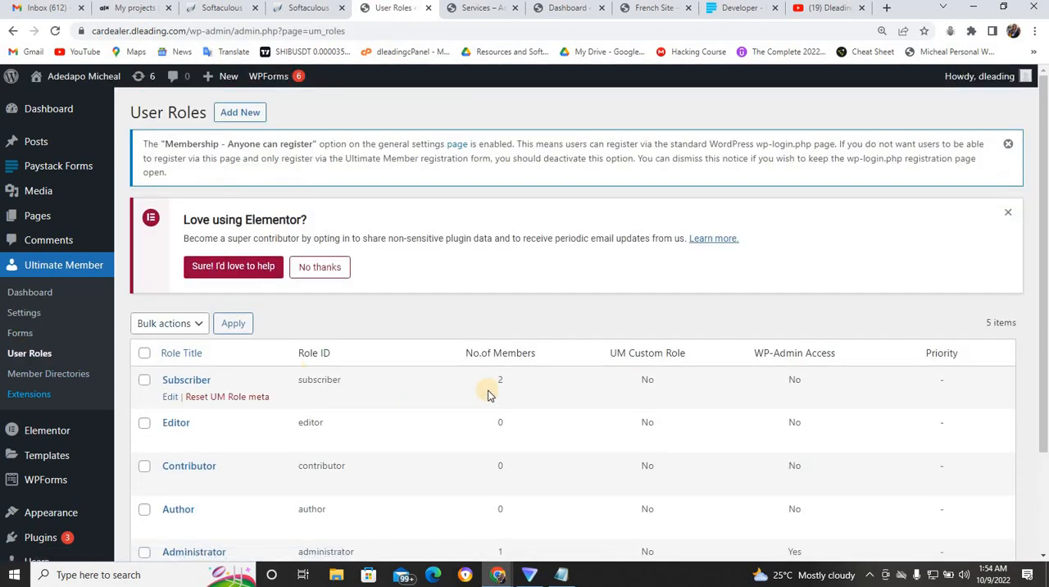
{"action": "left_click_drag", "start_coordinate": [1047, 334], "coordinate": [1046, 471]}
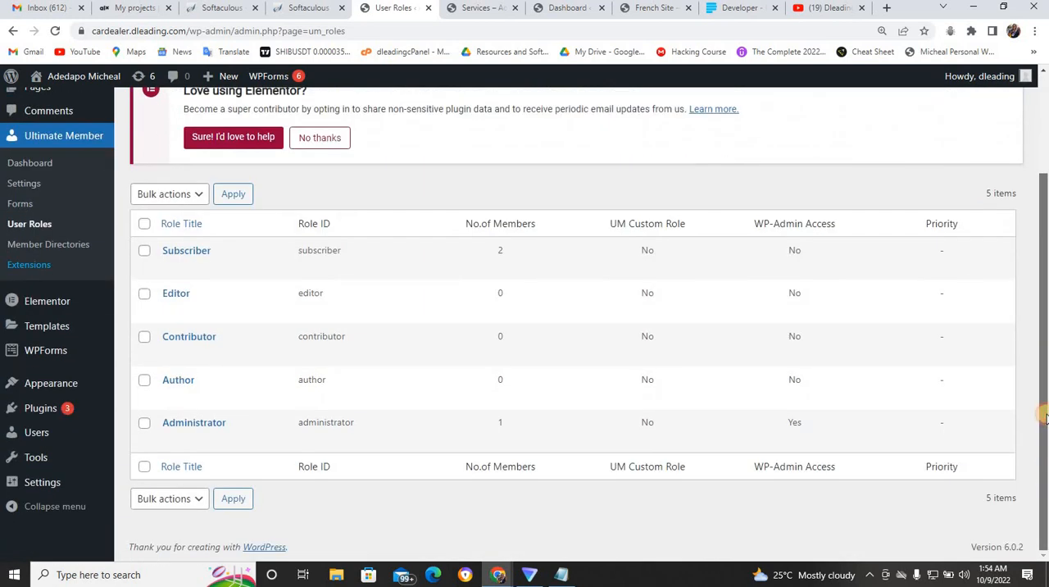
{"action": "left_click_drag", "start_coordinate": [1045, 418], "coordinate": [1040, 340]}
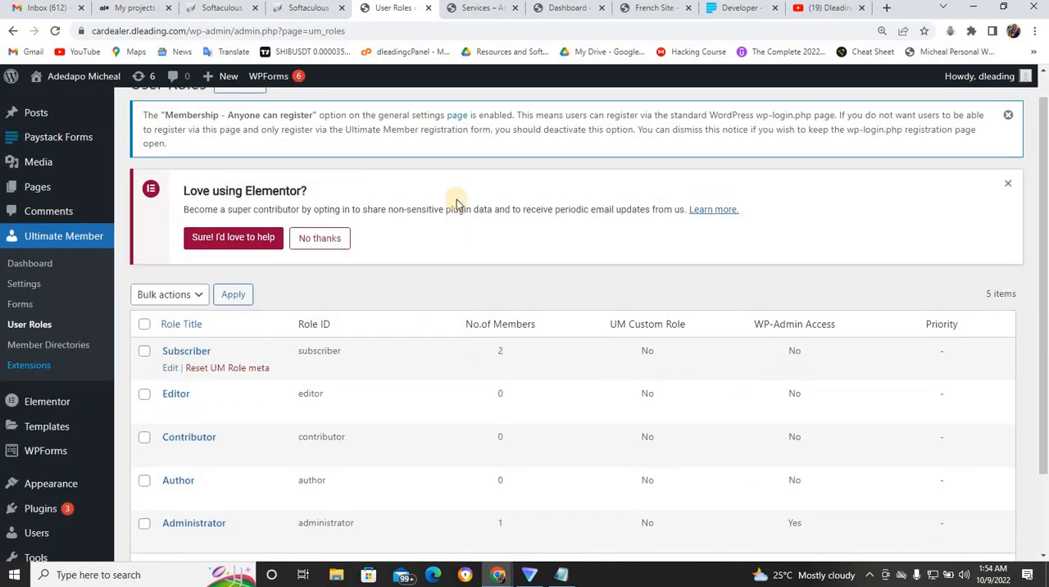
{"action": "left_click", "coordinate": [22, 264]}
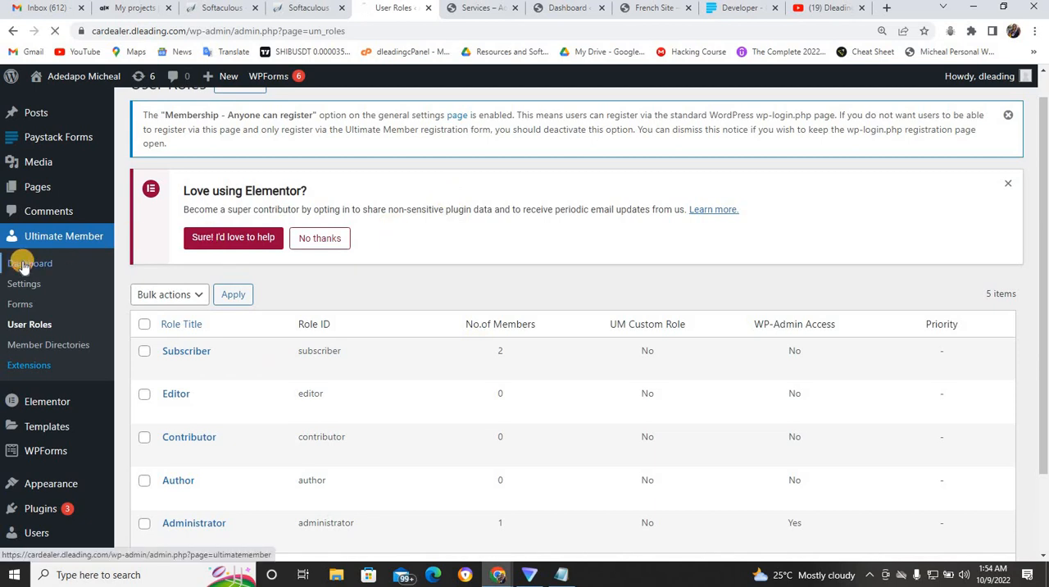
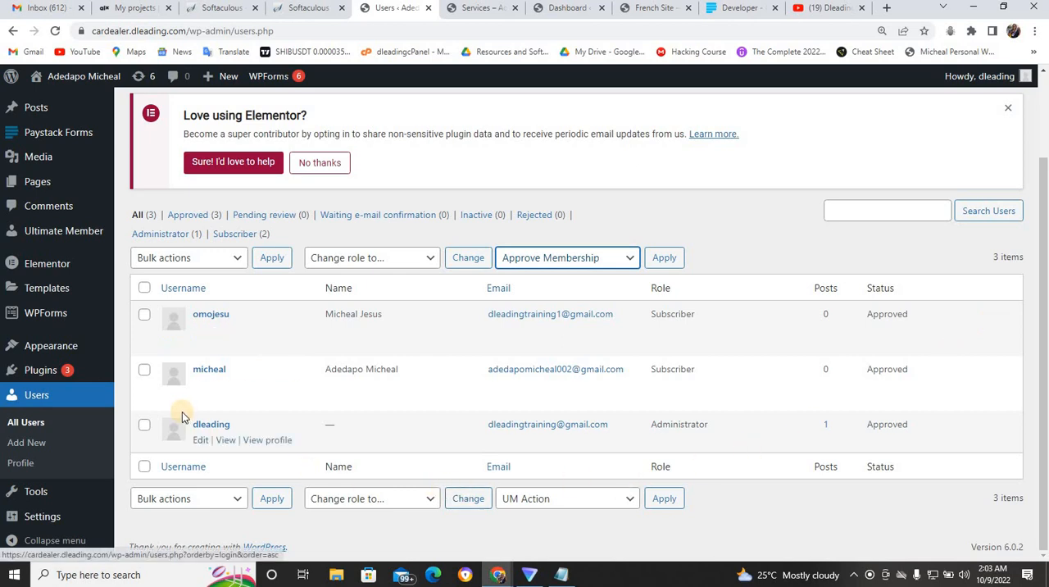
- Apply the Approve Membership action to the administrator account in the users list
{"action": "left_click", "coordinate": [145, 424]}
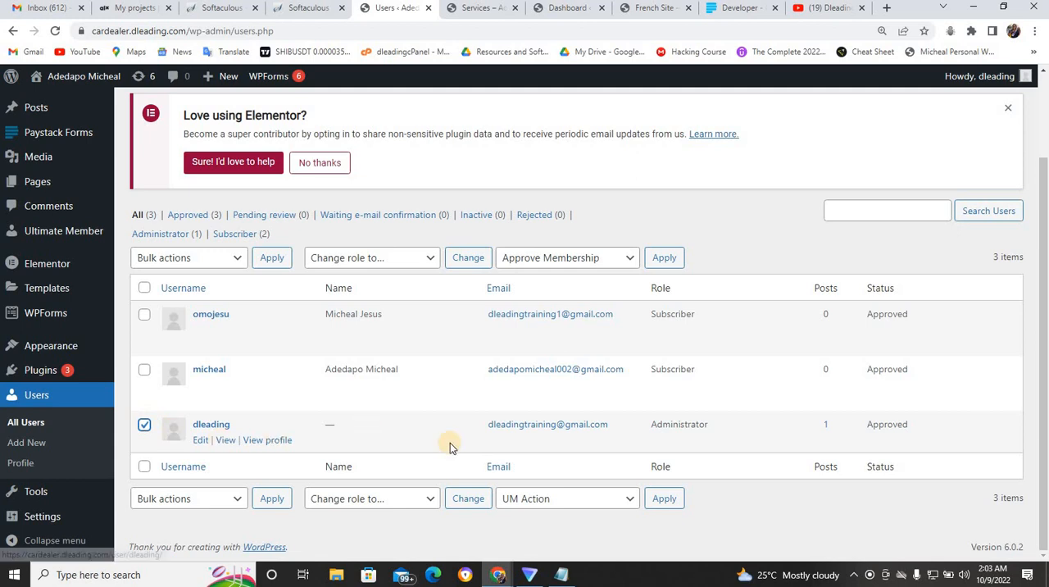
{"action": "left_click", "coordinate": [592, 499]}
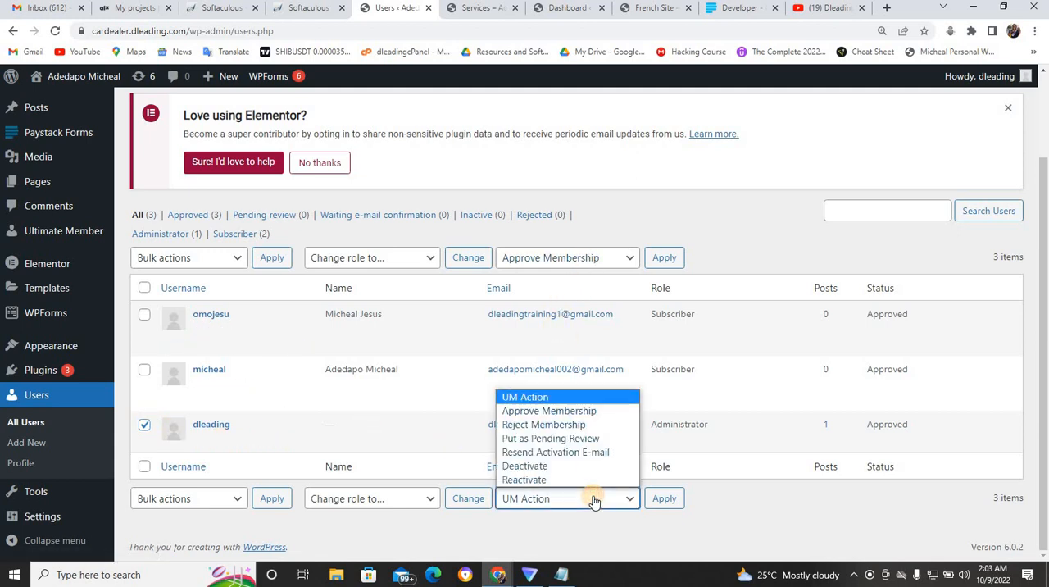
{"action": "left_click", "coordinate": [573, 410]}
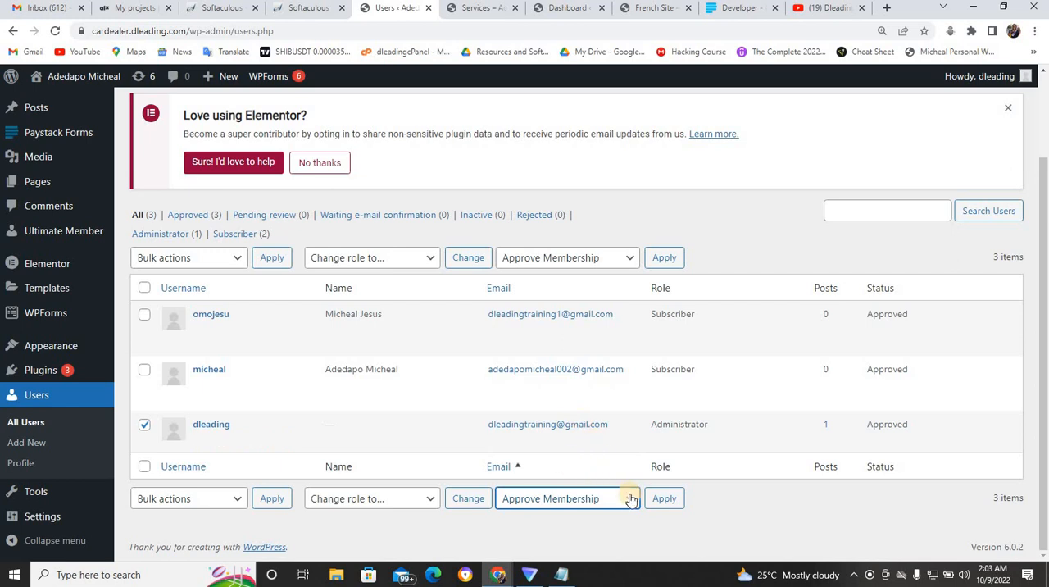
{"action": "left_click", "coordinate": [660, 507]}
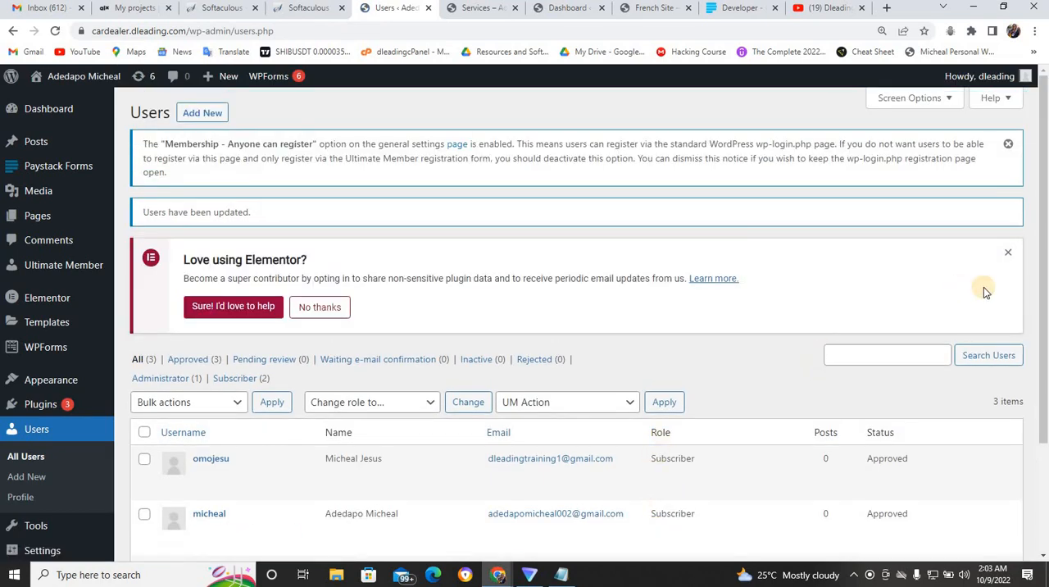
{"action": "left_click_drag", "start_coordinate": [1046, 351], "coordinate": [1046, 495]}
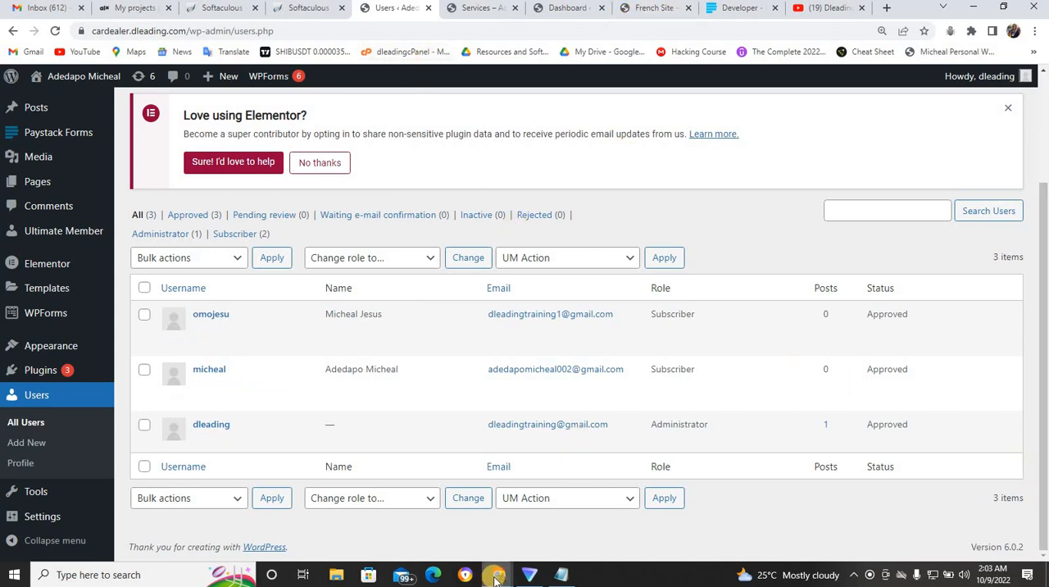
- Switch to the incognito browser window, log the current member out of the site and open the registration page
{"action": "mouse_move", "coordinate": [495, 579]}
{"action": "left_click", "coordinate": [531, 545]}
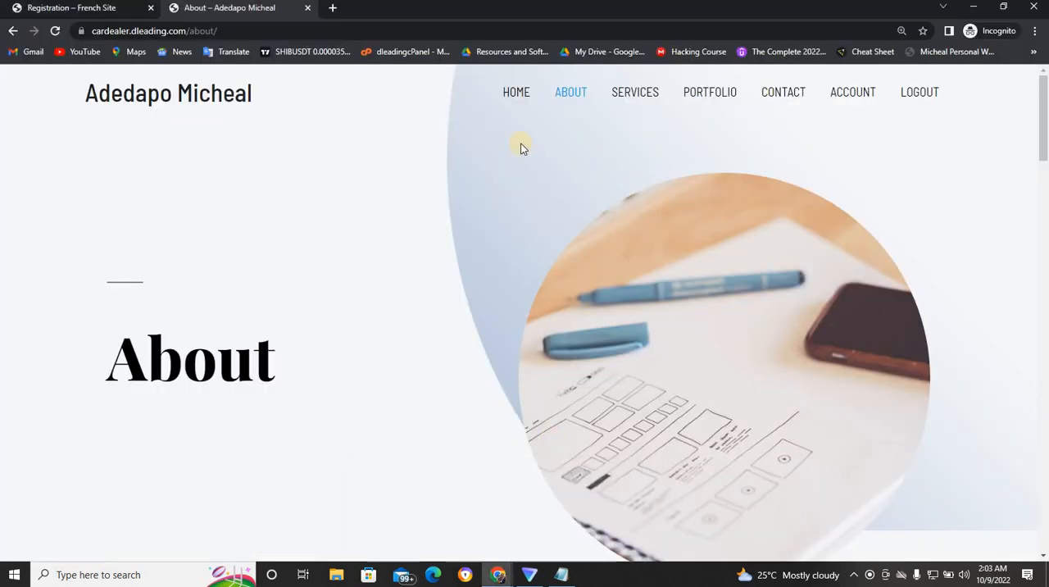
{"action": "left_click", "coordinate": [914, 92]}
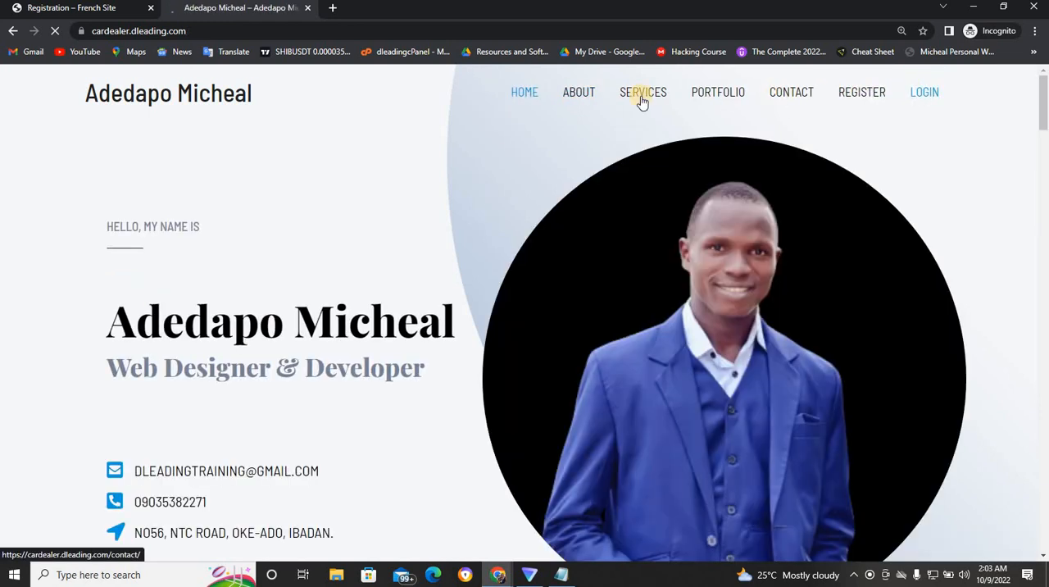
{"action": "left_click", "coordinate": [872, 96]}
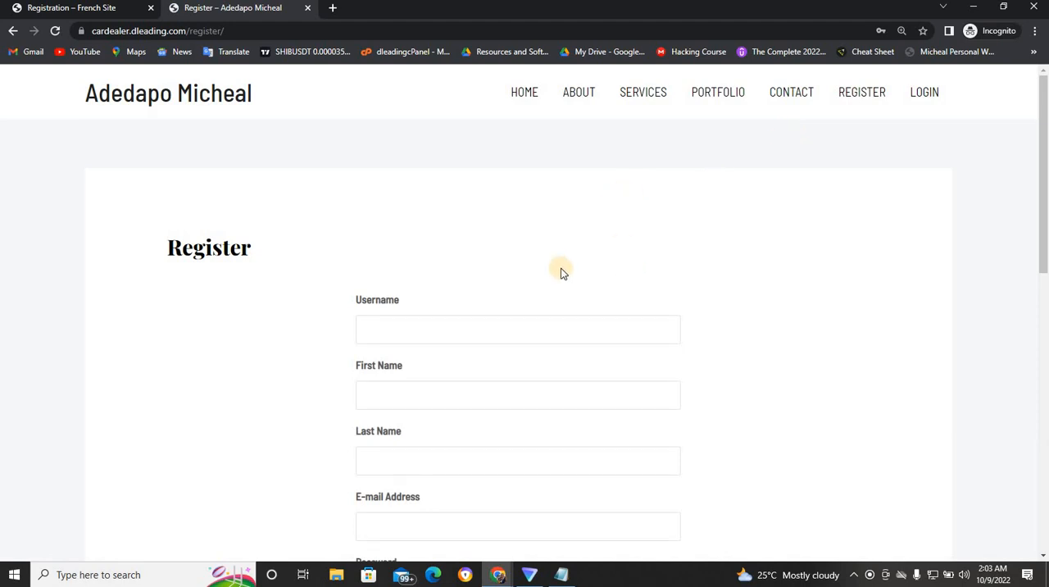
- Enter a username for a new test member in the registration form
{"action": "left_click", "coordinate": [475, 319]}
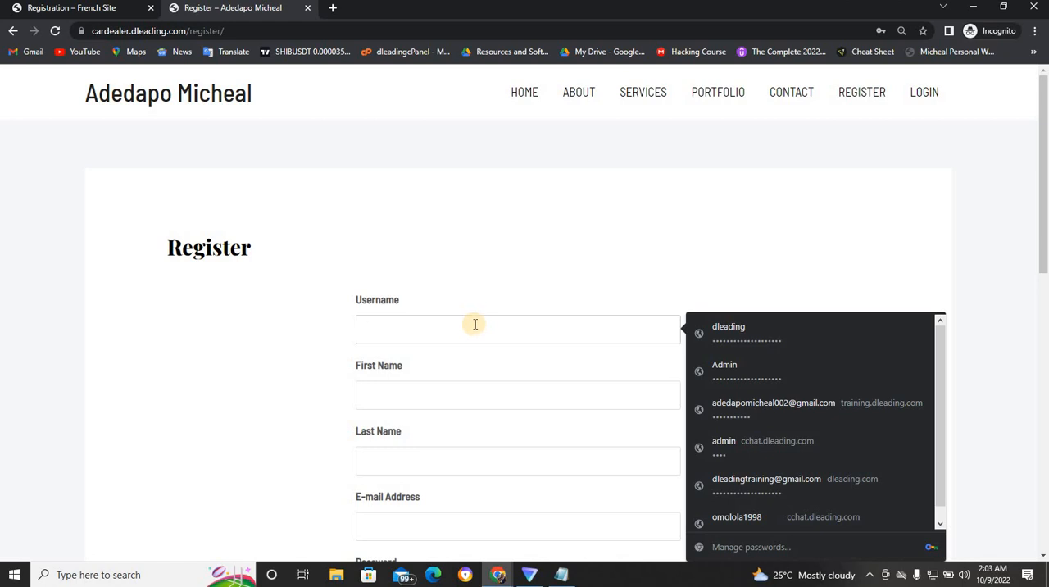
{"action": "type", "text": "t"}
{"action": "key", "text": "BackSpace"}
{"action": "type", "text": "Efe"}
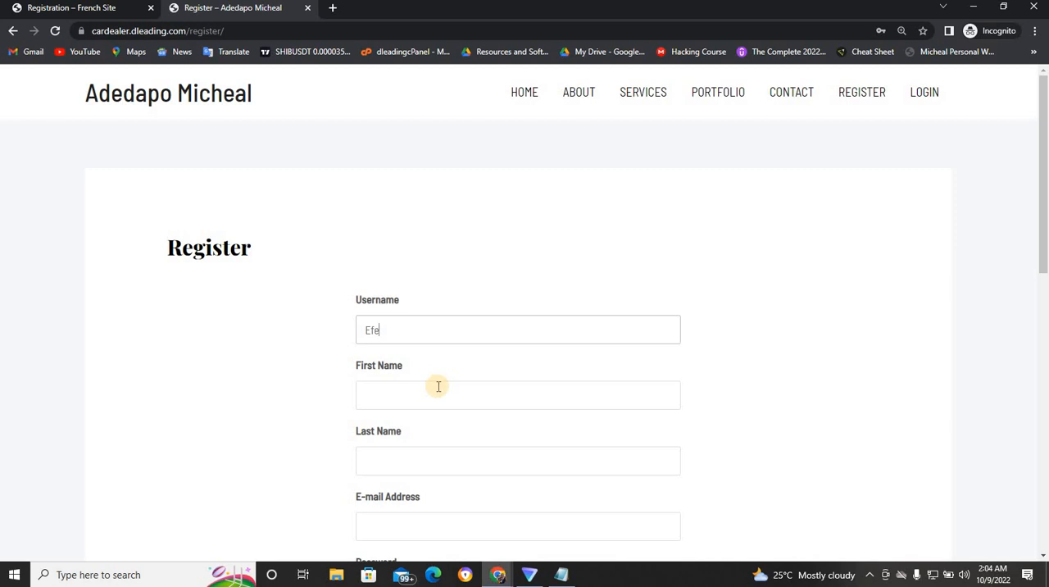
{"action": "left_click", "coordinate": [439, 386]}
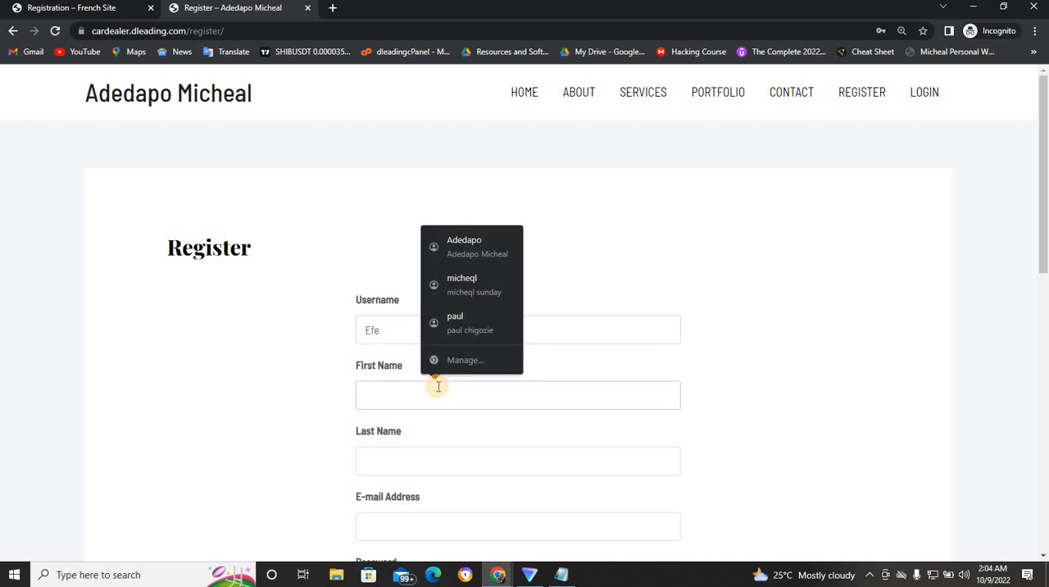
{"action": "left_click", "coordinate": [409, 335]}
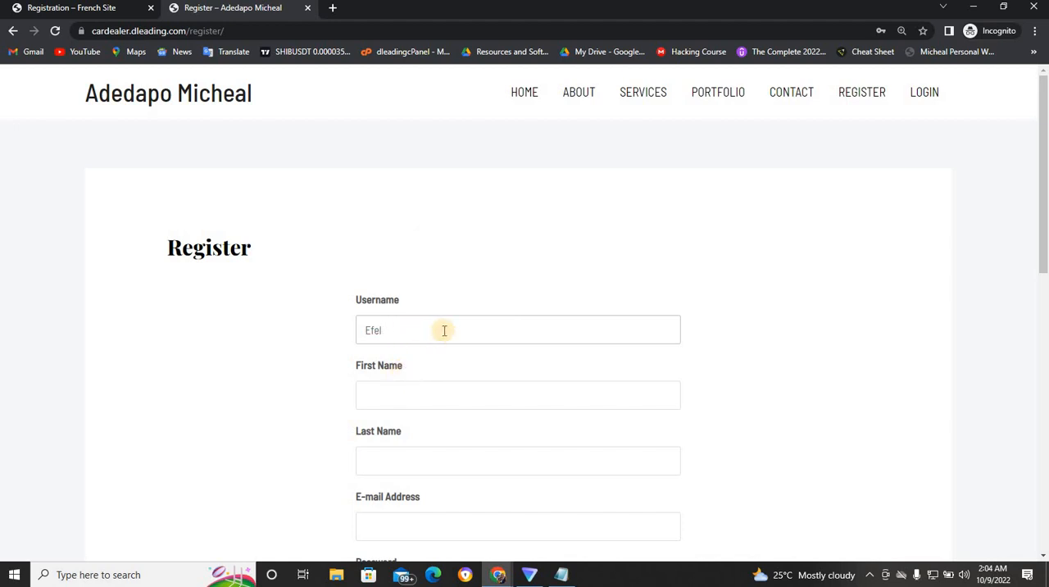
{"action": "type", "text": "a"}
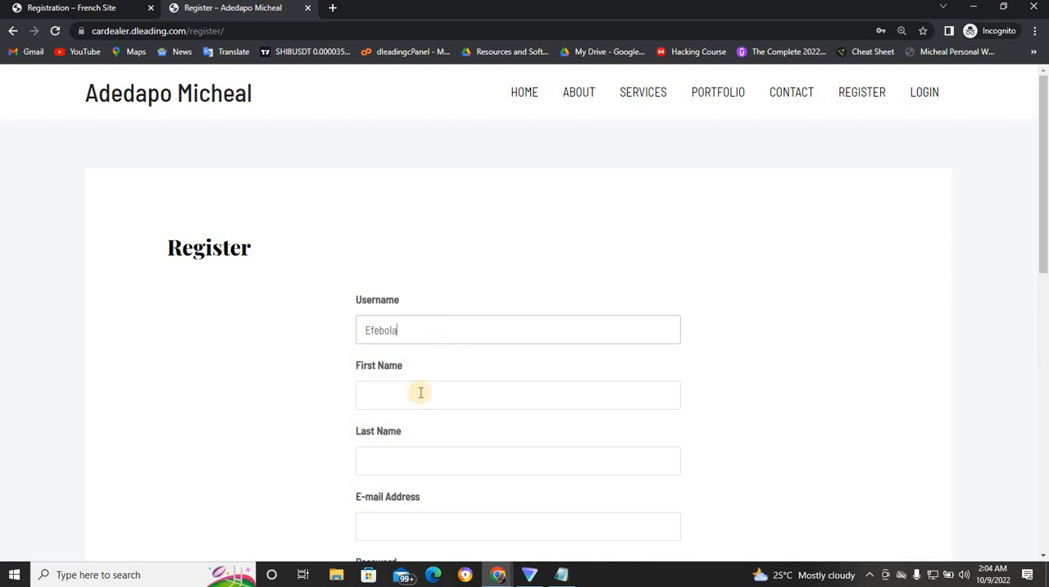
- Fill in the new member's first name, last name and e-mail address in the registration form
{"action": "left_click", "coordinate": [414, 405]}
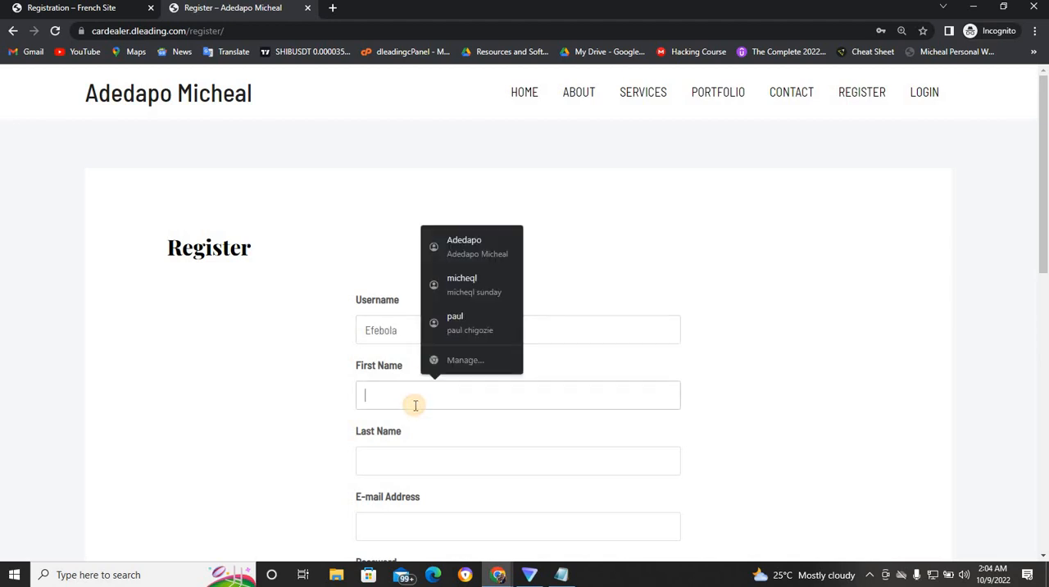
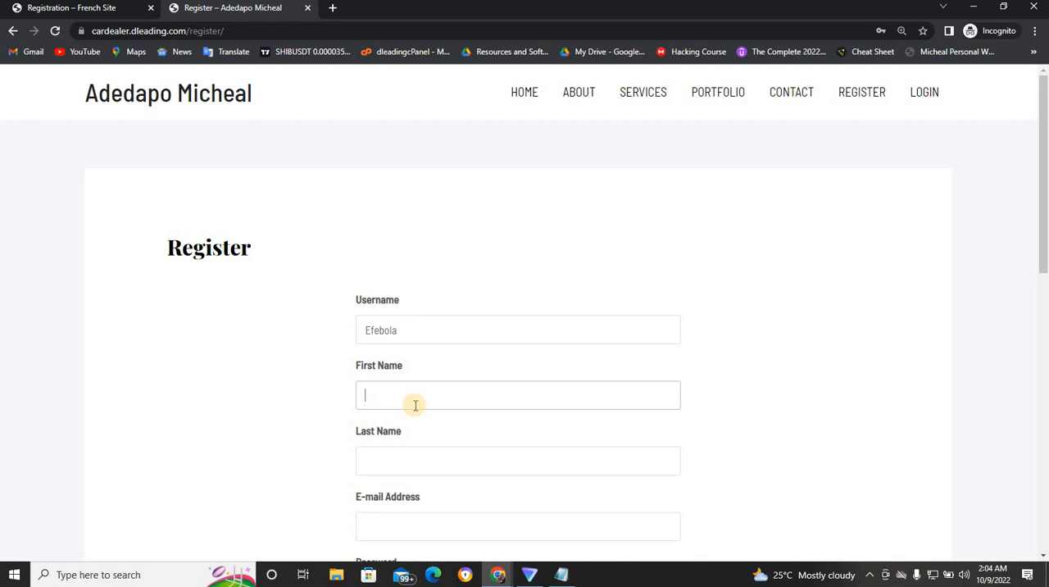
{"action": "left_click", "coordinate": [403, 456]}
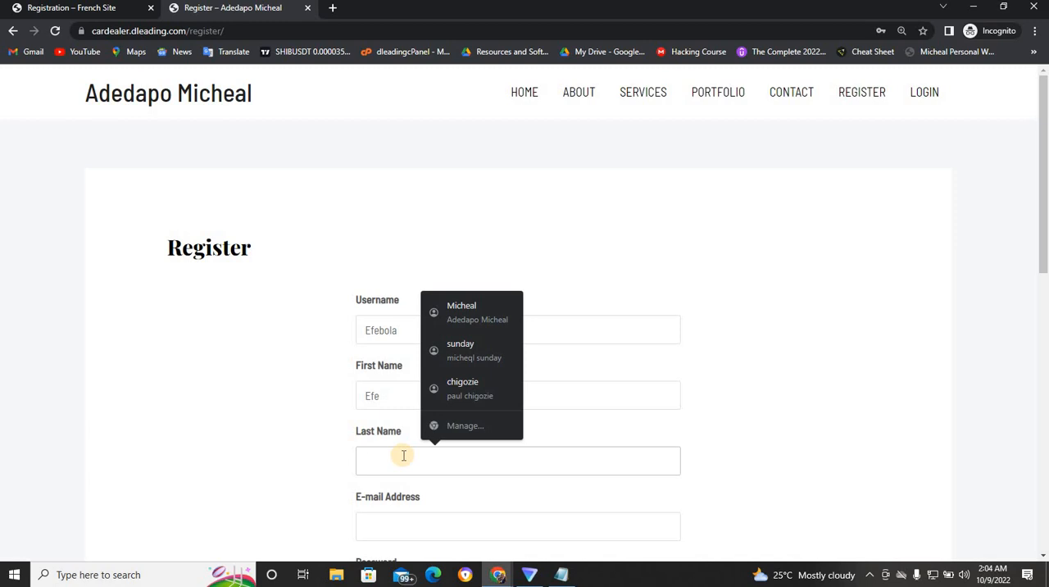
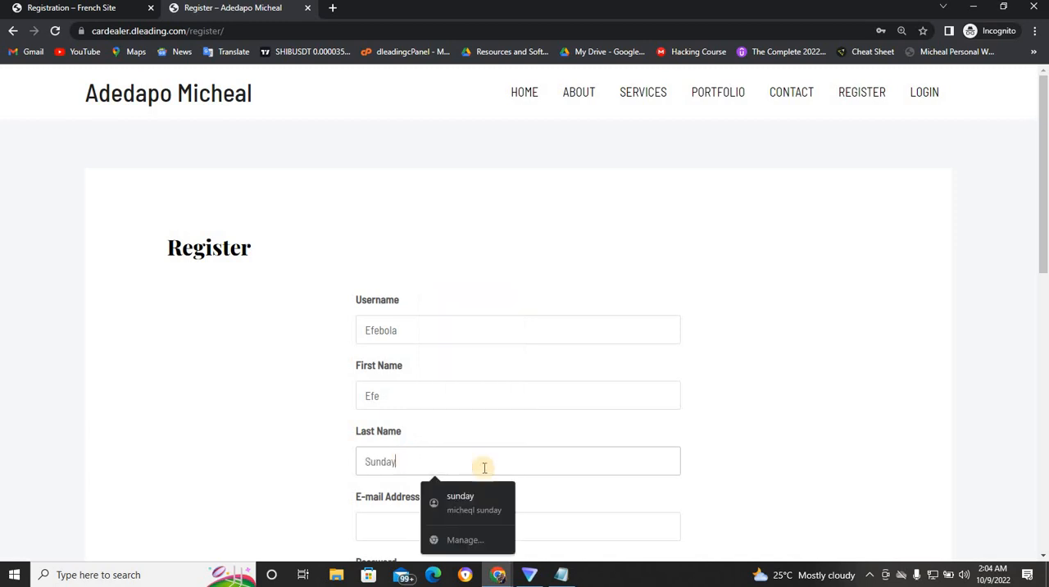
{"action": "left_click", "coordinate": [555, 533]}
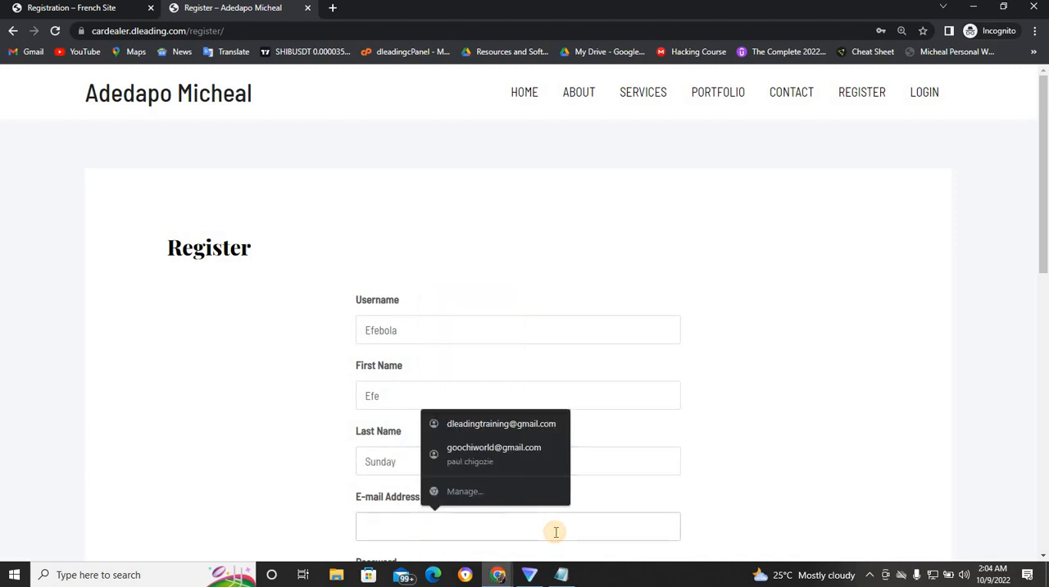
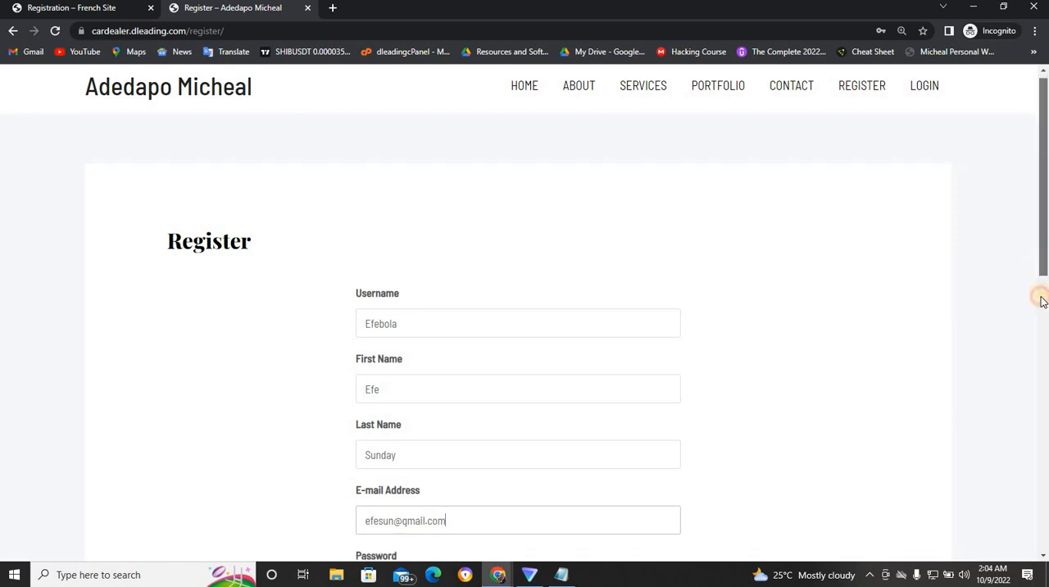
- Enter and confirm the account password and submit the member registration
{"action": "scroll", "coordinate": [1040, 296], "scroll_direction": "down", "scroll_amount": 3}
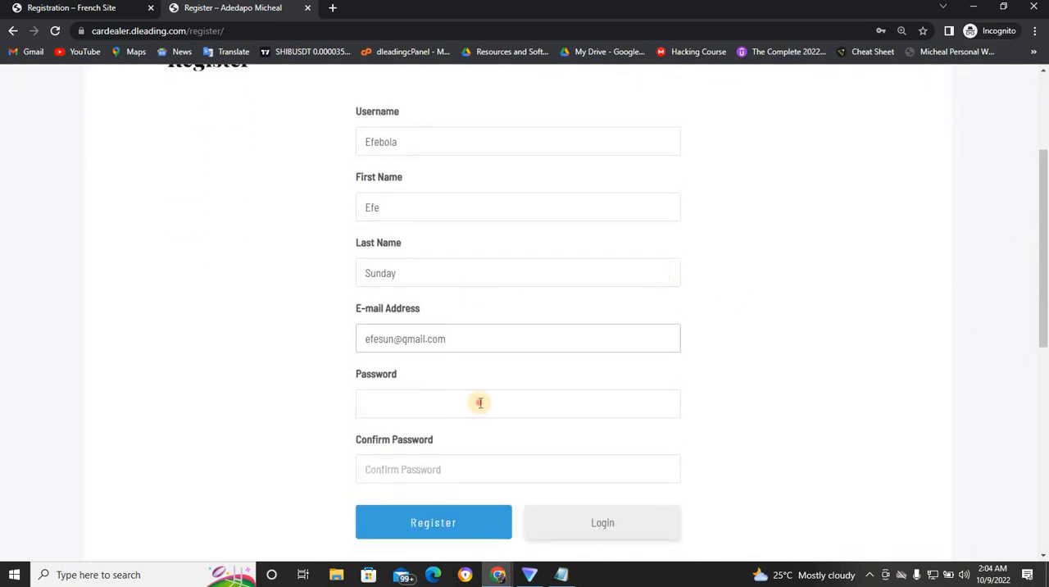
{"action": "left_click", "coordinate": [480, 403]}
{"action": "type", "text": "••"}
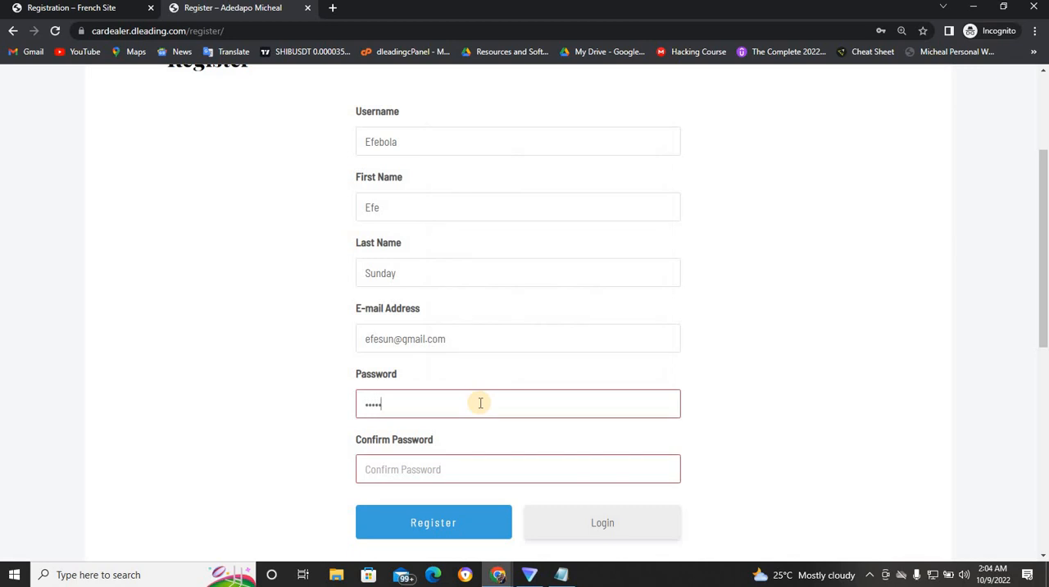
{"action": "type", "text": "••••••"}
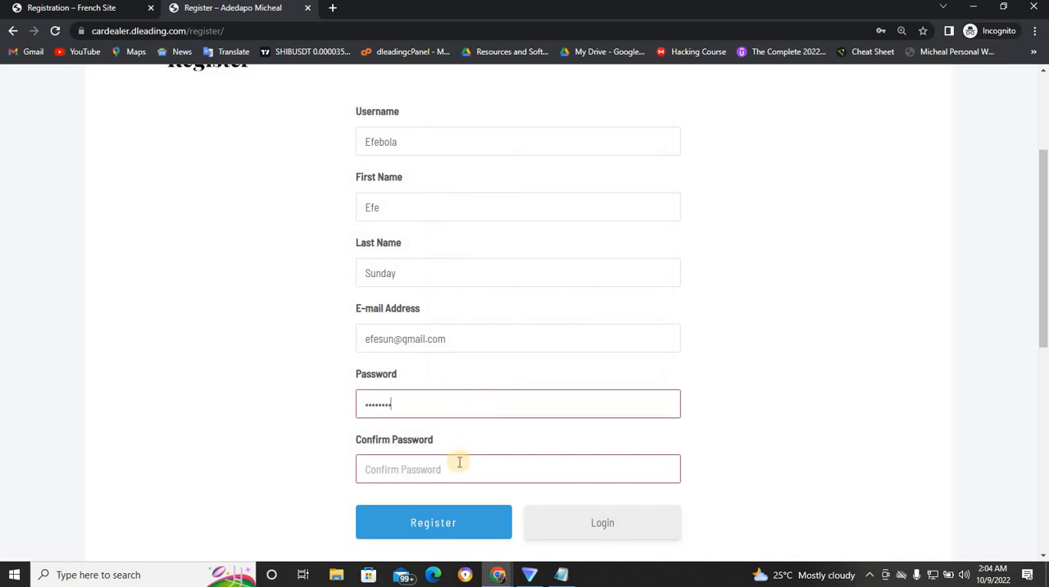
{"action": "left_click", "coordinate": [458, 464]}
{"action": "type", "text": "••••••••"}
{"action": "left_click", "coordinate": [459, 525]}
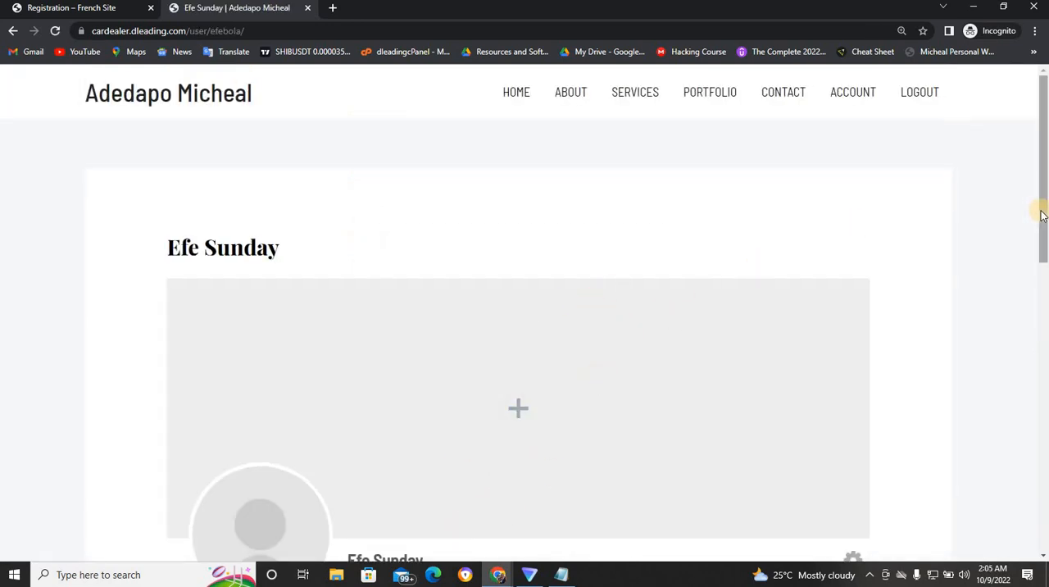
- Check the About page as the newly registered member and return to the users list in the WordPress admin window
{"action": "left_click_drag", "start_coordinate": [1044, 211], "coordinate": [967, 154]}
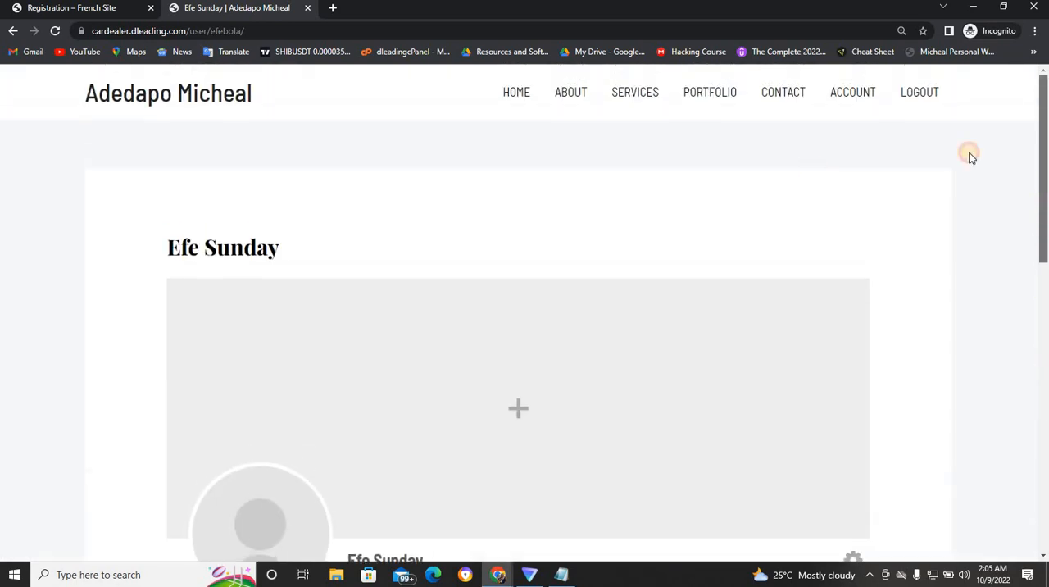
{"action": "left_click", "coordinate": [569, 106]}
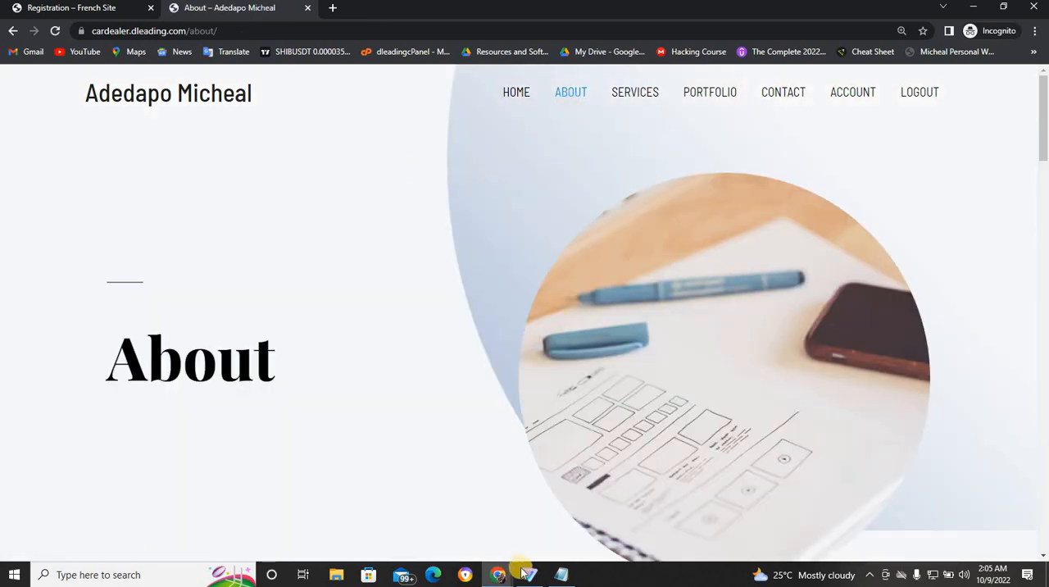
{"action": "mouse_move", "coordinate": [492, 578]}
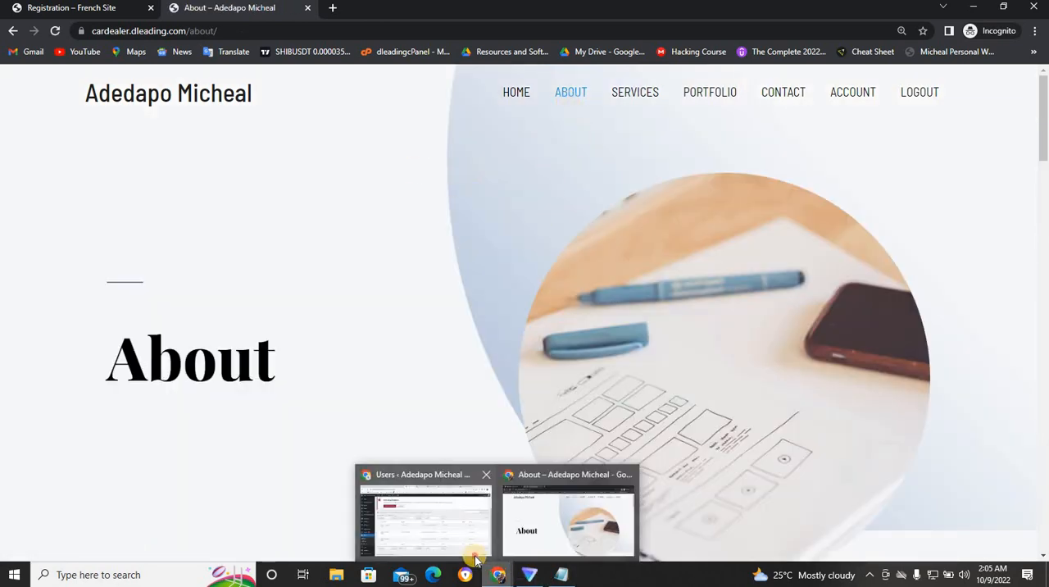
{"action": "left_click", "coordinate": [476, 555]}
{"action": "mouse_move", "coordinate": [273, 390]}
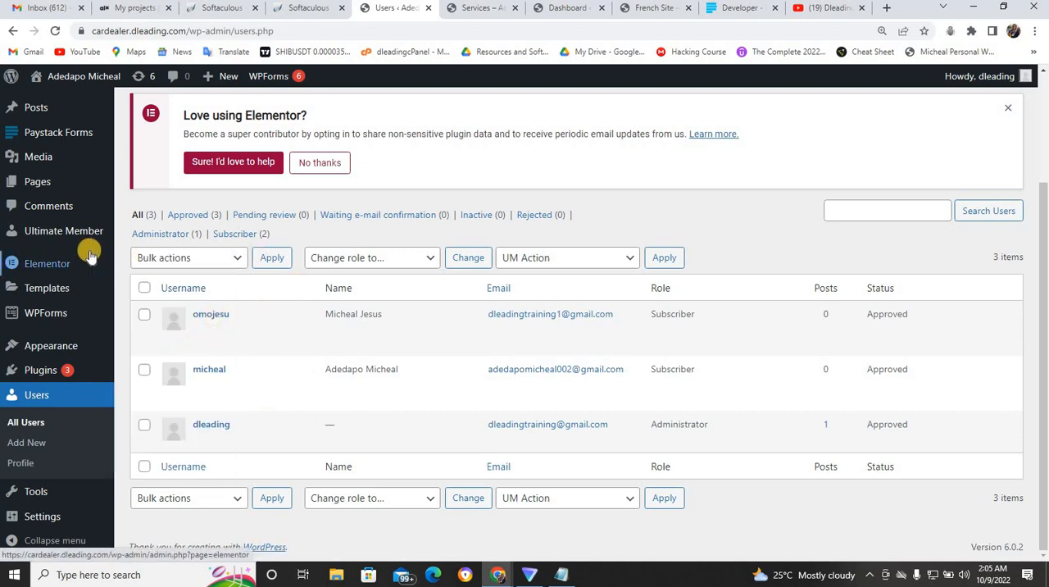
- Open the Subscriber role for editing in Ultimate Member's user roles and look through its permissions, profile access, registration and login options
{"action": "mouse_move", "coordinate": [90, 242]}
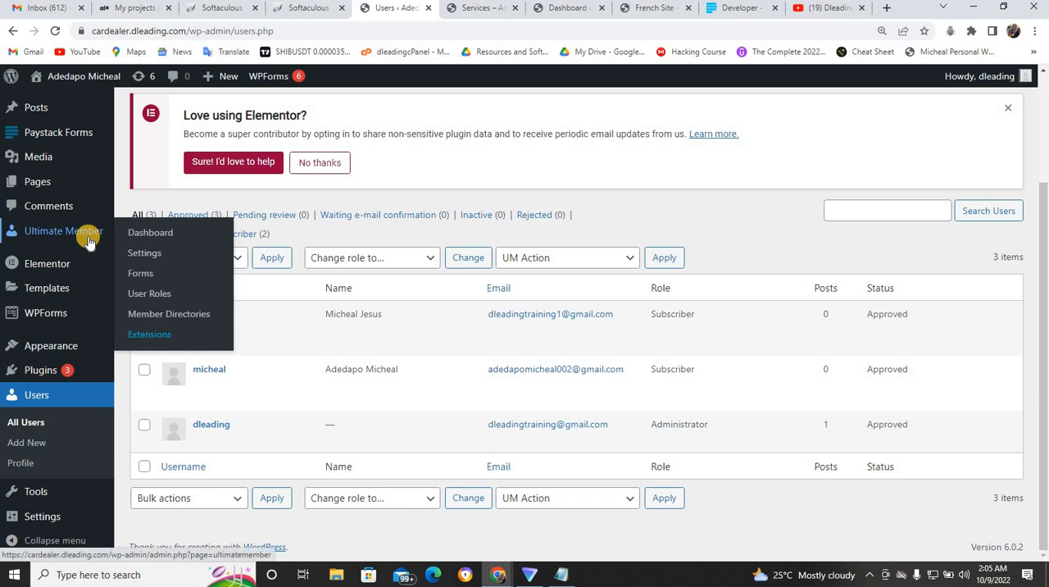
{"action": "left_click", "coordinate": [140, 295]}
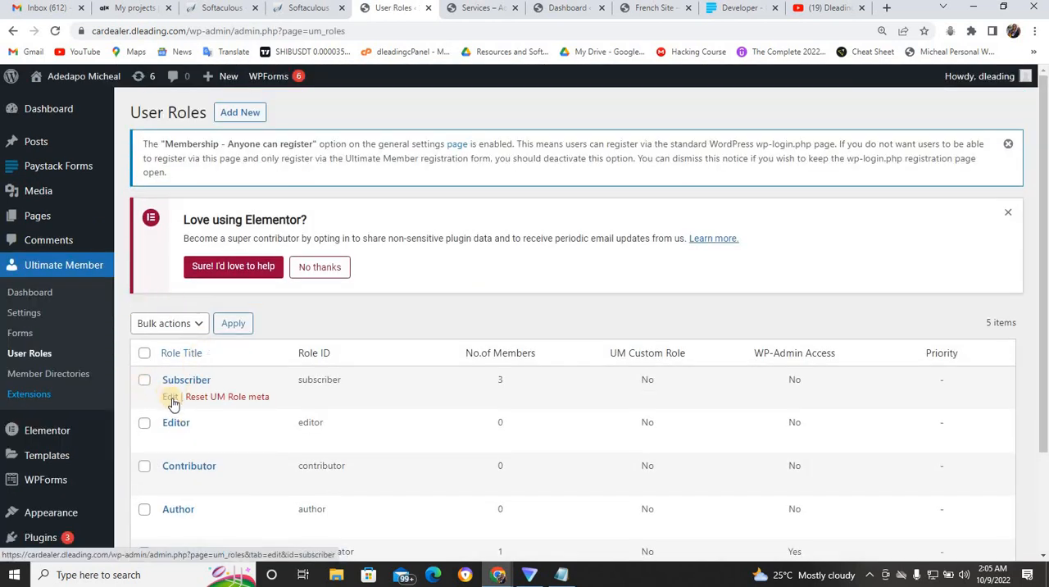
{"action": "left_click", "coordinate": [171, 397]}
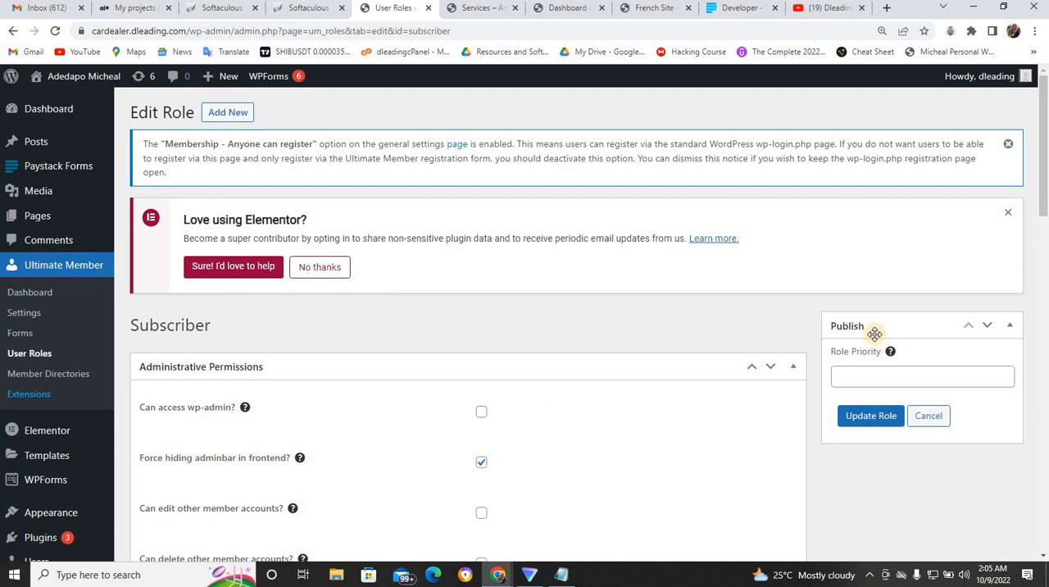
{"action": "scroll", "coordinate": [913, 270], "scroll_direction": "down", "scroll_amount": 3}
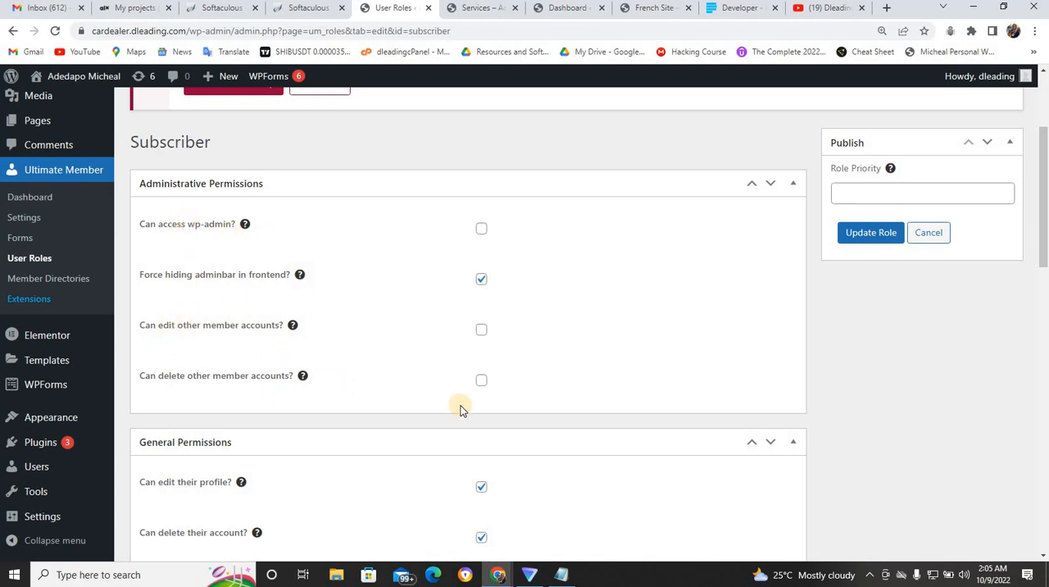
{"action": "left_click_drag", "start_coordinate": [1043, 258], "coordinate": [1044, 320]}
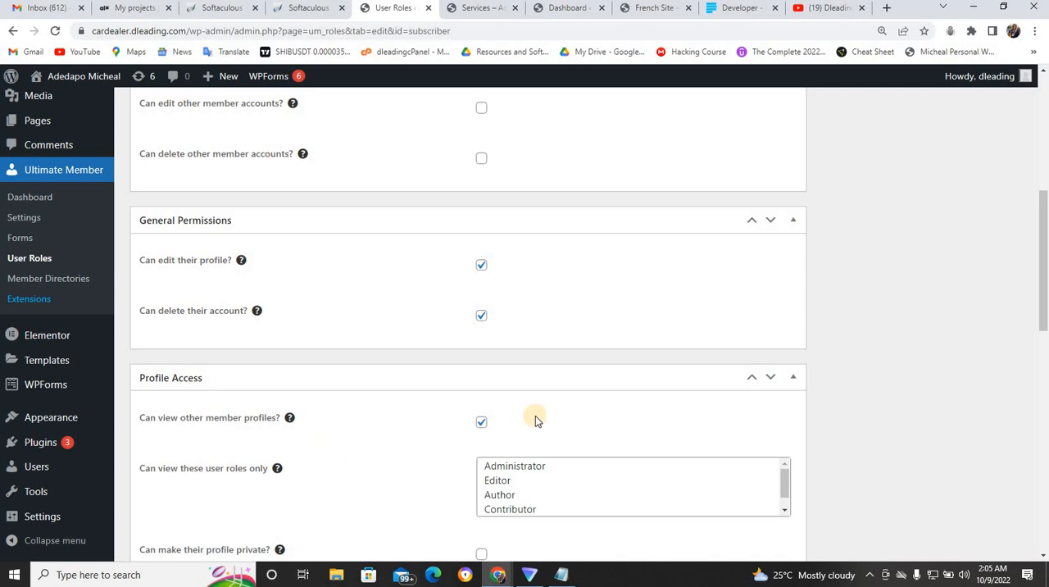
{"action": "left_click_drag", "start_coordinate": [1044, 319], "coordinate": [1044, 380]}
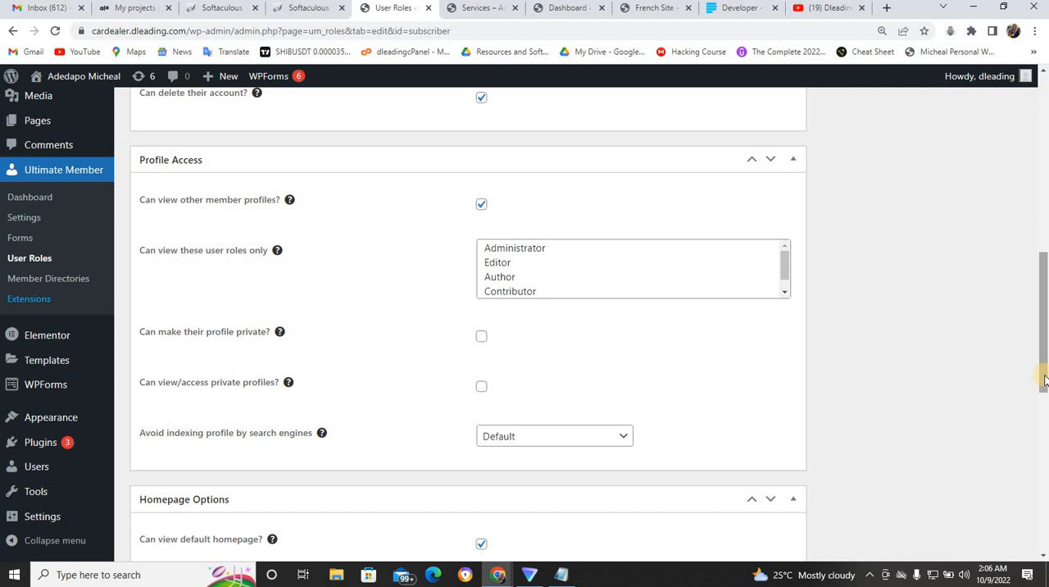
{"action": "left_click_drag", "start_coordinate": [1044, 382], "coordinate": [1044, 455]}
{"action": "scroll", "coordinate": [1042, 455], "scroll_direction": "down", "scroll_amount": 1}
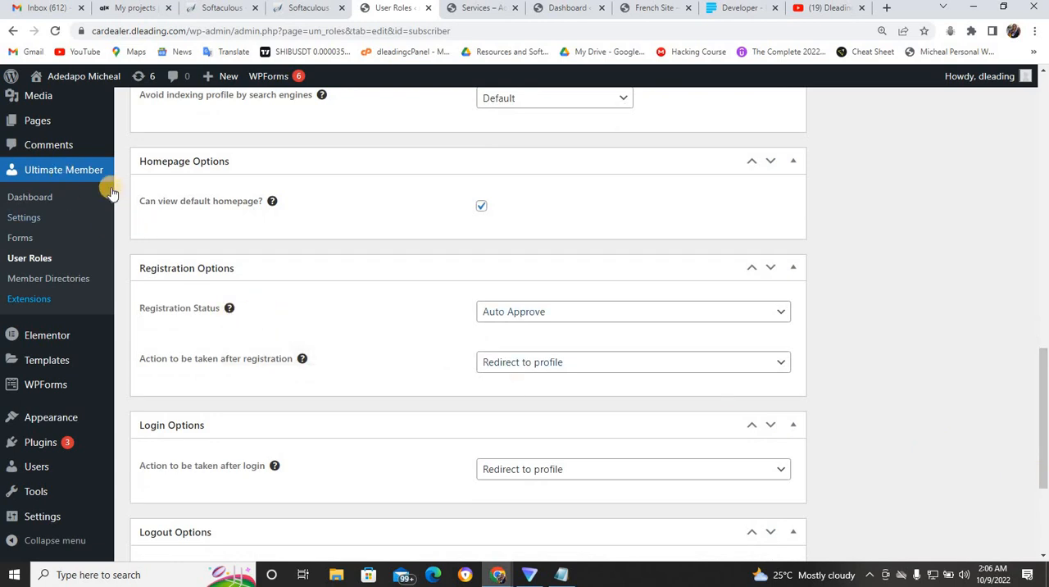
- Reopen the Subscriber role for editing and set its registration status to Require Email Activation
{"action": "left_click", "coordinate": [43, 261]}
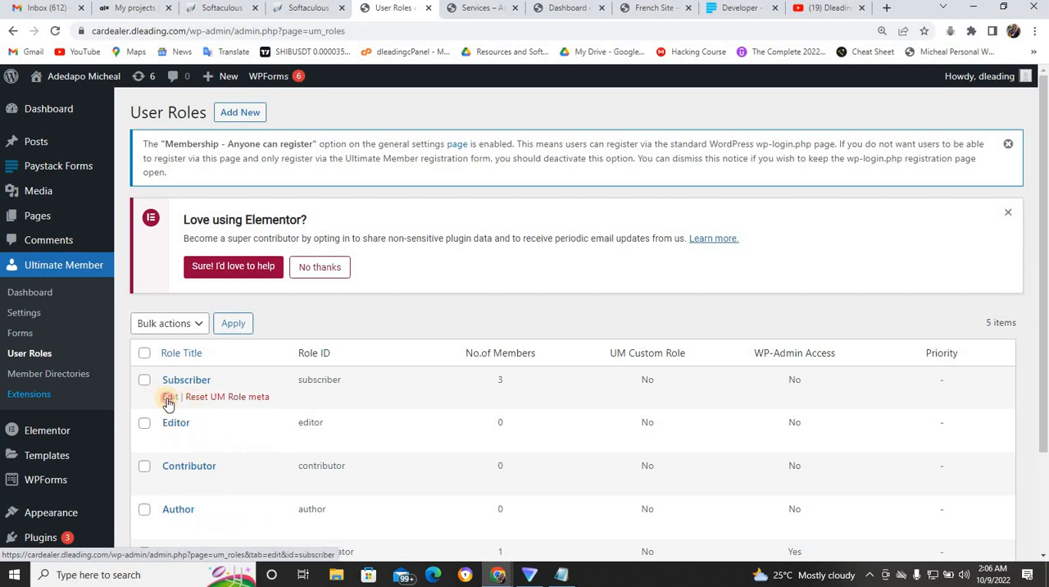
{"action": "left_click", "coordinate": [169, 398]}
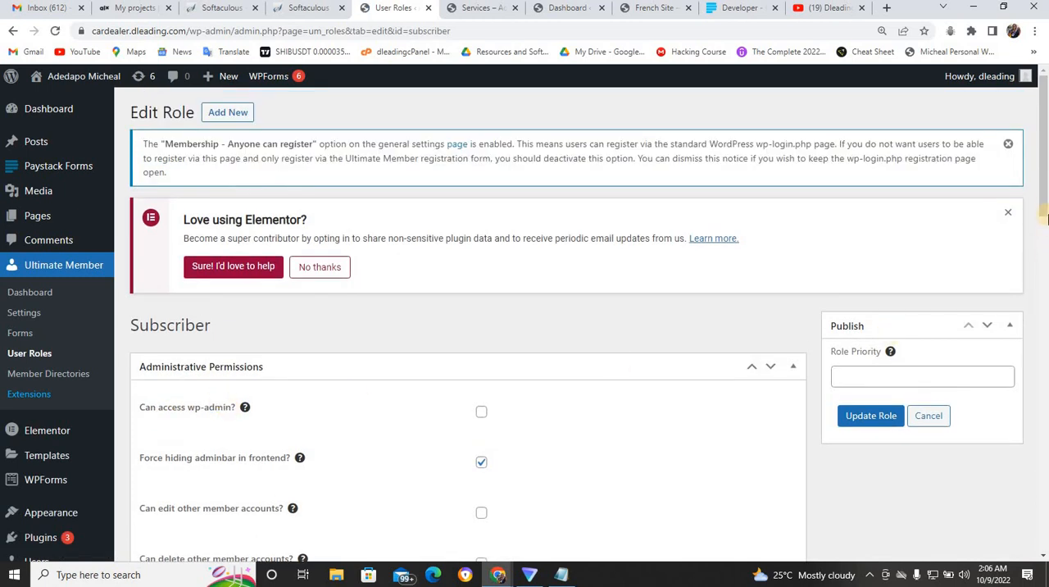
{"action": "left_click_drag", "start_coordinate": [1046, 197], "coordinate": [1046, 506]}
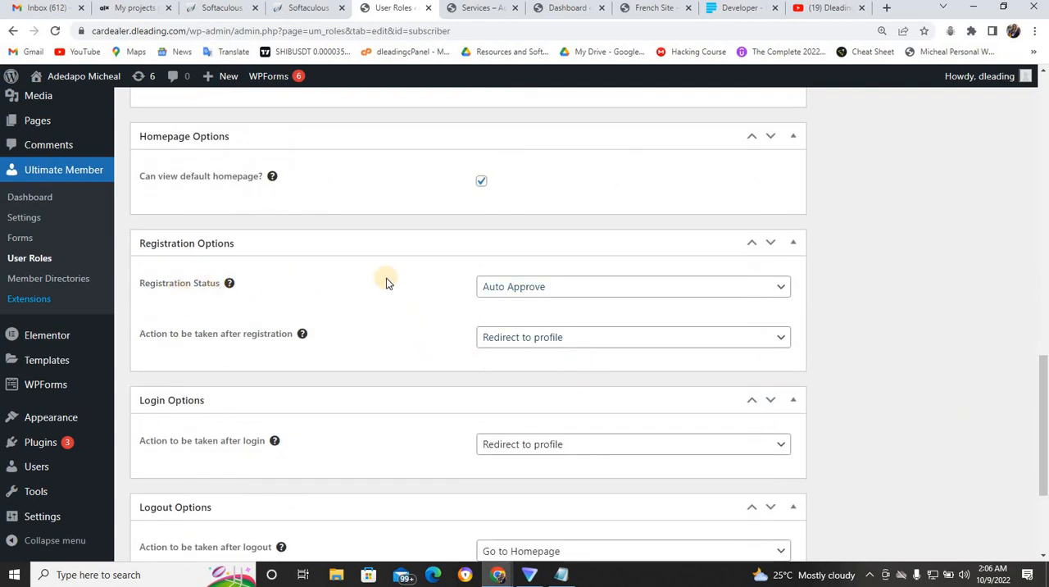
{"action": "left_click", "coordinate": [557, 297]}
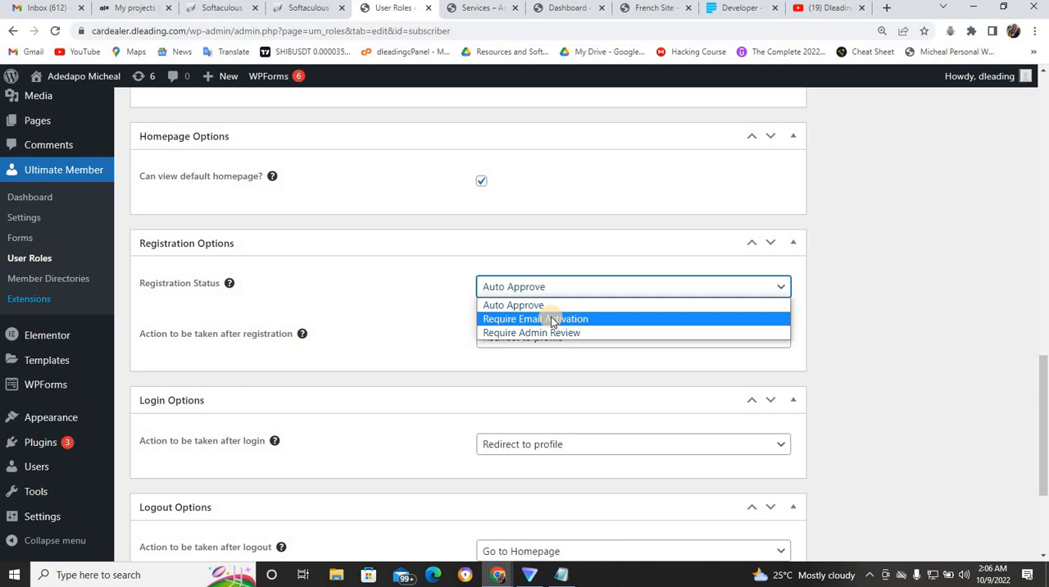
{"action": "left_click", "coordinate": [550, 318]}
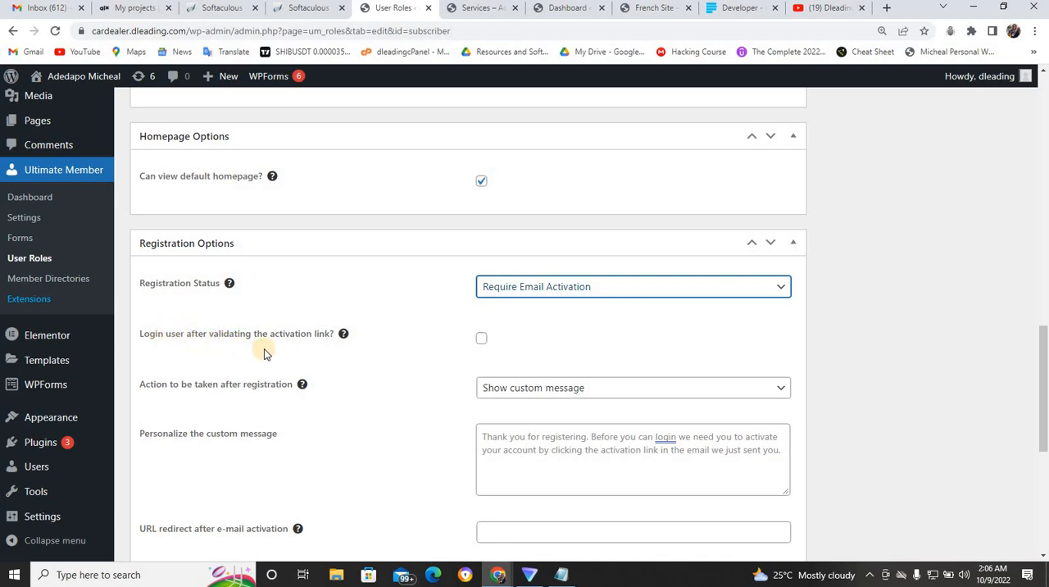
- Enable logging the user in after validating the activation link and update the Subscriber role
{"action": "left_click", "coordinate": [483, 340]}
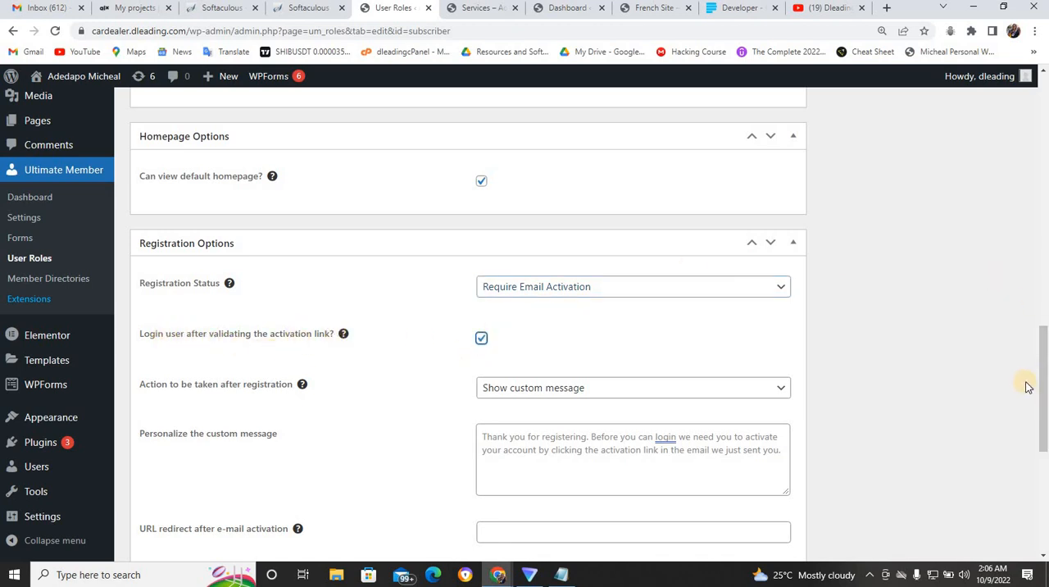
{"action": "left_click_drag", "start_coordinate": [1042, 381], "coordinate": [1041, 566]}
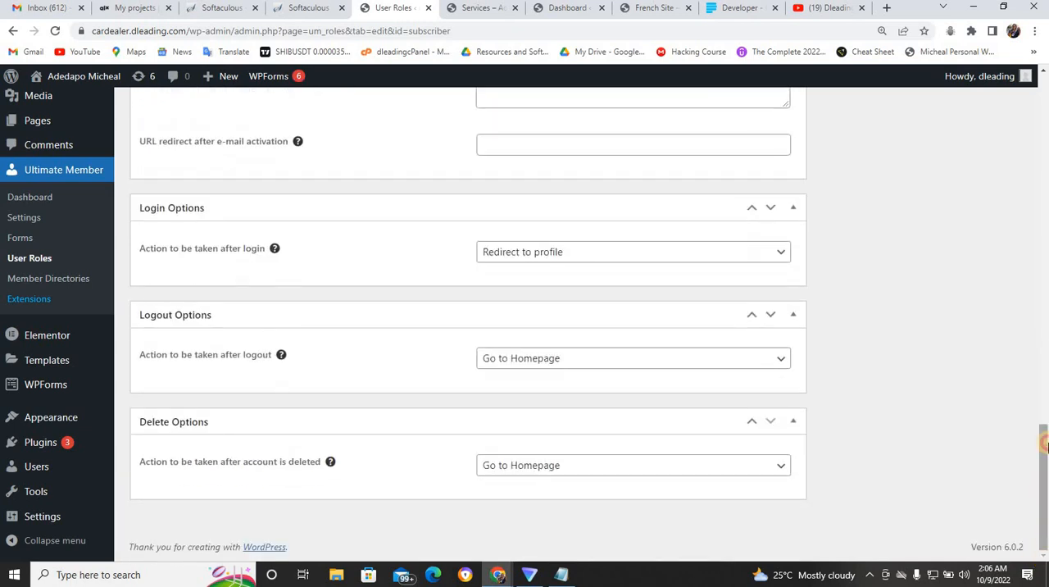
{"action": "left_click_drag", "start_coordinate": [1045, 444], "coordinate": [1039, 164]}
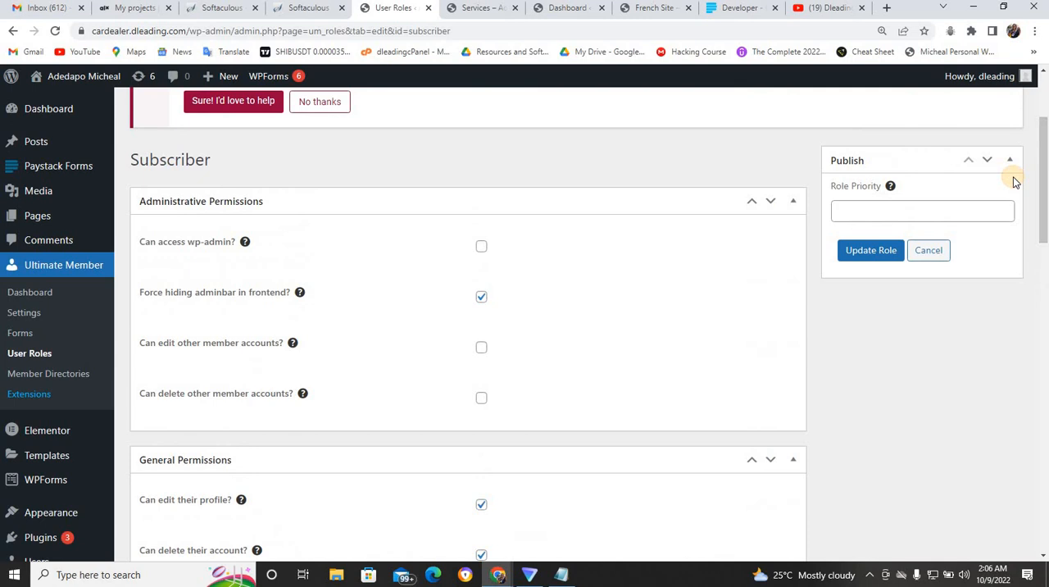
{"action": "left_click", "coordinate": [886, 250]}
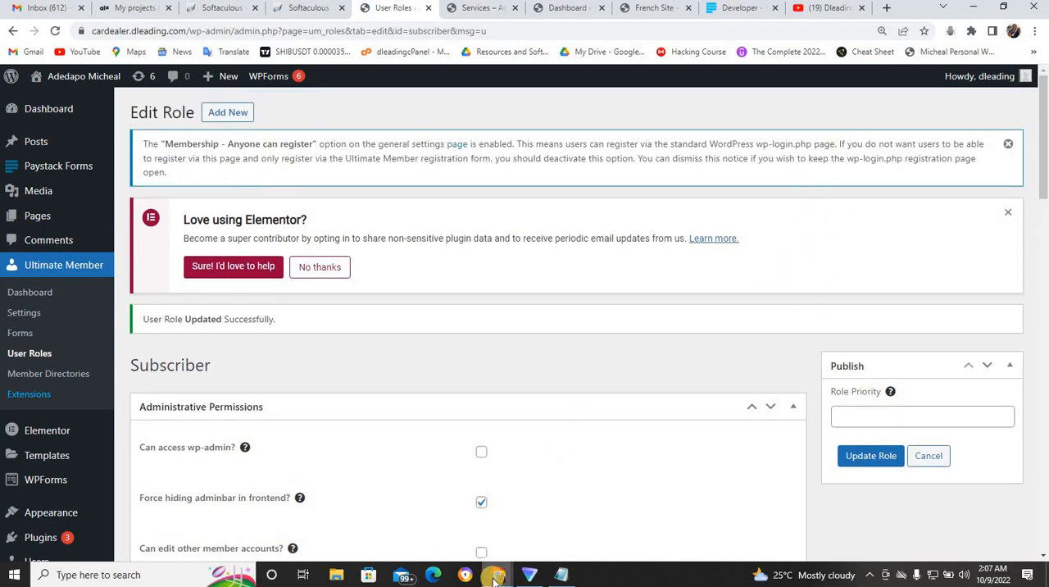
- Switch to the incognito window, log out the current member and open the site's registration page
{"action": "mouse_move", "coordinate": [495, 579]}
{"action": "left_click", "coordinate": [545, 473]}
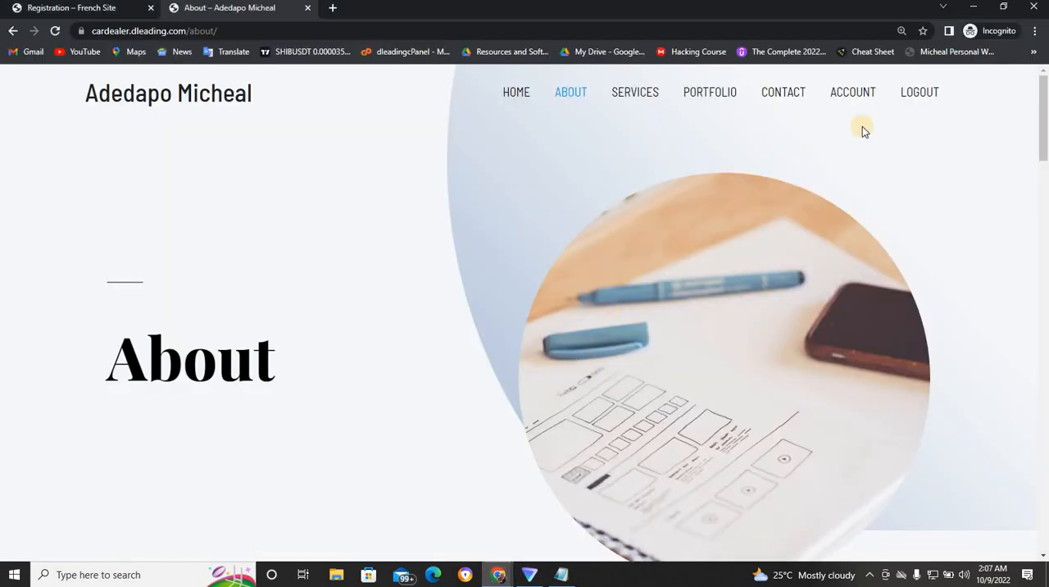
{"action": "left_click", "coordinate": [925, 96]}
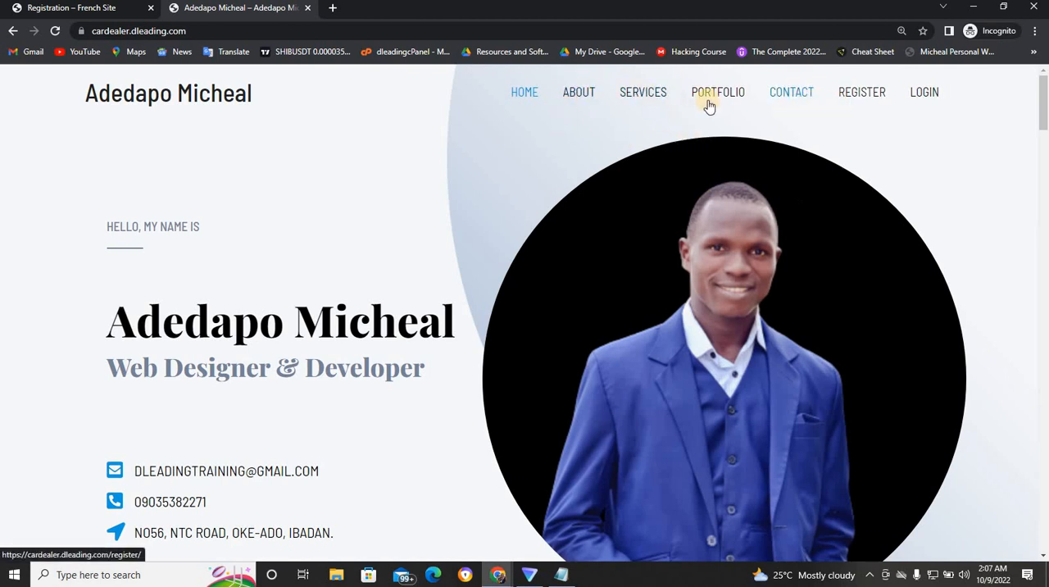
{"action": "left_click", "coordinate": [852, 93]}
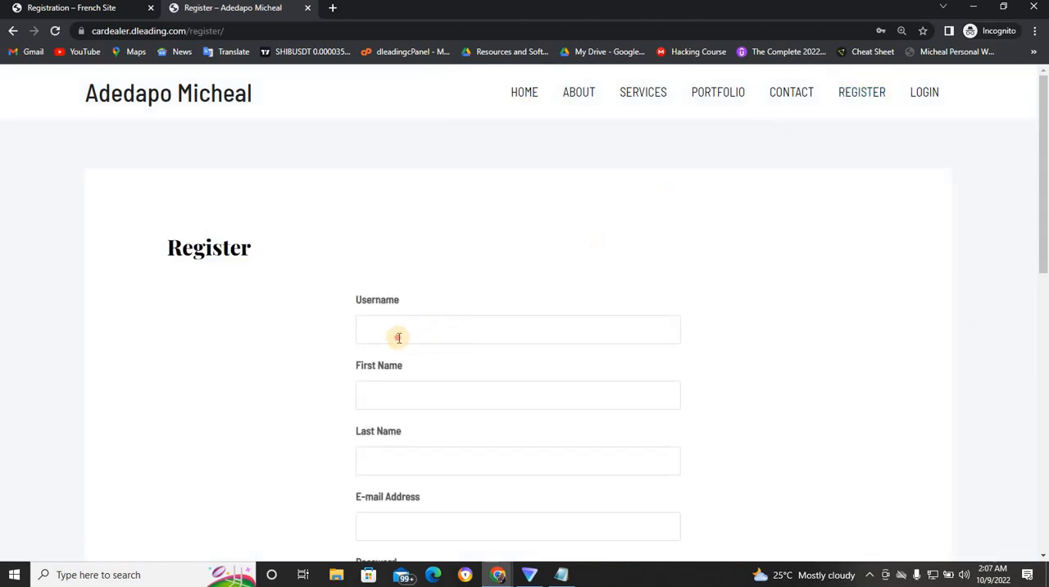
- Fill in the new member's username, first name and last name in the registration form
{"action": "left_click", "coordinate": [398, 338]}
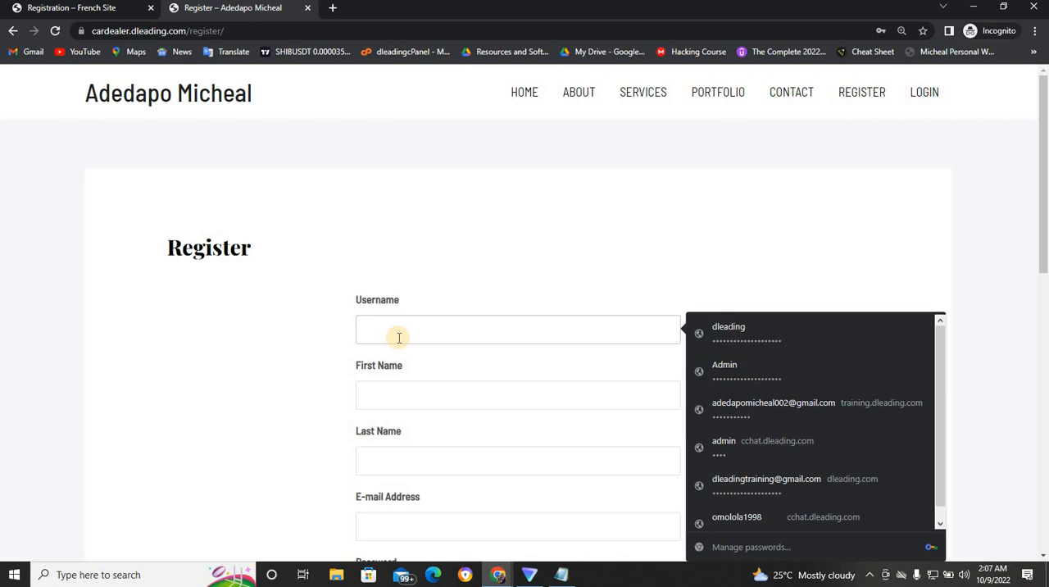
{"action": "type", "text": "jesus"}
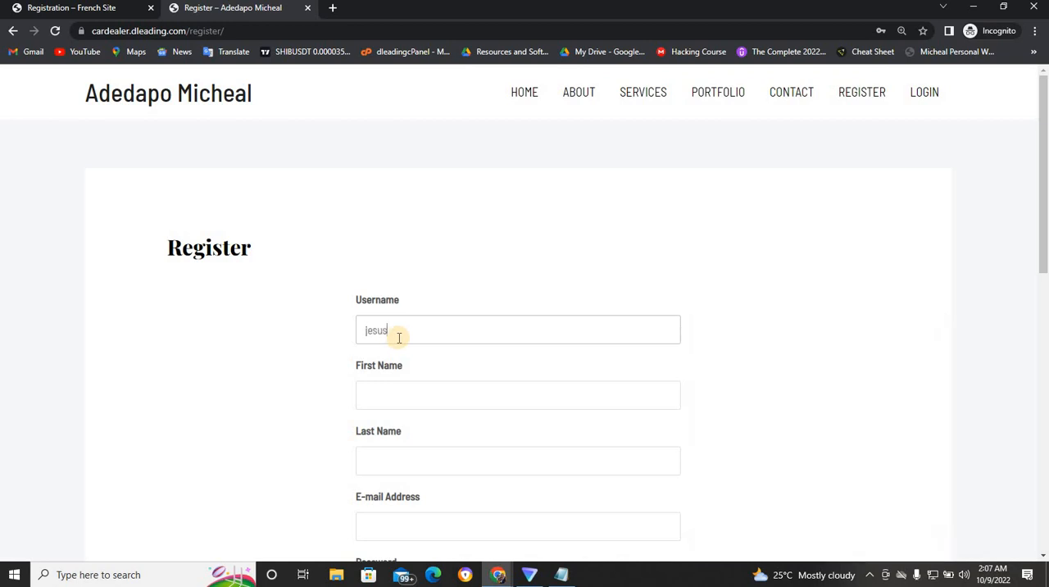
{"action": "left_click", "coordinate": [380, 393]}
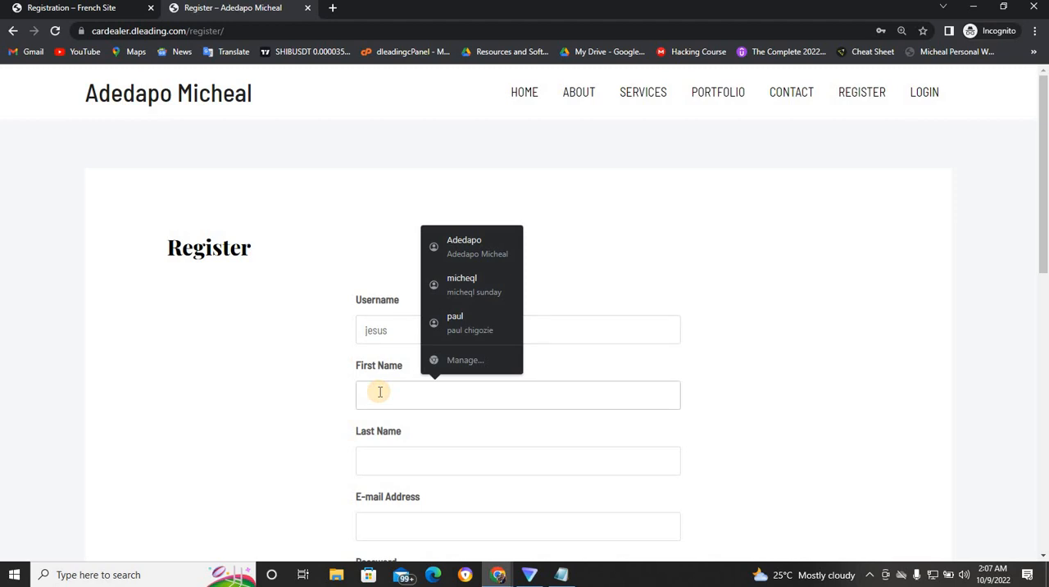
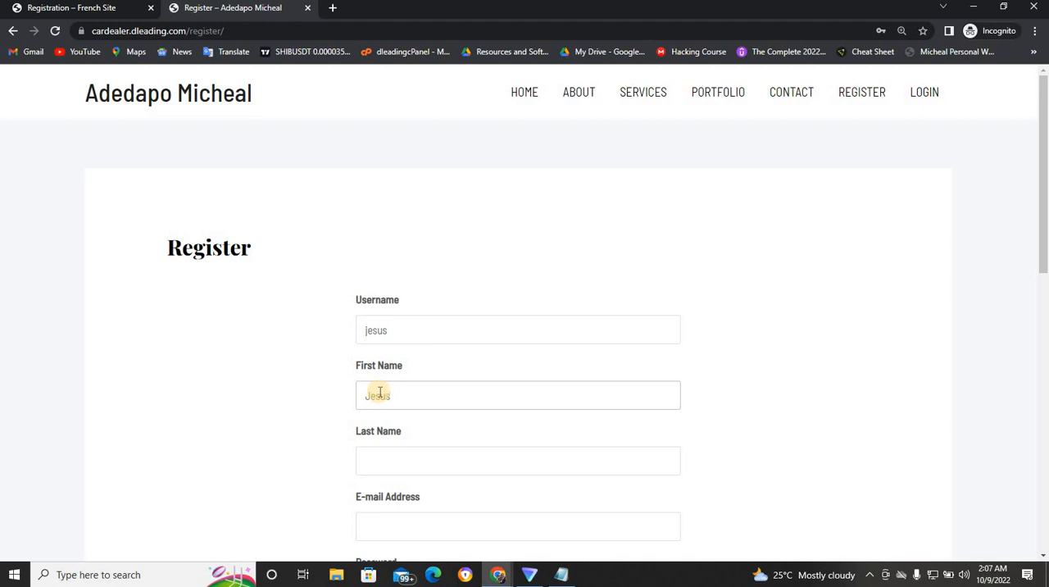
{"action": "left_click", "coordinate": [376, 455]}
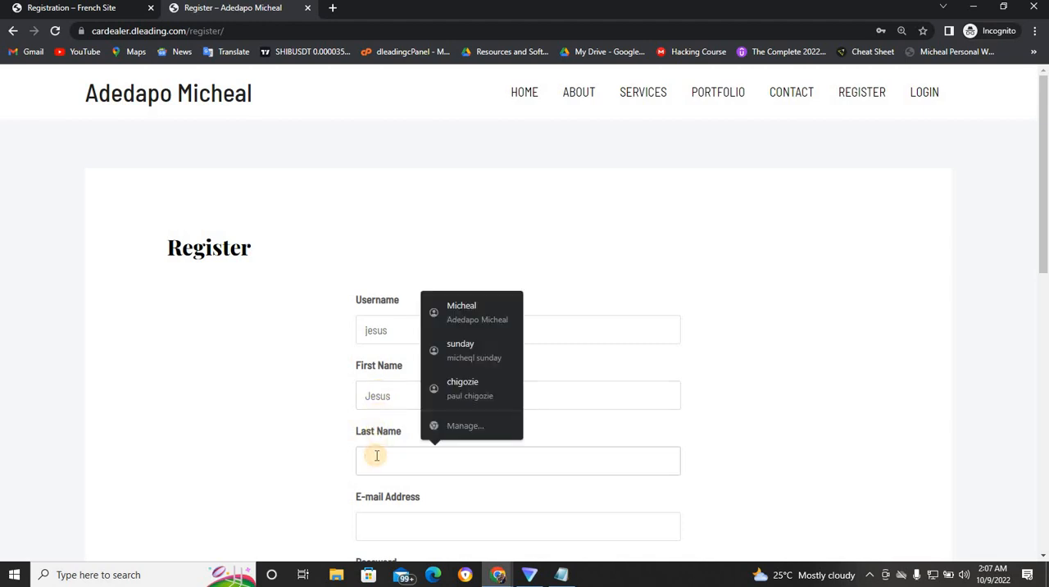
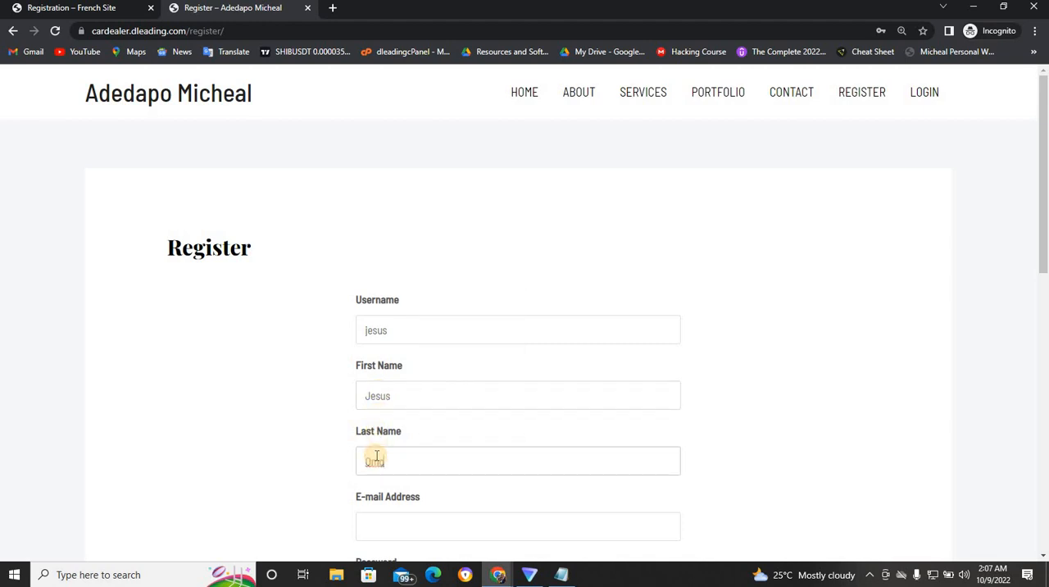
- Fill in the e-mail address field, replacing the autofilled suggestion with the member's other e-mail address
{"action": "left_click_drag", "start_coordinate": [1039, 219], "coordinate": [1039, 287]}
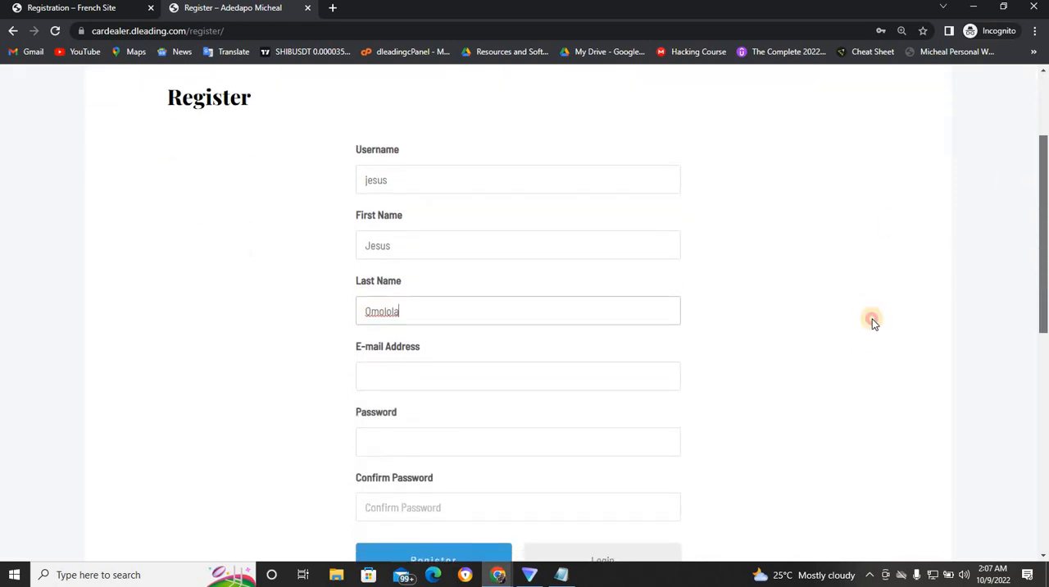
{"action": "left_click", "coordinate": [629, 377]}
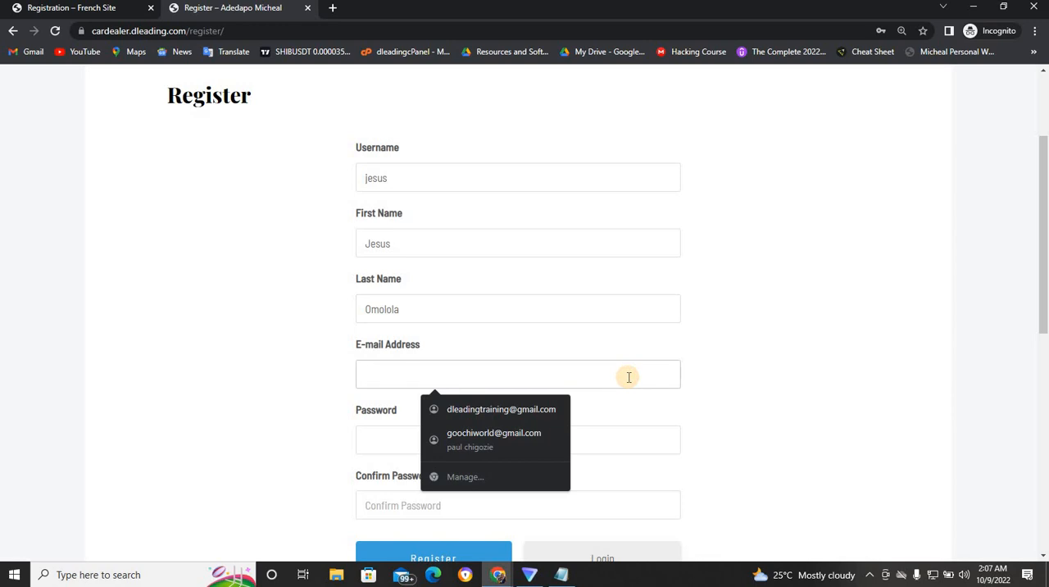
{"action": "left_click", "coordinate": [547, 408]}
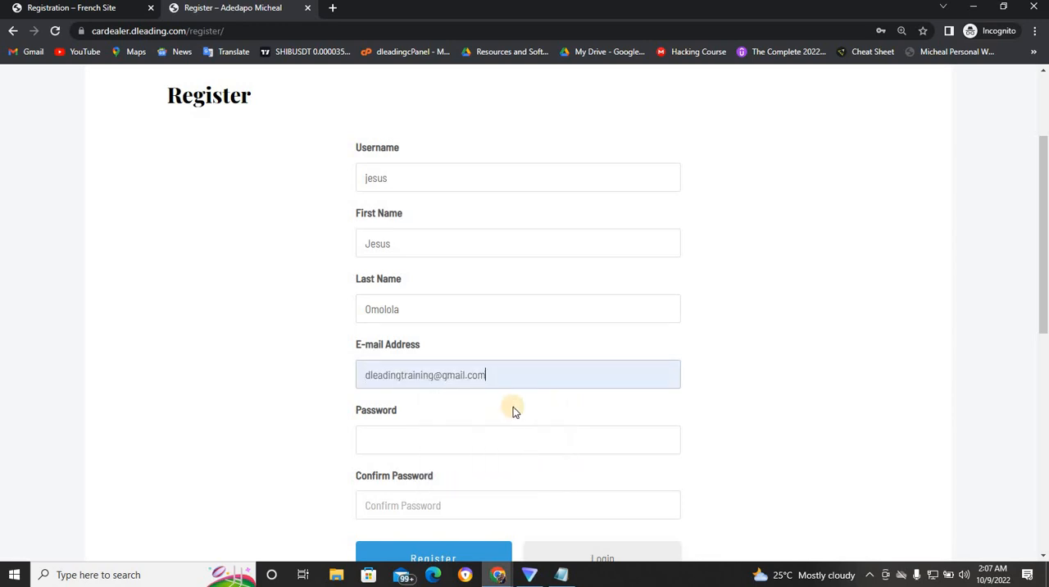
{"action": "left_click", "coordinate": [479, 371]}
{"action": "key", "text": "ctrl+a"}
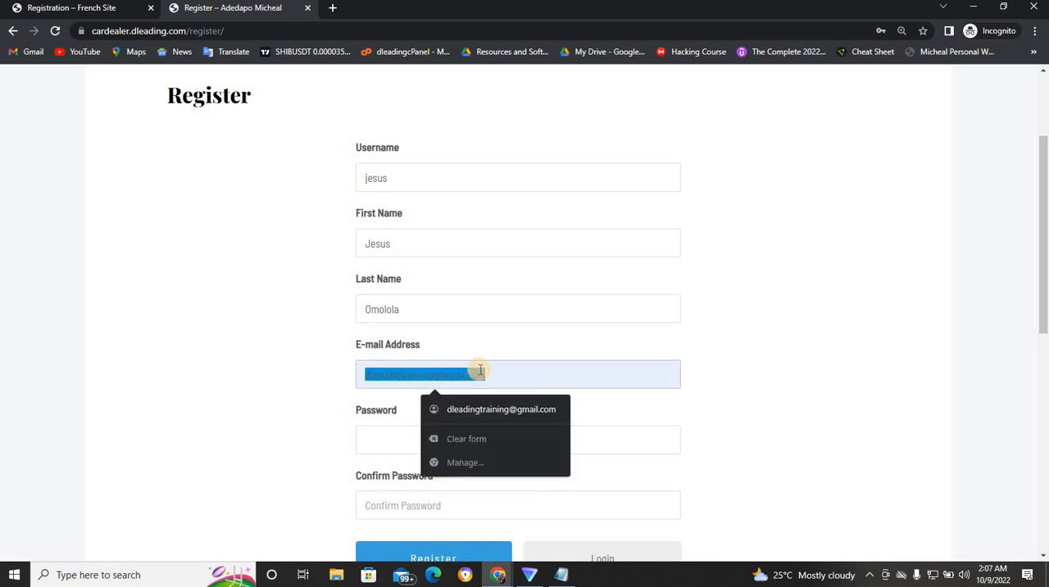
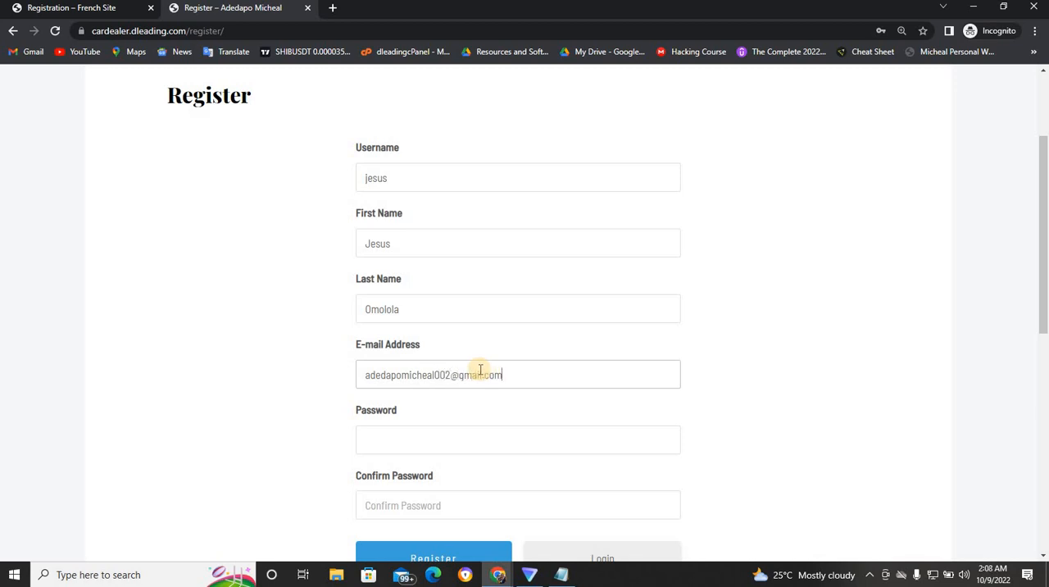
- Enter and confirm the account password and try to submit the member registration
{"action": "left_click", "coordinate": [410, 445]}
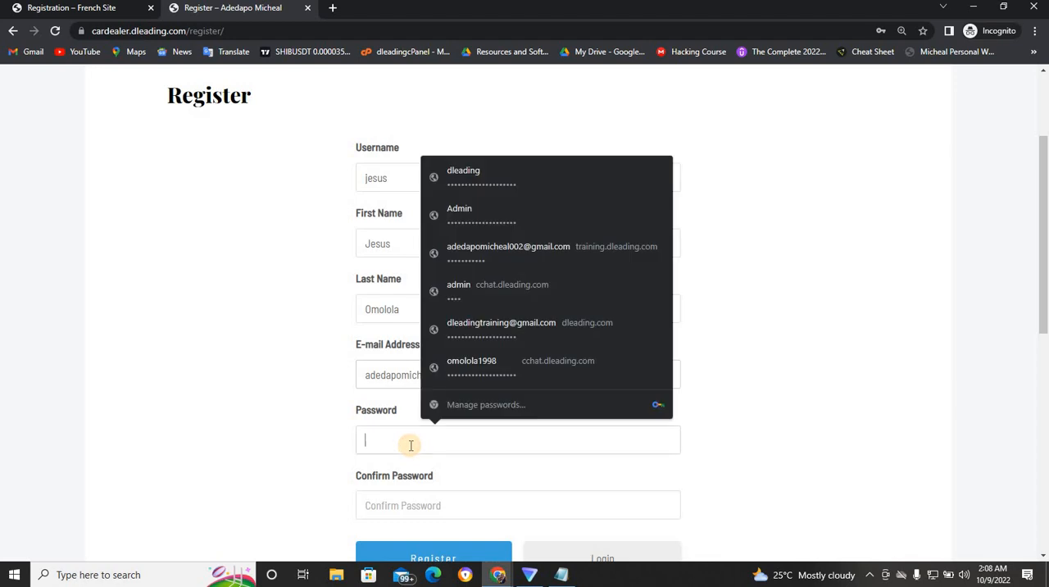
{"action": "type", "text": "••"}
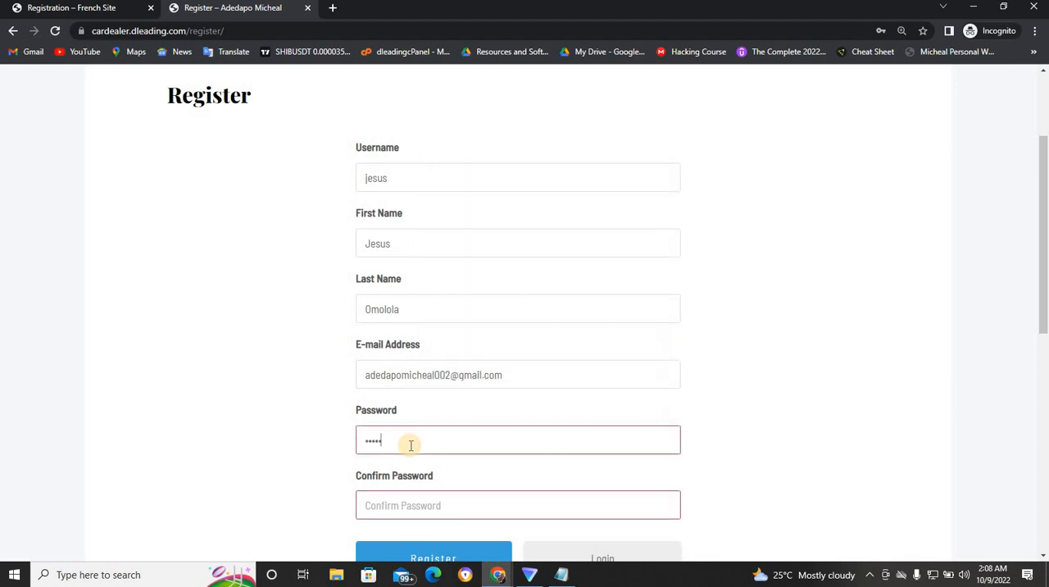
{"action": "type", "text": "••••••"}
{"action": "left_click", "coordinate": [401, 503]}
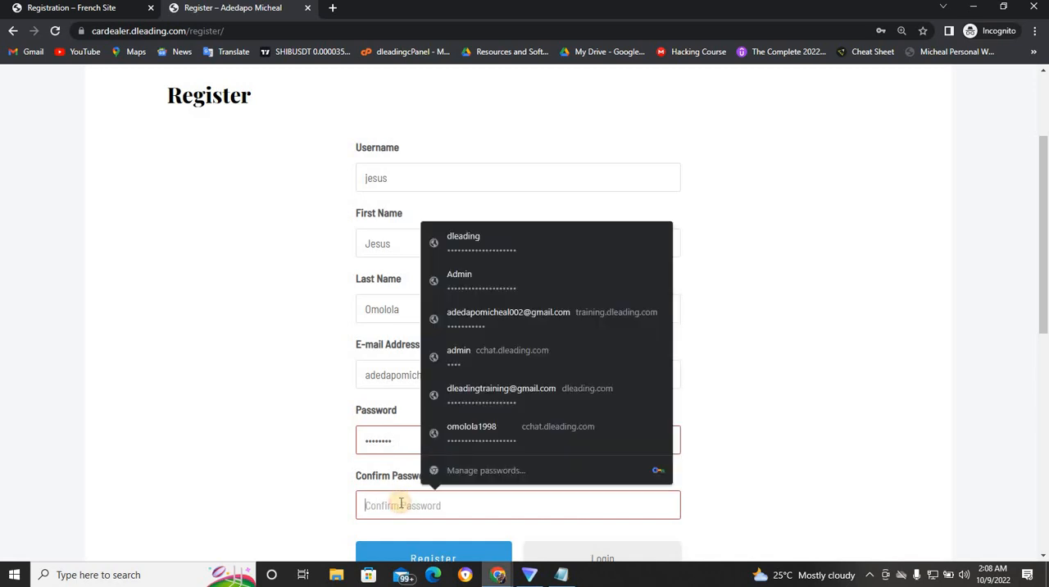
{"action": "type", "text": "•••"}
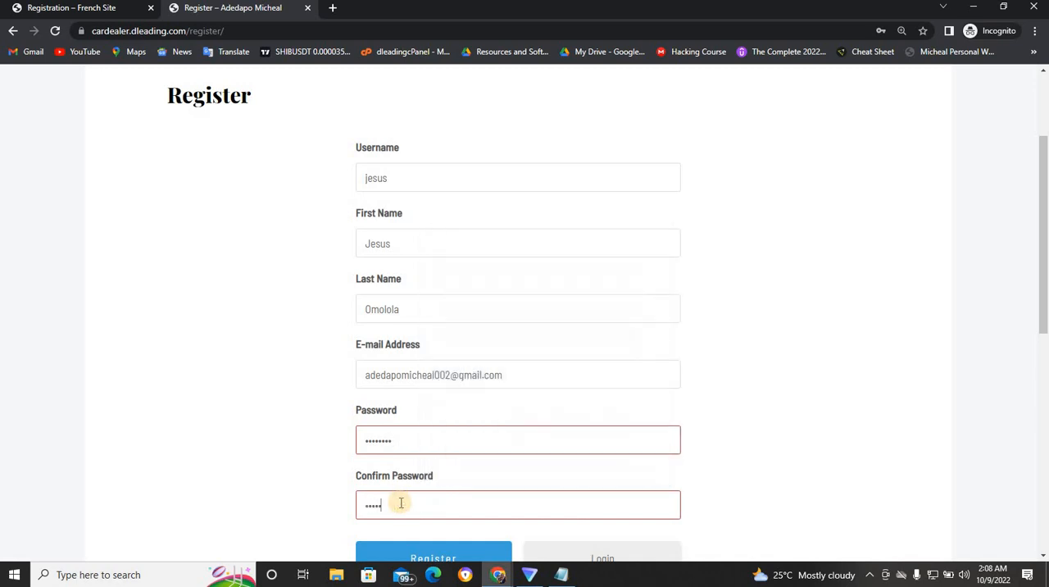
{"action": "type", "text": "•"}
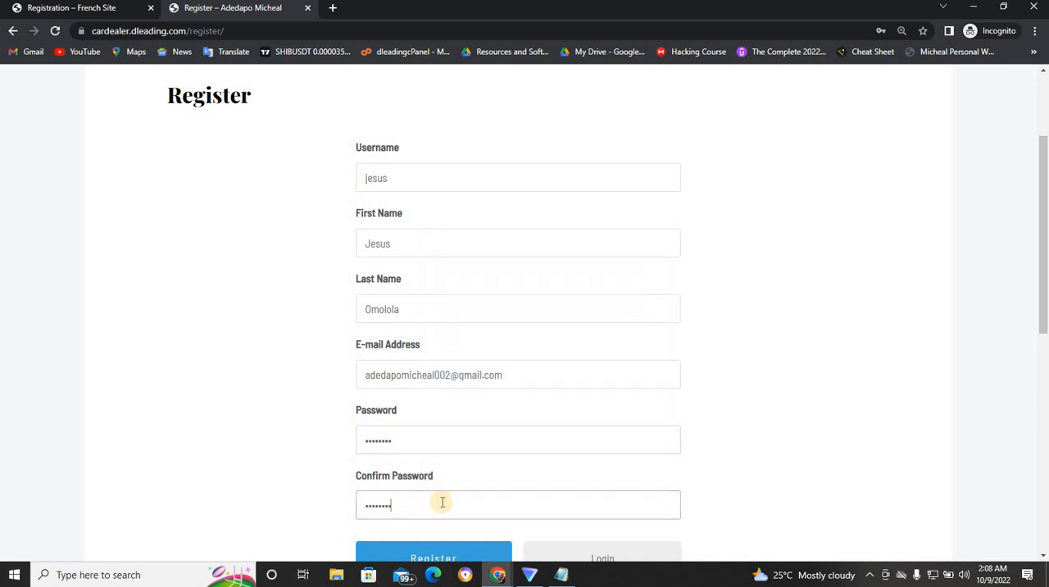
{"action": "left_click", "coordinate": [430, 557]}
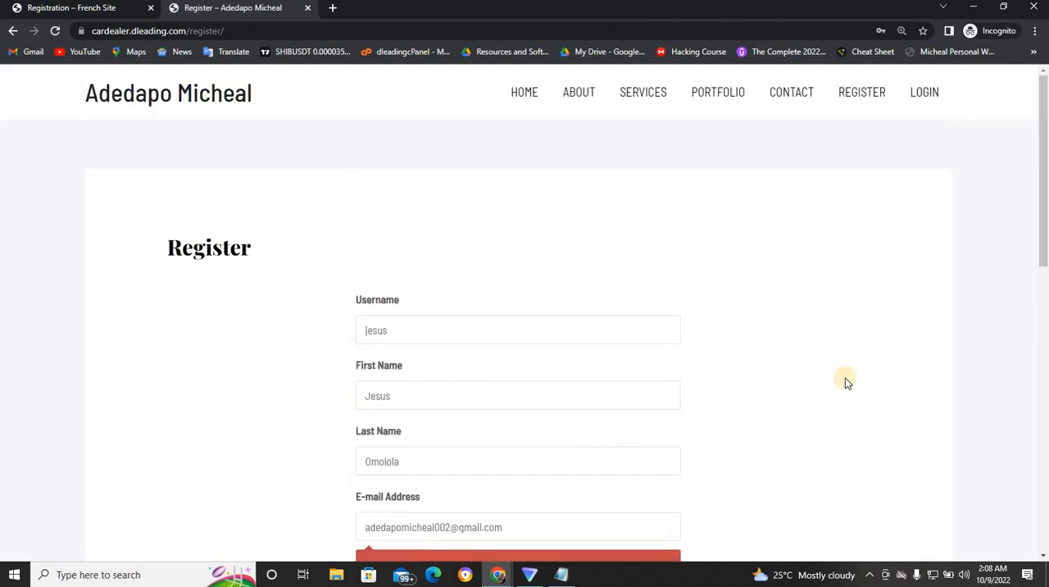
- Retype the member's e-mail address in the registration form's flagged e-mail field
{"action": "left_click", "coordinate": [1042, 360]}
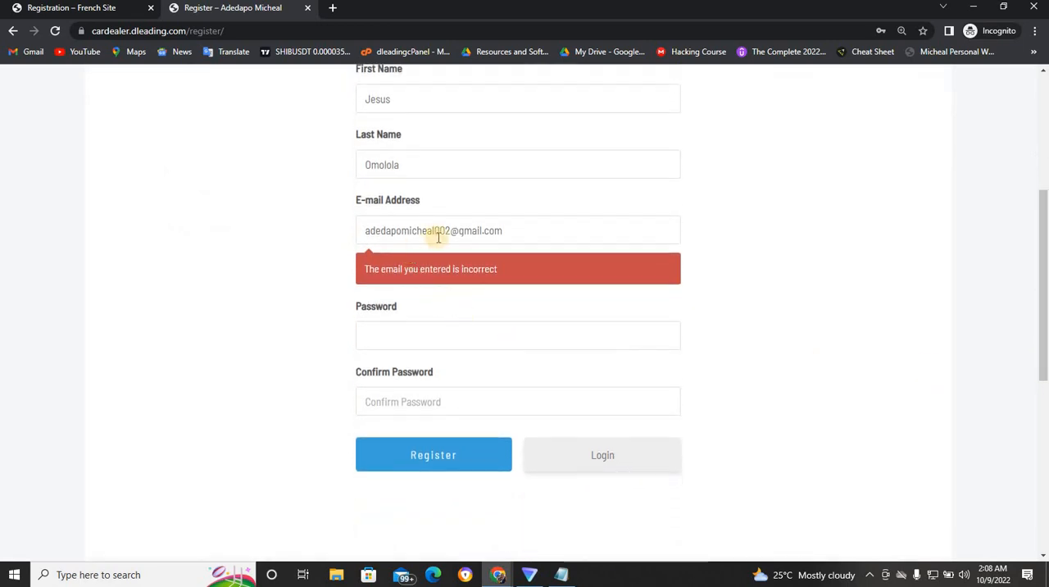
{"action": "triple_click", "coordinate": [474, 231]}
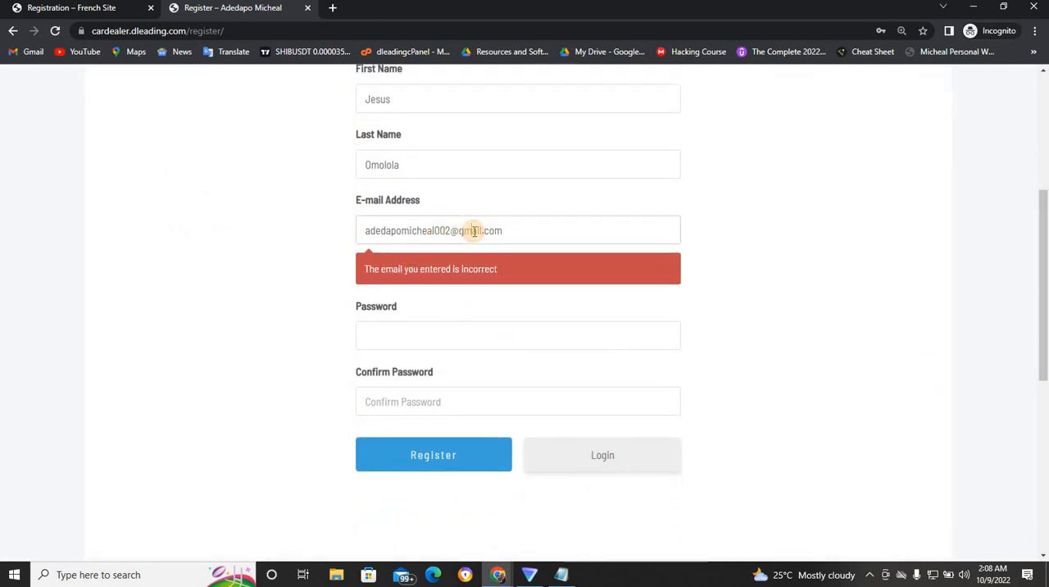
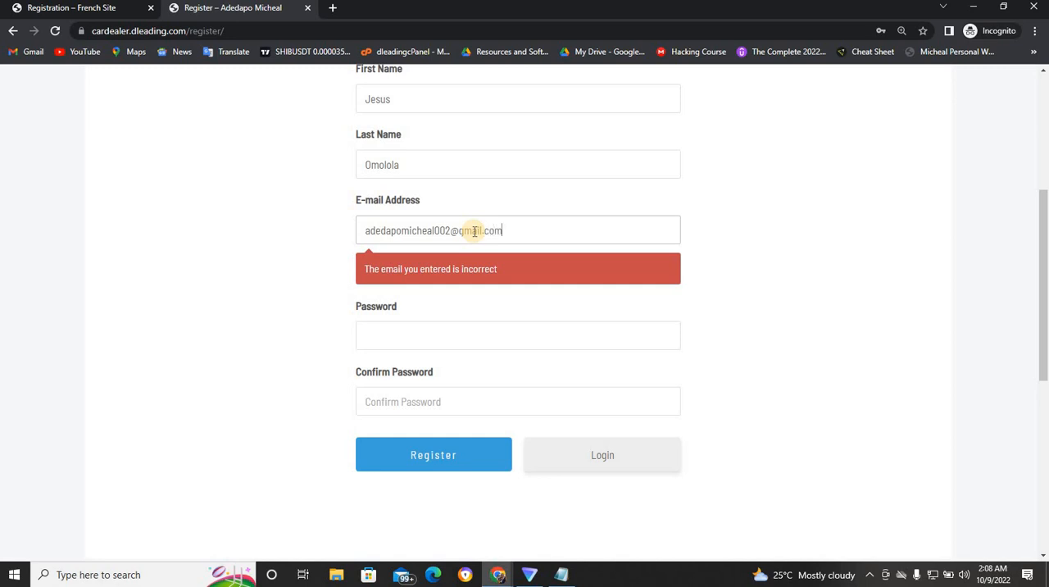
- Enter and confirm the account password and try to submit the member registration again
{"action": "left_click", "coordinate": [427, 324]}
{"action": "type", "text": "••"}
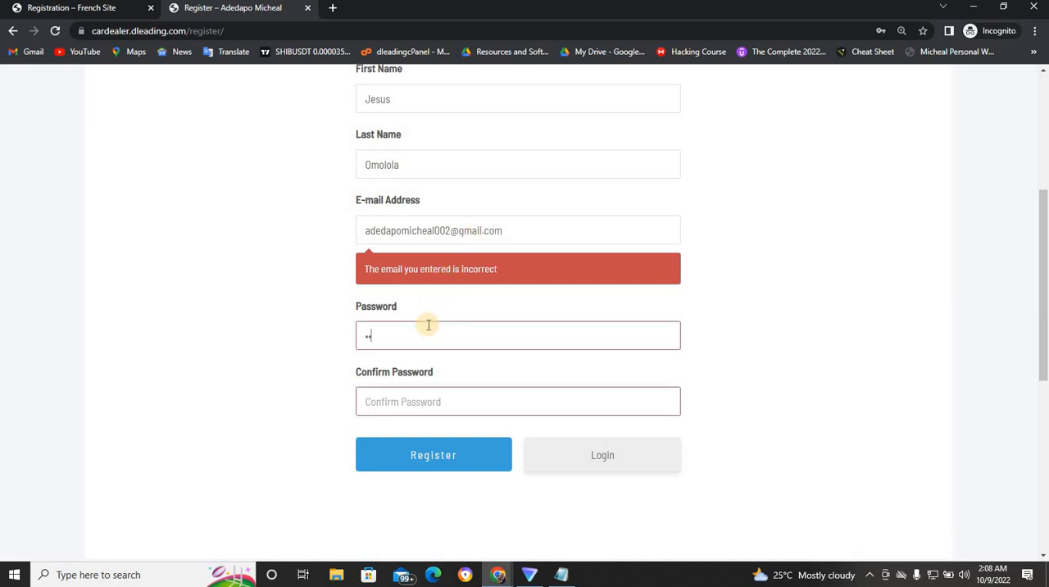
{"action": "type", "text": "••••••"}
{"action": "left_click", "coordinate": [419, 399]}
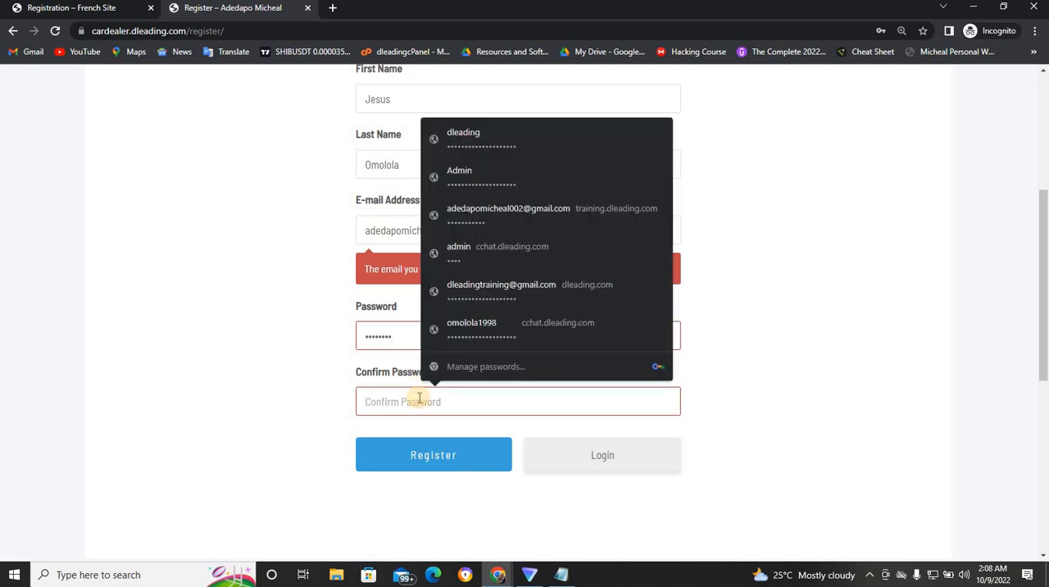
{"action": "type", "text": "••"}
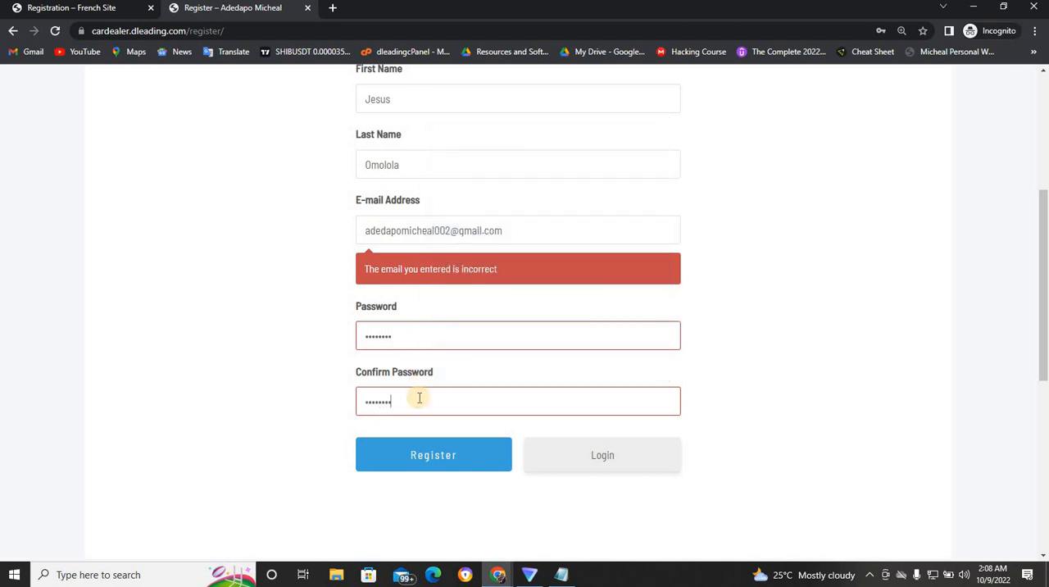
{"action": "left_click", "coordinate": [429, 455]}
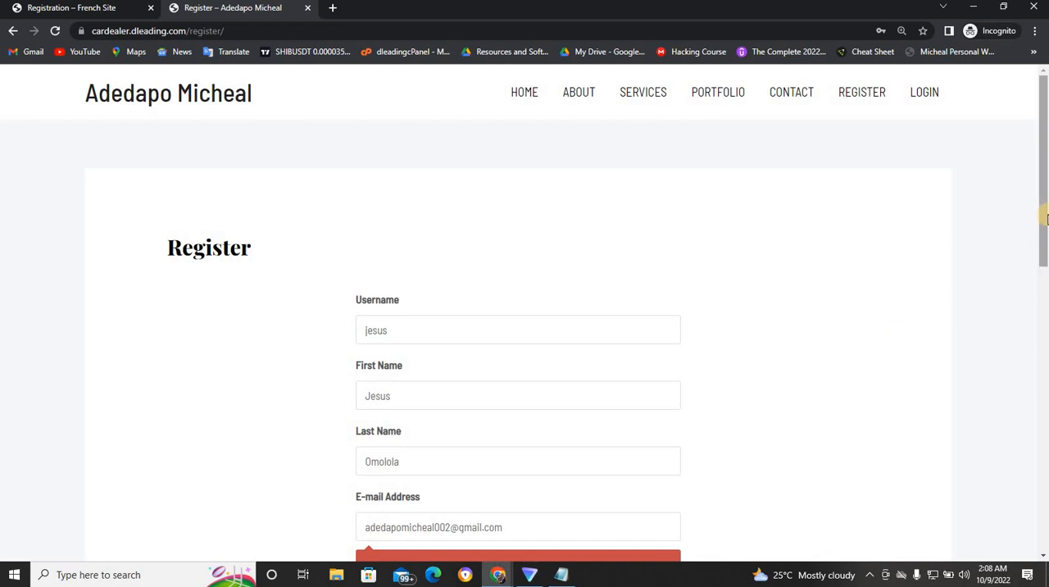
- Replace the flagged e-mail address in the registration form with the browser's suggested address
{"action": "left_click_drag", "start_coordinate": [1042, 215], "coordinate": [1039, 300]}
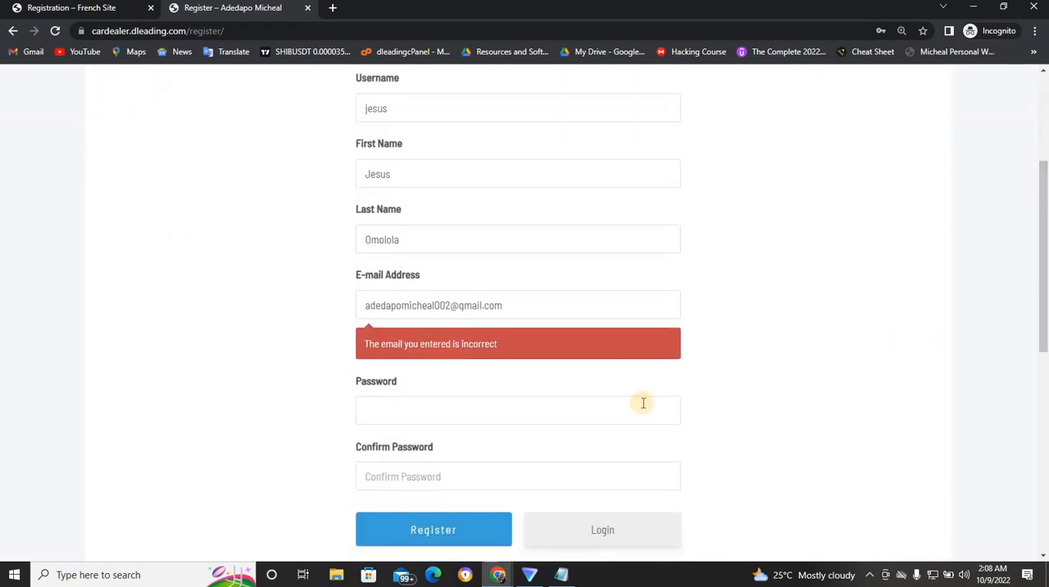
{"action": "triple_click", "coordinate": [479, 303]}
{"action": "type", "text": "dleadingtraining"}
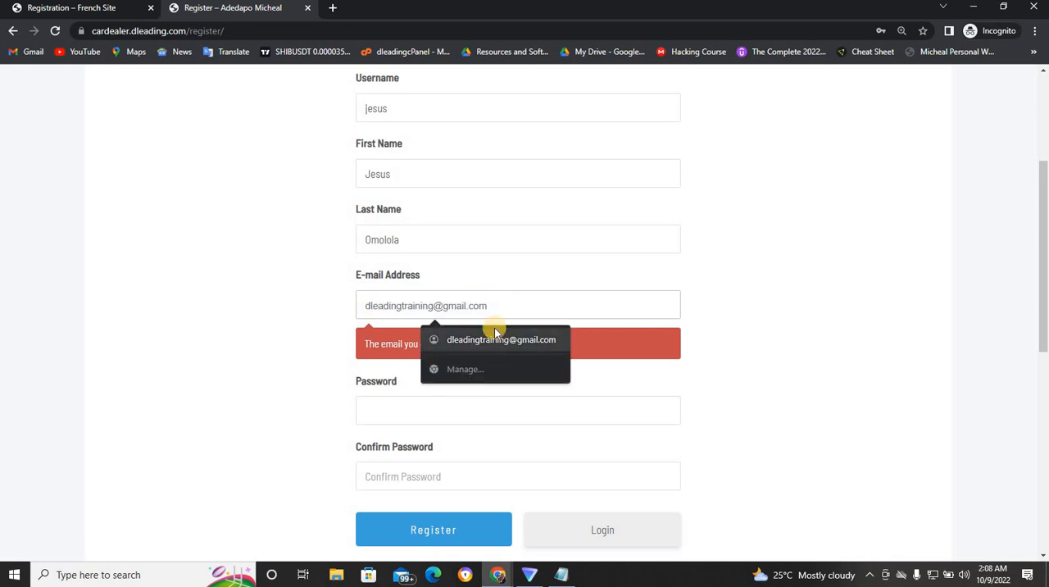
{"action": "left_click", "coordinate": [493, 332]}
- Fill in both password fields and try to register the member with the suggested e-mail address
{"action": "left_click", "coordinate": [415, 412]}
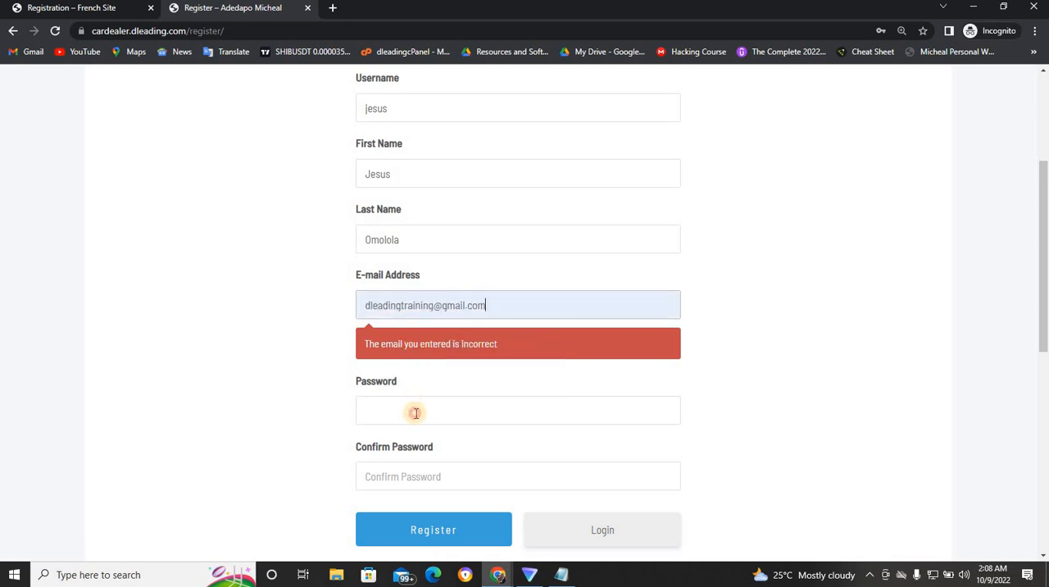
{"action": "type", "text": "•••"}
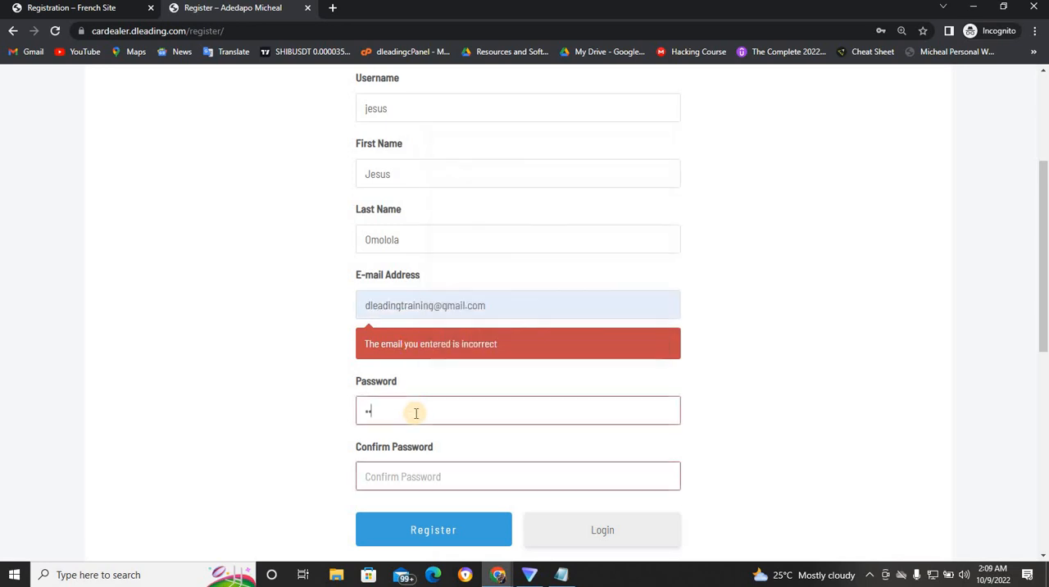
{"action": "left_click", "coordinate": [407, 483]}
{"action": "type", "text": "••"}
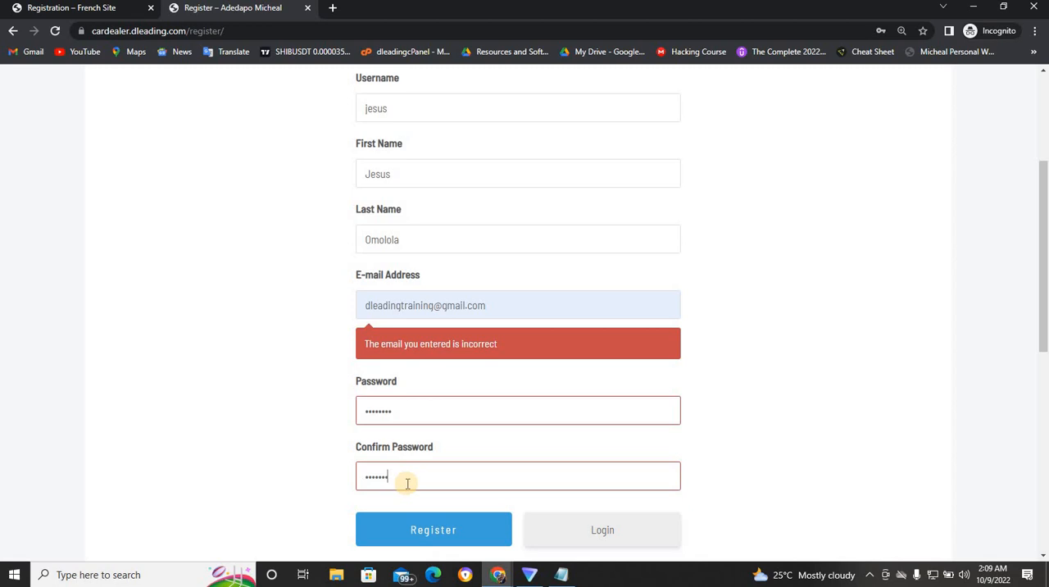
{"action": "type", "text": "•"}
{"action": "left_click", "coordinate": [422, 530]}
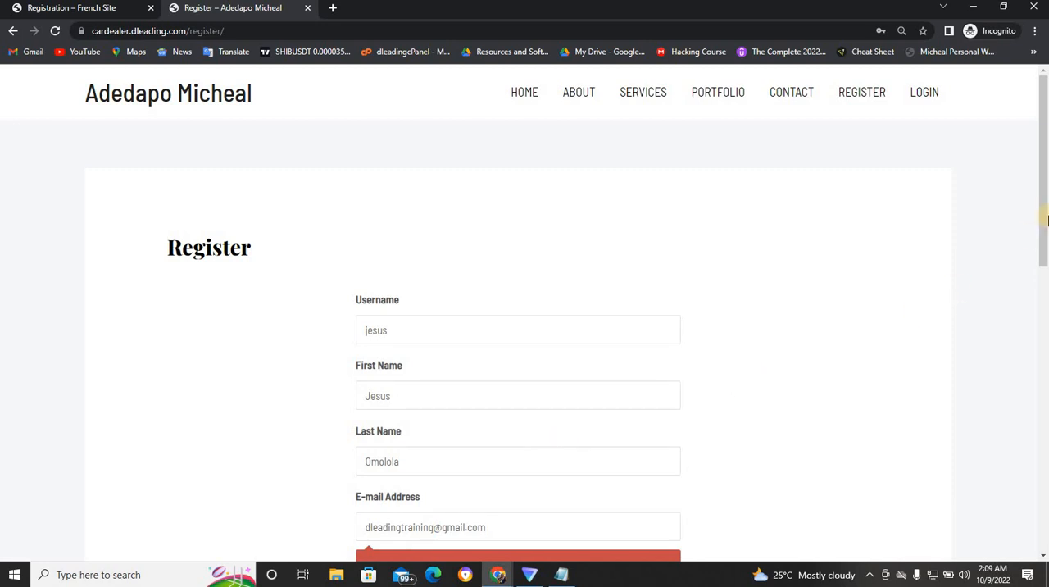
- Change the e-mail field to a numbered variant of the address and fill the password field from a saved login
{"action": "left_click_drag", "start_coordinate": [1043, 218], "coordinate": [940, 328]}
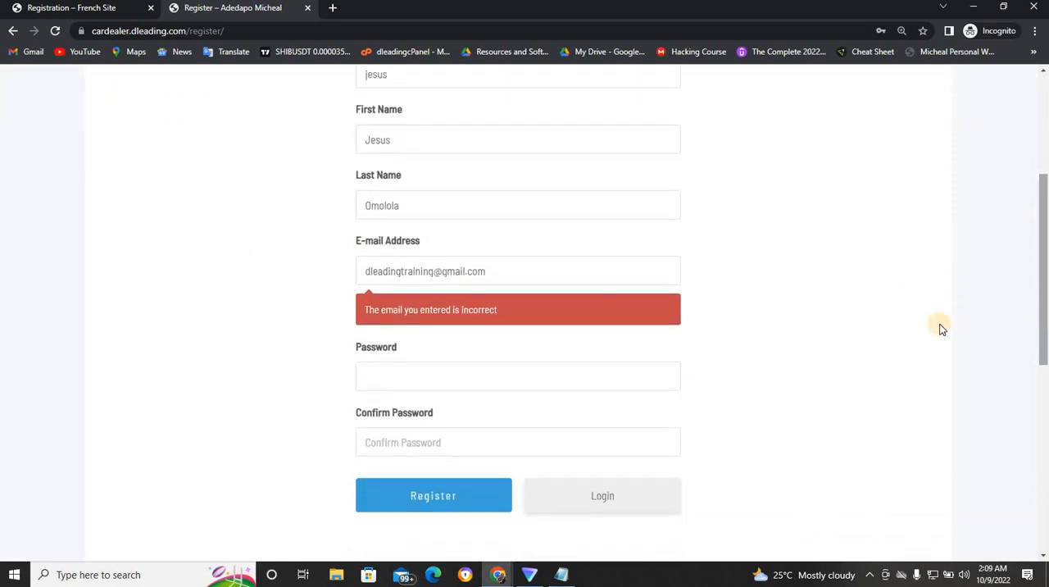
{"action": "left_click", "coordinate": [437, 271]}
{"action": "type", "text": "1"}
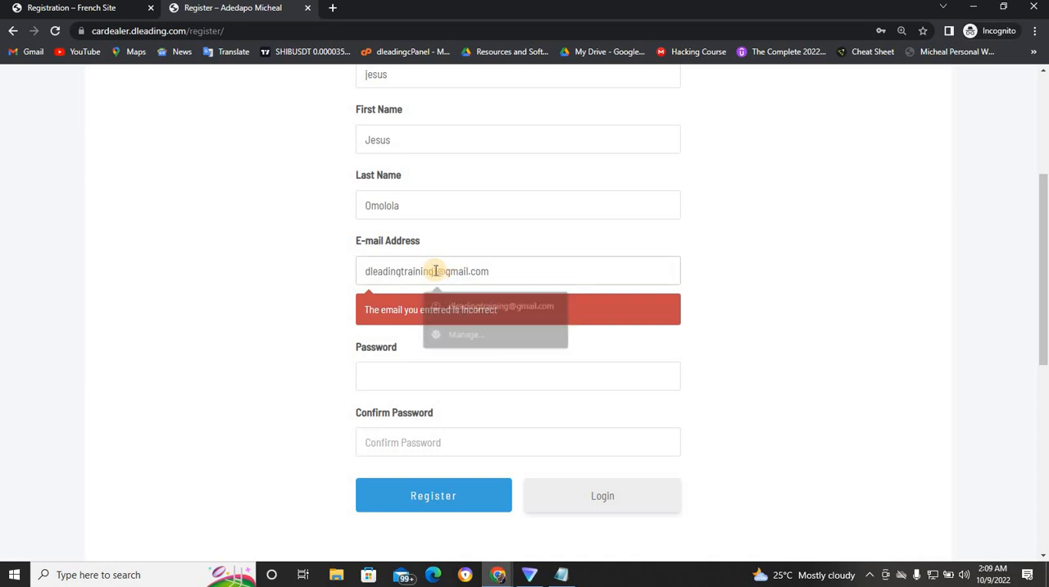
{"action": "left_click", "coordinate": [443, 383]}
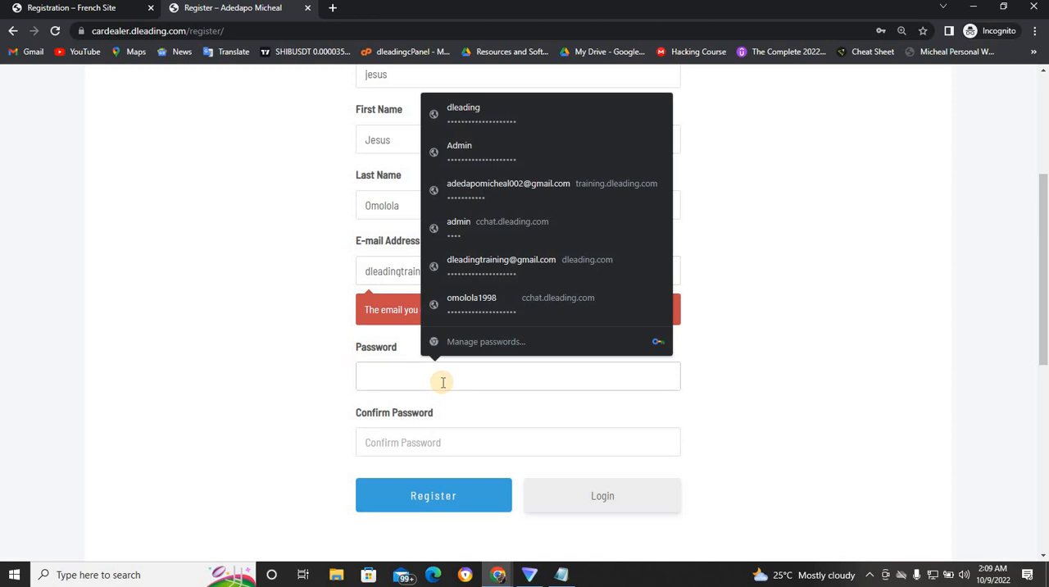
{"action": "left_click", "coordinate": [495, 197]}
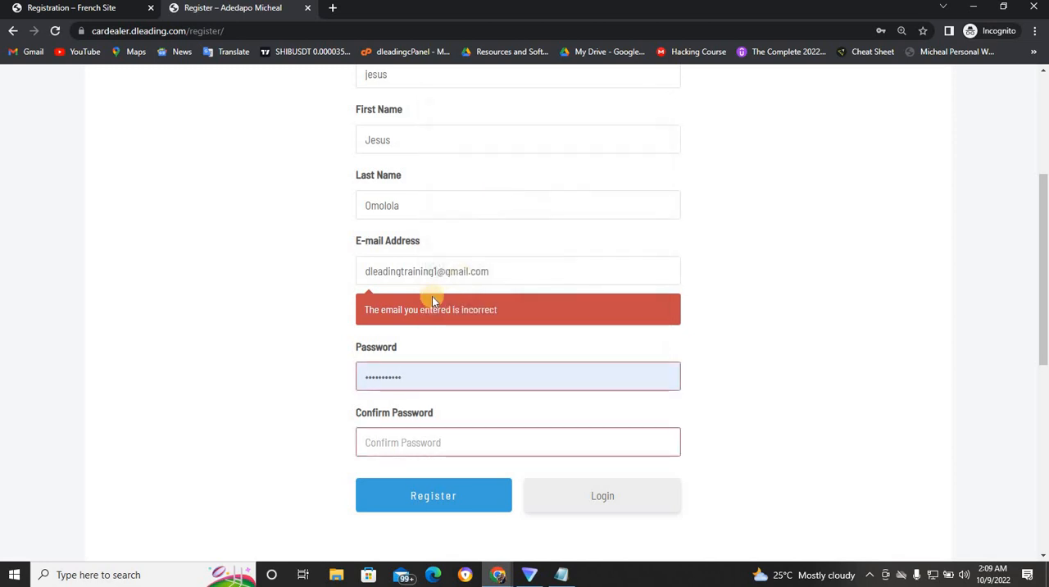
- Clear the registration form's e-mail field and enter another of the member's e-mail addresses
{"action": "triple_click", "coordinate": [447, 277]}
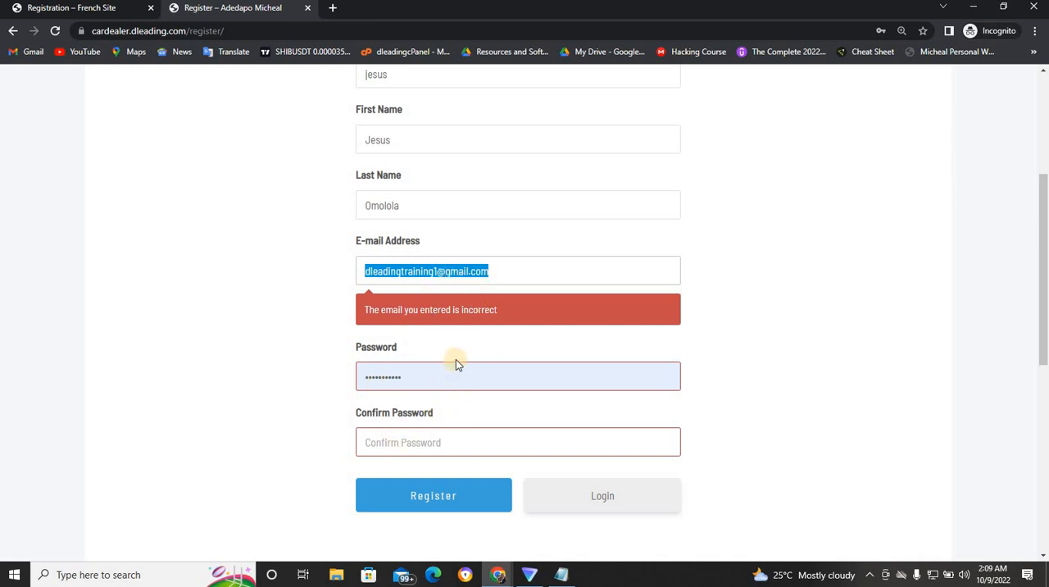
{"action": "left_click", "coordinate": [492, 276]}
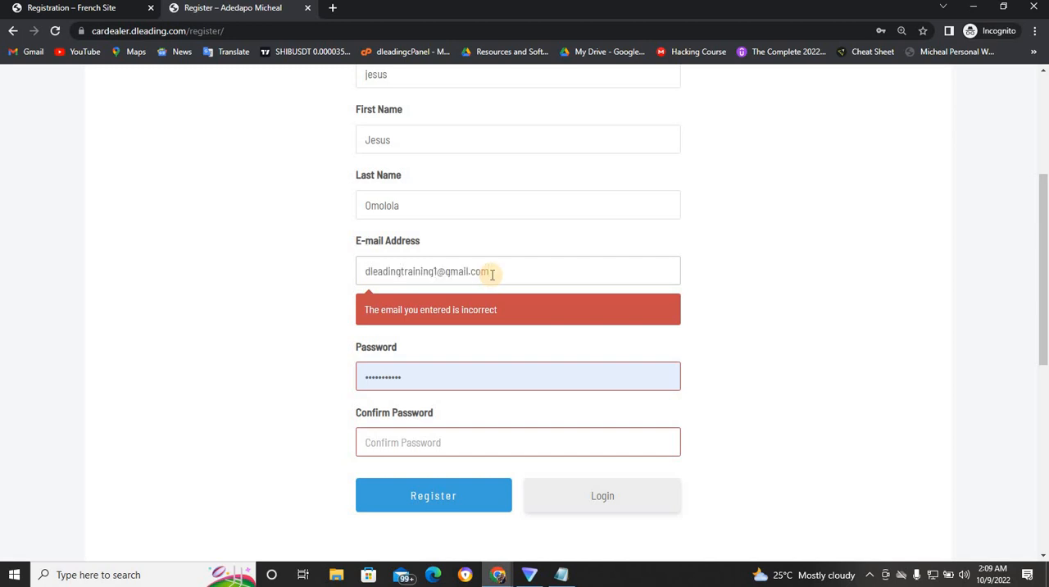
{"action": "key", "text": "BackSpace"}
{"action": "key", "text": "BackSpace"}
{"action": "key", "text": "BackSpace"}
{"action": "key", "text": "BackSpace"}
{"action": "key", "text": "BackSpace"}
{"action": "key", "text": "BackSpace"}
{"action": "key", "text": "BackSpace"}
{"action": "key", "text": "BackSpace"}
{"action": "key", "text": "BackSpace"}
{"action": "key", "text": "BackSpace"}
{"action": "key", "text": "BackSpace"}
{"action": "key", "text": "BackSpace"}
{"action": "key", "text": "BackSpace"}
{"action": "key", "text": "BackSpace"}
{"action": "key", "text": "BackSpace"}
{"action": "key", "text": "BackSpace"}
{"action": "key", "text": "BackSpace"}
{"action": "key", "text": "BackSpace"}
{"action": "key", "text": "BackSpace"}
{"action": "key", "text": "BackSpace"}
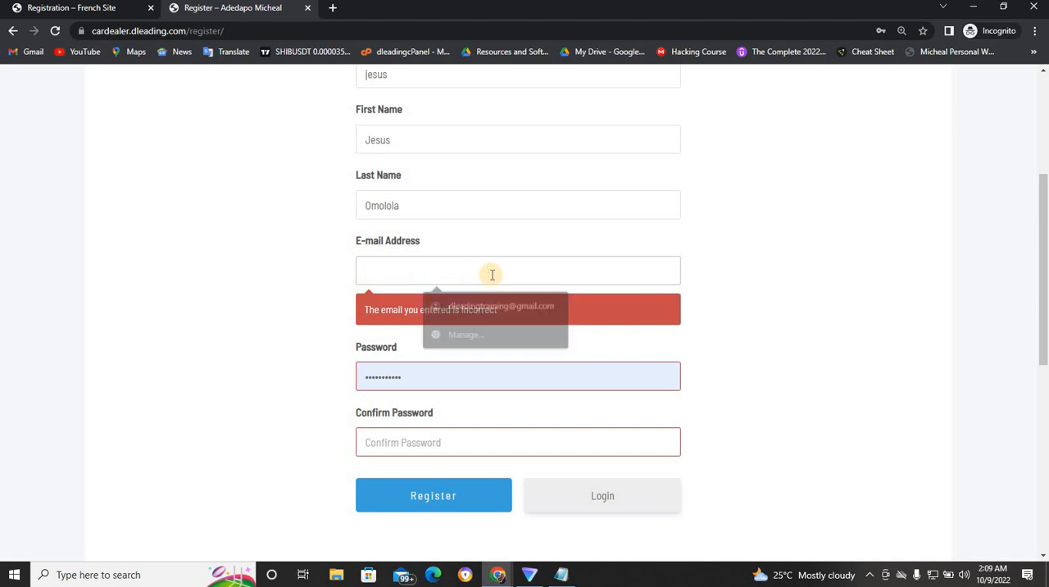
{"action": "type", "text": "adeda"}
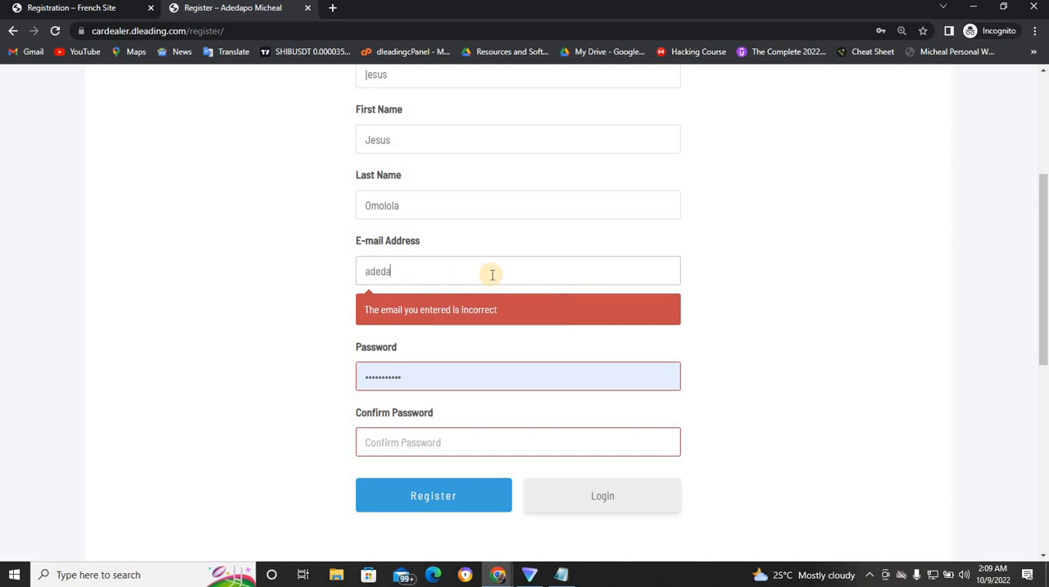
{"action": "type", "text": "pomich"}
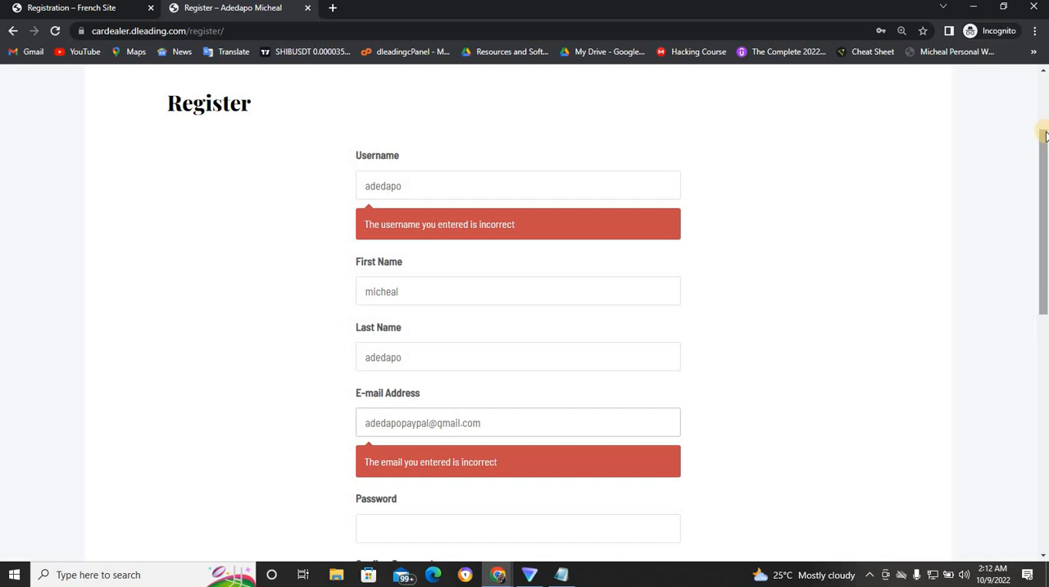
- Enter matching account passwords in the Password and Confirm Password fields and submit the member registration
{"action": "left_click_drag", "start_coordinate": [1045, 136], "coordinate": [1043, 234]}
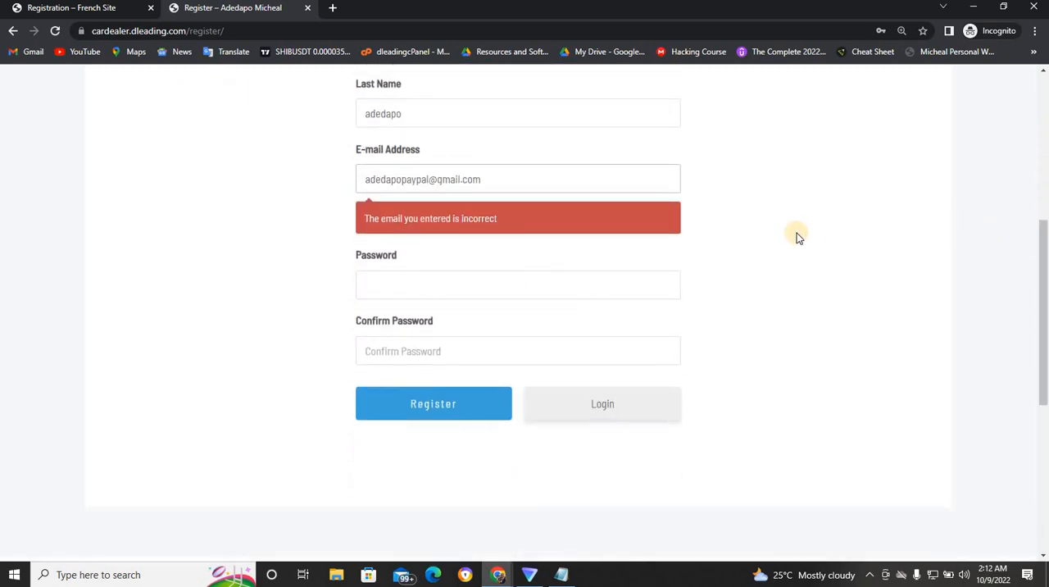
{"action": "left_click", "coordinate": [646, 288]}
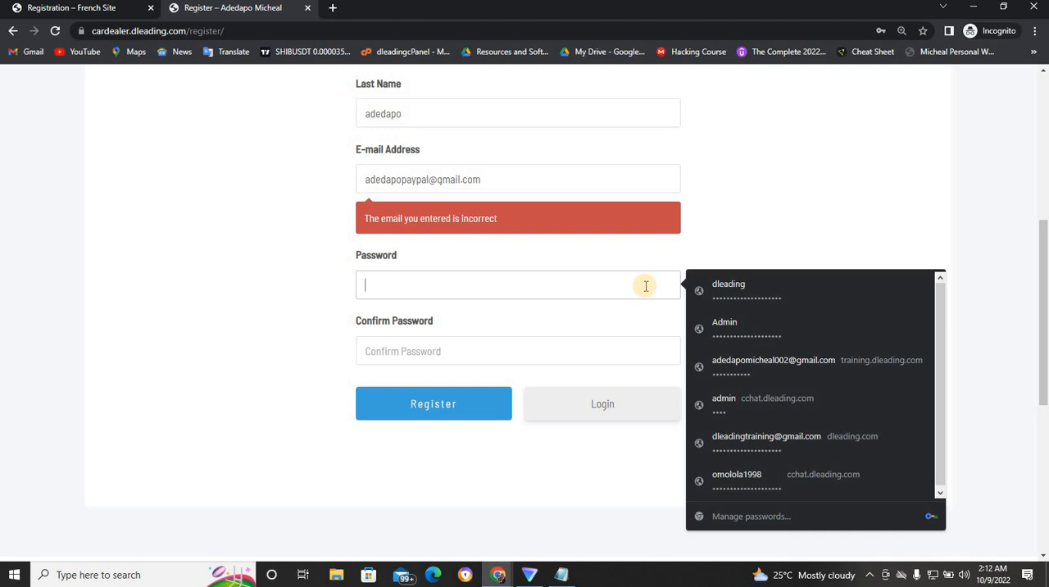
{"action": "type", "text": "a"}
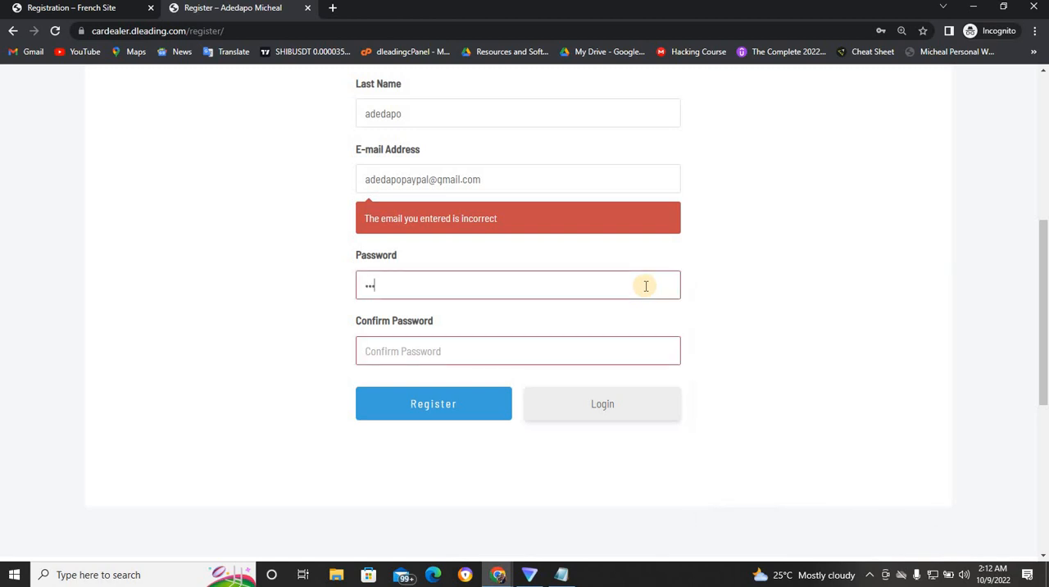
{"action": "type", "text": "a"}
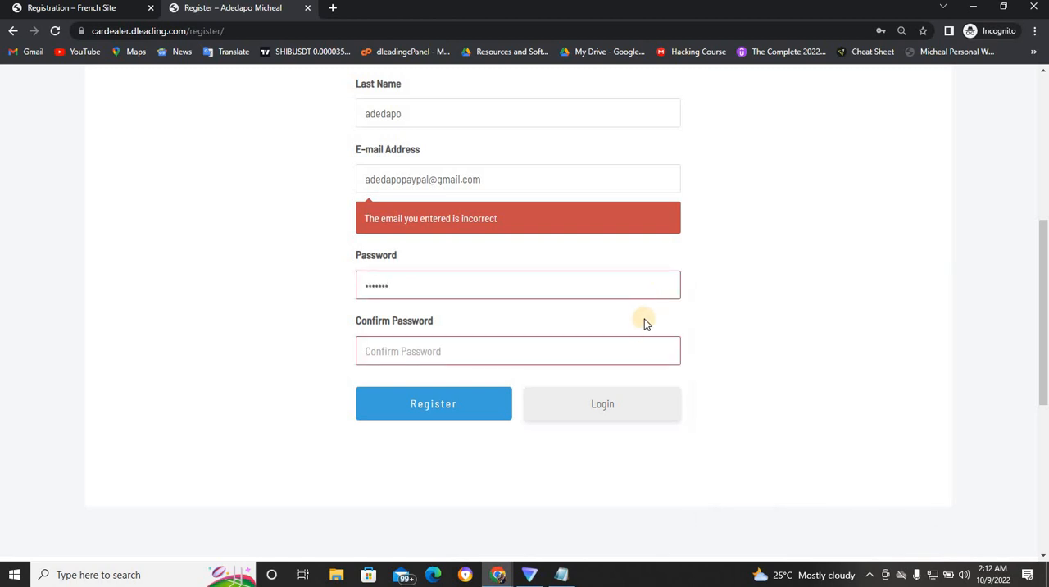
{"action": "left_click", "coordinate": [627, 343]}
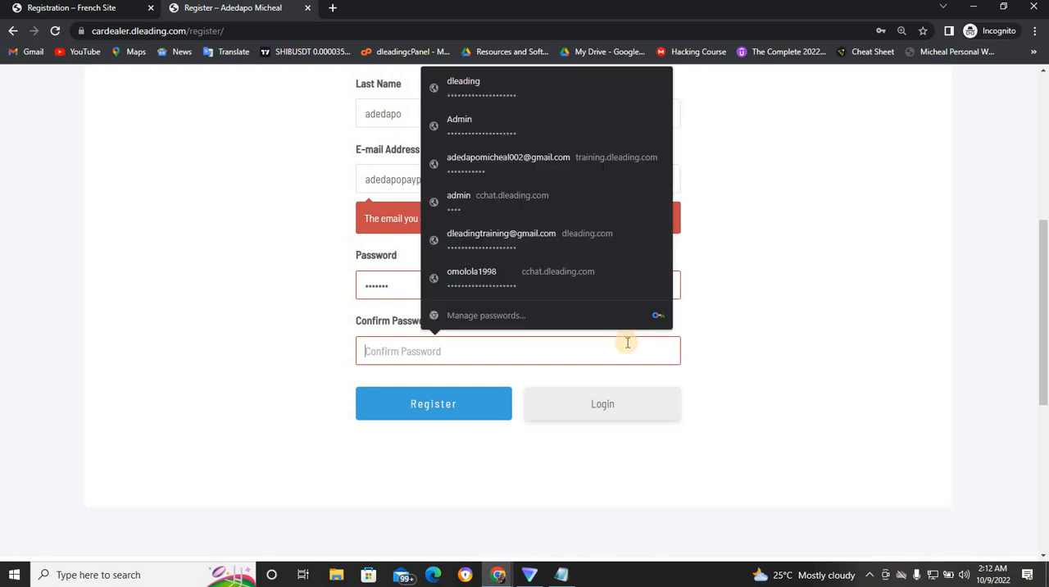
{"action": "type", "text": "aa"}
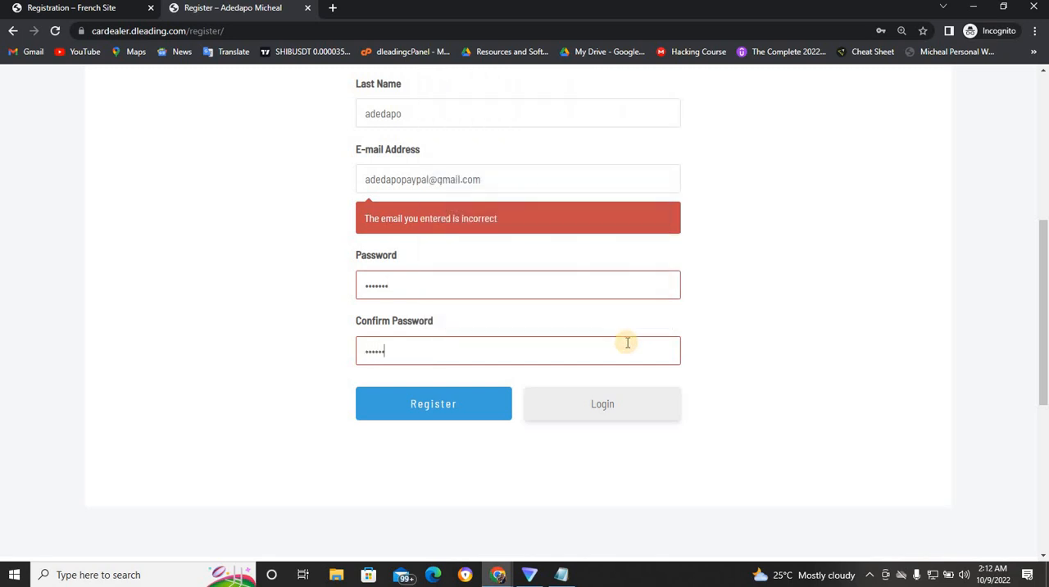
{"action": "type", "text": "aa"}
{"action": "left_click", "coordinate": [581, 285]}
{"action": "type", "text": "a"}
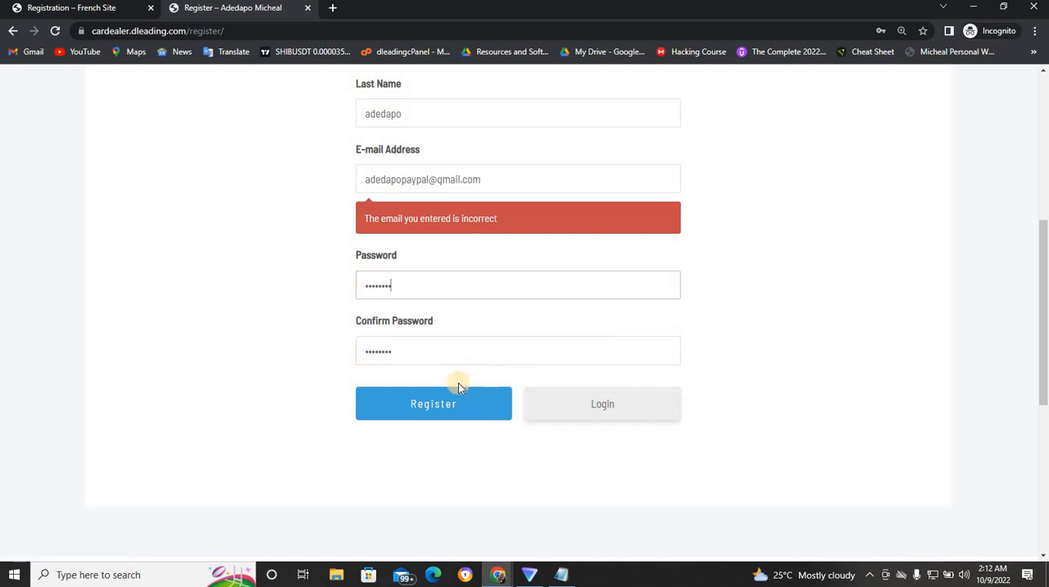
{"action": "left_click", "coordinate": [440, 405]}
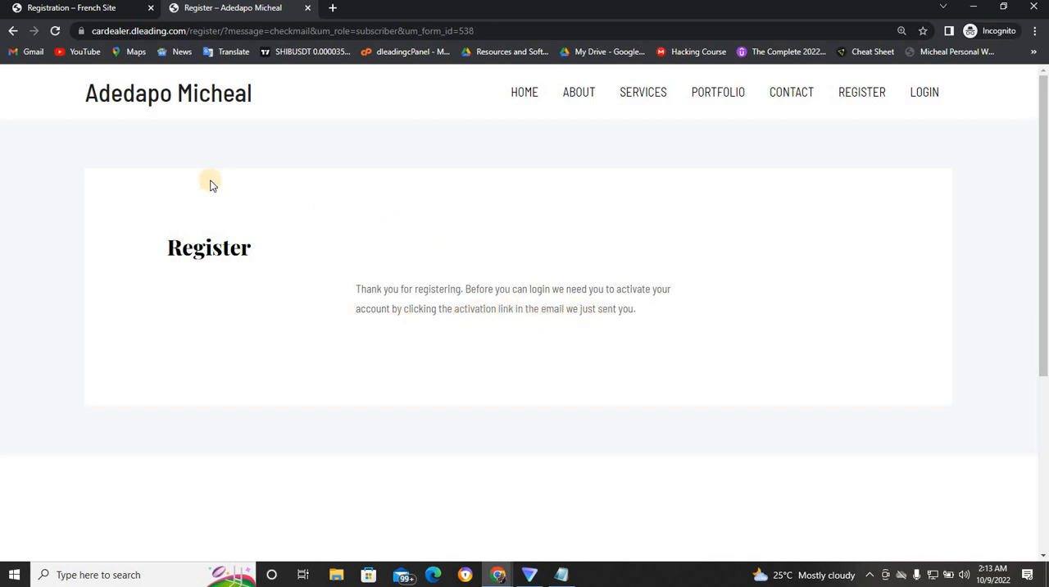
- Switch to the Gmail inbox and open the member's other signed-in Google account to look for the activation e-mail
{"action": "mouse_move", "coordinate": [497, 573]}
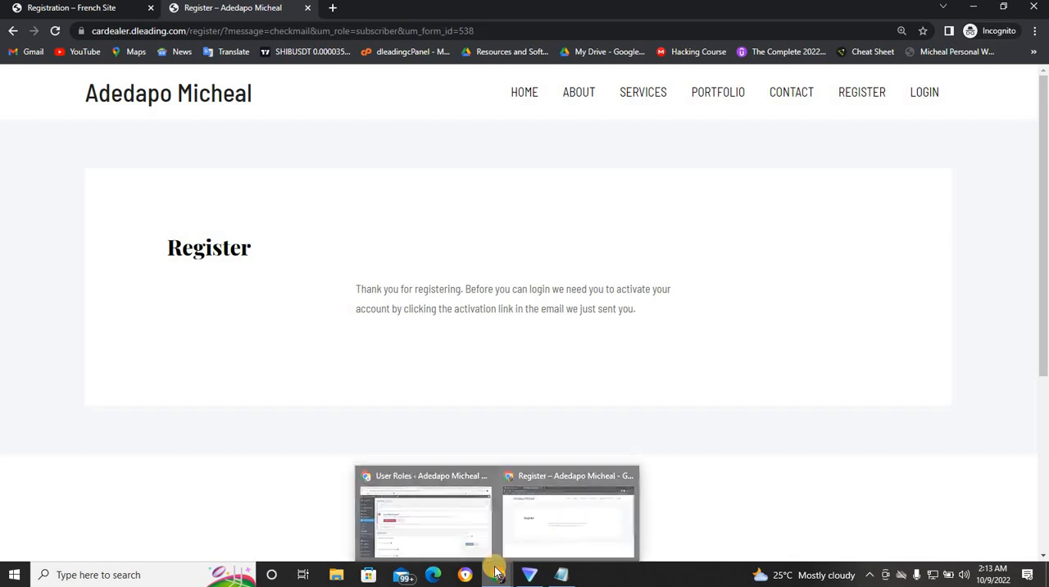
{"action": "left_click", "coordinate": [459, 525]}
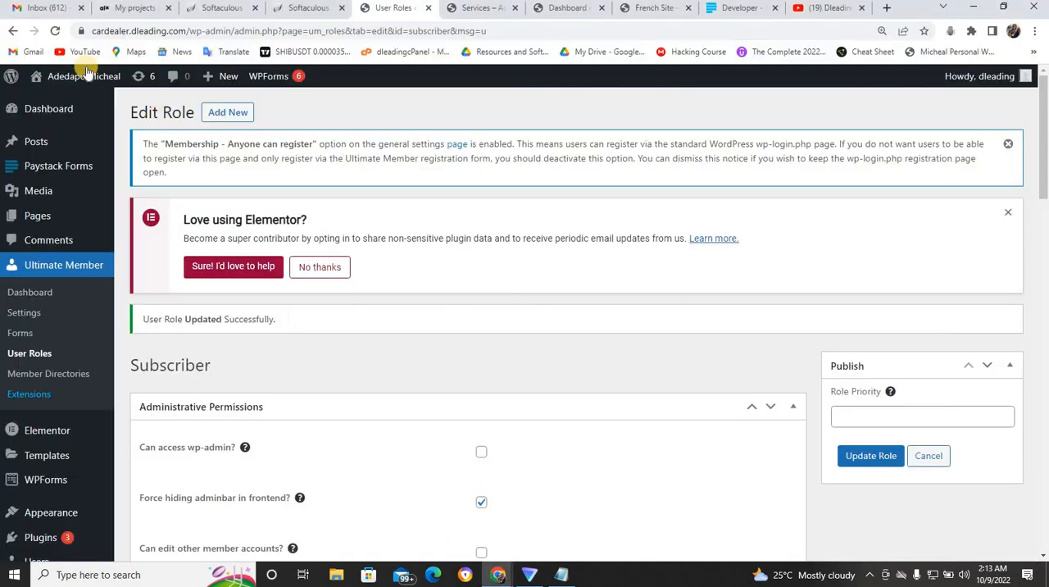
{"action": "left_click", "coordinate": [57, 8]}
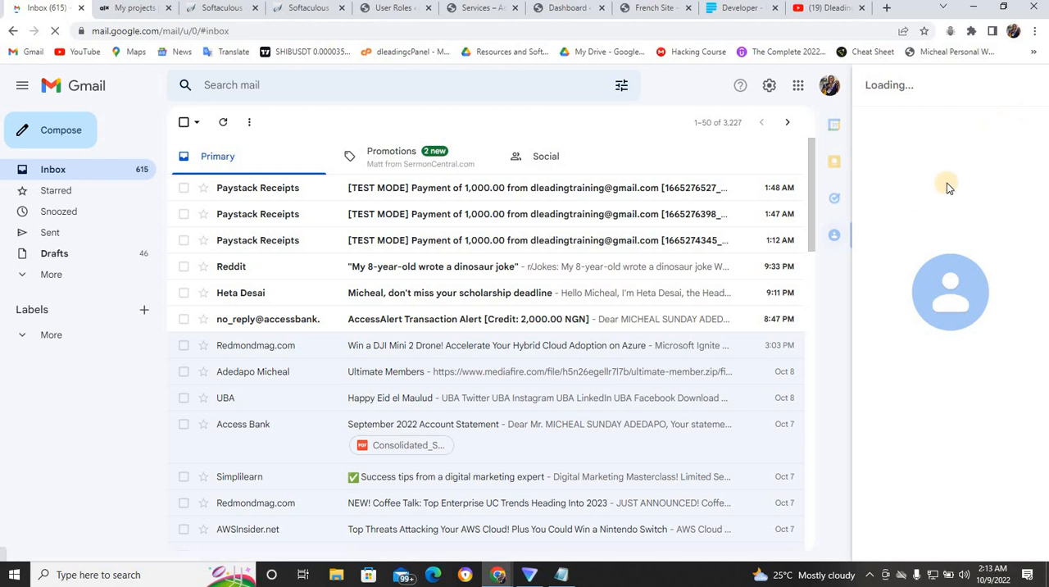
{"action": "left_click", "coordinate": [830, 88]}
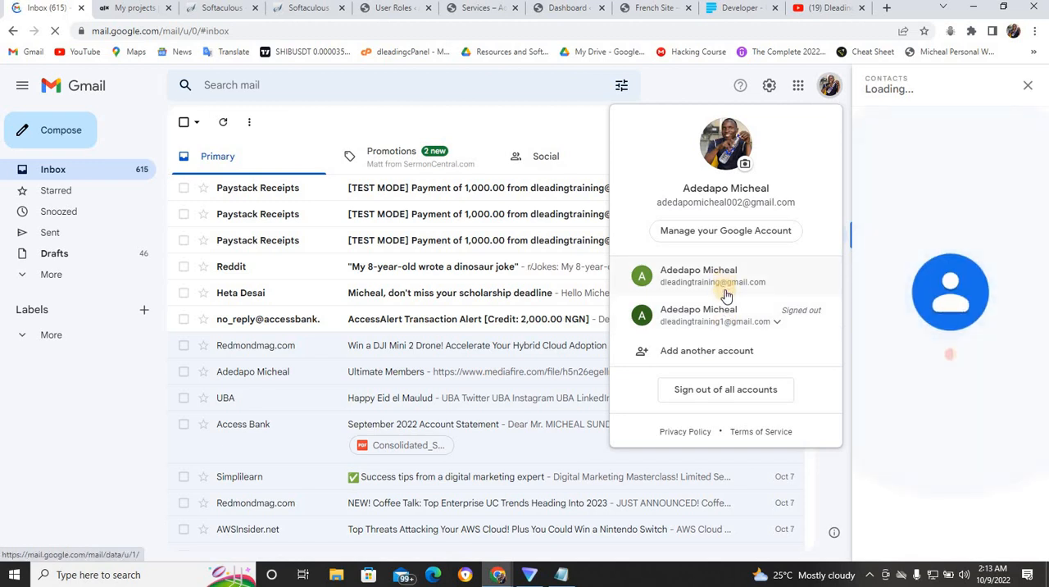
{"action": "left_click", "coordinate": [678, 281]}
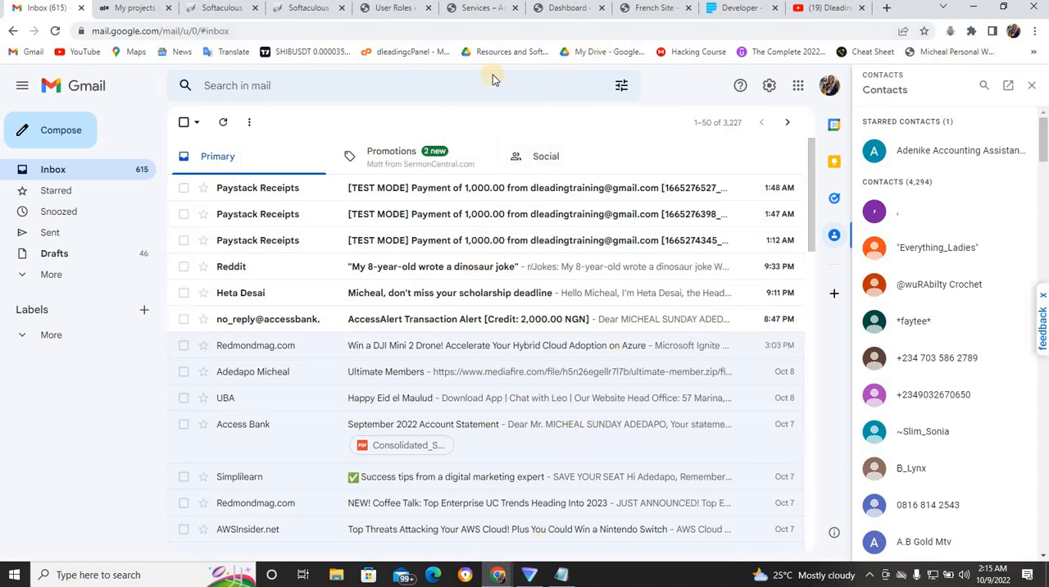
- Switch back to the WordPress admin, set the Subscriber role's Registration Status to Require Admin Review and update the role
{"action": "left_click", "coordinate": [397, 8]}
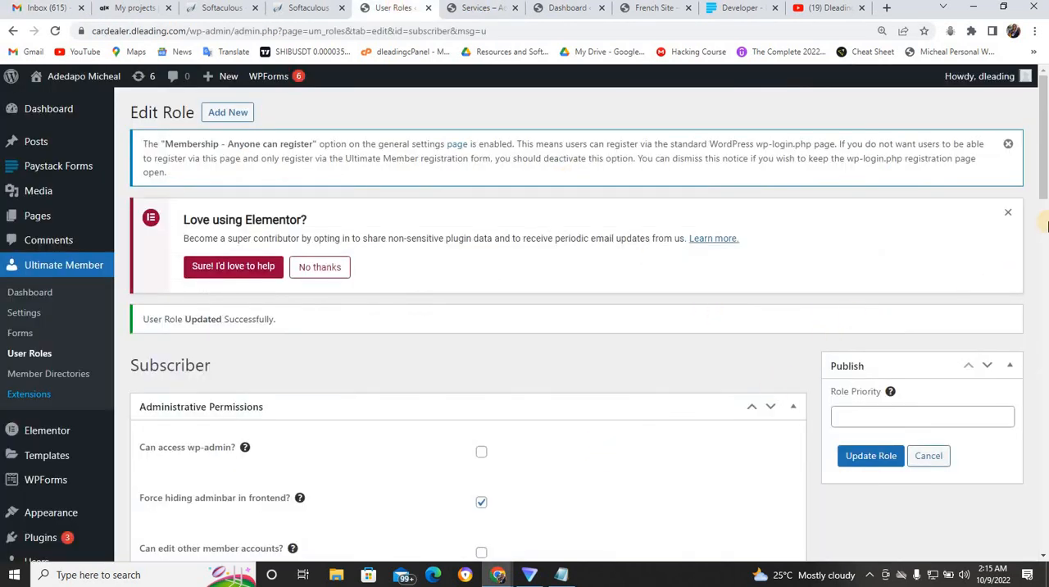
{"action": "left_click_drag", "start_coordinate": [1046, 221], "coordinate": [1046, 439]}
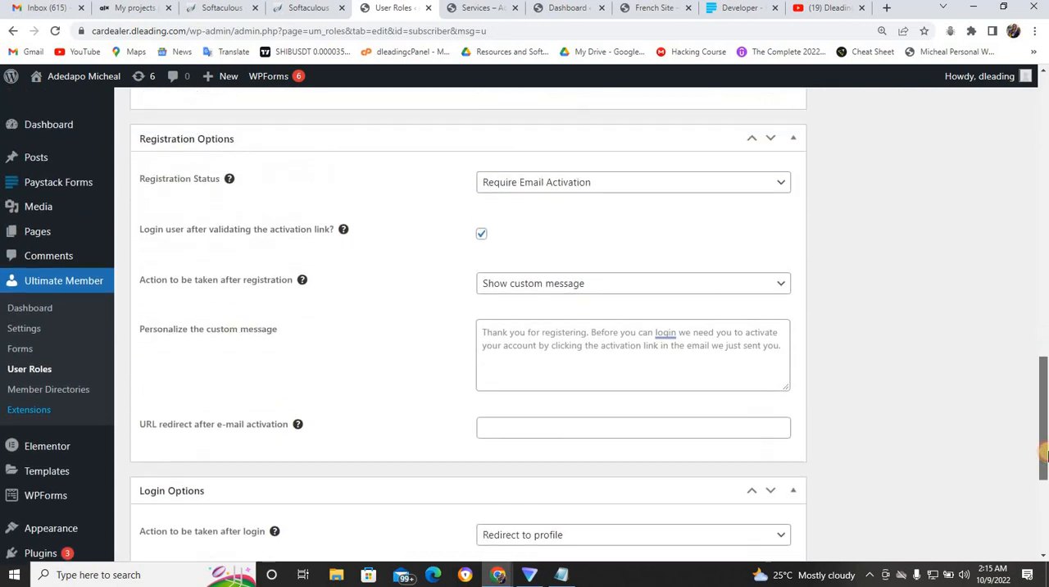
{"action": "left_click", "coordinate": [774, 190]}
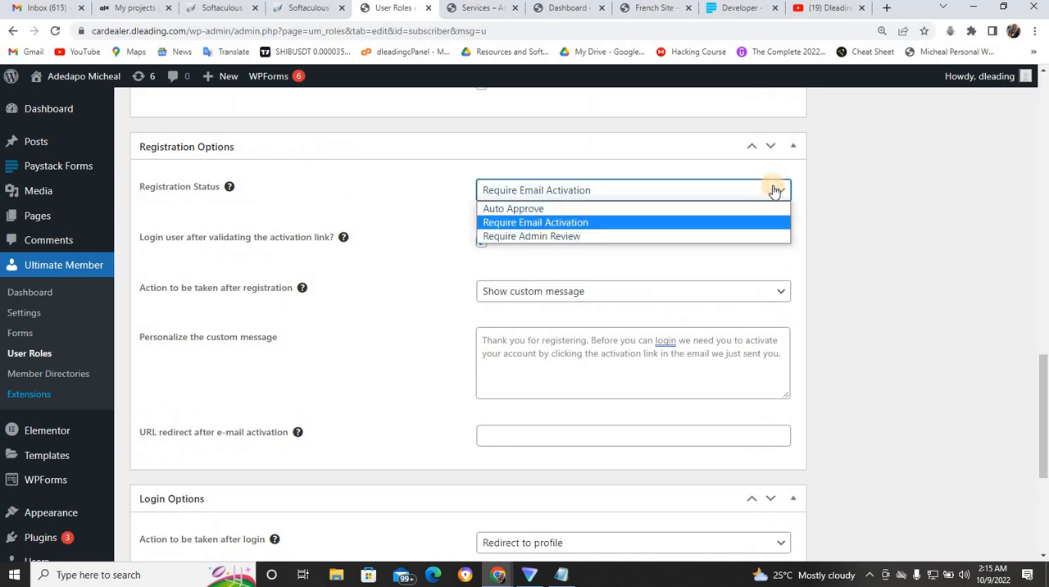
{"action": "left_click", "coordinate": [558, 236]}
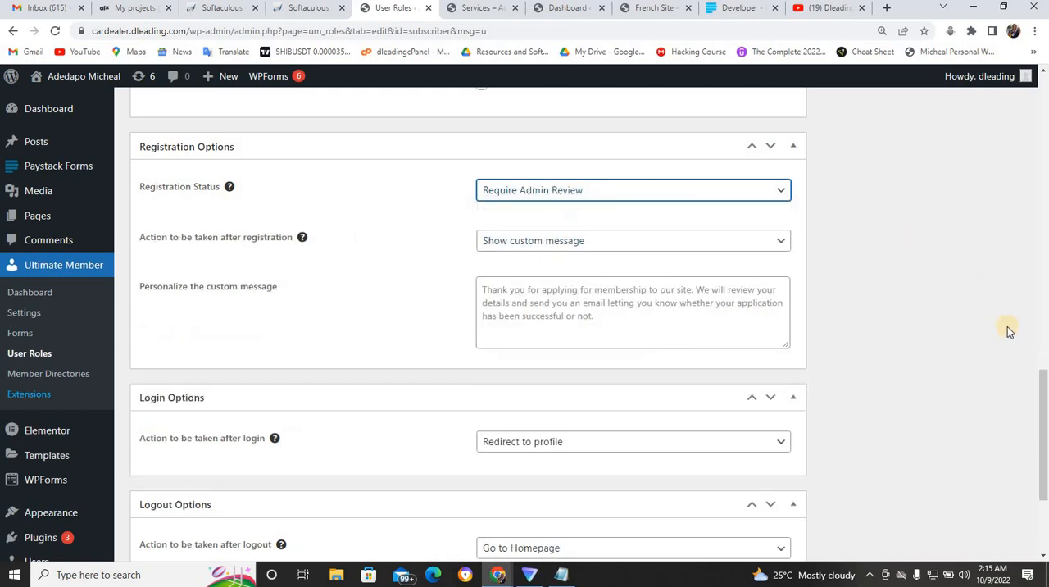
{"action": "scroll", "coordinate": [1044, 375], "scroll_direction": "up", "scroll_amount": 15}
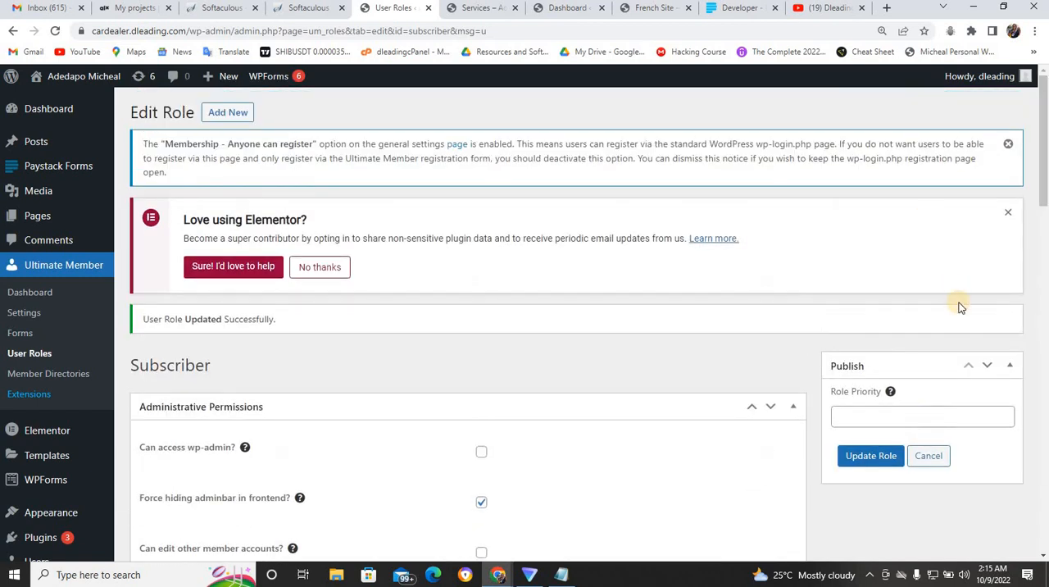
{"action": "left_click", "coordinate": [870, 460]}
- Enable the Account Activation Email in Ultimate Member's e-mail settings and save the changes
{"action": "left_click", "coordinate": [28, 314]}
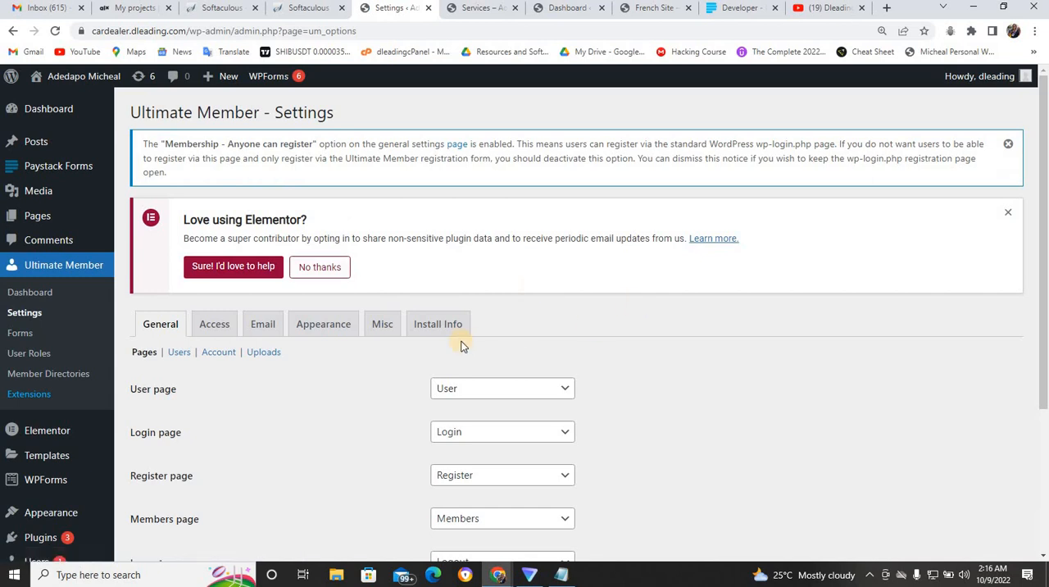
{"action": "left_click", "coordinate": [264, 324]}
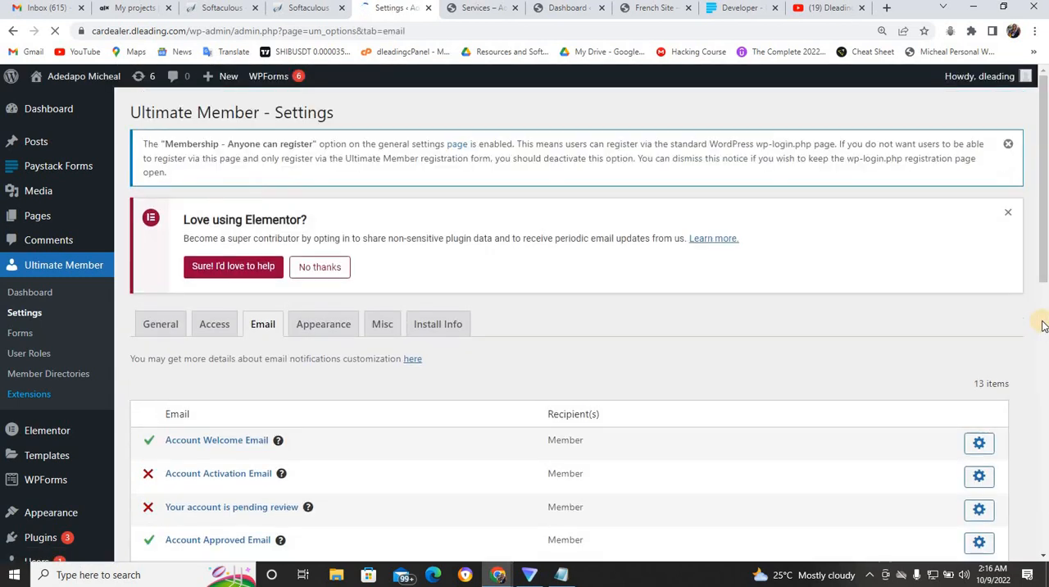
{"action": "left_click_drag", "start_coordinate": [1044, 278], "coordinate": [1045, 344]}
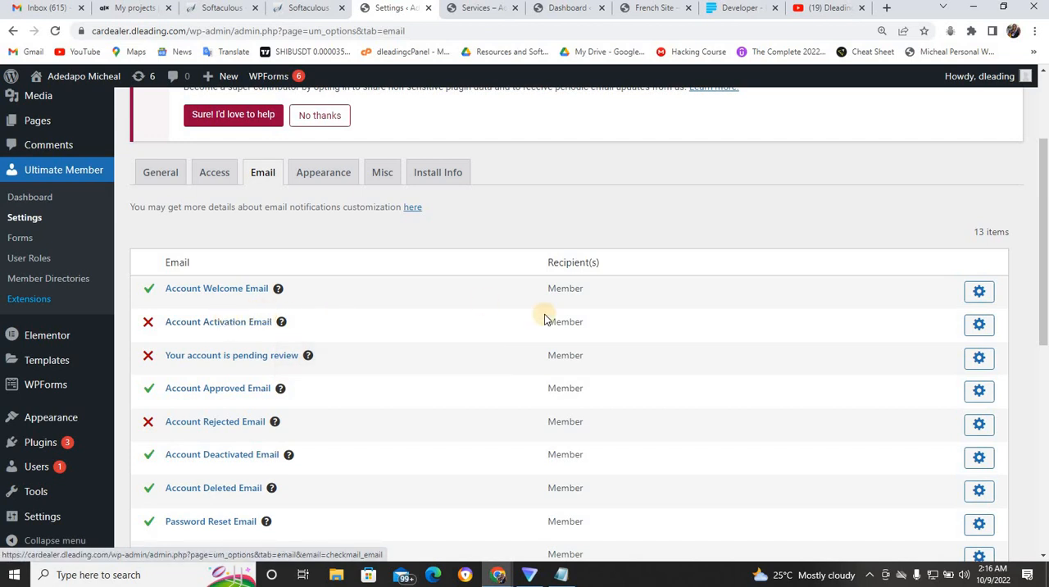
{"action": "left_click", "coordinate": [979, 326]}
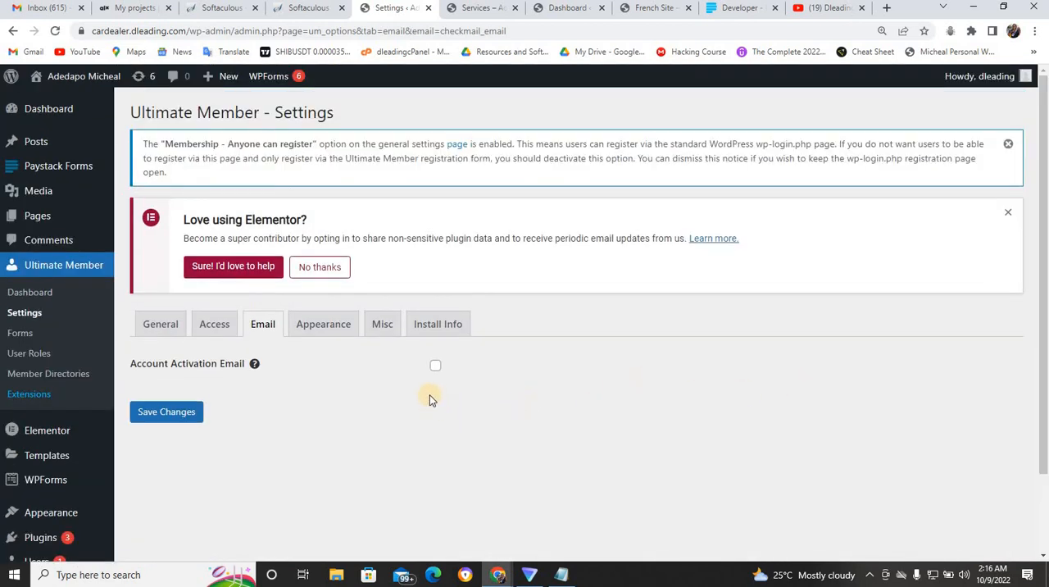
{"action": "left_click", "coordinate": [435, 366]}
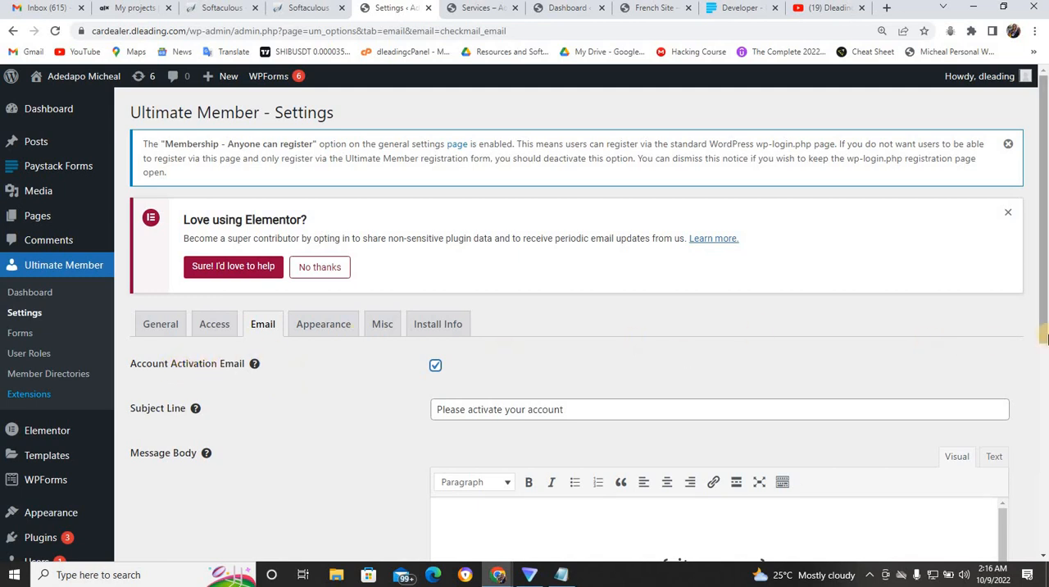
{"action": "scroll", "coordinate": [1044, 332], "scroll_direction": "down", "scroll_amount": 5}
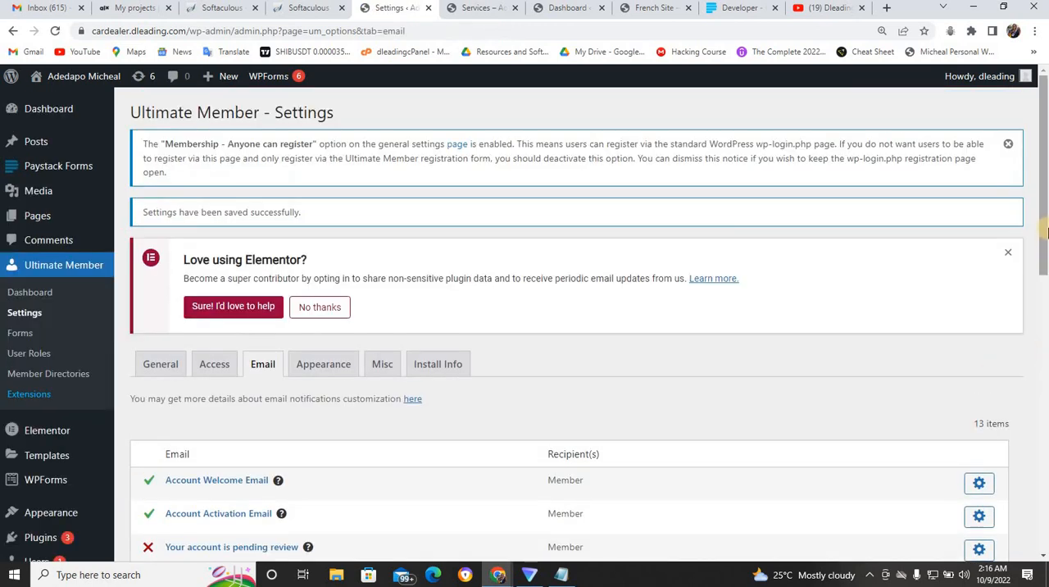
- Enable the Account Needs Review Notification in the e-mail settings and save the changes
{"action": "scroll", "coordinate": [1045, 225], "scroll_direction": "down", "scroll_amount": 3}
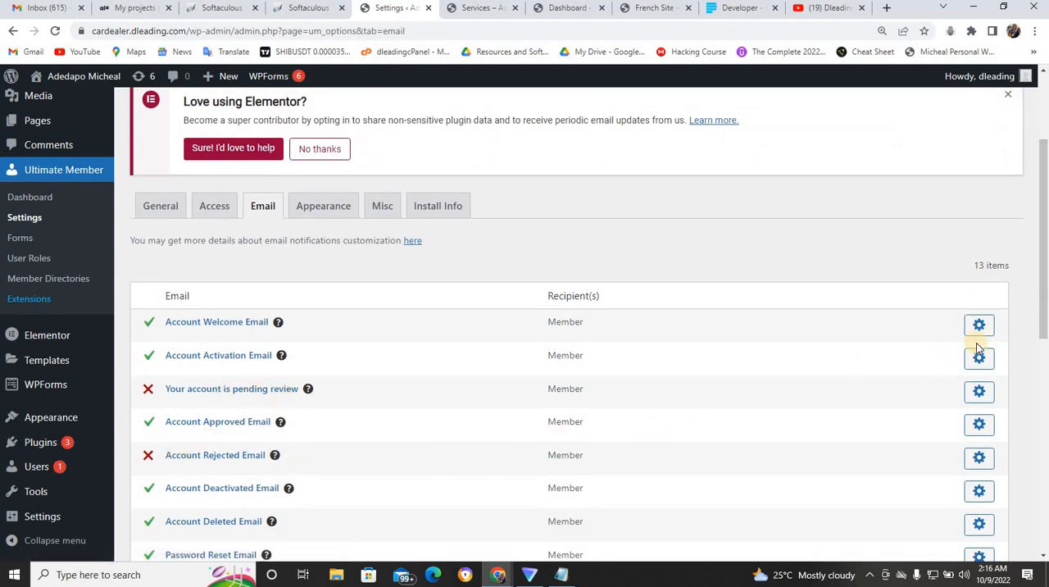
{"action": "scroll", "coordinate": [1044, 327], "scroll_direction": "down", "scroll_amount": 5}
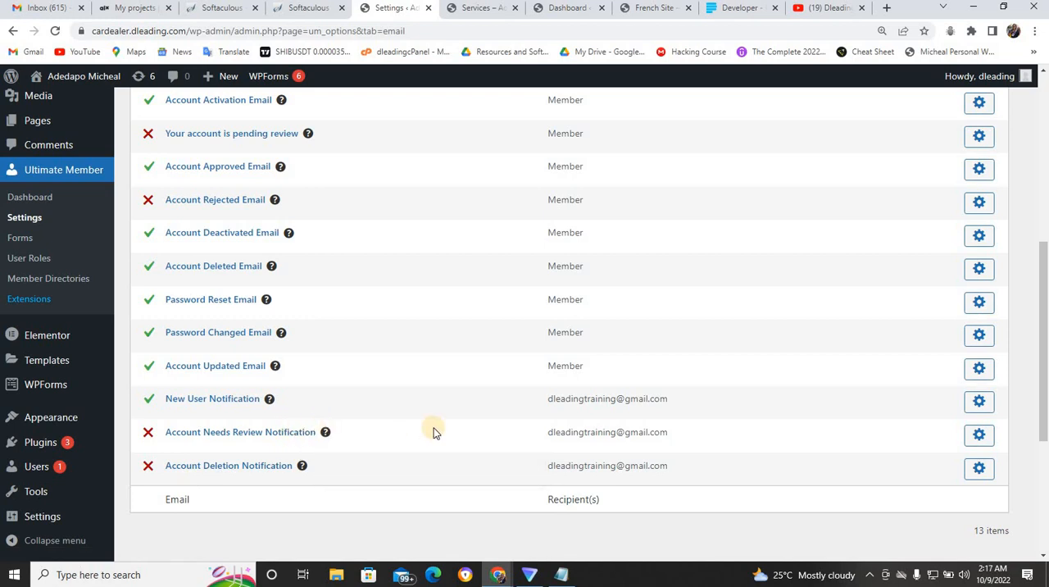
{"action": "left_click", "coordinate": [974, 431]}
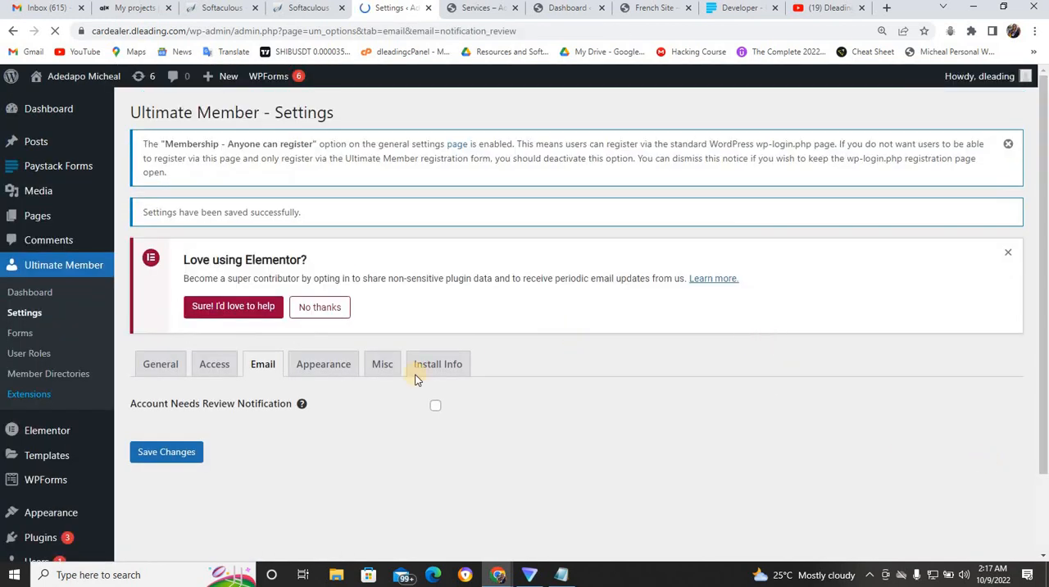
{"action": "left_click", "coordinate": [436, 406]}
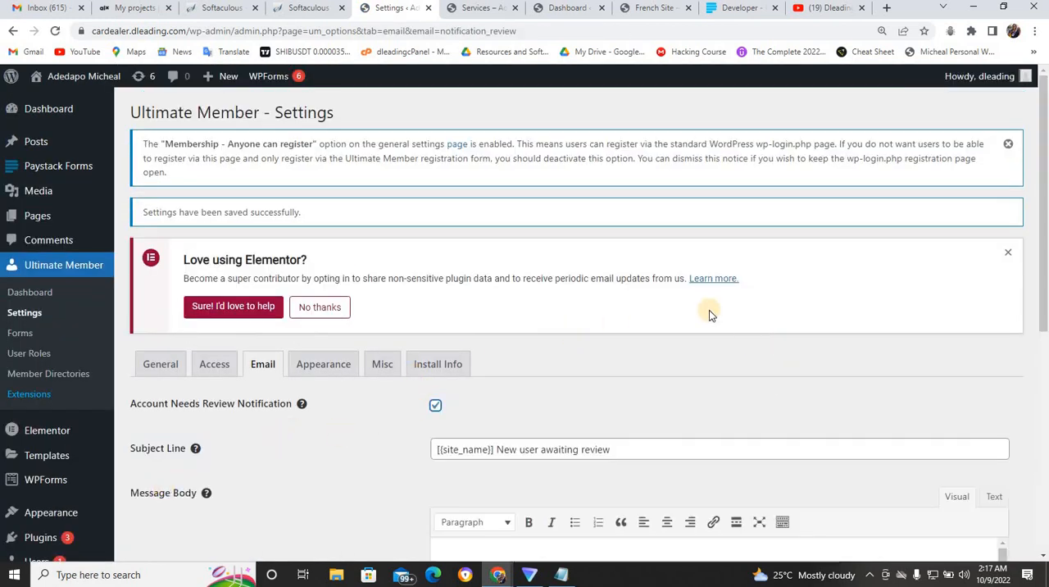
{"action": "left_click_drag", "start_coordinate": [1045, 182], "coordinate": [1045, 431]}
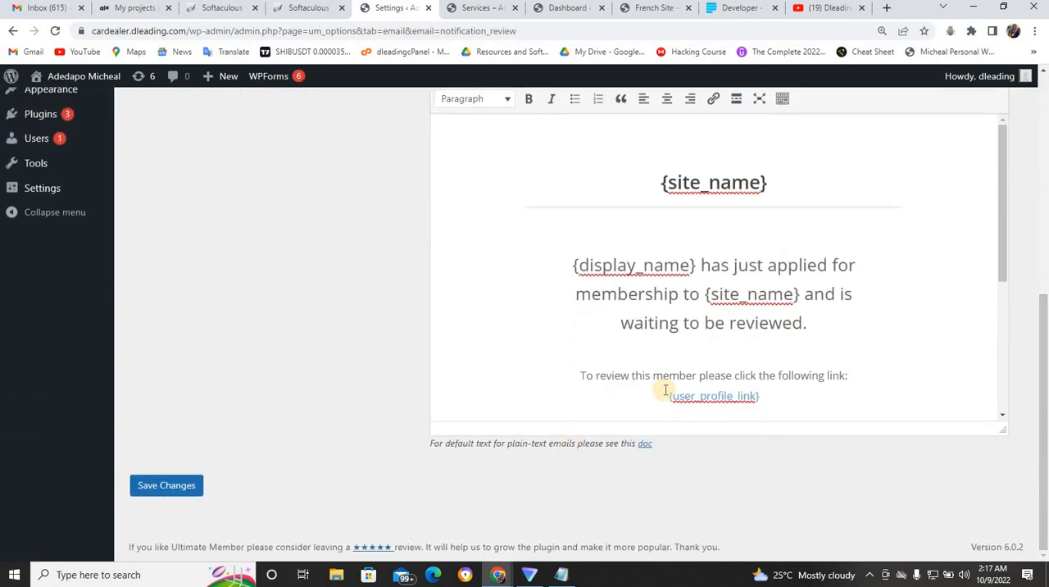
{"action": "left_click", "coordinate": [185, 486]}
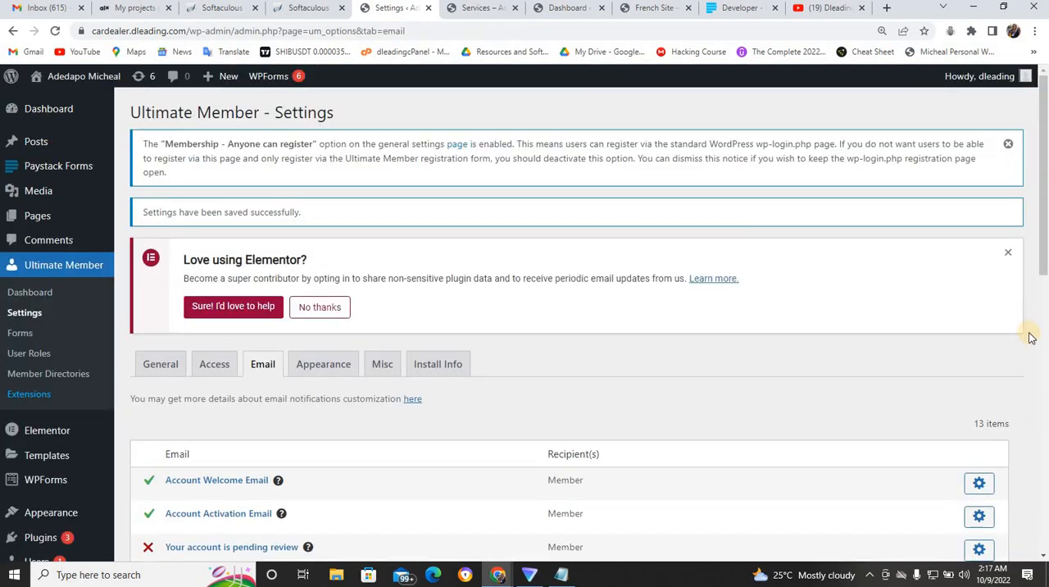
- Enable the "Your account is pending review" e-mail for members and save the changes
{"action": "scroll", "coordinate": [1046, 263], "scroll_direction": "down", "scroll_amount": 2}
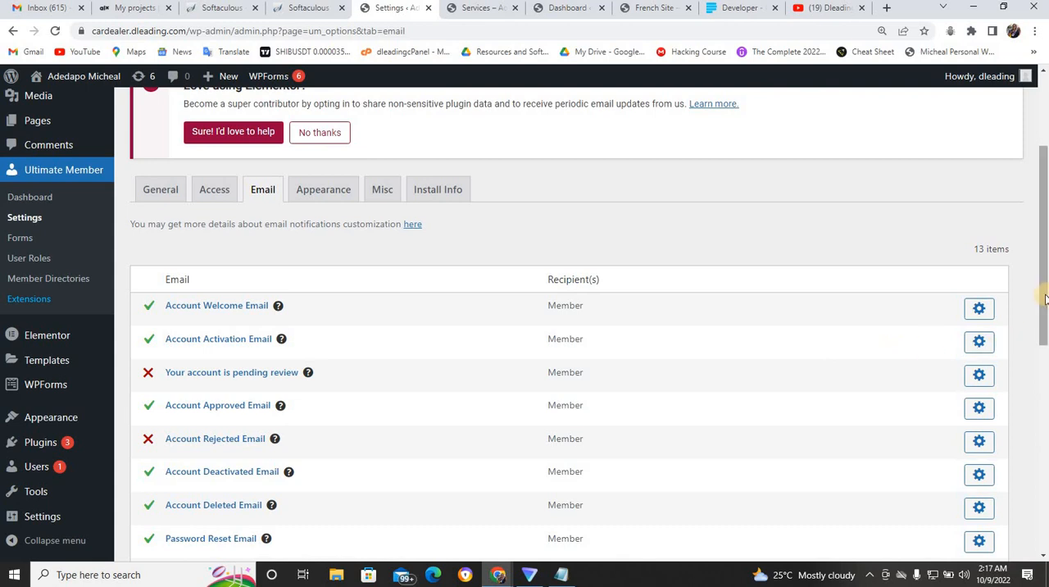
{"action": "left_click_drag", "start_coordinate": [1045, 300], "coordinate": [1045, 344]}
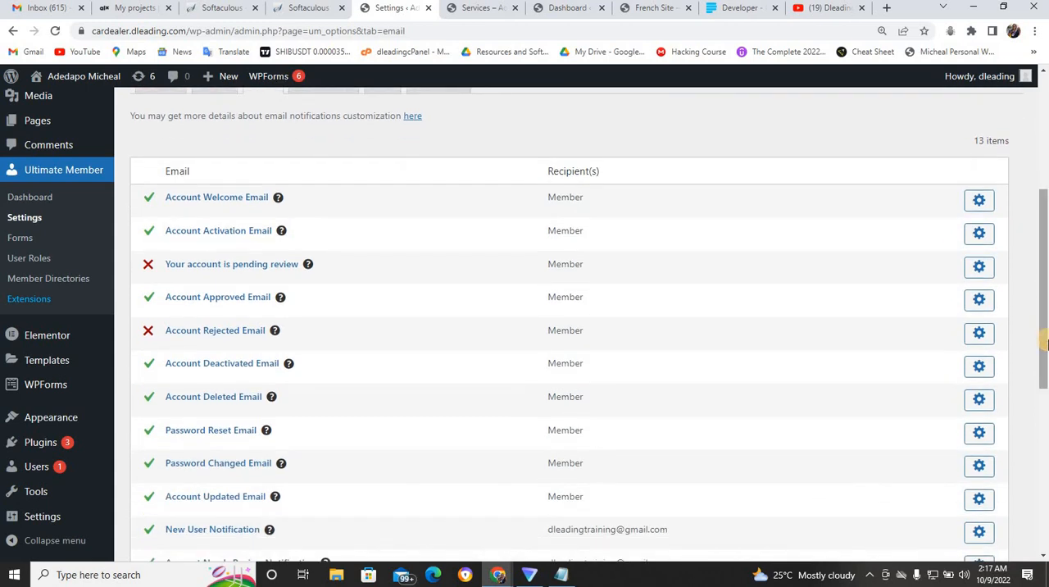
{"action": "left_click_drag", "start_coordinate": [1045, 328], "coordinate": [1046, 365]}
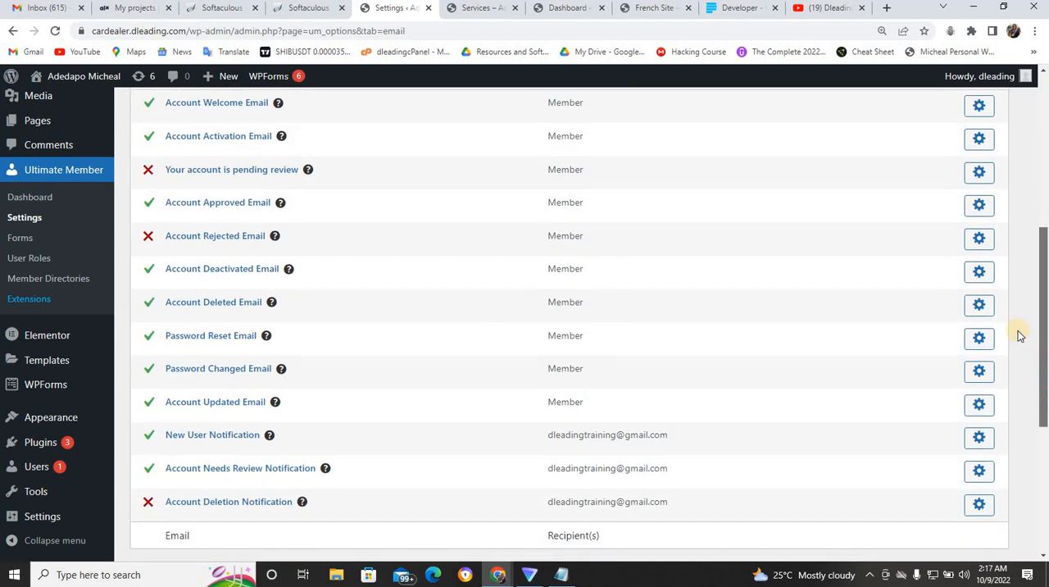
{"action": "left_click", "coordinate": [979, 176]}
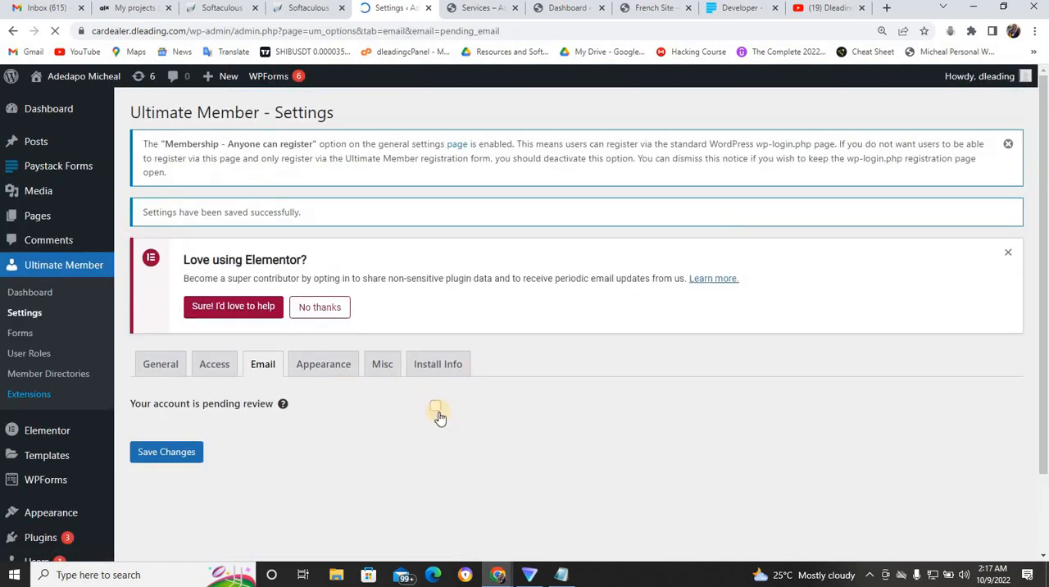
{"action": "left_click", "coordinate": [189, 451]}
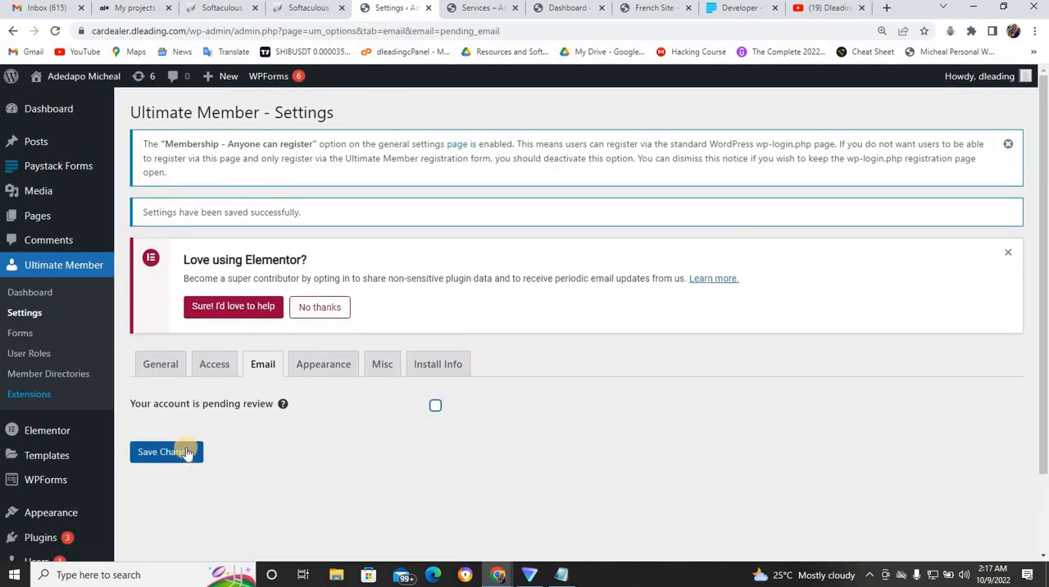
{"action": "left_click", "coordinate": [435, 407]}
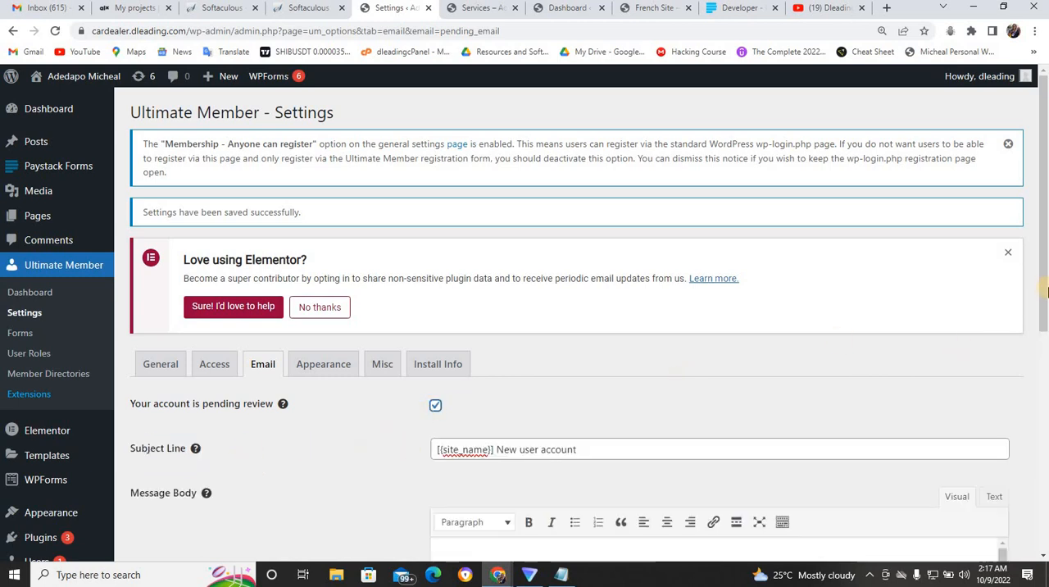
{"action": "left_click_drag", "start_coordinate": [1047, 291], "coordinate": [1046, 492]}
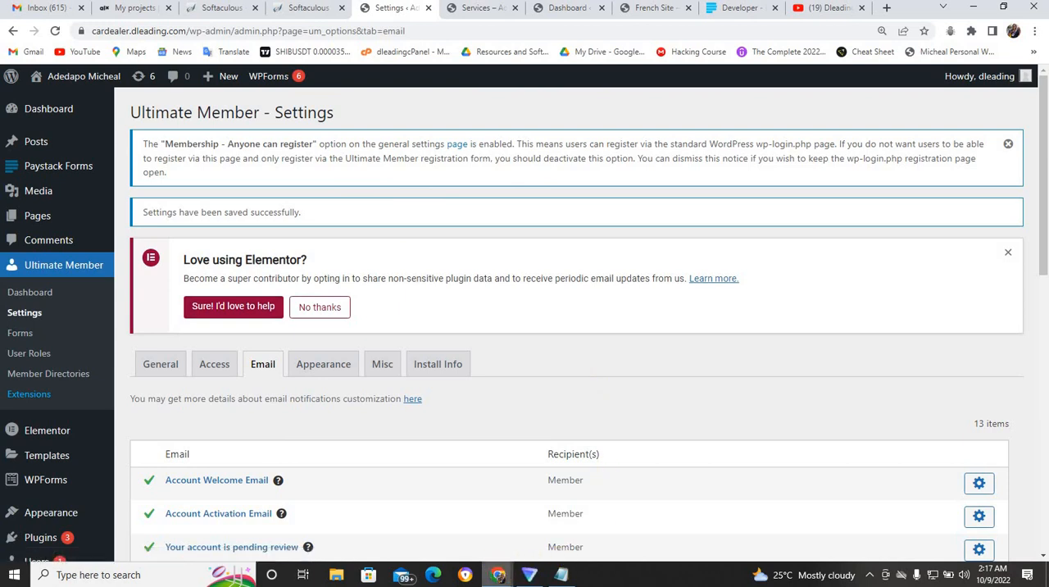
- Check the Register page in the incognito window, then view the list of available Google accounts in Gmail
{"action": "mouse_move", "coordinate": [519, 563]}
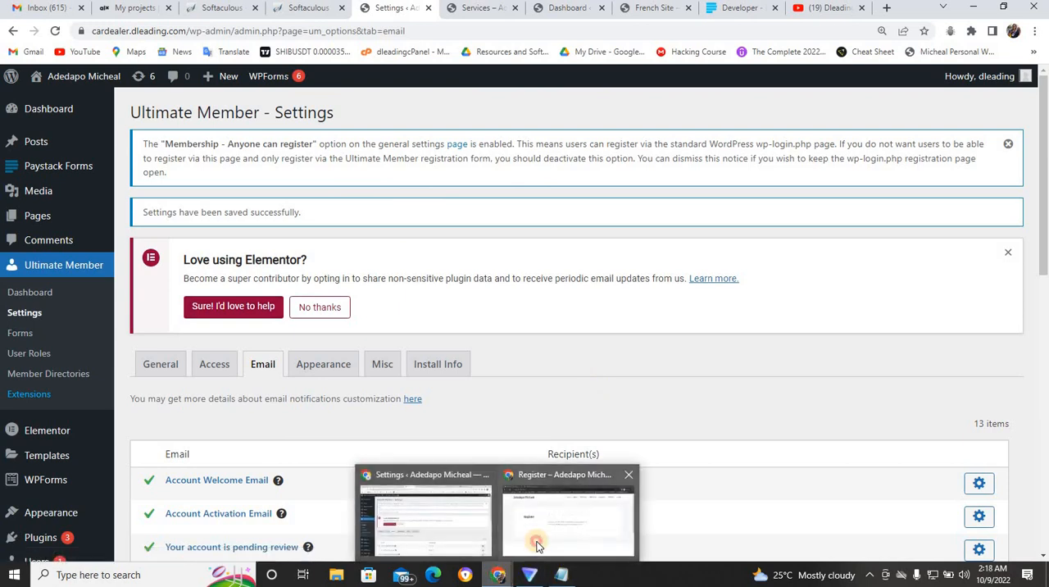
{"action": "left_click", "coordinate": [534, 541]}
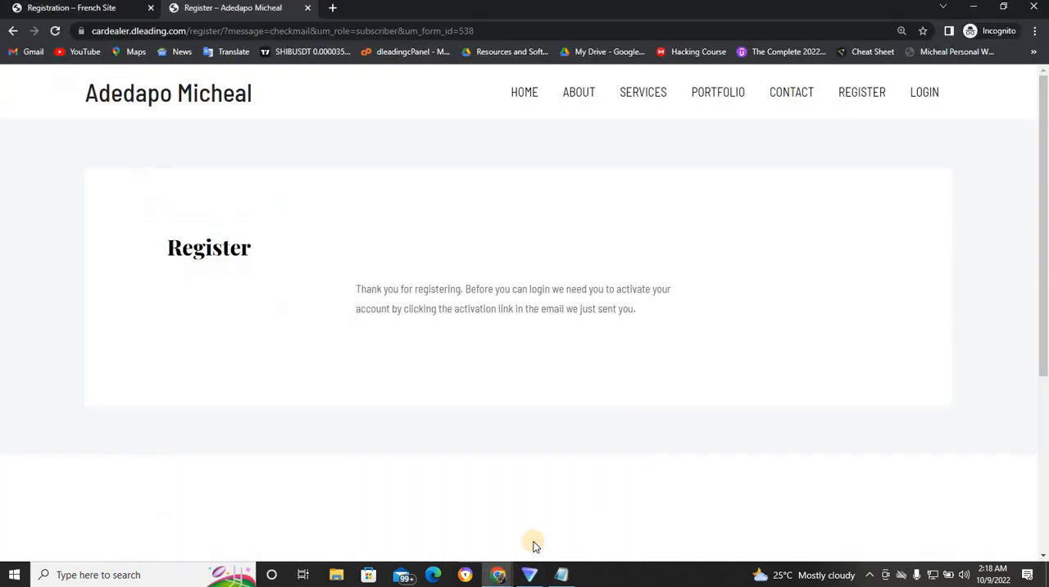
{"action": "left_click", "coordinate": [499, 573]}
{"action": "left_click", "coordinate": [434, 444]}
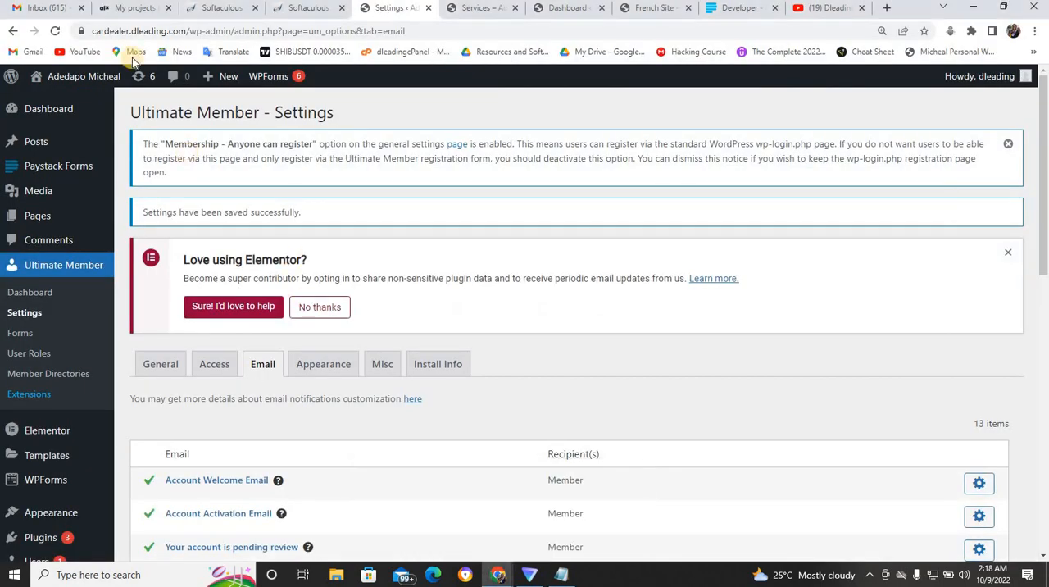
{"action": "left_click", "coordinate": [28, 8]}
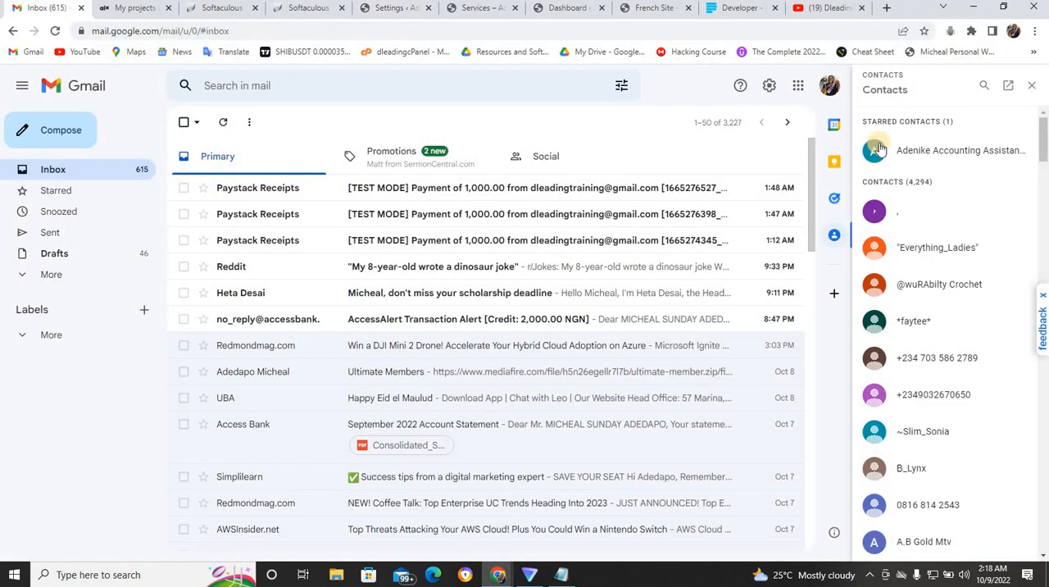
{"action": "left_click", "coordinate": [830, 85]}
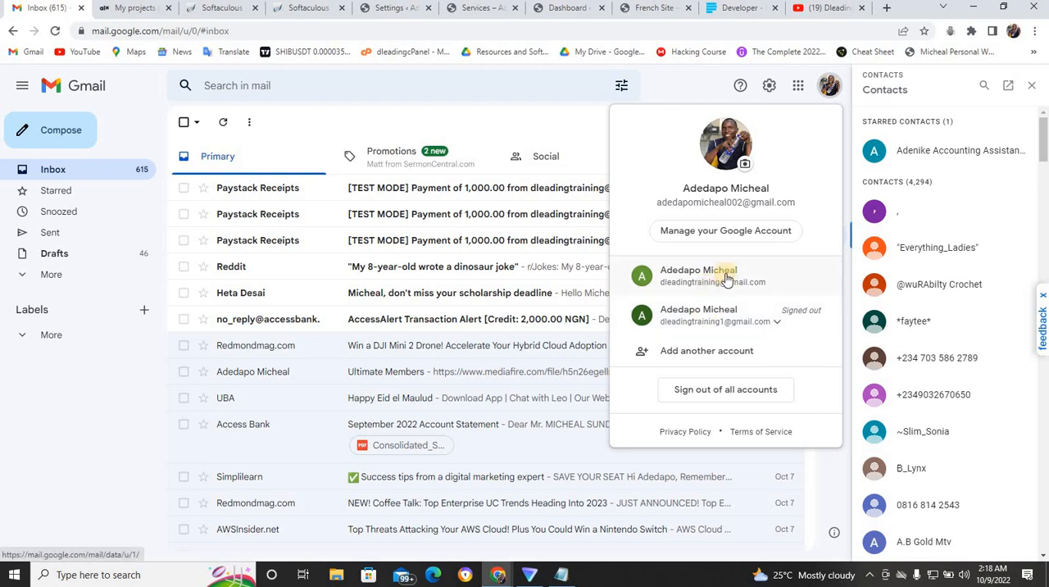
- Delete the third user in the site's Users list, an approved subscriber, and confirm the deletion
{"action": "left_click", "coordinate": [382, 14]}
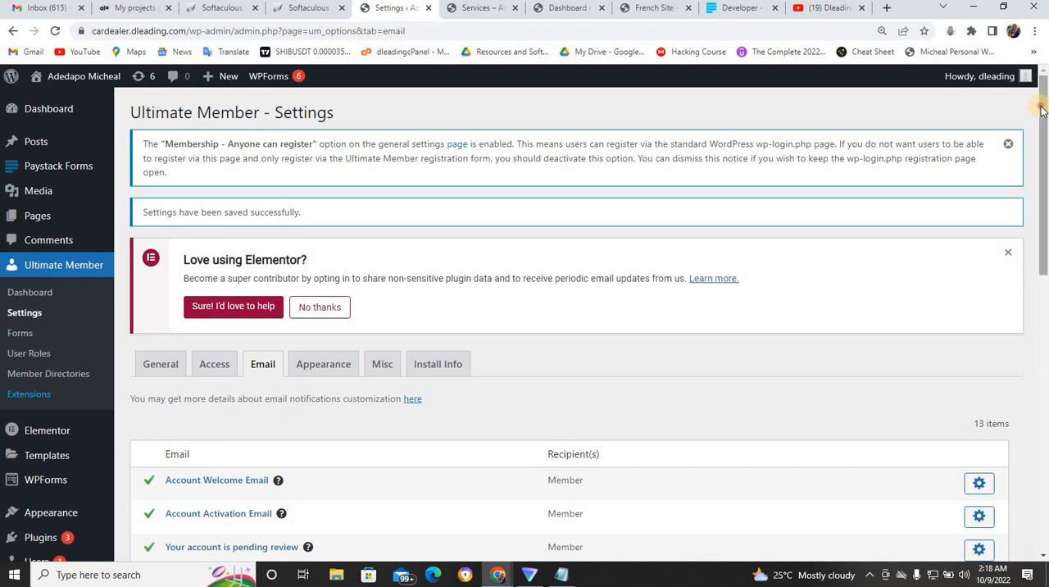
{"action": "scroll", "coordinate": [1039, 167], "scroll_direction": "down", "scroll_amount": 3}
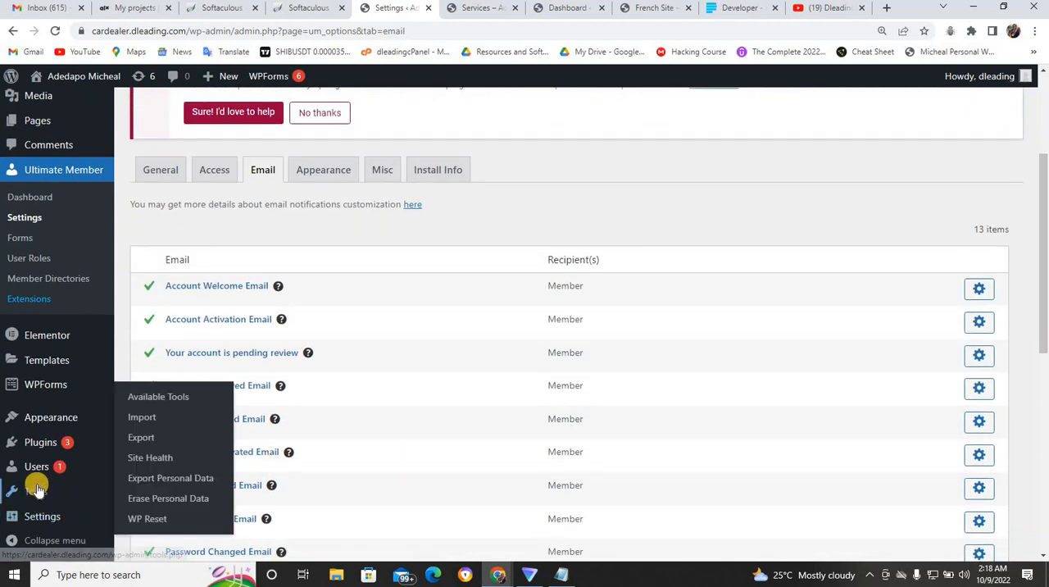
{"action": "mouse_move", "coordinate": [41, 466]}
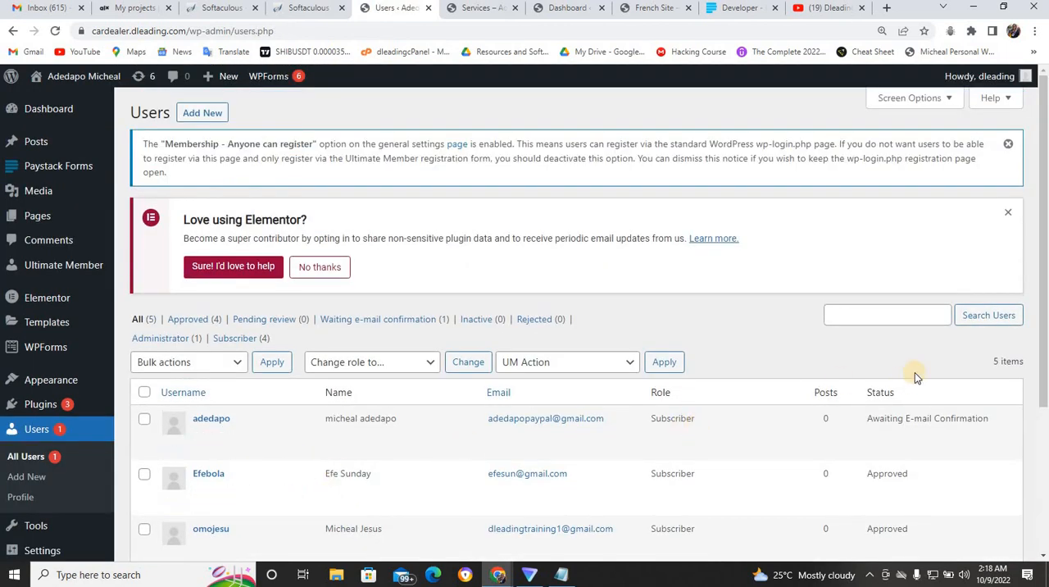
{"action": "scroll", "coordinate": [1043, 315], "scroll_direction": "down", "scroll_amount": 2}
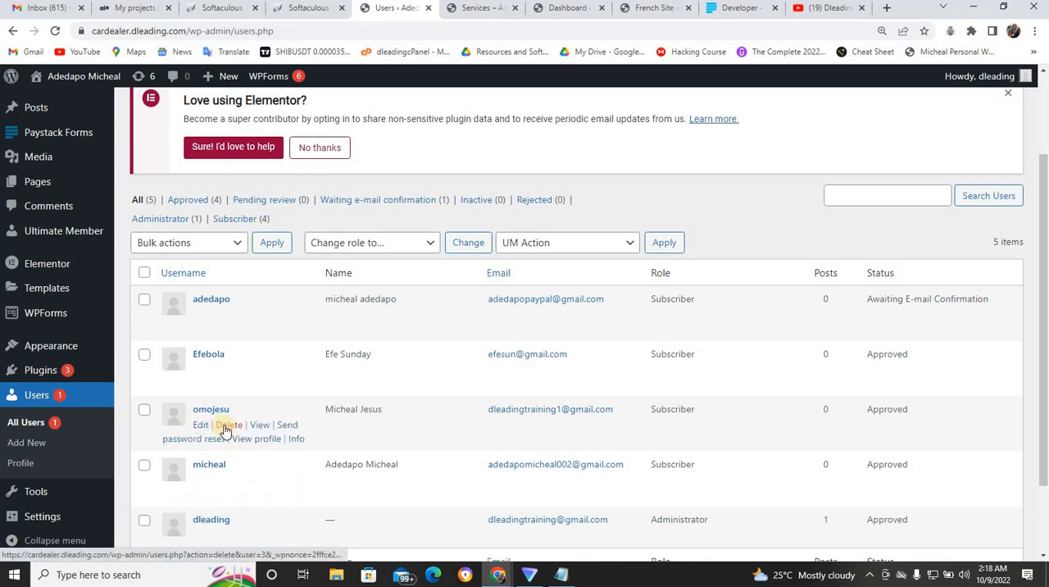
{"action": "left_click", "coordinate": [145, 410]}
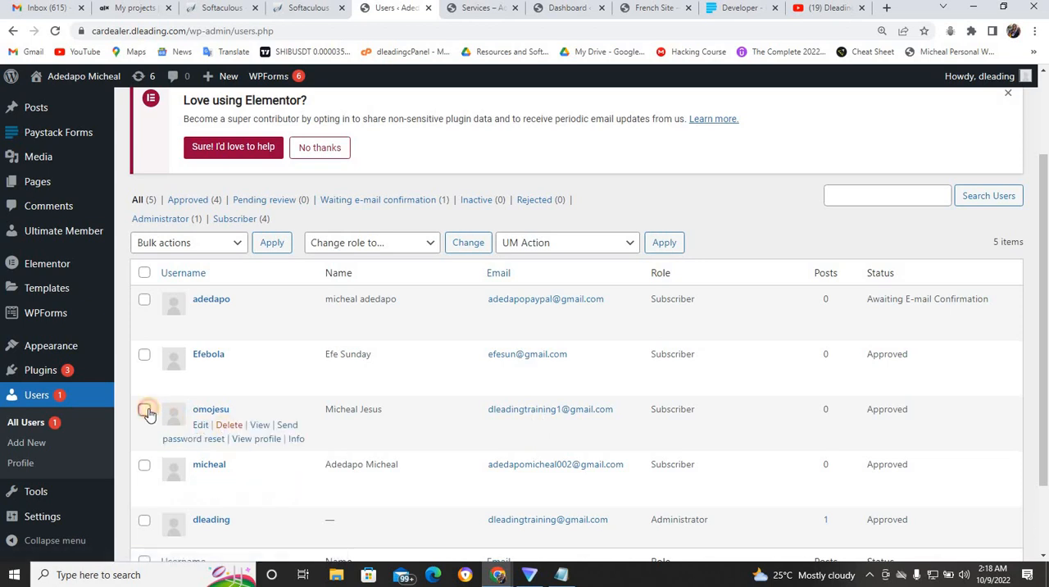
{"action": "left_click", "coordinate": [228, 425]}
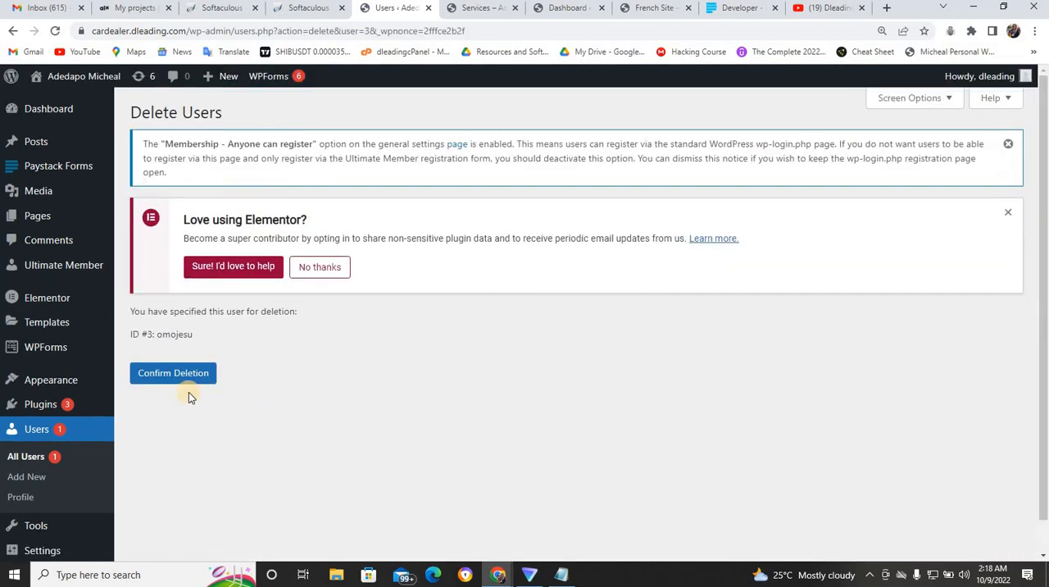
{"action": "left_click", "coordinate": [192, 371]}
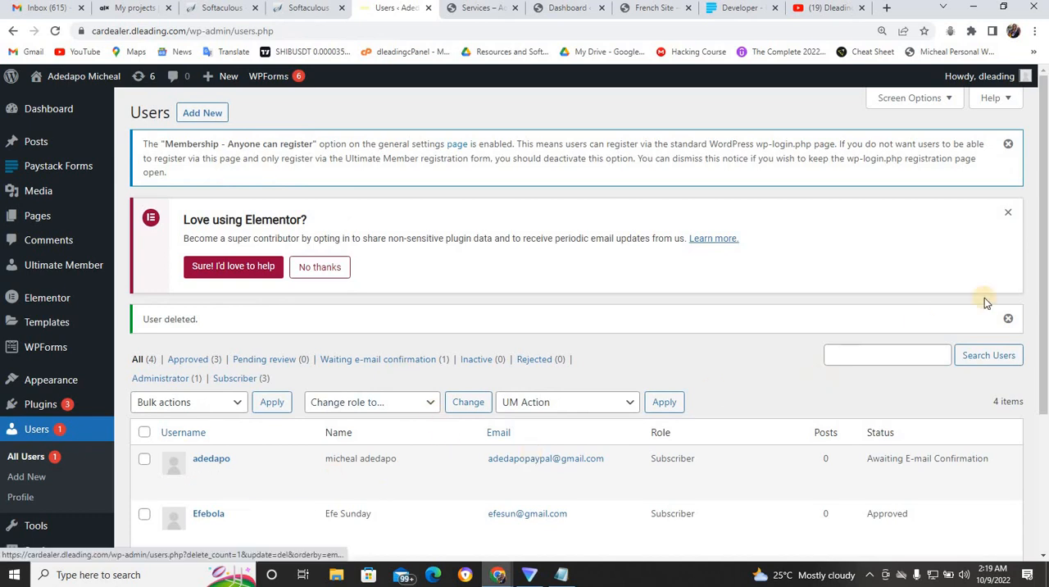
{"action": "left_click_drag", "start_coordinate": [1044, 294], "coordinate": [1046, 377]}
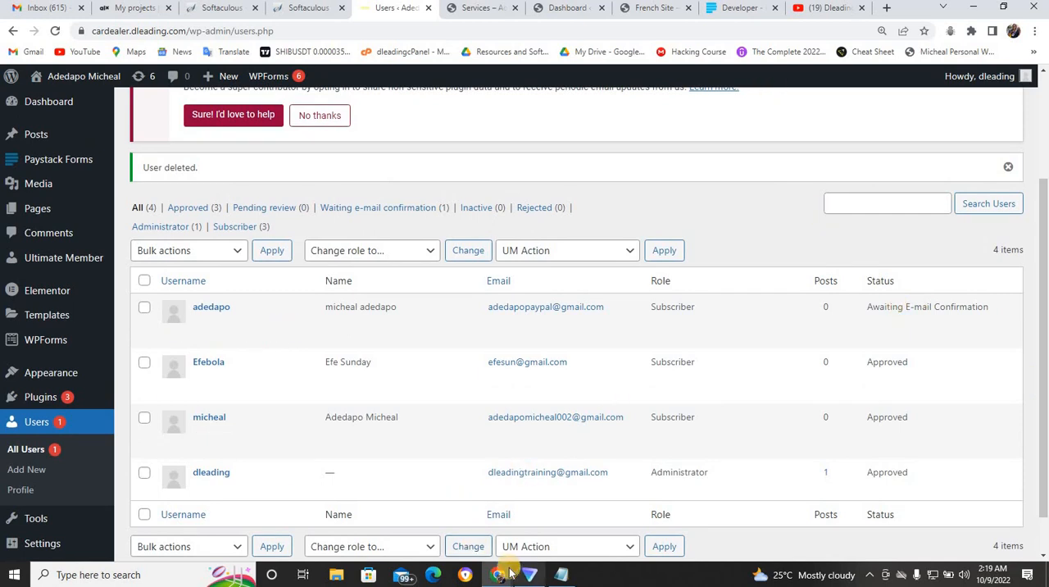
- Open a fresh Register form in the incognito window and fill in the new member's username, first name and last name
{"action": "mouse_move", "coordinate": [498, 573]}
{"action": "left_click", "coordinate": [518, 529]}
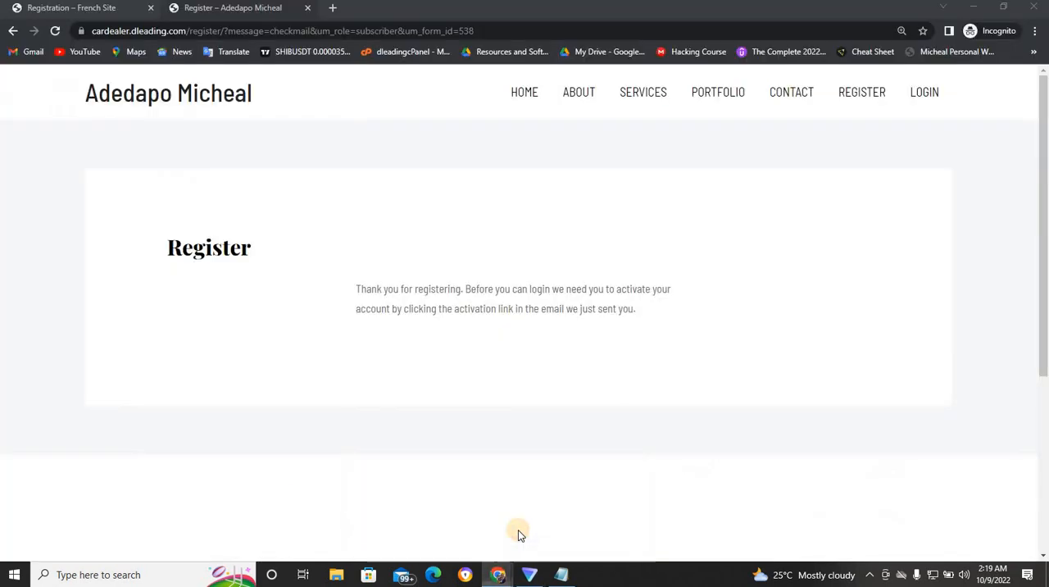
{"action": "left_click", "coordinate": [863, 94]}
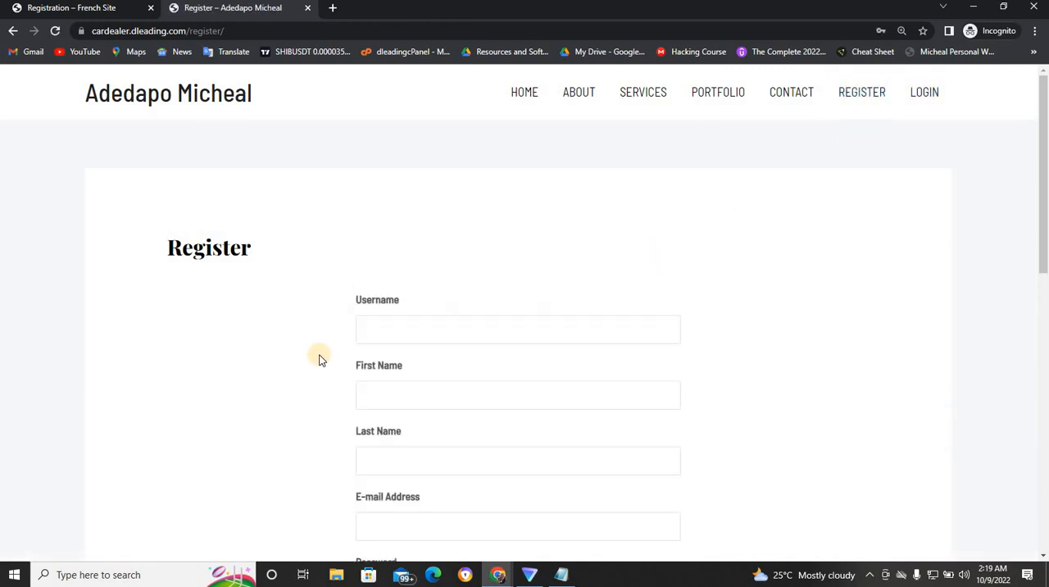
{"action": "left_click", "coordinate": [403, 329]}
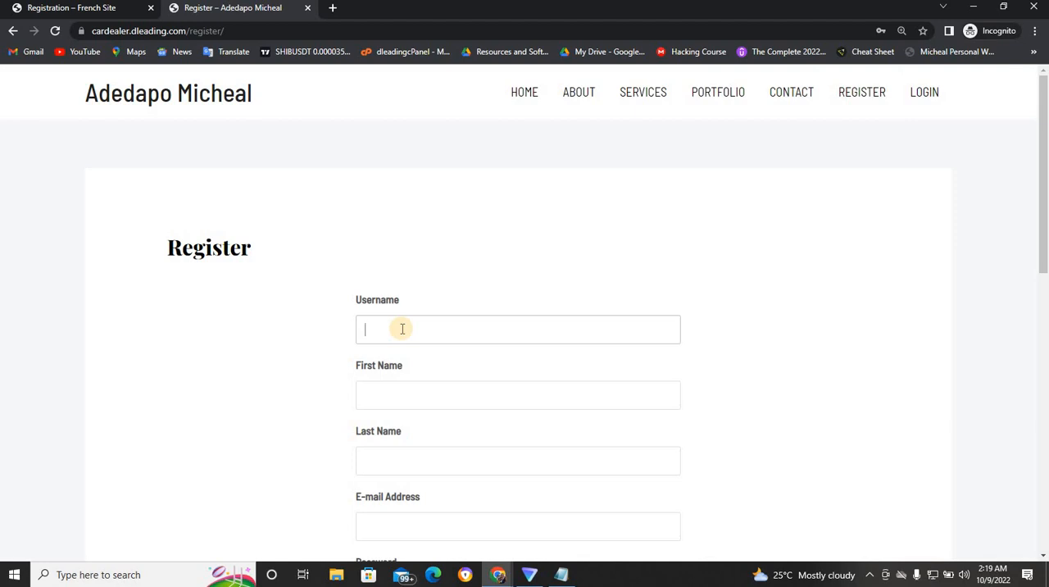
{"action": "type", "text": "mary"}
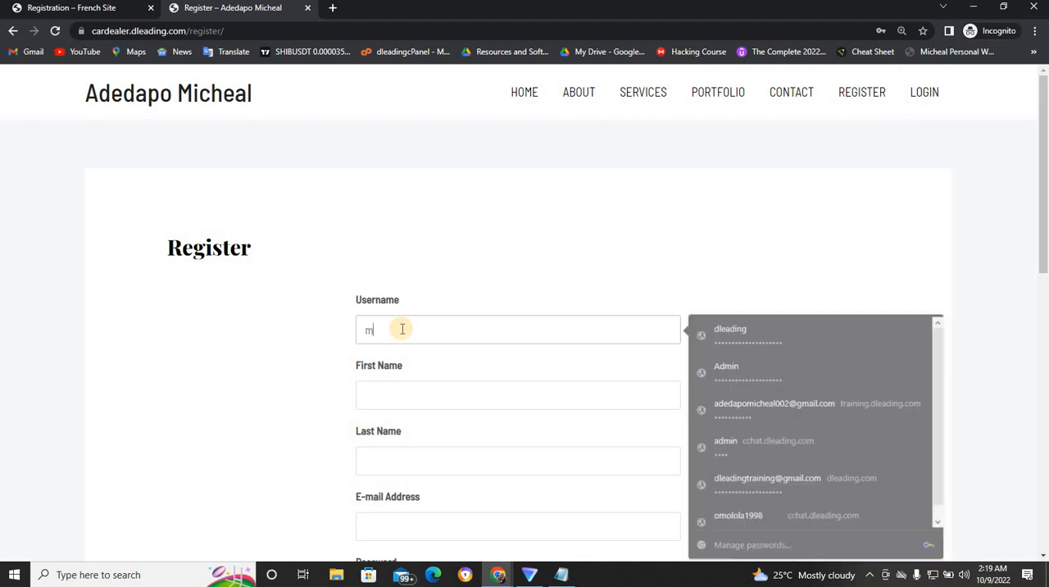
{"action": "left_click", "coordinate": [391, 390]}
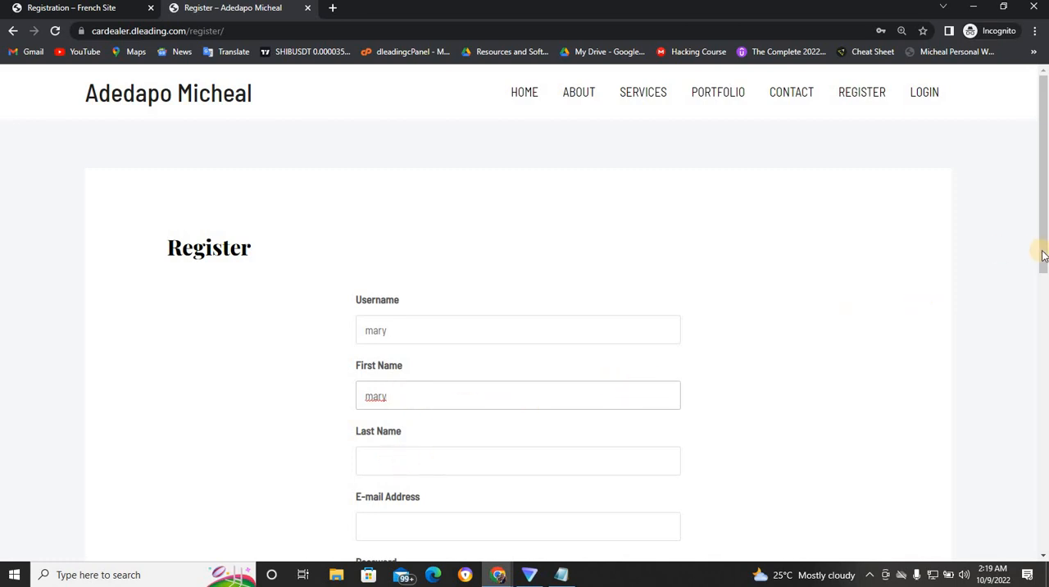
{"action": "left_click_drag", "start_coordinate": [1043, 254], "coordinate": [1041, 304]}
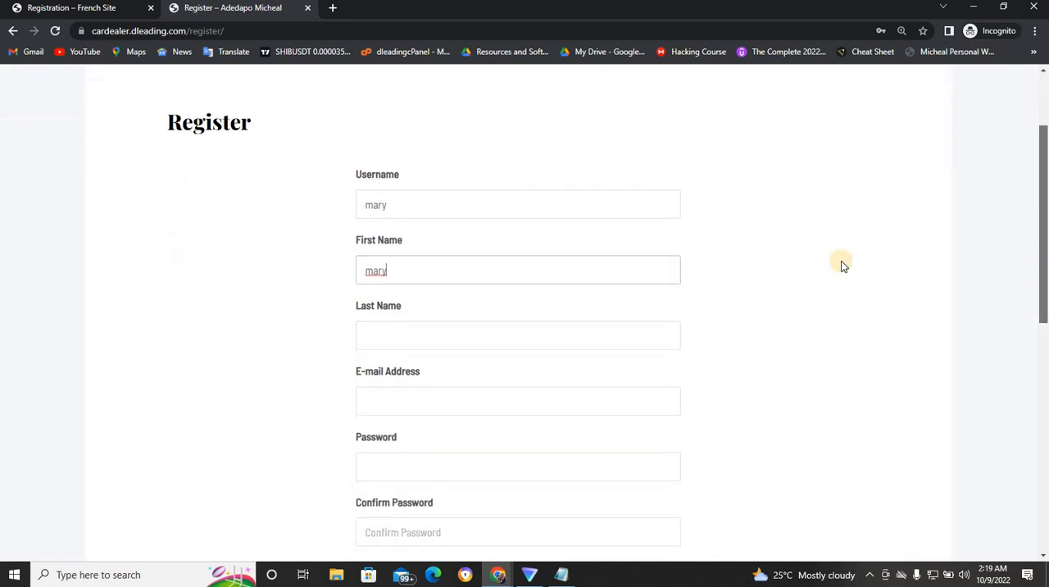
{"action": "left_click", "coordinate": [541, 201]}
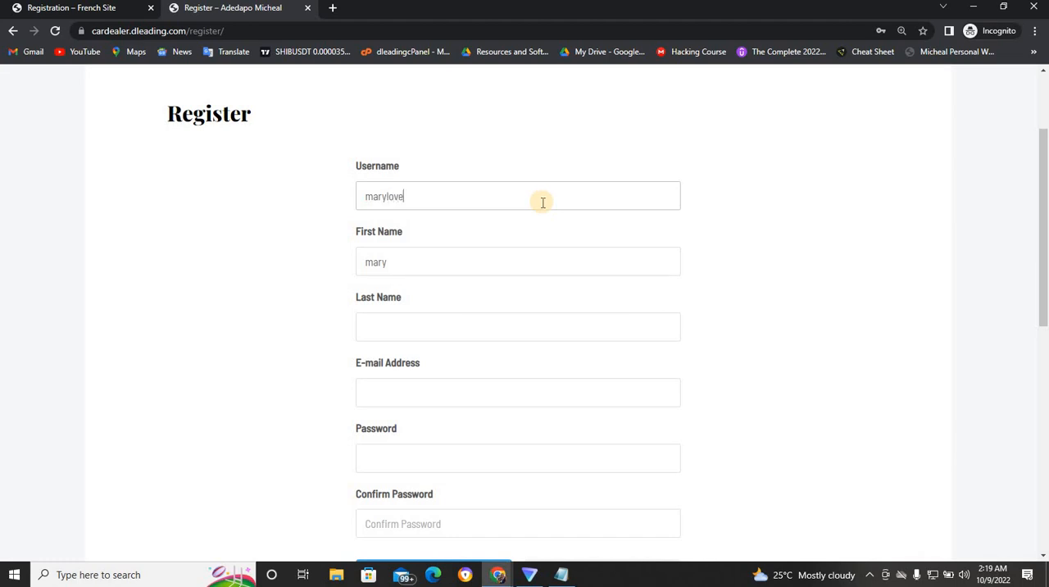
{"action": "left_click", "coordinate": [453, 321]}
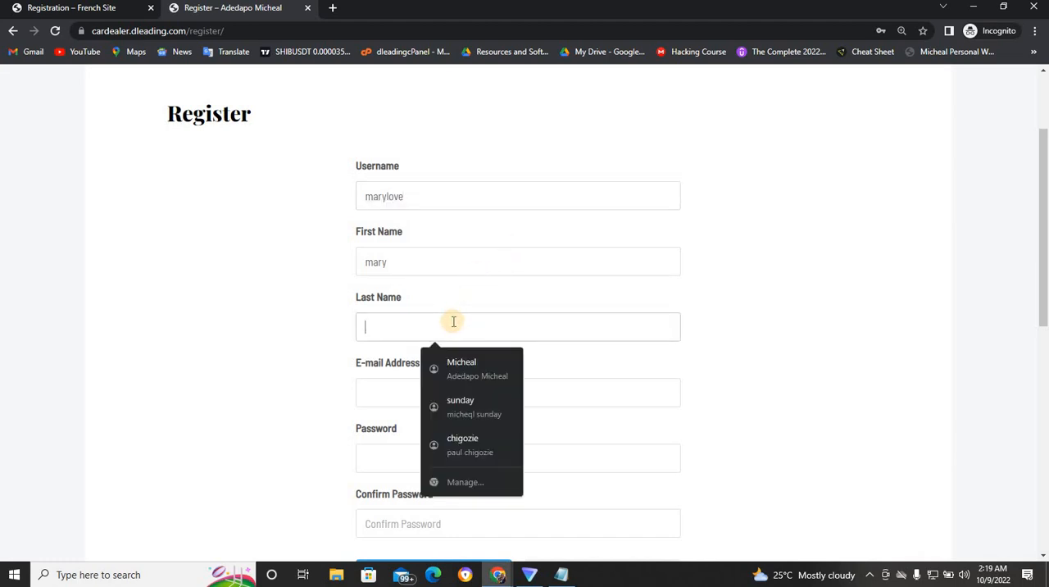
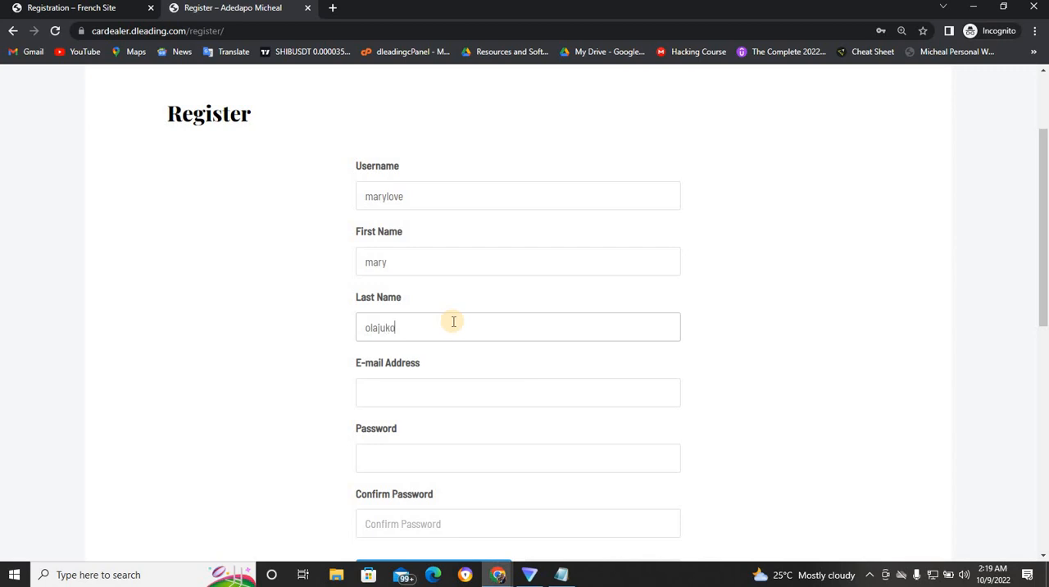
- Fill in the new member's e-mail address on the registration form
{"action": "left_click", "coordinate": [406, 392]}
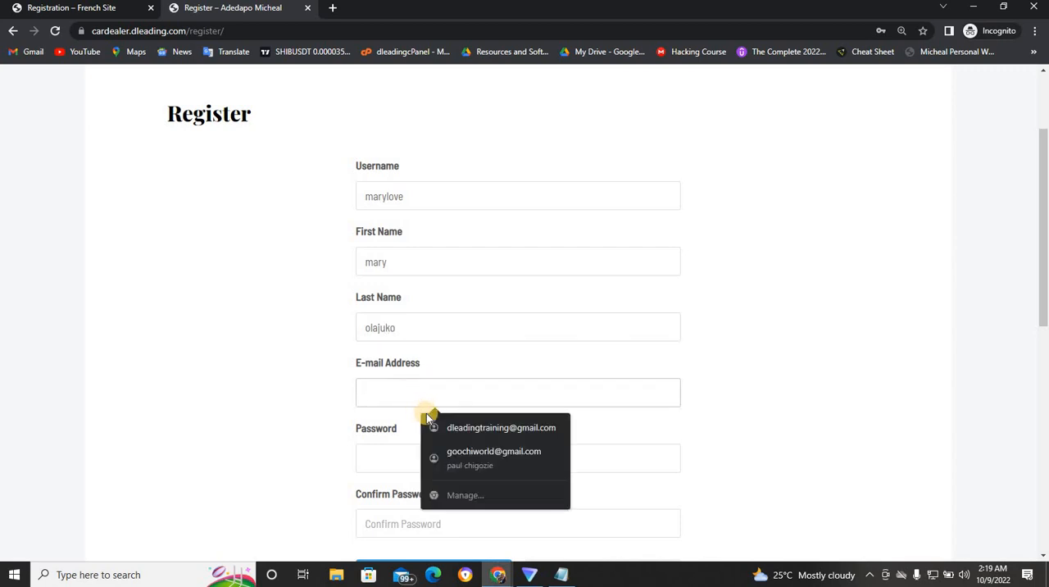
{"action": "left_click", "coordinate": [450, 424]}
{"action": "left_click", "coordinate": [436, 395]}
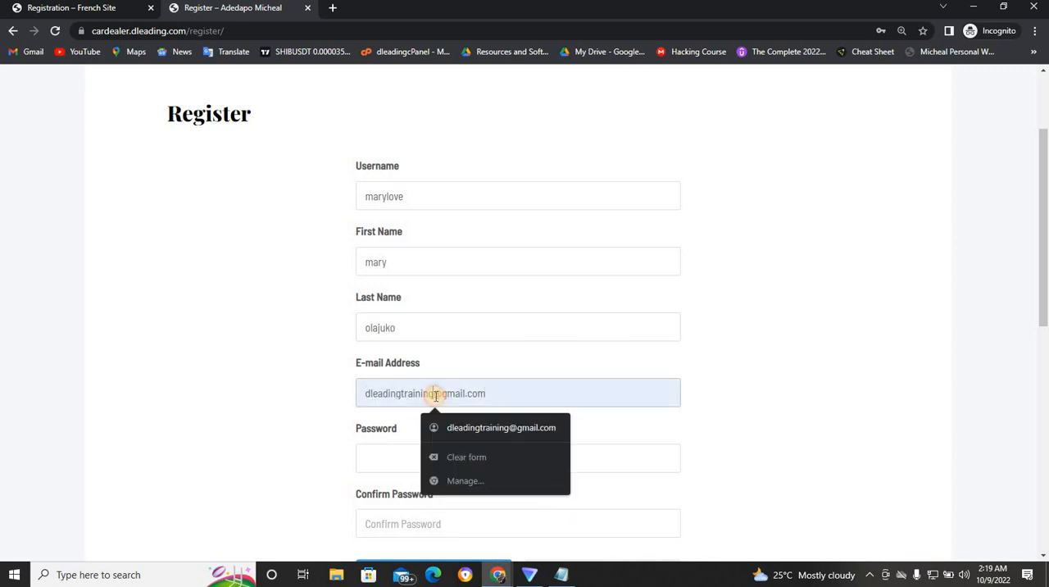
{"action": "type", "text": "1"}
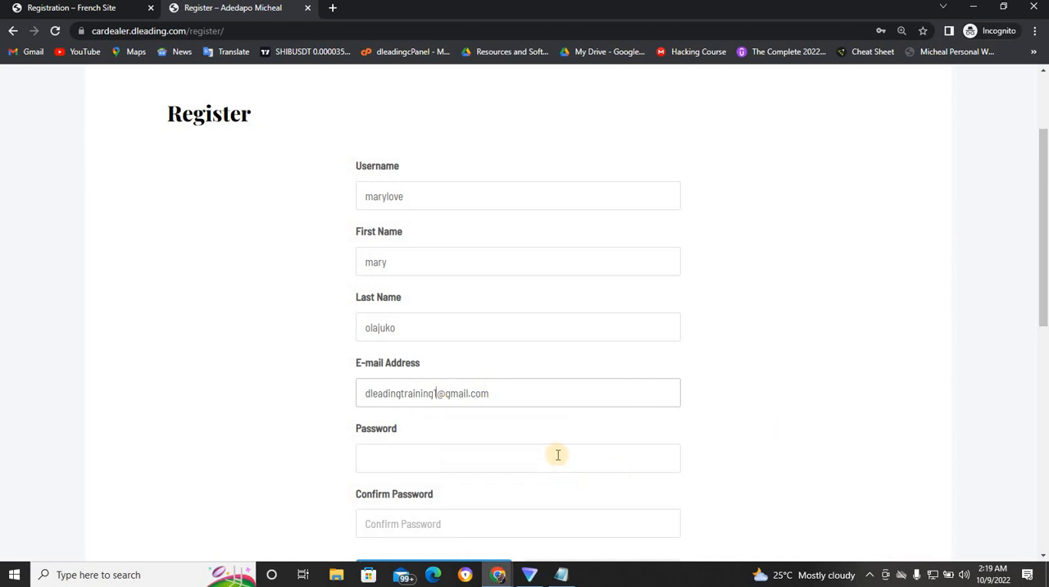
- Enter and confirm the account password, and submit the registration form
{"action": "left_click", "coordinate": [457, 454]}
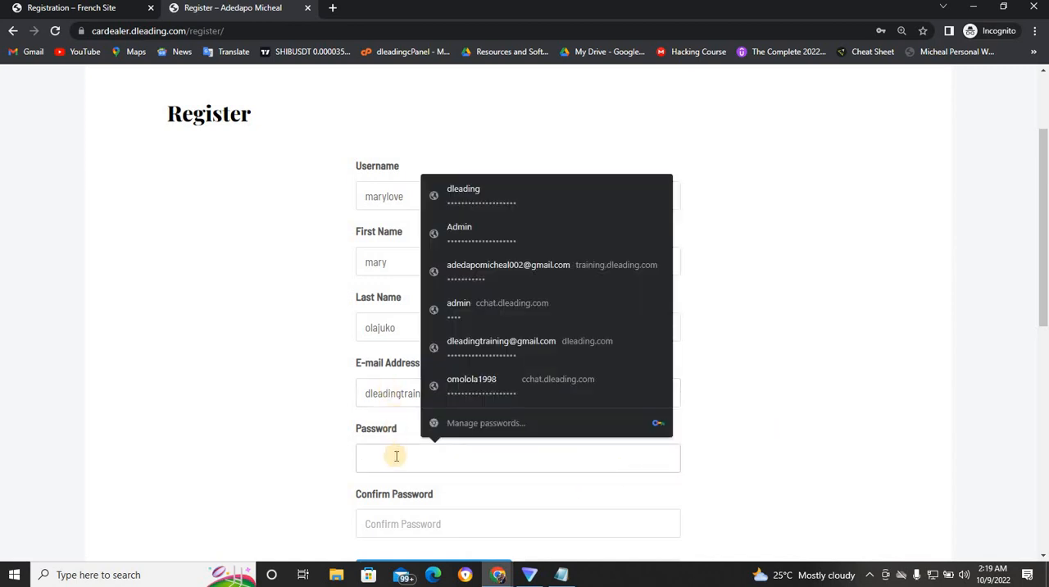
{"action": "type", "text": "1"}
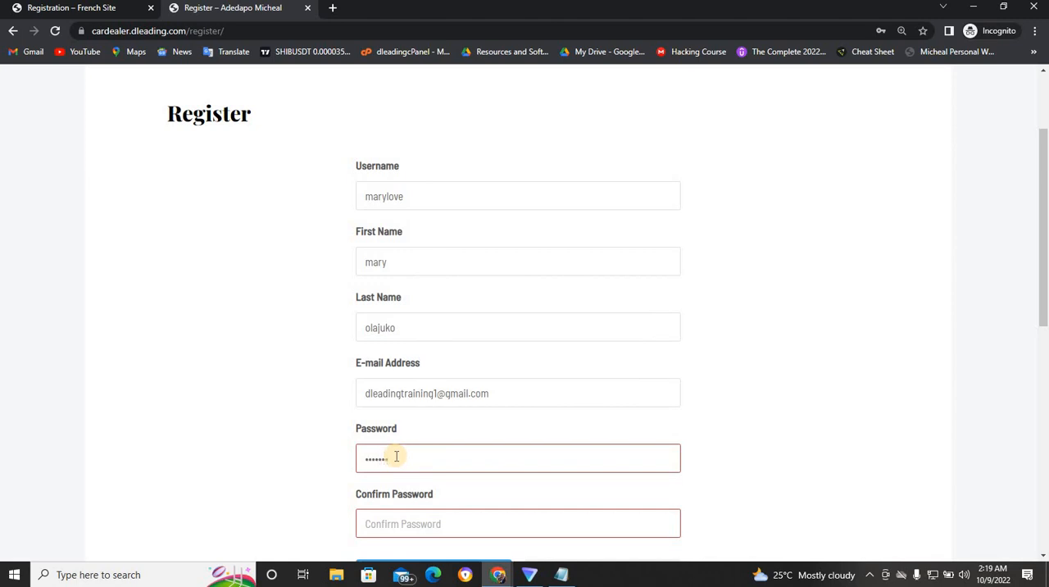
{"action": "type", "text": "2345678"}
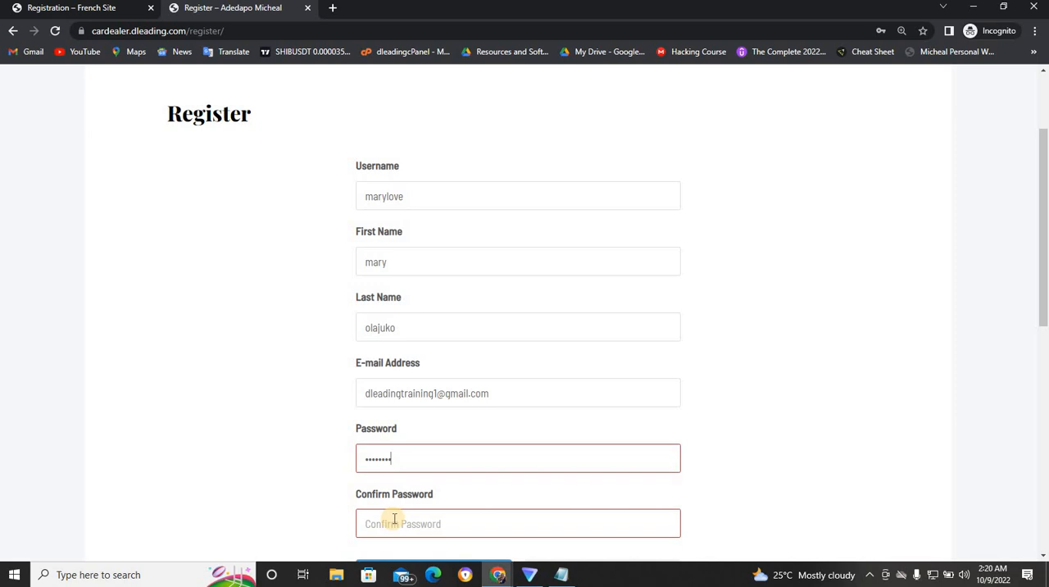
{"action": "left_click", "coordinate": [395, 520]}
{"action": "type", "text": "12"}
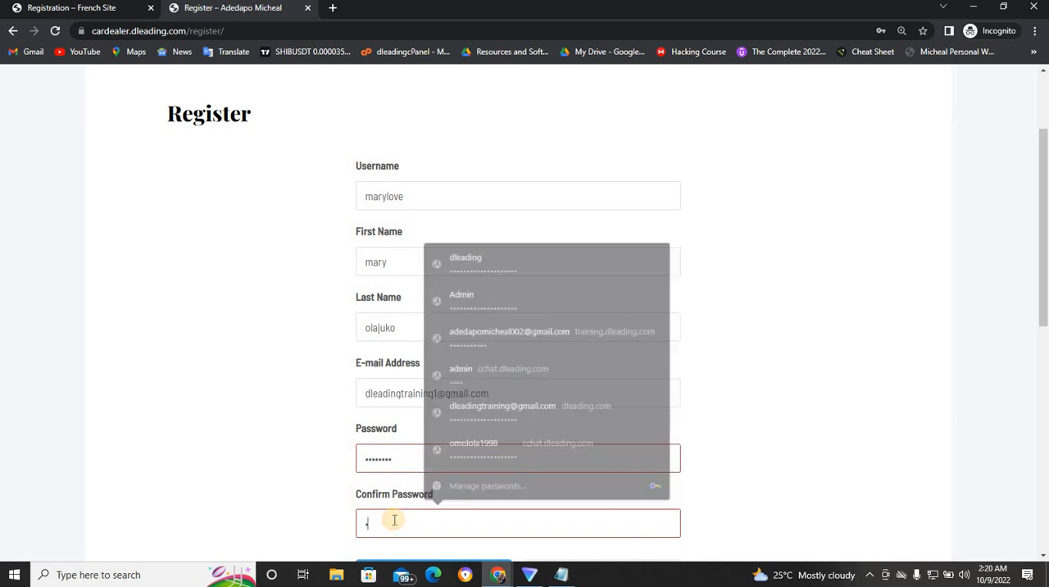
{"action": "type", "text": "34567"}
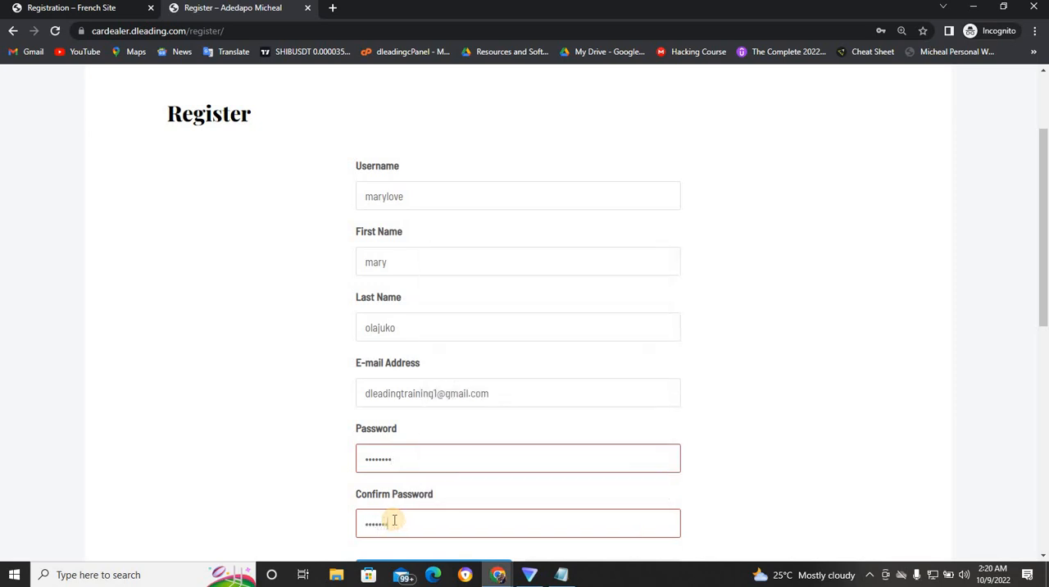
{"action": "type", "text": "8"}
{"action": "scroll", "coordinate": [1039, 242], "scroll_direction": "down", "scroll_amount": 4}
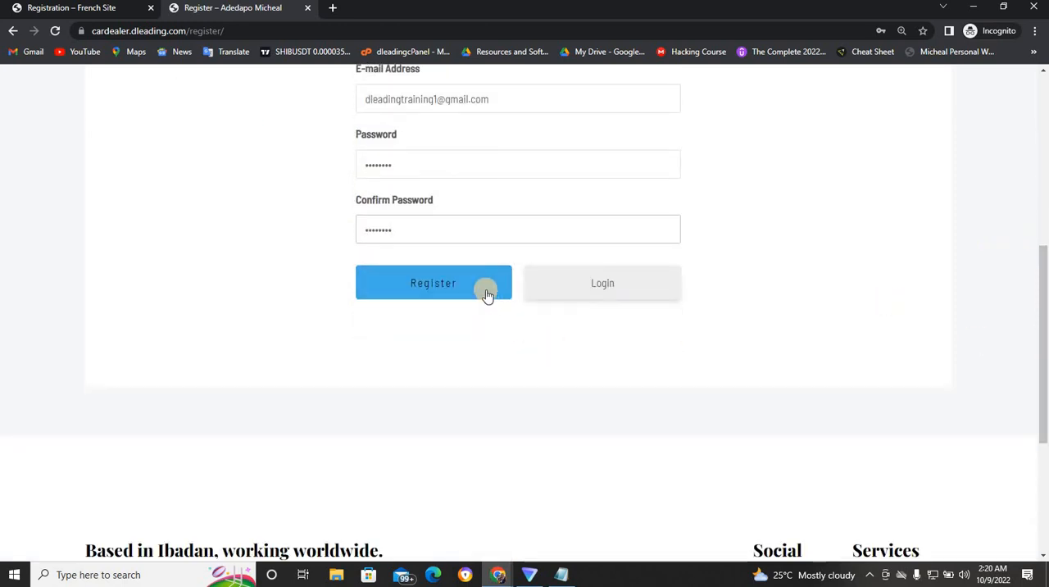
{"action": "left_click", "coordinate": [486, 289]}
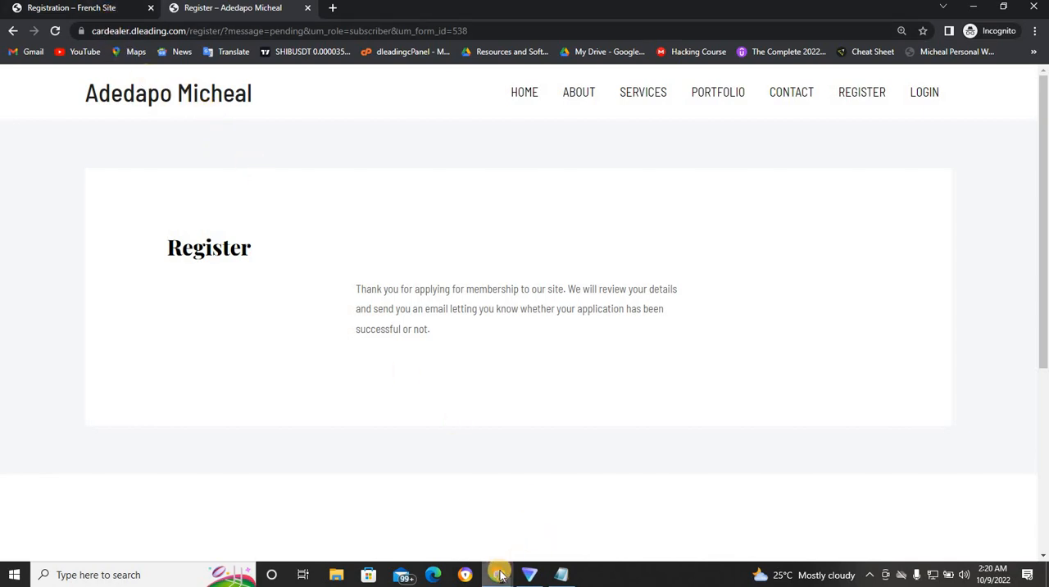
- Return to the admin dashboard, reload the list of all users and filter it to accounts pending review
{"action": "mouse_move", "coordinate": [498, 574]}
{"action": "left_click", "coordinate": [471, 532]}
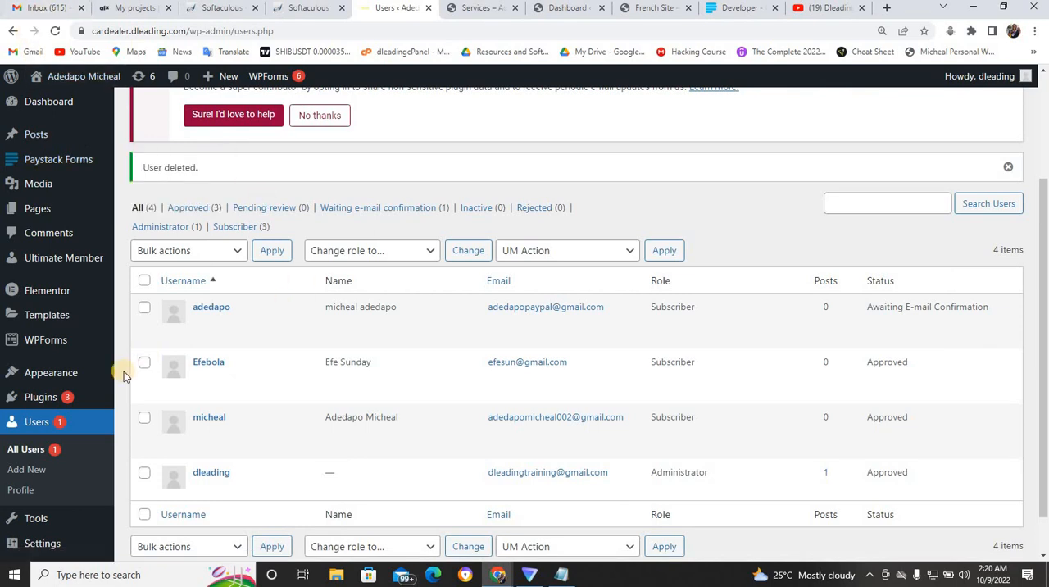
{"action": "left_click", "coordinate": [43, 454]}
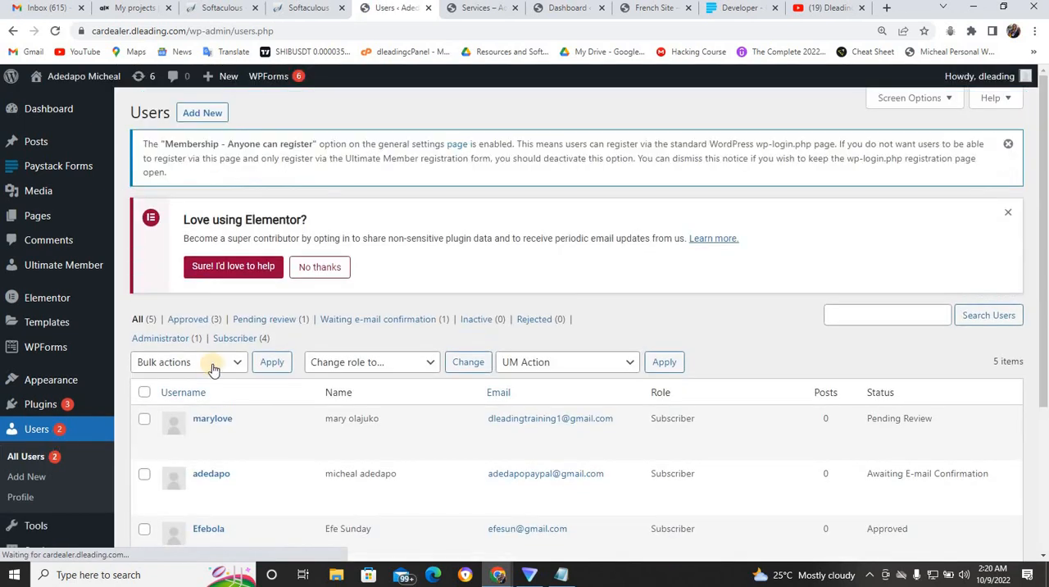
{"action": "left_click", "coordinate": [276, 326]}
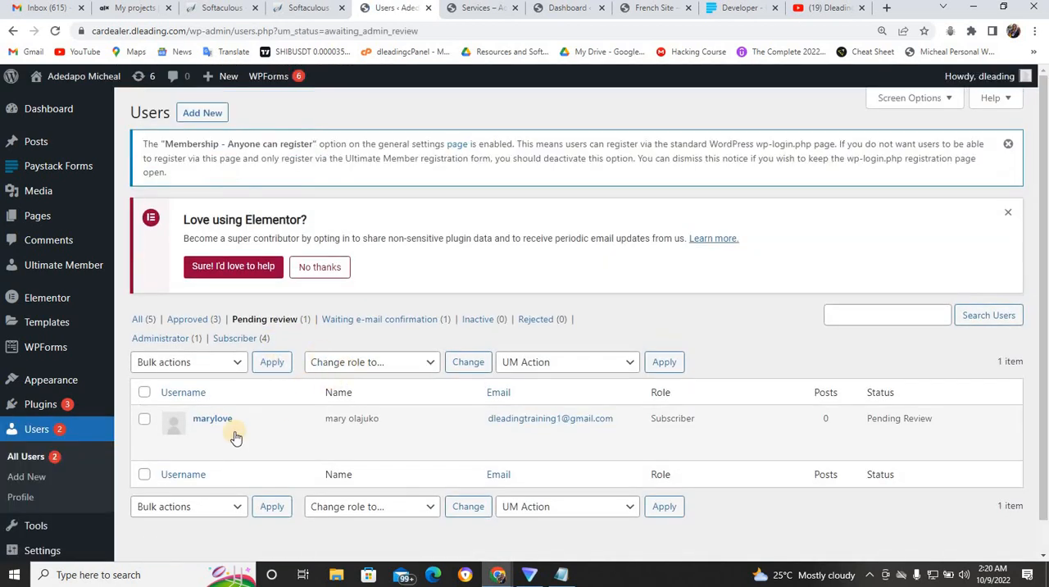
- Examine the pending member's Edit User page for account management options and return to the list of all users
{"action": "mouse_move", "coordinate": [248, 431]}
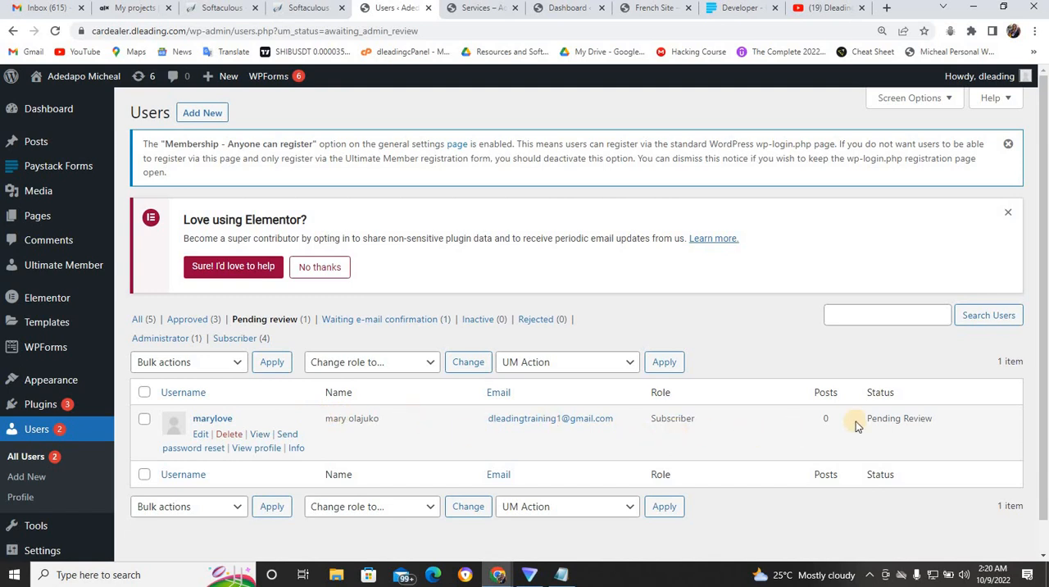
{"action": "left_click", "coordinate": [201, 435]}
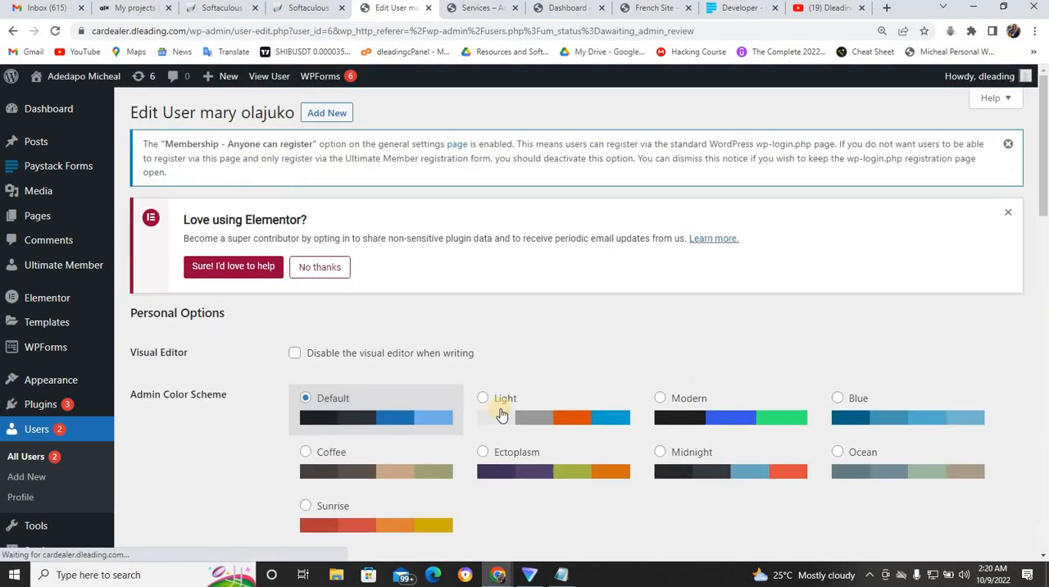
{"action": "left_click_drag", "start_coordinate": [1045, 180], "coordinate": [1046, 528]}
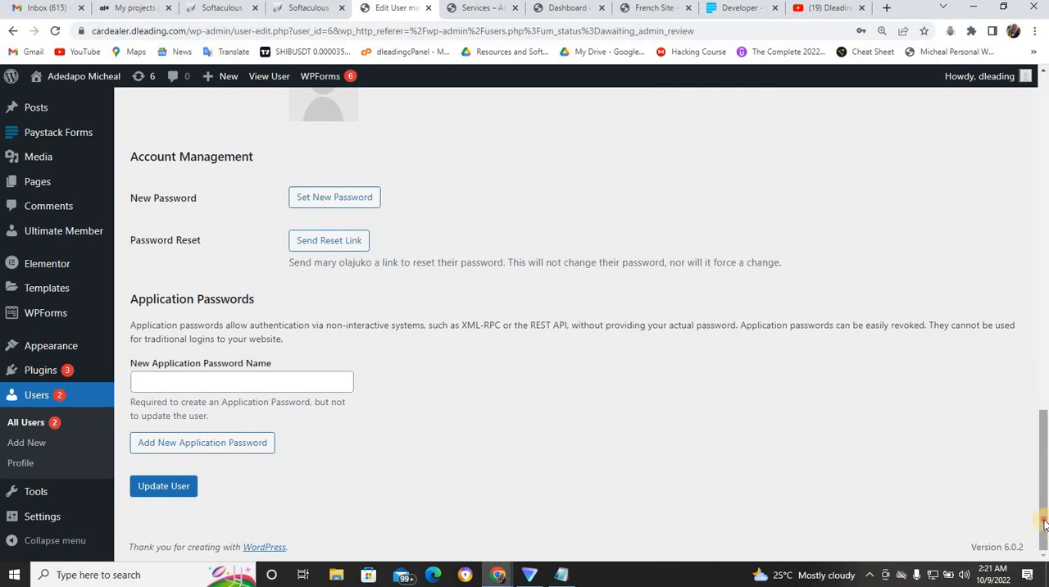
{"action": "left_click_drag", "start_coordinate": [1045, 524], "coordinate": [1021, 131]}
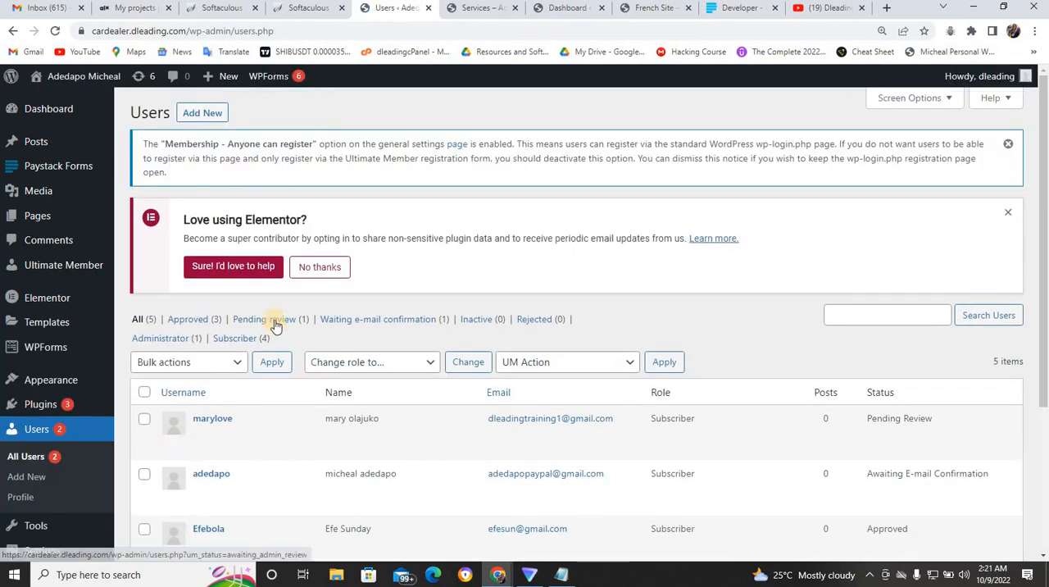
{"action": "mouse_move", "coordinate": [313, 438]}
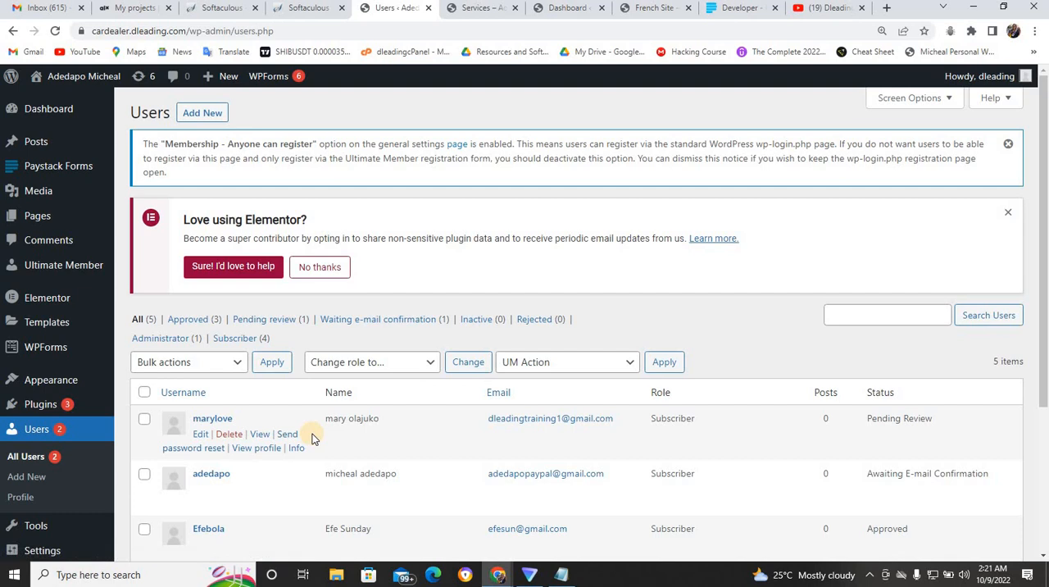
- Review the pending member's submitted registration details from the users list and close them
{"action": "left_click_drag", "start_coordinate": [1045, 365], "coordinate": [1045, 423]}
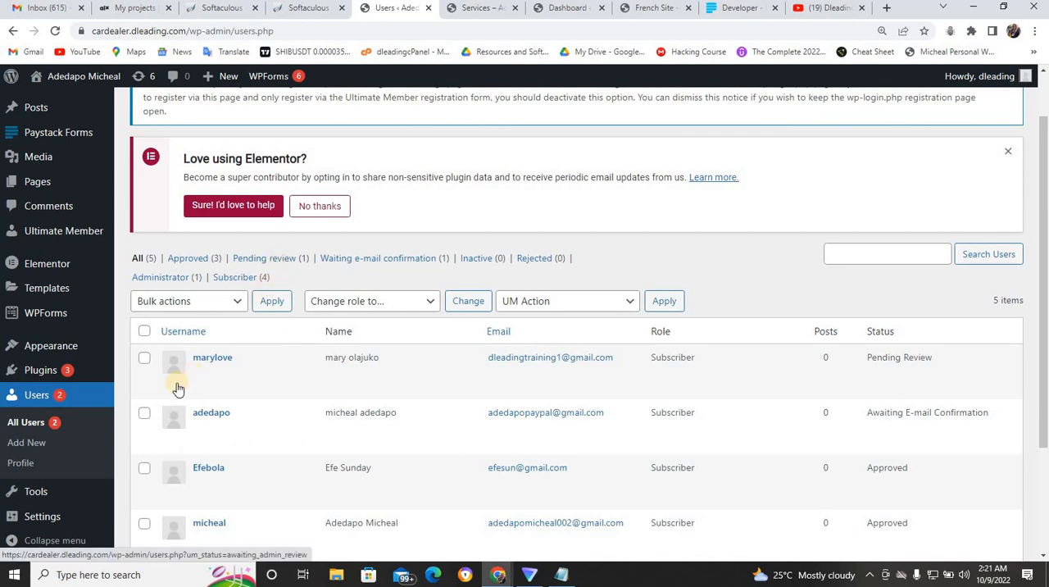
{"action": "mouse_move", "coordinate": [201, 373]}
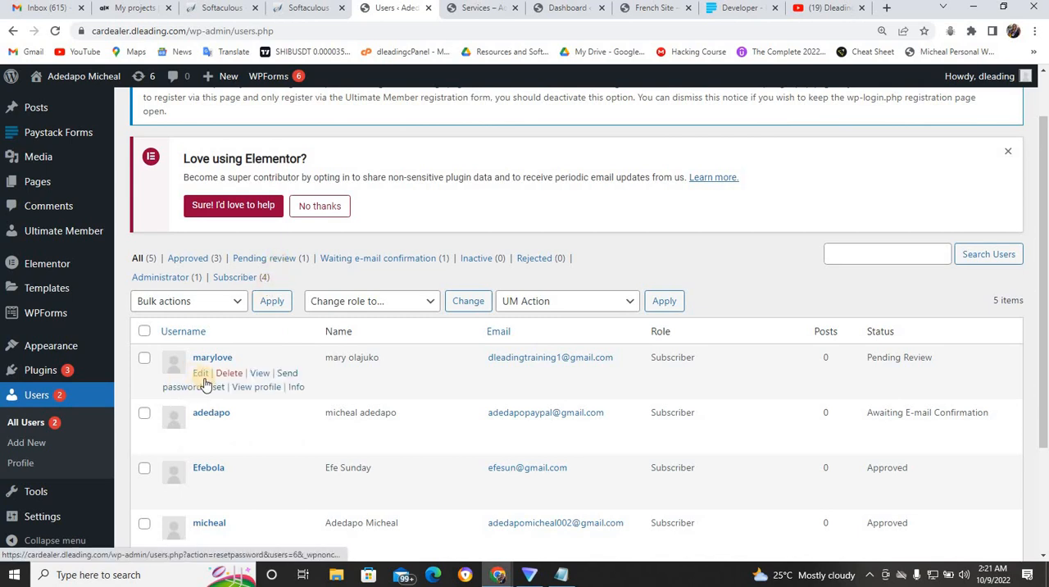
{"action": "left_click", "coordinate": [296, 389]}
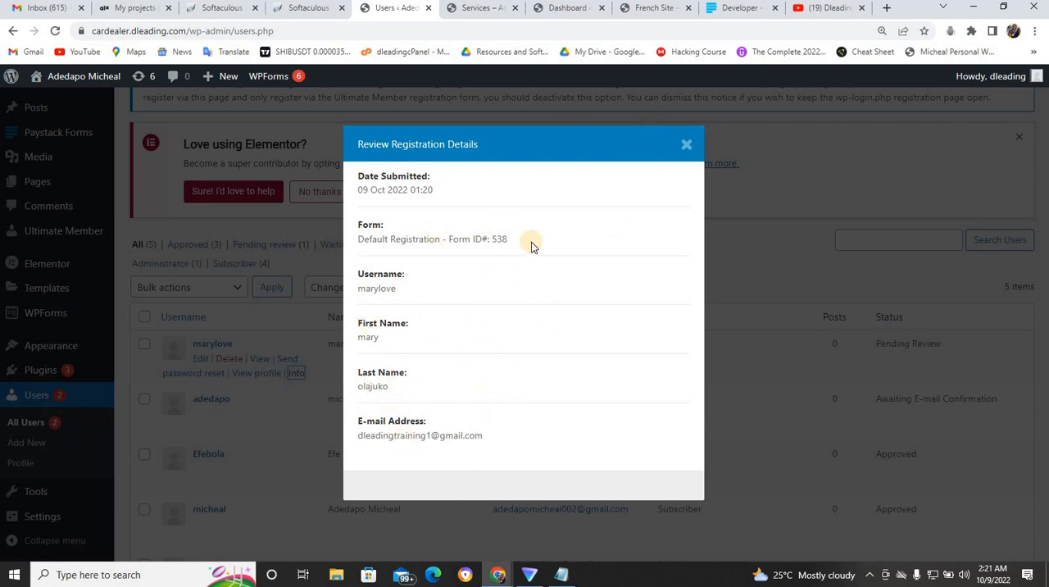
{"action": "left_click", "coordinate": [686, 149]}
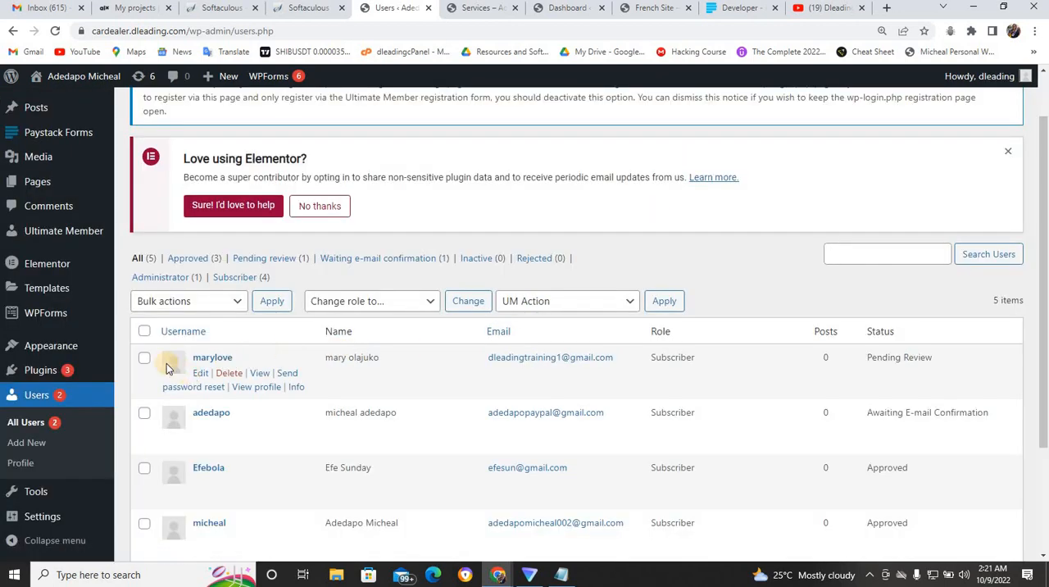
- Apply the Approve Membership action to the member pending review and check the updated users list
{"action": "left_click", "coordinate": [146, 359]}
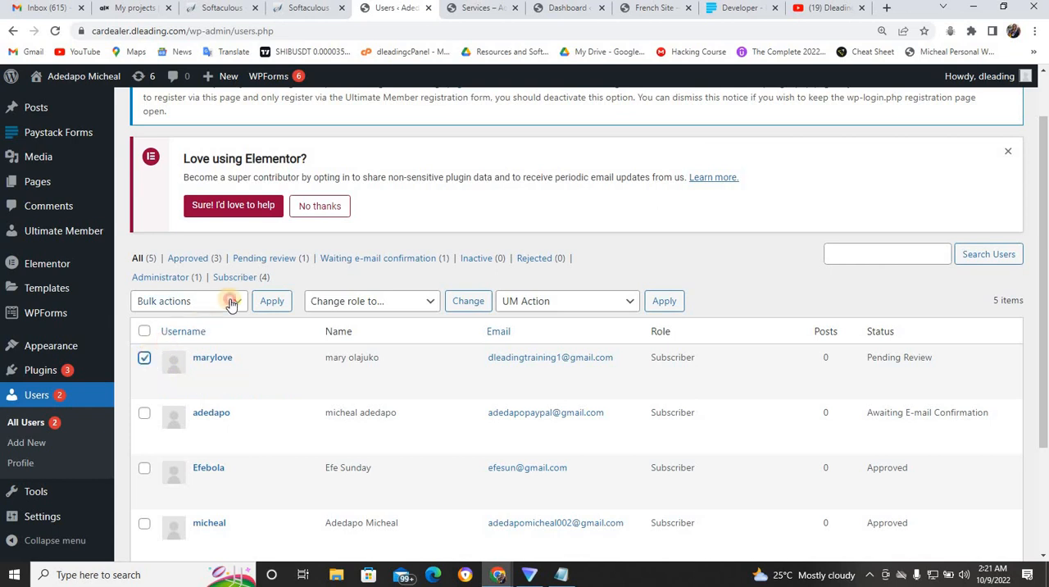
{"action": "left_click", "coordinate": [230, 303]}
{"action": "left_click", "coordinate": [230, 303]}
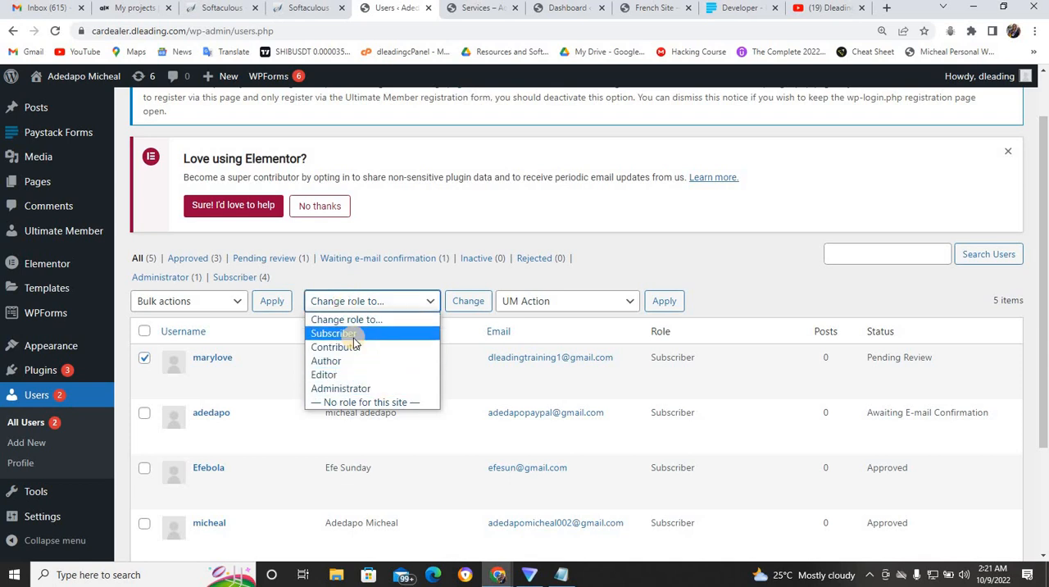
{"action": "left_click", "coordinate": [529, 302]}
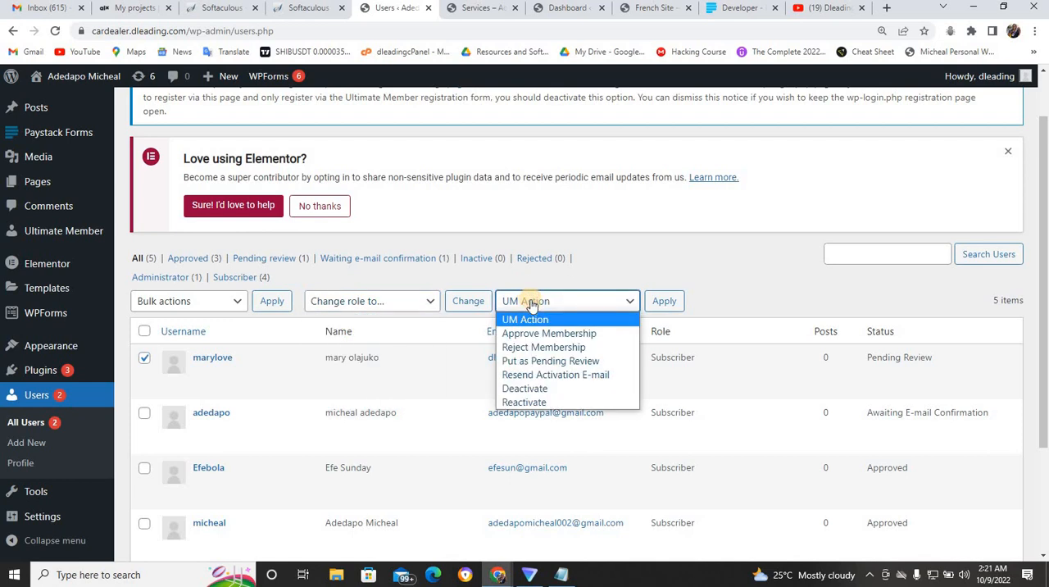
{"action": "left_click", "coordinate": [557, 334]}
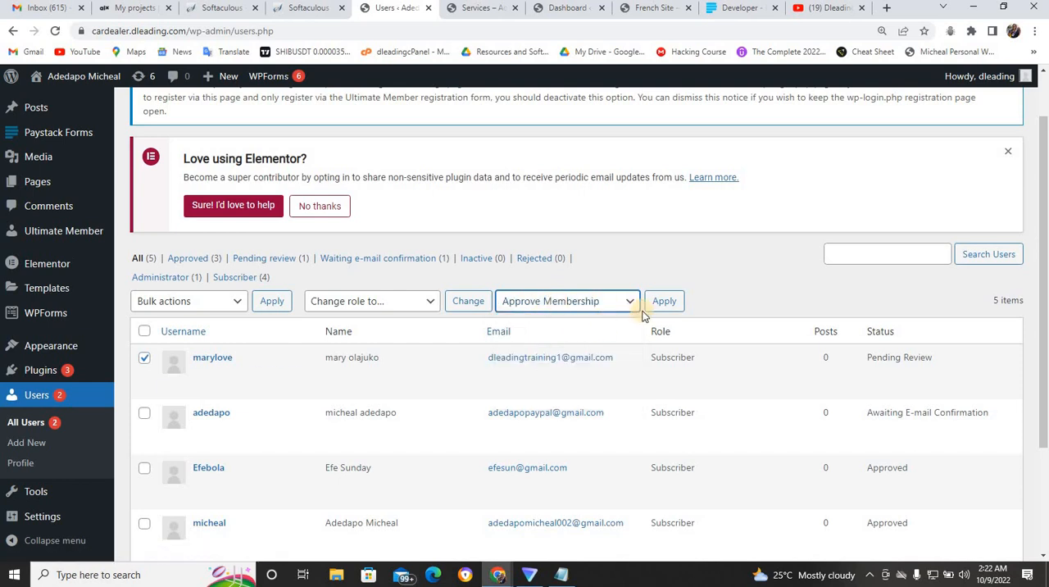
{"action": "left_click", "coordinate": [664, 301]}
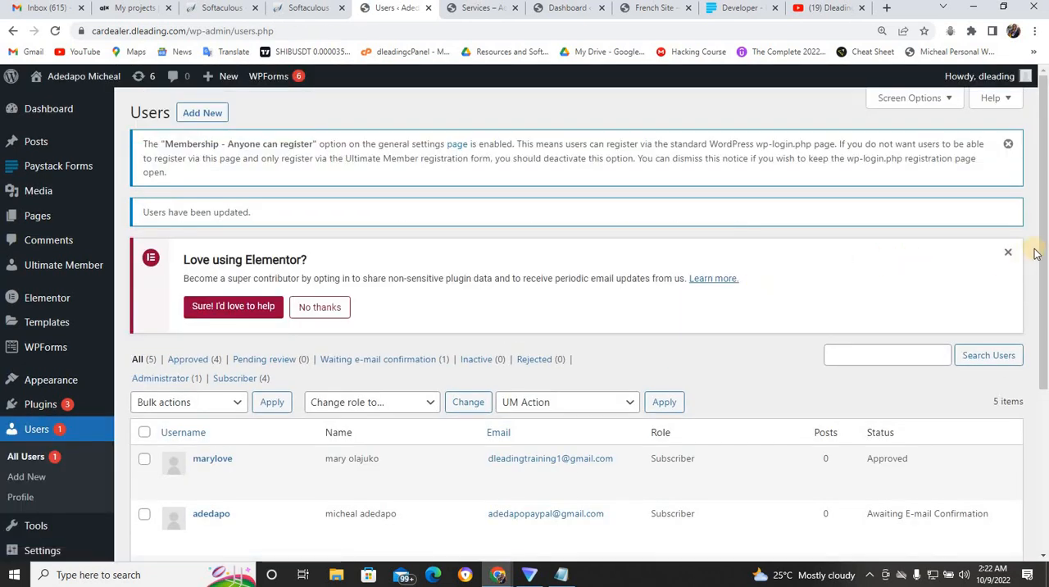
{"action": "left_click_drag", "start_coordinate": [1044, 256], "coordinate": [1039, 328]}
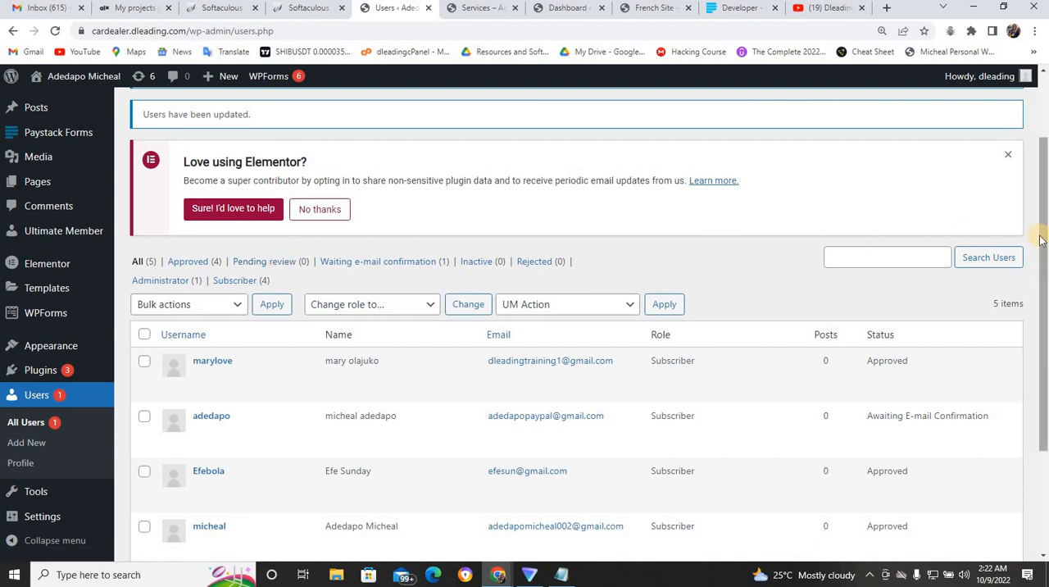
{"action": "left_click_drag", "start_coordinate": [1039, 239], "coordinate": [1046, 395]}
{"action": "scroll", "coordinate": [1046, 398], "scroll_direction": "up", "scroll_amount": 3}
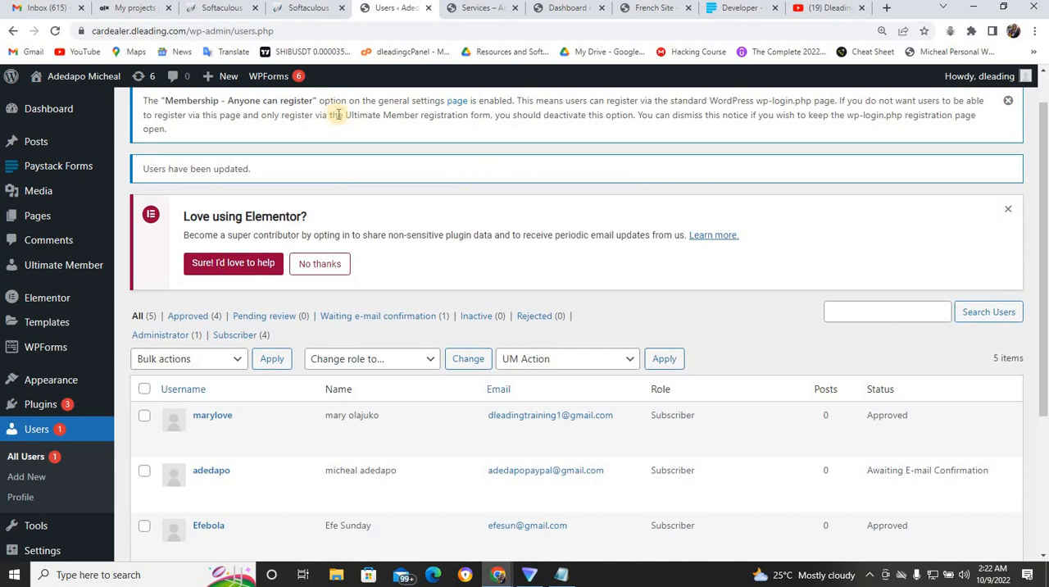
- Switch to Gmail and try to sign in to the new member's signed-out e-mail account with the saved account password
{"action": "left_click", "coordinate": [48, 7]}
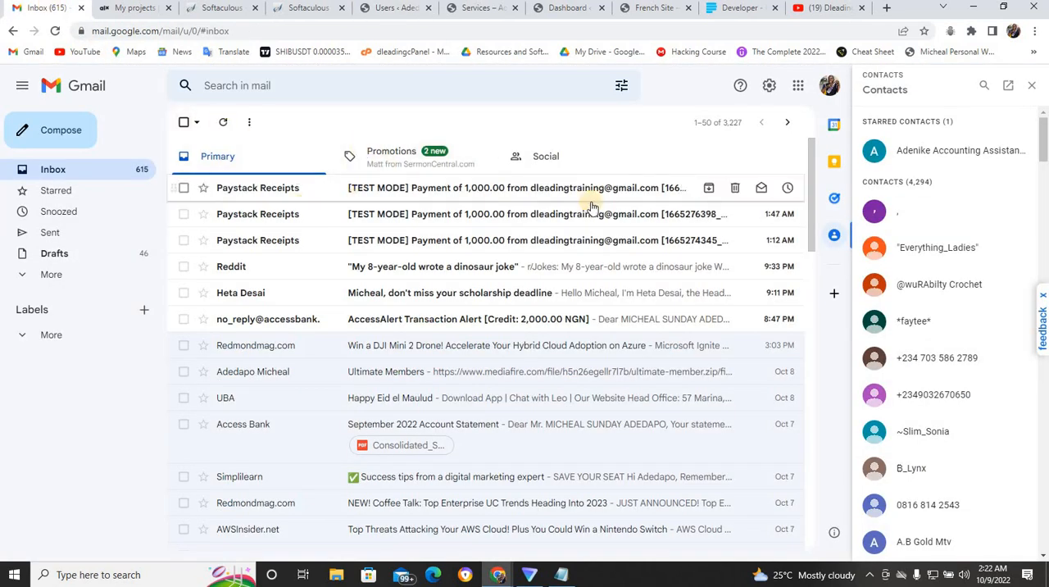
{"action": "left_click", "coordinate": [831, 87]}
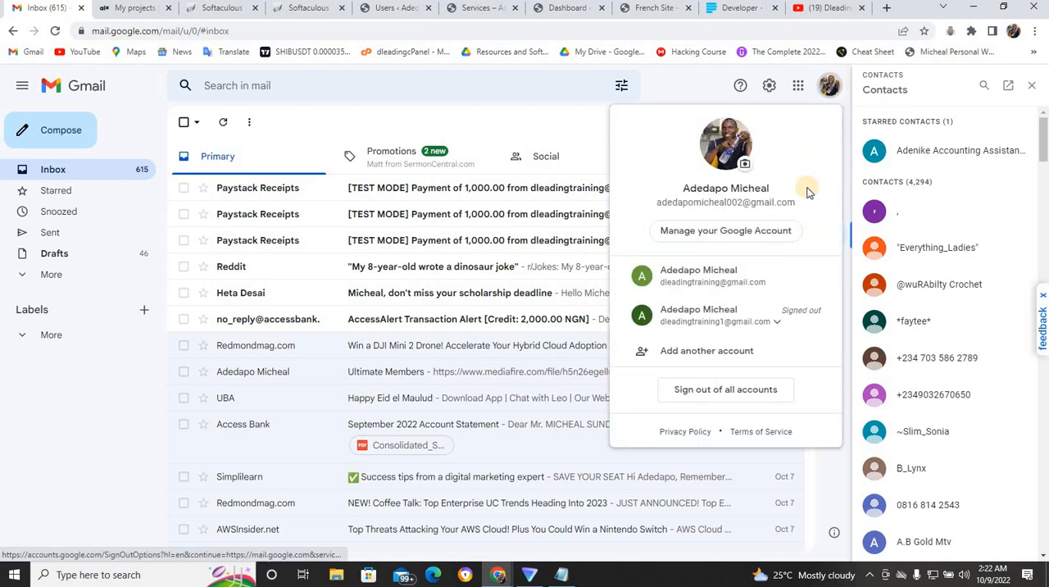
{"action": "left_click", "coordinate": [727, 316]}
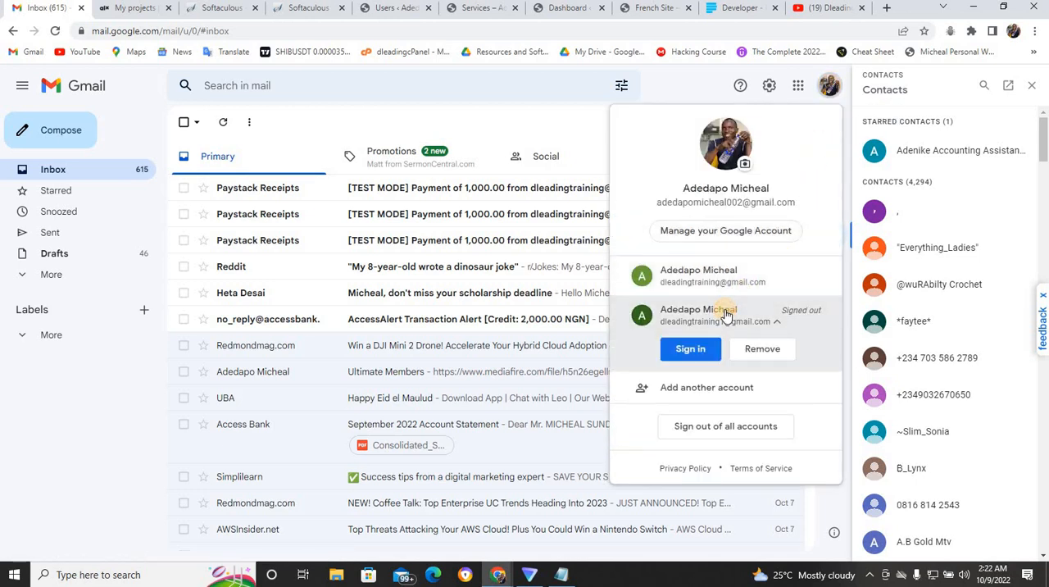
{"action": "left_click", "coordinate": [697, 349]}
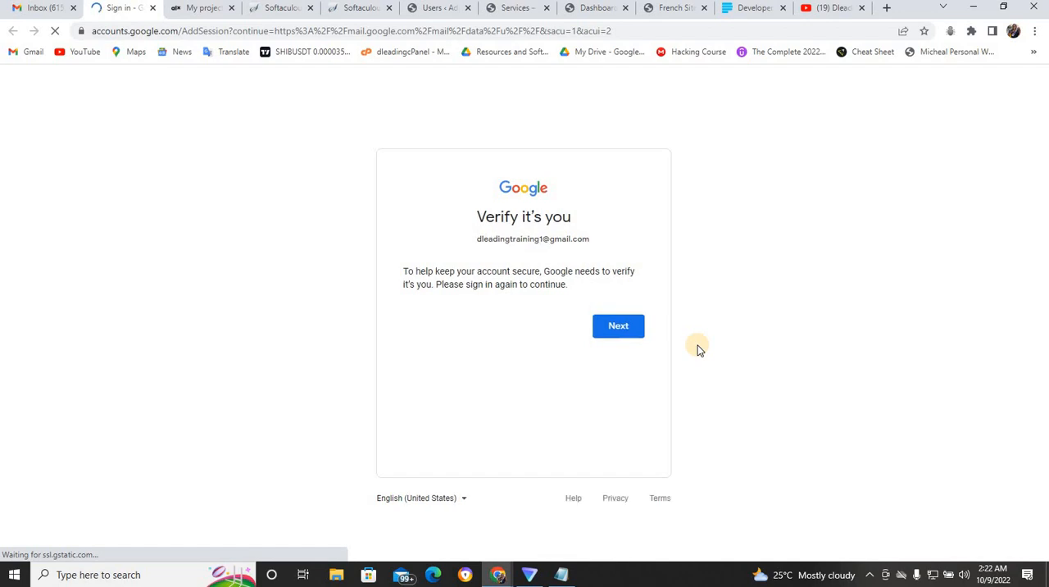
{"action": "left_click", "coordinate": [623, 327]}
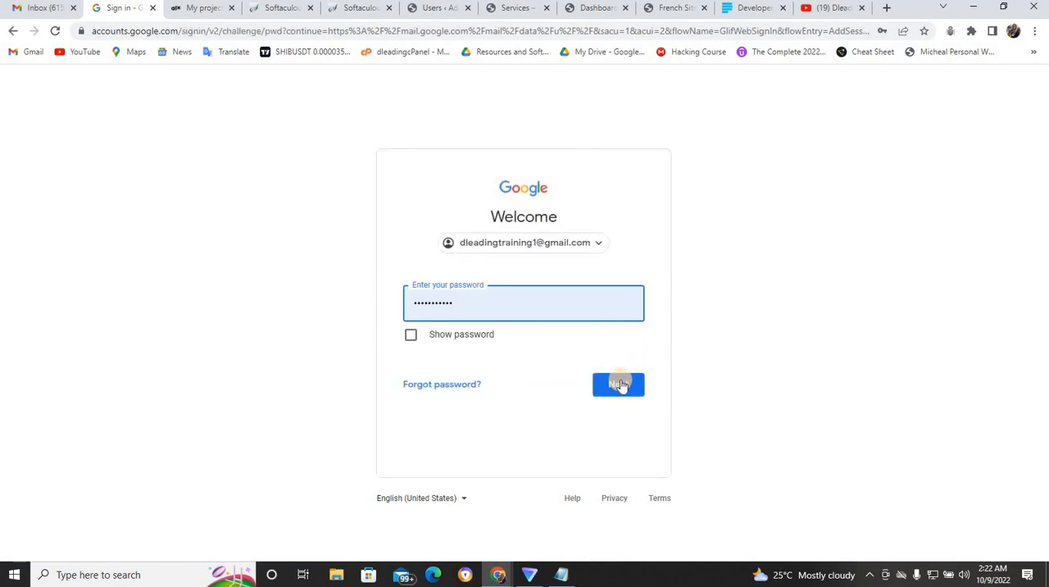
{"action": "left_click", "coordinate": [621, 385]}
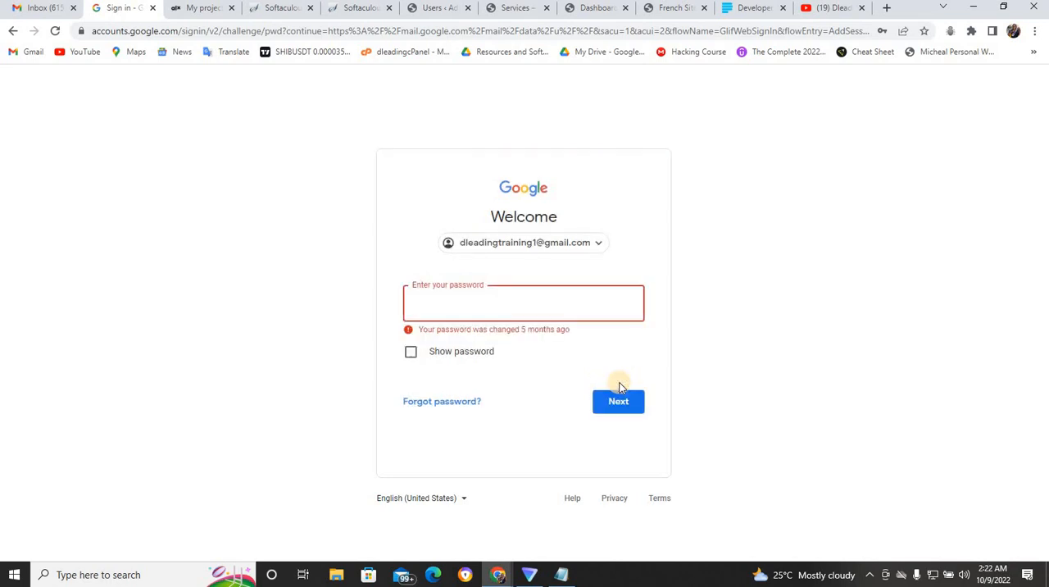
- Retry the Google sign-in with the account password saved for the member's e-mail, and close the sign-in page
{"action": "left_click", "coordinate": [513, 312]}
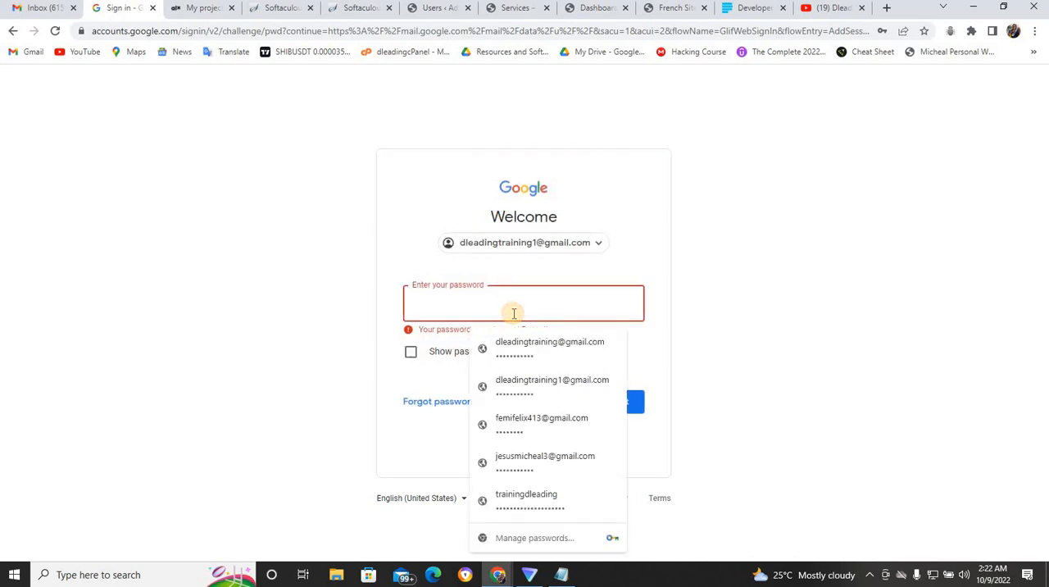
{"action": "left_click", "coordinate": [526, 388]}
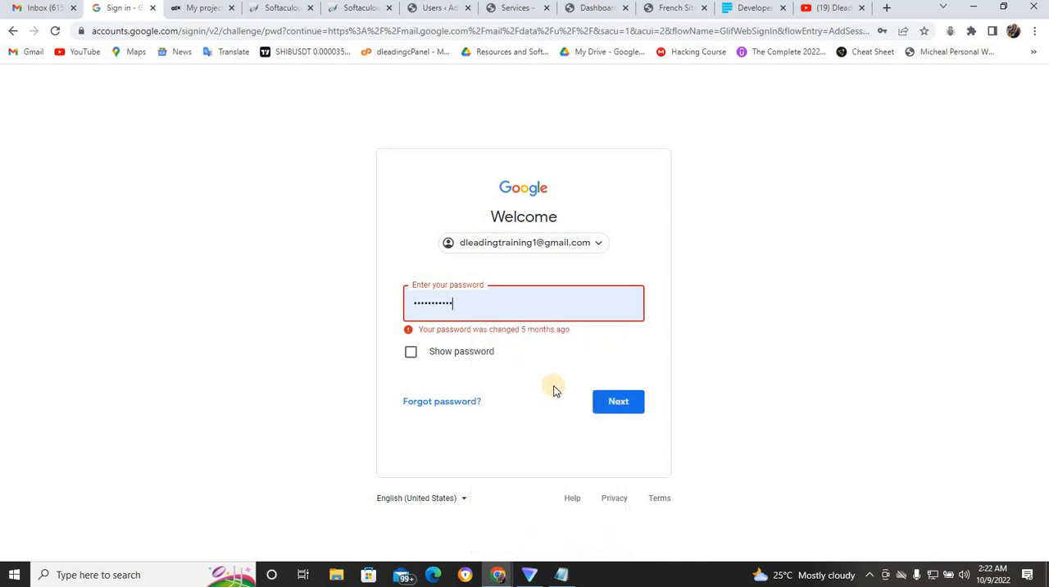
{"action": "left_click", "coordinate": [608, 402]}
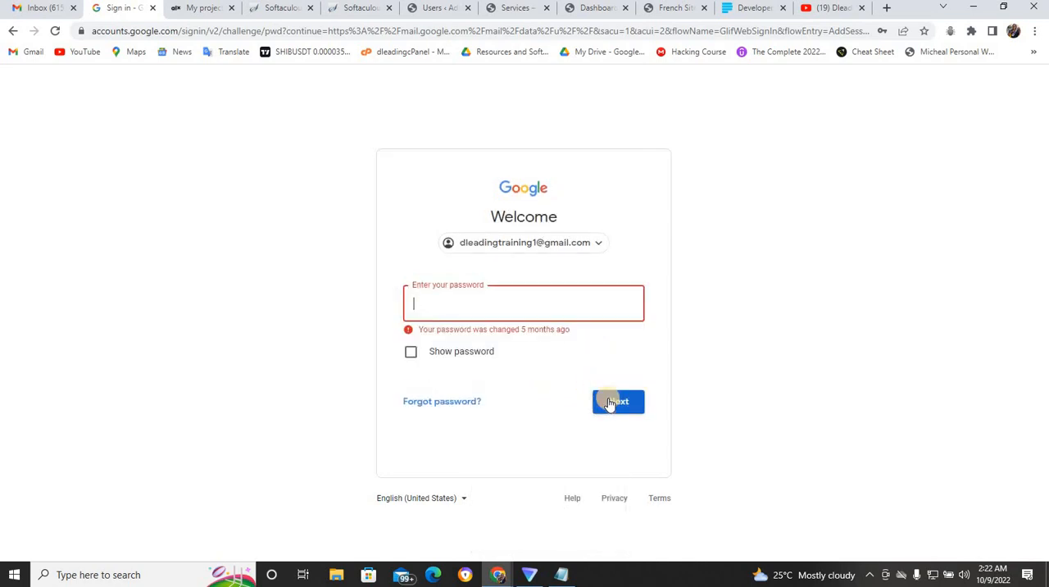
{"action": "left_click", "coordinate": [570, 305]}
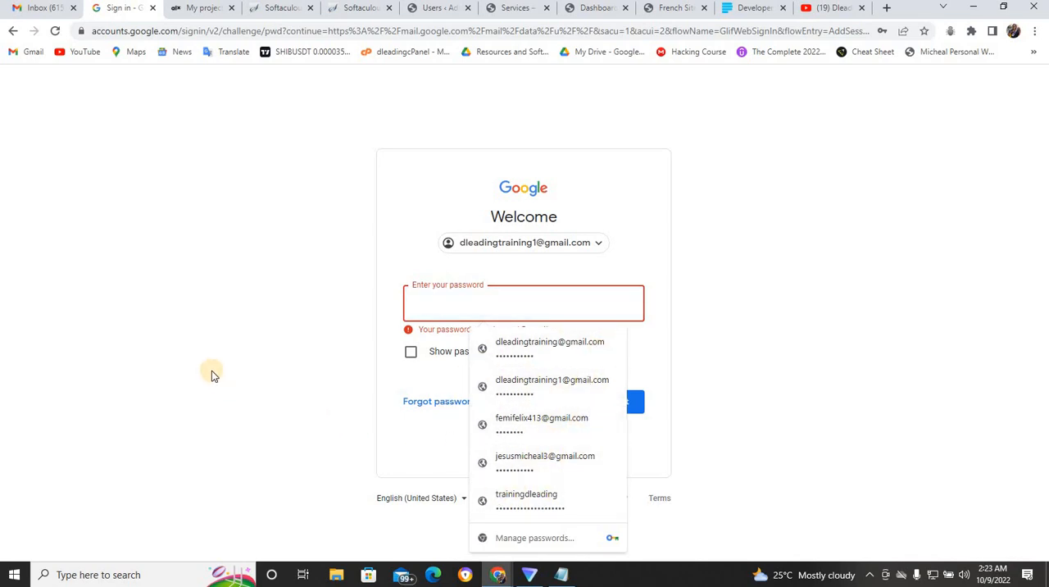
{"action": "left_click", "coordinate": [286, 312]}
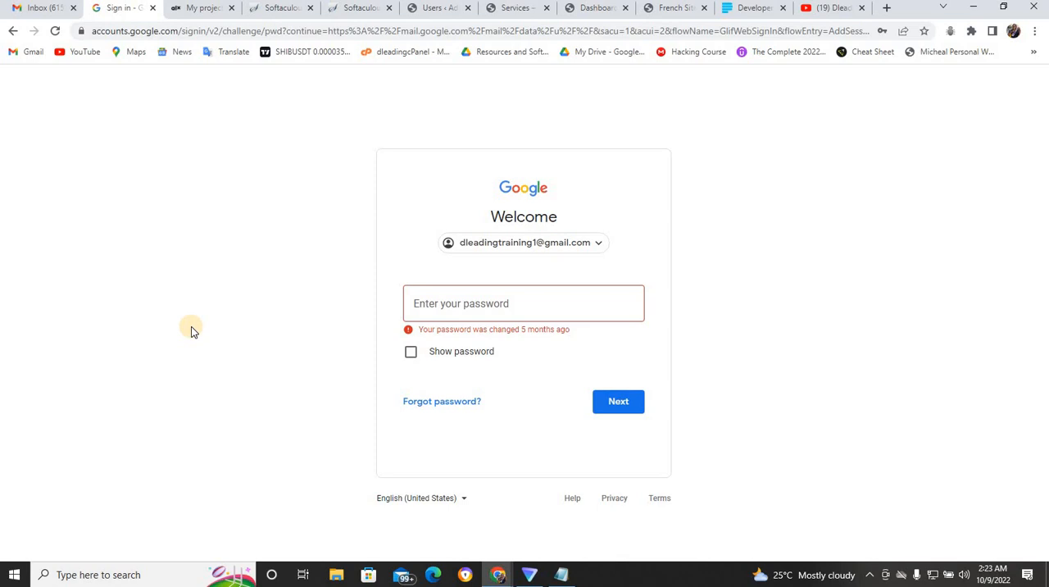
{"action": "left_click", "coordinate": [154, 8]}
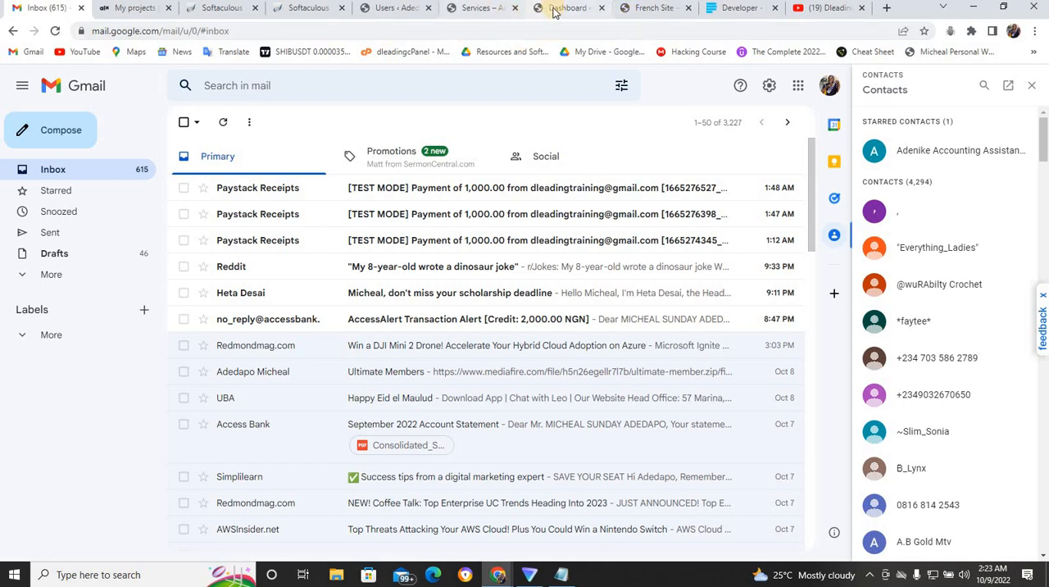
- View the site's home page as a logged-out visitor in the incognito window and return to the main browser window
{"action": "left_click", "coordinate": [644, 8]}
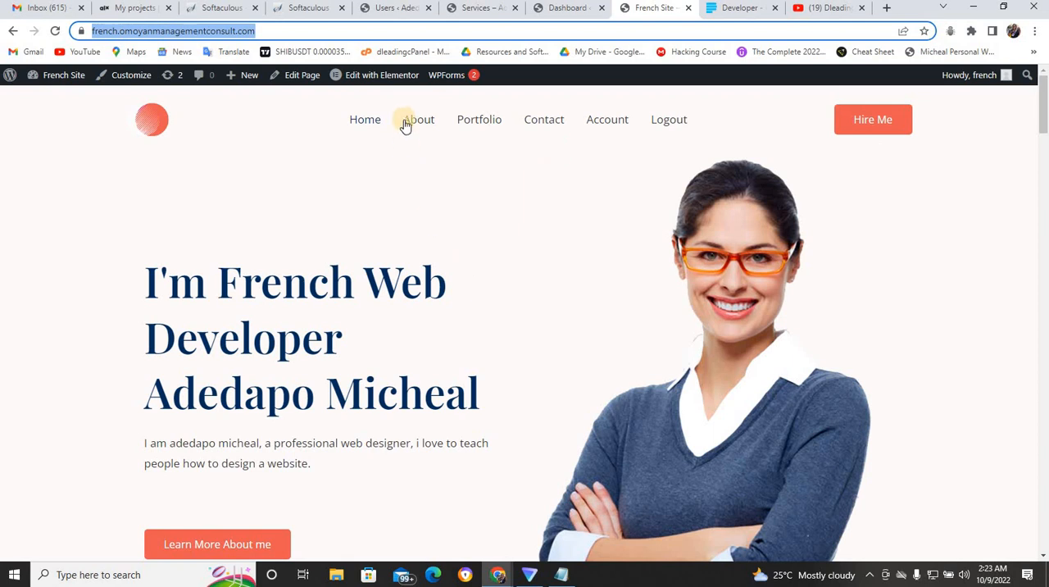
{"action": "left_click", "coordinate": [464, 7]}
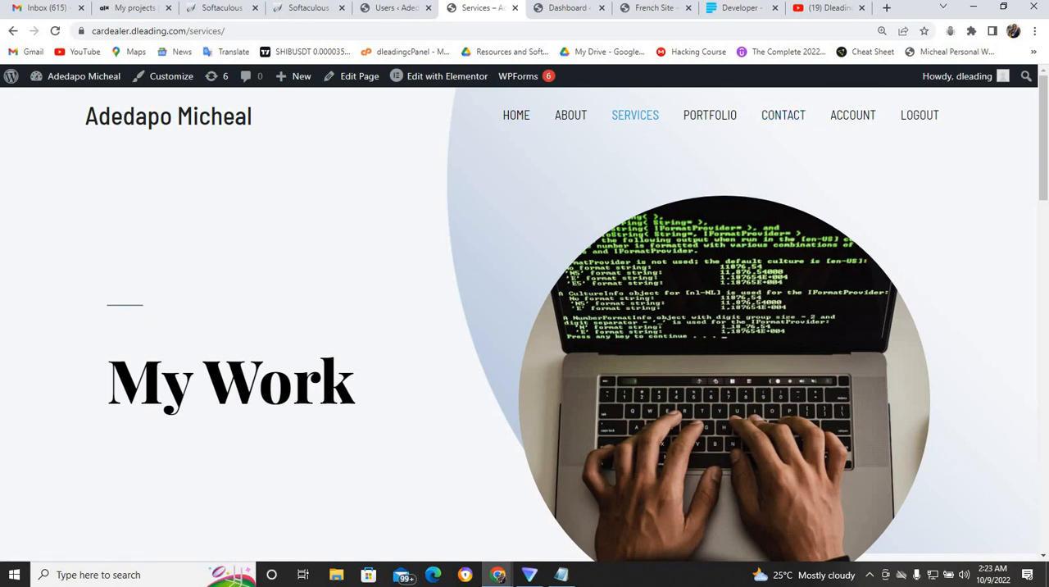
{"action": "mouse_move", "coordinate": [498, 578]}
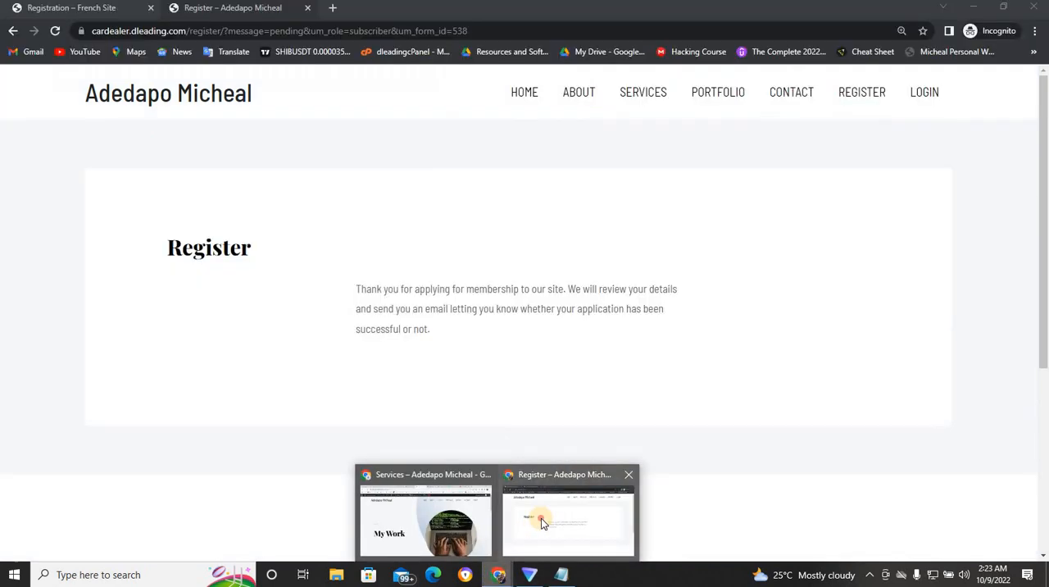
{"action": "left_click", "coordinate": [541, 518]}
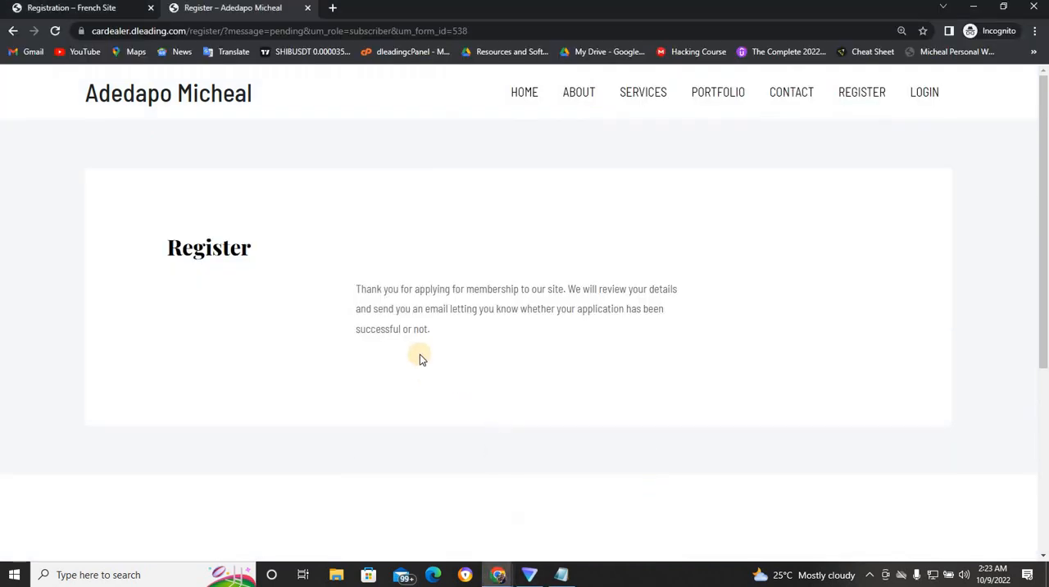
{"action": "left_click", "coordinate": [518, 95]}
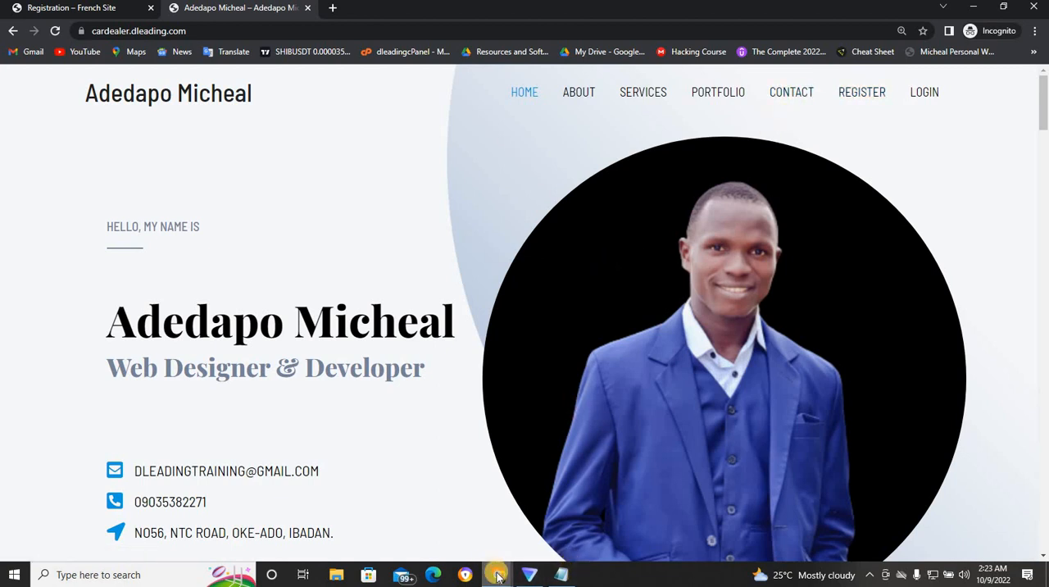
{"action": "mouse_move", "coordinate": [499, 578]}
{"action": "left_click", "coordinate": [474, 521]}
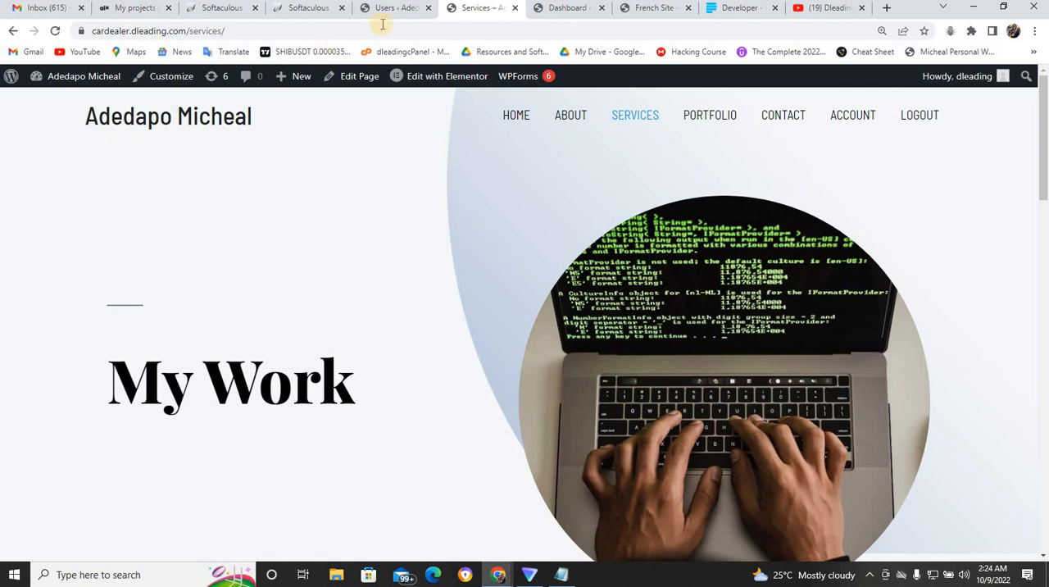
- Open the WordPress navigation menu editor in the site's admin area and expand the settings of the Register item
{"action": "left_click", "coordinate": [412, 8]}
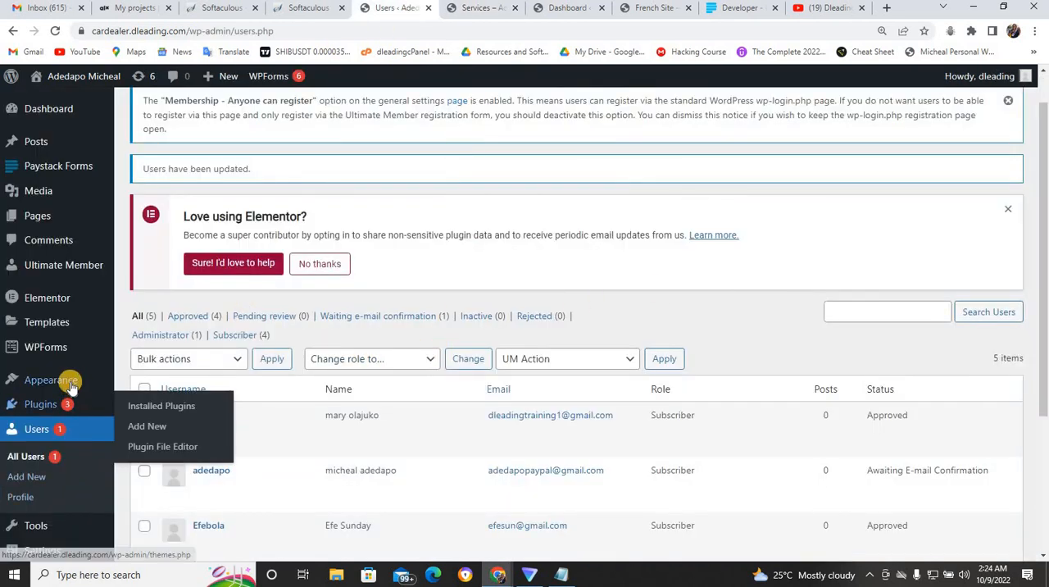
{"action": "mouse_move", "coordinate": [71, 379]}
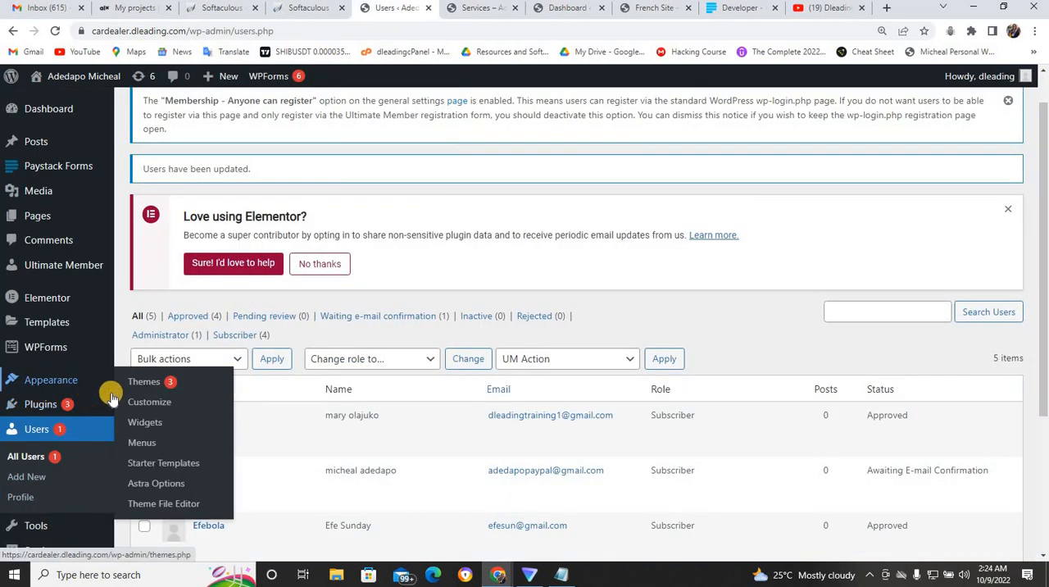
{"action": "left_click", "coordinate": [153, 445]}
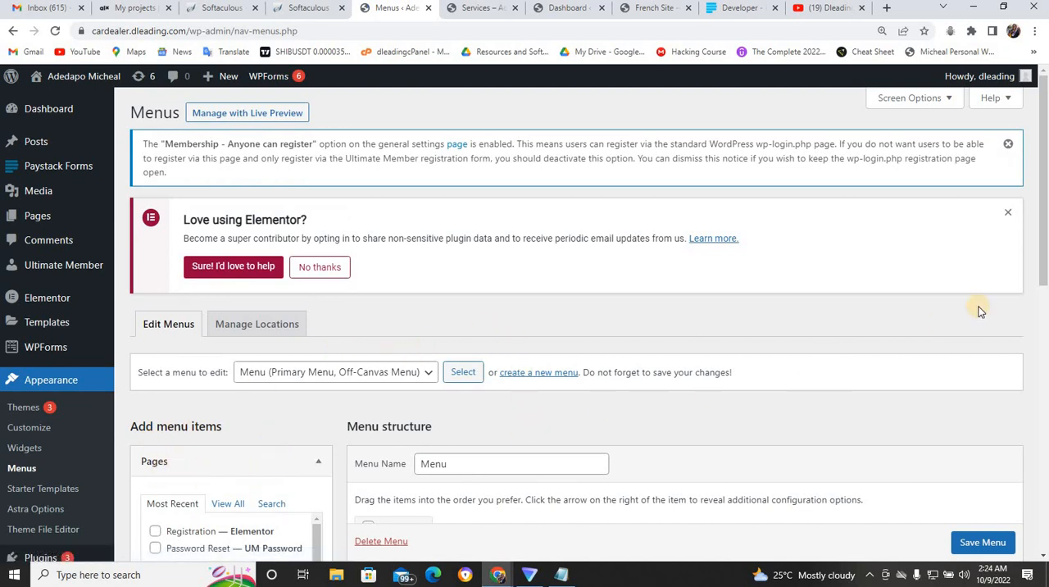
{"action": "left_click", "coordinate": [1037, 276]}
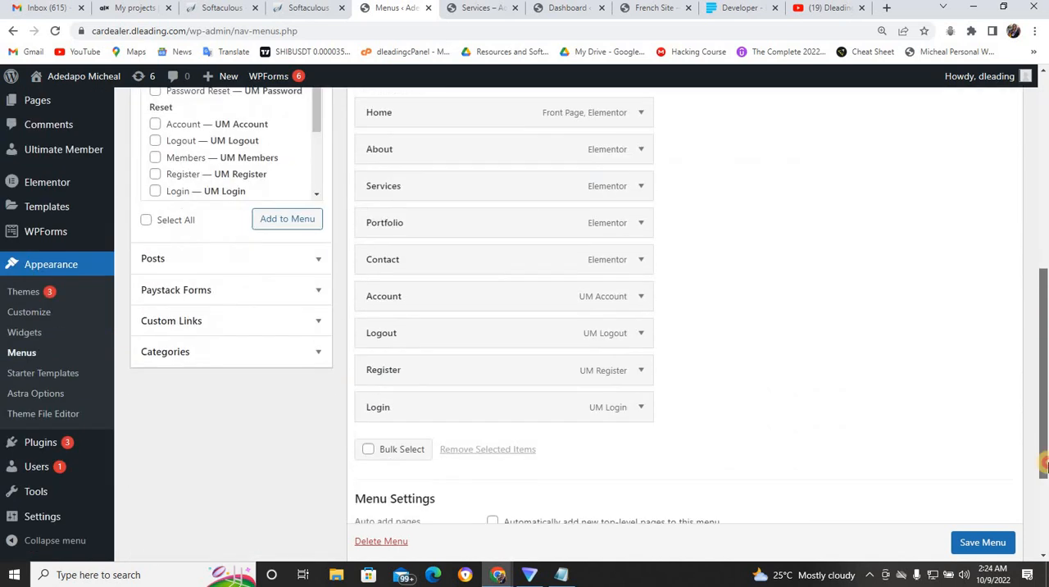
{"action": "left_click", "coordinate": [639, 366]}
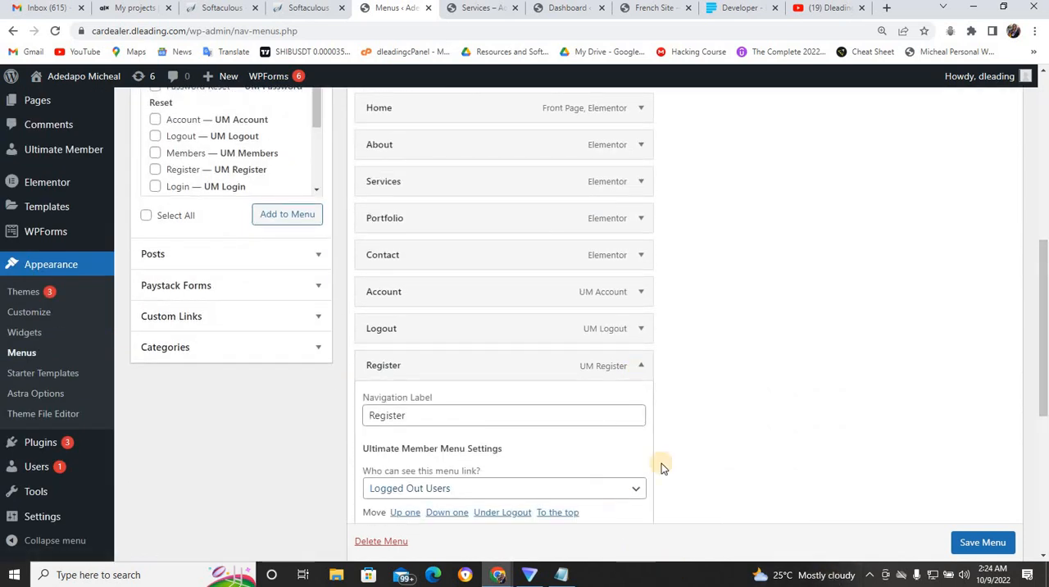
{"action": "left_click", "coordinate": [382, 542]}
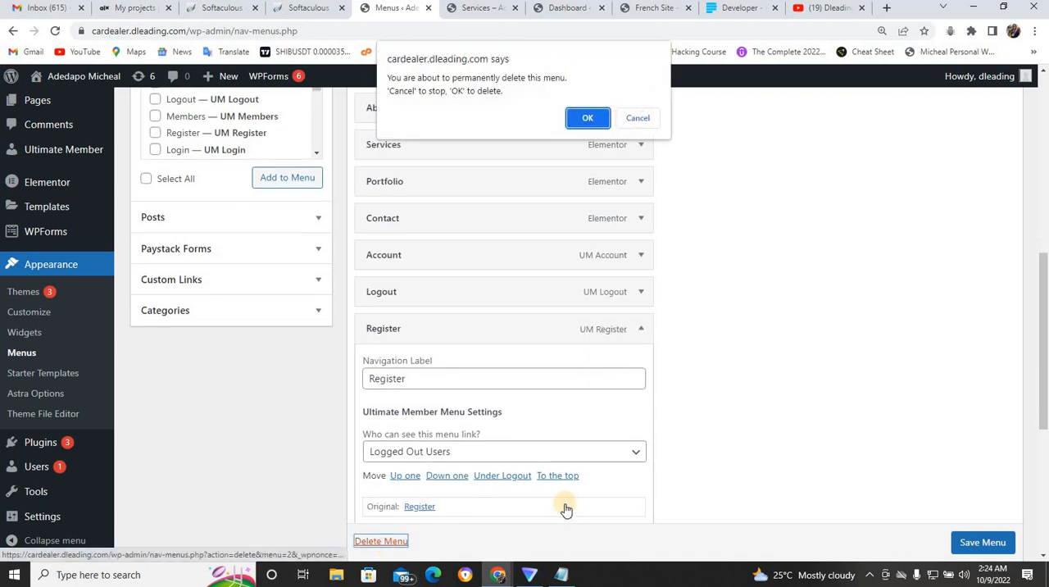
{"action": "left_click", "coordinate": [579, 121]}
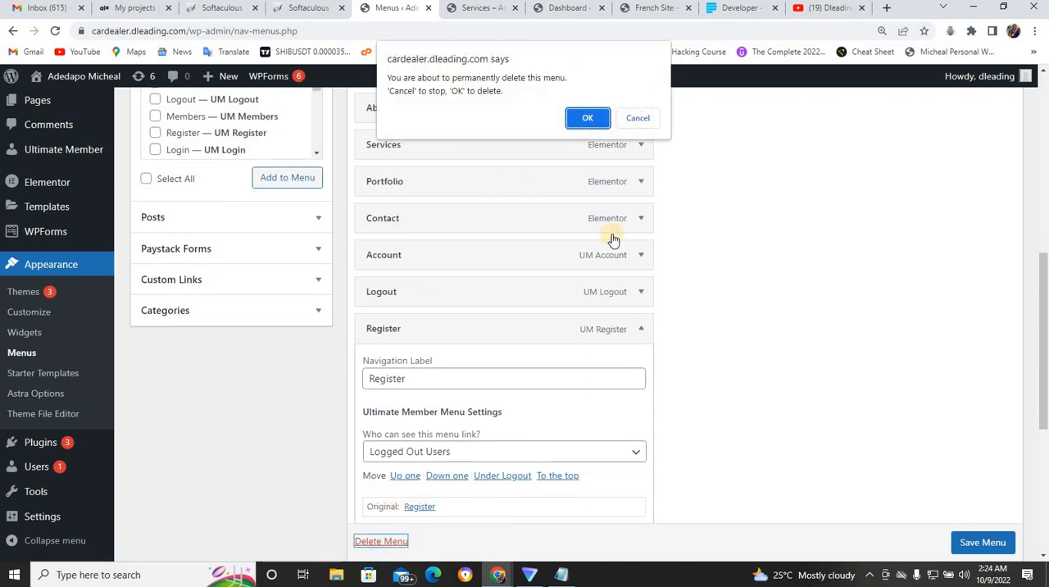
{"action": "left_click", "coordinate": [636, 117]}
- Remove the Register item from the navigation menu and save the menu
{"action": "left_click_drag", "start_coordinate": [1042, 296], "coordinate": [1042, 346]}
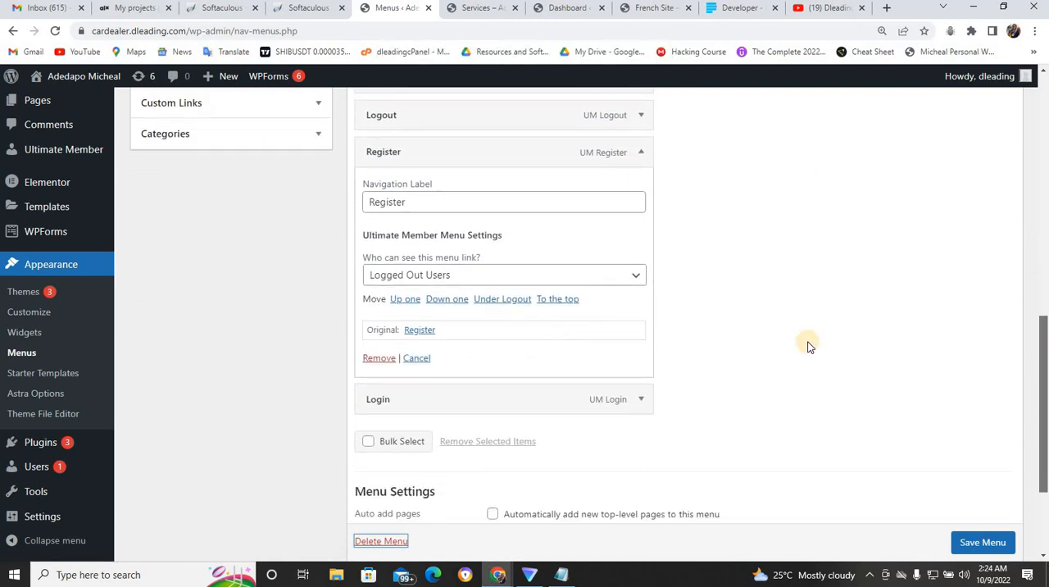
{"action": "left_click", "coordinate": [380, 359]}
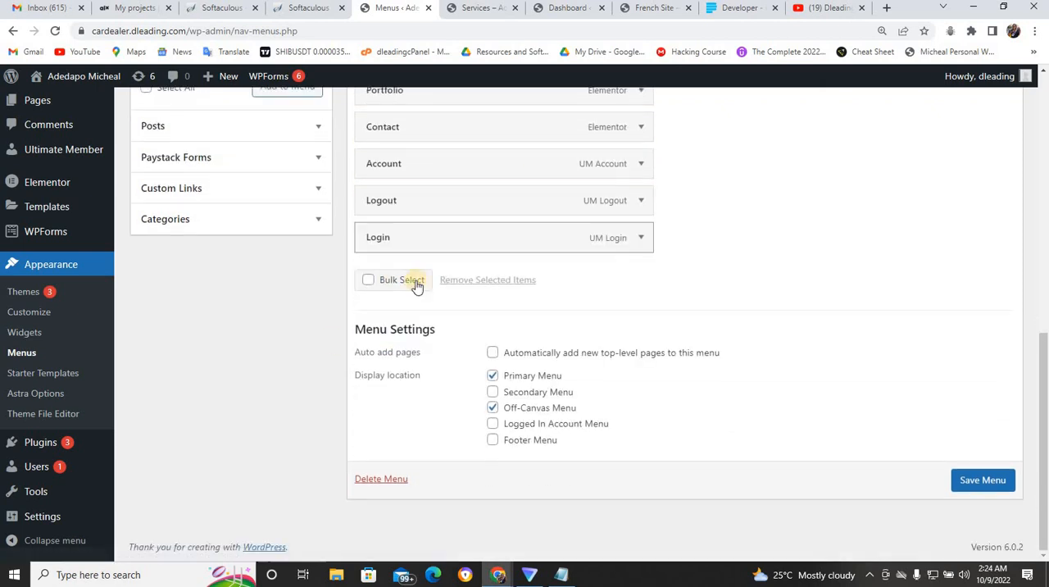
{"action": "left_click", "coordinate": [997, 477]}
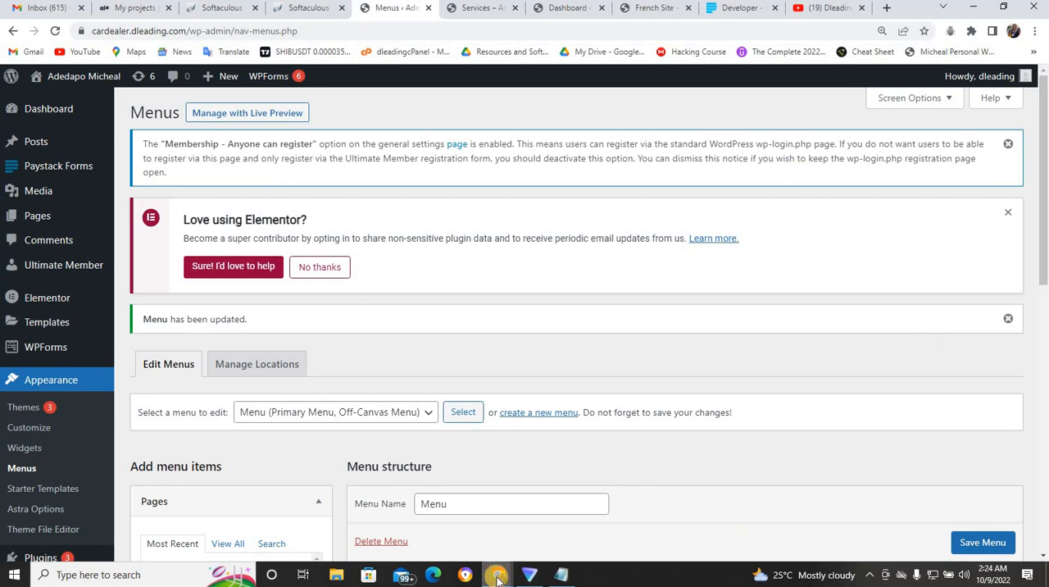
- Switch to the incognito window and check the reloaded home page's navigation as a logged-out visitor
{"action": "mouse_move", "coordinate": [498, 578]}
{"action": "left_click", "coordinate": [555, 534]}
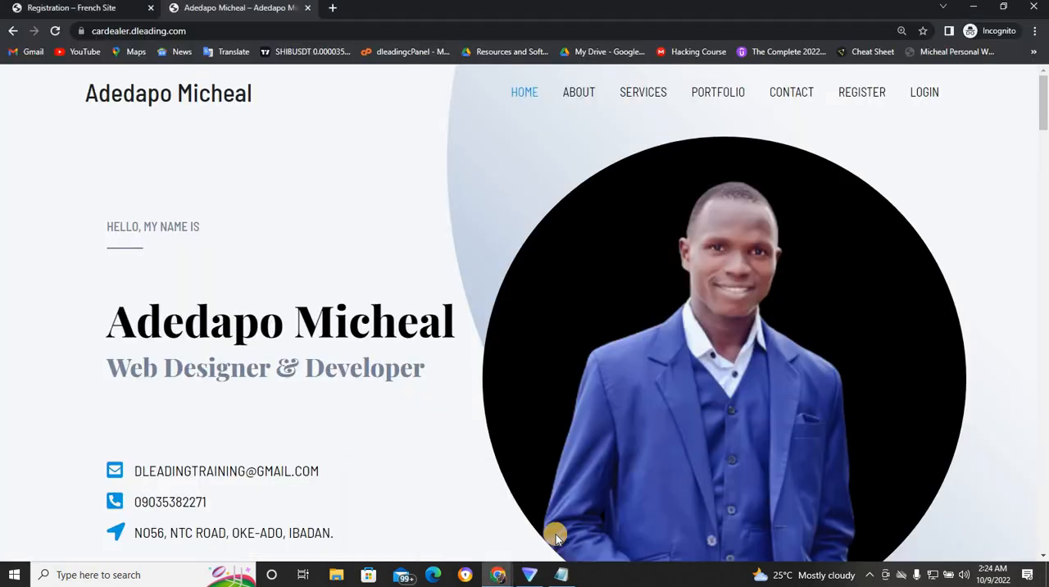
{"action": "left_click", "coordinate": [865, 93]}
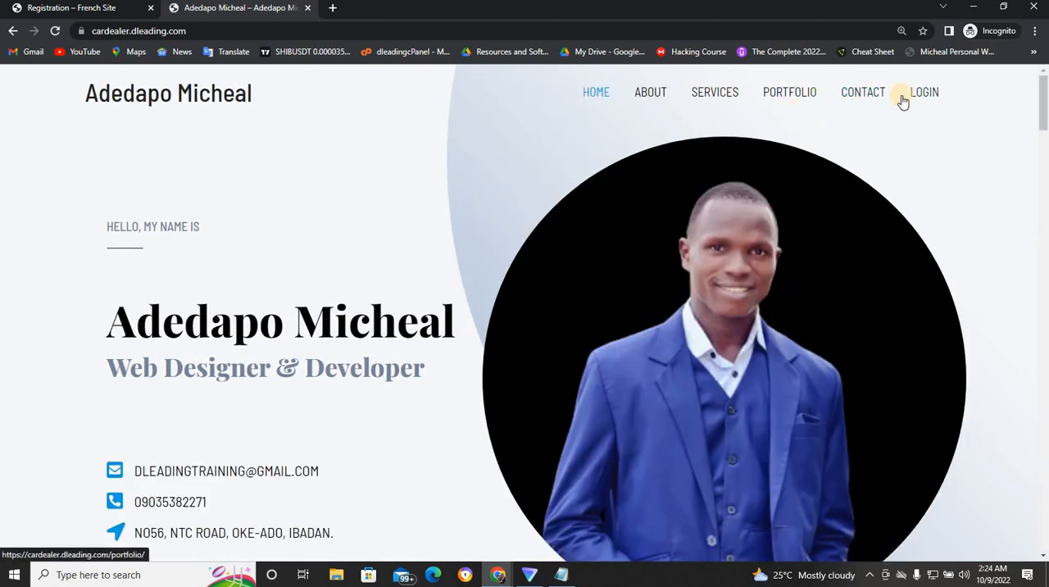